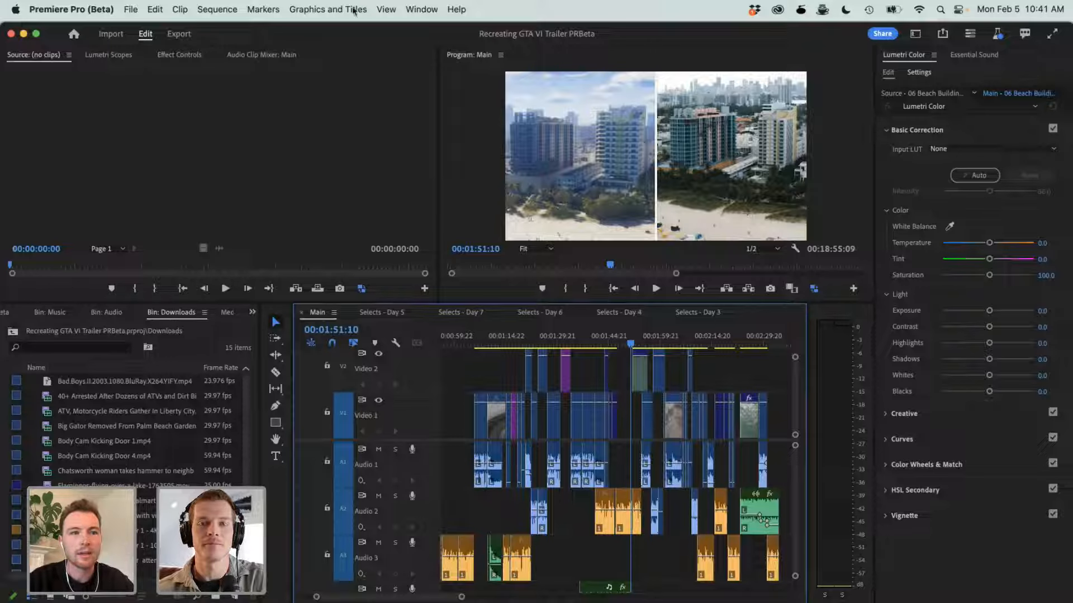
- Switch to Safari and open the popular video "I Played Grand Theft Auto in Real Life" in a new tab
{"action": "key", "text": "super+Tab"}
{"action": "key", "text": "super+Tab"}
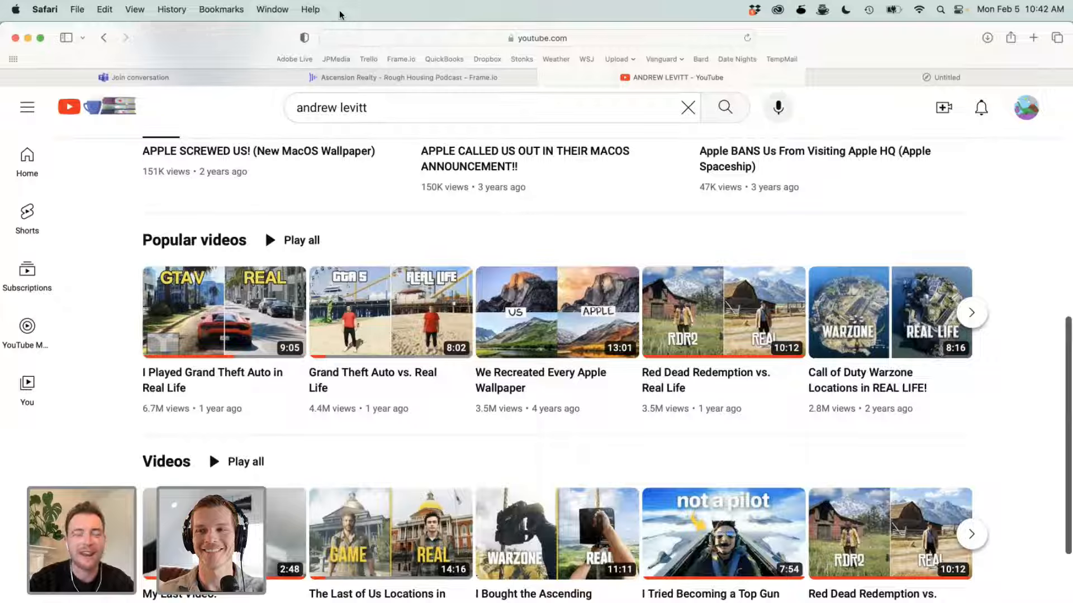
{"action": "right_click", "coordinate": [171, 383]}
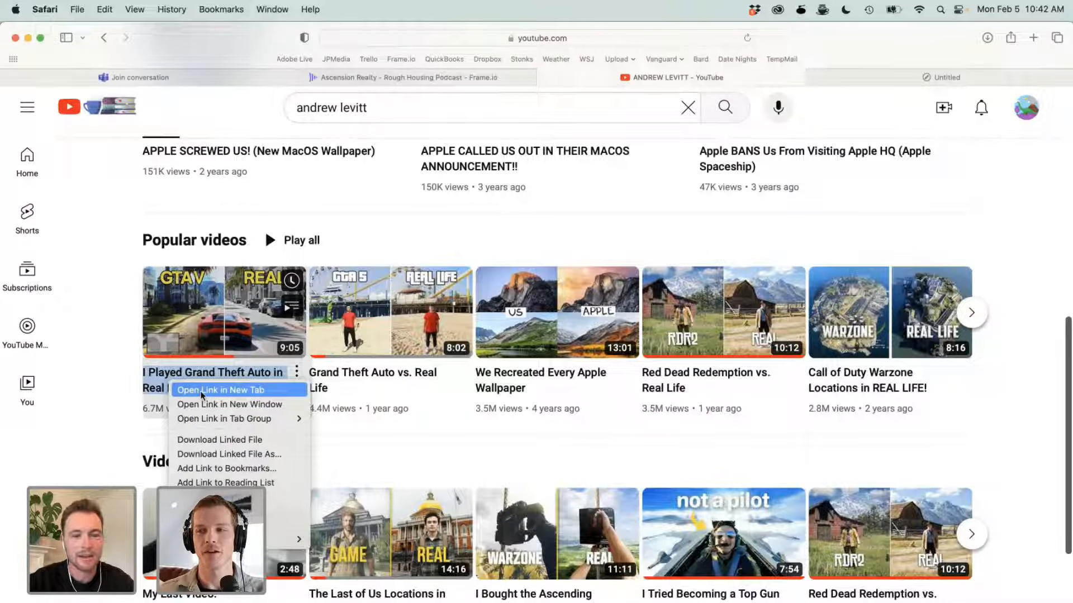
{"action": "left_click", "coordinate": [201, 395]}
{"action": "left_click", "coordinate": [771, 75]}
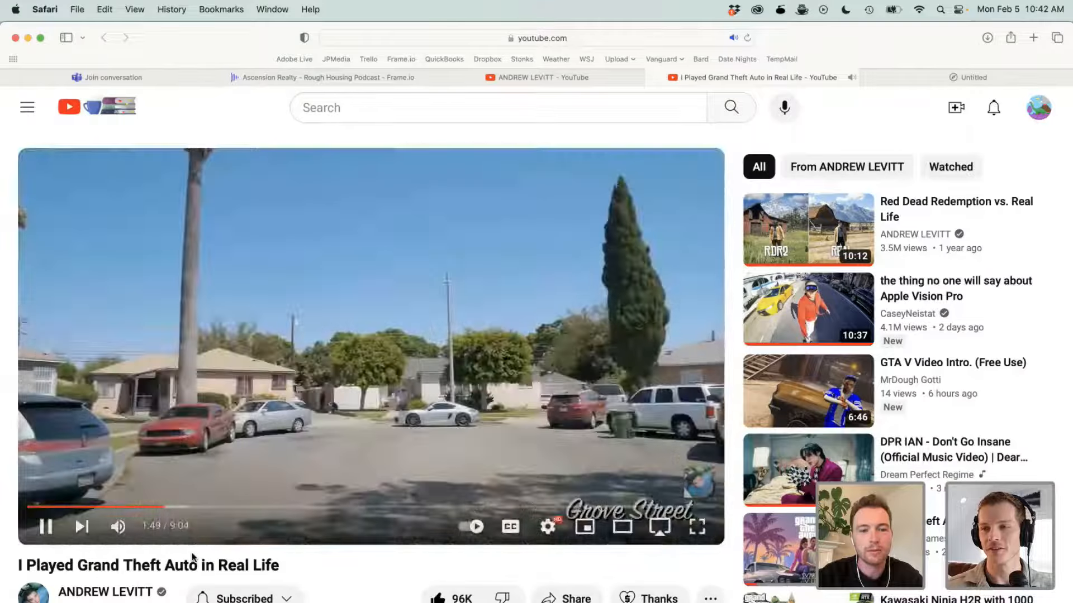
- Play the opening part of the Grand Theft Auto video and pause it at 0:20
{"action": "left_click", "coordinate": [46, 526]}
{"action": "left_click", "coordinate": [54, 509]}
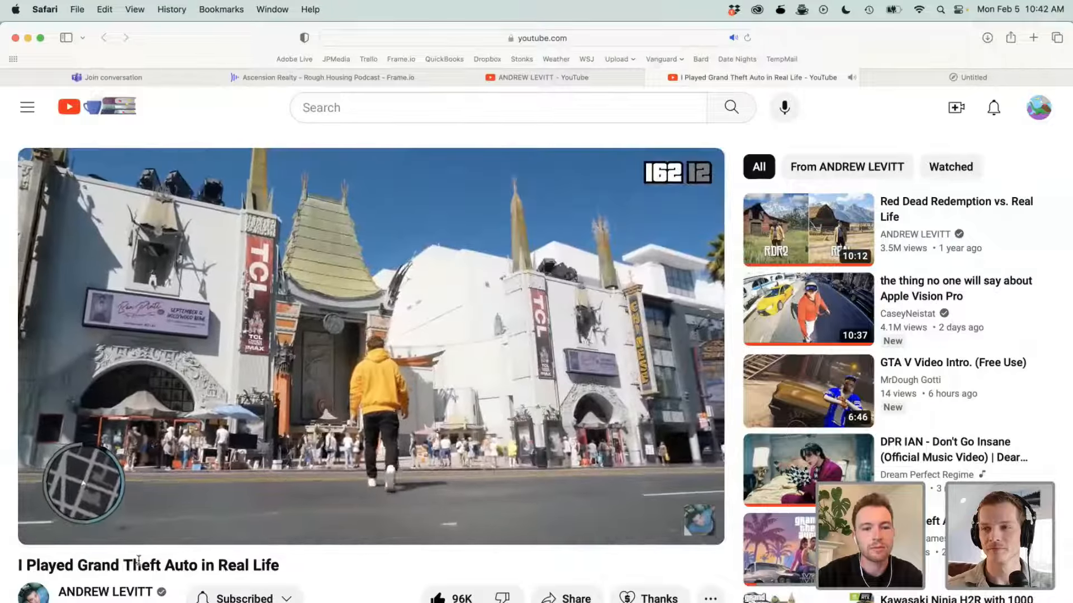
{"action": "key", "text": "space"}
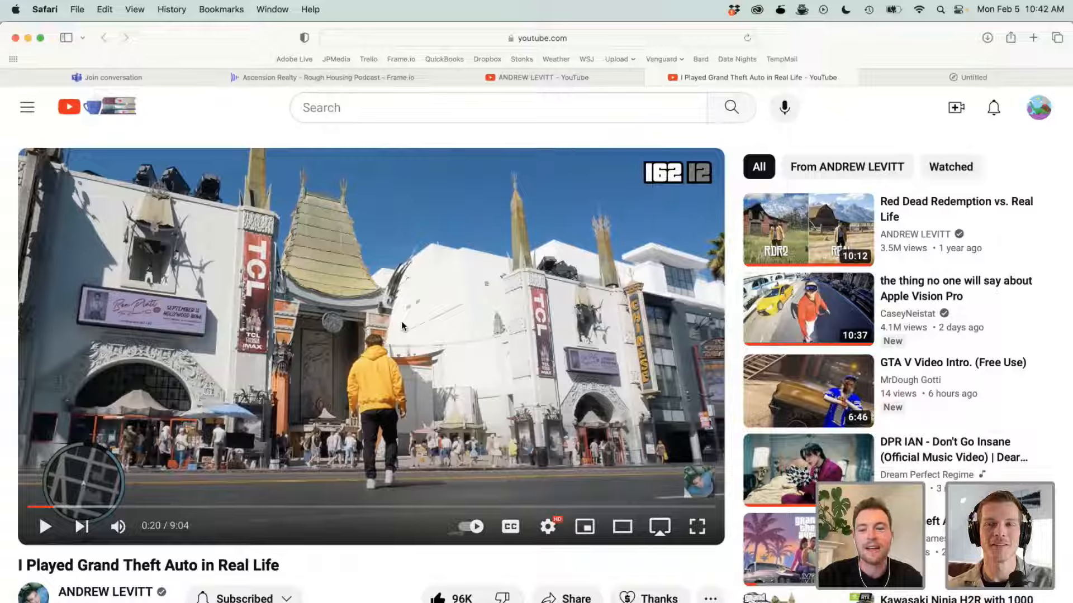
- Switch to Premiere Pro (Beta), load Grand Theft Auto VI Trailer 1 - 4K.m4v as the source clip and cue it to 00:00:08:02
{"action": "key", "text": "super+Tab"}
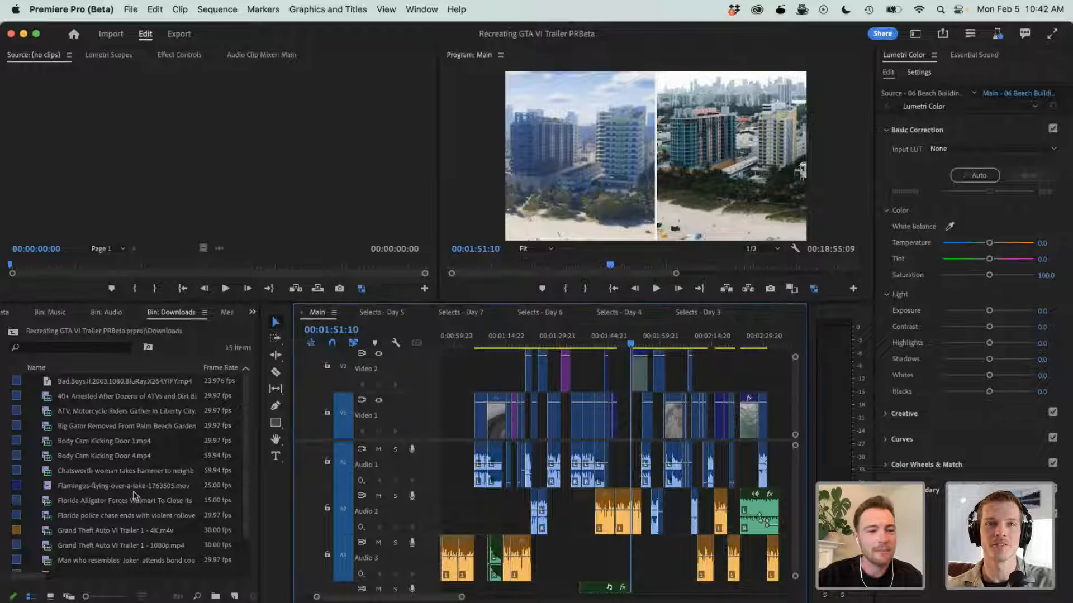
{"action": "double_click", "coordinate": [105, 532]}
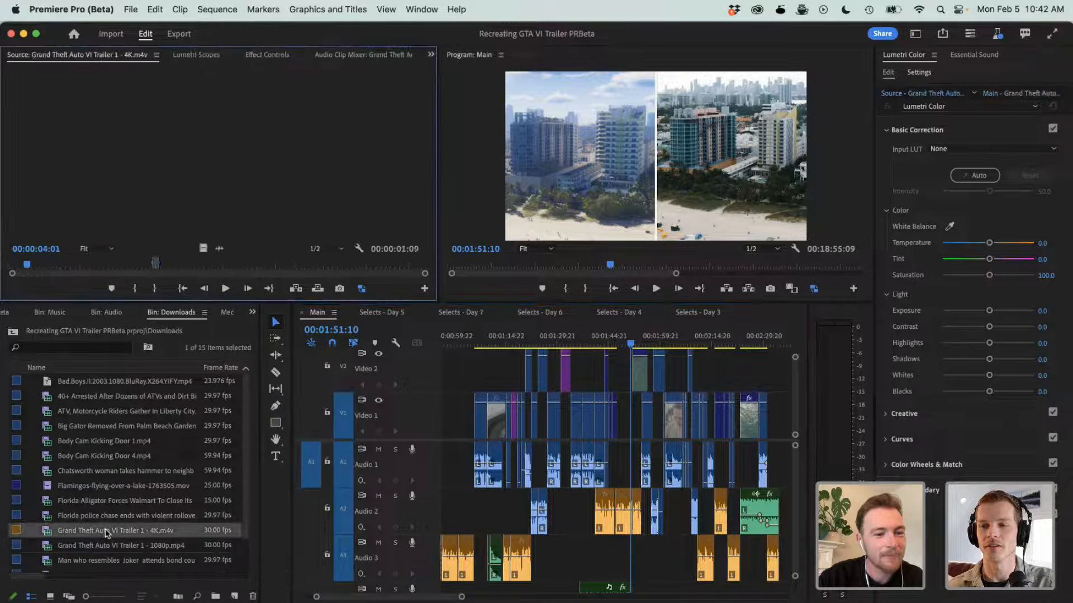
{"action": "left_click_drag", "start_coordinate": [37, 266], "coordinate": [48, 268]}
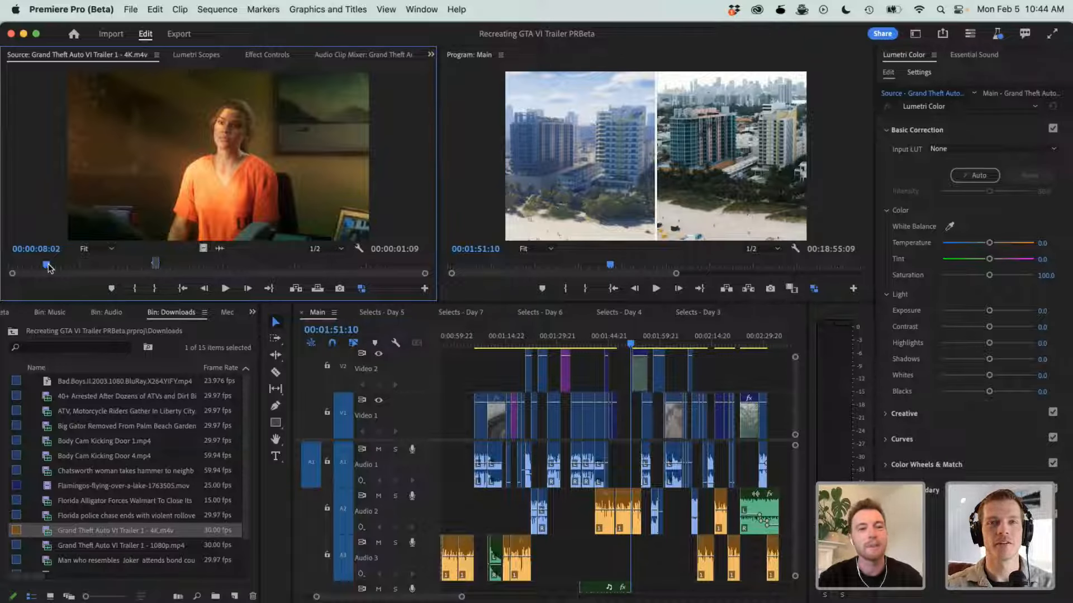
- Play the source trailer full screen with the system volume lowered, stopping at the night highway shot
{"action": "key", "text": "space"}
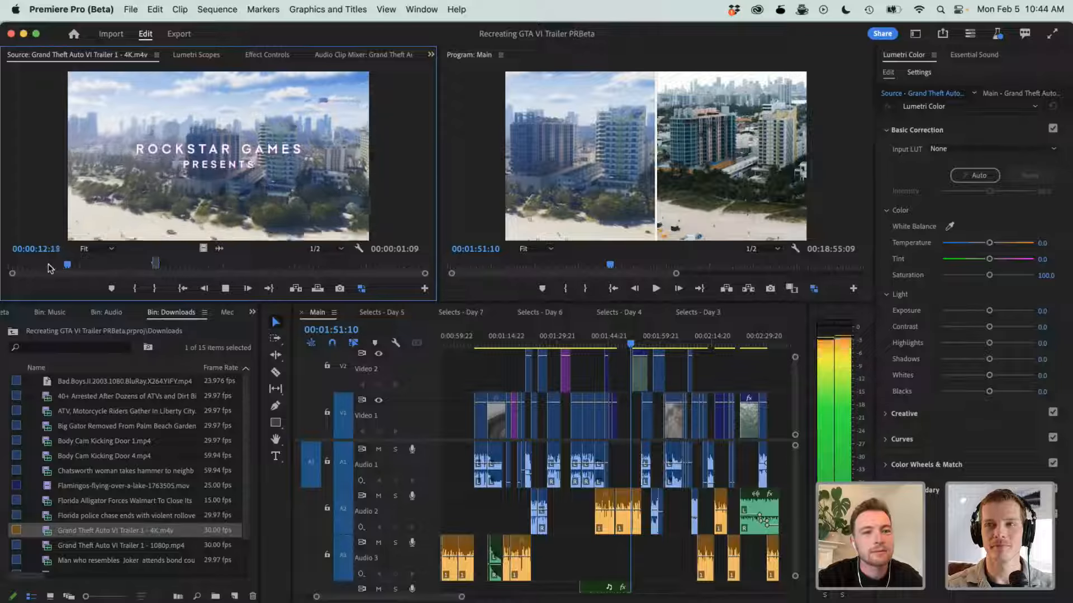
{"action": "key", "text": "ctrl+grave"}
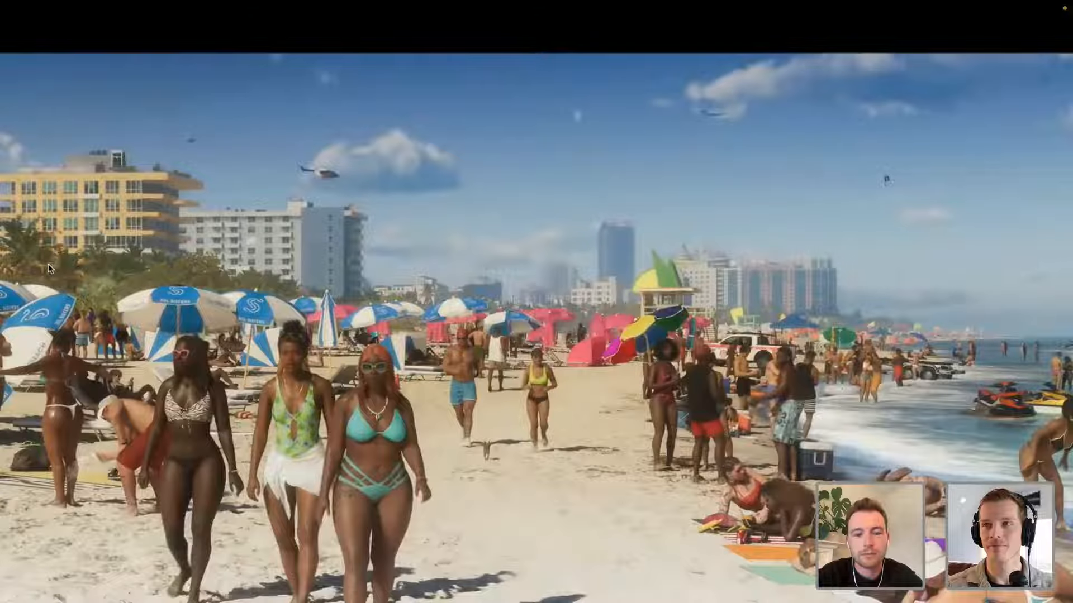
{"action": "key", "text": "XF86AudioLowerVolume"}
{"action": "key", "text": "XF86AudioLowerVolume"}
{"action": "key", "text": "XF86AudioLowerVolume"}
{"action": "key", "text": "XF86AudioLowerVolume"}
{"action": "key", "text": "XF86AudioLowerVolume"}
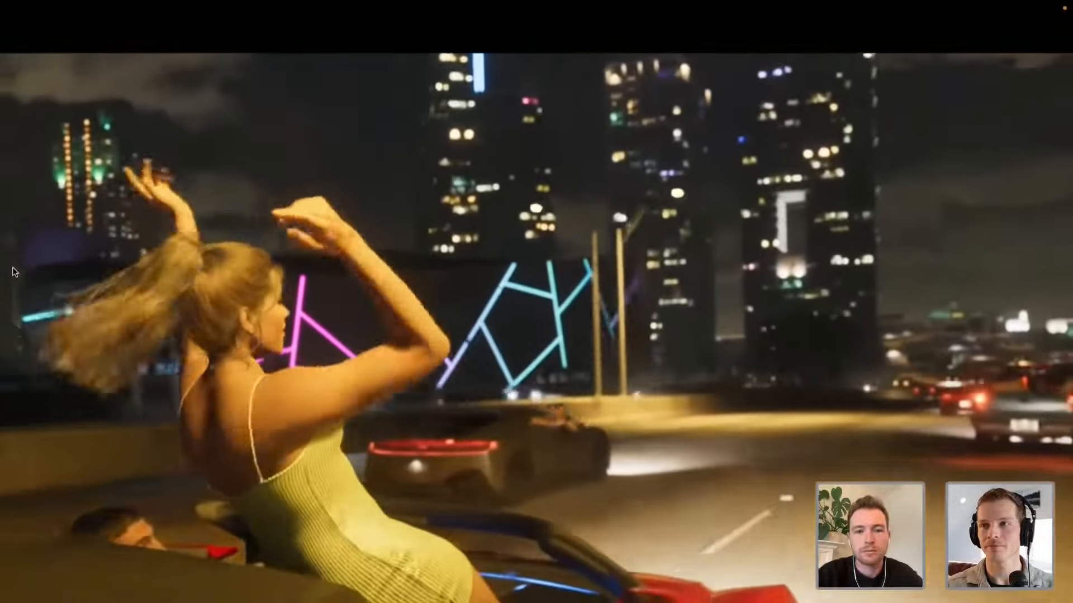
{"action": "key", "text": "Escape"}
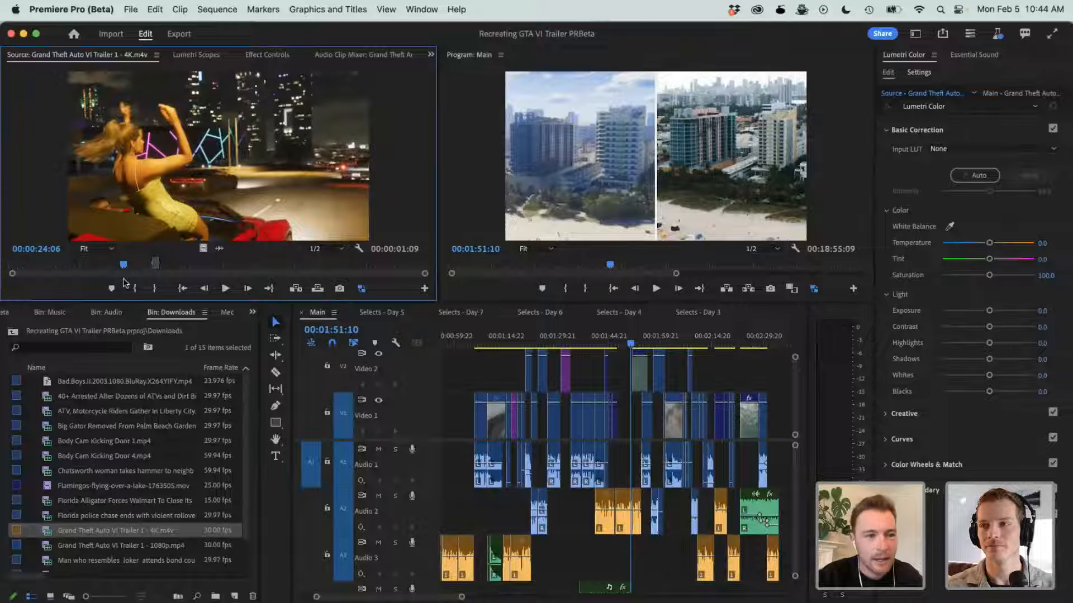
- Replay the source trailer from 00:00:12:19 with system sound muted, view it briefly full screen, and stop at 00:00:28:24
{"action": "left_click", "coordinate": [95, 266]}
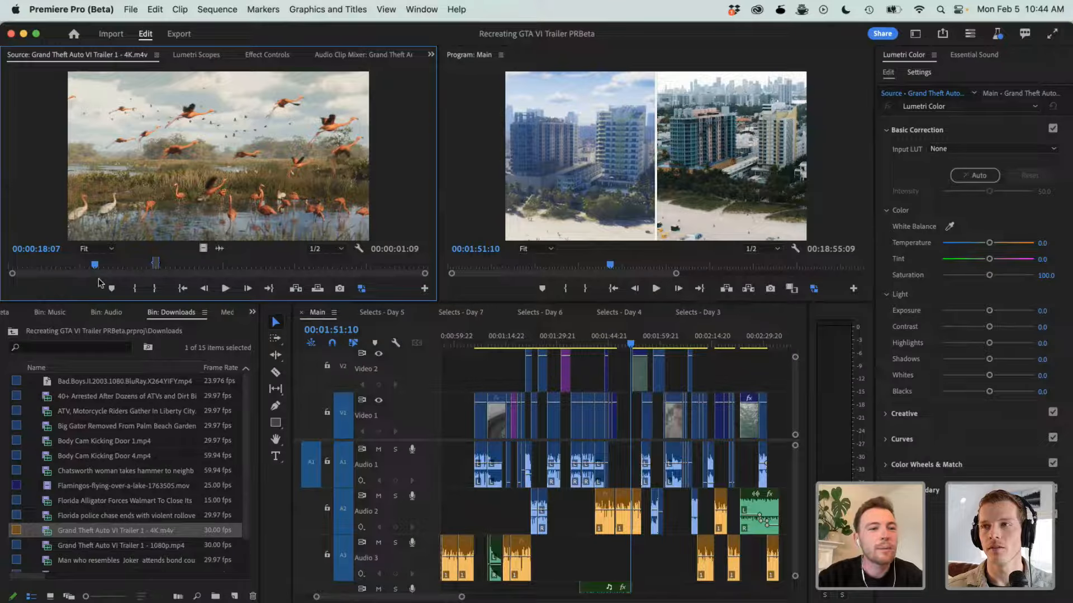
{"action": "left_click", "coordinate": [81, 268]}
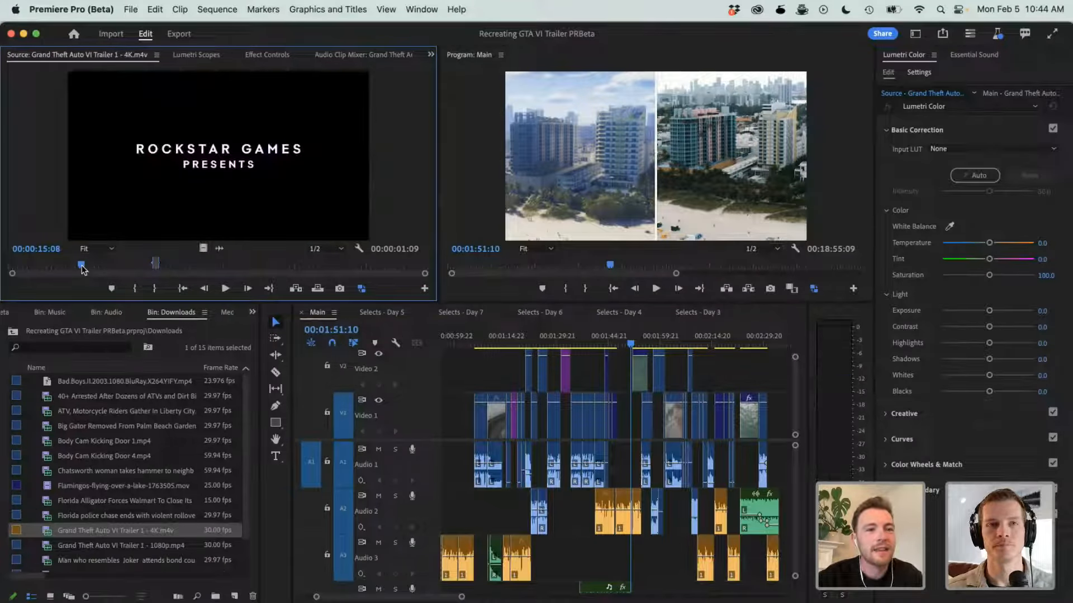
{"action": "left_click", "coordinate": [69, 267]}
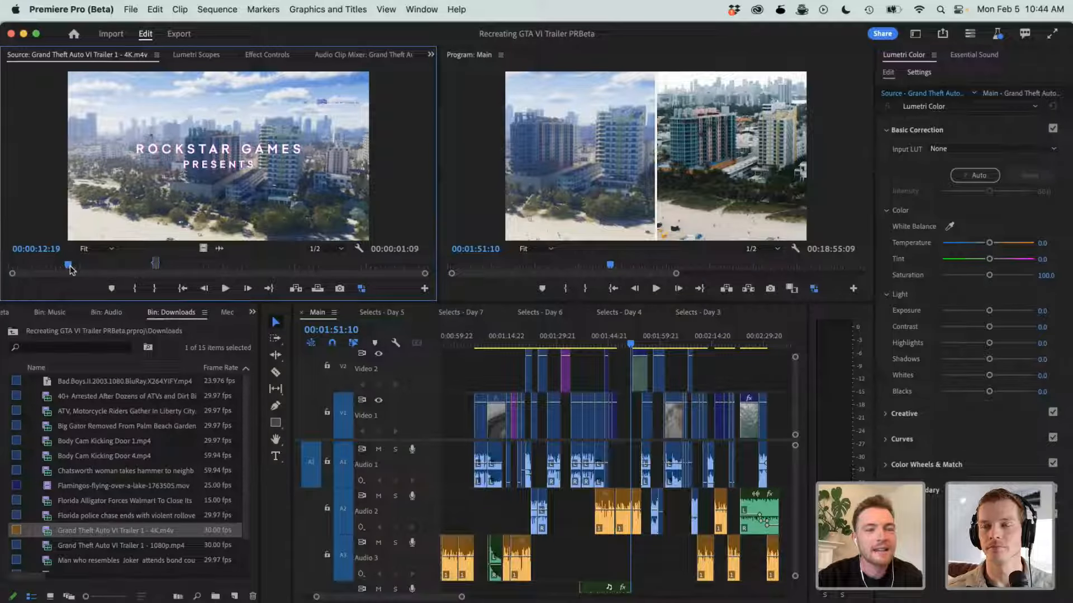
{"action": "key", "text": "XF86AudioMute"}
{"action": "key", "text": "space"}
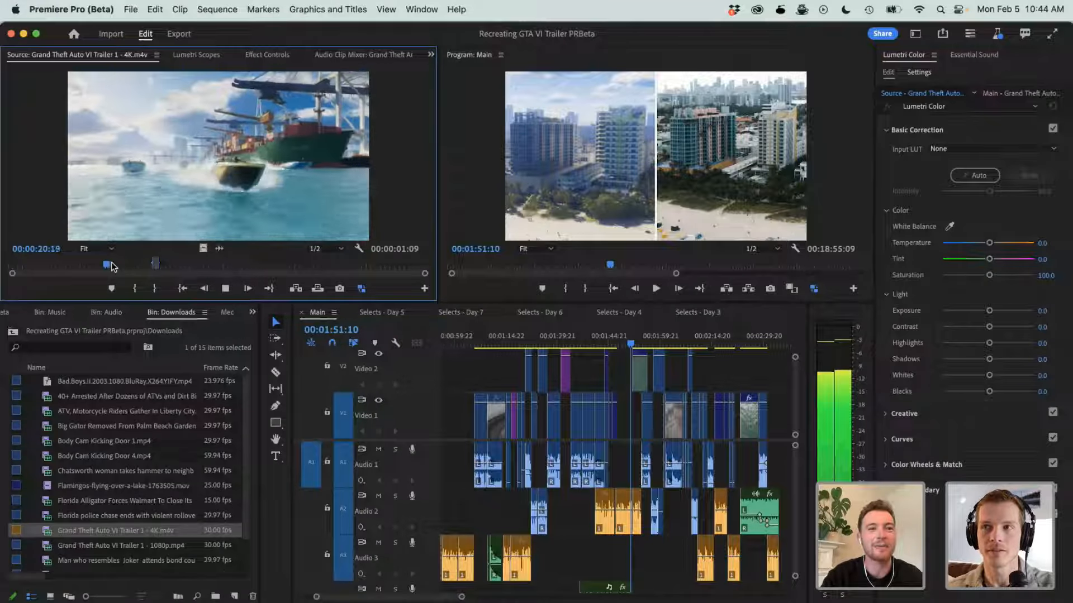
{"action": "key", "text": "ctrl+grave"}
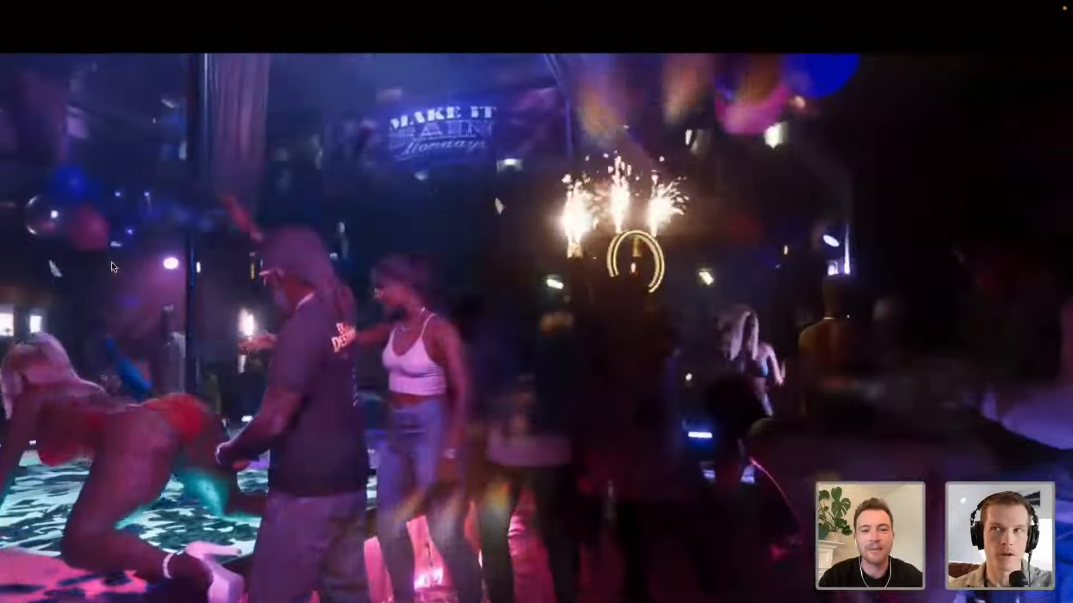
{"action": "key", "text": "ctrl+grave"}
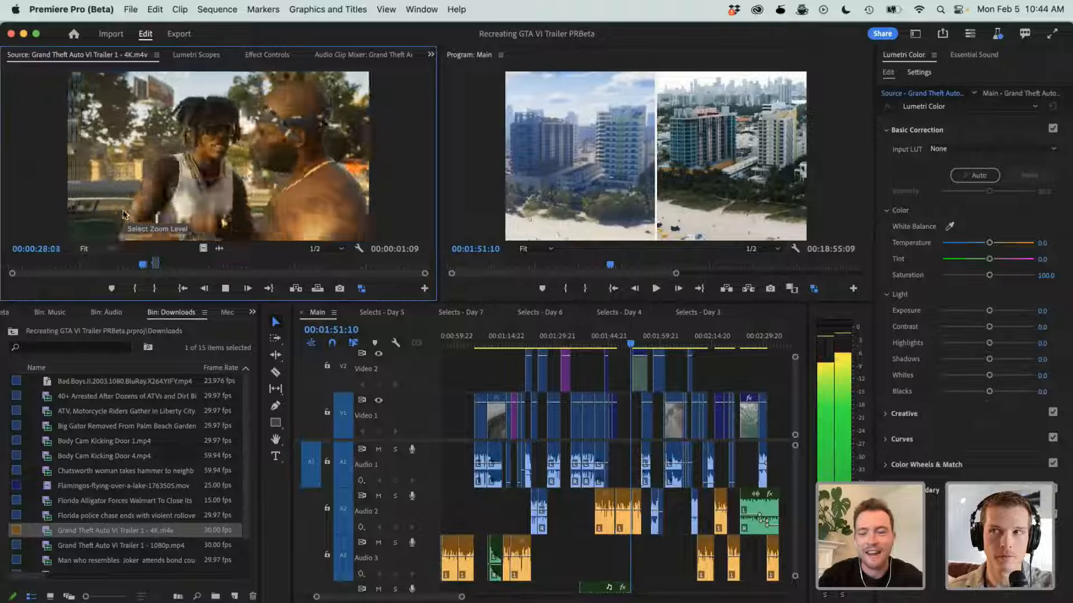
{"action": "key", "text": "space"}
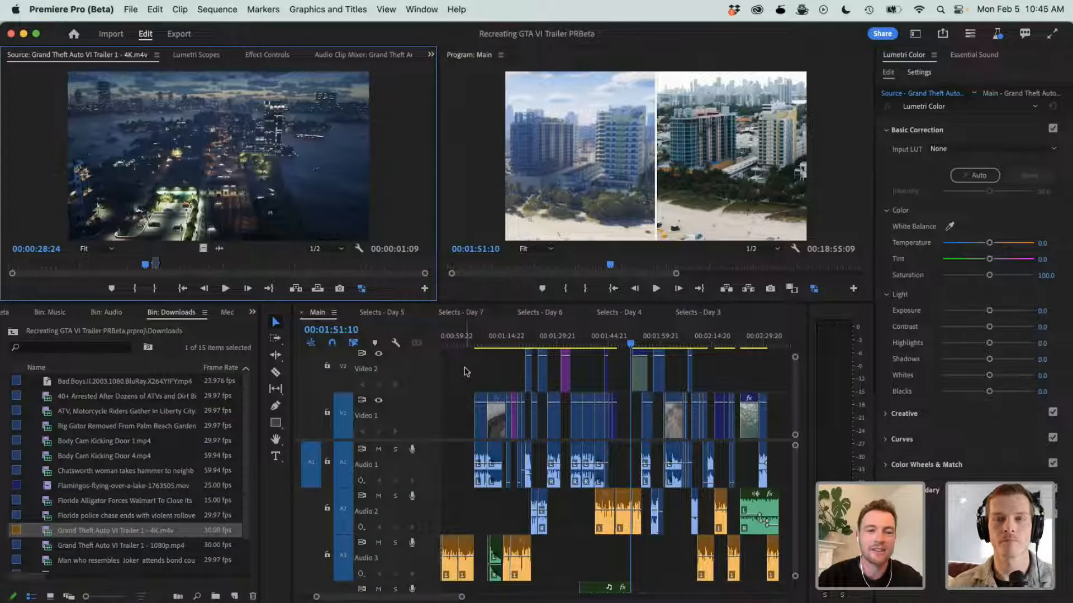
- Unmute the computer and raise the system volume
{"action": "key", "text": "XF86AudioLowerVolume"}
{"action": "key", "text": "XF86AudioRaiseVolume"}
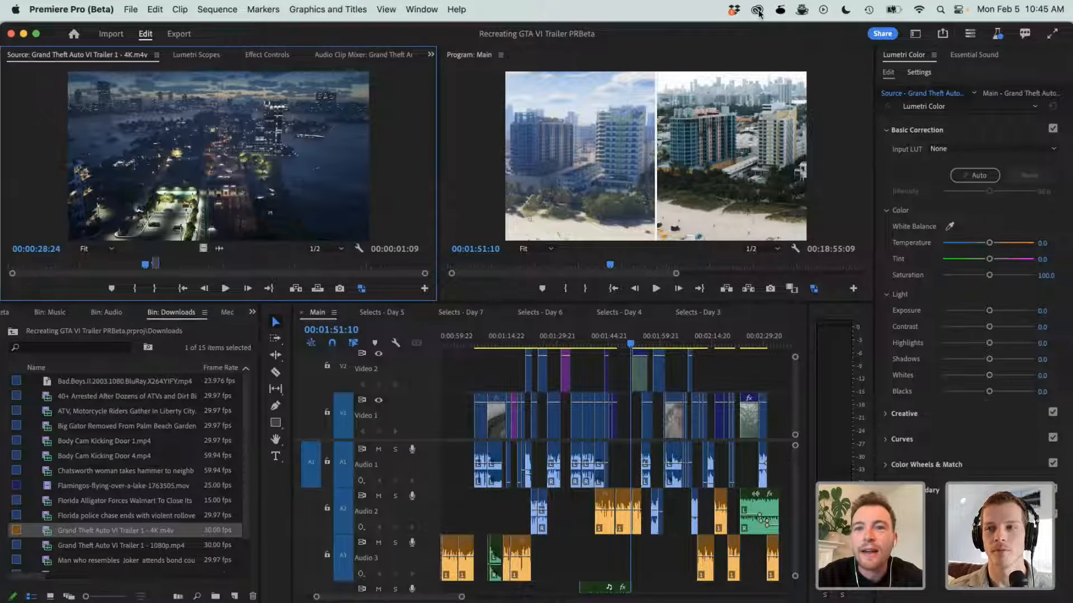
{"action": "key", "text": "XF86AudioRaiseVolume"}
{"action": "key", "text": "XF86AudioRaiseVolume"}
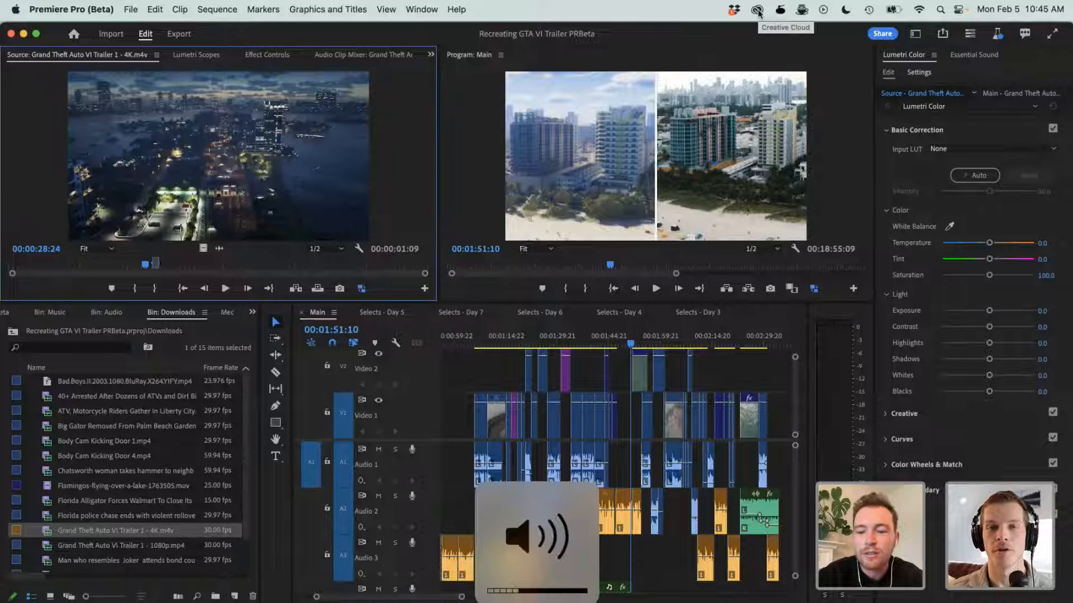
- Open Creative Cloud and review the installed and available beta apps
{"action": "left_click", "coordinate": [758, 10]}
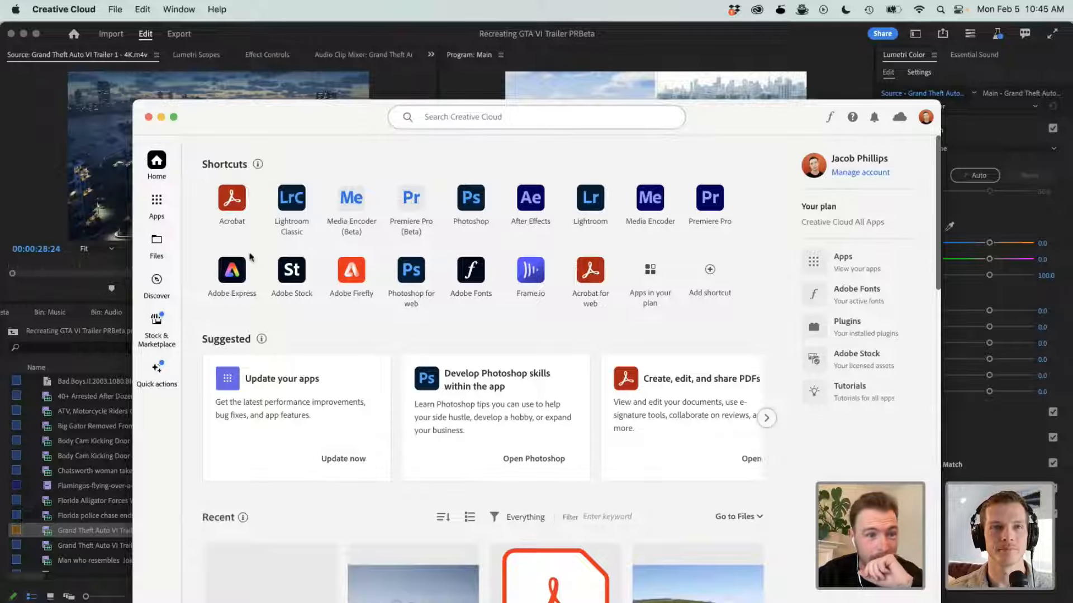
{"action": "left_click", "coordinate": [157, 202]}
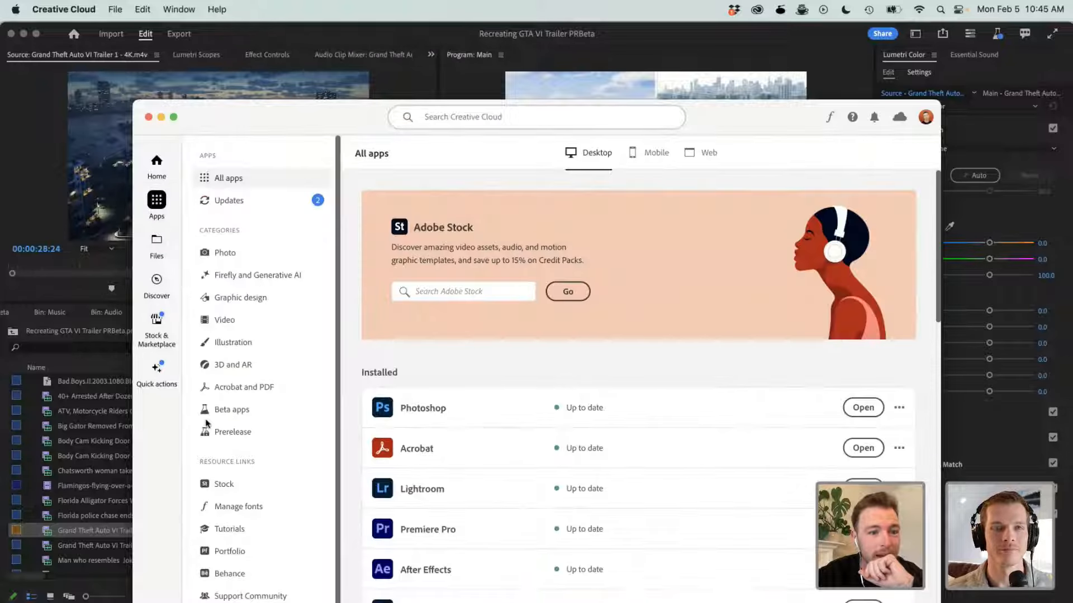
{"action": "left_click", "coordinate": [237, 411]}
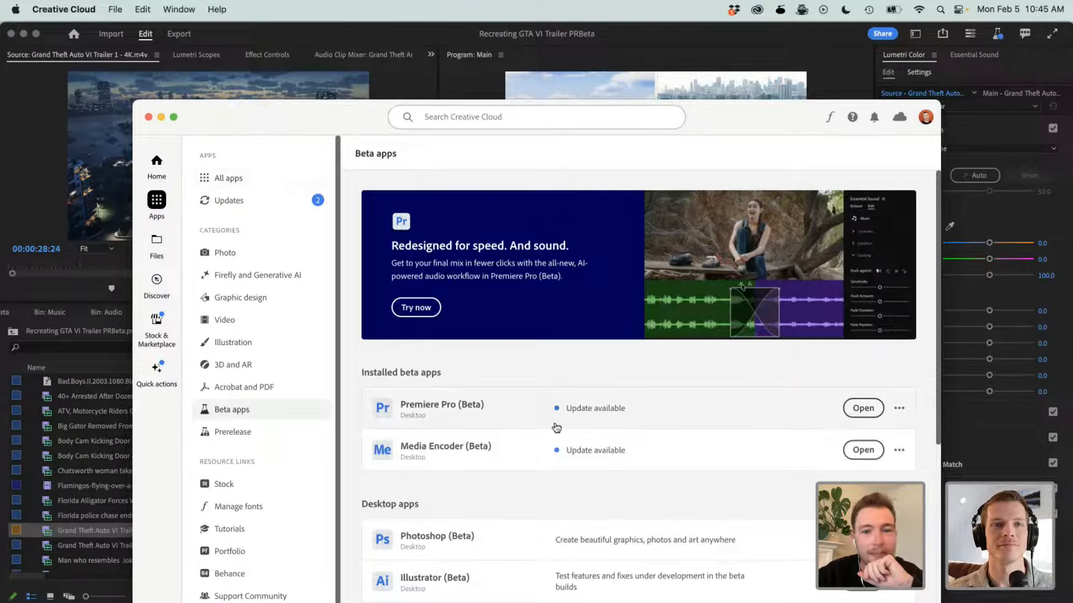
{"action": "scroll", "coordinate": [601, 410], "scroll_direction": "down", "scroll_amount": 5}
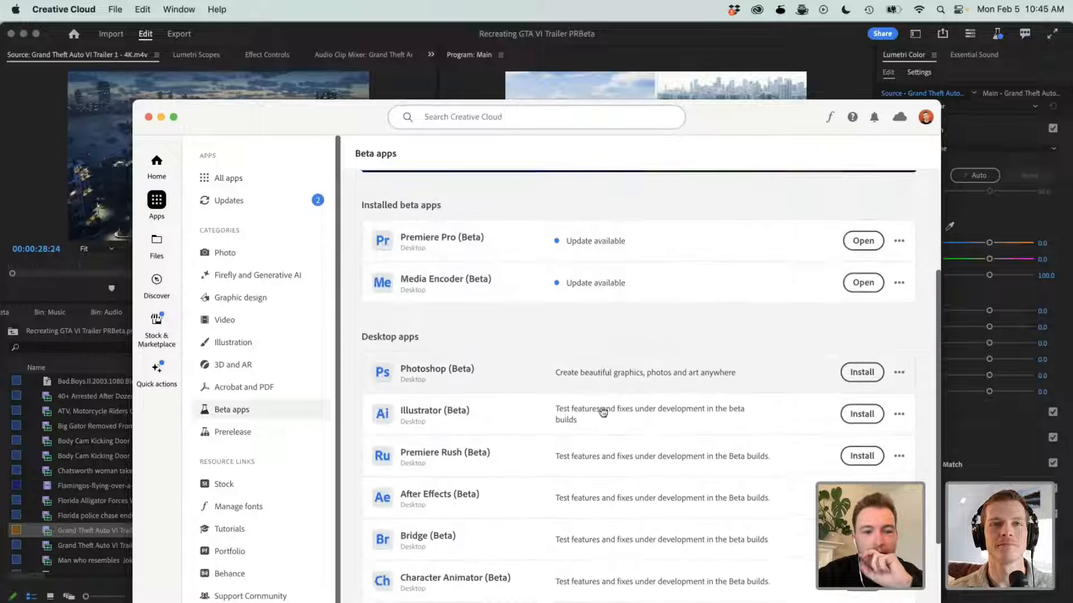
{"action": "scroll", "coordinate": [603, 413], "scroll_direction": "down", "scroll_amount": 2}
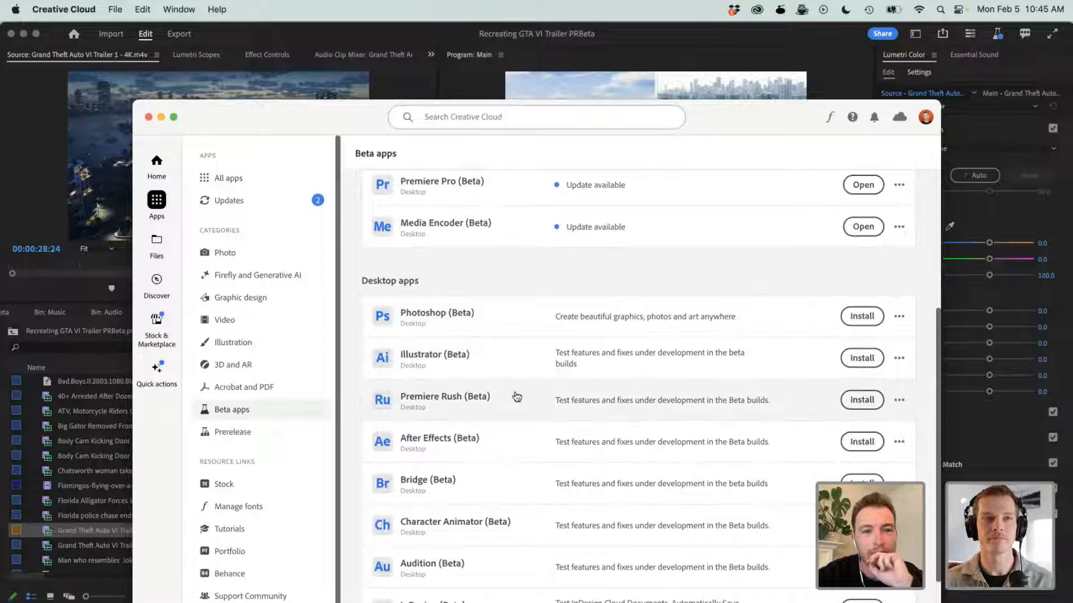
{"action": "scroll", "coordinate": [535, 270], "scroll_direction": "up", "scroll_amount": 6}
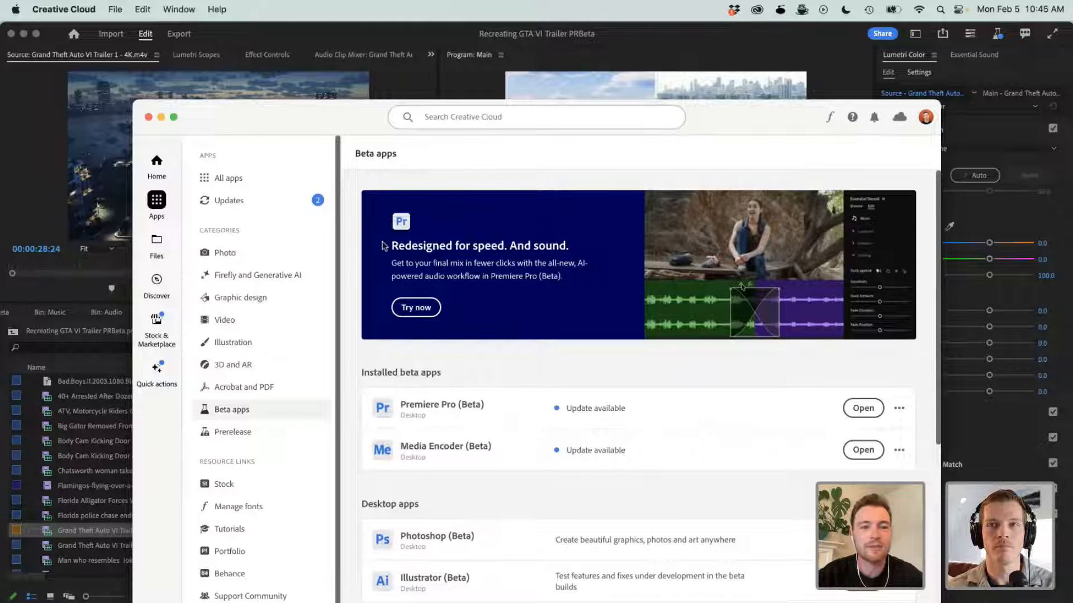
- Look through the Video category of Creative Cloud apps and close the Creative Cloud window
{"action": "left_click", "coordinate": [223, 319]}
{"action": "scroll", "coordinate": [503, 391], "scroll_direction": "down", "scroll_amount": 5}
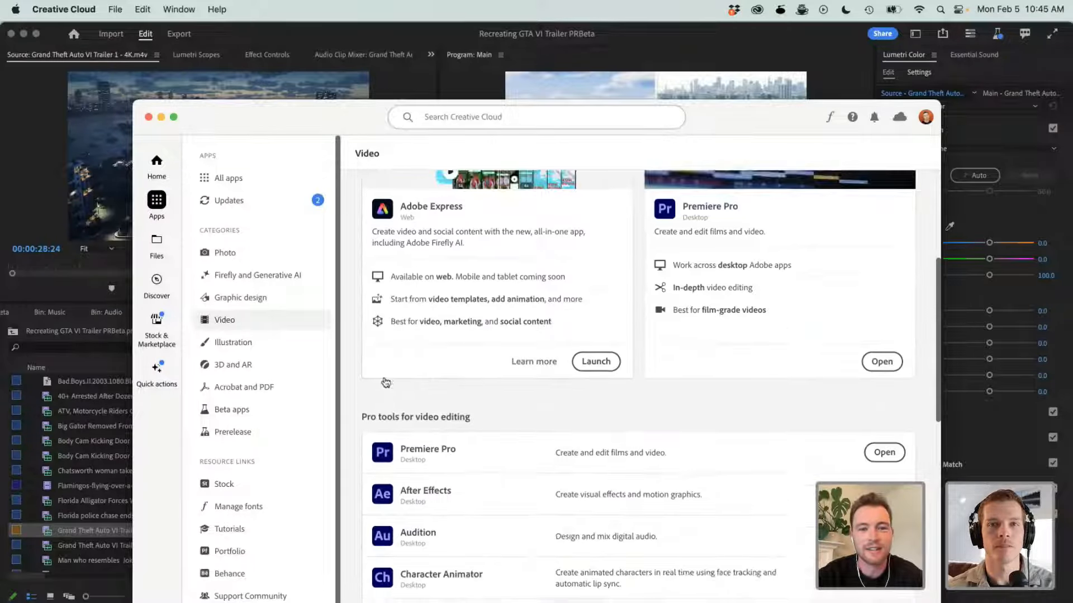
{"action": "scroll", "coordinate": [591, 408], "scroll_direction": "up", "scroll_amount": 4}
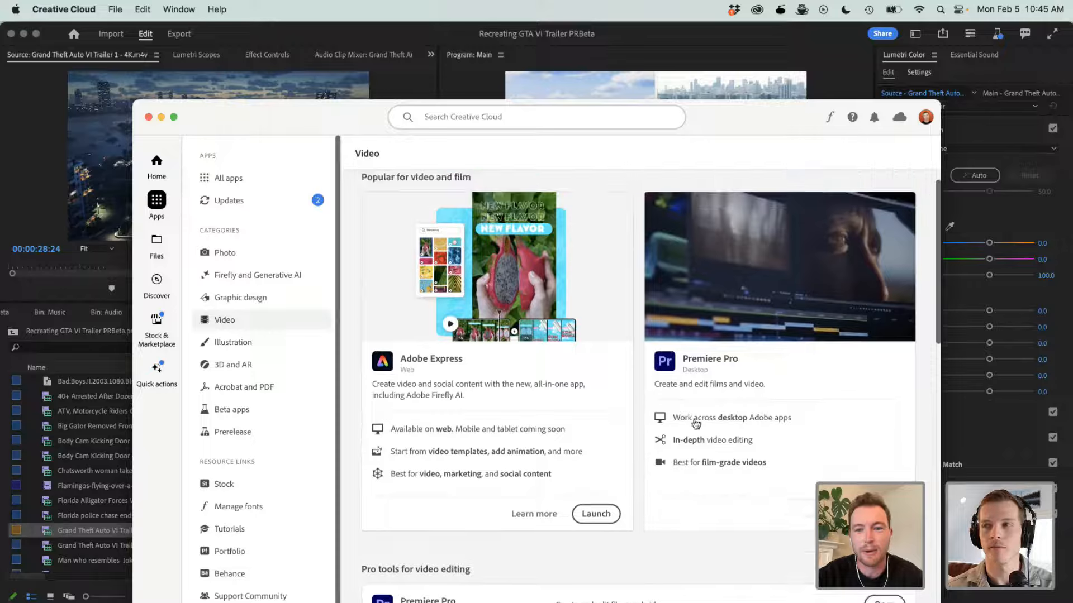
{"action": "left_click", "coordinate": [149, 117]}
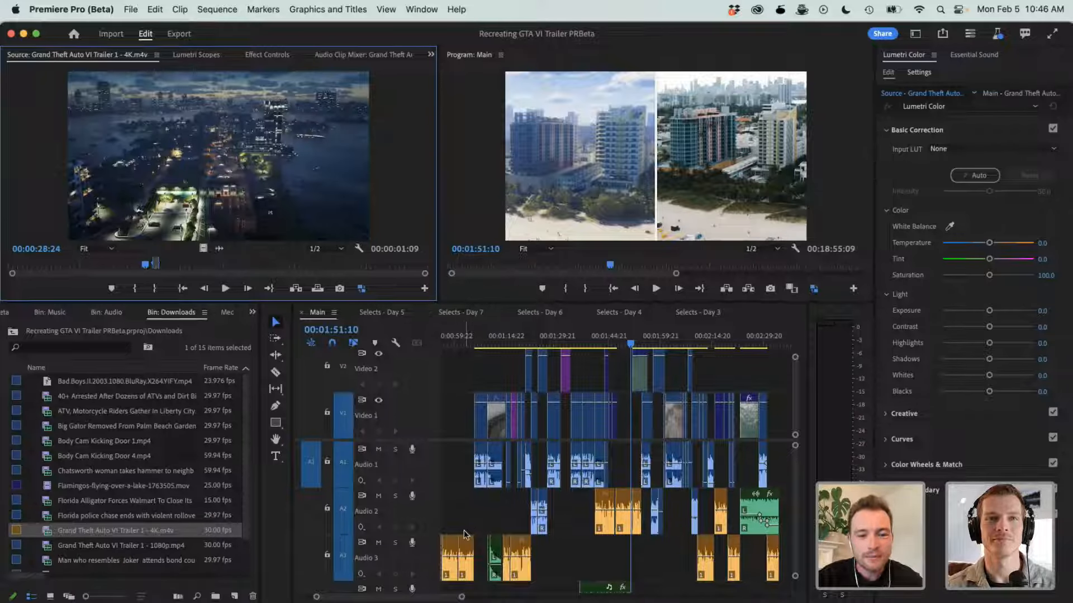
- Move the Main sequence playhead to 00:01:05:20, raise the system volume, and select the empty gap before the first Audio 1 clip
{"action": "left_click", "coordinate": [476, 343]}
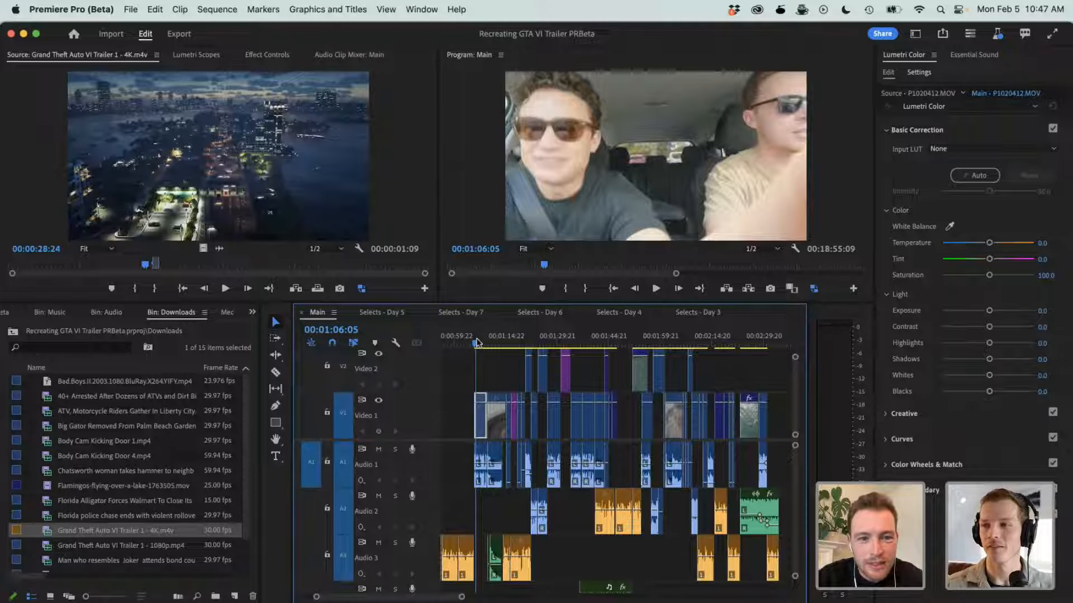
{"action": "left_click_drag", "start_coordinate": [476, 341], "coordinate": [475, 341]}
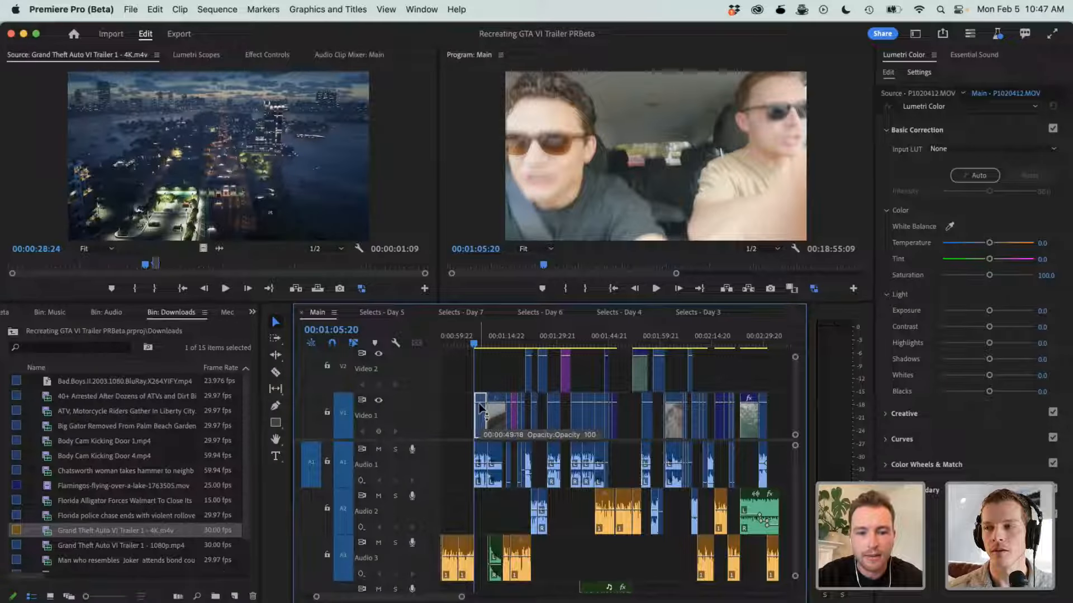
{"action": "key", "text": "XF86AudioRaiseVolume"}
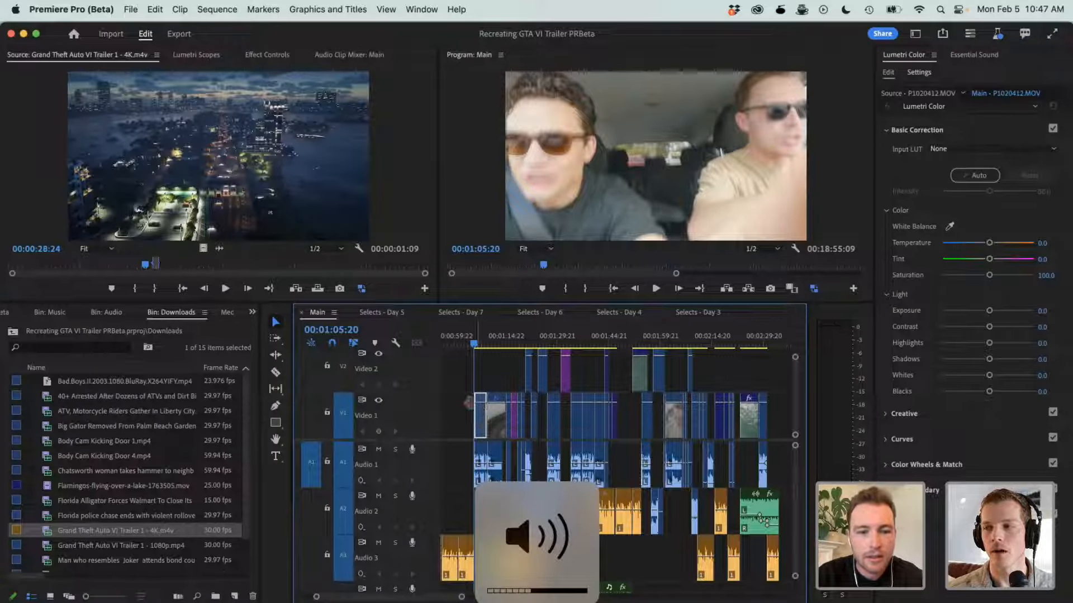
{"action": "left_click", "coordinate": [457, 377]}
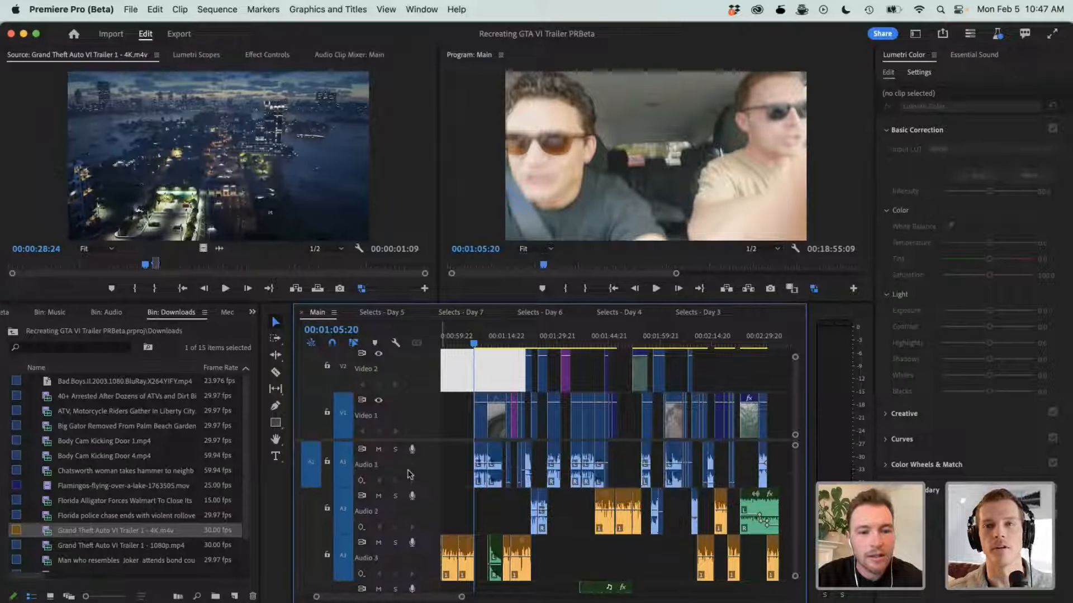
{"action": "left_click", "coordinate": [455, 479]}
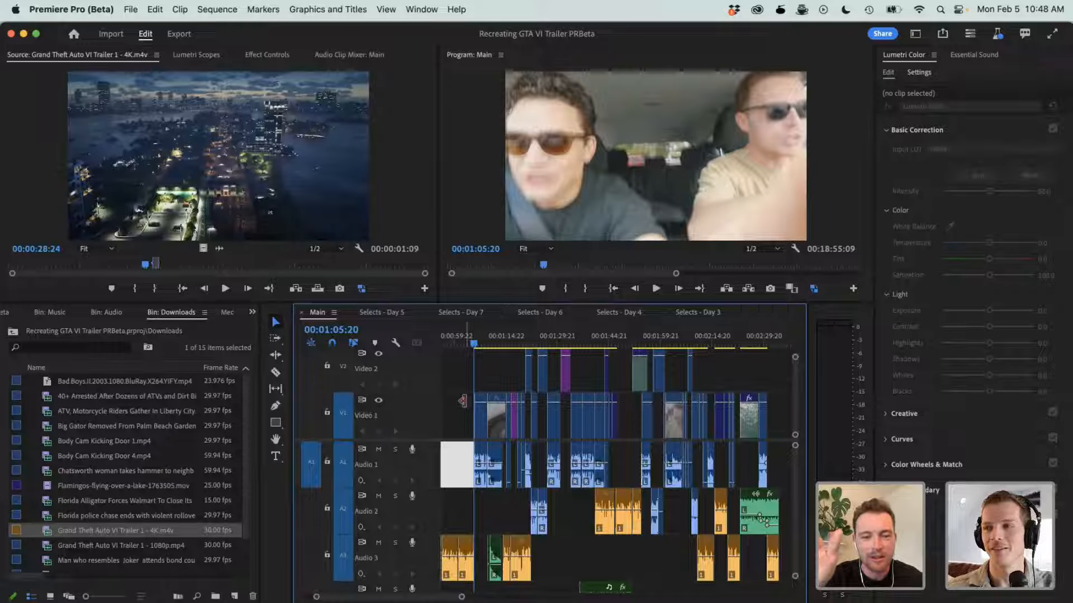
- Play the Main sequence from 00:01:05:20 to 00:01:53:08, lowering the system volume and watching the preview full screen
{"action": "key", "text": "space"}
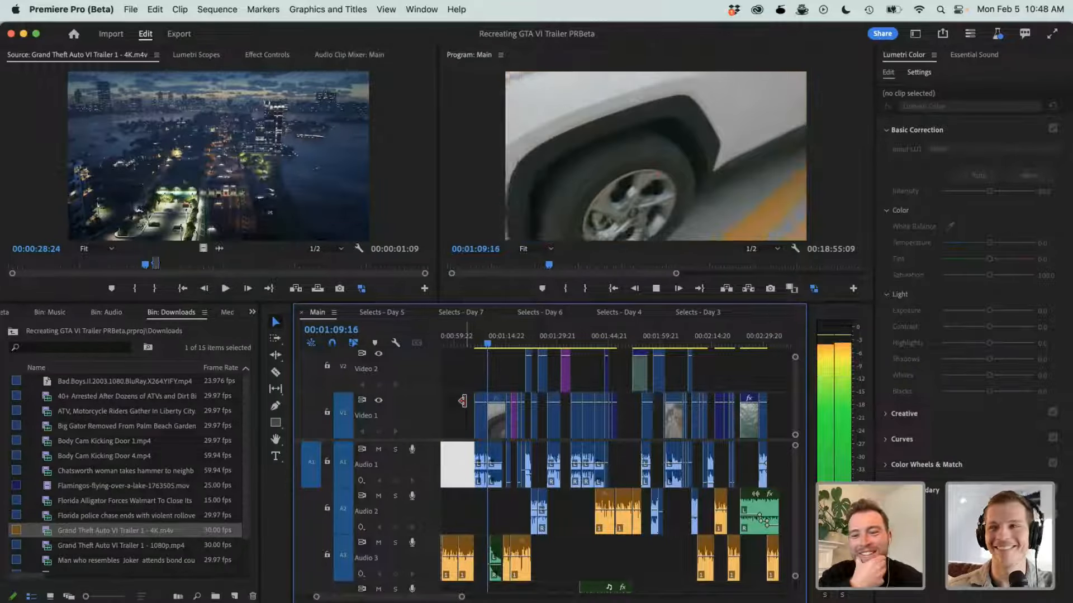
{"action": "key", "text": "XF86AudioLowerVolume"}
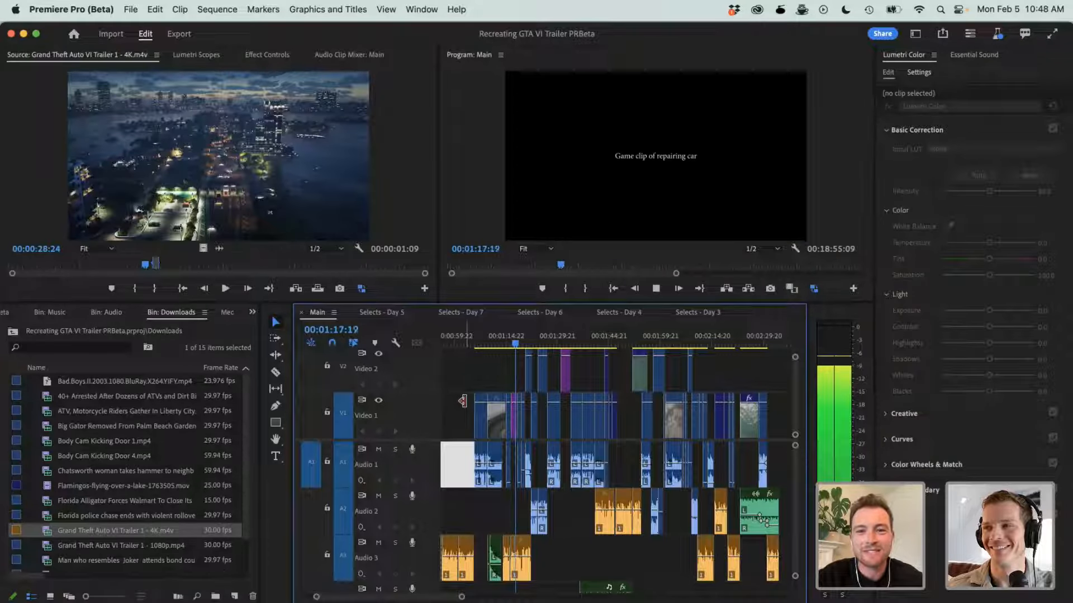
{"action": "key", "text": "ctrl+grave"}
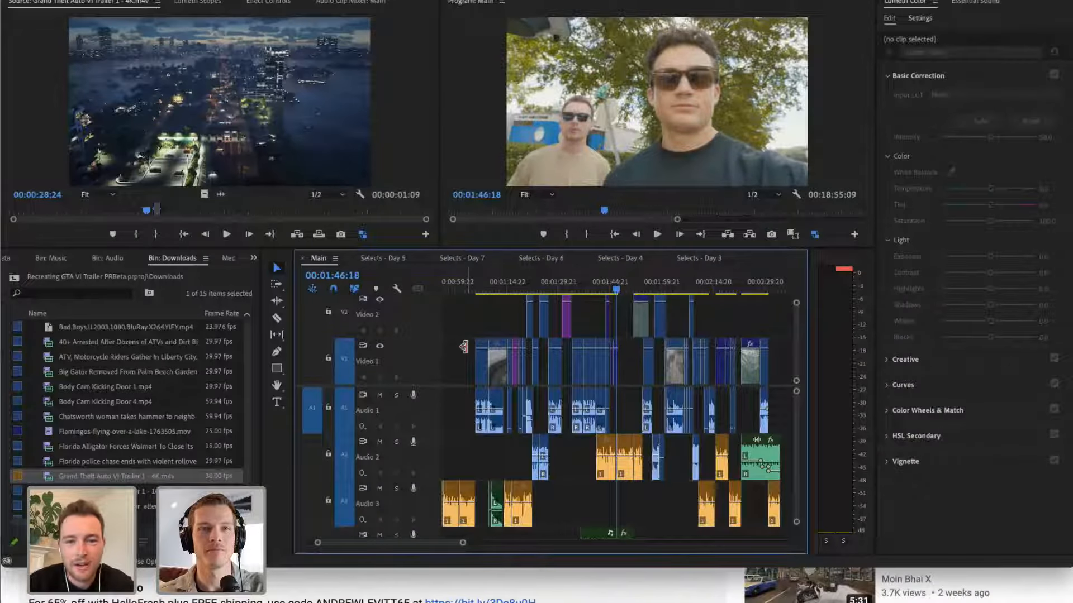
{"action": "scroll", "coordinate": [626, 347], "scroll_direction": "up", "scroll_amount": 1}
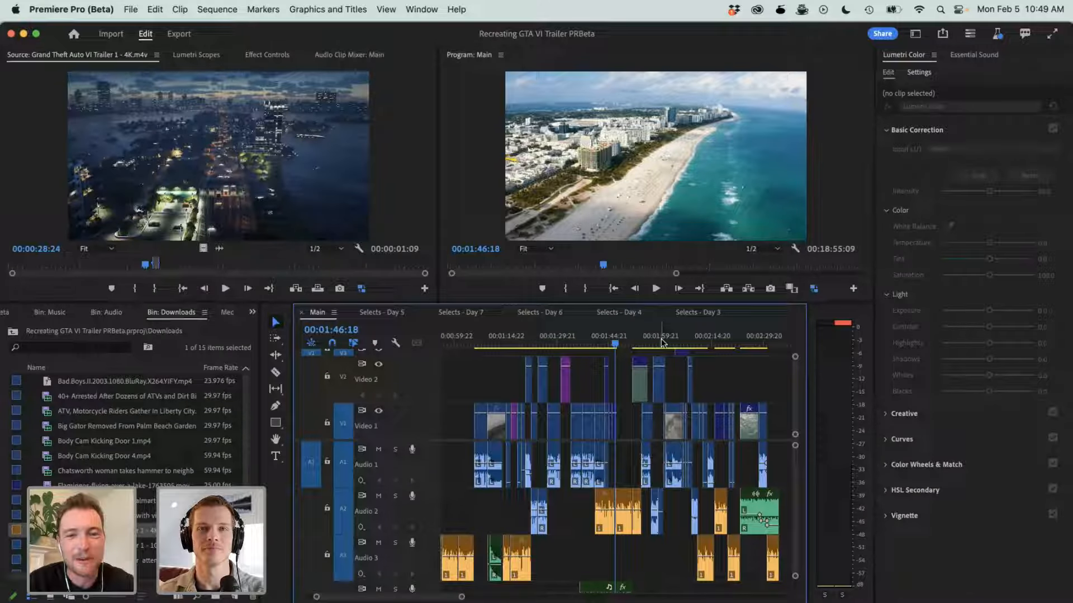
{"action": "key", "text": "ctrl+grave"}
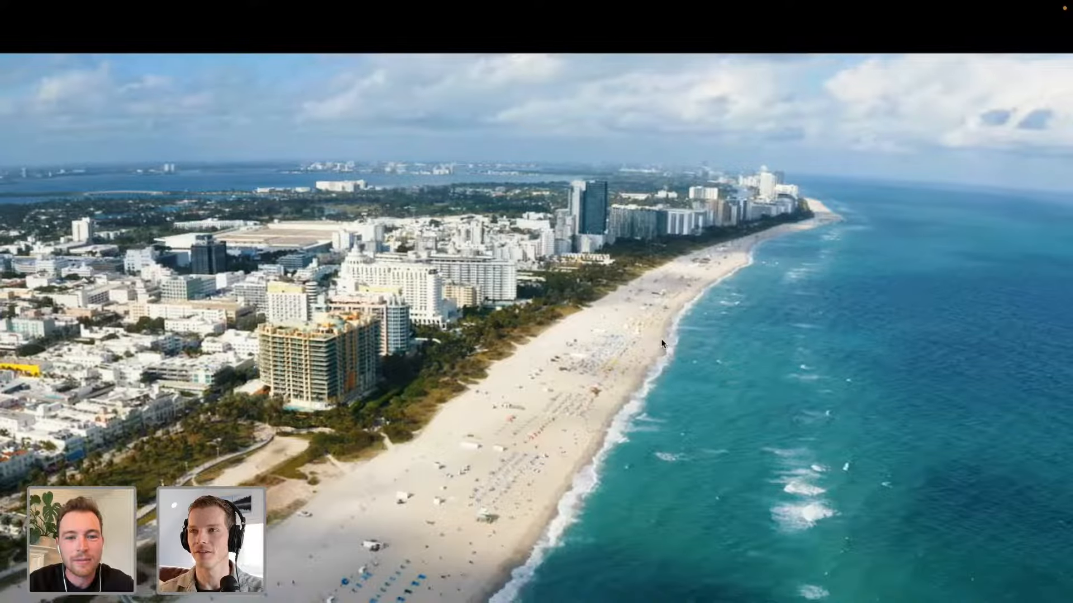
{"action": "key", "text": "space"}
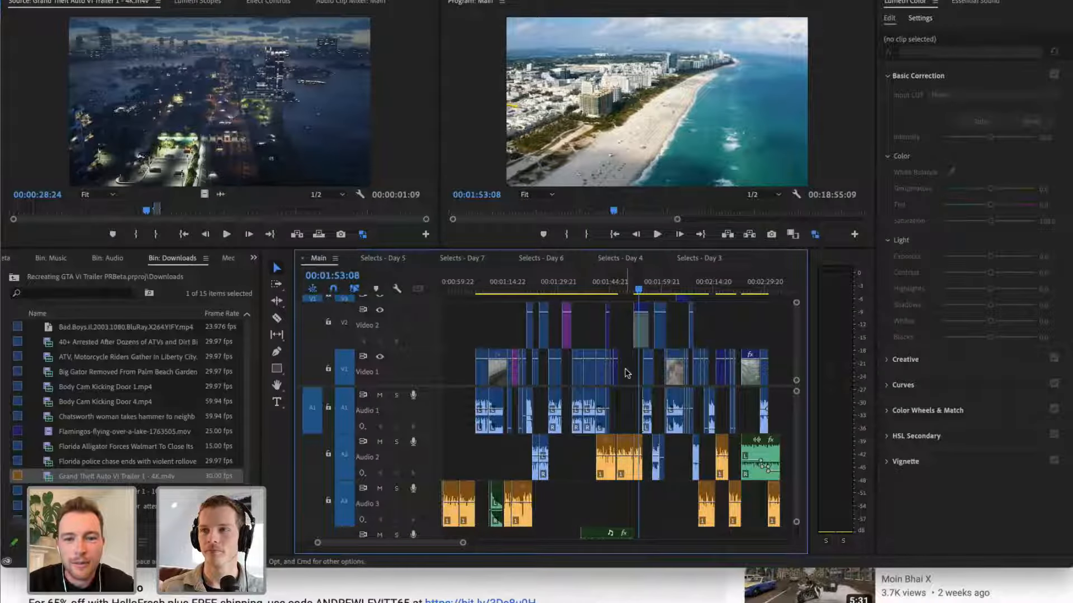
- Move the playhead back to the side-by-side beach-building comparison at 00:01:51:11 and play a short stretch of it
{"action": "scroll", "coordinate": [626, 373], "scroll_direction": "up", "scroll_amount": 3}
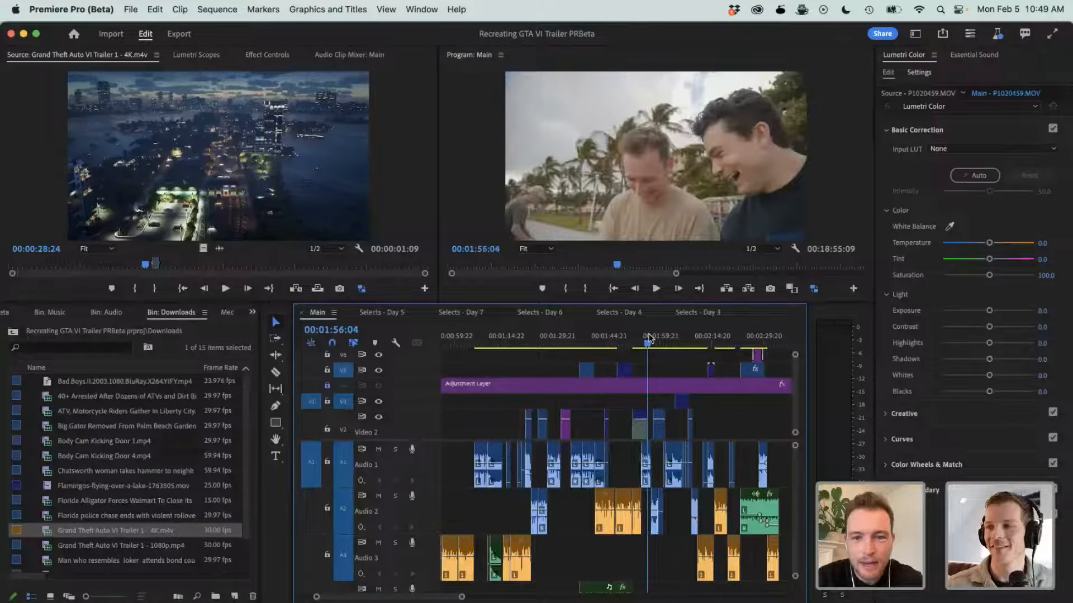
{"action": "left_click_drag", "start_coordinate": [648, 338], "coordinate": [637, 338]}
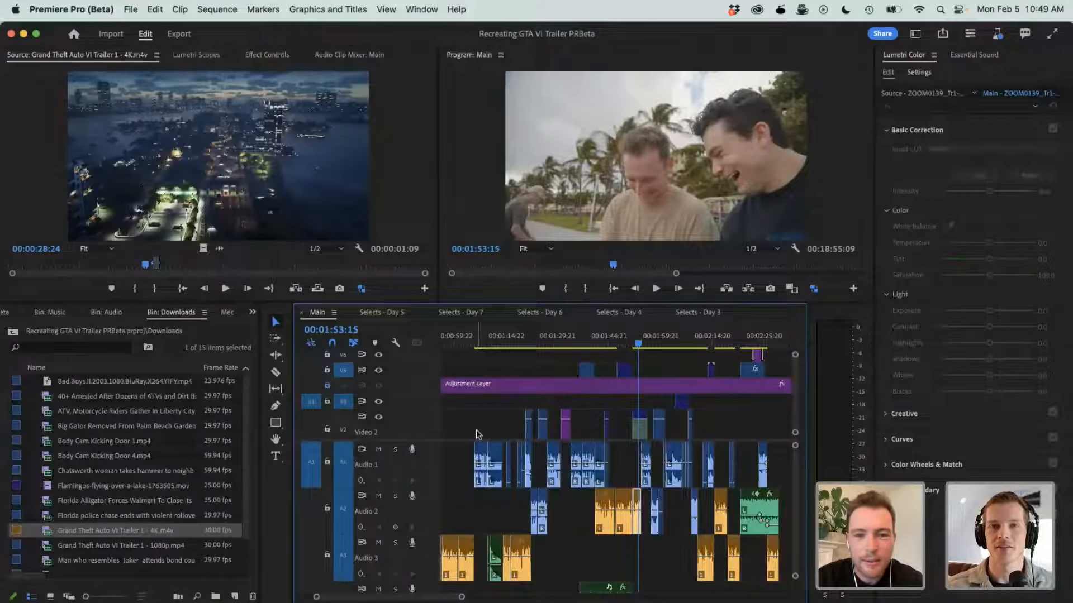
{"action": "left_click", "coordinate": [640, 340]}
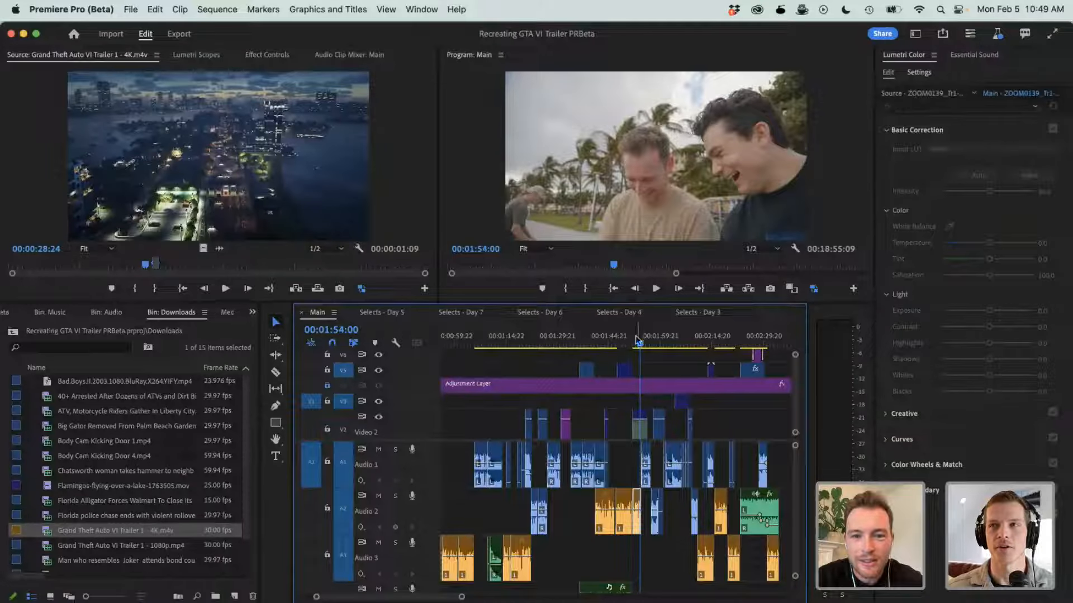
{"action": "left_click_drag", "start_coordinate": [637, 341], "coordinate": [631, 340]}
{"action": "scroll", "coordinate": [637, 391], "scroll_direction": "down", "scroll_amount": 1}
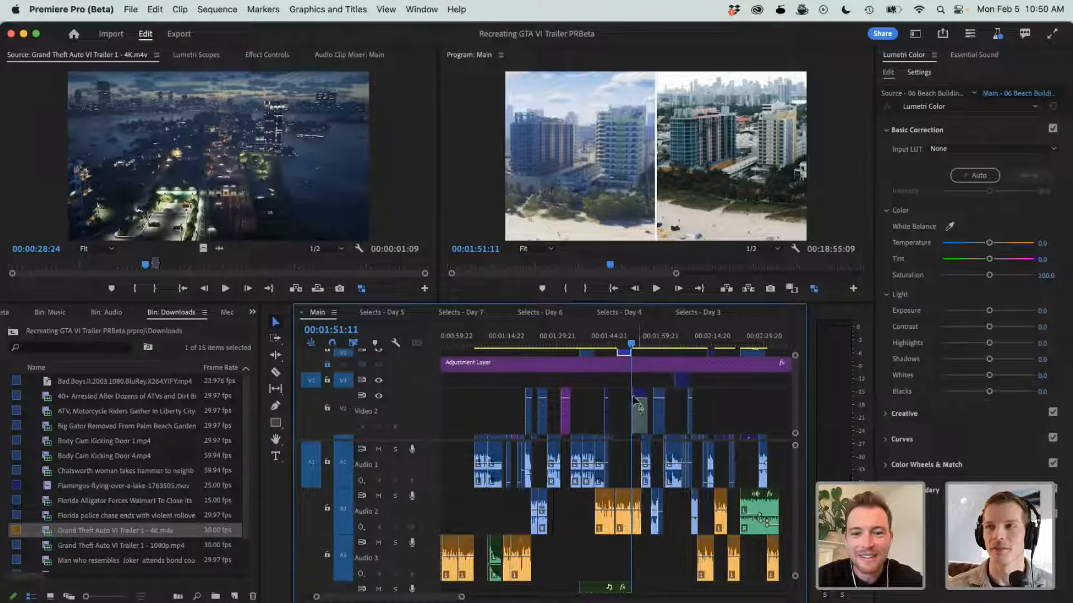
{"action": "key", "text": "space"}
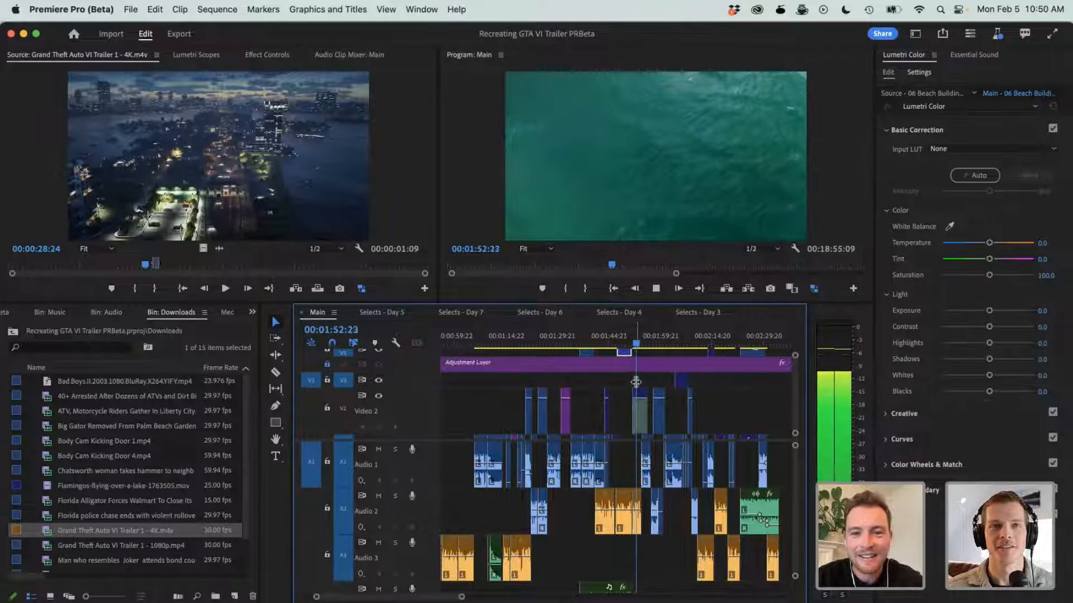
{"action": "key", "text": "space"}
- Scrub through the beach footage that follows the building comparison and park the playhead at 00:02:07:14
{"action": "left_click", "coordinate": [650, 336]}
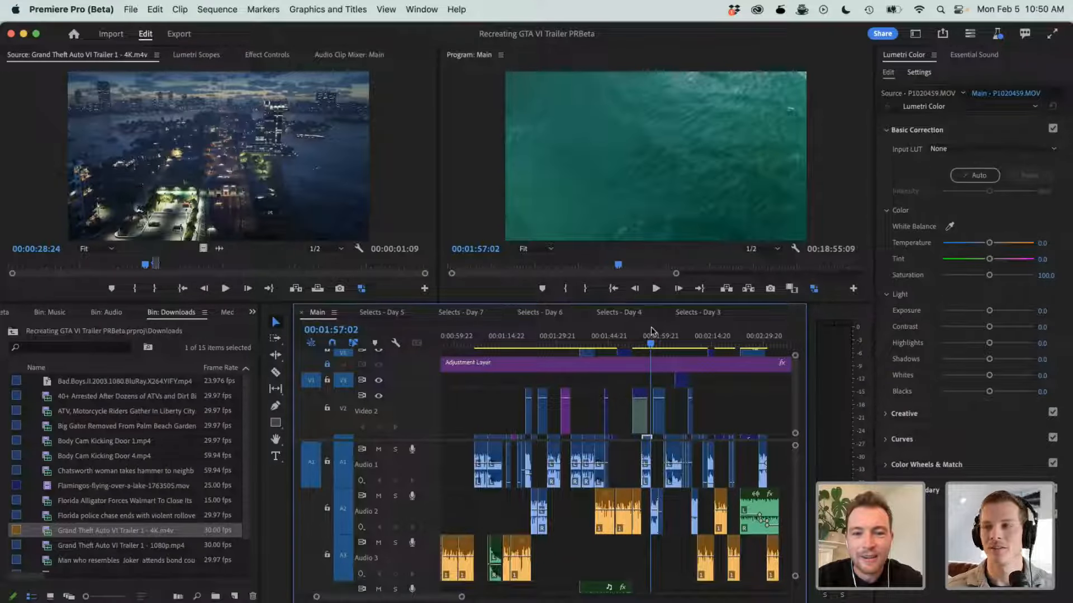
{"action": "left_click", "coordinate": [649, 333]}
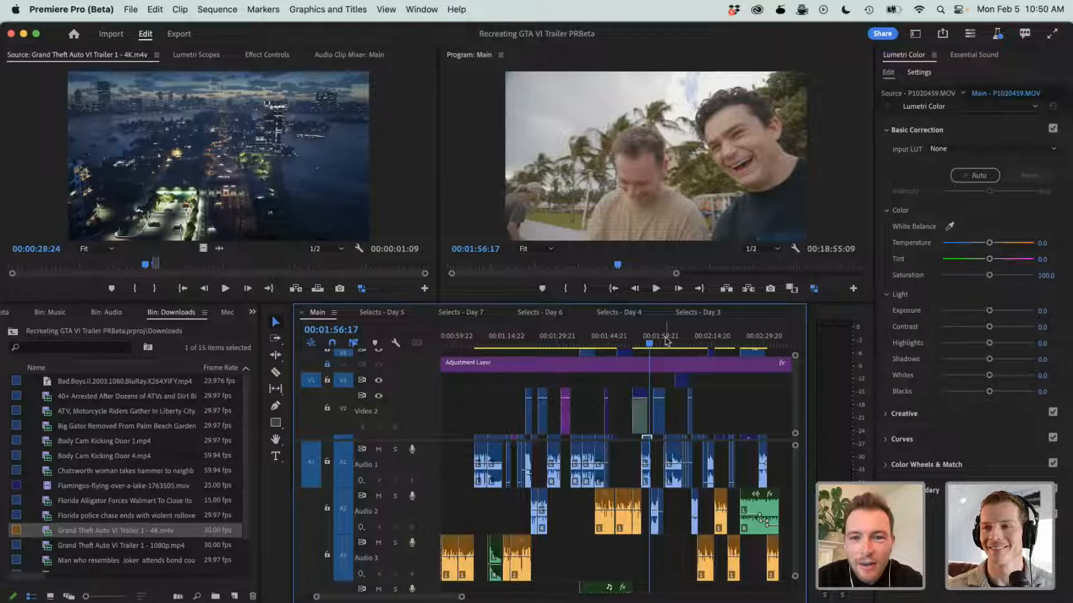
{"action": "scroll", "coordinate": [664, 412], "scroll_direction": "down", "scroll_amount": 3}
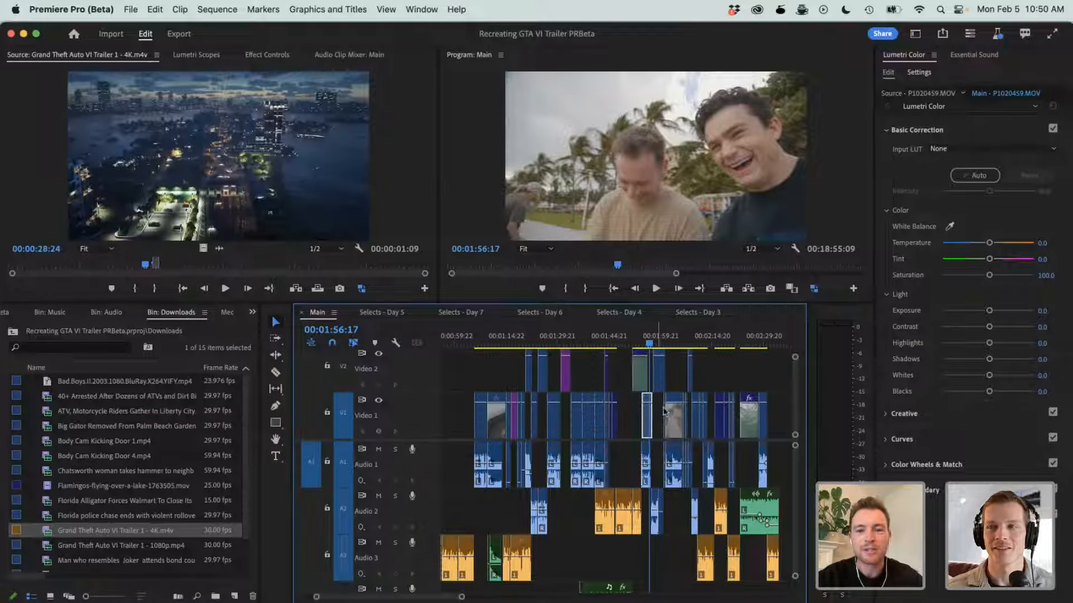
{"action": "left_click", "coordinate": [667, 336]}
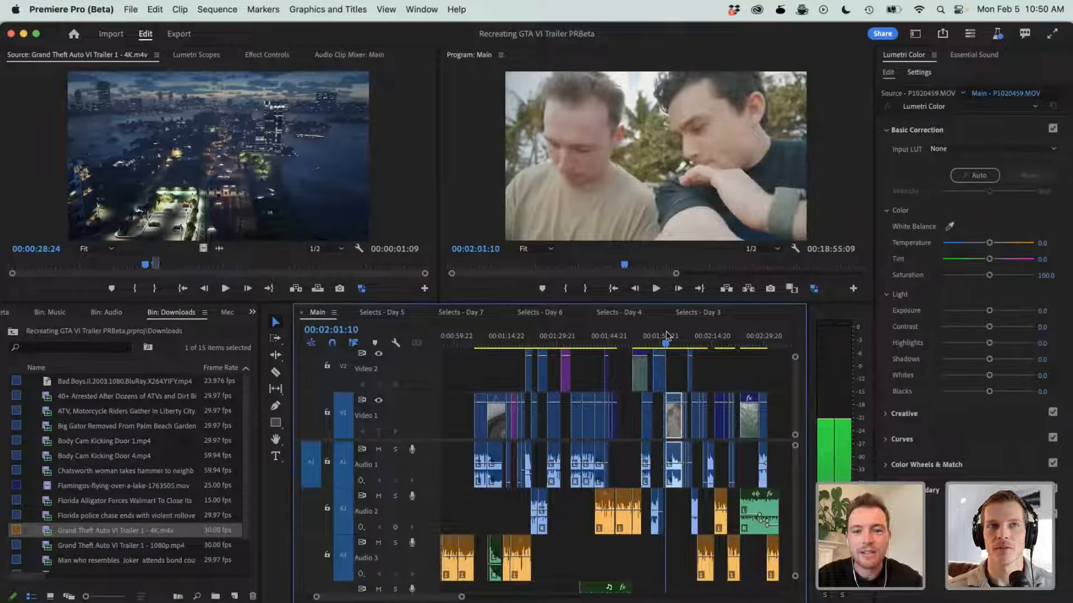
{"action": "left_click_drag", "start_coordinate": [666, 336], "coordinate": [688, 334]}
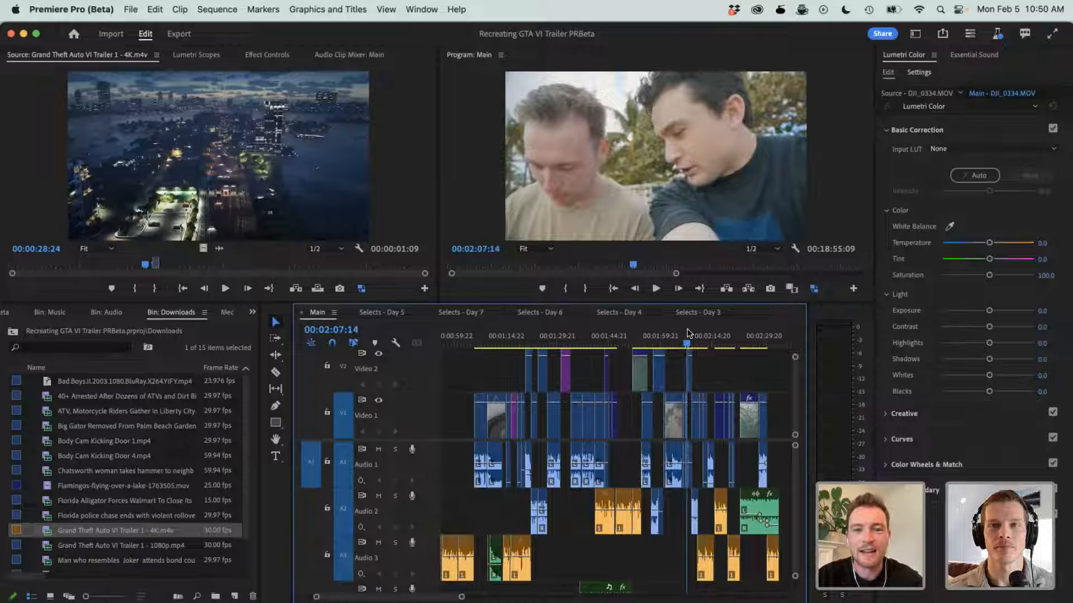
- Return to the beach-building drone clip around 00:01:49 and play it up to the side-by-side comparison at 00:01:50:02
{"action": "scroll", "coordinate": [680, 392], "scroll_direction": "up", "scroll_amount": 2}
{"action": "scroll", "coordinate": [681, 393], "scroll_direction": "right", "scroll_amount": 1}
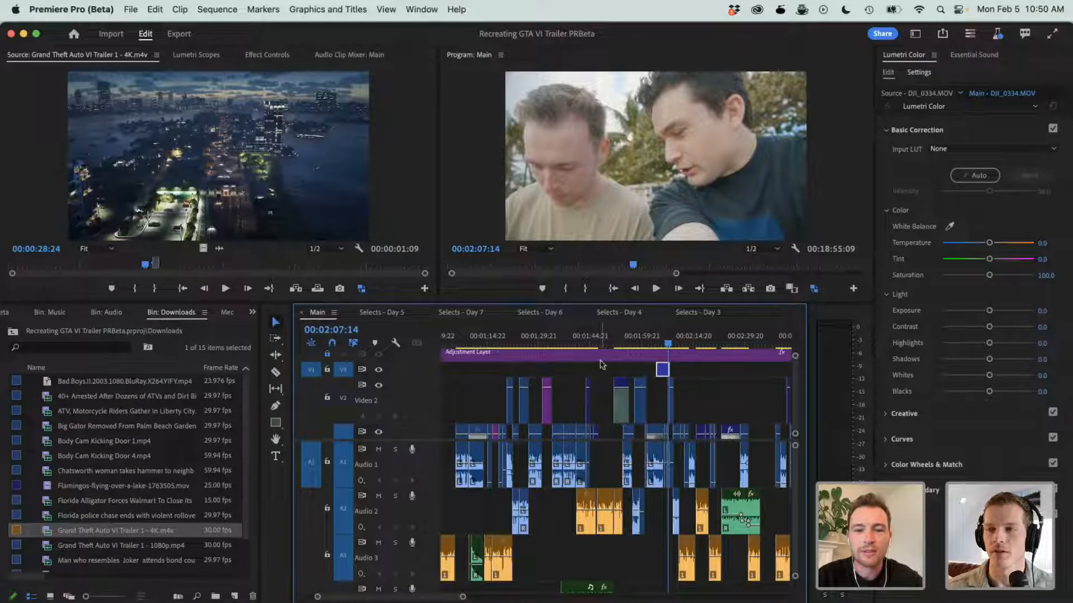
{"action": "left_click", "coordinate": [599, 336]}
{"action": "scroll", "coordinate": [607, 363], "scroll_direction": "up", "scroll_amount": 5}
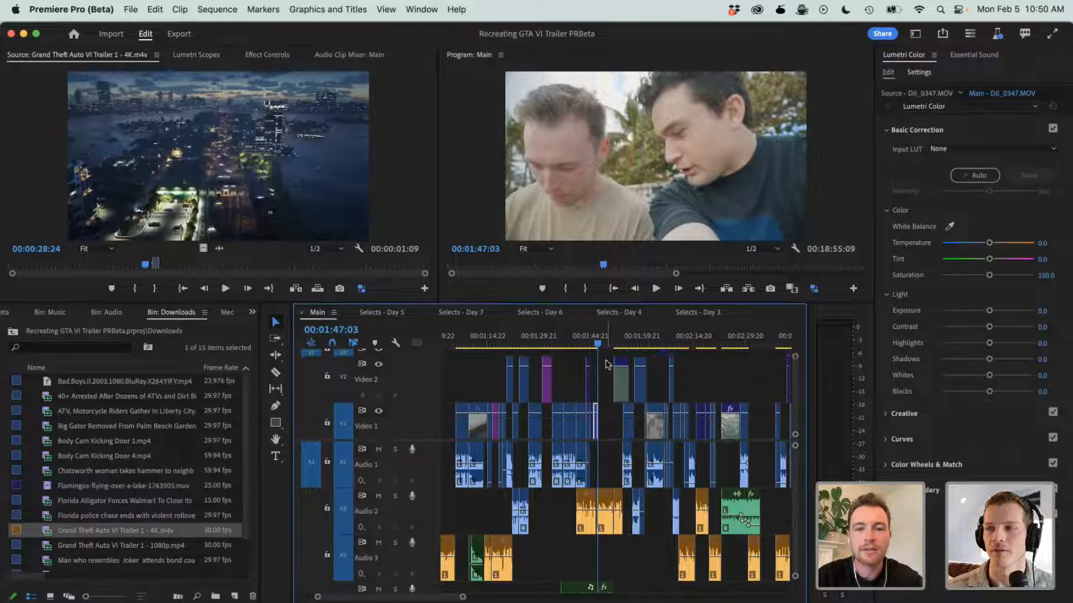
{"action": "left_click", "coordinate": [606, 340]}
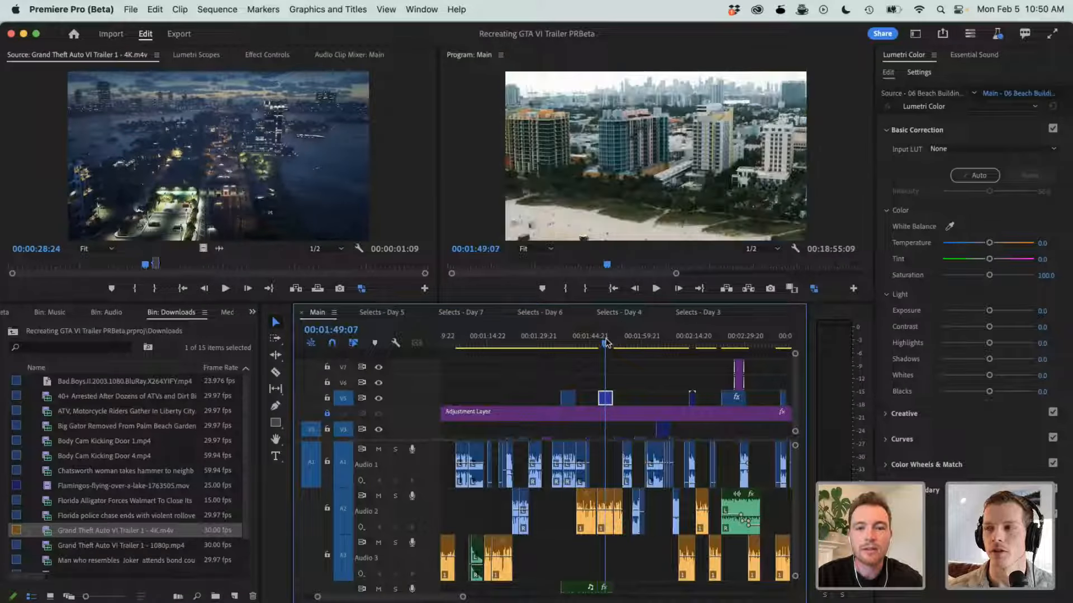
{"action": "key", "text": "space"}
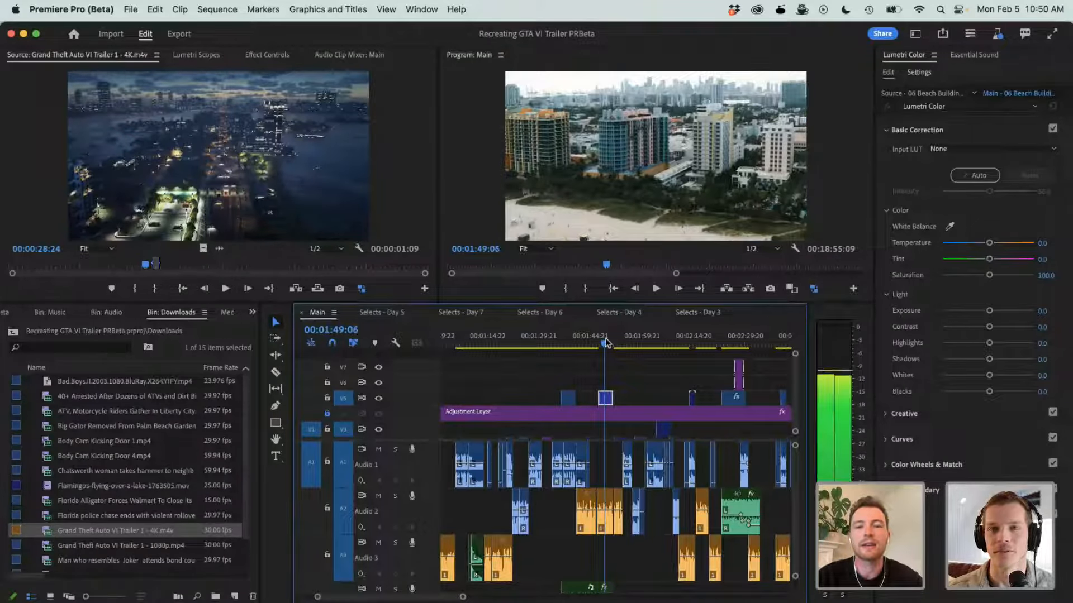
{"action": "key", "text": "space"}
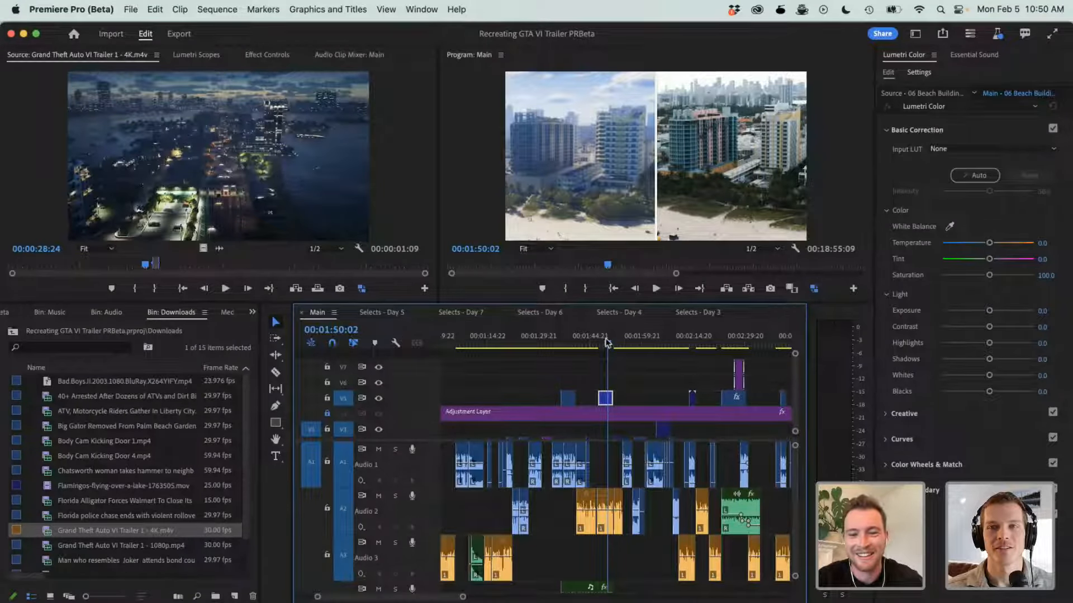
- Set the Program monitor's playback resolution to 1/8 and play the Main sequence on to 00:02:07:05
{"action": "left_click", "coordinate": [763, 252]}
{"action": "left_click", "coordinate": [760, 302]}
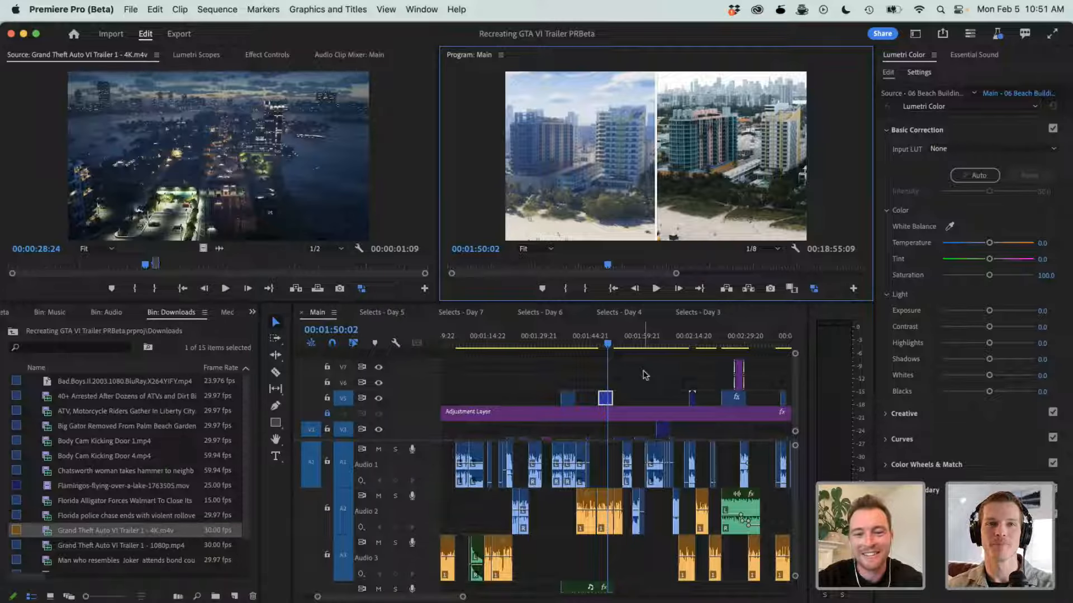
{"action": "scroll", "coordinate": [644, 375], "scroll_direction": "down", "scroll_amount": 2}
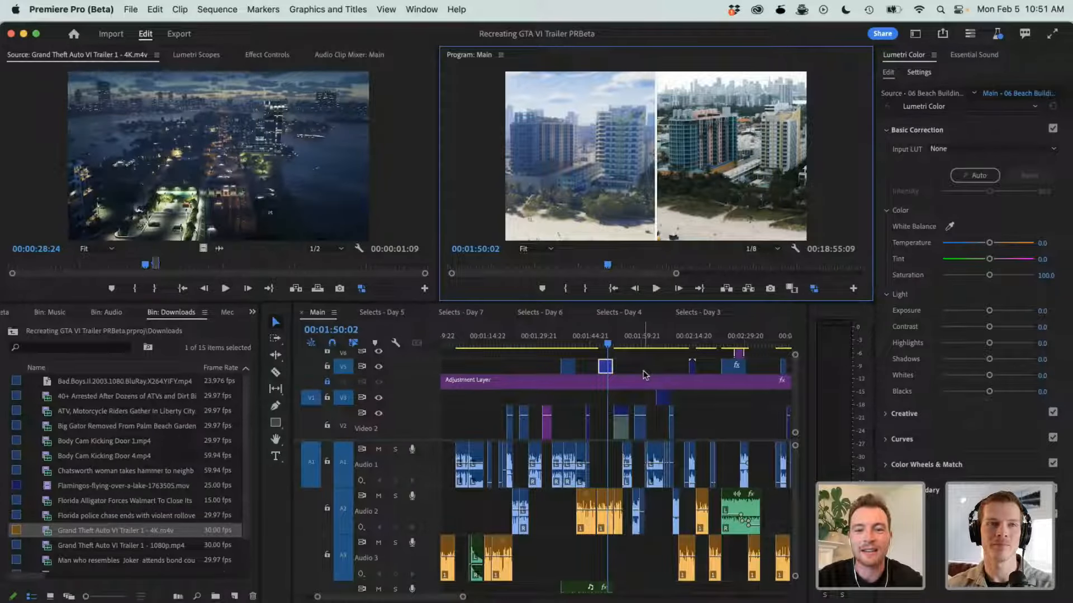
{"action": "key", "text": "space"}
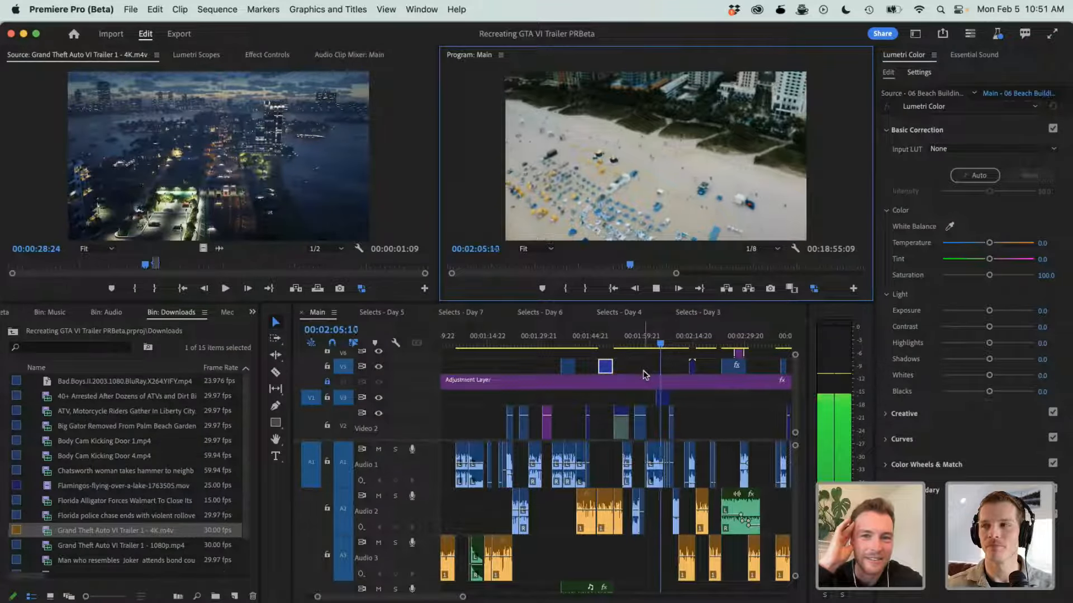
{"action": "key", "text": "space"}
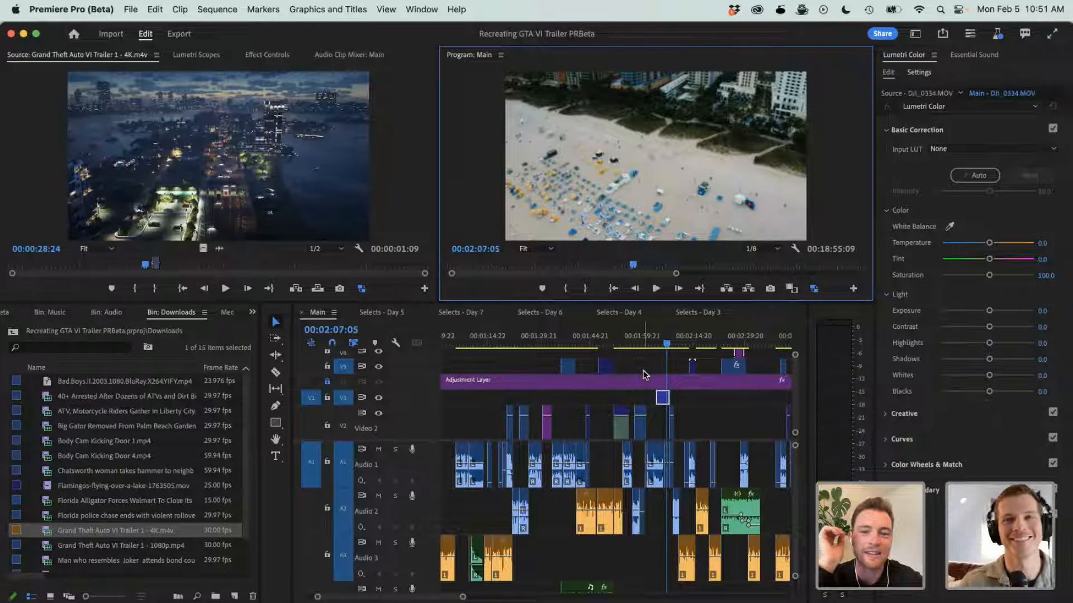
- Play the Main sequence onward through the drone-piloting shots and stop at 00:02:21:07
{"action": "key", "text": "space"}
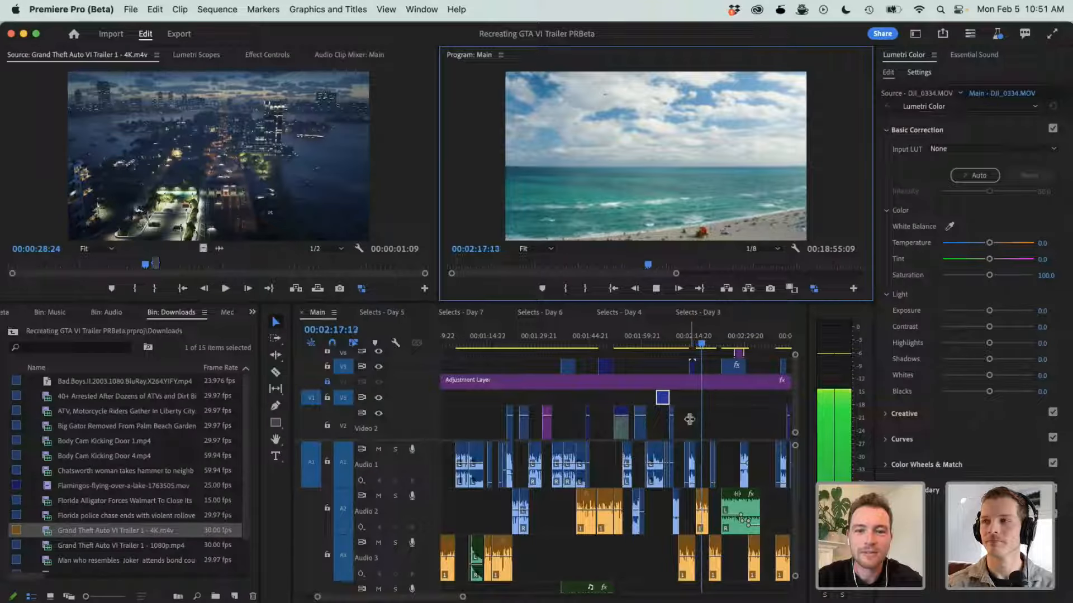
{"action": "key", "text": "space"}
{"action": "scroll", "coordinate": [694, 414], "scroll_direction": "right", "scroll_amount": 2}
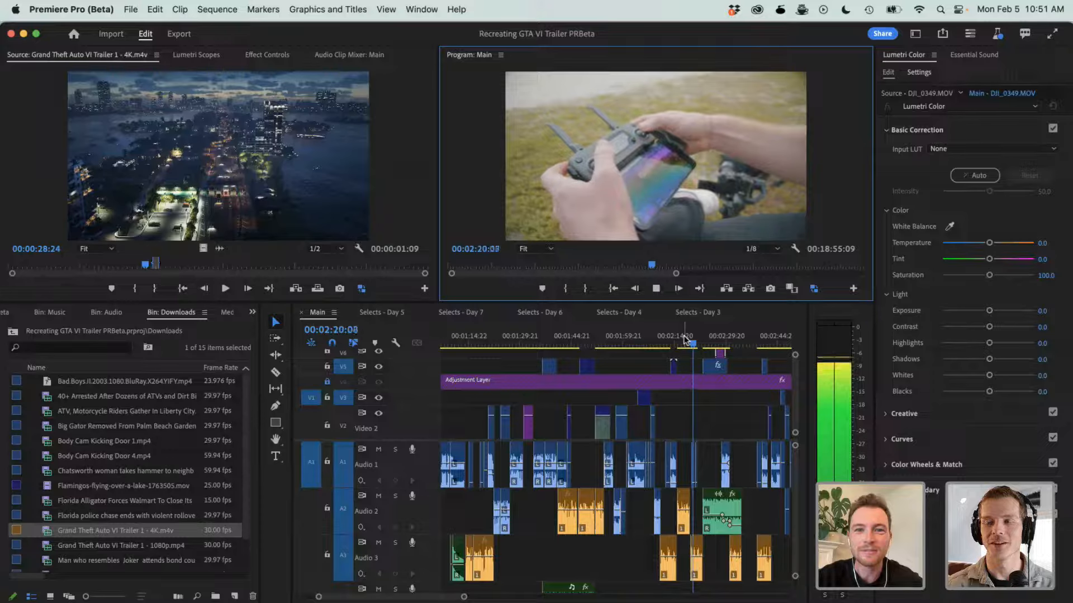
{"action": "key", "text": "space"}
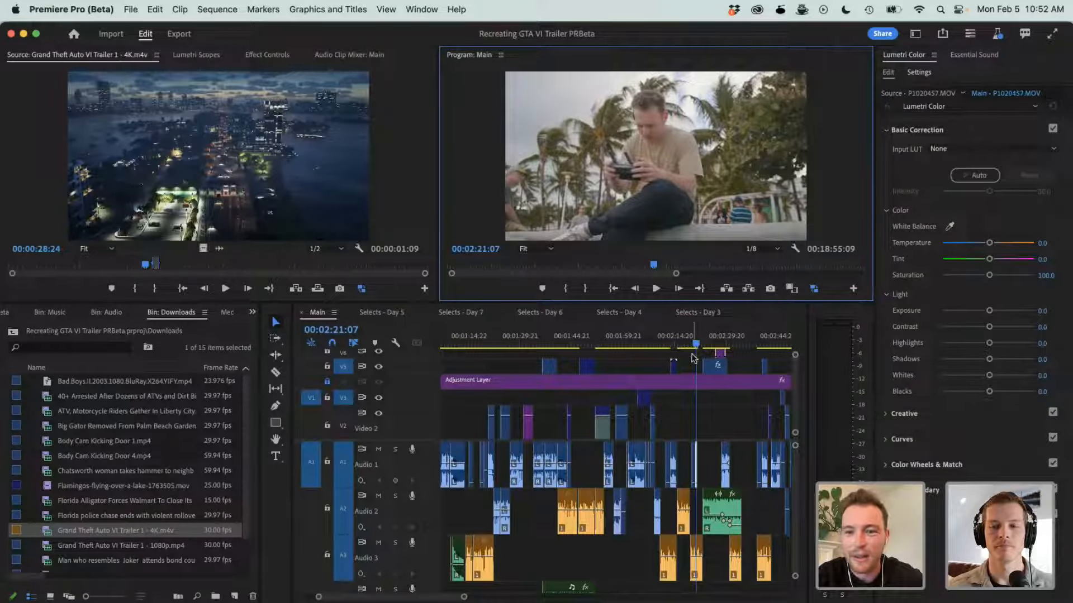
{"action": "left_click", "coordinate": [687, 426]}
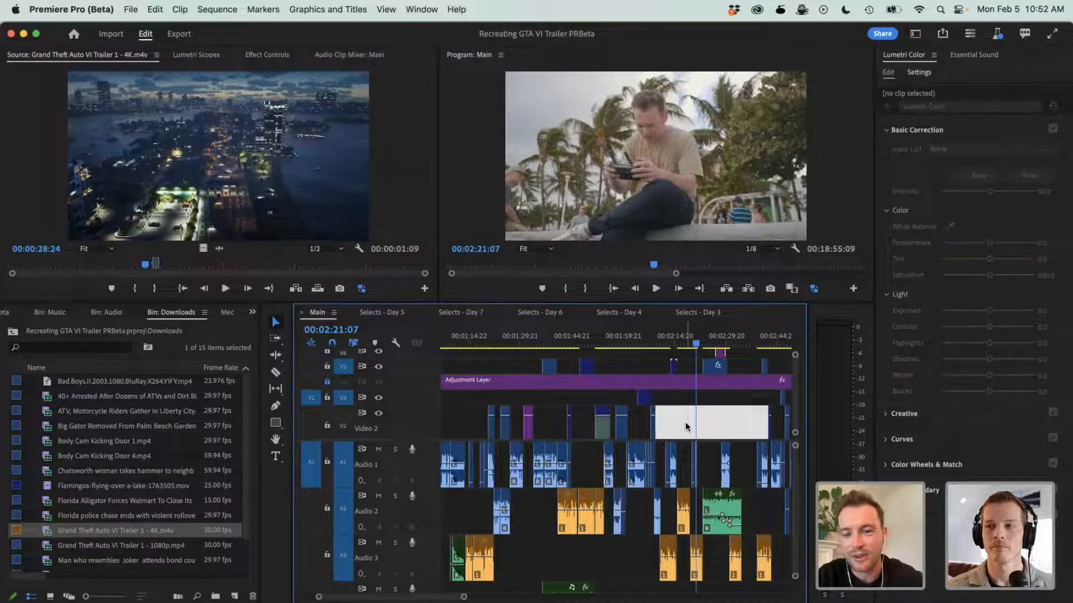
{"action": "left_click", "coordinate": [663, 517]}
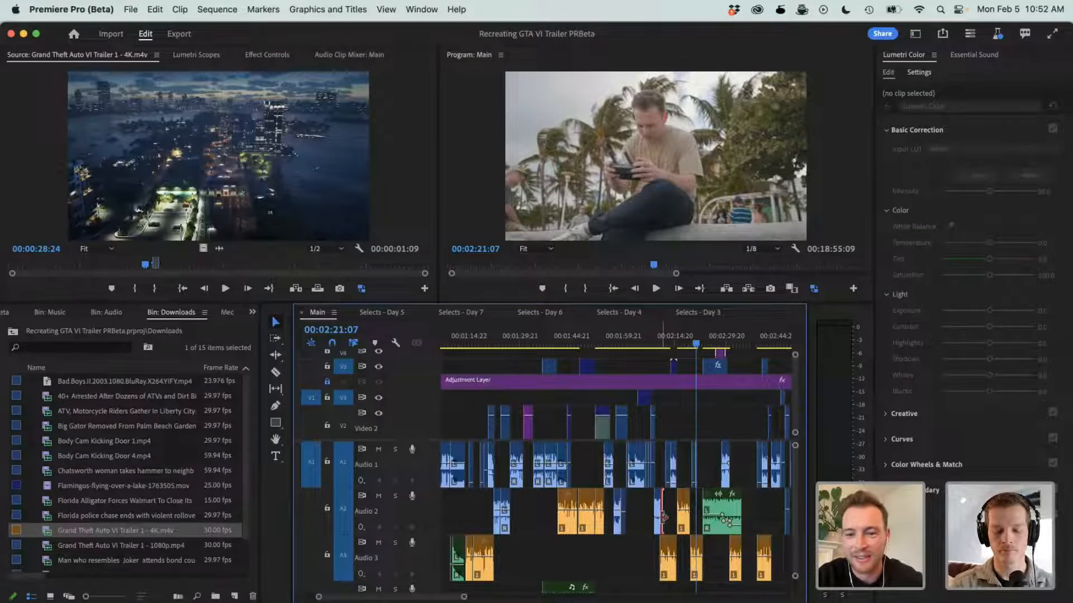
{"action": "left_click", "coordinate": [633, 570]}
{"action": "scroll", "coordinate": [690, 411], "scroll_direction": "up", "scroll_amount": 2}
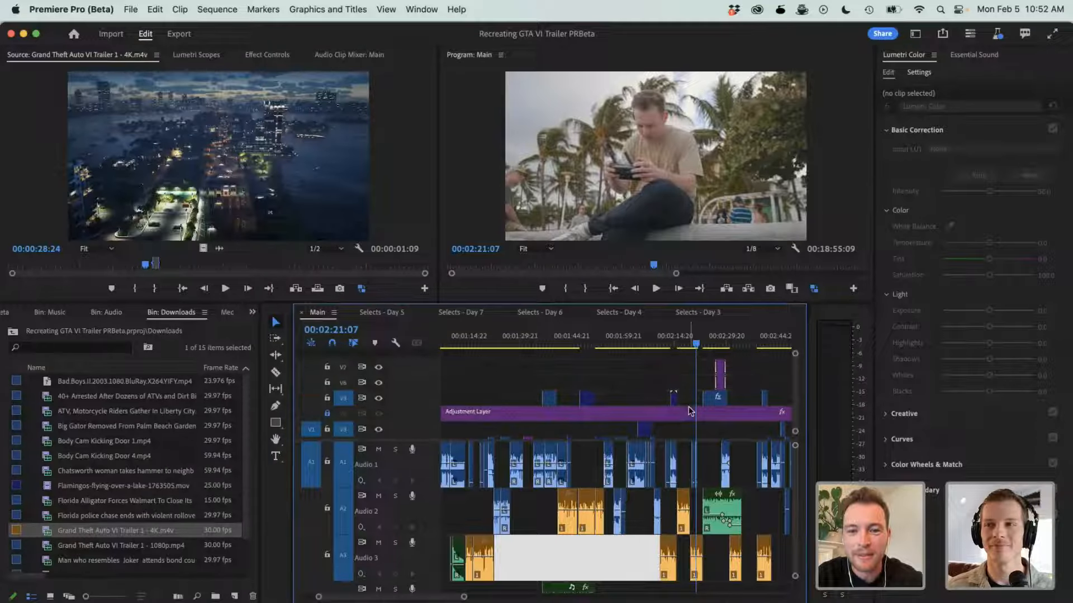
- Play the Main sequence on to 00:02:25:17 and choose 1/8 again as the Program monitor's playback resolution
{"action": "key", "text": "space"}
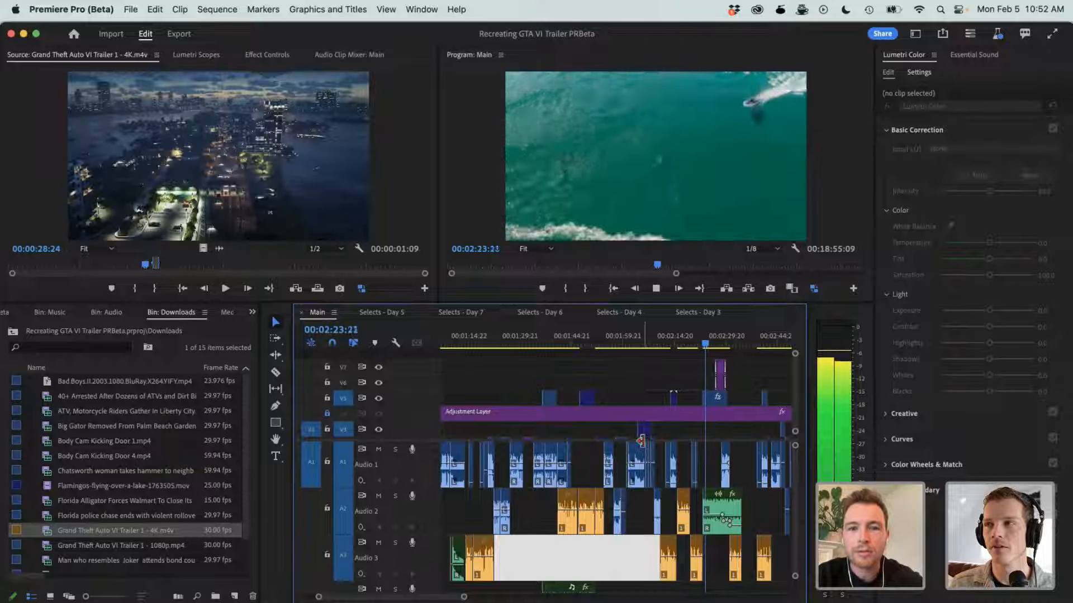
{"action": "key", "text": "space"}
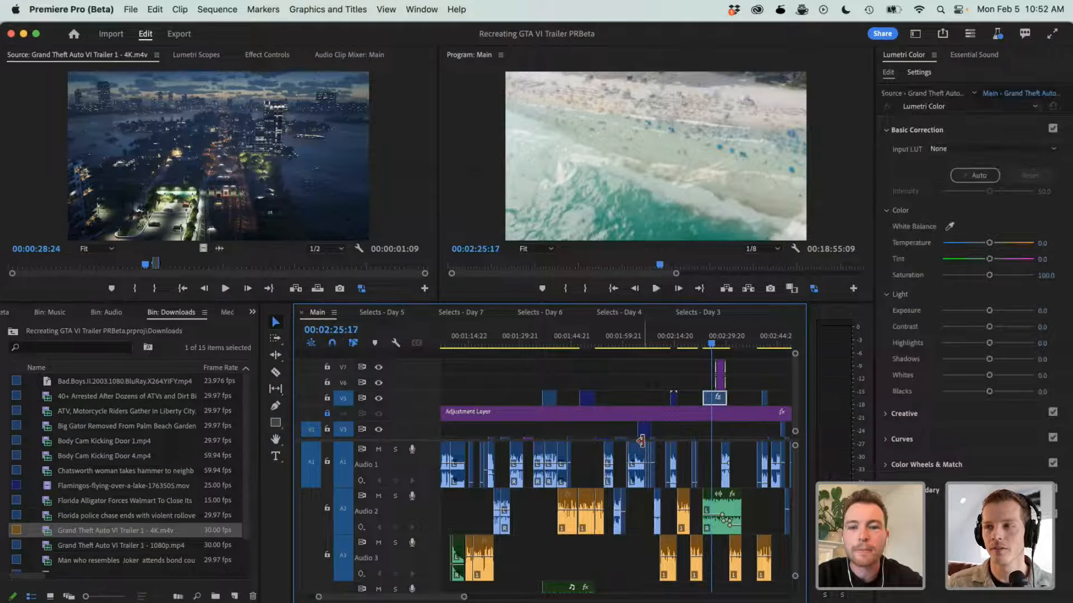
{"action": "left_click", "coordinate": [766, 249]}
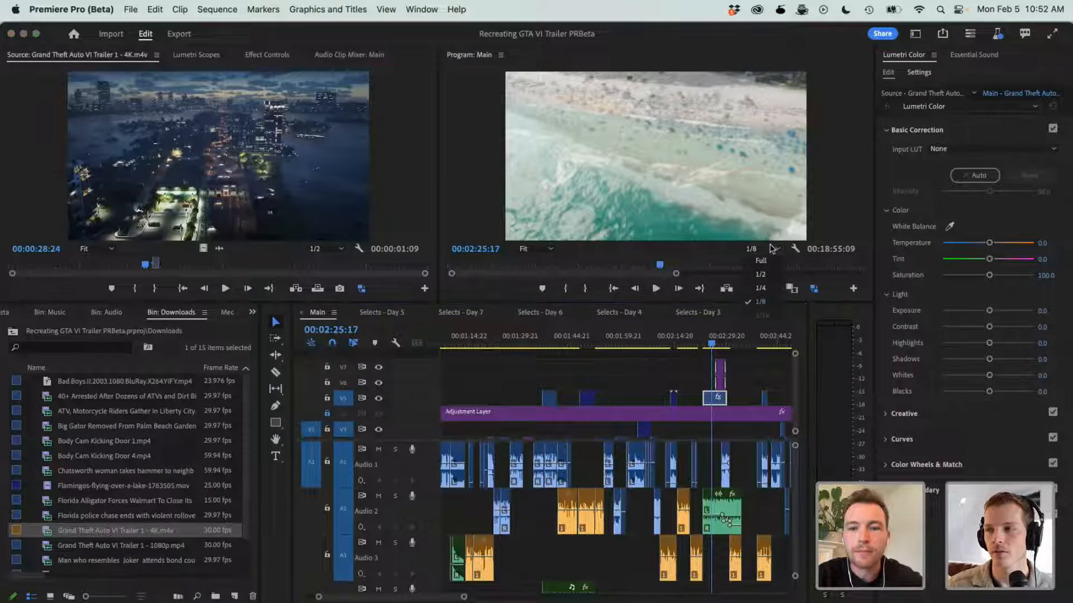
{"action": "left_click", "coordinate": [761, 301]}
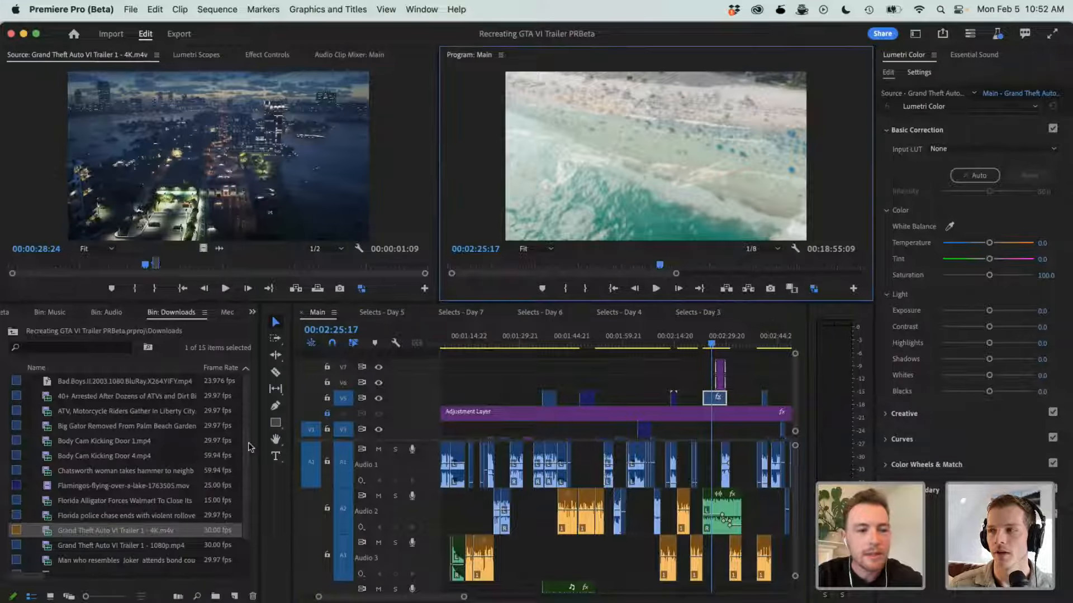
- Leave the Downloads bin for the project root and open the ES_Back to Black.wav clip near 00:02:25 in the Source monitor
{"action": "left_click", "coordinate": [13, 332]}
{"action": "scroll", "coordinate": [63, 496], "scroll_direction": "down", "scroll_amount": 1}
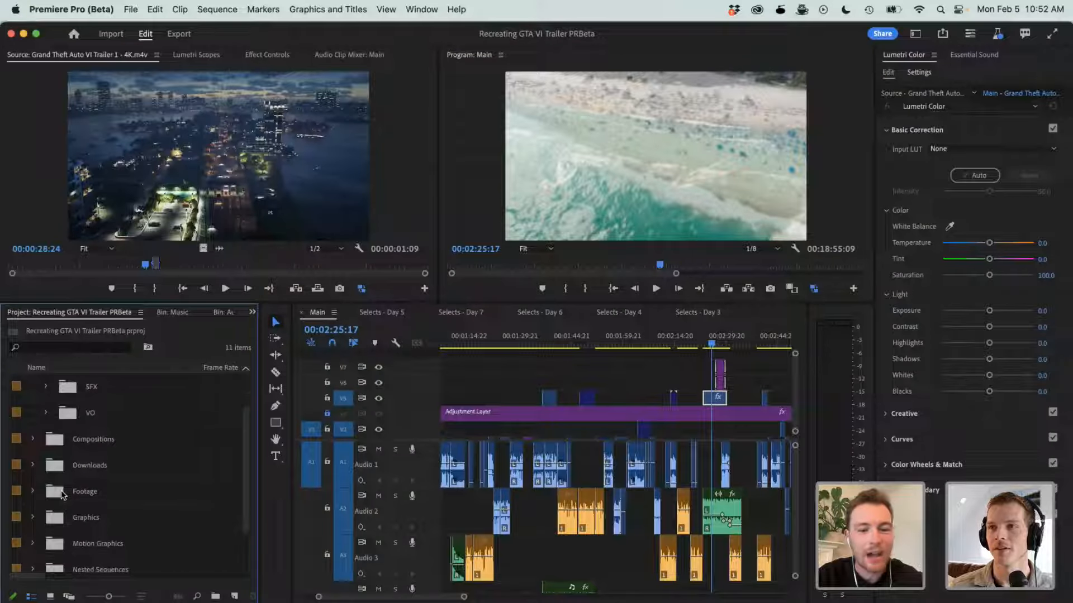
{"action": "double_click", "coordinate": [716, 507]}
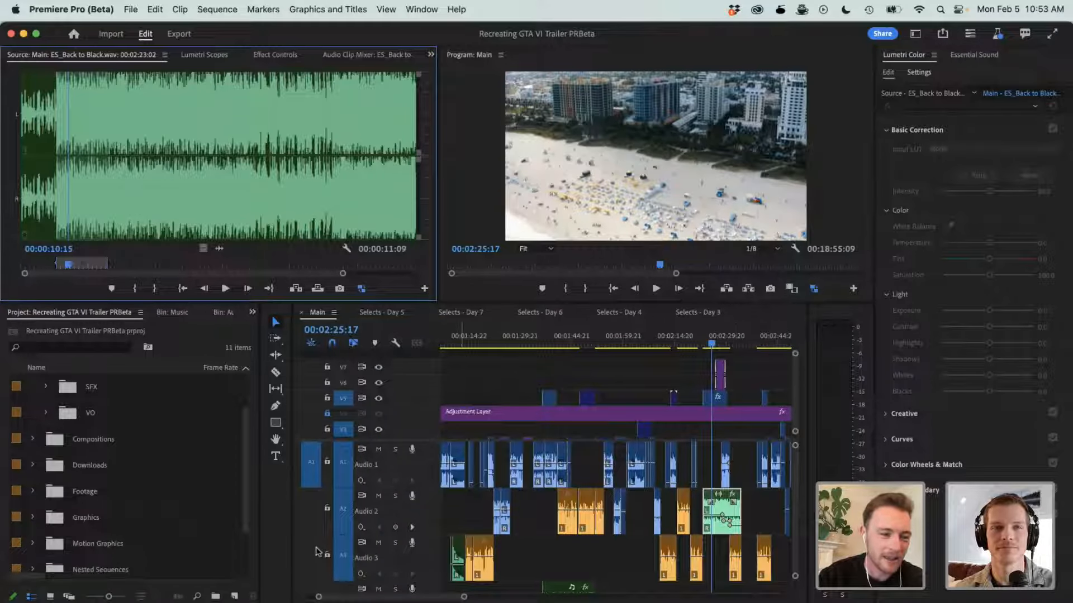
- Expand the Footage bin in the project to list its GTA VI Trailer day folders
{"action": "scroll", "coordinate": [145, 473], "scroll_direction": "down", "scroll_amount": 2}
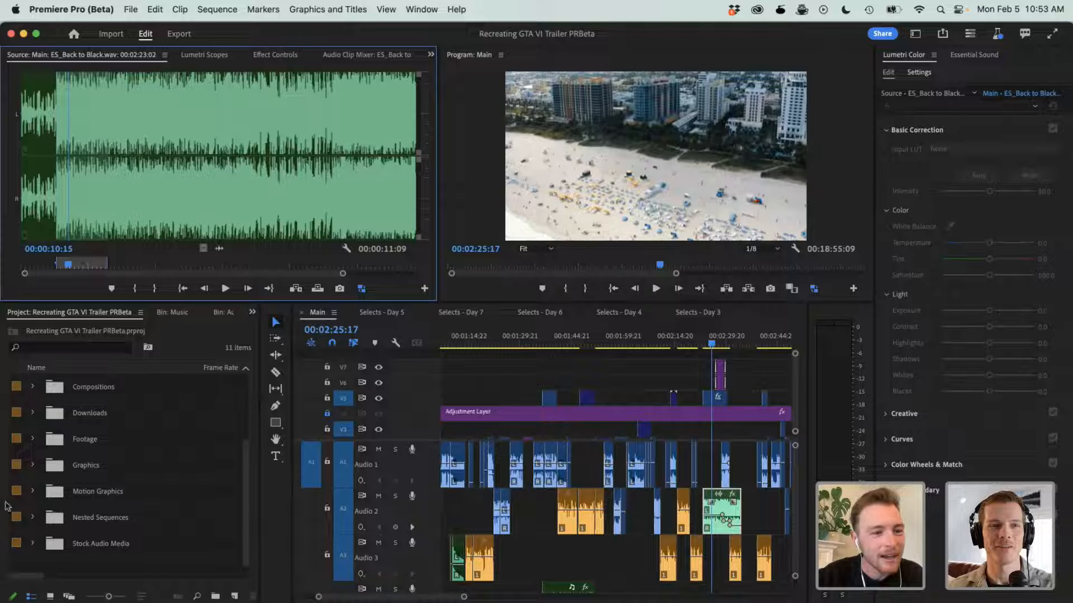
{"action": "left_click", "coordinate": [33, 465]}
{"action": "scroll", "coordinate": [54, 480], "scroll_direction": "down", "scroll_amount": 3}
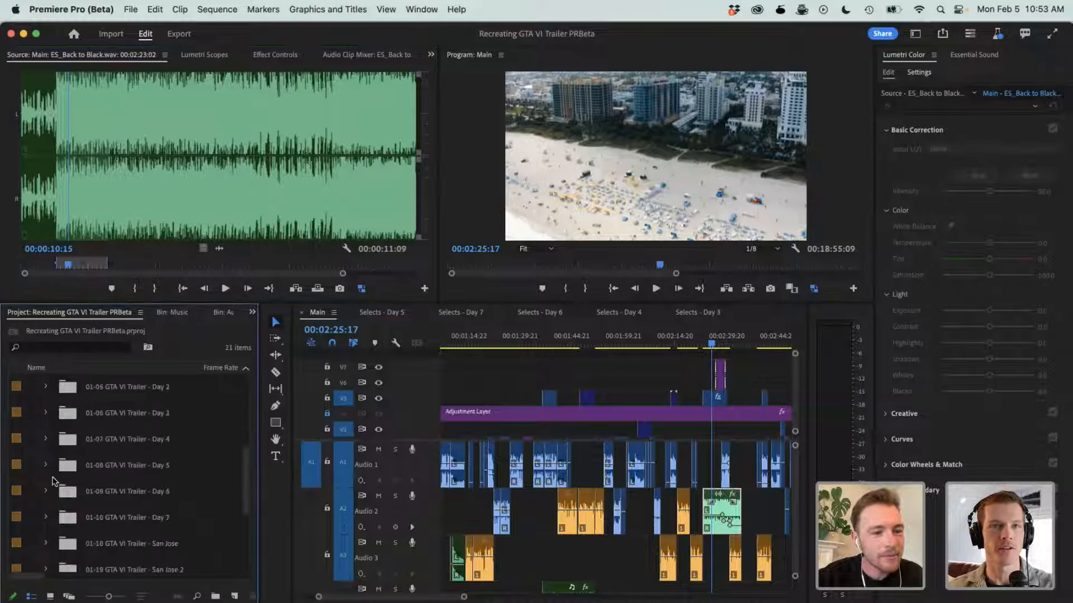
- Return the Main sequence's playhead to the airplane-arrow comparison shot at 00:02:14:18
{"action": "right_click", "coordinate": [711, 403]}
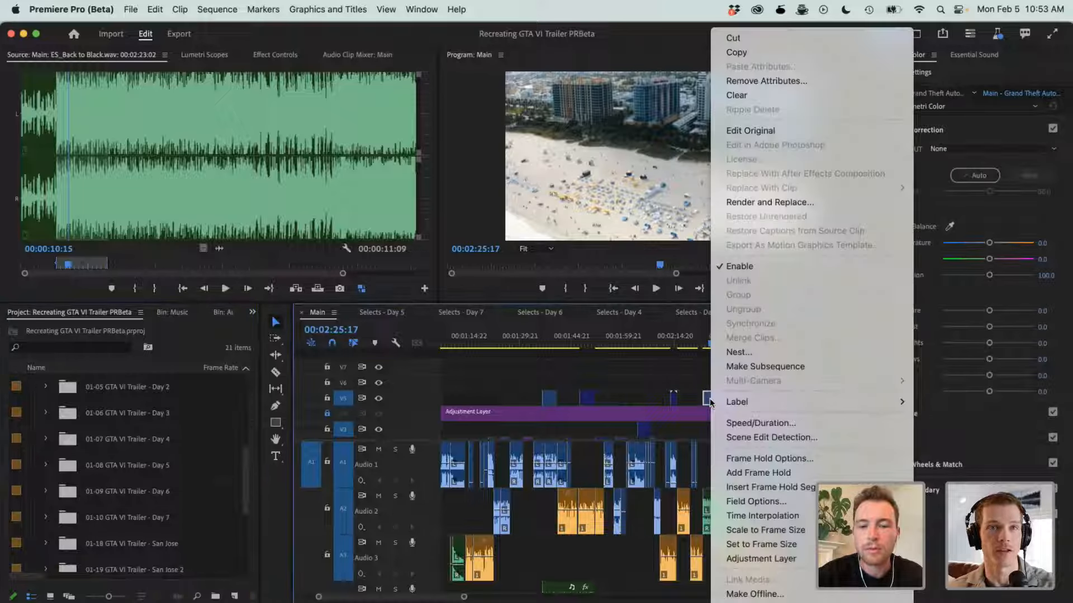
{"action": "left_click", "coordinate": [660, 372]}
{"action": "key", "text": "="}
{"action": "key", "text": "="}
{"action": "scroll", "coordinate": [542, 417], "scroll_direction": "left", "scroll_amount": 1}
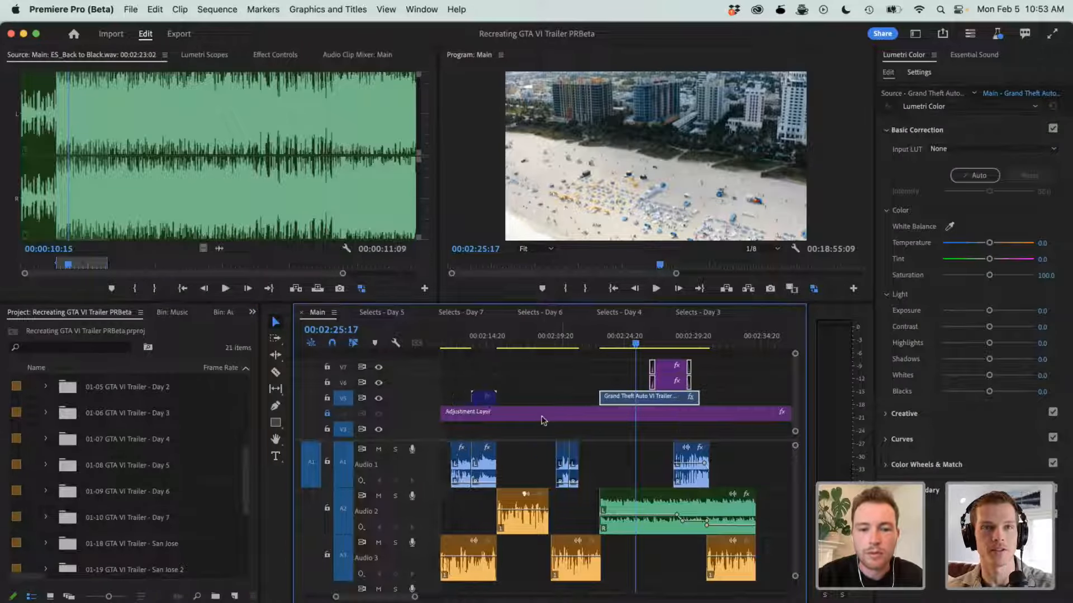
{"action": "scroll", "coordinate": [542, 420], "scroll_direction": "left", "scroll_amount": 3}
{"action": "left_click", "coordinate": [579, 336]}
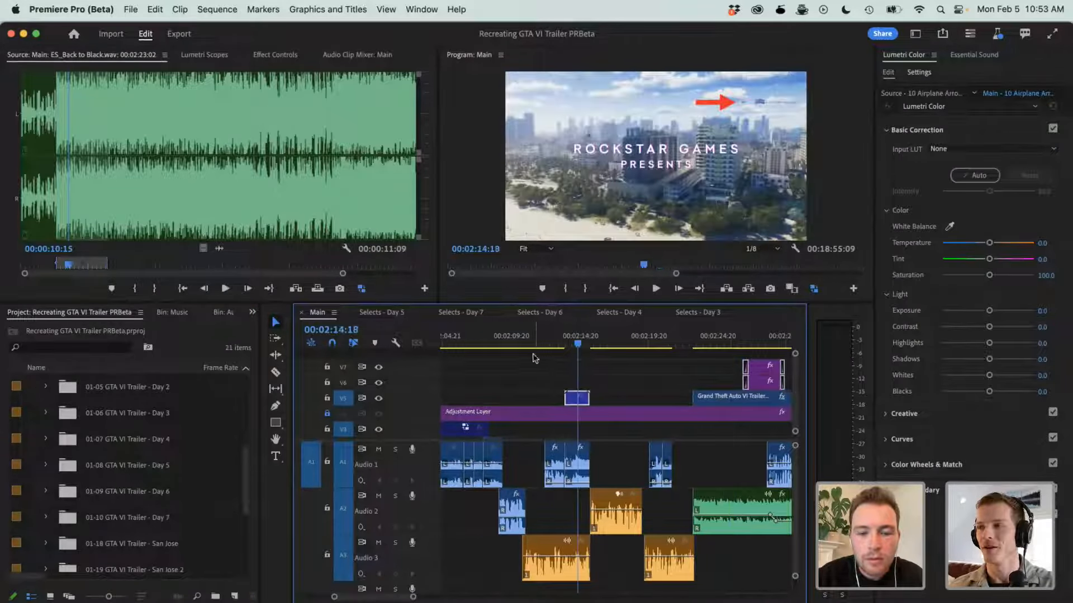
- Go to the DJI_0334.MOV drone clip at 00:02:05:08 in the Main sequence and reveal it in the project
{"action": "scroll", "coordinate": [554, 383], "scroll_direction": "down", "scroll_amount": 3}
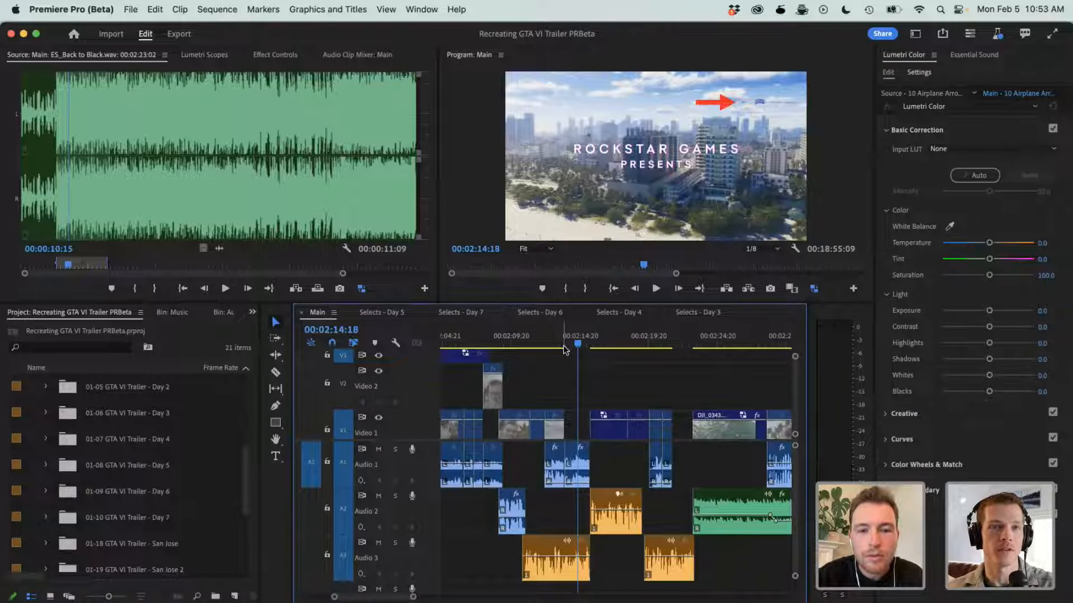
{"action": "scroll", "coordinate": [524, 367], "scroll_direction": "left", "scroll_amount": 2}
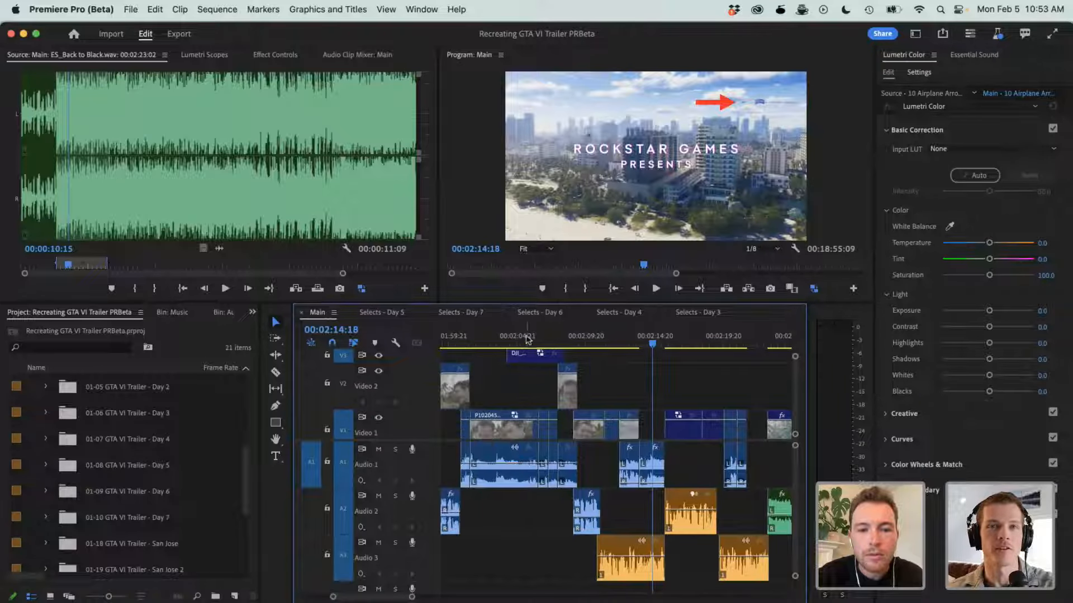
{"action": "left_click", "coordinate": [524, 339]}
{"action": "right_click", "coordinate": [528, 355]}
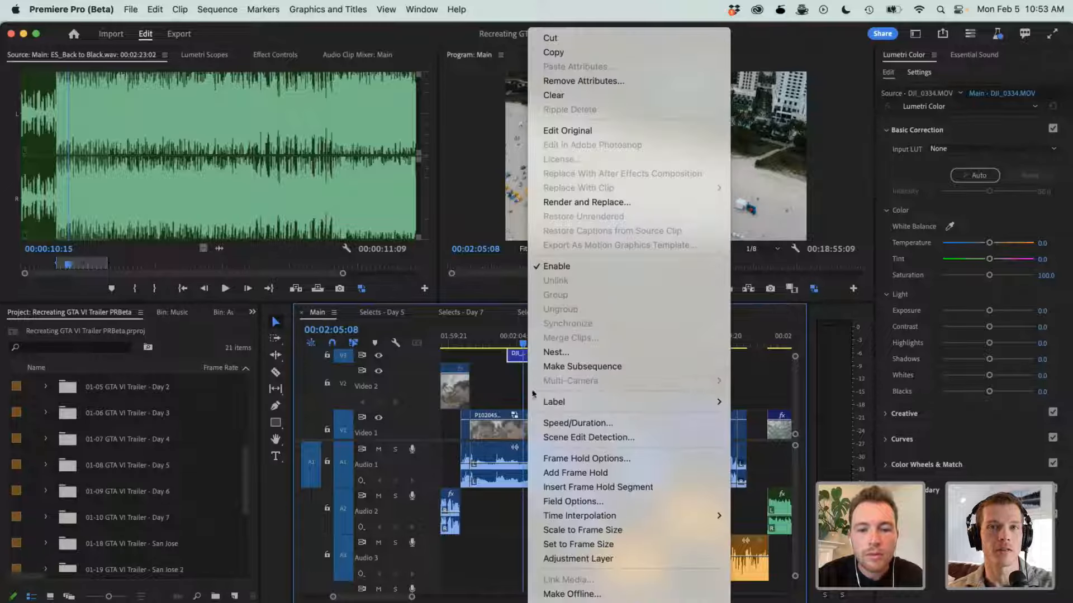
{"action": "left_click", "coordinate": [576, 602]}
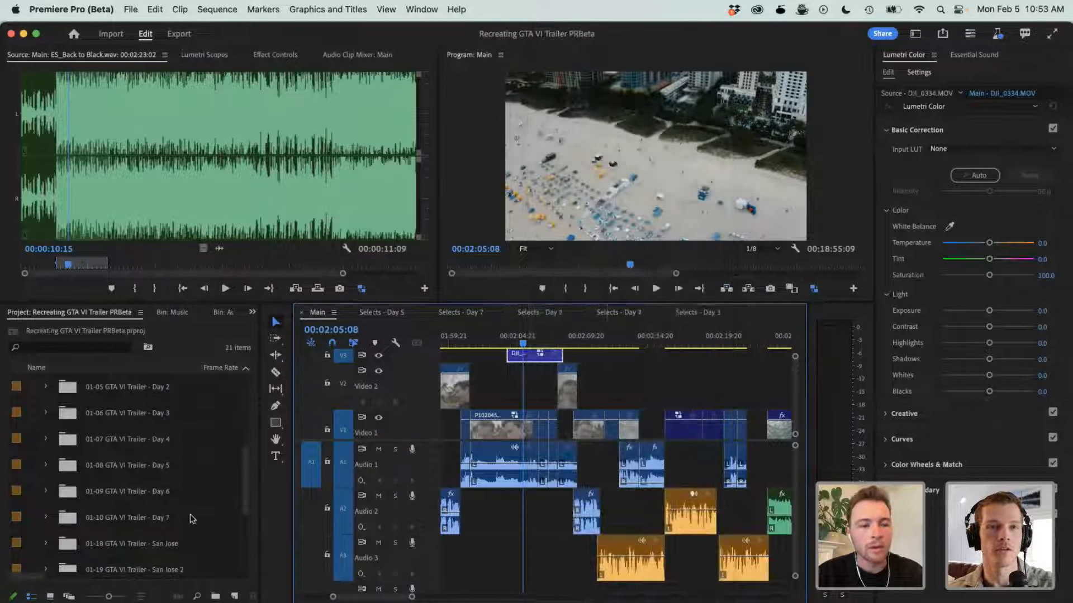
- Select all the DJI clips in the Day 2 mavic bin and attach their proxies, starting with DJI_0326_Proxy.mov for DJI_0326.MOV
{"action": "scroll", "coordinate": [90, 447], "scroll_direction": "up", "scroll_amount": 10}
{"action": "scroll", "coordinate": [88, 451], "scroll_direction": "down", "scroll_amount": 5}
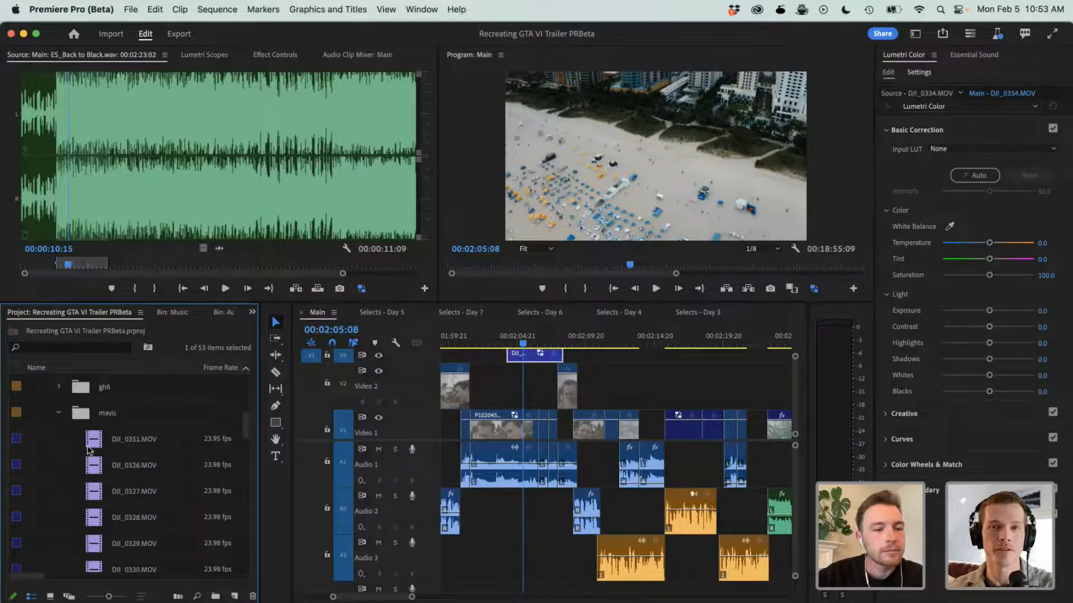
{"action": "scroll", "coordinate": [92, 482], "scroll_direction": "down", "scroll_amount": 2}
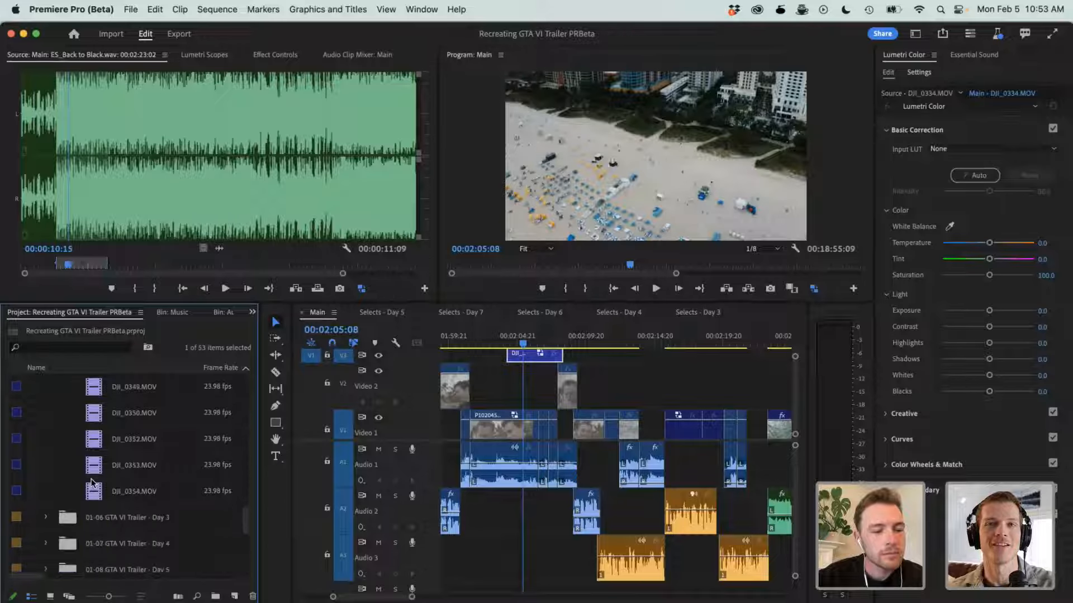
{"action": "left_click", "coordinate": [103, 492], "text": "shift"}
{"action": "right_click", "coordinate": [108, 494]}
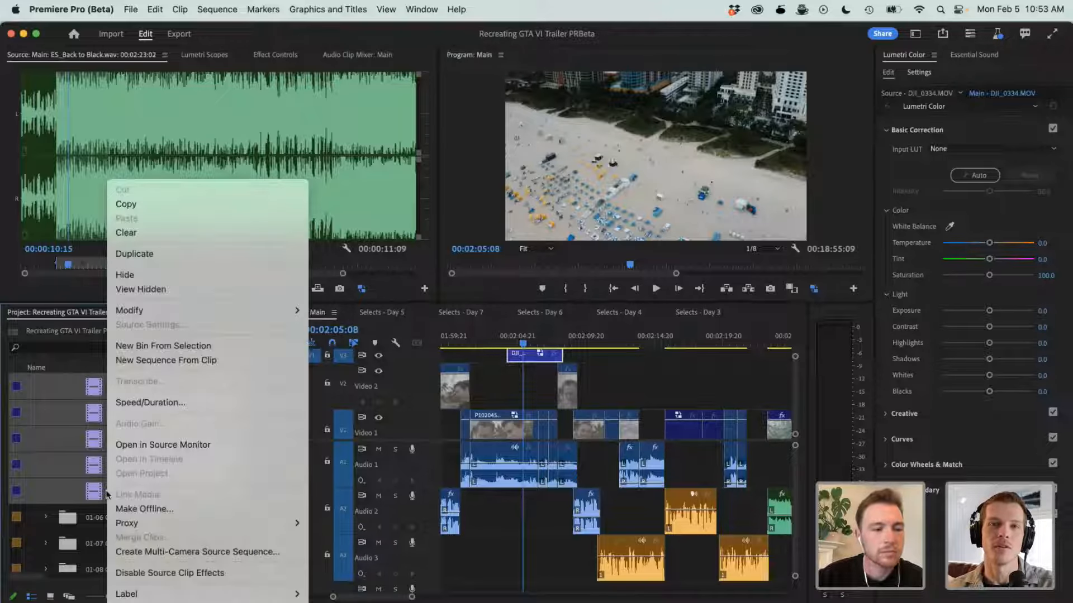
{"action": "mouse_move", "coordinate": [134, 523]}
{"action": "left_click", "coordinate": [361, 537]}
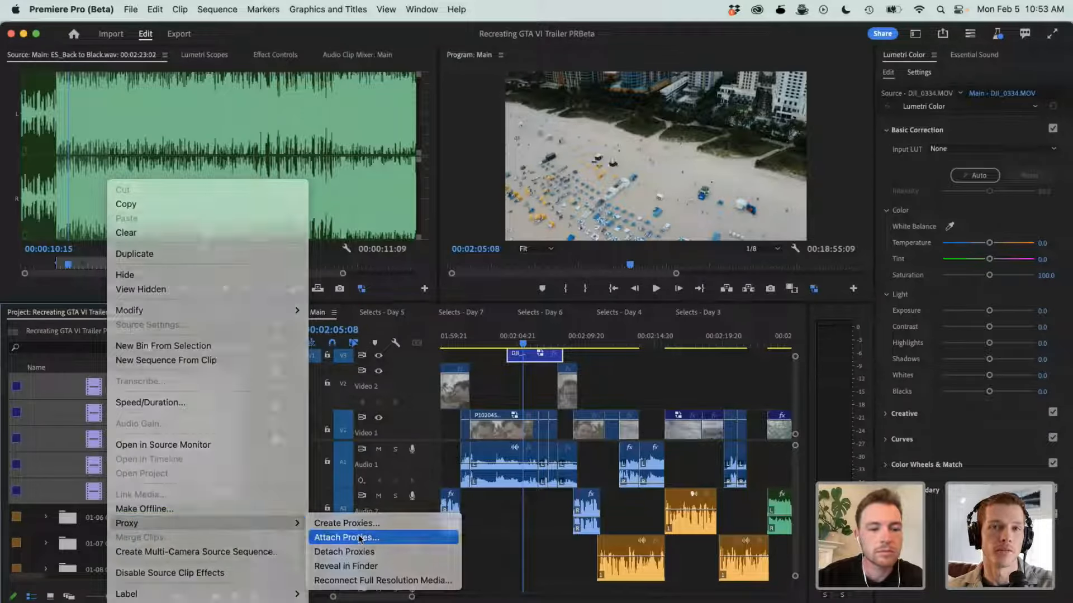
{"action": "left_click", "coordinate": [784, 490]}
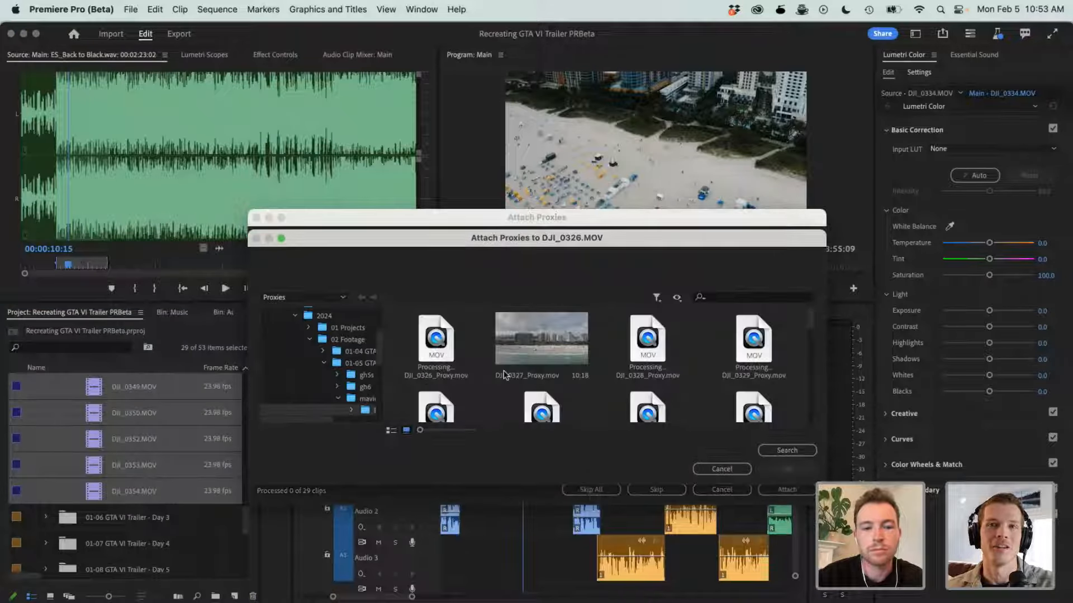
{"action": "left_click", "coordinate": [440, 338]}
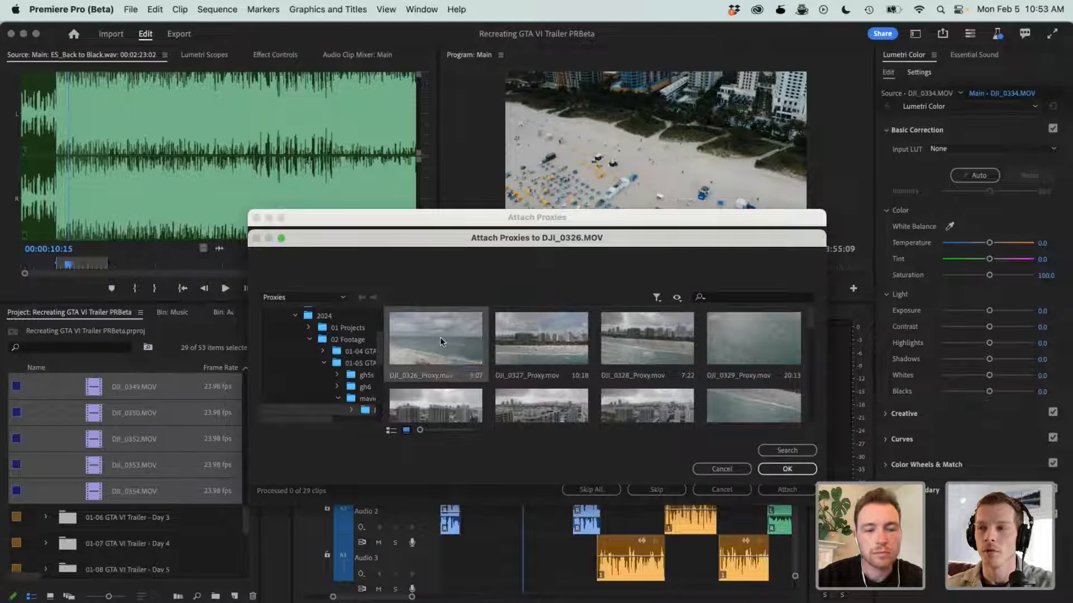
{"action": "left_click", "coordinate": [787, 470]}
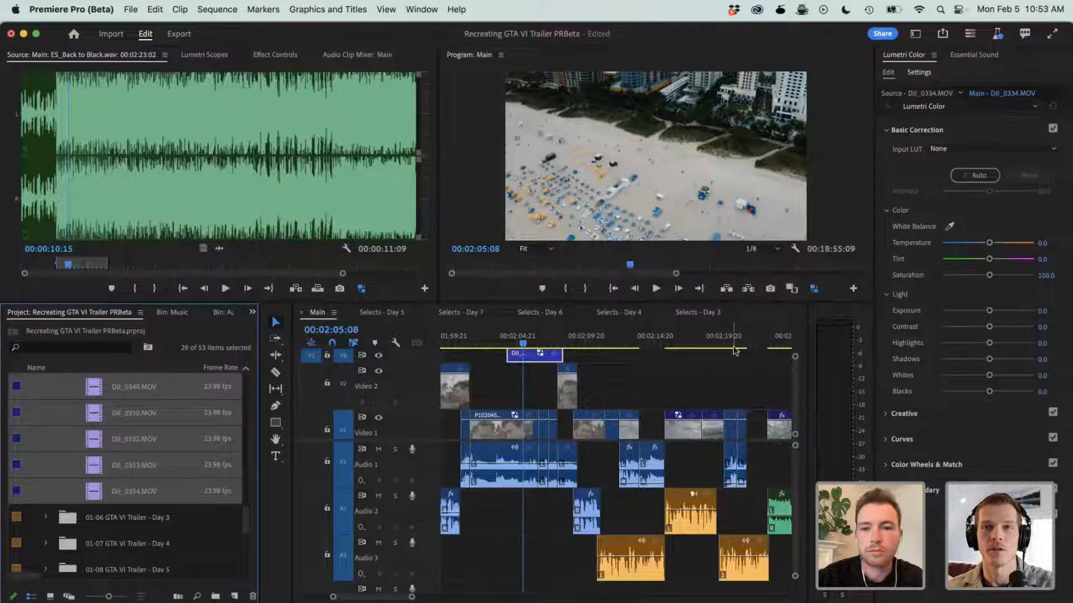
- Play the DJI_0334.MOV beach drone clip in the Main sequence and stop at 00:02:07:06
{"action": "scroll", "coordinate": [161, 430], "scroll_direction": "up", "scroll_amount": 8}
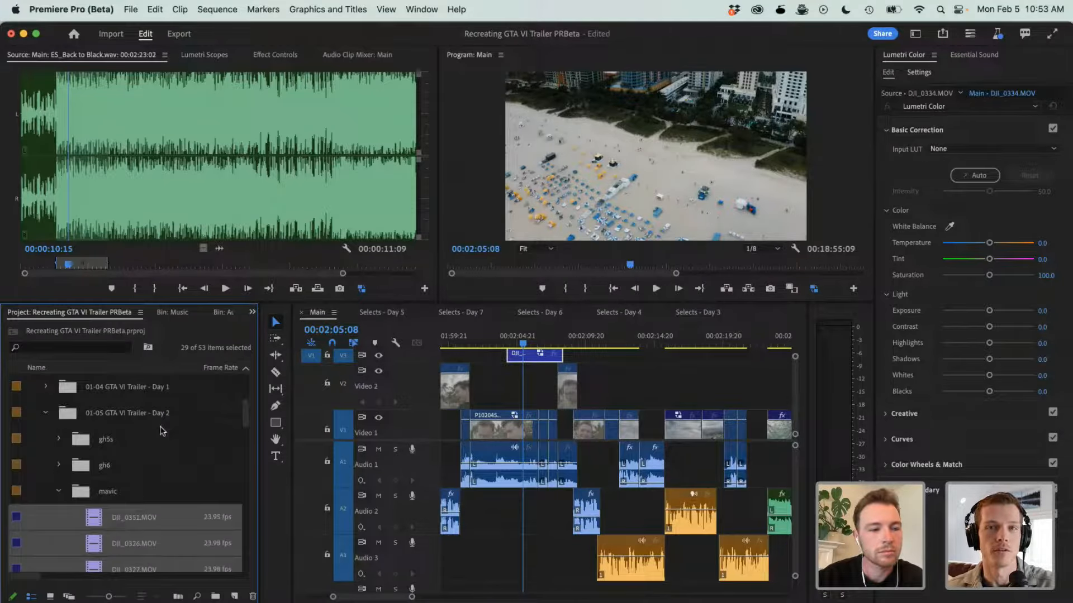
{"action": "left_click", "coordinate": [508, 378]}
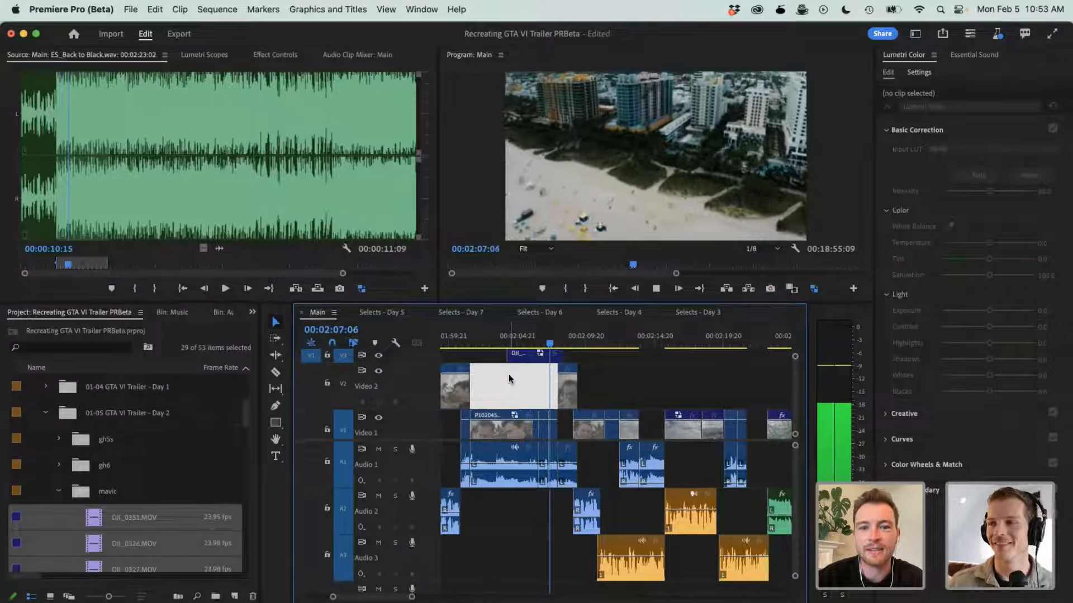
{"action": "key", "text": "space"}
- Move the playhead to 00:01:35:22 and enlarge the timeline around the start of the ES_Back to Black.wav clip on Audio 4
{"action": "scroll", "coordinate": [607, 455], "scroll_direction": "left", "scroll_amount": 2}
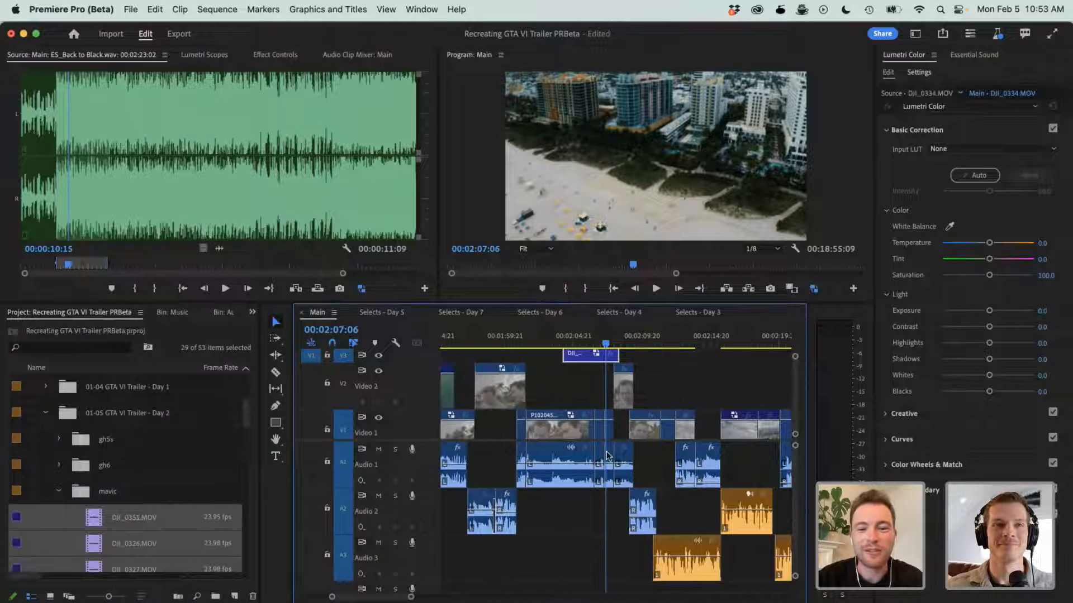
{"action": "scroll", "coordinate": [585, 537], "scroll_direction": "down", "scroll_amount": 3}
{"action": "scroll", "coordinate": [559, 474], "scroll_direction": "left", "scroll_amount": 10}
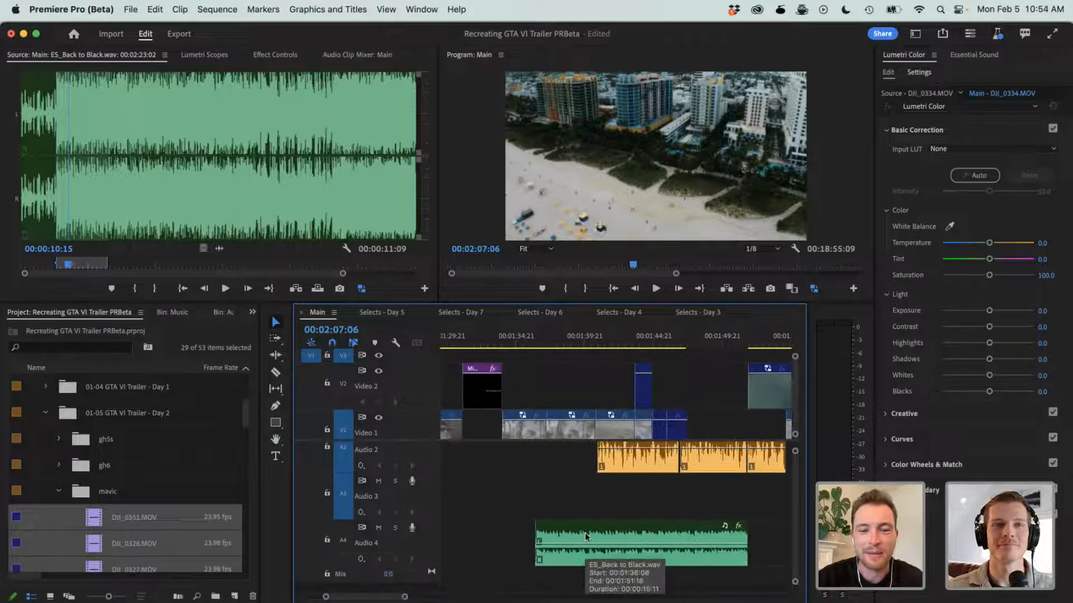
{"action": "left_click", "coordinate": [530, 342]}
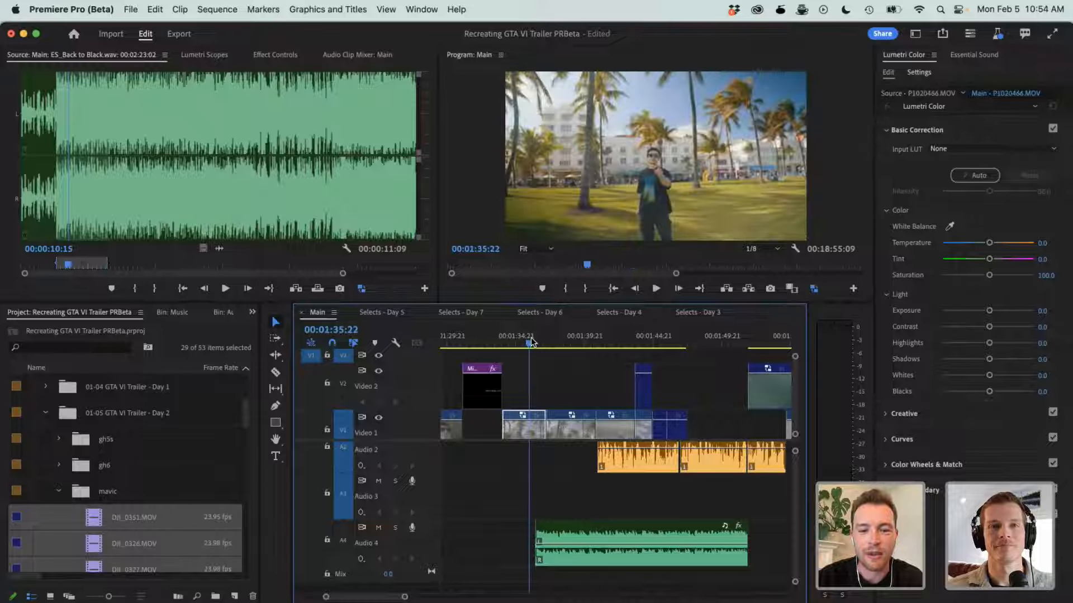
{"action": "key", "text": "equal"}
{"action": "key", "text": "equal"}
{"action": "key", "text": "equal"}
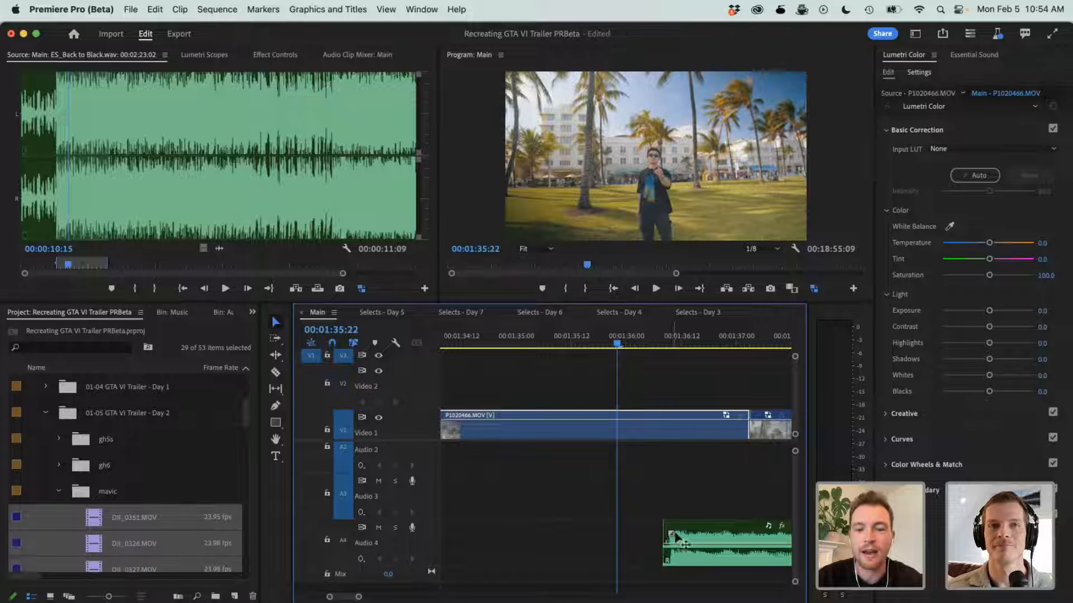
- Open the Audio 4 ES_Back to Black.wav clip in the Source monitor and play its opening up to 00:00:10:11
{"action": "double_click", "coordinate": [705, 535]}
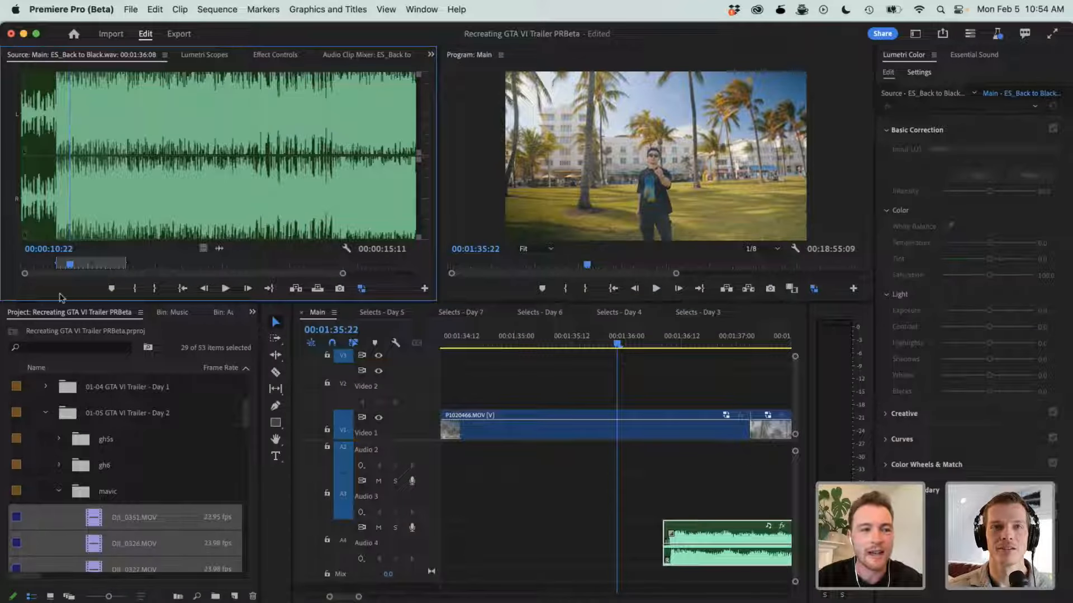
{"action": "left_click", "coordinate": [53, 264]}
{"action": "key", "text": "space"}
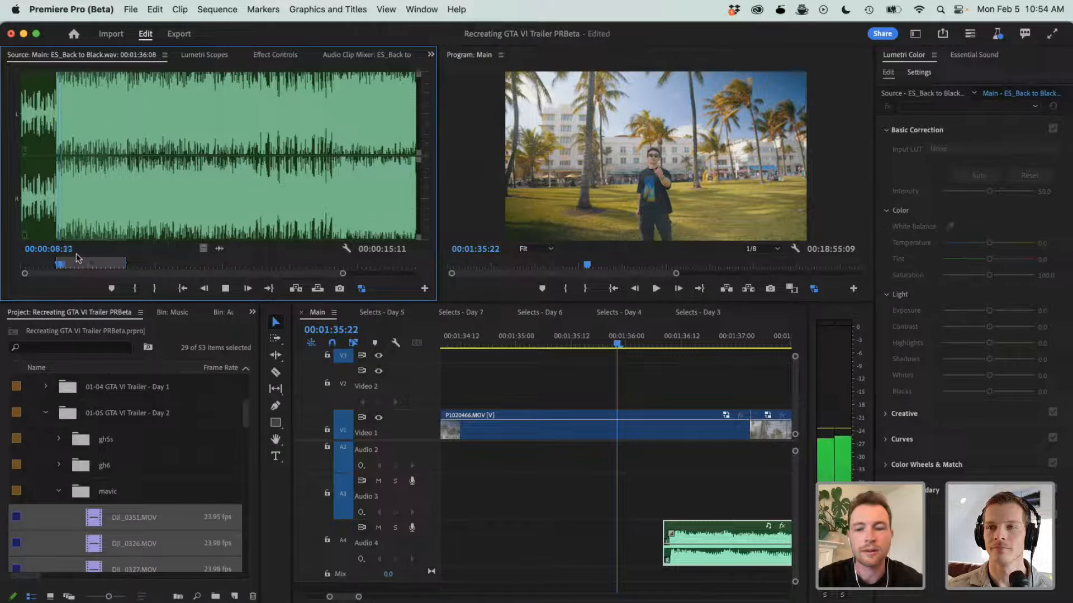
{"action": "key", "text": "space"}
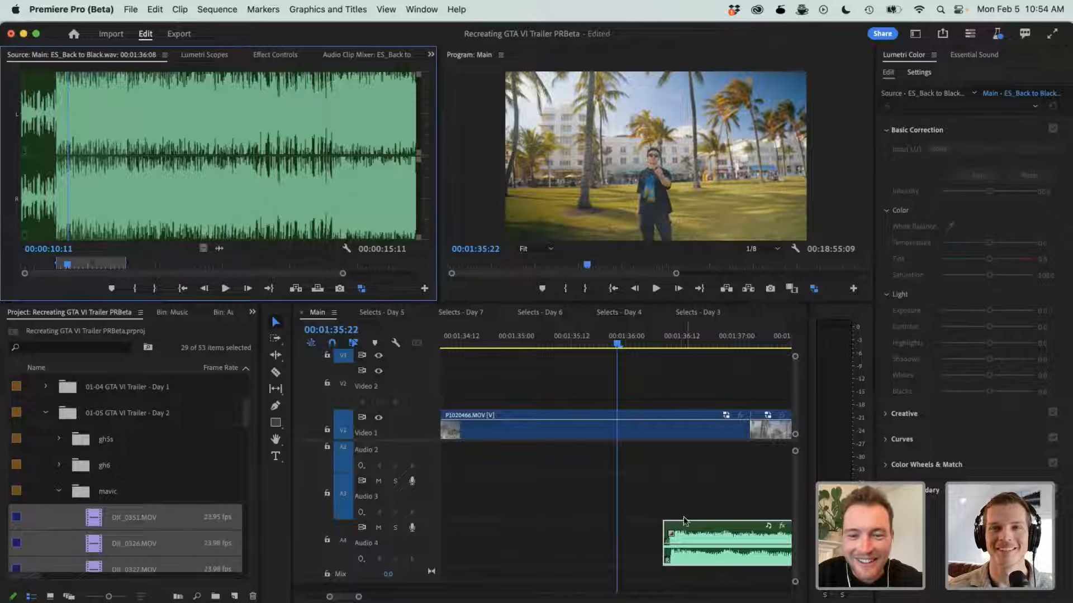
{"action": "key", "text": "equal"}
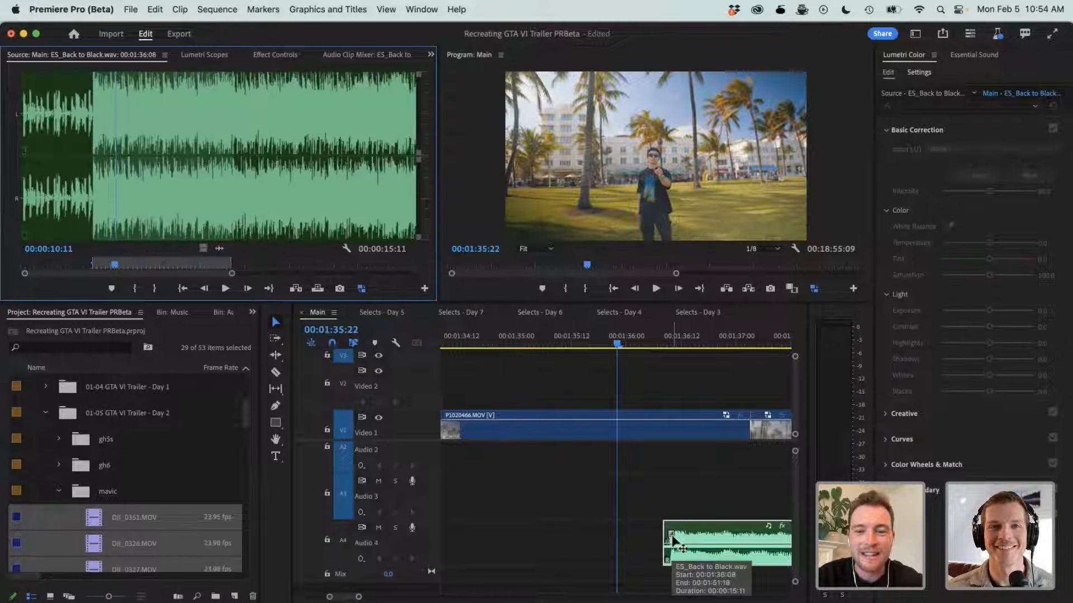
- Add a short fade-in at the start of the ES_Back to Black.wav clip on Audio 4 using its fade handle
{"action": "left_click", "coordinate": [646, 505]}
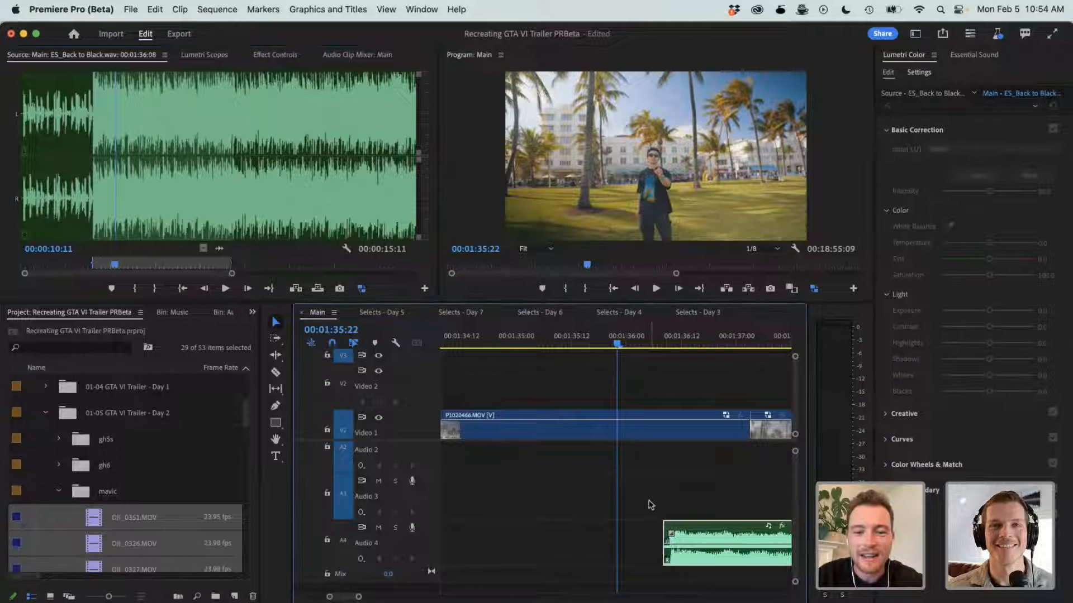
{"action": "left_click", "coordinate": [699, 549]}
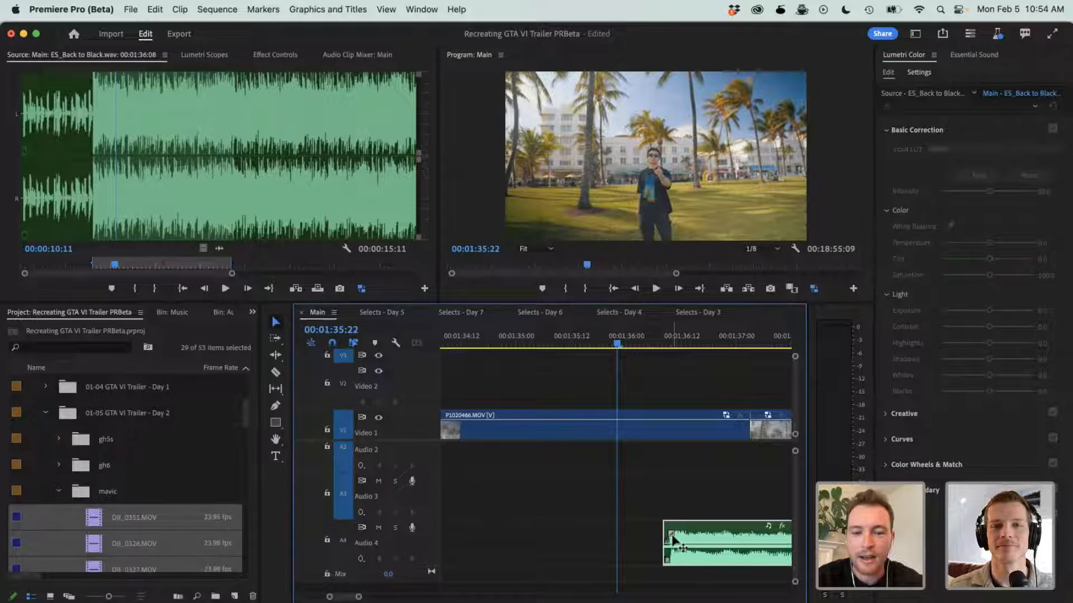
{"action": "left_click_drag", "start_coordinate": [673, 539], "coordinate": [677, 538]}
- Add a short fade-out at the end of the ES_Back to Black.wav clip near 00:01:51:18 and examine it up close
{"action": "scroll", "coordinate": [715, 534], "scroll_direction": "right", "scroll_amount": 1}
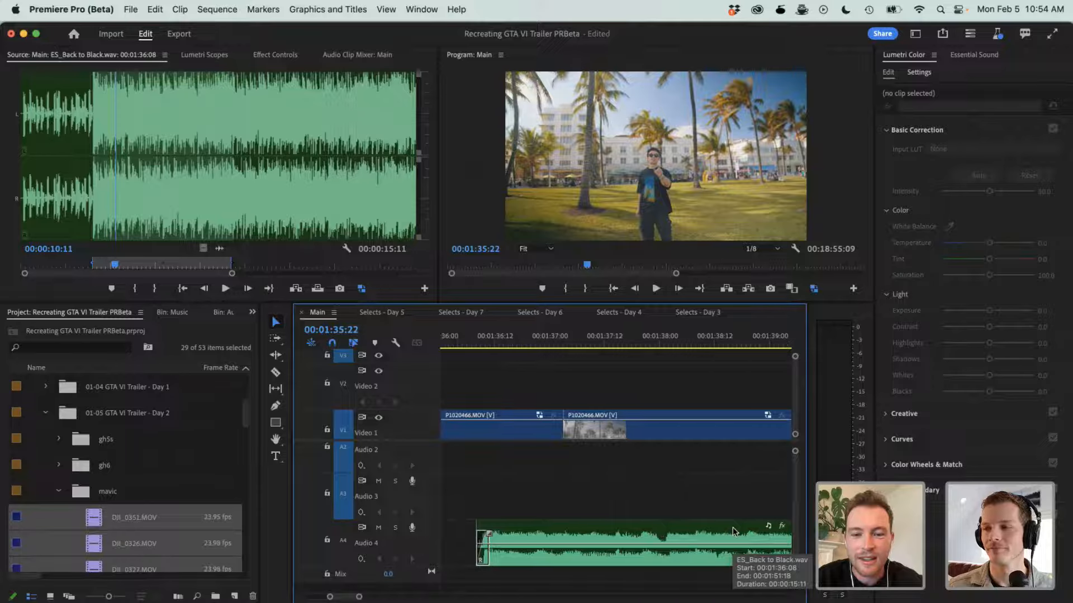
{"action": "scroll", "coordinate": [651, 567], "scroll_direction": "right", "scroll_amount": 5}
{"action": "scroll", "coordinate": [655, 570], "scroll_direction": "right", "scroll_amount": 20}
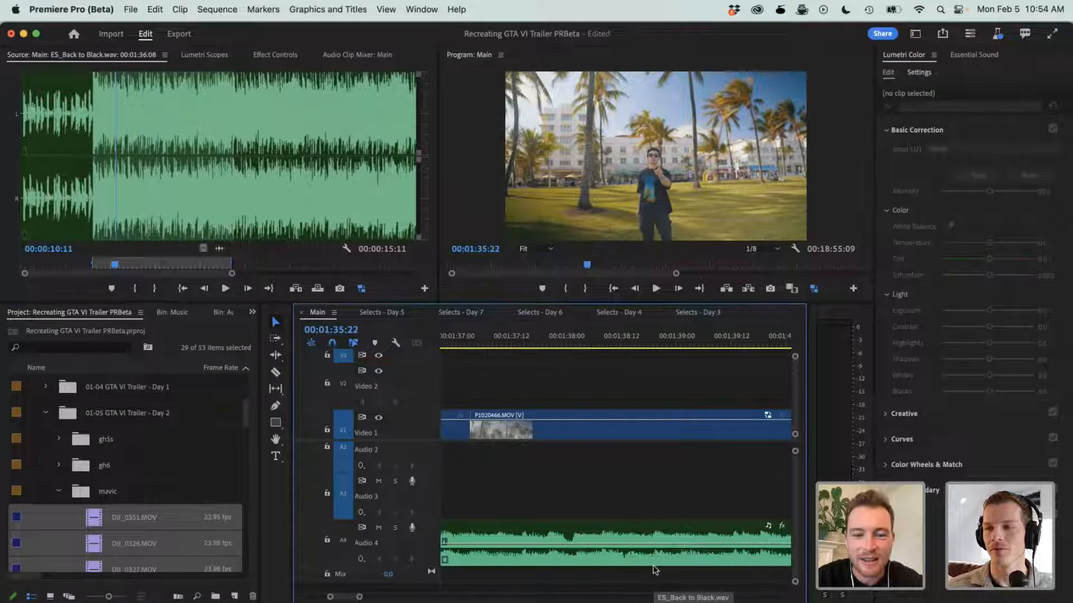
{"action": "scroll", "coordinate": [655, 570], "scroll_direction": "right", "scroll_amount": 20}
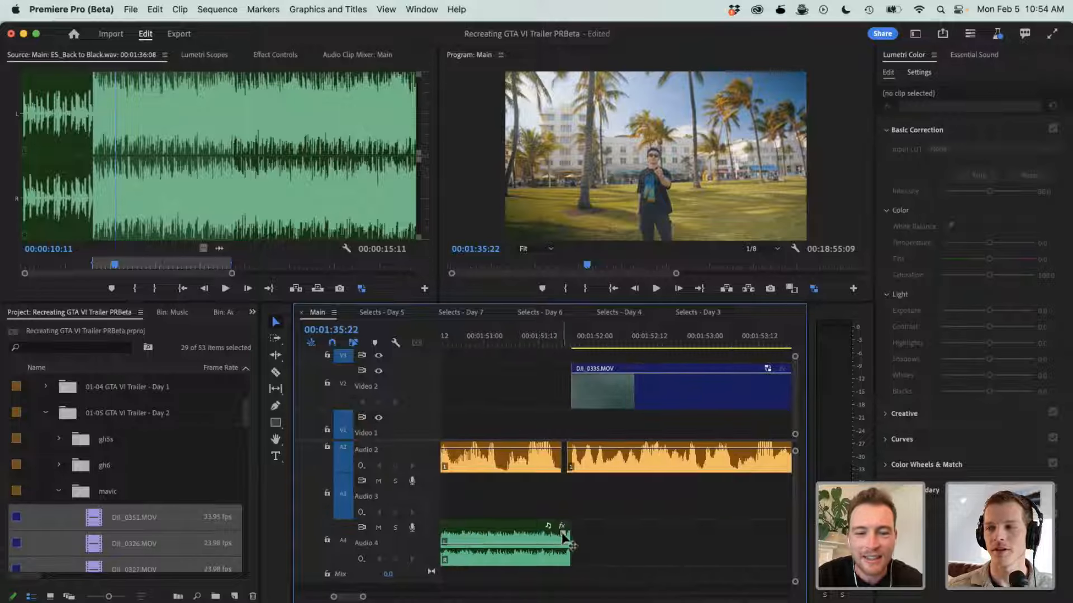
{"action": "left_click_drag", "start_coordinate": [563, 533], "coordinate": [555, 536]}
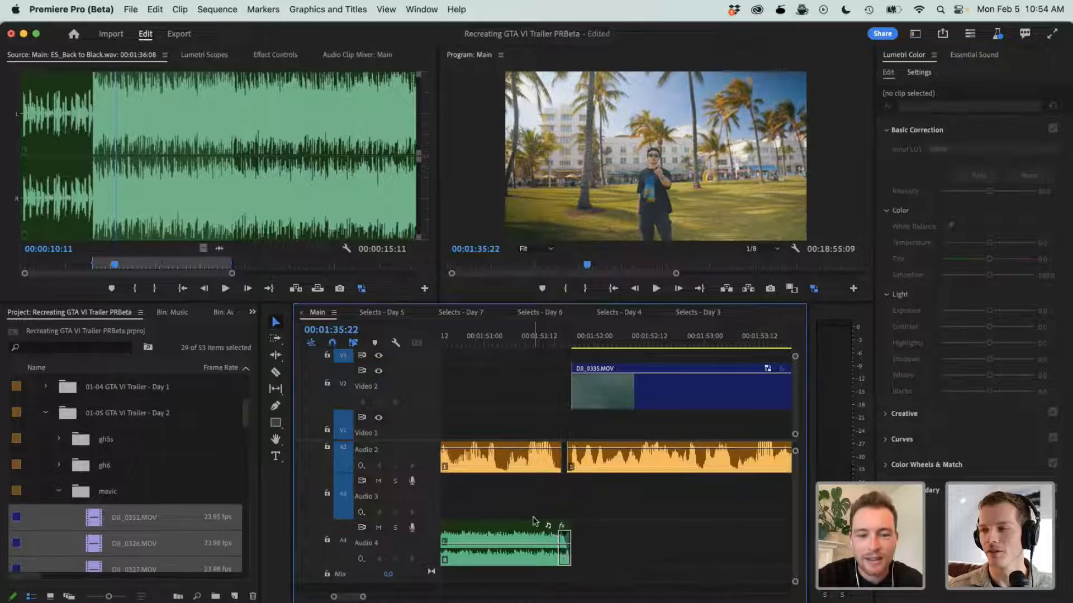
{"action": "key", "text": "equal"}
{"action": "key", "text": "equal"}
{"action": "scroll", "coordinate": [534, 521], "scroll_direction": "left", "scroll_amount": 5}
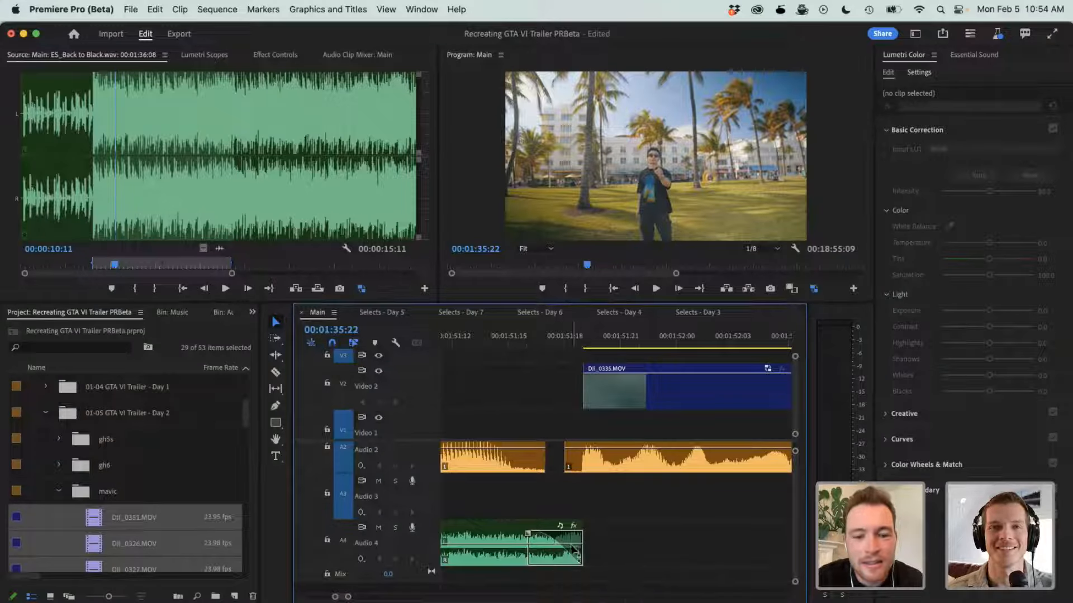
- Adjust the curve of the fade-out at the end of the ES_Back to Black.wav clip on Audio 4 and shorten the fade
{"action": "left_click", "coordinate": [555, 543]}
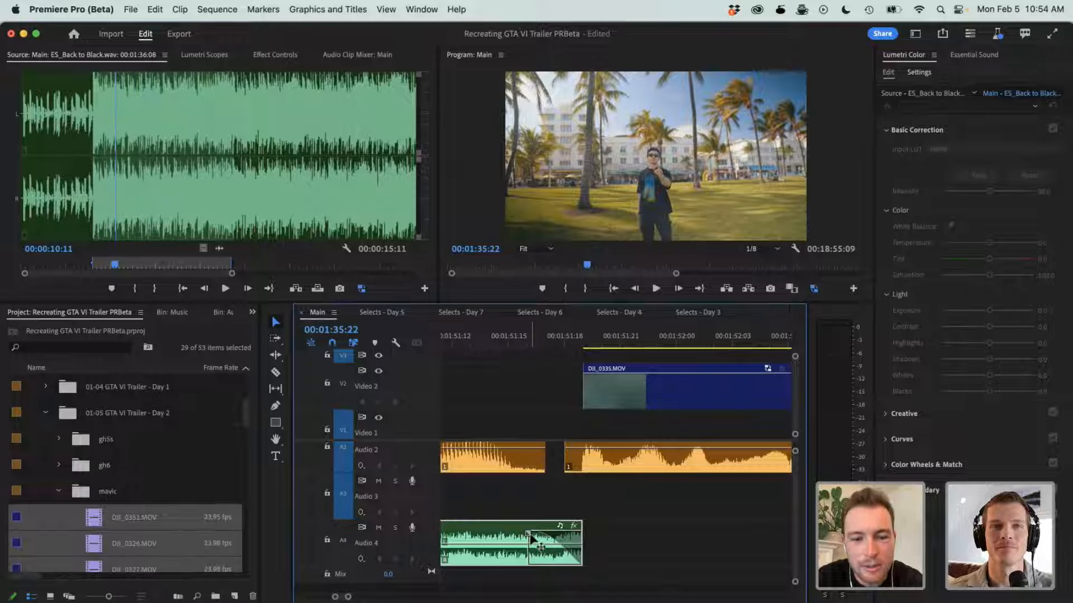
{"action": "left_click", "coordinate": [538, 541]}
{"action": "left_click_drag", "start_coordinate": [560, 544], "coordinate": [561, 550]}
{"action": "key", "text": "ctrl+z"}
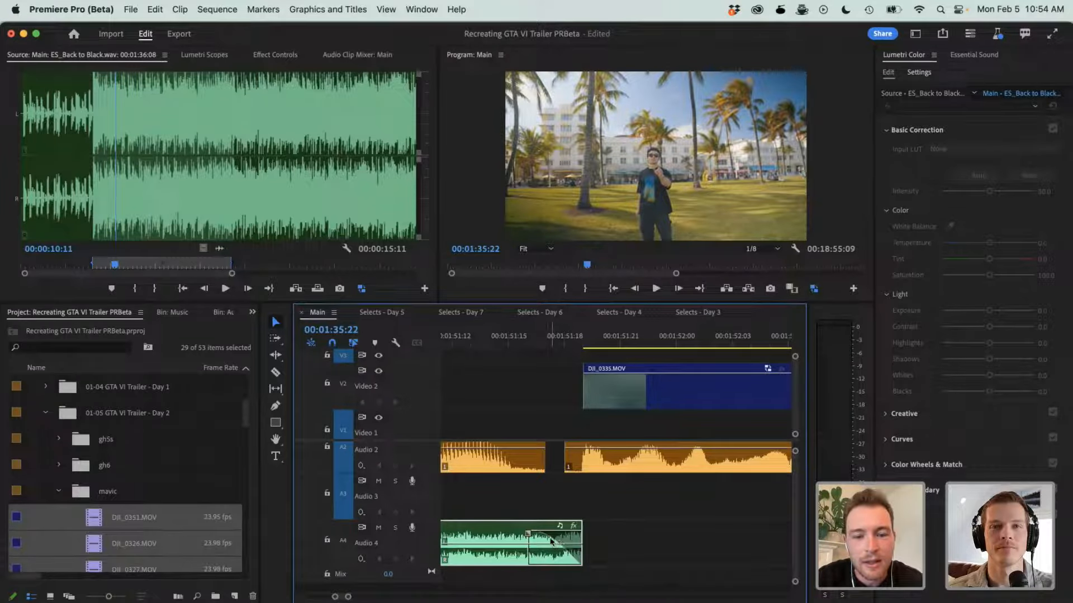
{"action": "left_click", "coordinate": [561, 546]}
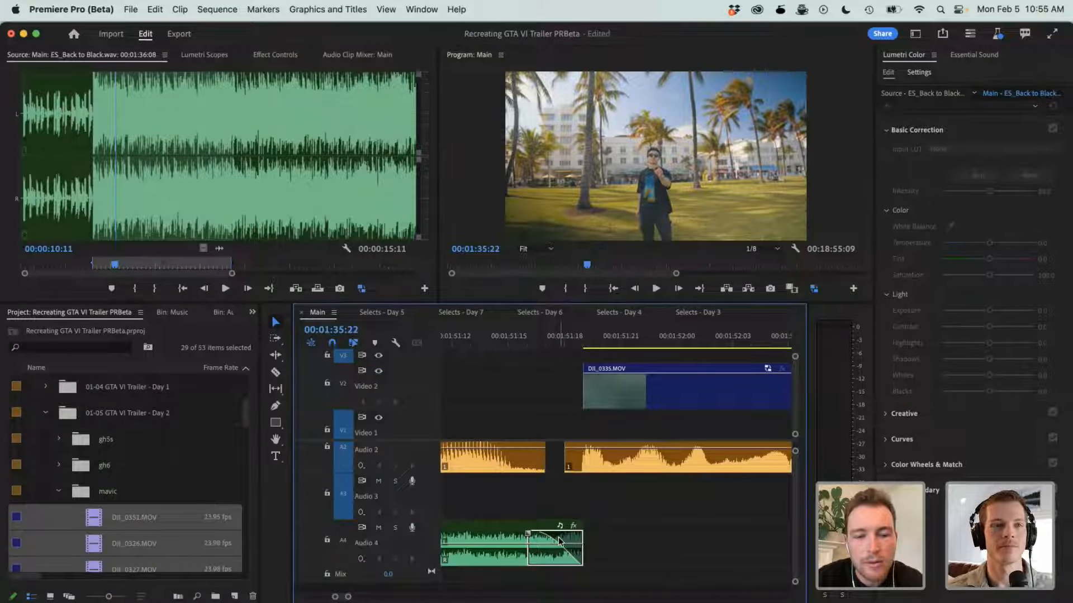
{"action": "left_click_drag", "start_coordinate": [535, 541], "coordinate": [554, 538]}
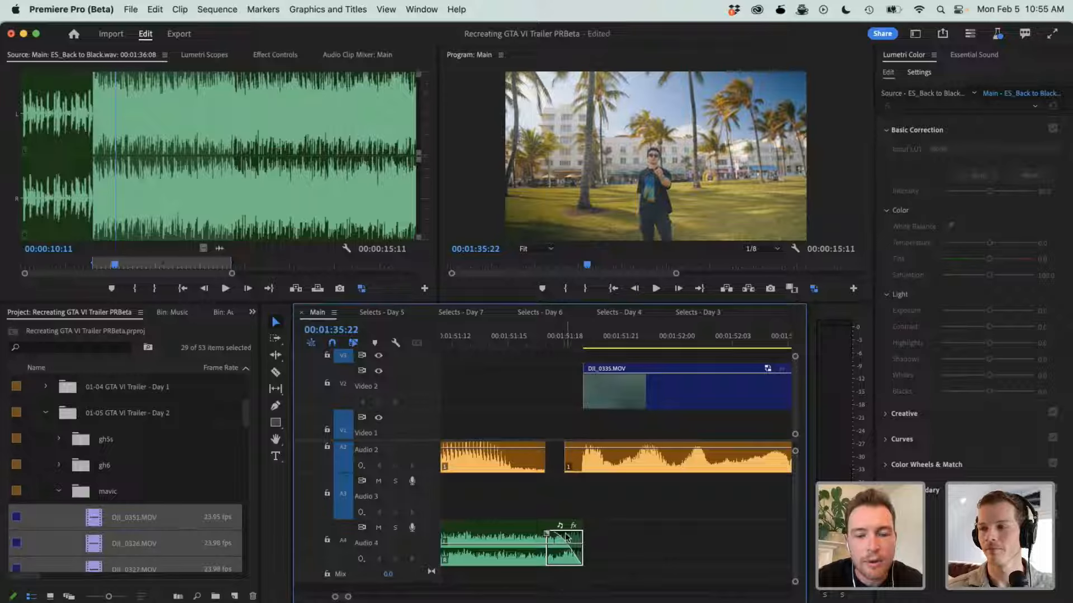
- Move the playhead to 00:01:58:18, over the P1020459.MOV clip on Video 2
{"action": "key", "text": "minus"}
{"action": "key", "text": "minus"}
{"action": "scroll", "coordinate": [566, 538], "scroll_direction": "right", "scroll_amount": 4}
{"action": "key", "text": "minus"}
{"action": "key", "text": "minus"}
{"action": "key", "text": "minus"}
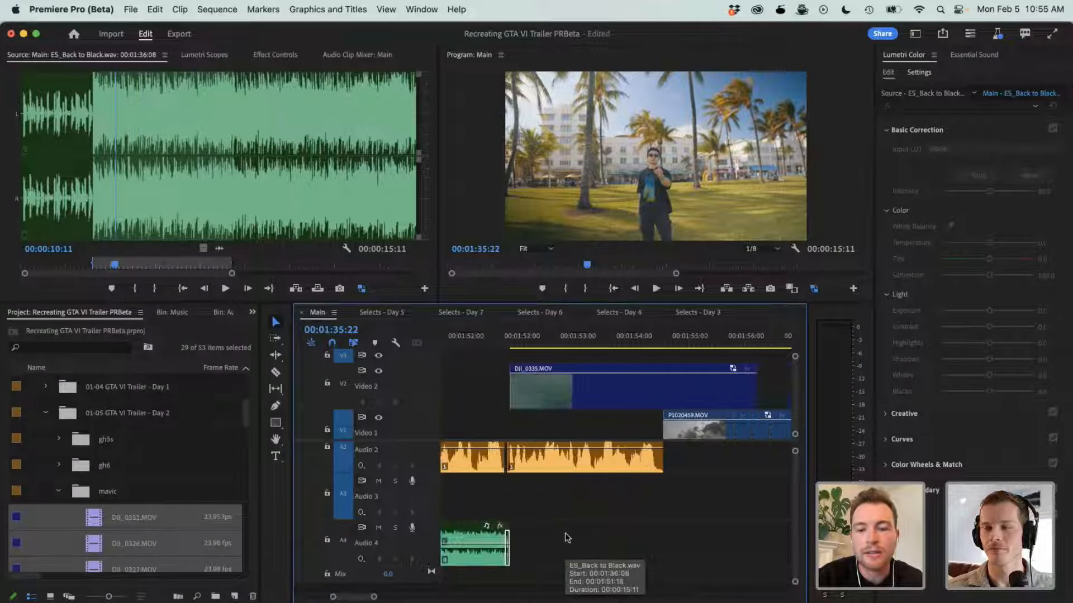
{"action": "left_click", "coordinate": [691, 336]}
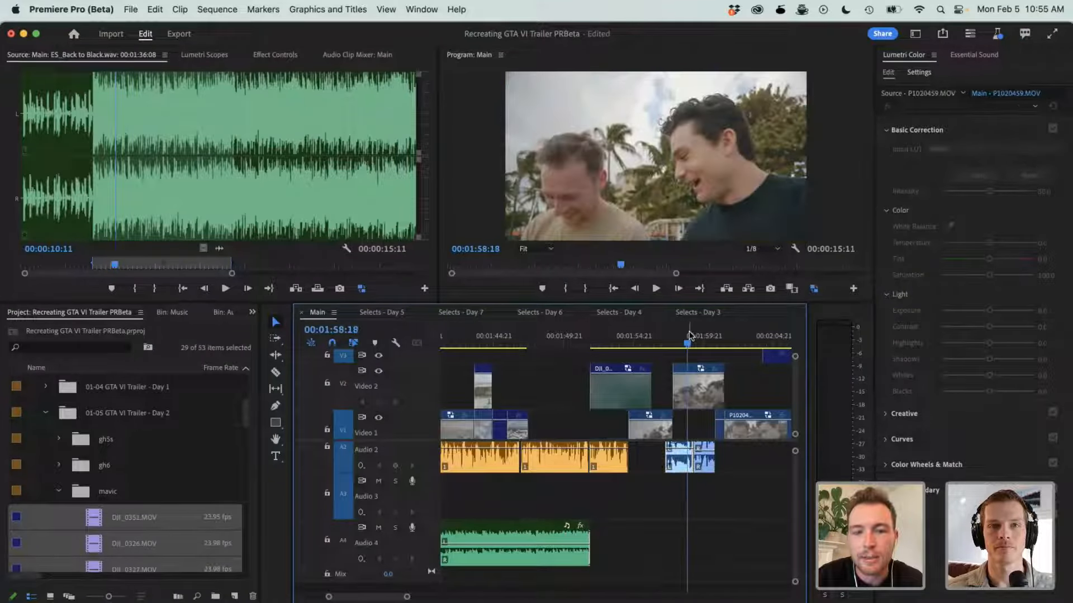
- Delete the existing crossfade between the two adjoining P1020459.MOV audio clips on Audio 2
{"action": "key", "text": "equal"}
{"action": "key", "text": "equal"}
{"action": "key", "text": "equal"}
{"action": "key", "text": "equal"}
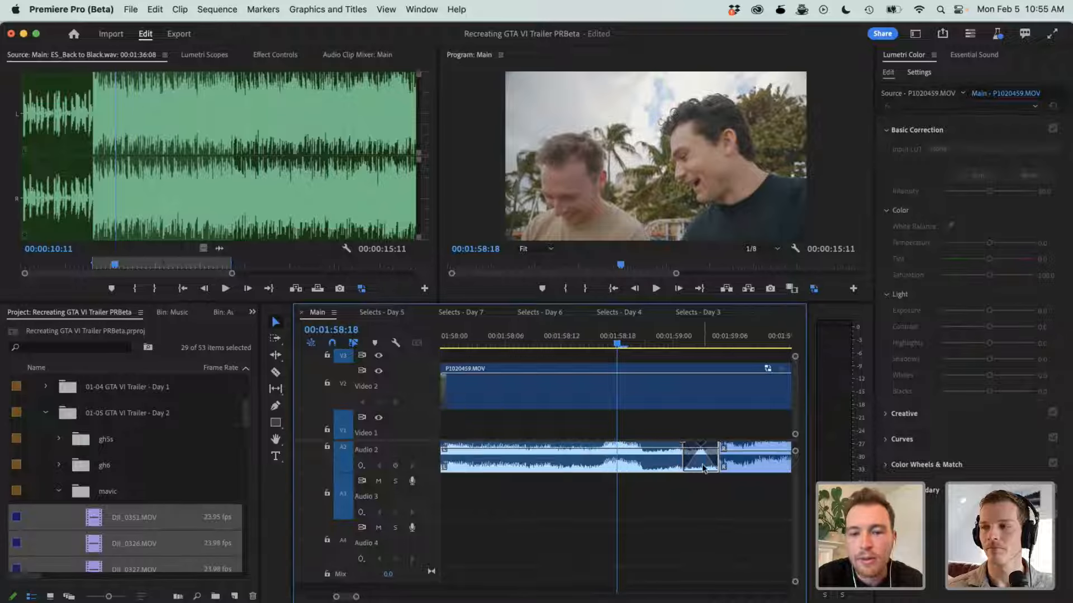
{"action": "scroll", "coordinate": [704, 468], "scroll_direction": "up", "scroll_amount": 2}
{"action": "left_click", "coordinate": [695, 511]}
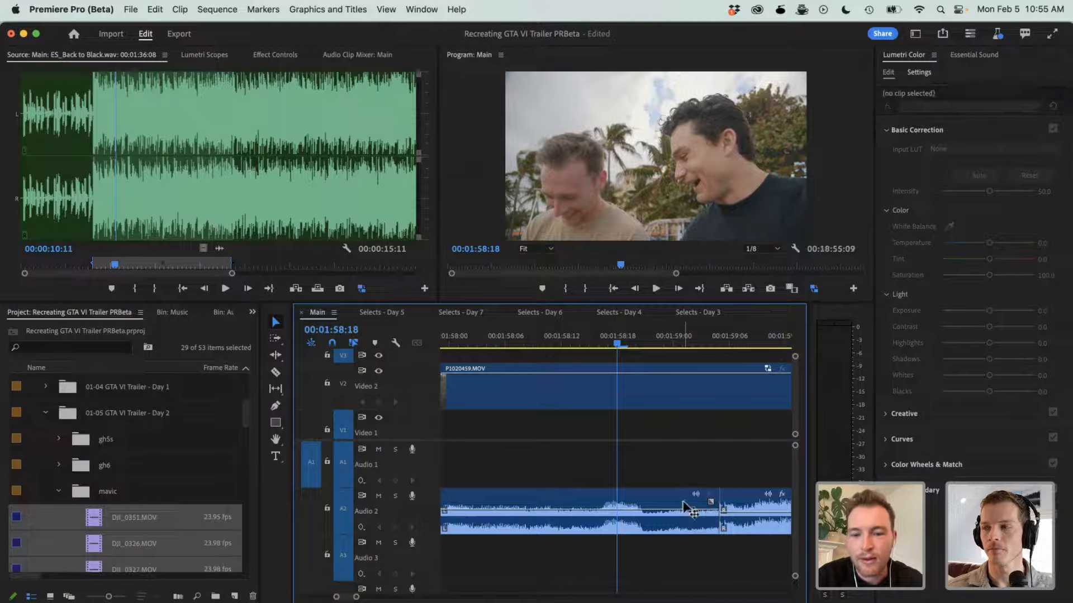
{"action": "key", "text": "Delete"}
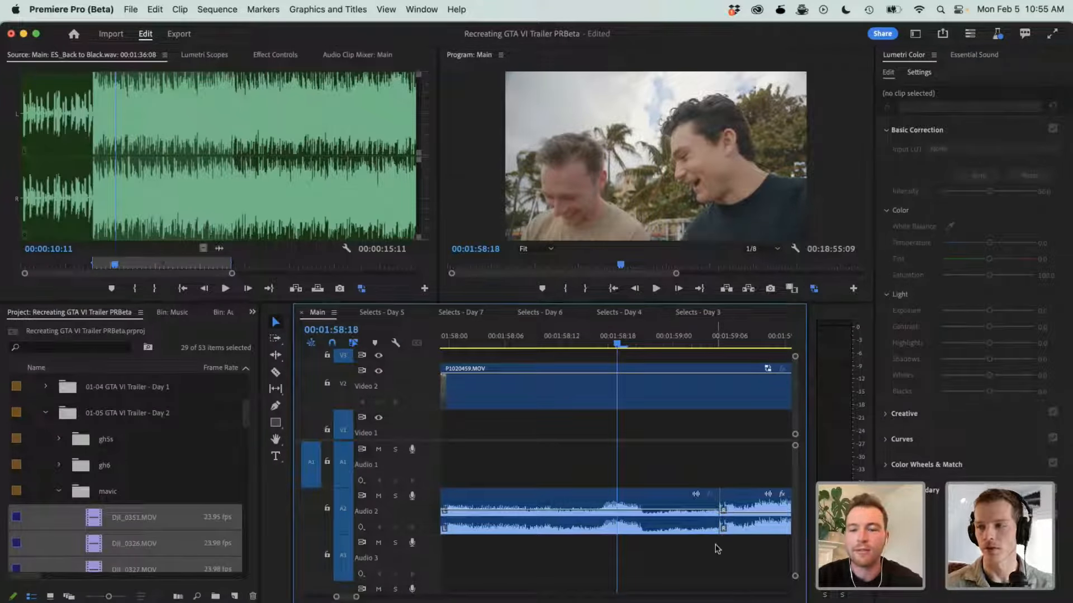
- Create a crossfade between the two P1020459.MOV clips on Audio 2 with the fade handle and lengthen it
{"action": "scroll", "coordinate": [691, 557], "scroll_direction": "right", "scroll_amount": 2}
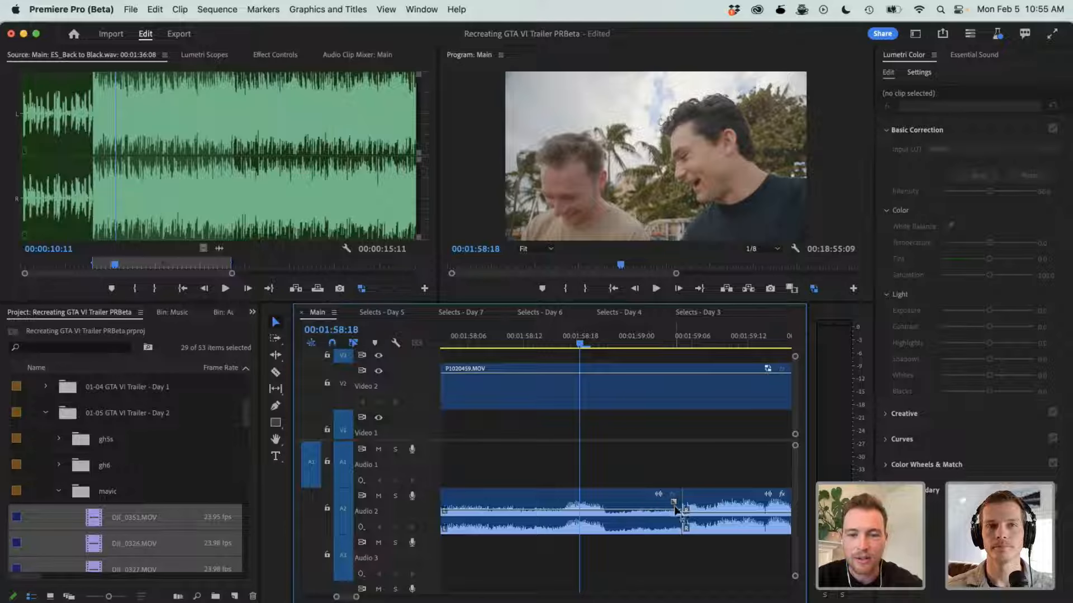
{"action": "left_click_drag", "start_coordinate": [674, 504], "coordinate": [707, 510]}
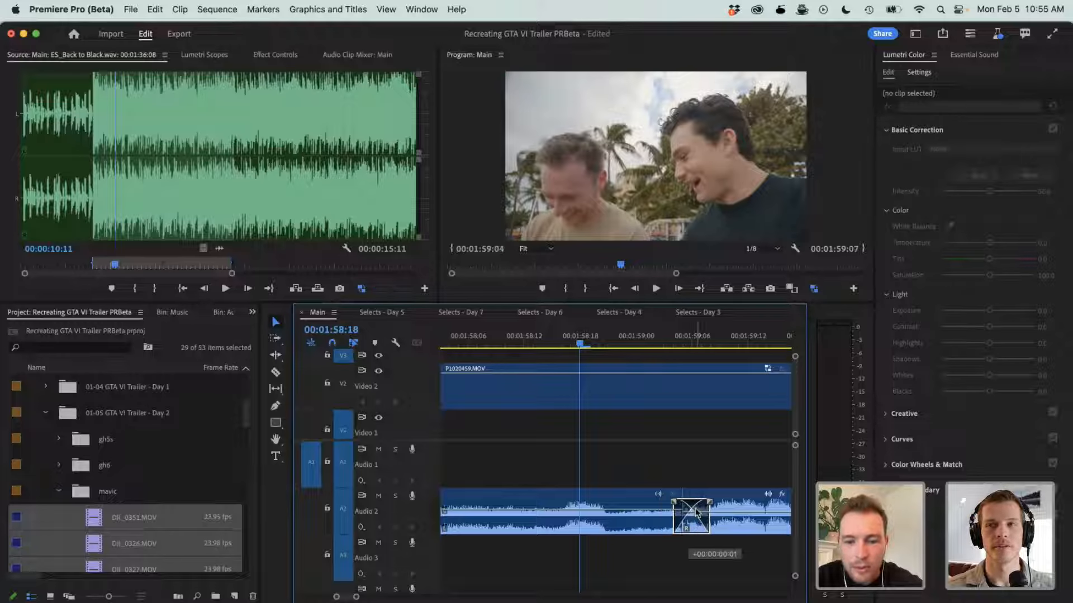
{"action": "mouse_move", "coordinate": [704, 510]}
{"action": "left_mouse_down"}
{"action": "mouse_move", "coordinate": [732, 512]}
{"action": "mouse_move", "coordinate": [717, 515]}
{"action": "left_mouse_up"}
{"action": "left_click", "coordinate": [699, 452]}
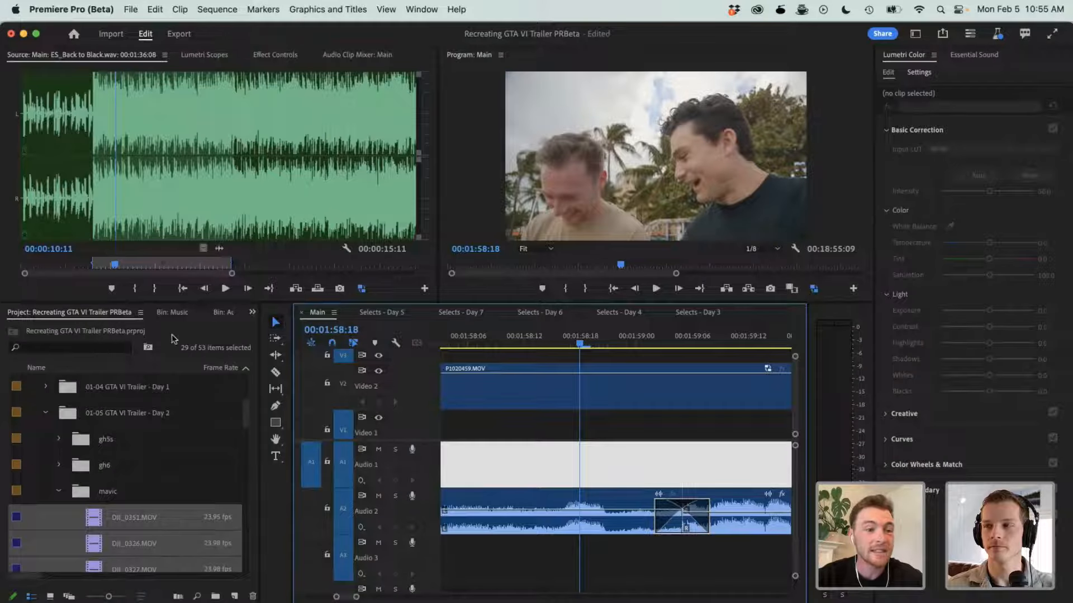
- Examine the Crossfade audio transitions in the list of available effects
{"action": "left_click", "coordinate": [252, 312]}
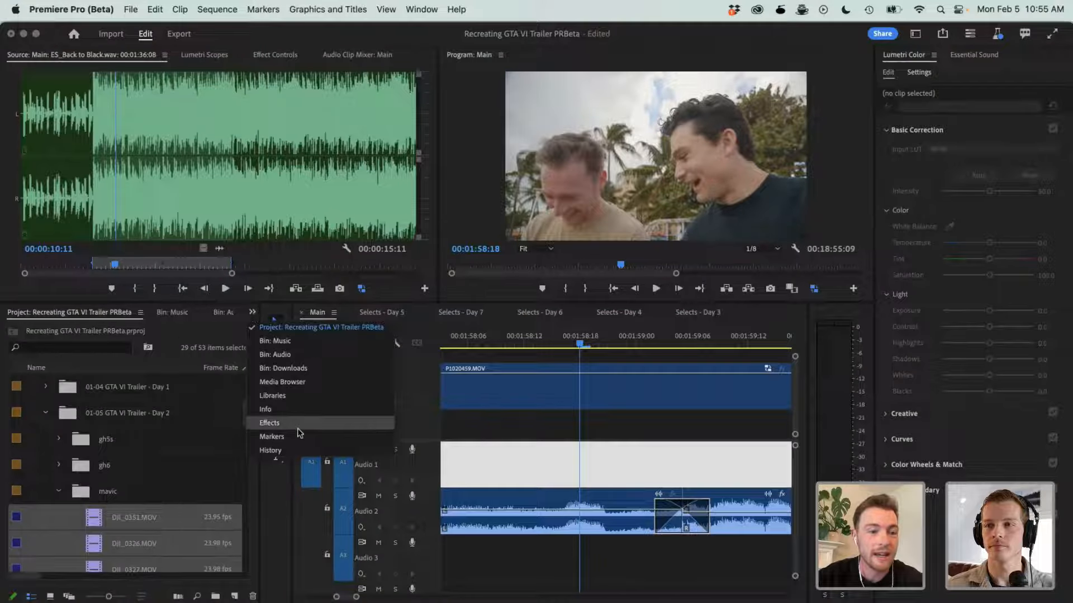
{"action": "left_click", "coordinate": [269, 423]}
{"action": "left_click", "coordinate": [8, 408]}
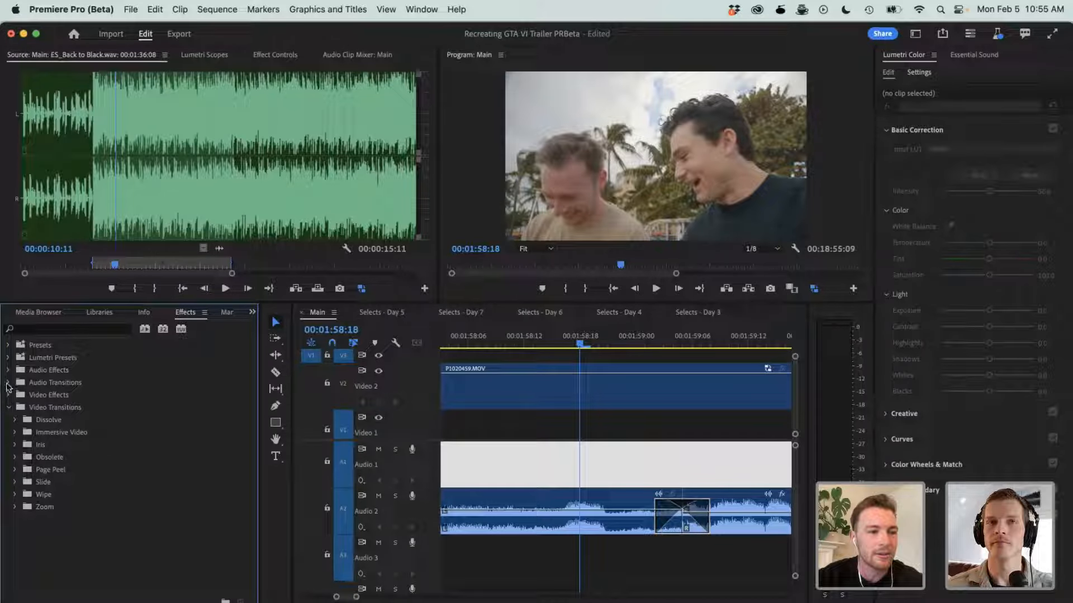
{"action": "left_click", "coordinate": [8, 384]}
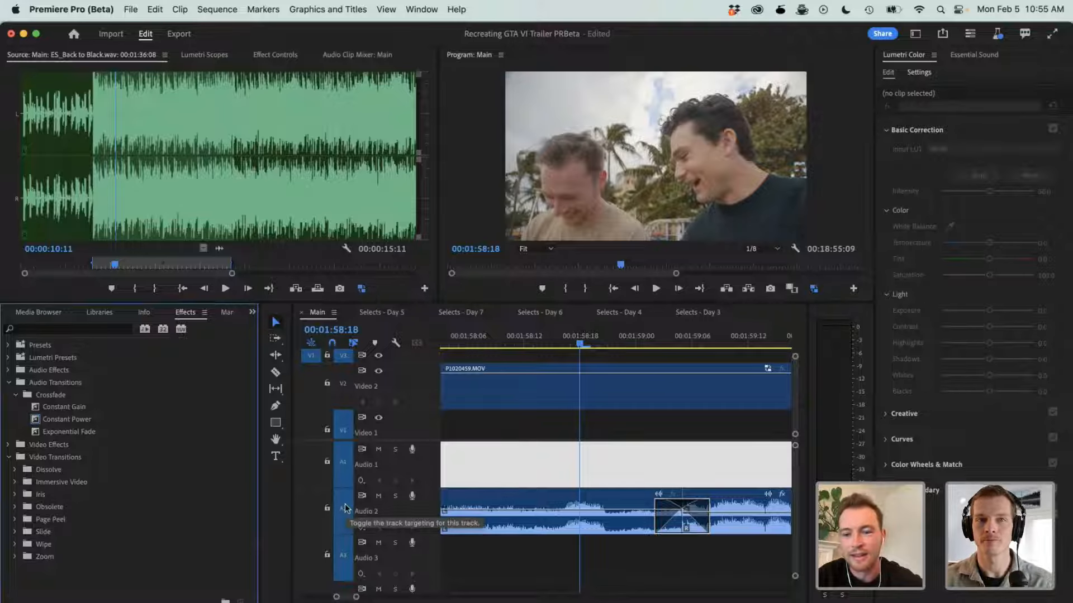
{"action": "left_click", "coordinate": [15, 395]}
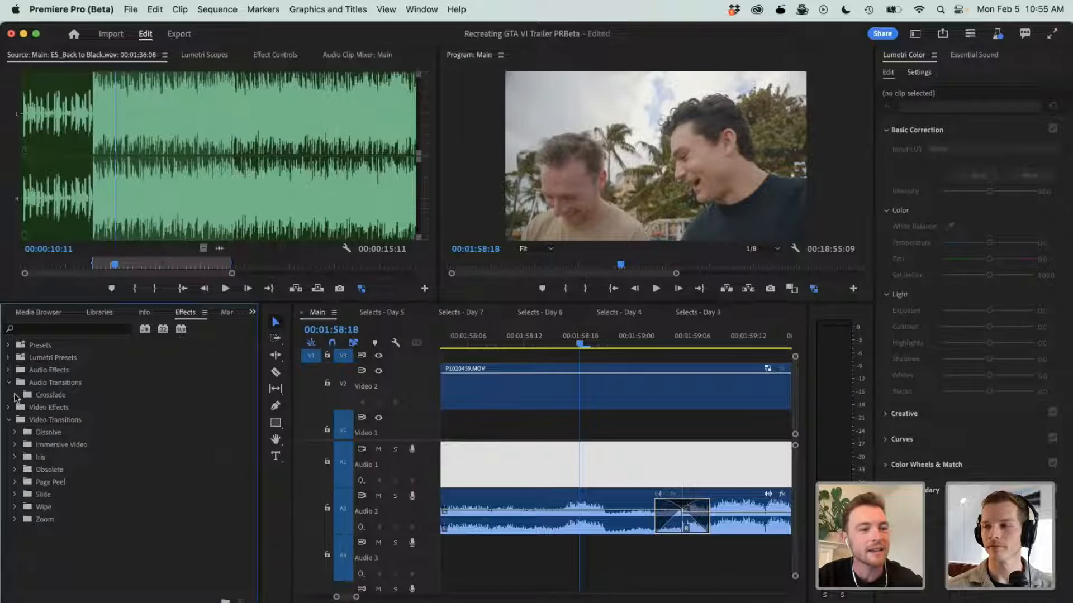
{"action": "left_click", "coordinate": [8, 382]}
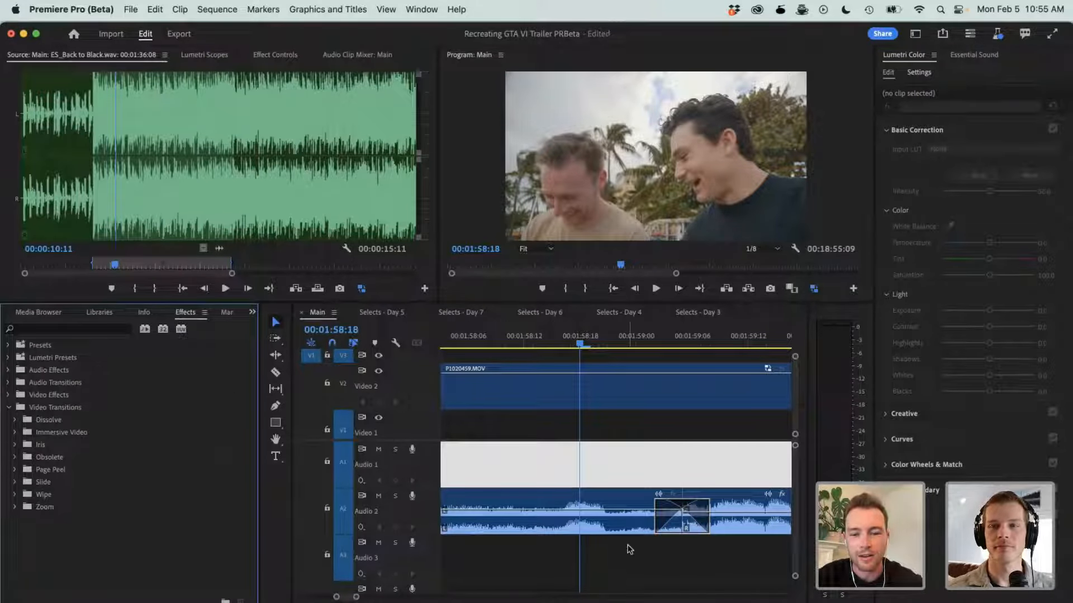
- Shorten the crossfade between the two P1020459.MOV clips on Audio 2 slightly
{"action": "left_click_drag", "start_coordinate": [655, 509], "coordinate": [665, 509]}
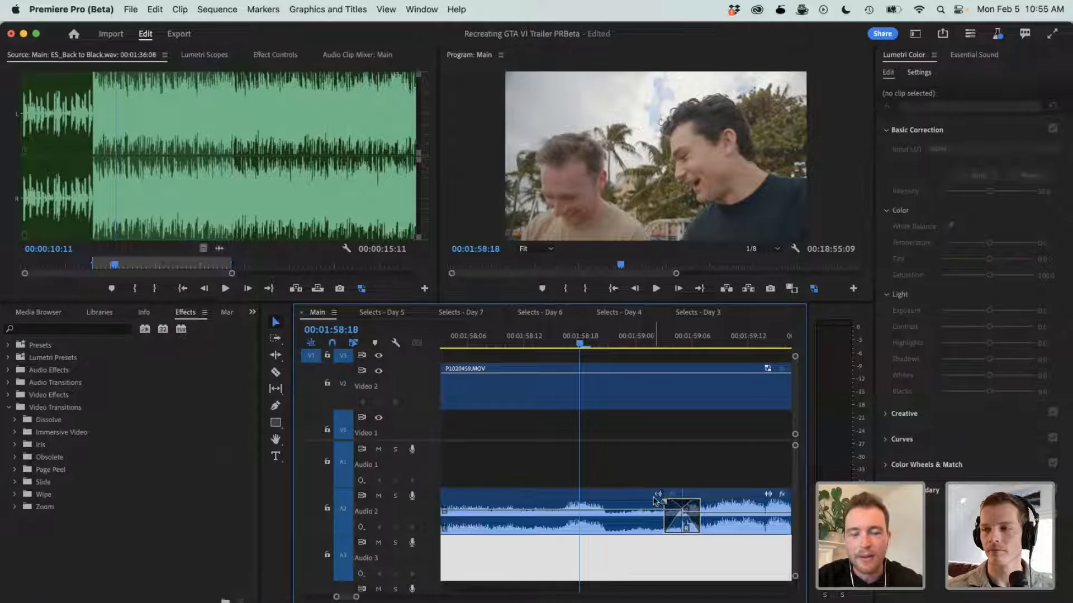
- Switch to the Audio workspace and auto-tag the first P1020459.MOV audio clip on Audio 2
{"action": "left_click", "coordinate": [922, 35]}
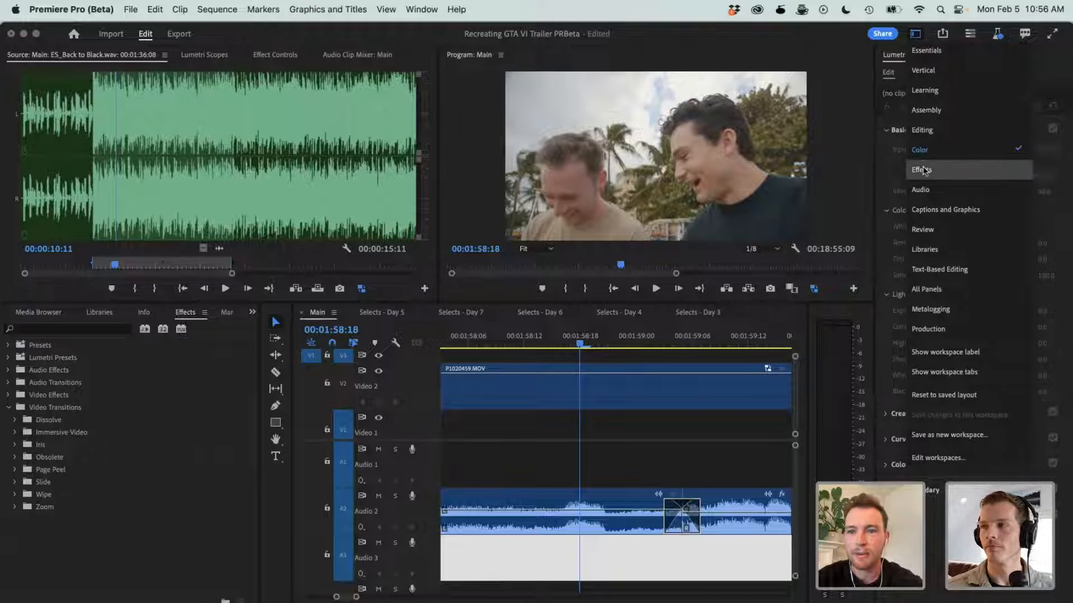
{"action": "left_click", "coordinate": [927, 194]}
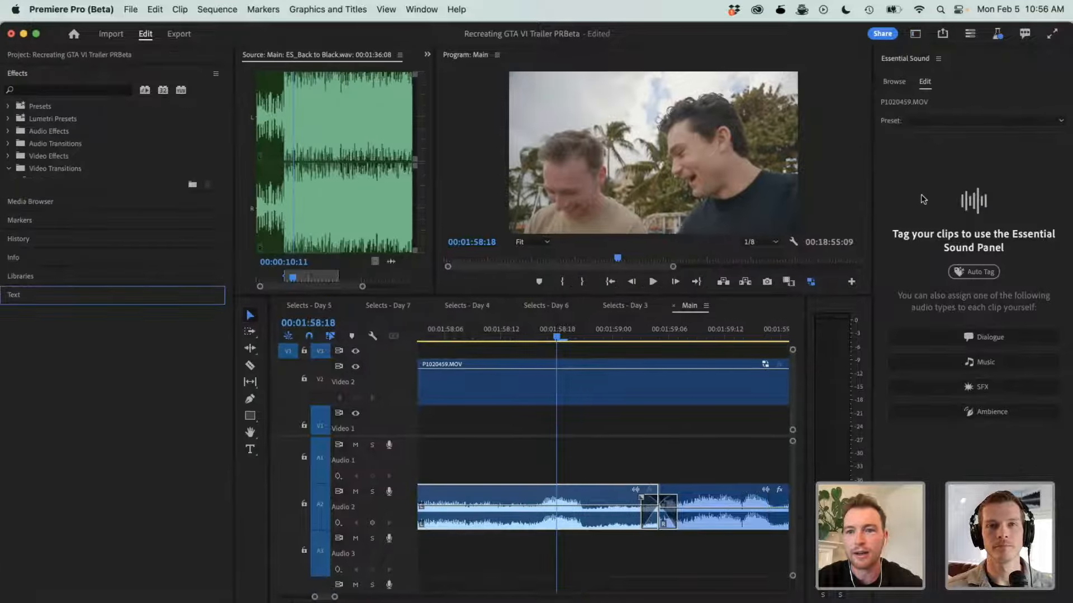
{"action": "left_click", "coordinate": [934, 320]}
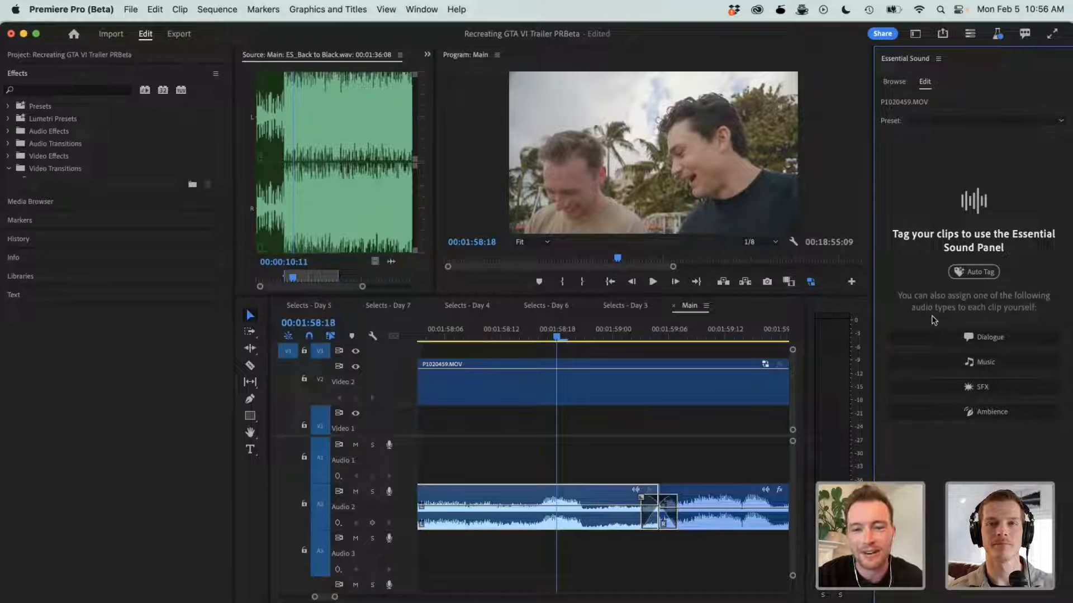
{"action": "left_click", "coordinate": [591, 493]}
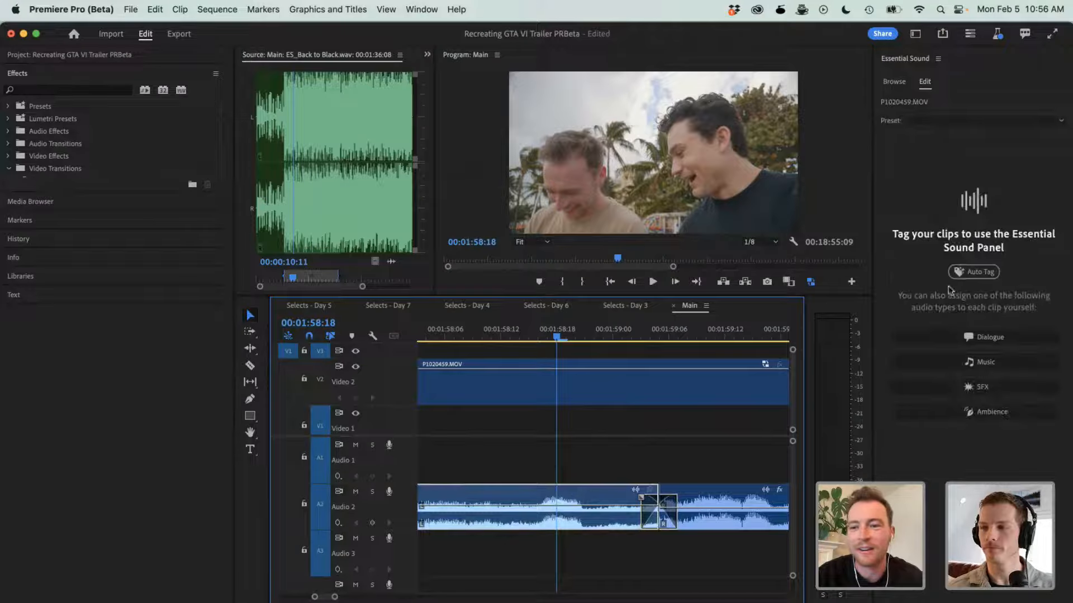
{"action": "left_click", "coordinate": [969, 272]}
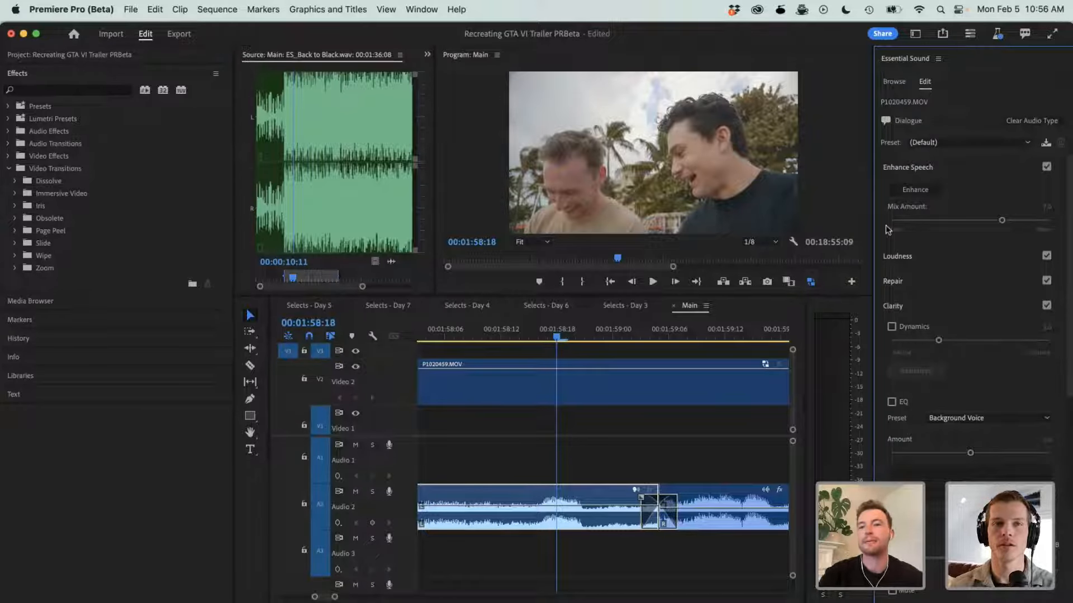
- Play the P1020459.MOV section from about 00:01:58:18 to 00:02:00:04 to hear the original dialogue
{"action": "key", "text": "minus"}
{"action": "key", "text": "minus"}
{"action": "key", "text": "minus"}
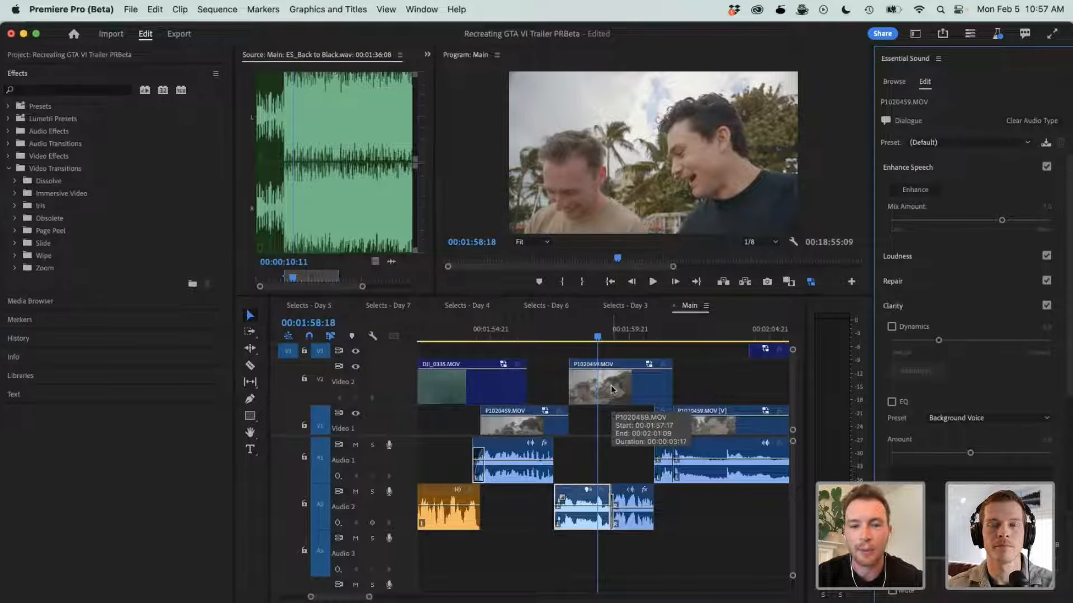
{"action": "left_click", "coordinate": [584, 338]}
{"action": "key", "text": "space"}
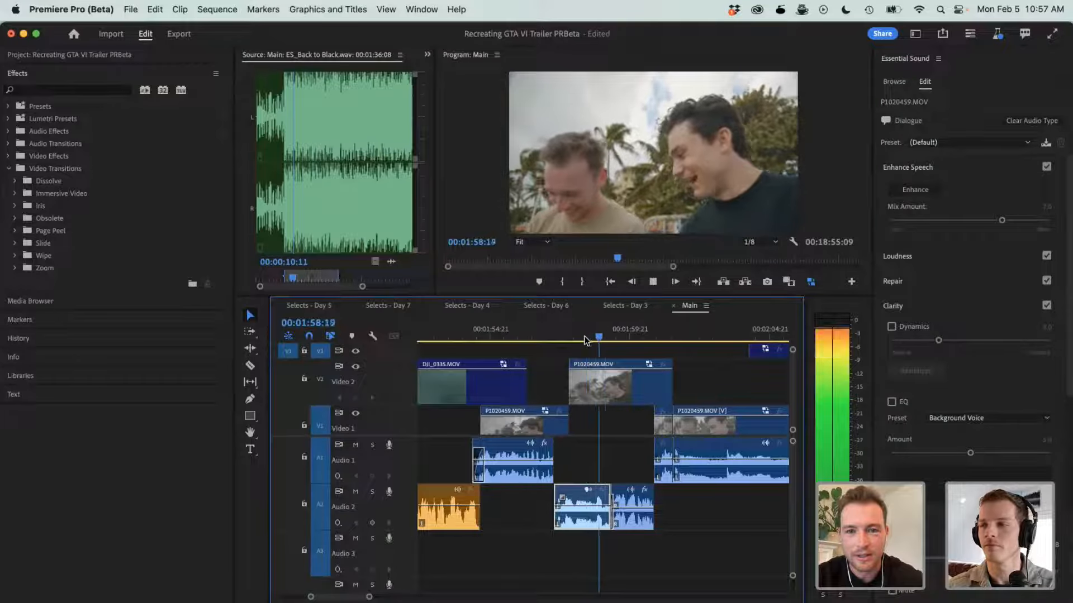
{"action": "key", "text": "space"}
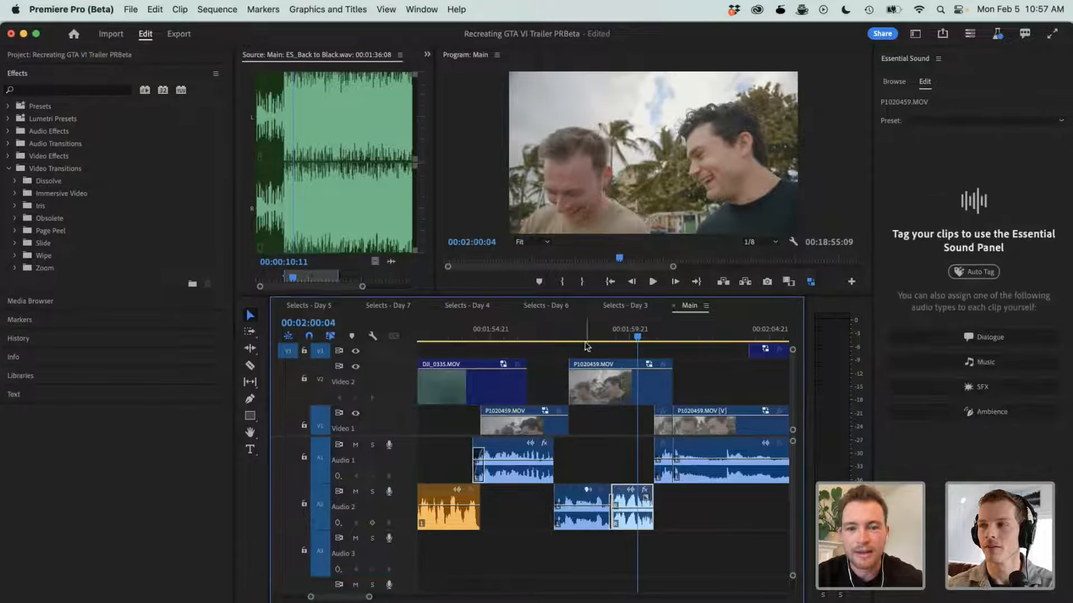
- Place the playhead at 00:01:58:20 and apply Enhance Speech to the first P1020459.MOV dialogue clip on Audio 2
{"action": "left_click", "coordinate": [601, 329]}
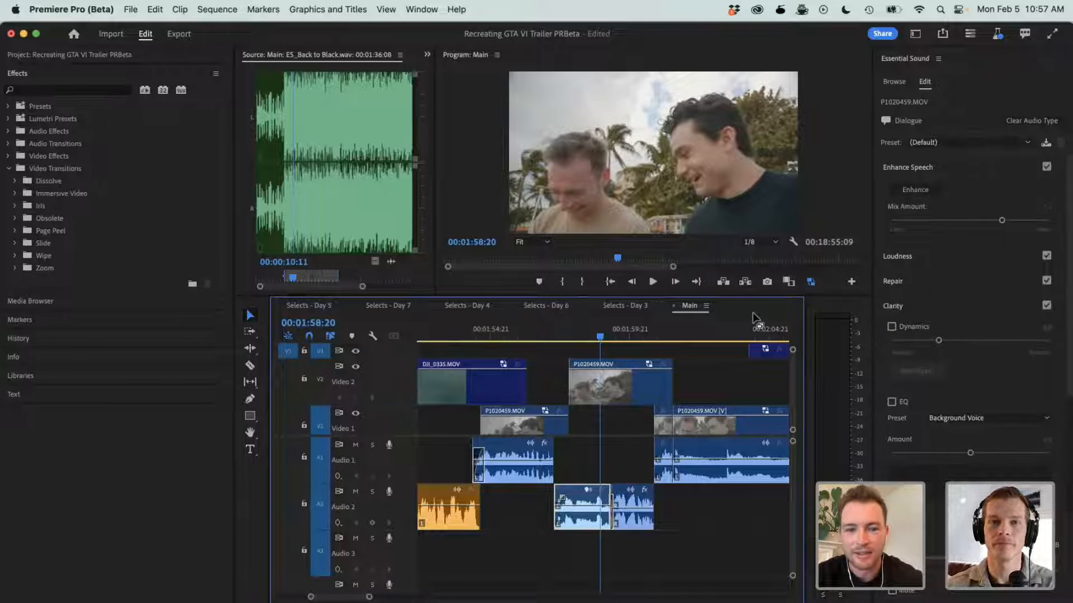
{"action": "left_click", "coordinate": [931, 190]}
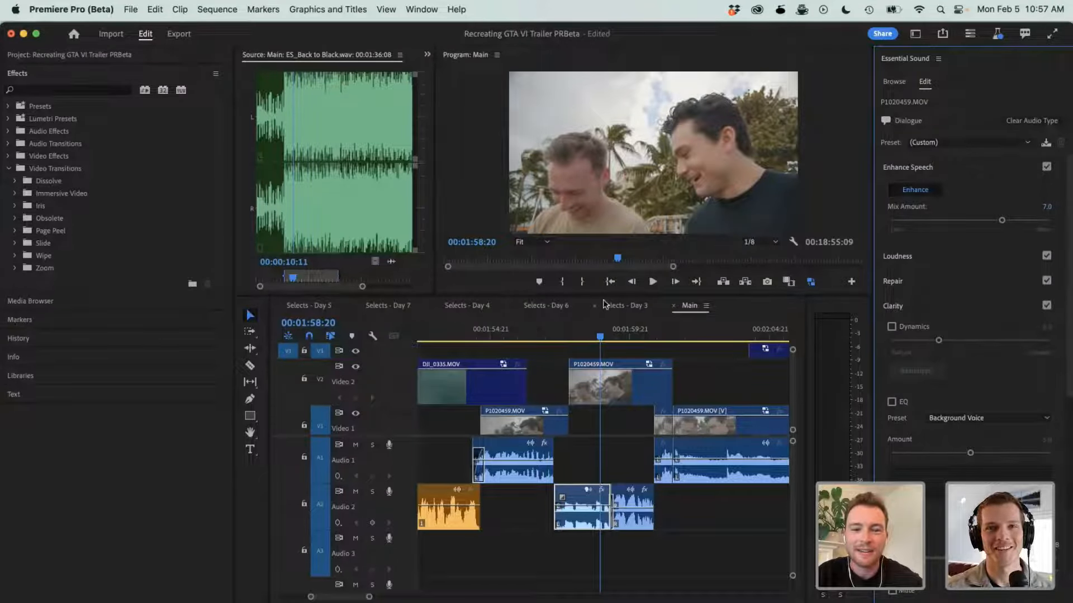
- Play the enhanced P1020459.MOV dialogue and continue into the second clip up to 00:02:00:05 to compare the sound
{"action": "left_click", "coordinate": [560, 333]}
{"action": "key", "text": "space"}
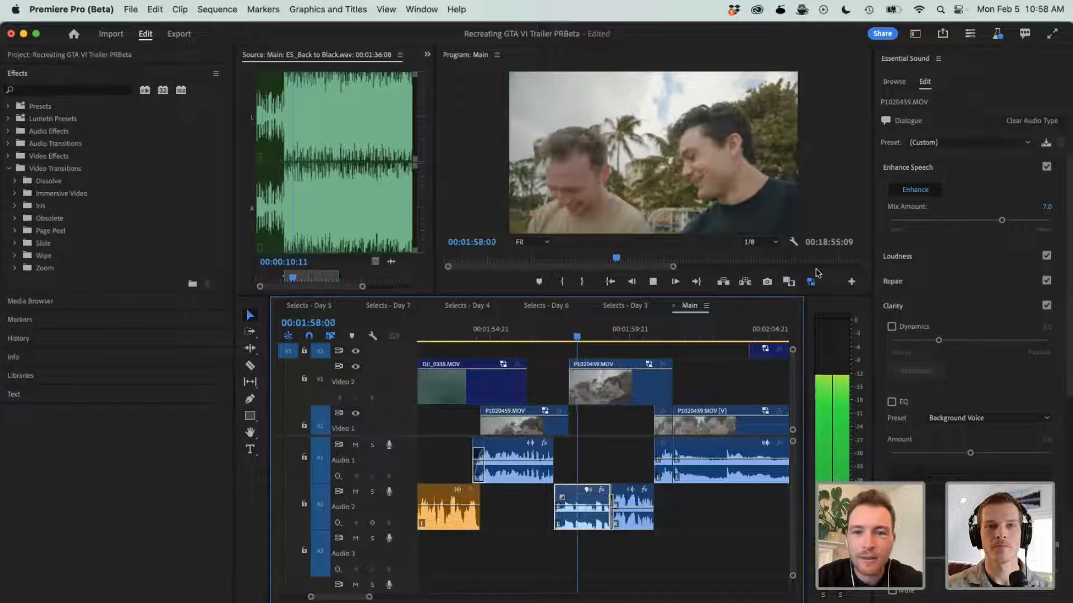
{"action": "key", "text": "space"}
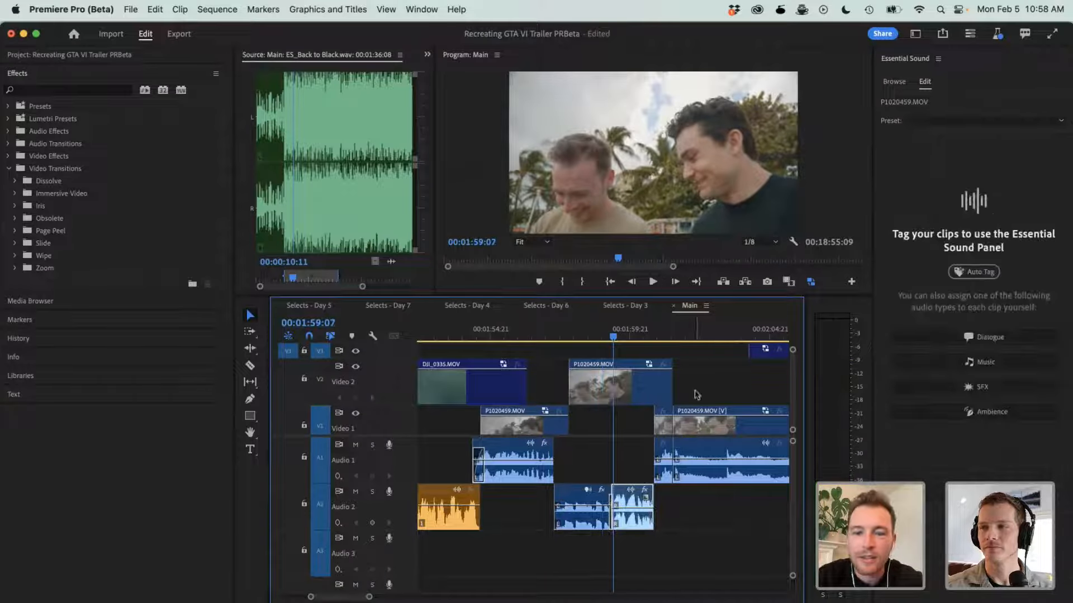
{"action": "left_click", "coordinate": [582, 339]}
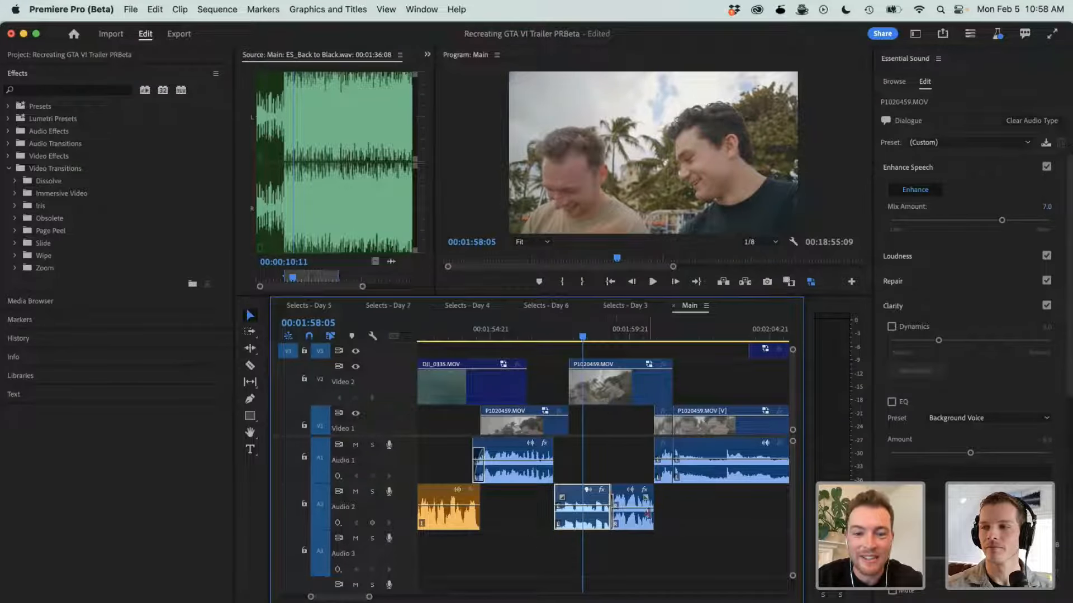
{"action": "key", "text": "space"}
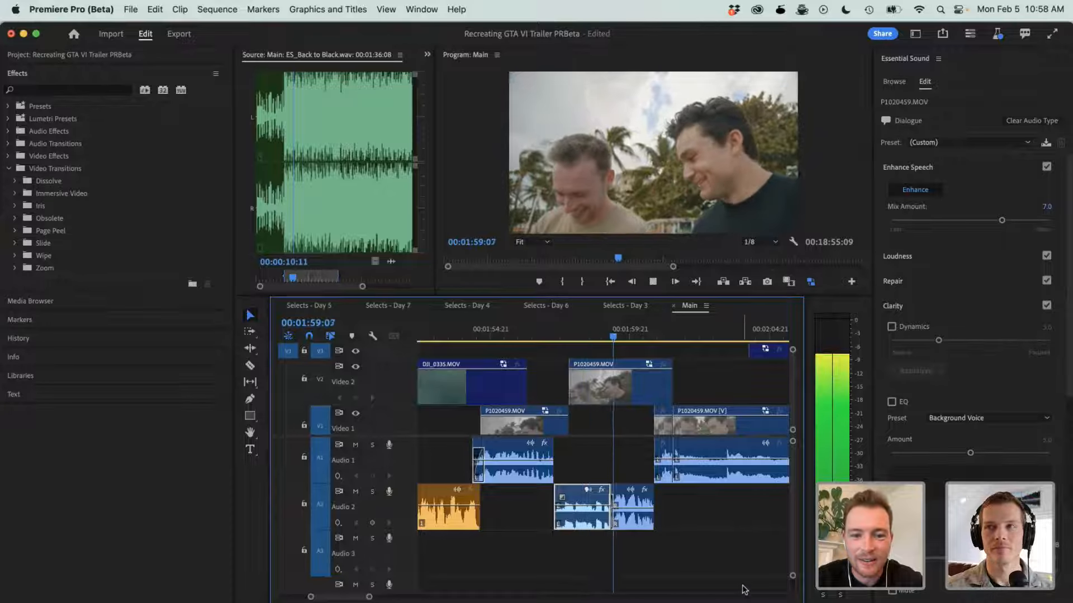
{"action": "key", "text": "space"}
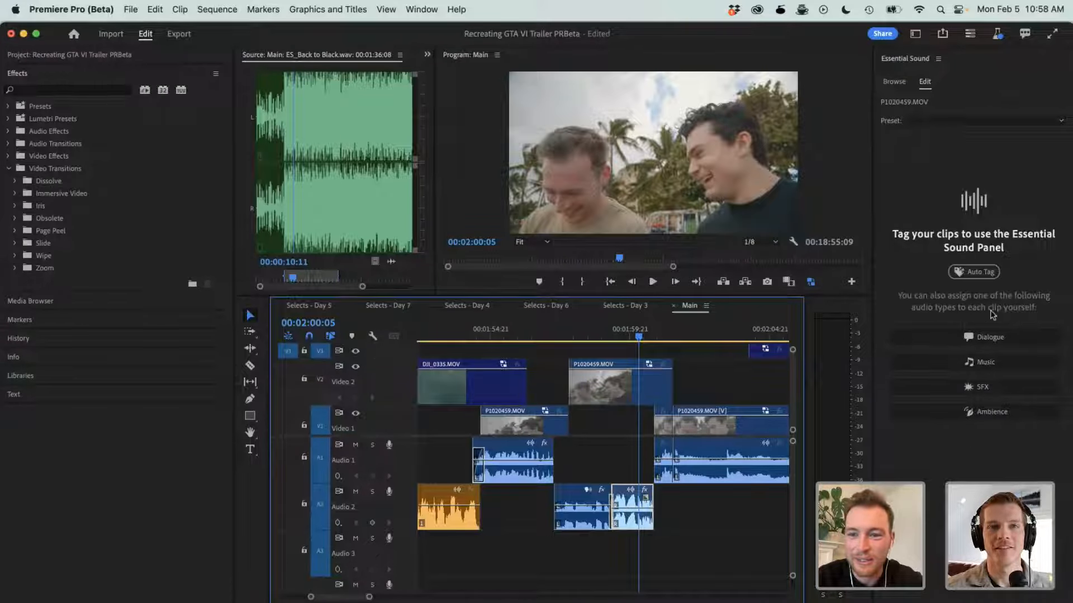
- Tag the second P1020459.MOV clip on Audio 2 as Dialogue, apply Enhance Speech, and reselect the first clip
{"action": "left_click", "coordinate": [974, 336]}
{"action": "left_click", "coordinate": [915, 191]}
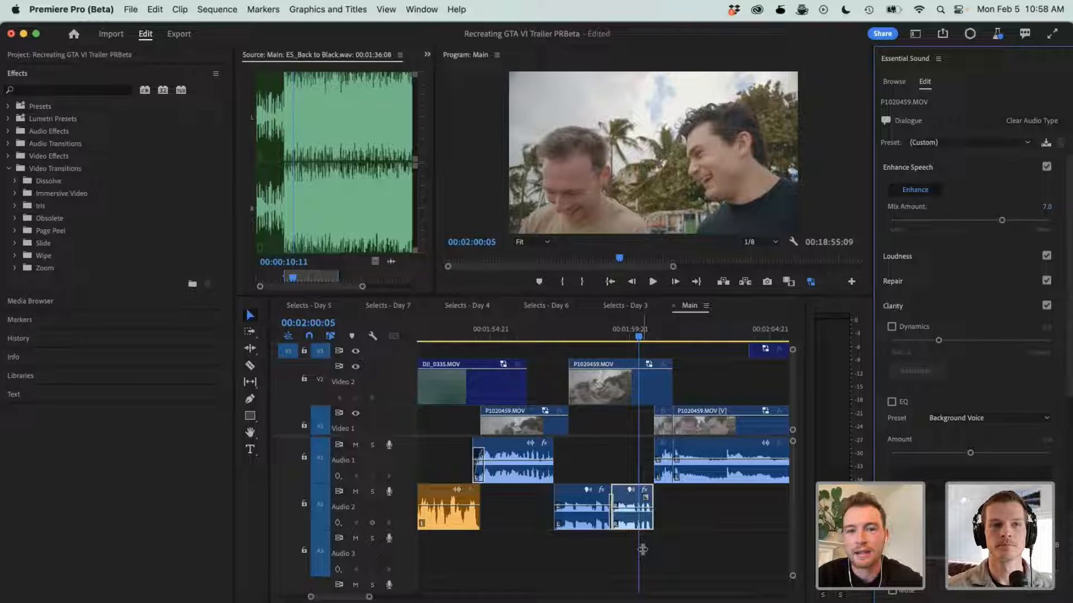
{"action": "left_click", "coordinate": [581, 497]}
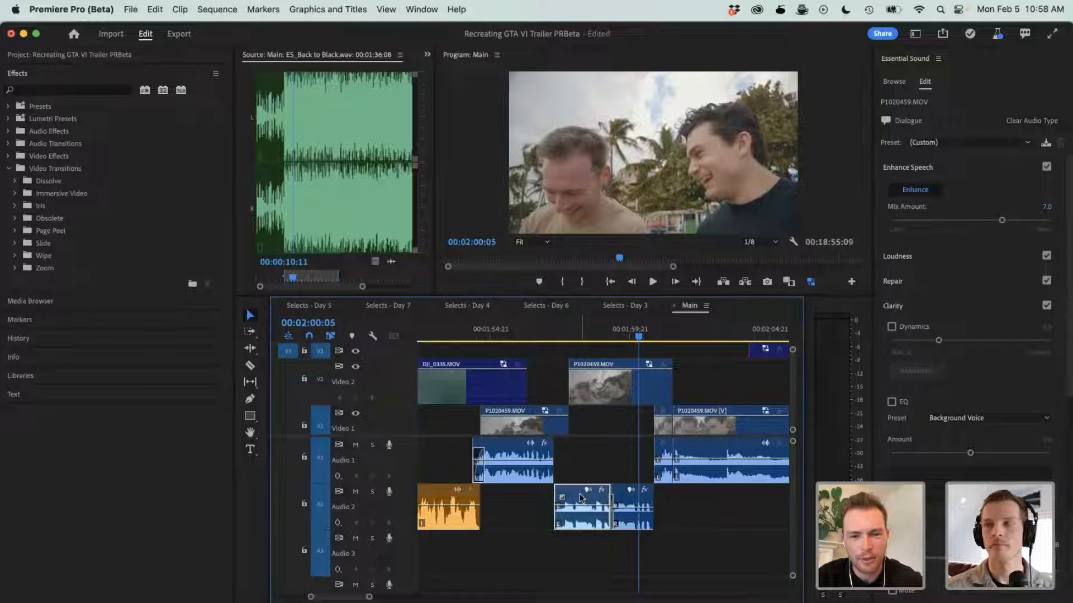
- Play the enhanced P1020459.MOV dialogue from 00:01:57:04 to 00:02:01:00 at a higher system volume, and clear the clip selection
{"action": "left_click", "coordinate": [554, 335]}
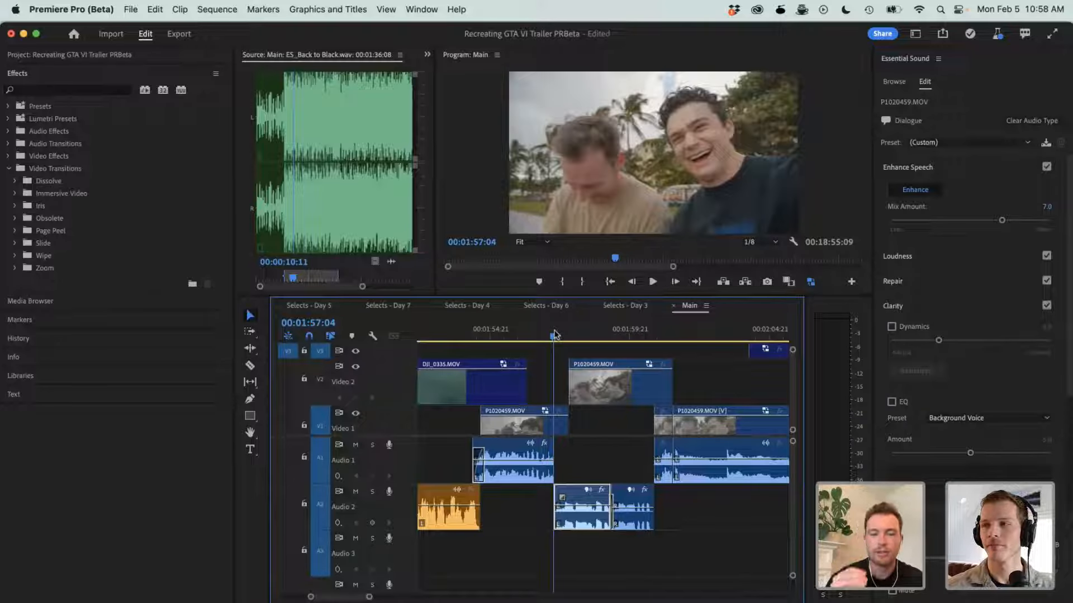
{"action": "key", "text": "space"}
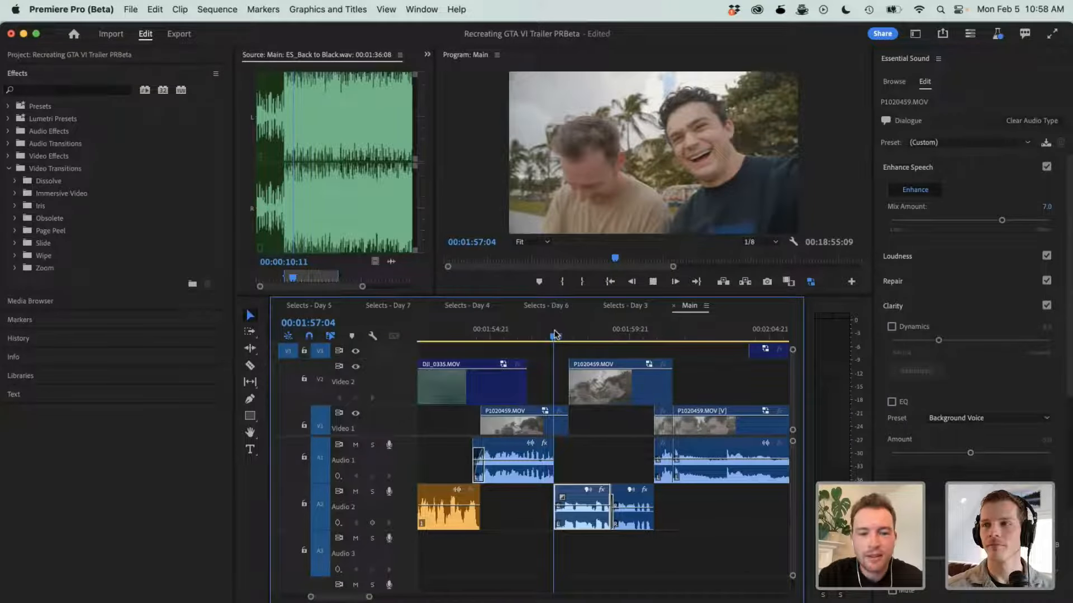
{"action": "key", "text": "XF86AudioRaiseVolume"}
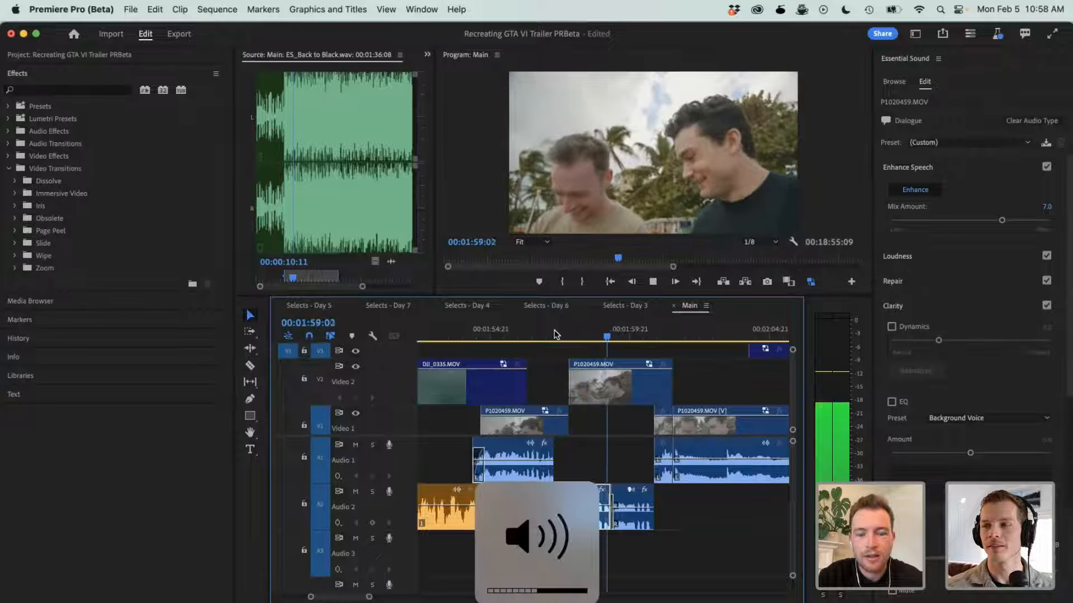
{"action": "key", "text": "space"}
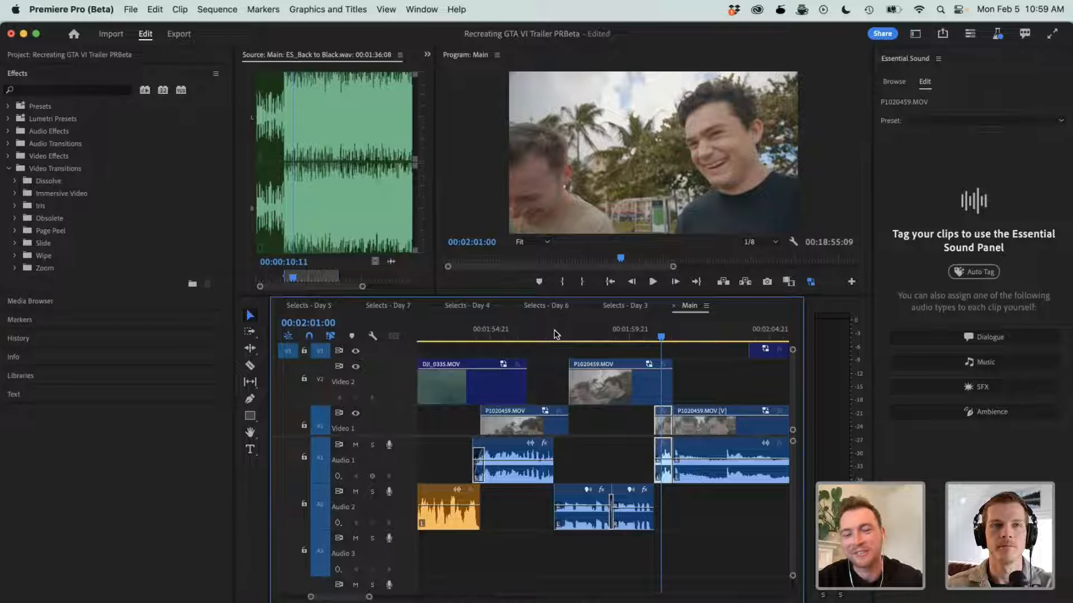
{"action": "left_click", "coordinate": [602, 452]}
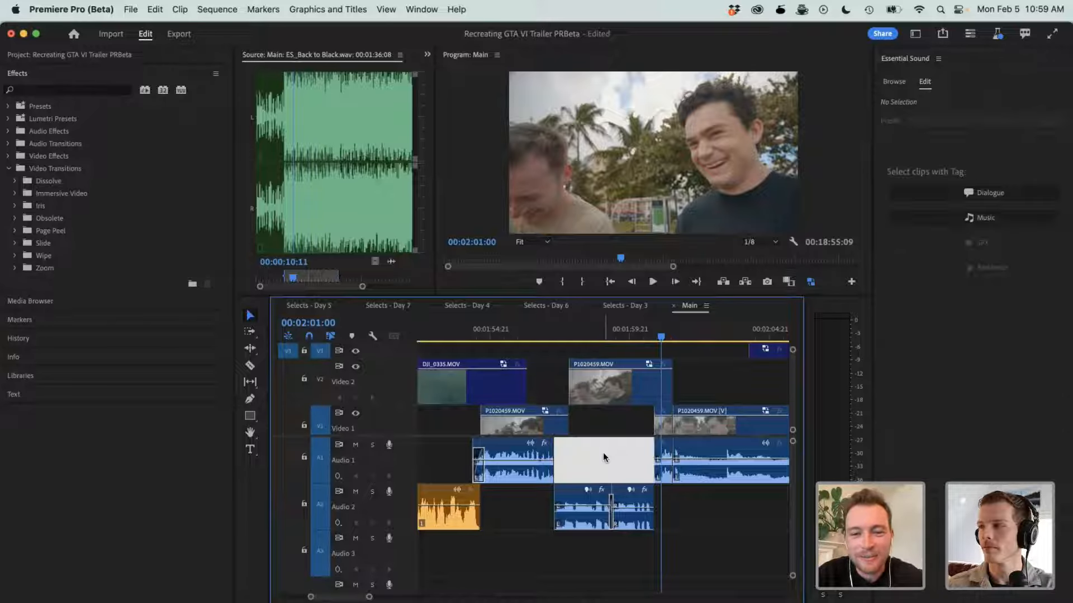
- Check the following shots of the Main sequence at 00:02:02:02 and 00:02:11:03, ending on the Rockstar Games Presents title at 00:02:14:17
{"action": "key", "text": "minus"}
{"action": "key", "text": "minus"}
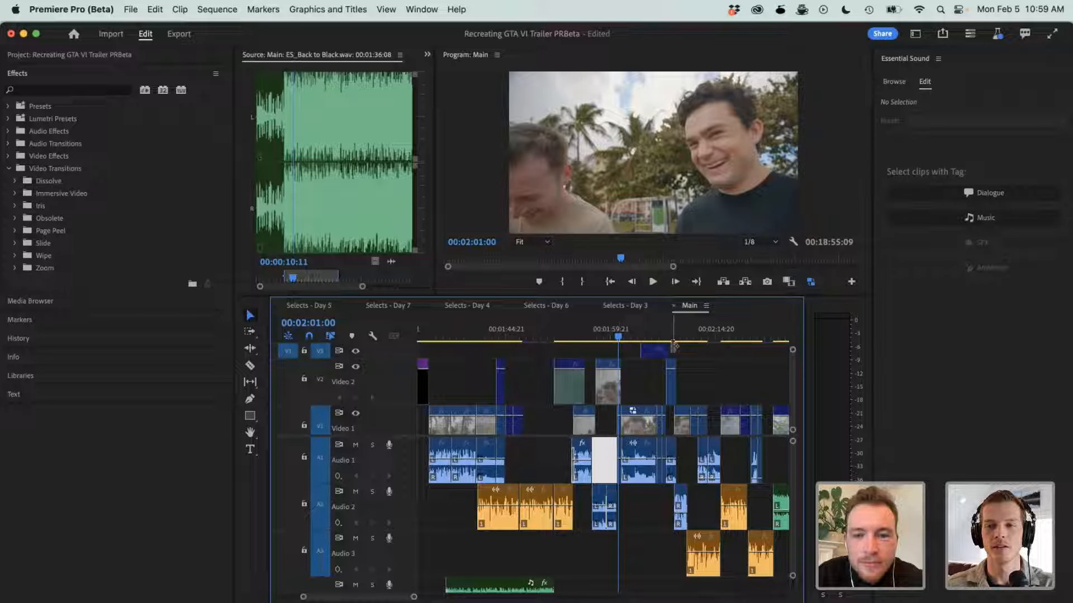
{"action": "key", "text": "minus"}
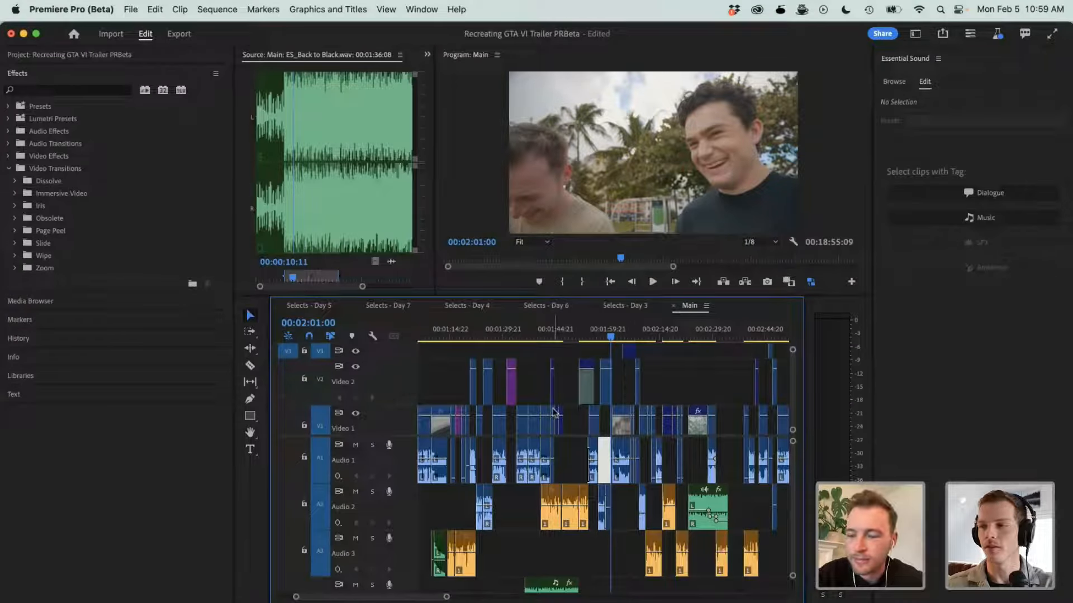
{"action": "left_click", "coordinate": [615, 336]}
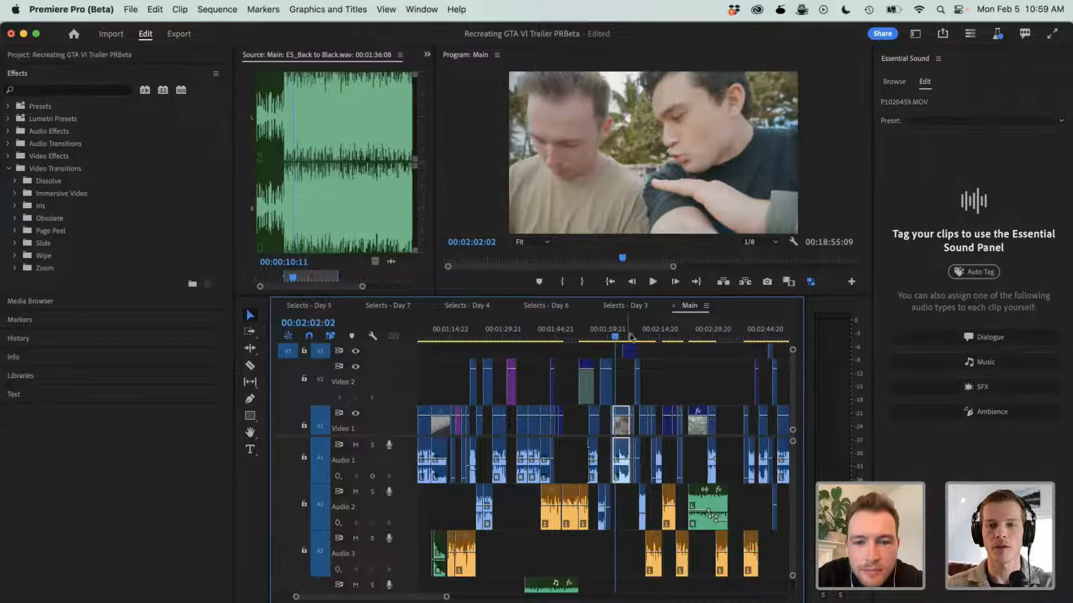
{"action": "left_click", "coordinate": [646, 337]}
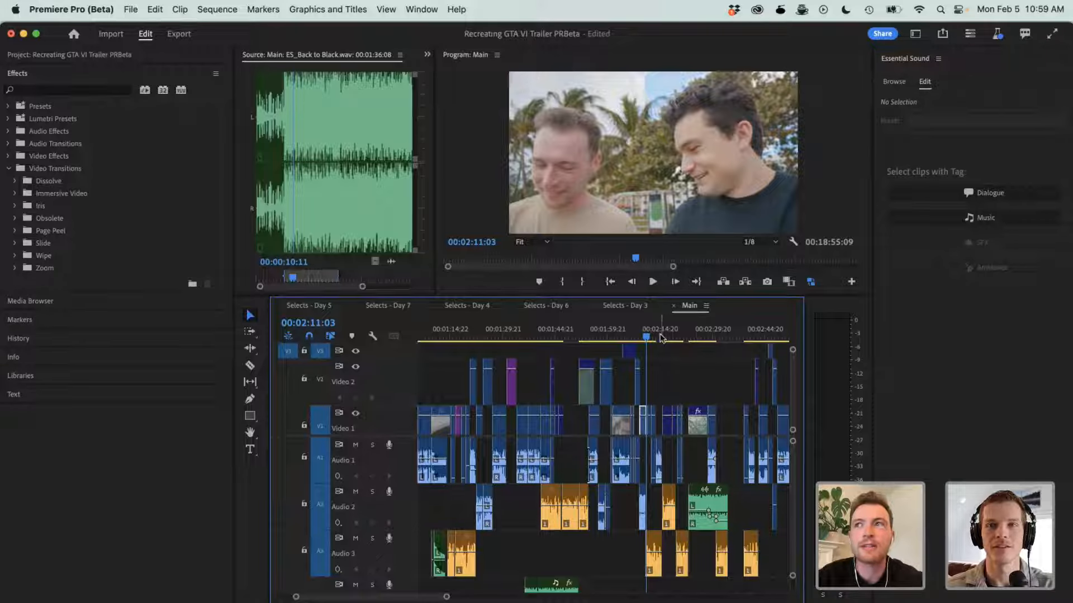
{"action": "left_click", "coordinate": [660, 337]}
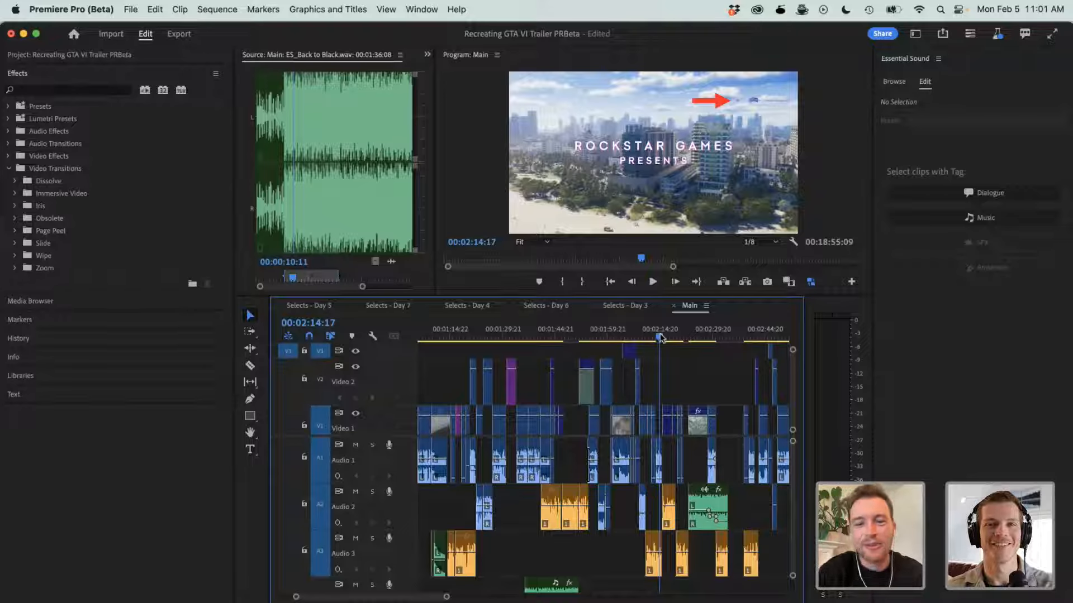
- Toggle the system sound mute on and off, and move the playhead back to the P1020453.MOV sky shot at 00:02:12:13
{"action": "scroll", "coordinate": [661, 337], "scroll_direction": "up", "scroll_amount": 4, "text": "alt"}
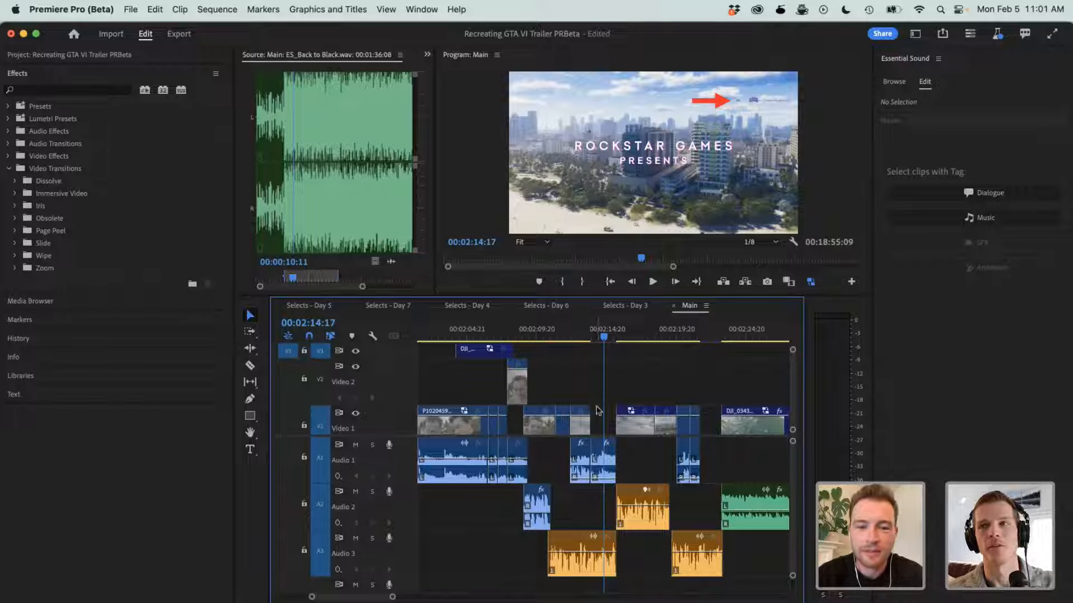
{"action": "key", "text": "XF86AudioMute"}
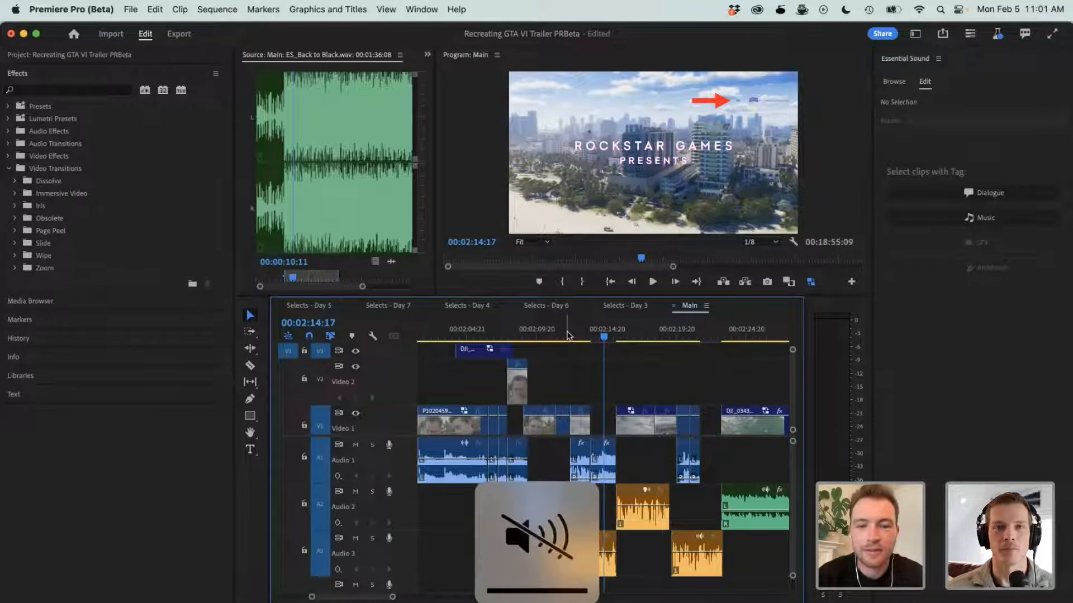
{"action": "key", "text": "XF86AudioMute"}
{"action": "left_click_drag", "start_coordinate": [568, 335], "coordinate": [573, 336]}
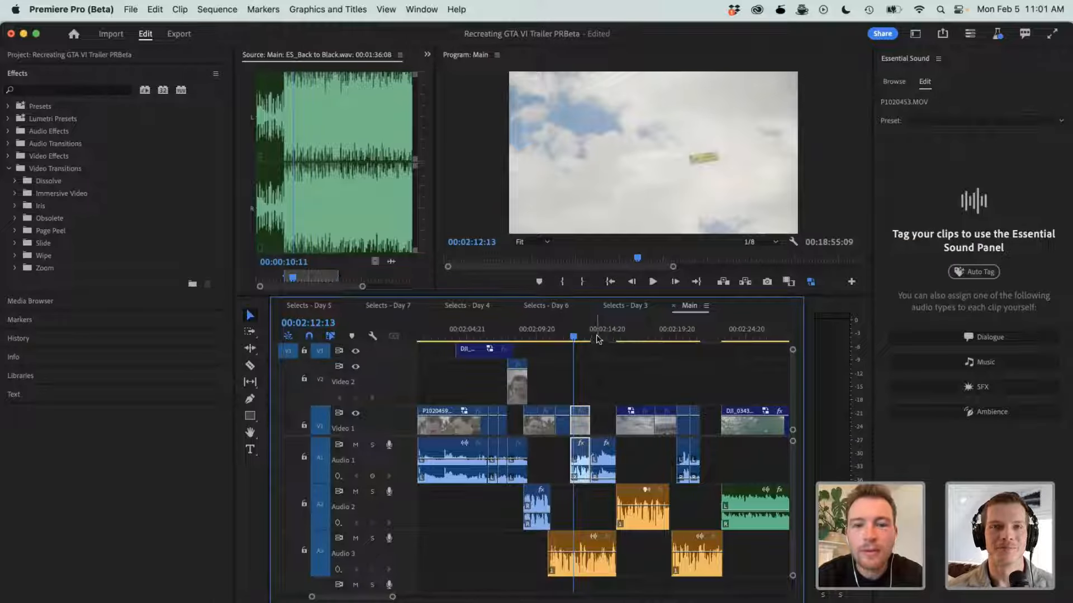
- Show the Effect Controls and the effects badge options of the P1020453.MOV audio clip on Audio 1, and dismiss the options unchanged
{"action": "key", "text": "minus"}
{"action": "key", "text": "minus"}
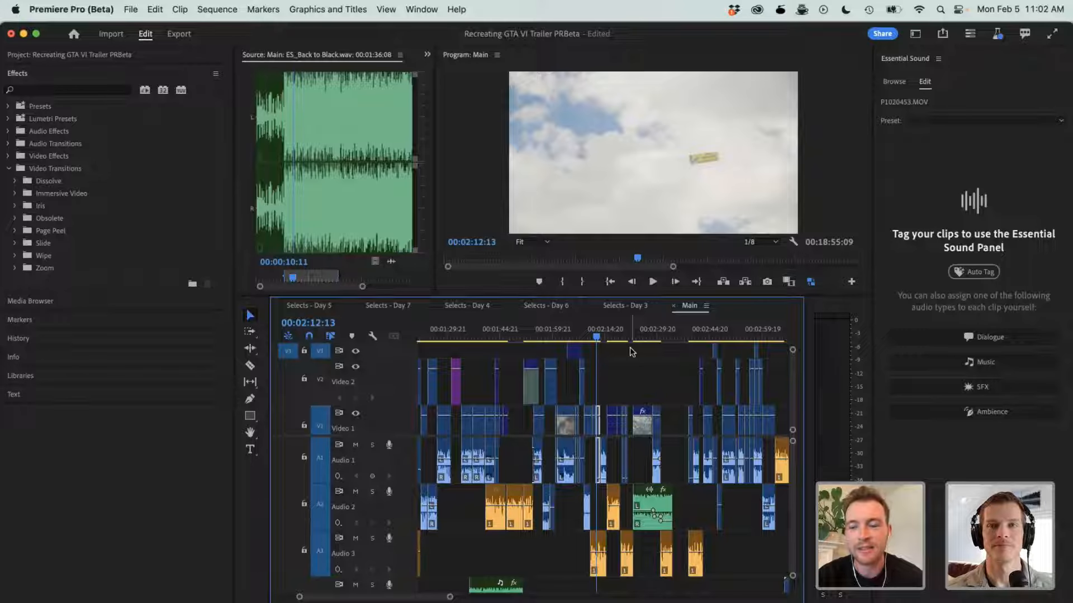
{"action": "key", "text": "equal"}
{"action": "key", "text": "equal"}
{"action": "key", "text": "equal"}
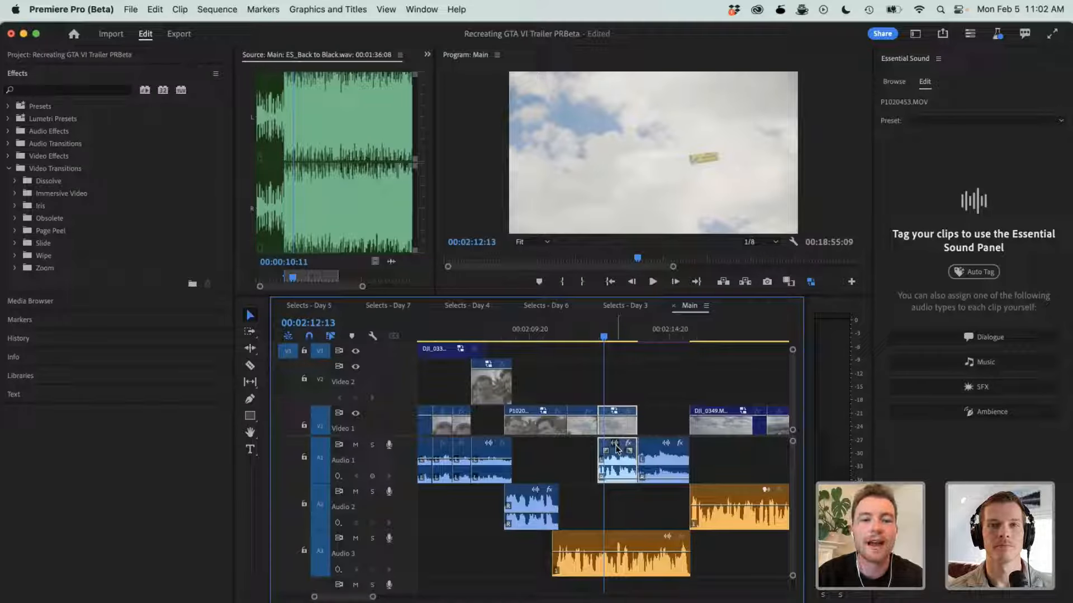
{"action": "key", "text": "equal"}
{"action": "key", "text": "equal"}
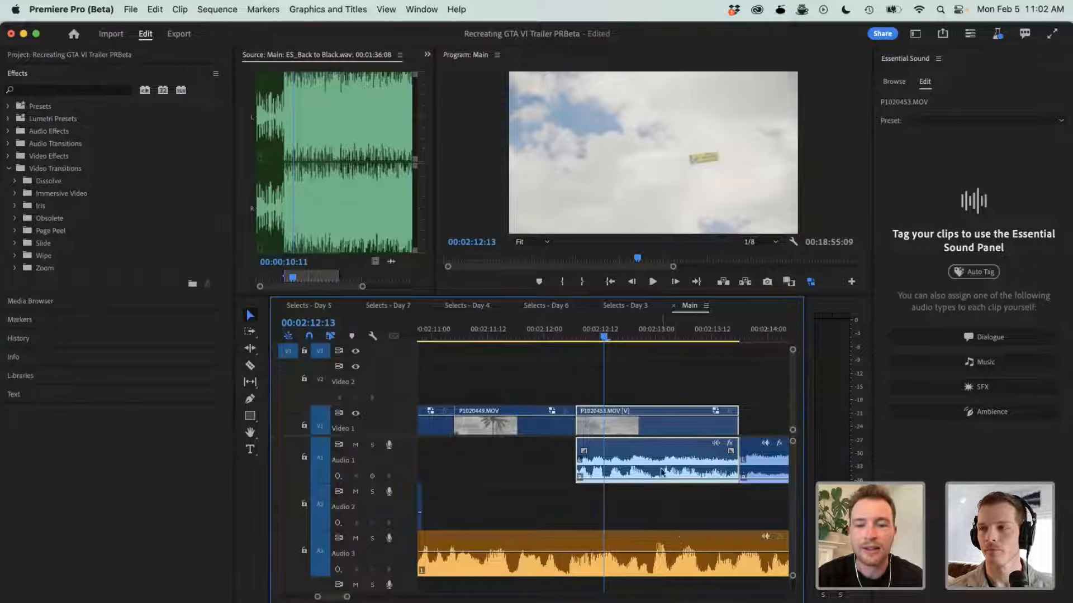
{"action": "left_click", "coordinate": [730, 445]}
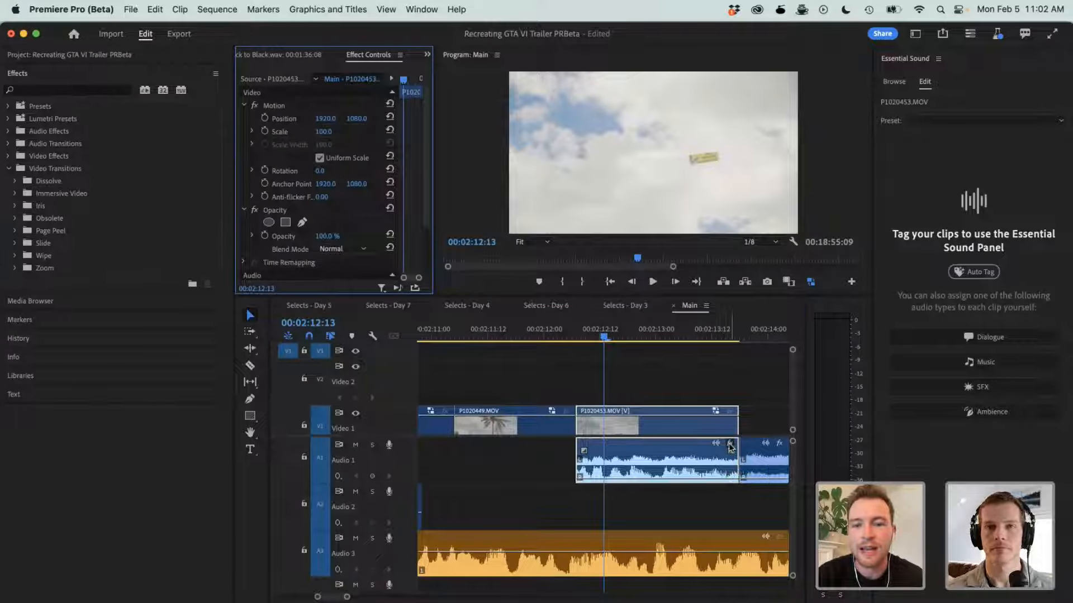
{"action": "right_click", "coordinate": [730, 446]}
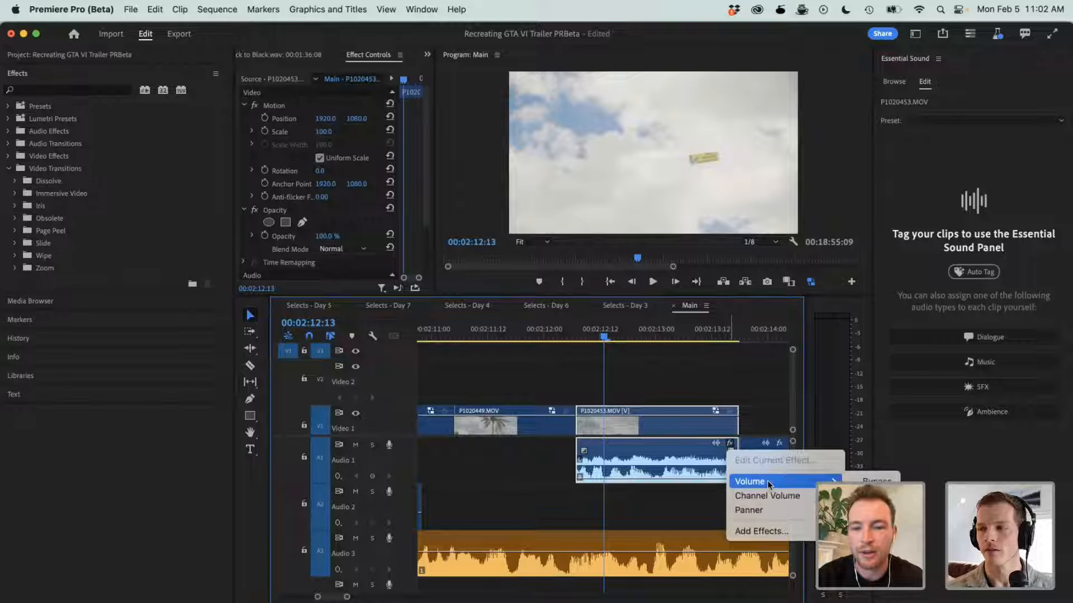
{"action": "left_click", "coordinate": [663, 491]}
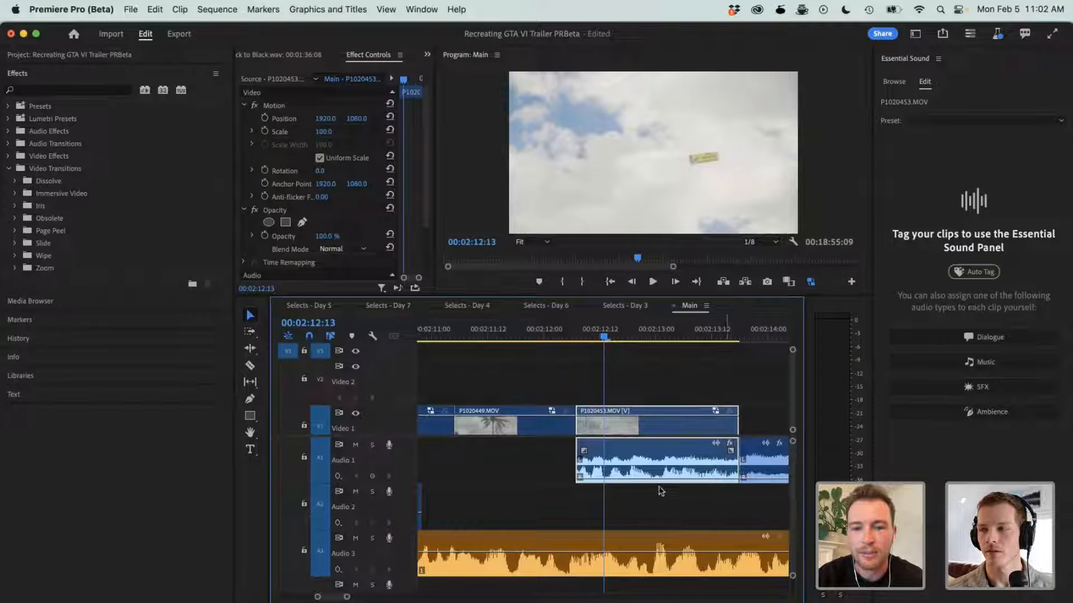
- Look over the clip layout of the Main sequence from 00:02:12:13 through the leftover voice-over clips at its end
{"action": "key", "text": "minus"}
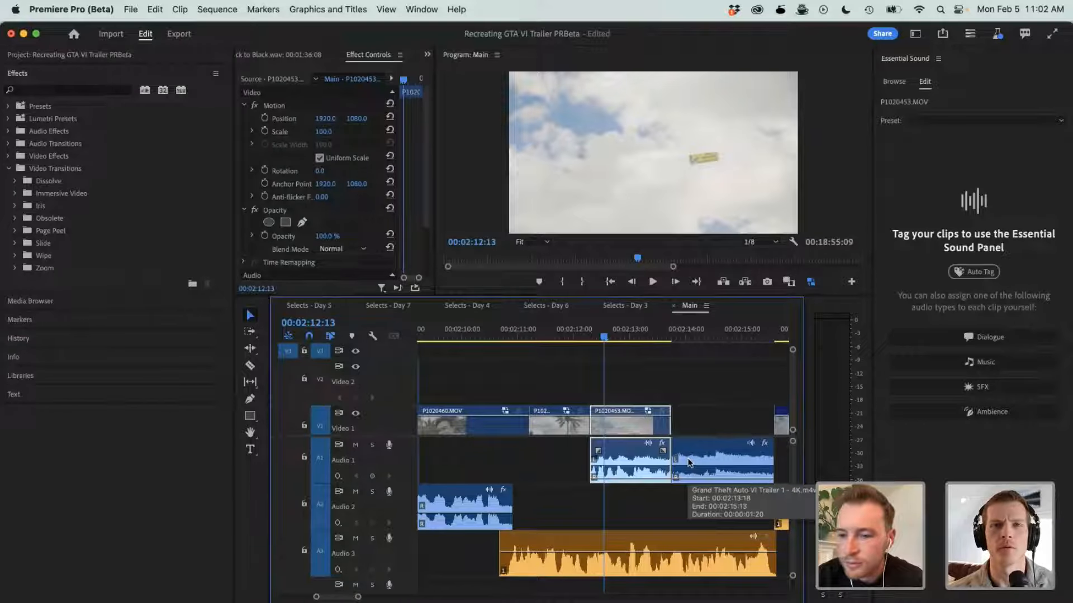
{"action": "key", "text": "minus"}
{"action": "key", "text": "minus"}
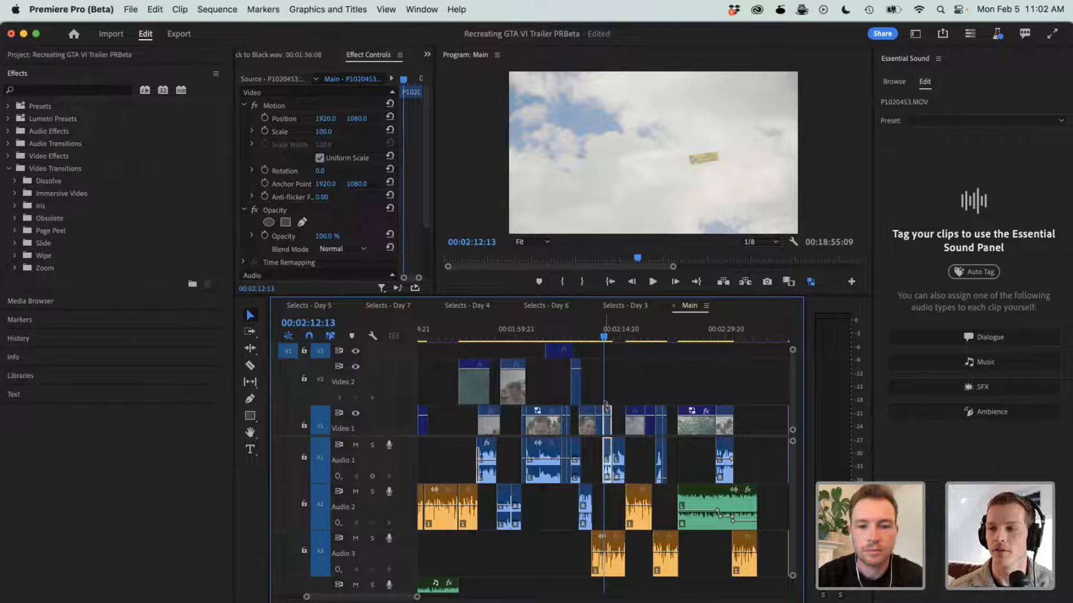
{"action": "key", "text": "minus"}
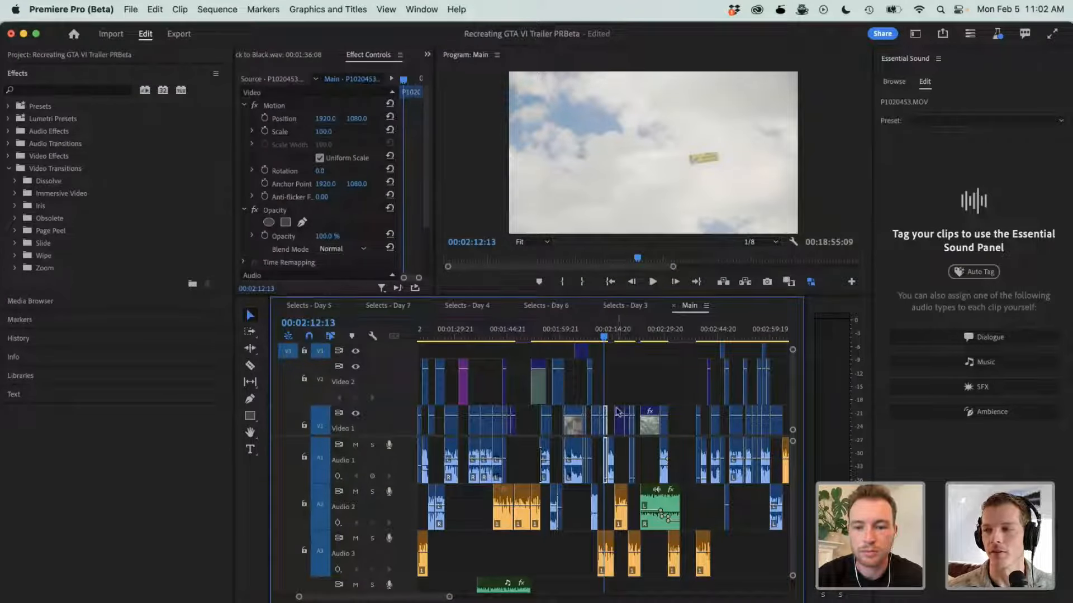
{"action": "scroll", "coordinate": [621, 406], "scroll_direction": "right", "scroll_amount": 5}
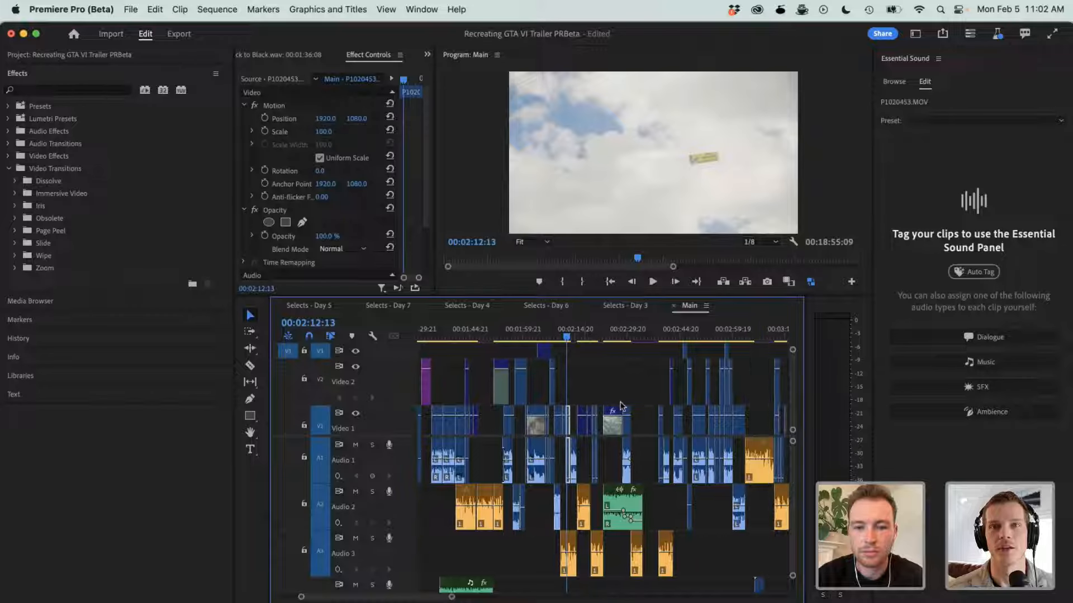
{"action": "scroll", "coordinate": [621, 406], "scroll_direction": "right", "scroll_amount": 2}
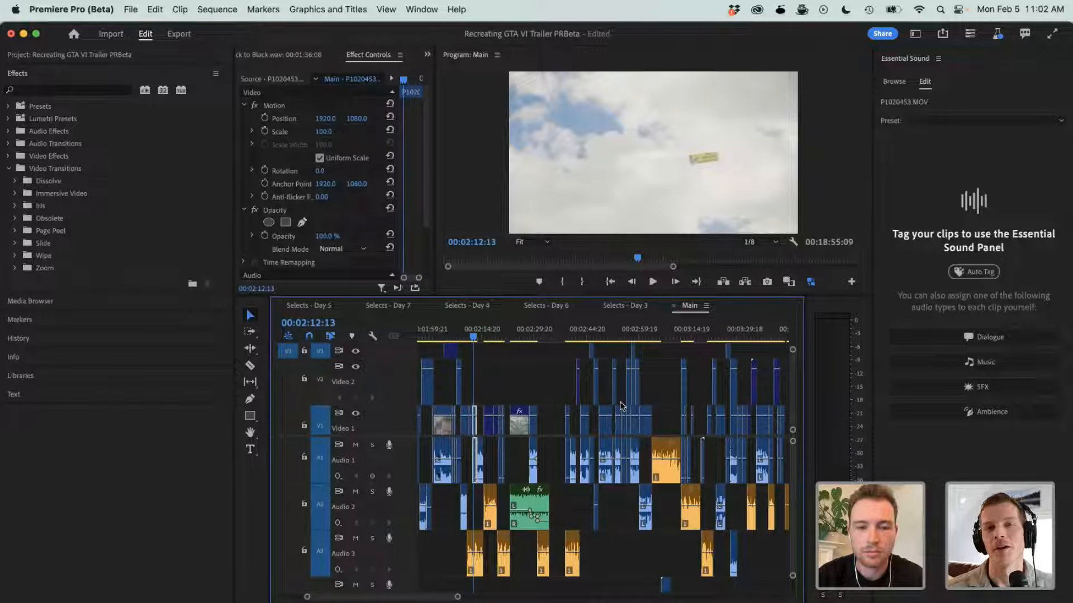
{"action": "scroll", "coordinate": [621, 406], "scroll_direction": "right", "scroll_amount": 3}
{"action": "scroll", "coordinate": [621, 406], "scroll_direction": "left", "scroll_amount": 2}
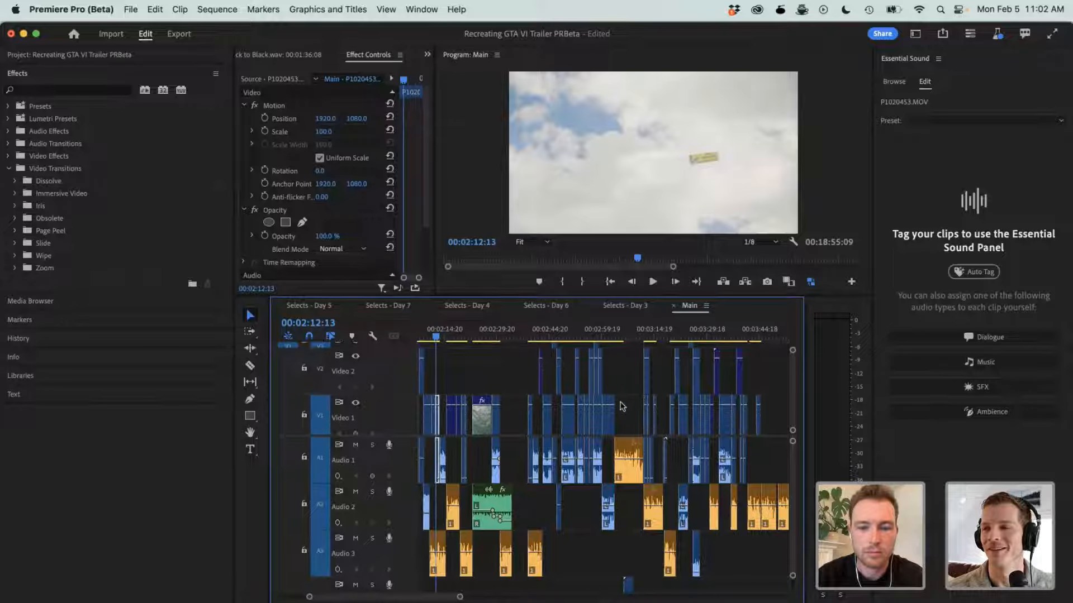
{"action": "scroll", "coordinate": [621, 406], "scroll_direction": "down", "scroll_amount": 1}
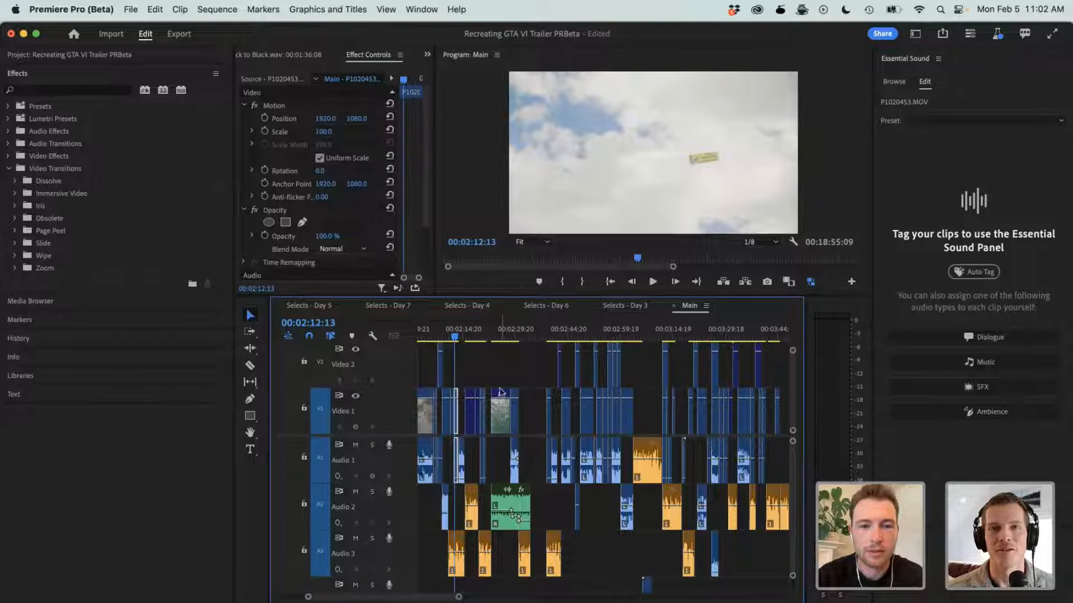
{"action": "scroll", "coordinate": [550, 366], "scroll_direction": "right", "scroll_amount": 3}
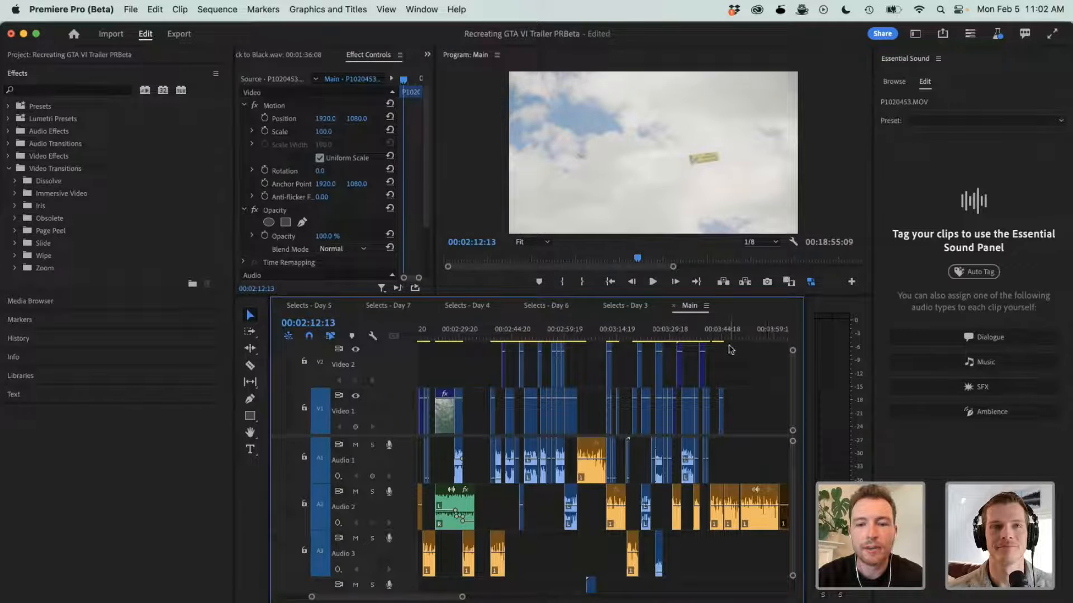
{"action": "scroll", "coordinate": [753, 396], "scroll_direction": "down", "scroll_amount": 3}
{"action": "scroll", "coordinate": [753, 396], "scroll_direction": "down", "scroll_amount": 5}
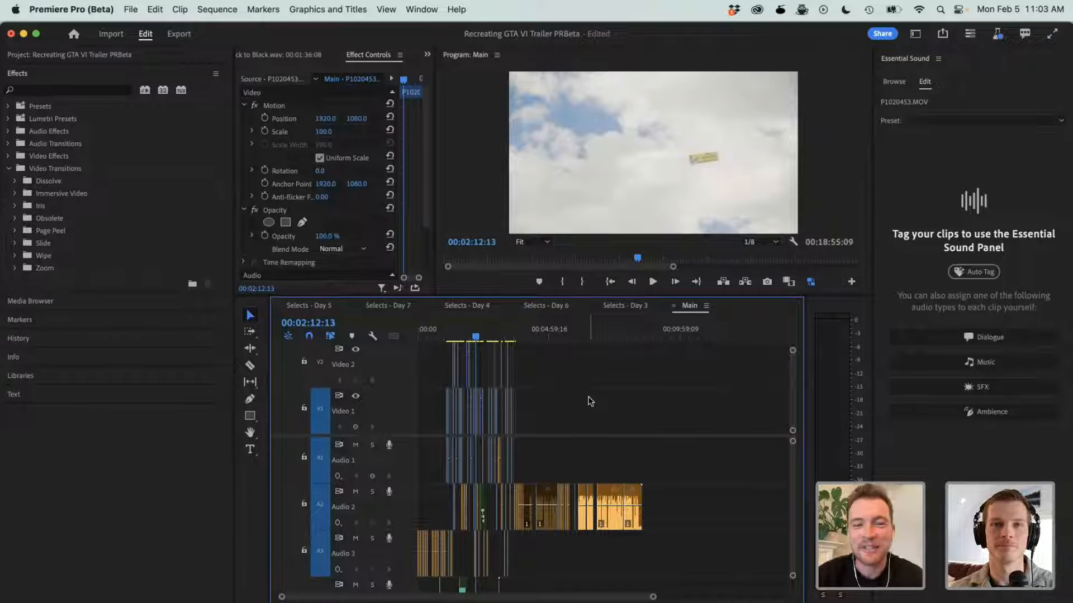
- Play the night street ending of the Main sequence from shortly before 00:03:42:10, viewing it full screen and returning to the workspace around 00:04:00:03
{"action": "key", "text": "="}
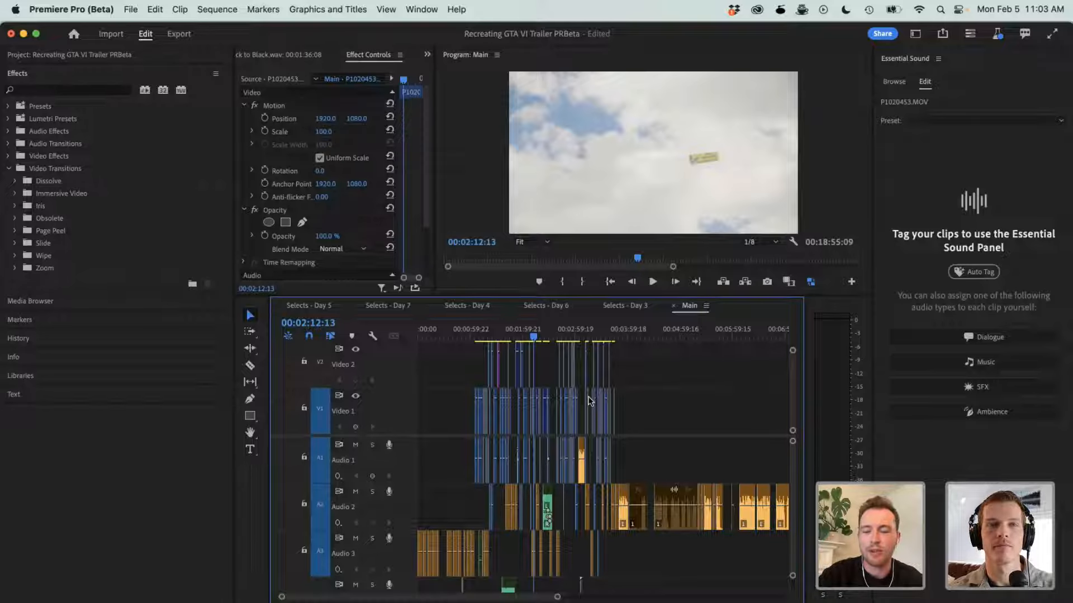
{"action": "scroll", "coordinate": [590, 400], "scroll_direction": "up", "scroll_amount": 8}
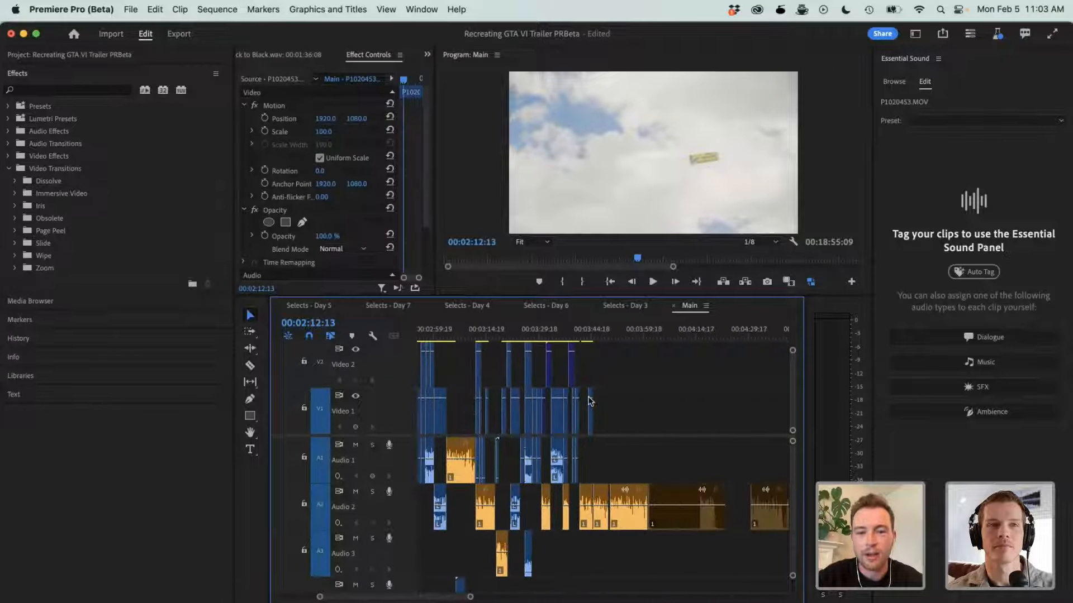
{"action": "left_click", "coordinate": [590, 331]}
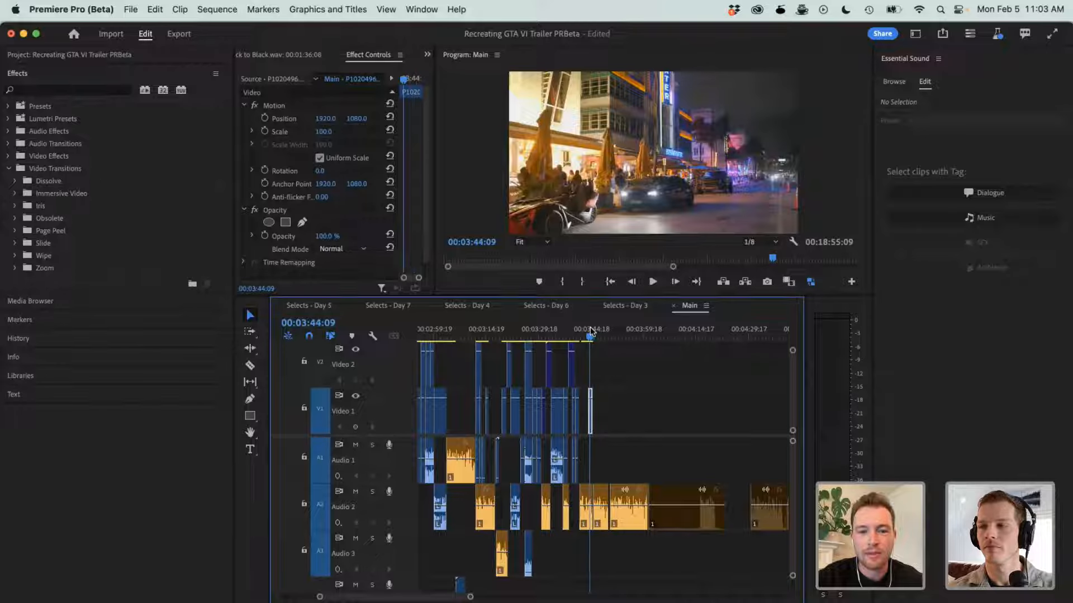
{"action": "key", "text": "j"}
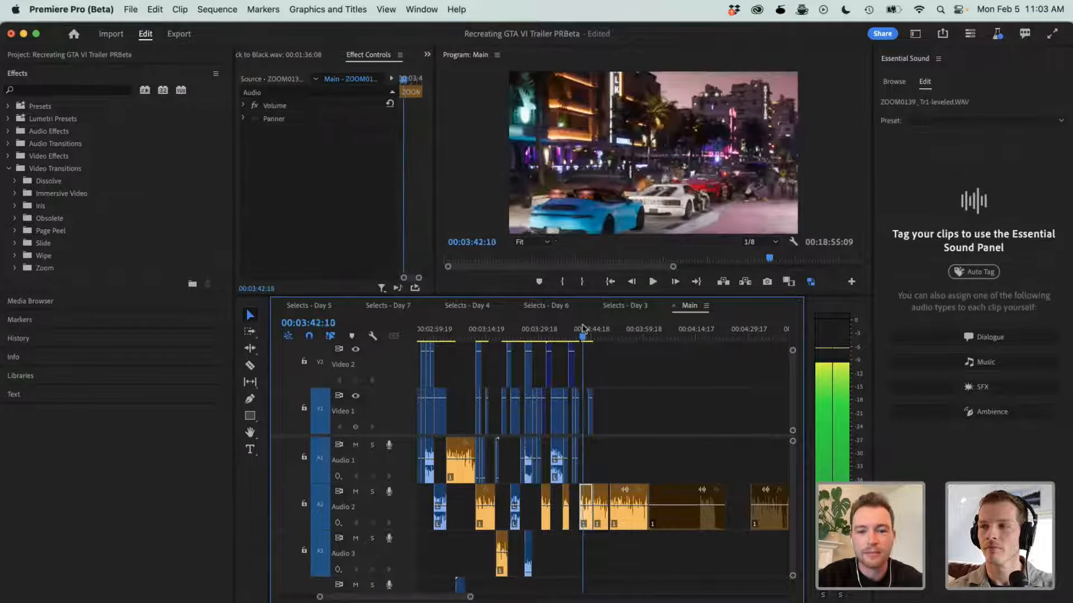
{"action": "left_click_drag", "start_coordinate": [582, 329], "coordinate": [579, 329]}
{"action": "key", "text": "space"}
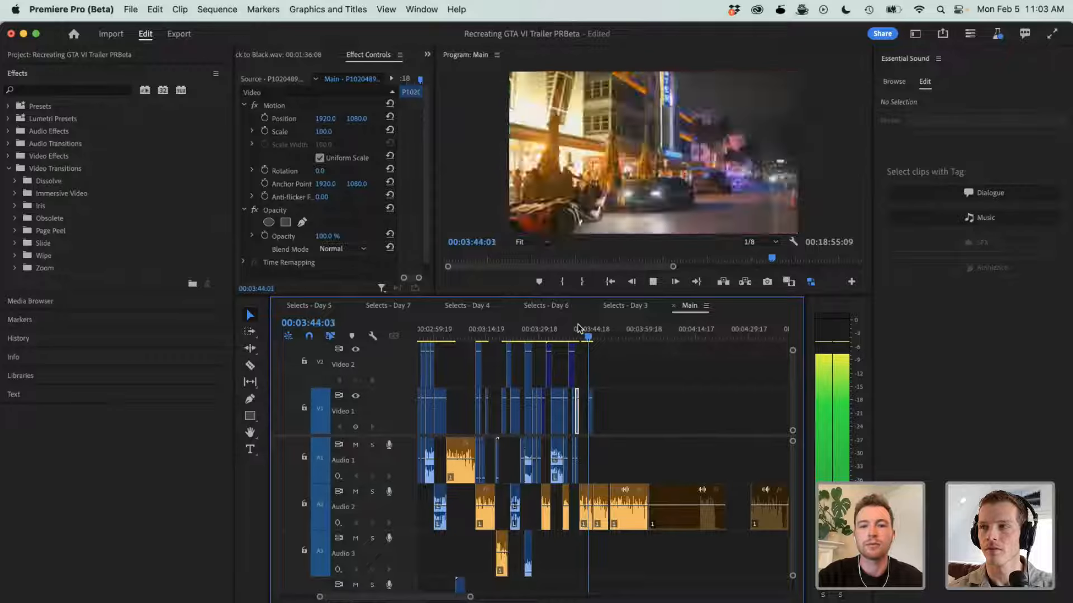
{"action": "key", "text": "ctrl+grave"}
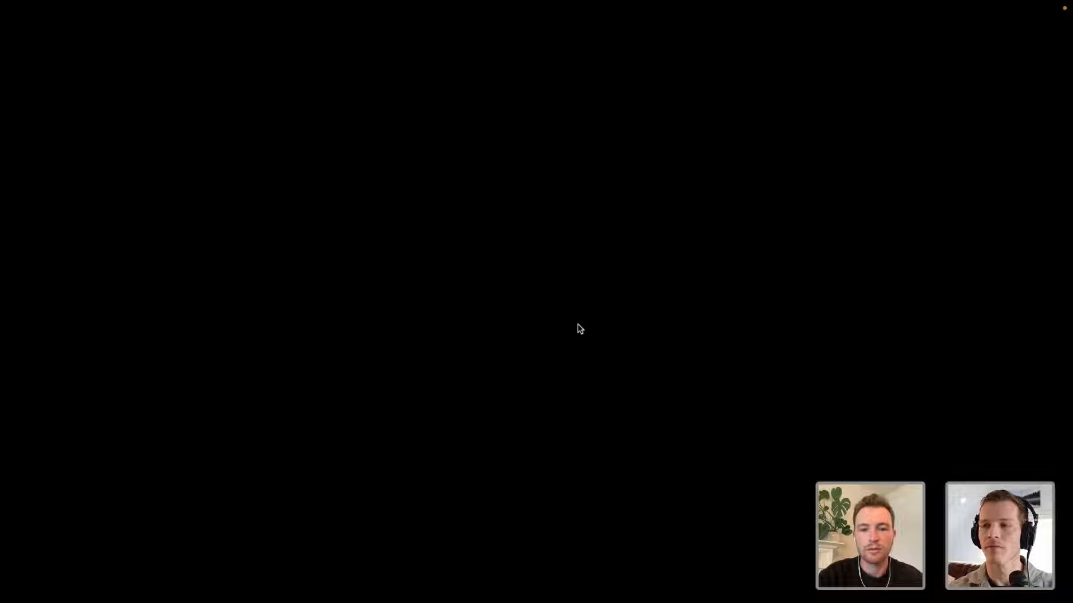
{"action": "key", "text": "ctrl+grave"}
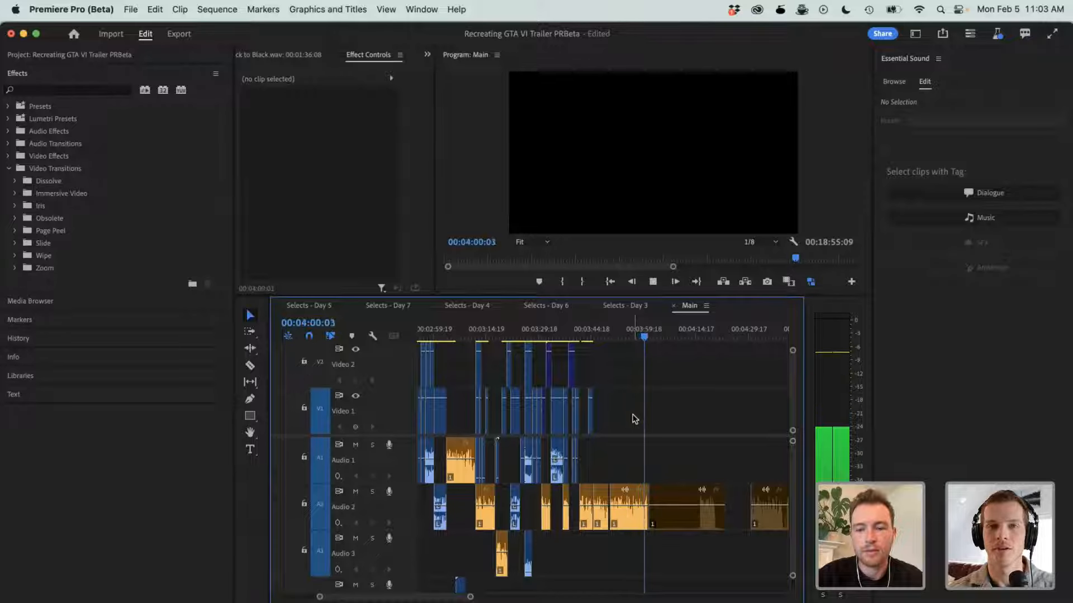
- Stop playback and examine the night street ending and its voice-over clips in the Main sequence between 00:03:43:03 and 00:03:47:14
{"action": "key", "text": "space"}
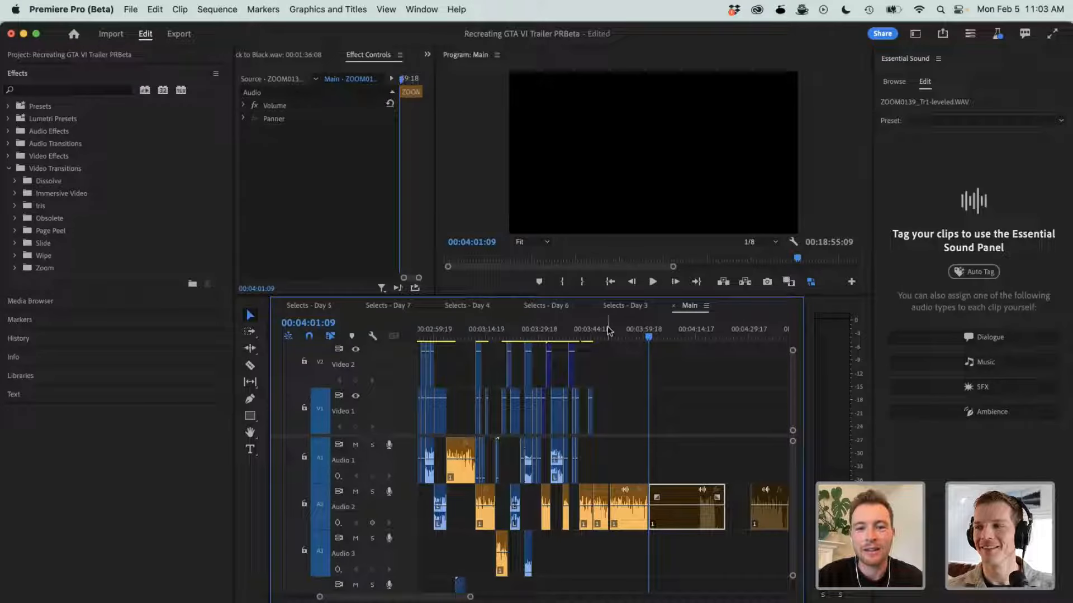
{"action": "left_click_drag", "start_coordinate": [609, 330], "coordinate": [602, 331]}
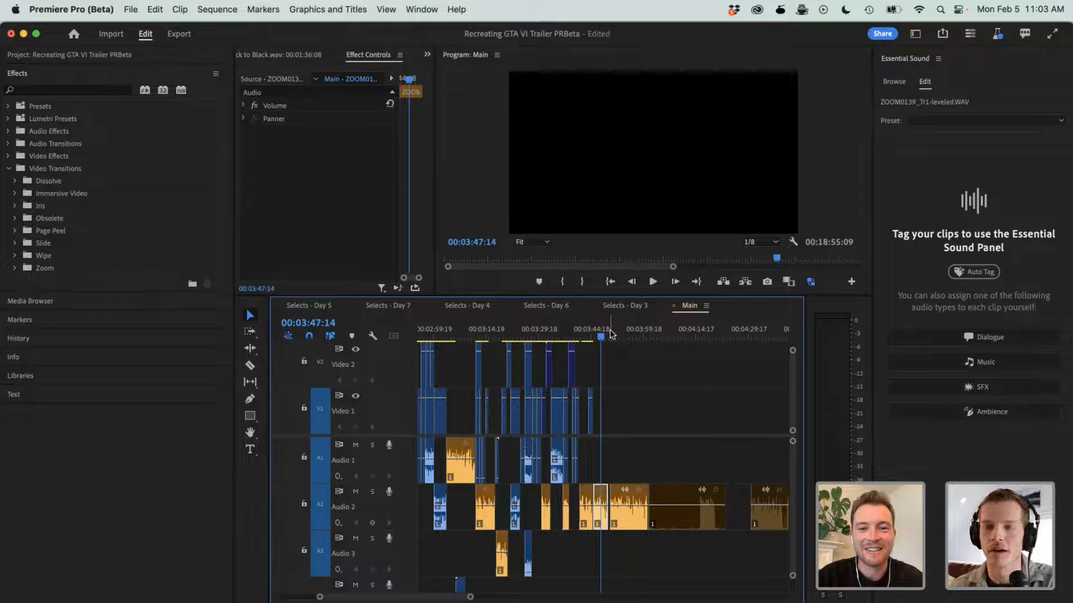
{"action": "left_click", "coordinate": [586, 335]}
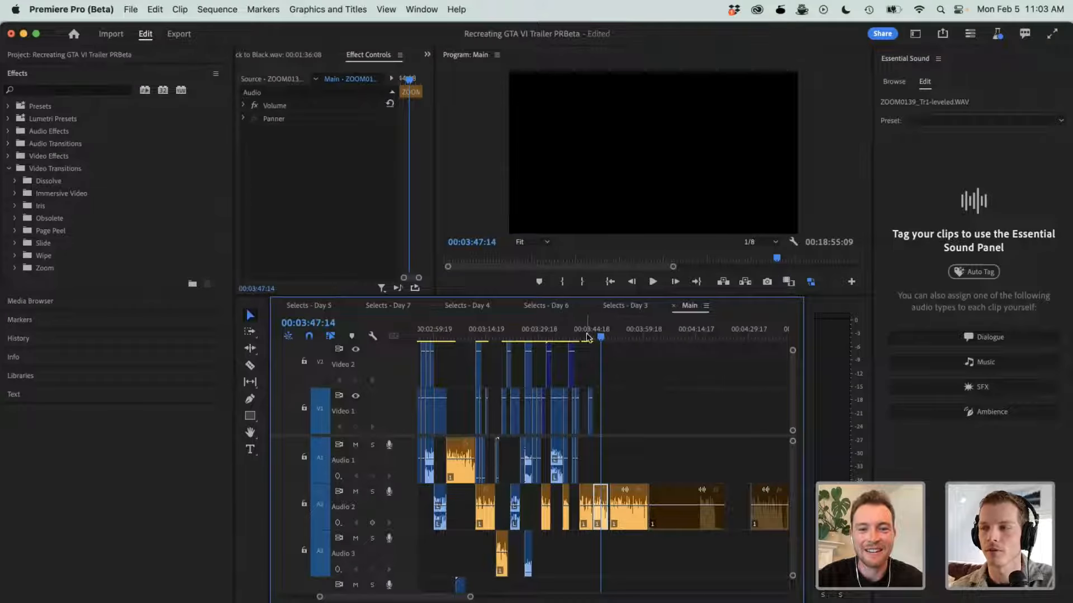
{"action": "key", "text": "equal"}
{"action": "key", "text": "equal"}
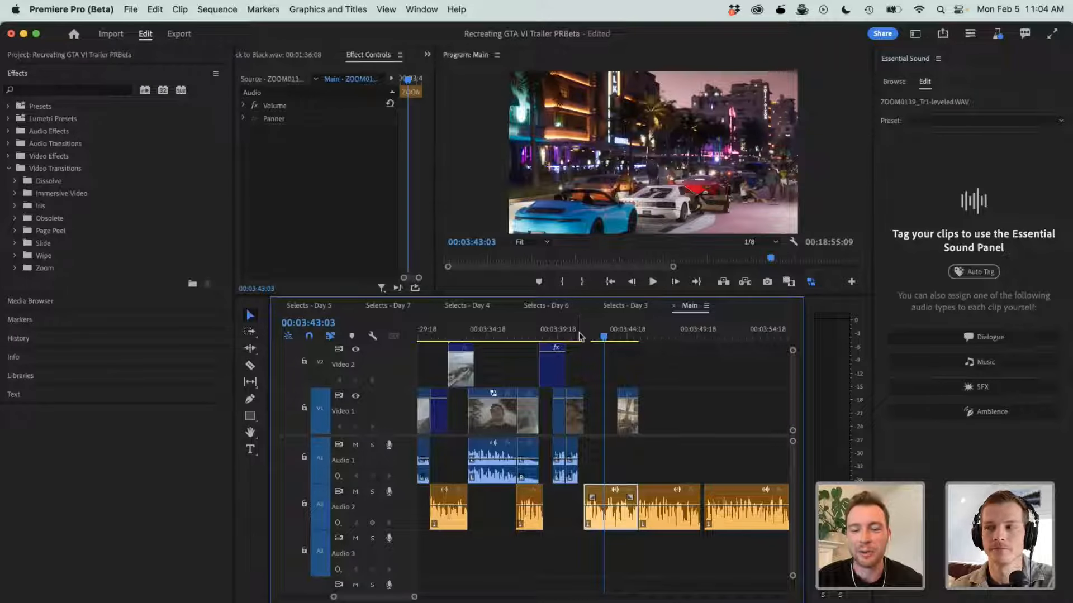
{"action": "left_click_drag", "start_coordinate": [651, 574], "coordinate": [750, 545]}
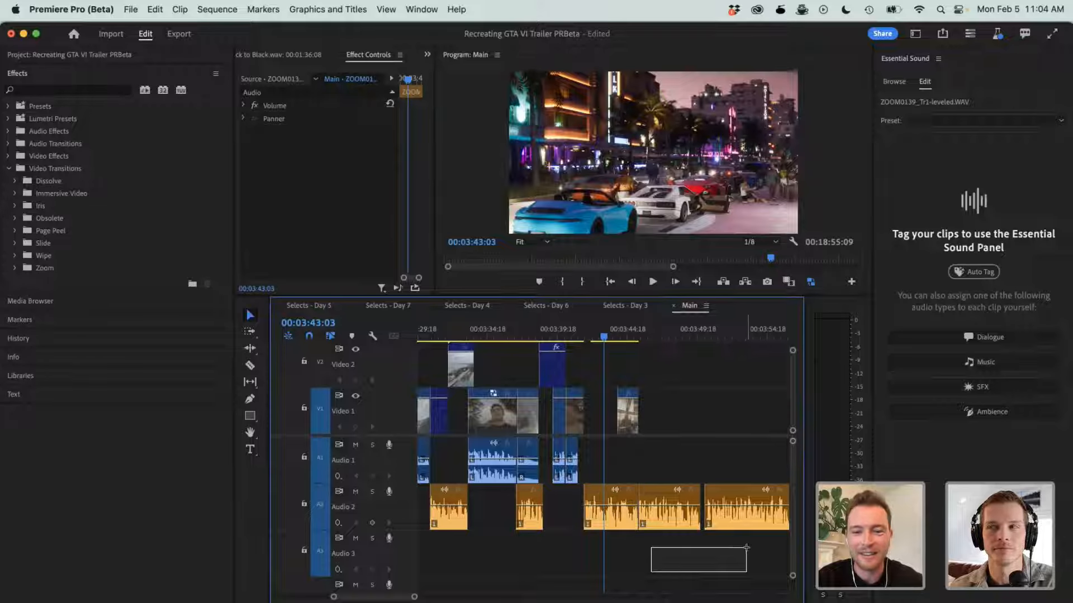
{"action": "left_click", "coordinate": [620, 524]}
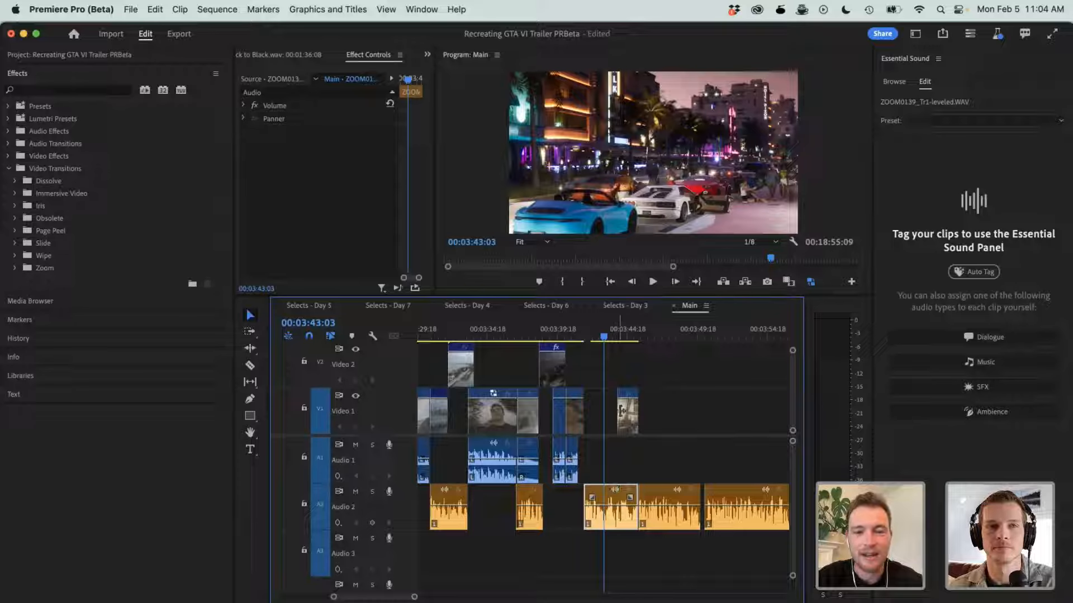
{"action": "left_click", "coordinate": [665, 336]}
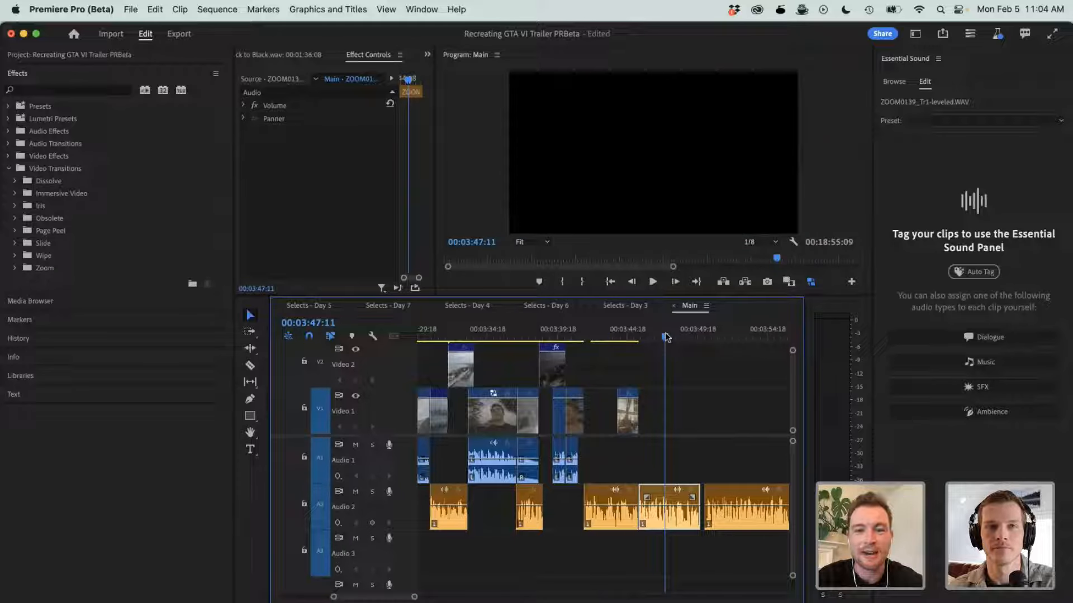
{"action": "key", "text": "minus"}
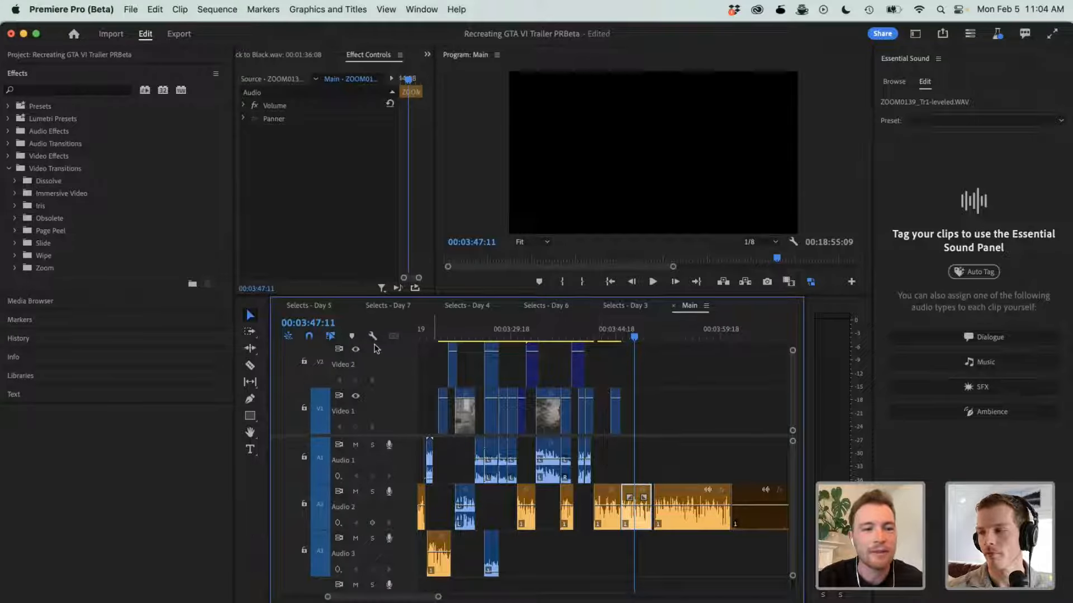
- Look through the Selects - Day 5 sequence and the start of Selects - Day 7, up to the drone shot at 00:01:23:18
{"action": "left_click", "coordinate": [325, 307]}
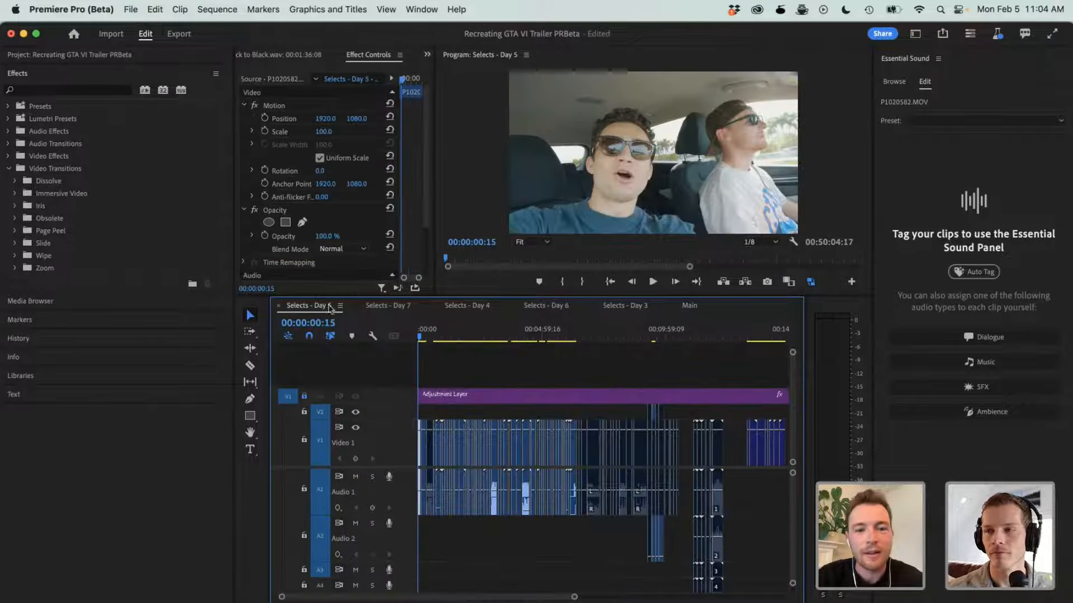
{"action": "left_click", "coordinate": [539, 335]}
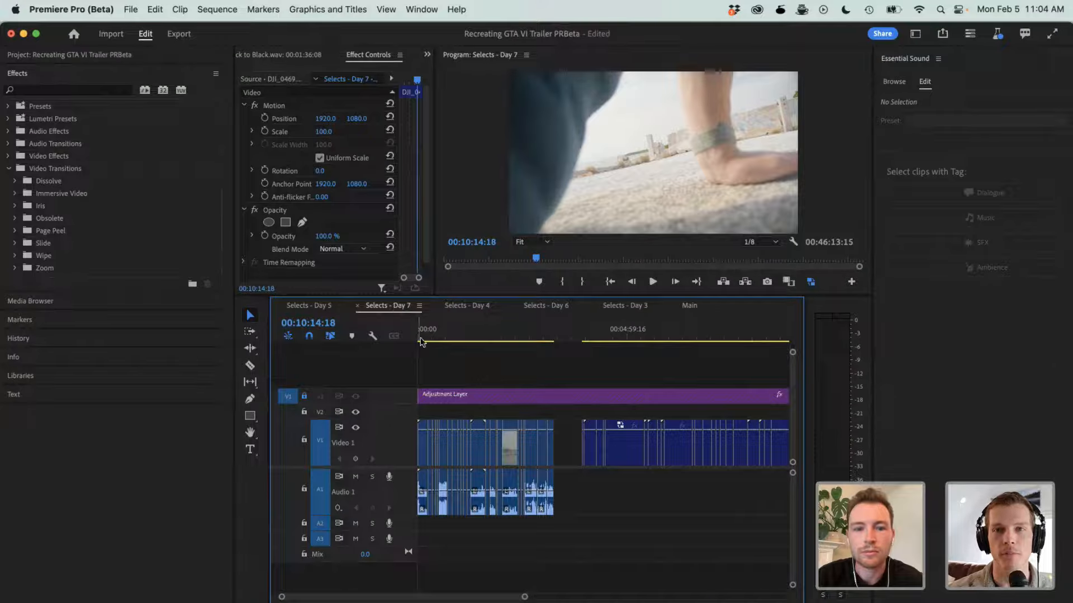
{"action": "left_click", "coordinate": [432, 332]}
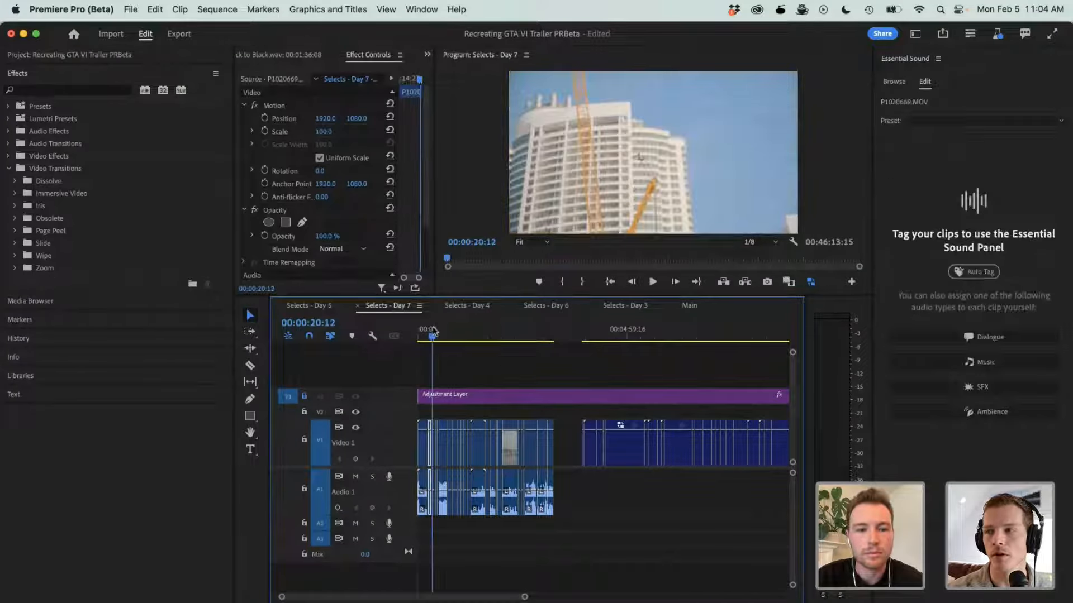
{"action": "left_click", "coordinate": [476, 333]}
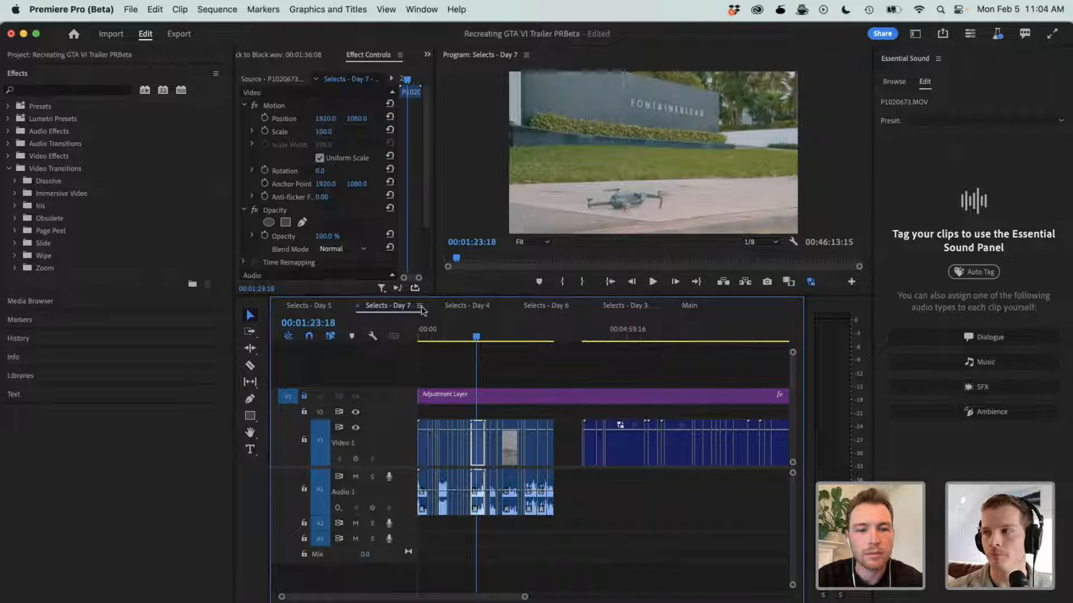
- Skim the early shots of the Selects - Day 4 and Selects - Day 6 sequences, reaching the airboat shot at 00:00:58:08
{"action": "left_click", "coordinate": [465, 307]}
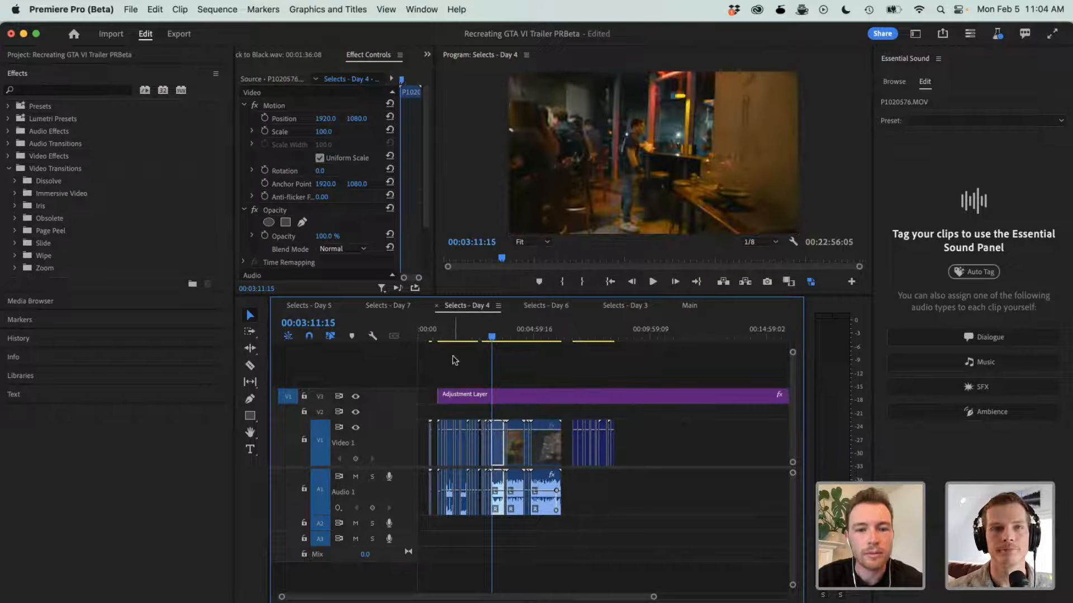
{"action": "left_click", "coordinate": [444, 334]}
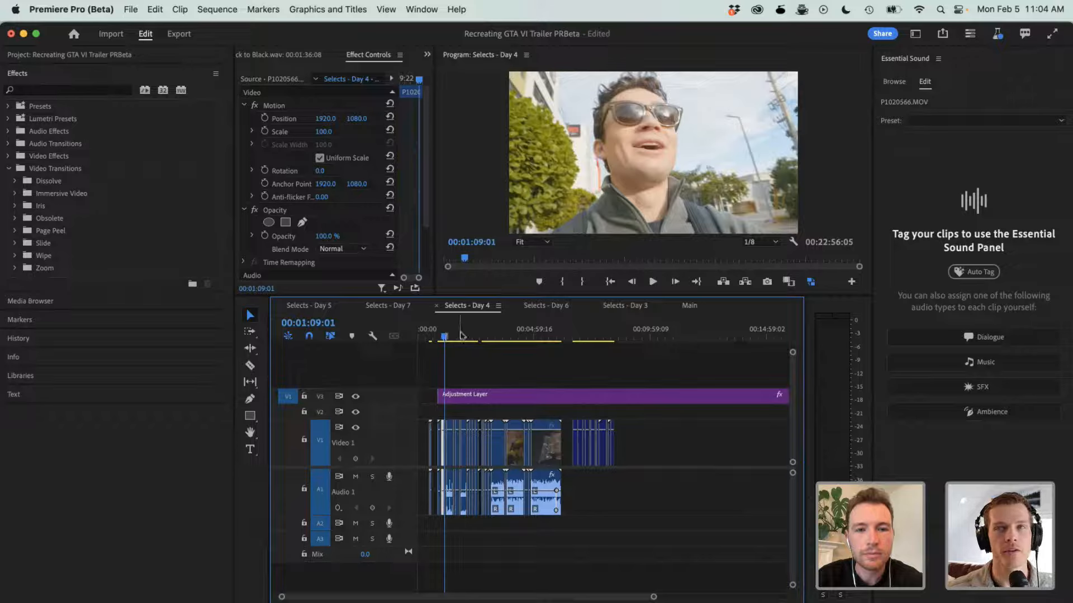
{"action": "left_click", "coordinate": [462, 335]}
{"action": "left_click", "coordinate": [542, 306]}
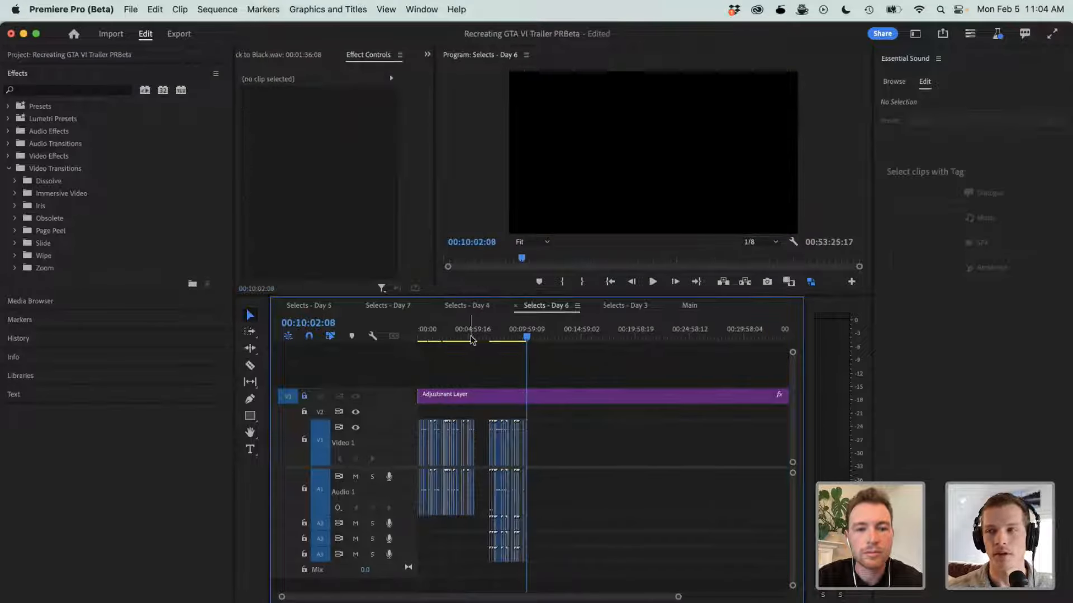
{"action": "left_click", "coordinate": [429, 335]}
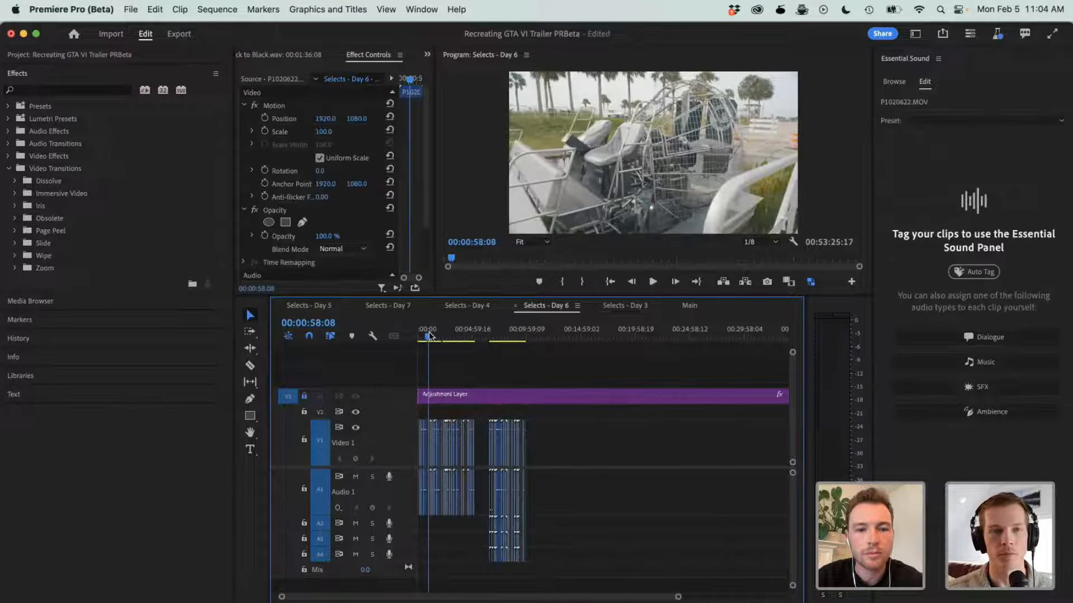
- Open the Selects - Day 3 sequence and skim its night footage between 00:09:07:17 and 00:12:19:19
{"action": "left_click", "coordinate": [614, 306]}
{"action": "left_click", "coordinate": [549, 335]}
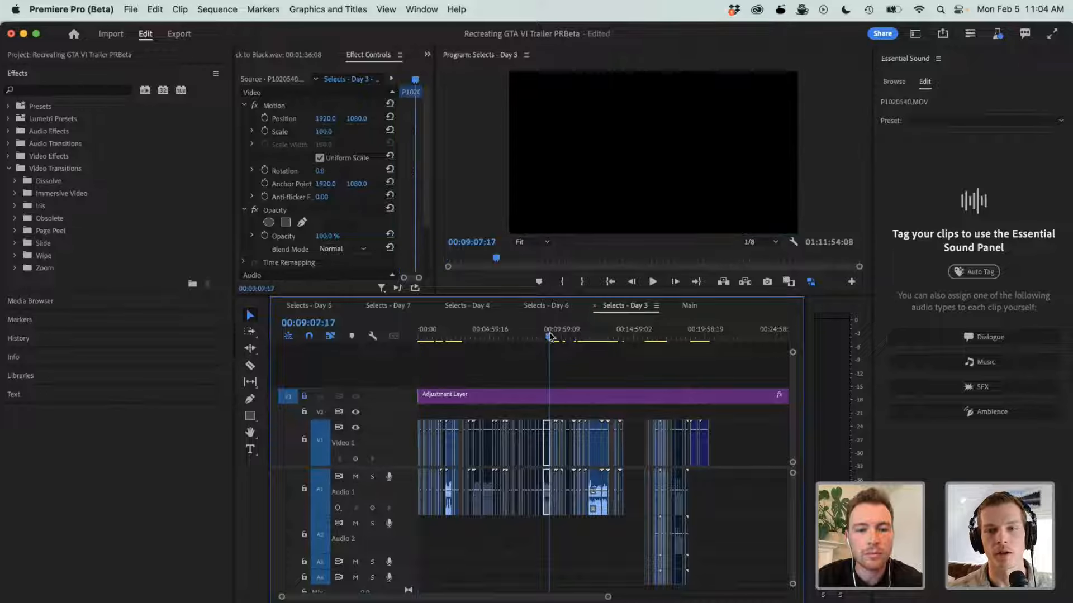
{"action": "left_click", "coordinate": [596, 340]}
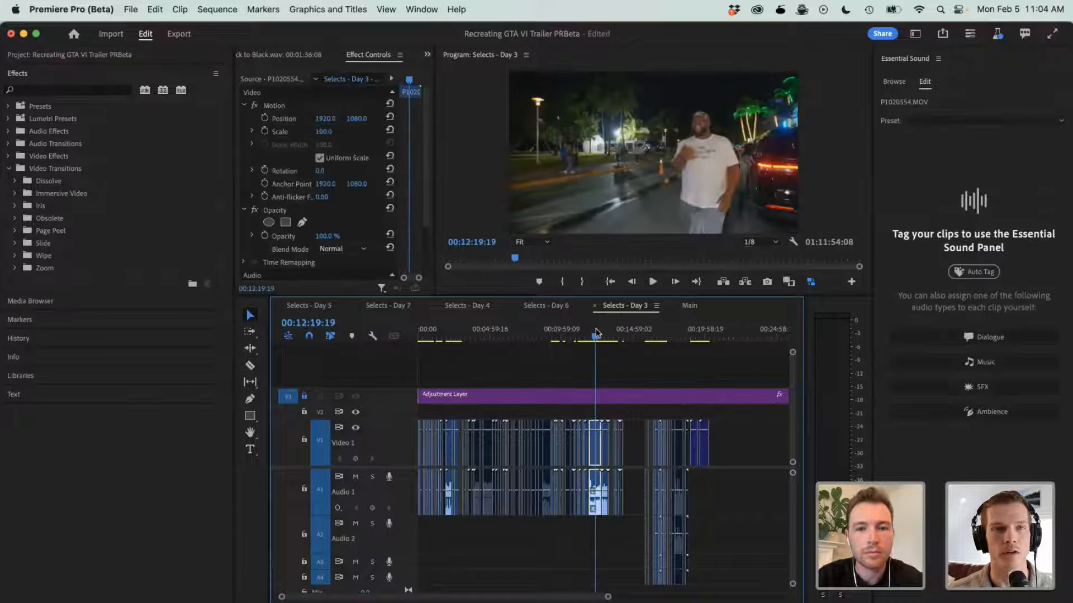
{"action": "left_click", "coordinate": [573, 333]}
{"action": "left_click_drag", "start_coordinate": [574, 330], "coordinate": [557, 333]}
{"action": "key", "text": "="}
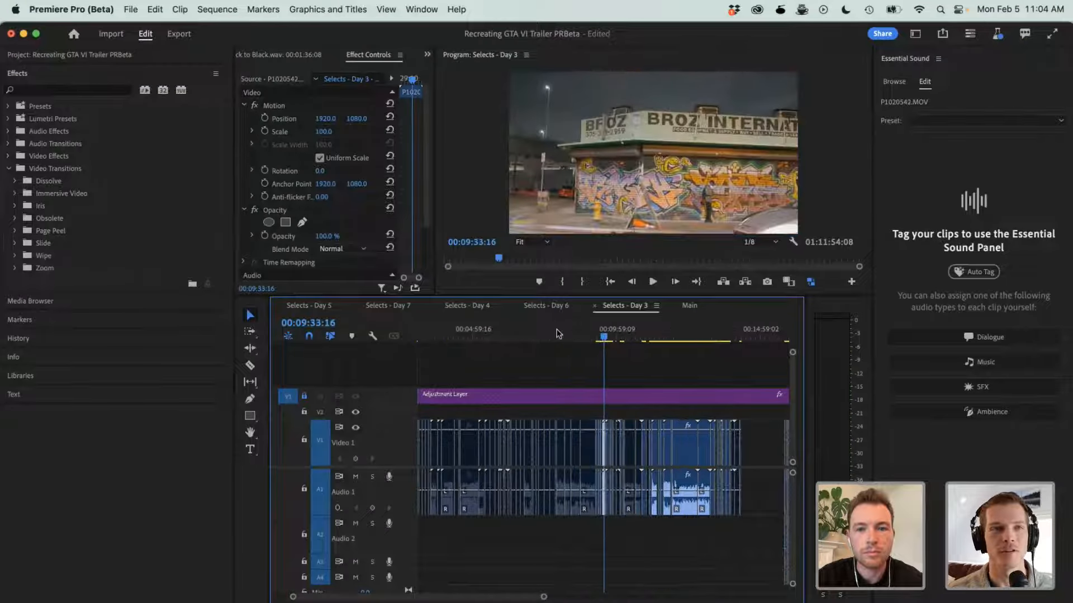
- Find the P1020551.MOV night shot of the Breakwater hotel in Selects - Day 3 and place the playhead at 00:11:08:14
{"action": "left_click", "coordinate": [639, 333]}
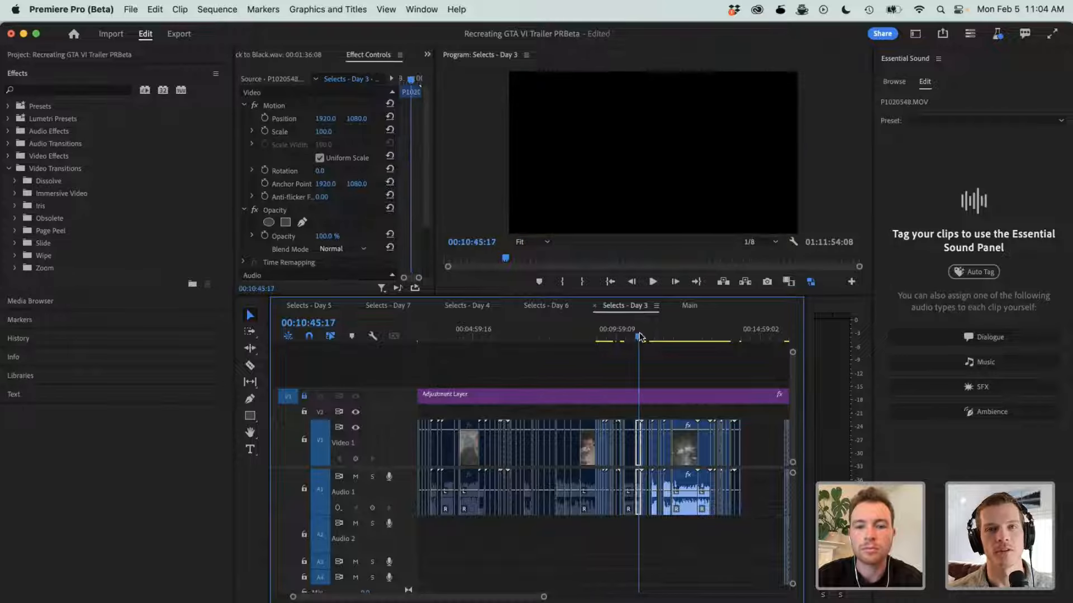
{"action": "key", "text": "="}
{"action": "key", "text": "="}
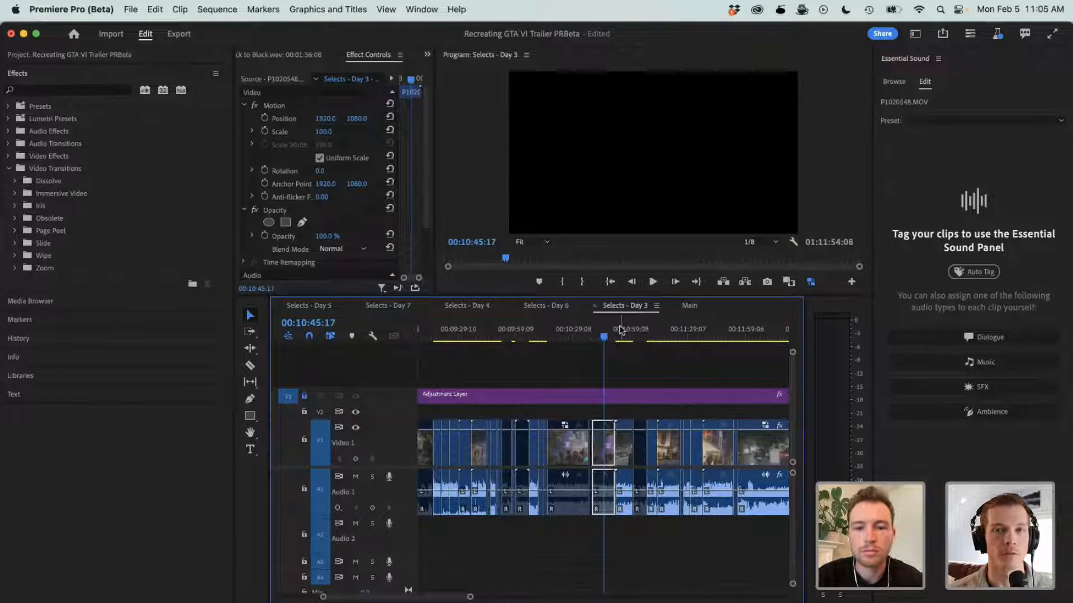
{"action": "left_click", "coordinate": [616, 331]}
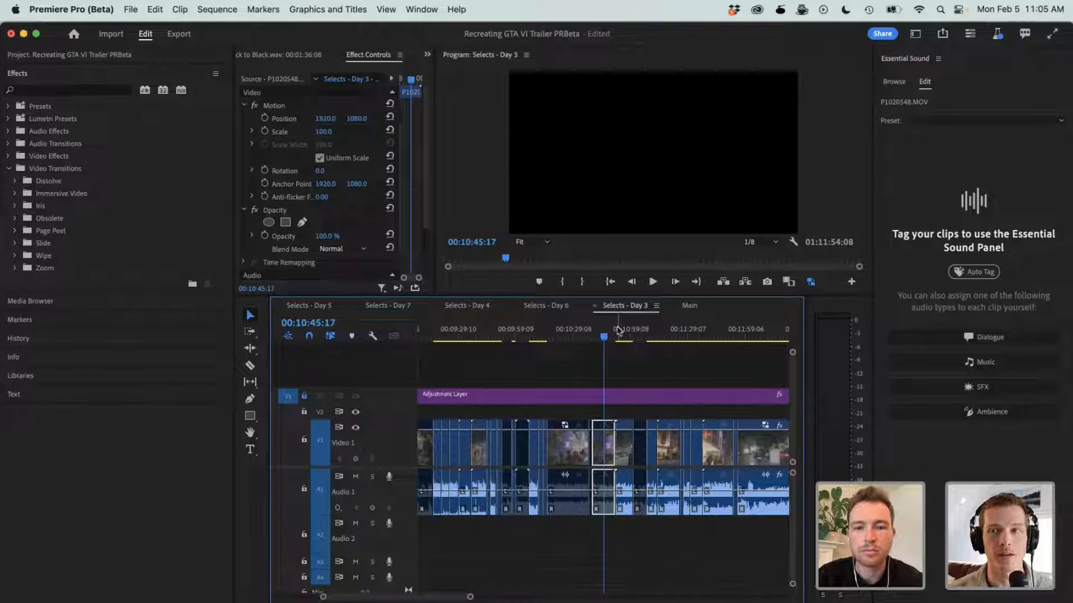
{"action": "left_click", "coordinate": [648, 331]}
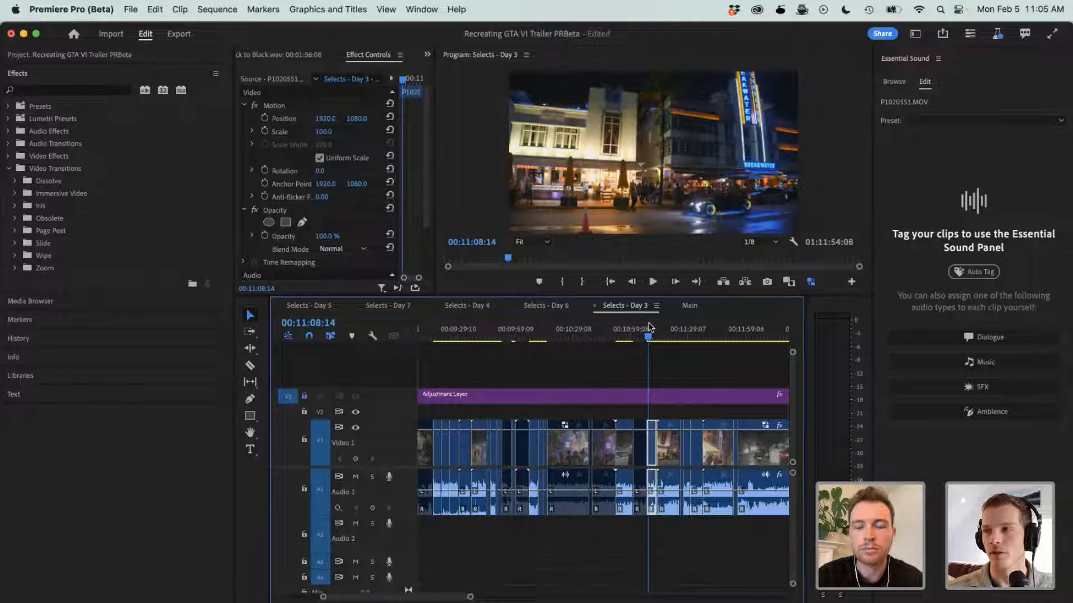
{"action": "key", "text": "="}
- Set the Program monitor's playback resolution to 1/2 and clear the clip selection
{"action": "left_click", "coordinate": [770, 241]}
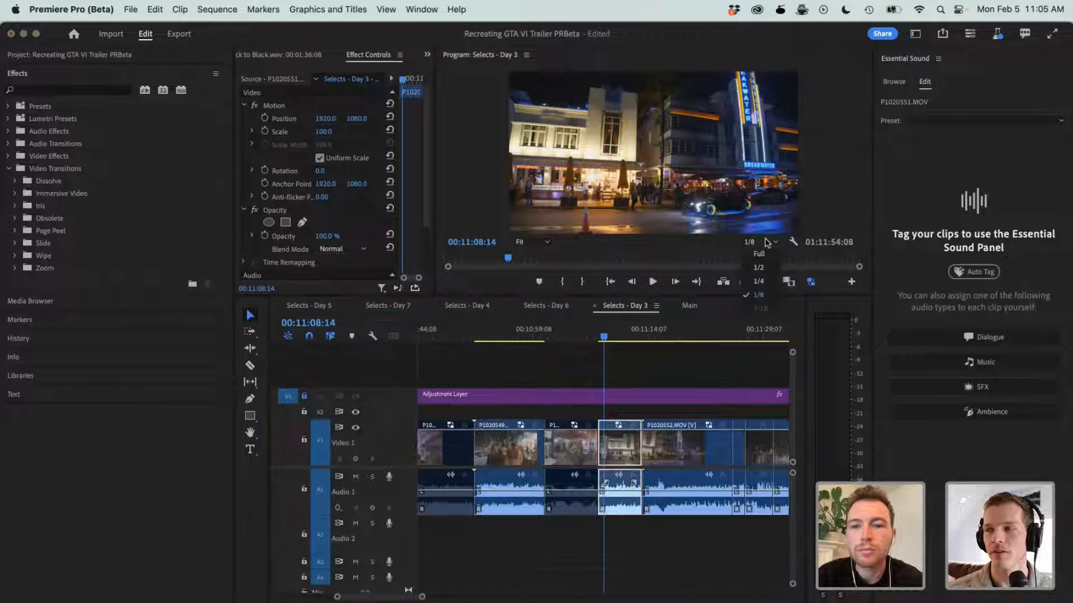
{"action": "left_click", "coordinate": [755, 265]}
{"action": "left_click", "coordinate": [674, 363]}
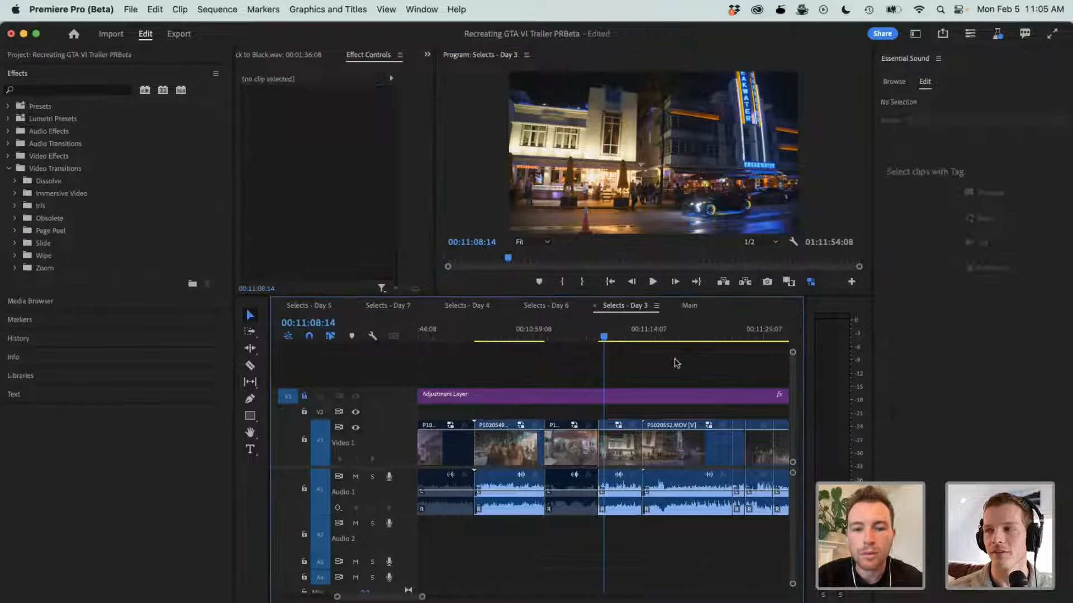
- Examine the P1020552.MOV night street takes in Selects - Day 3, from 00:11:16:16 to the passing cars around 00:11:26:05
{"action": "scroll", "coordinate": [675, 359], "scroll_direction": "right", "scroll_amount": 2}
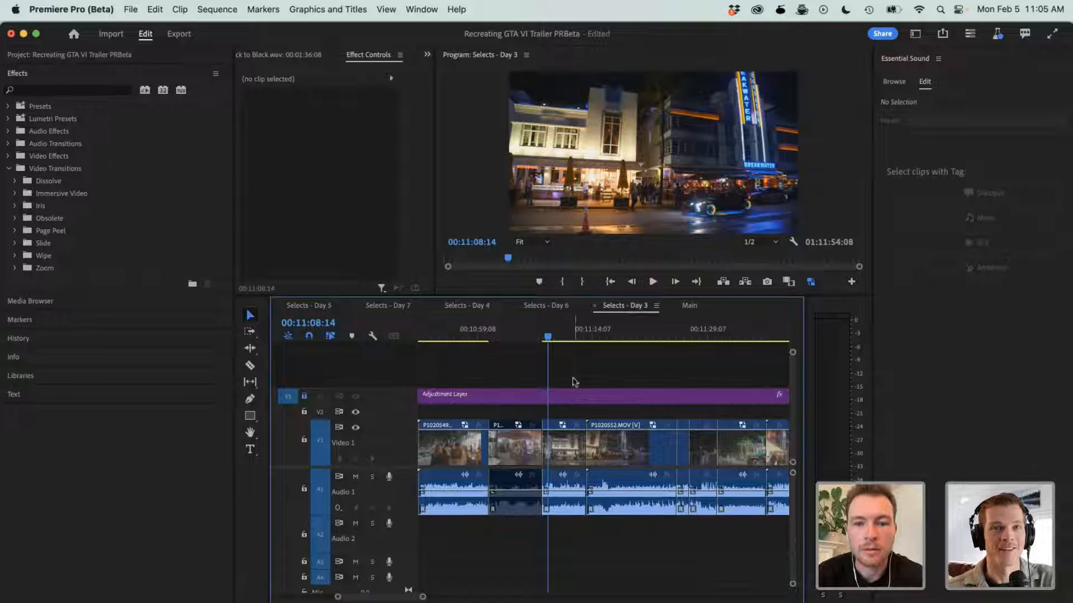
{"action": "left_click", "coordinate": [564, 338]}
{"action": "left_click", "coordinate": [610, 337]}
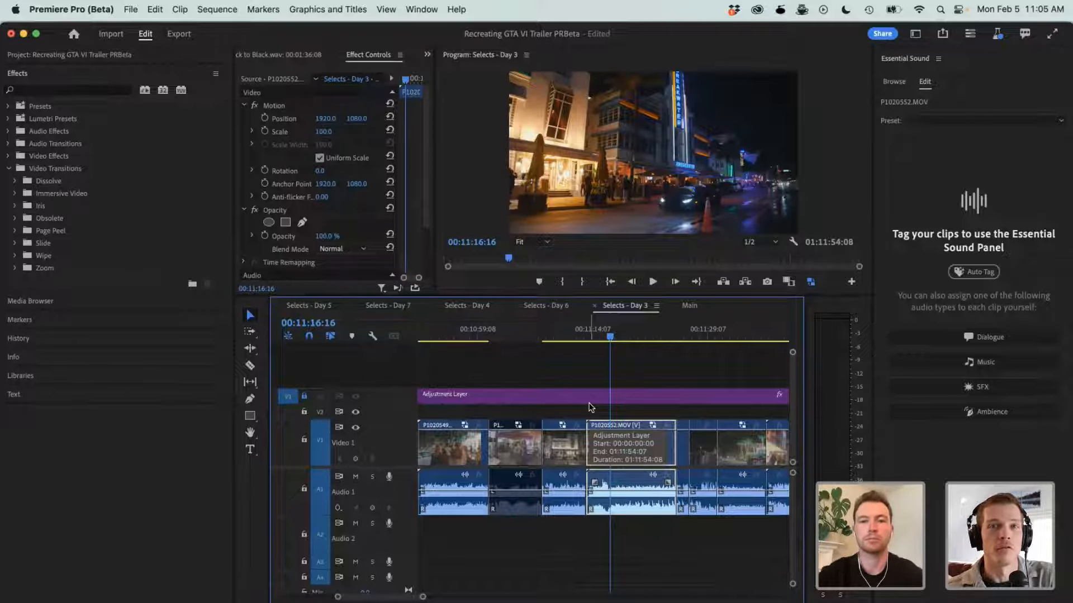
{"action": "left_click", "coordinate": [682, 336]}
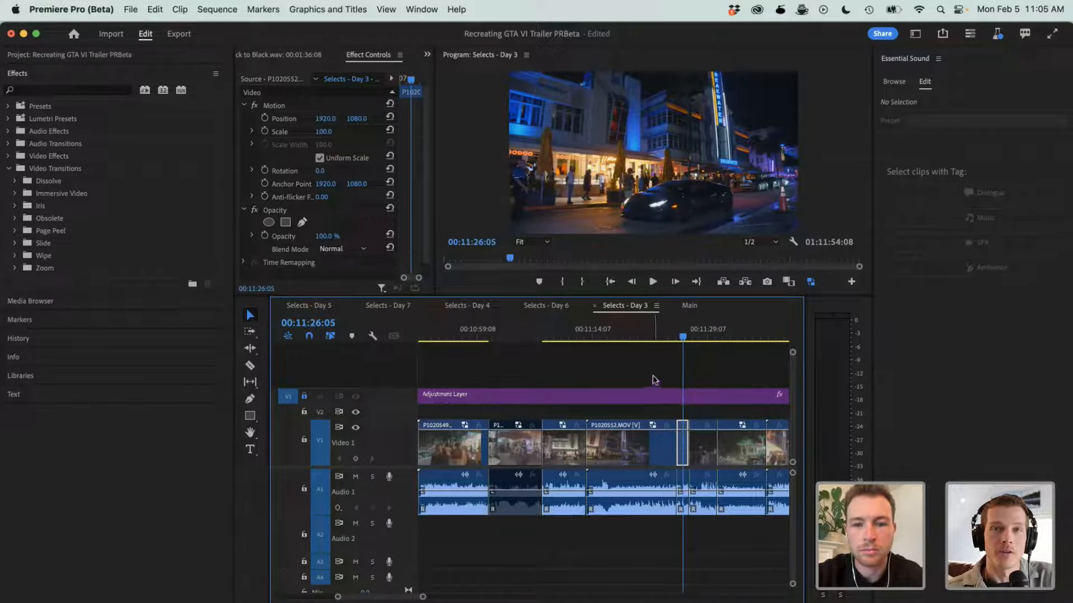
{"action": "key", "text": "minus"}
{"action": "key", "text": "equal"}
{"action": "key", "text": "equal"}
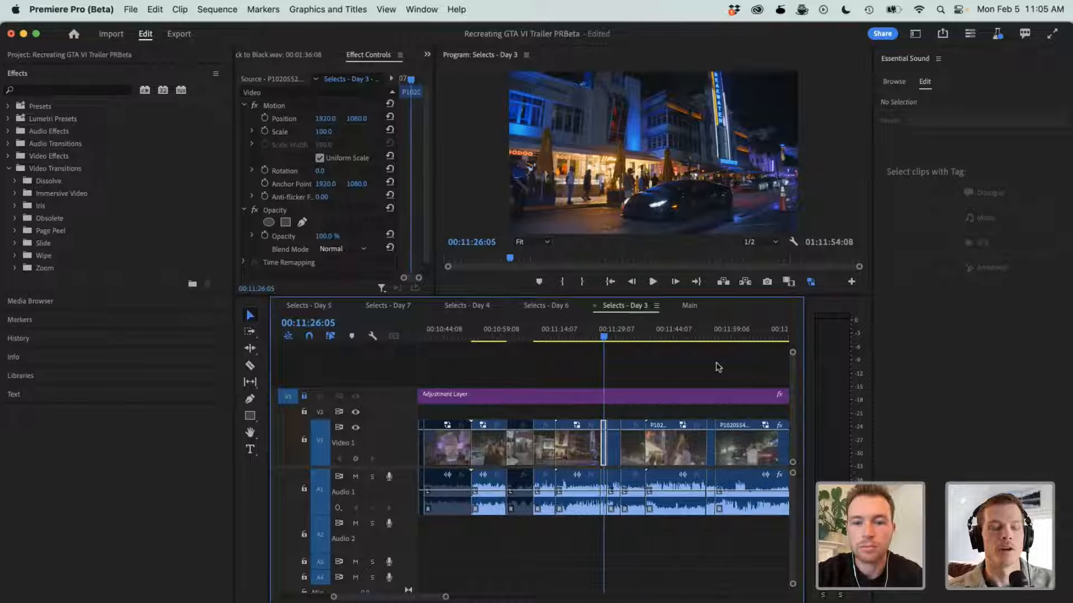
{"action": "left_click", "coordinate": [596, 333]}
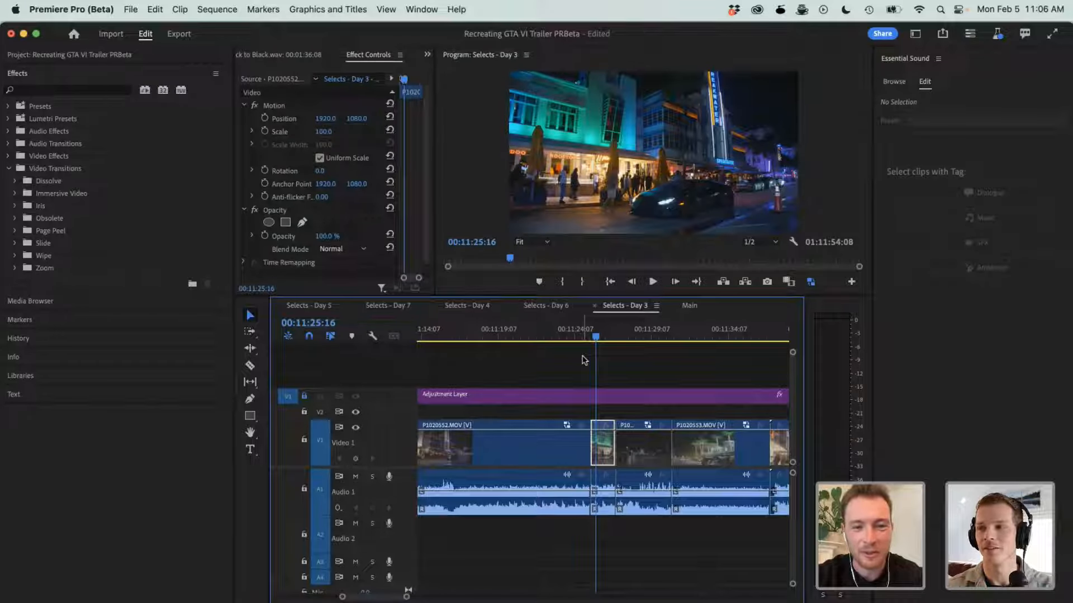
- Look over the Selects - Day 3 clip layout at overview and close range, and return the playhead to P1020551.MOV at 00:11:08:18
{"action": "key", "text": "minus"}
{"action": "key", "text": "minus"}
{"action": "key", "text": "minus"}
{"action": "key", "text": "minus"}
{"action": "key", "text": "minus"}
{"action": "key", "text": "minus"}
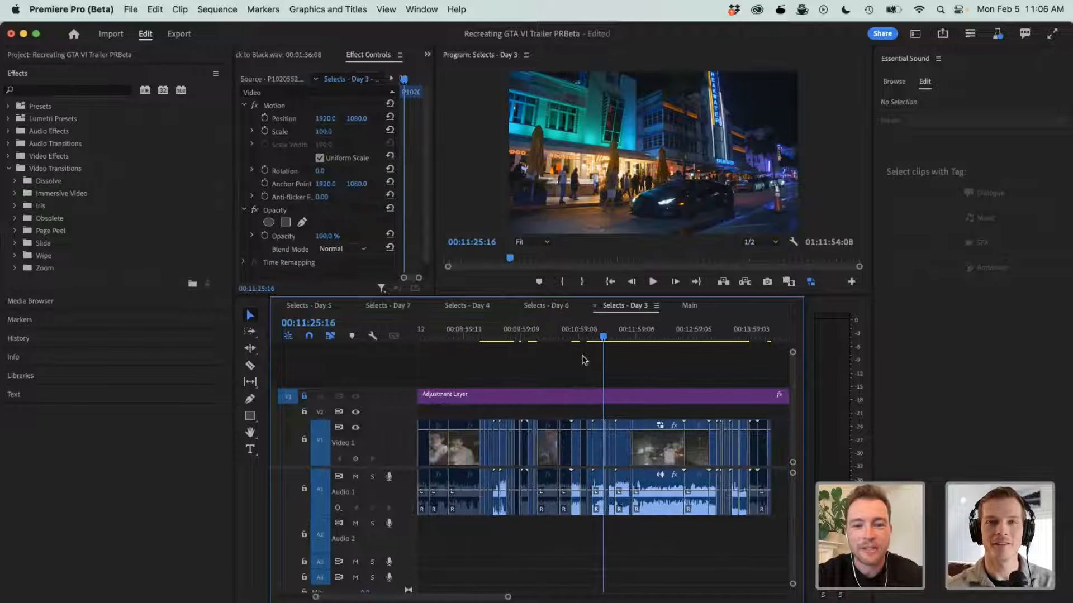
{"action": "key", "text": "minus"}
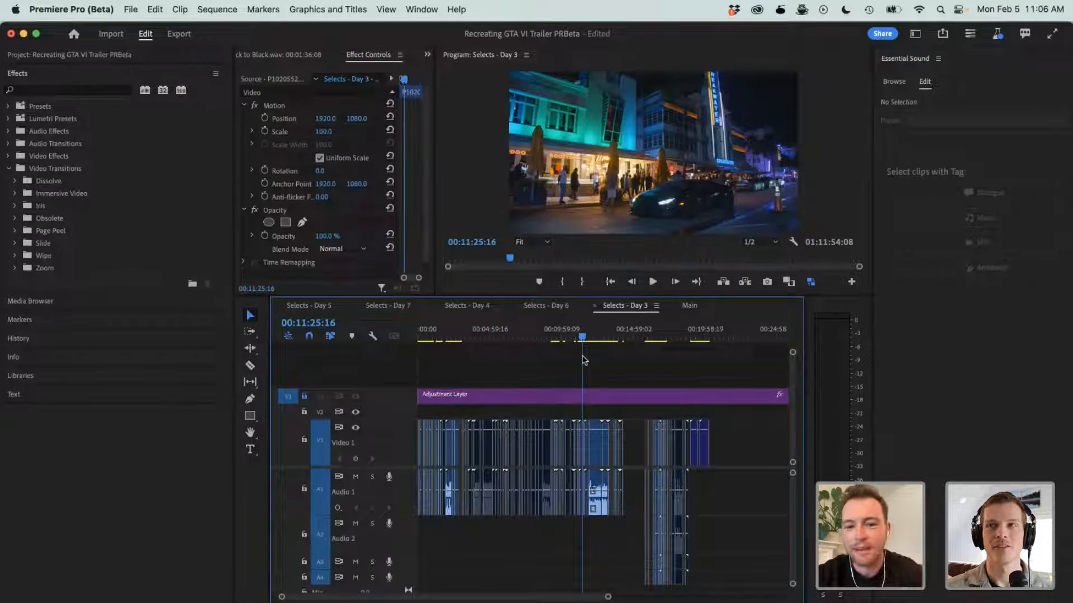
{"action": "key", "text": "equal"}
{"action": "key", "text": "equal"}
{"action": "key", "text": "equal"}
{"action": "key", "text": "equal"}
{"action": "key", "text": "equal"}
{"action": "key", "text": "equal"}
{"action": "key", "text": "equal"}
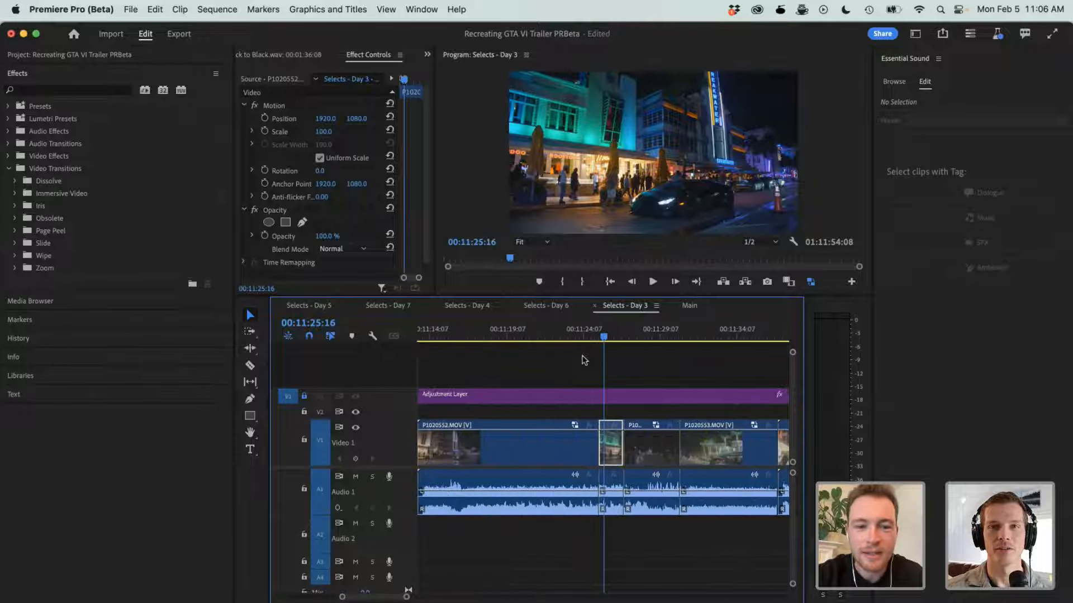
{"action": "scroll", "coordinate": [584, 360], "scroll_direction": "left", "scroll_amount": 2}
{"action": "key", "text": "minus"}
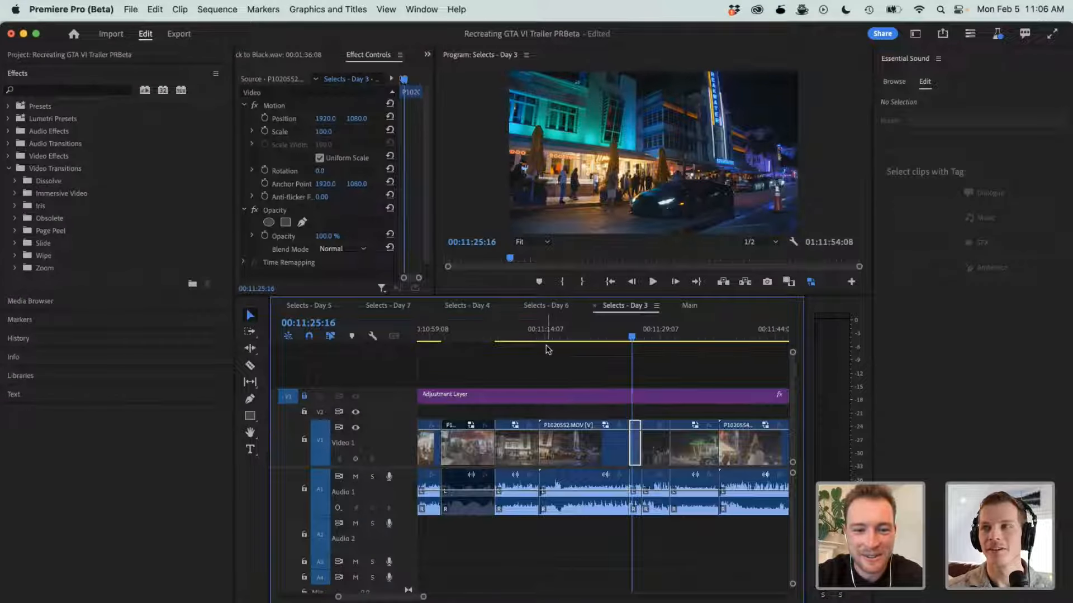
{"action": "left_click", "coordinate": [502, 329]}
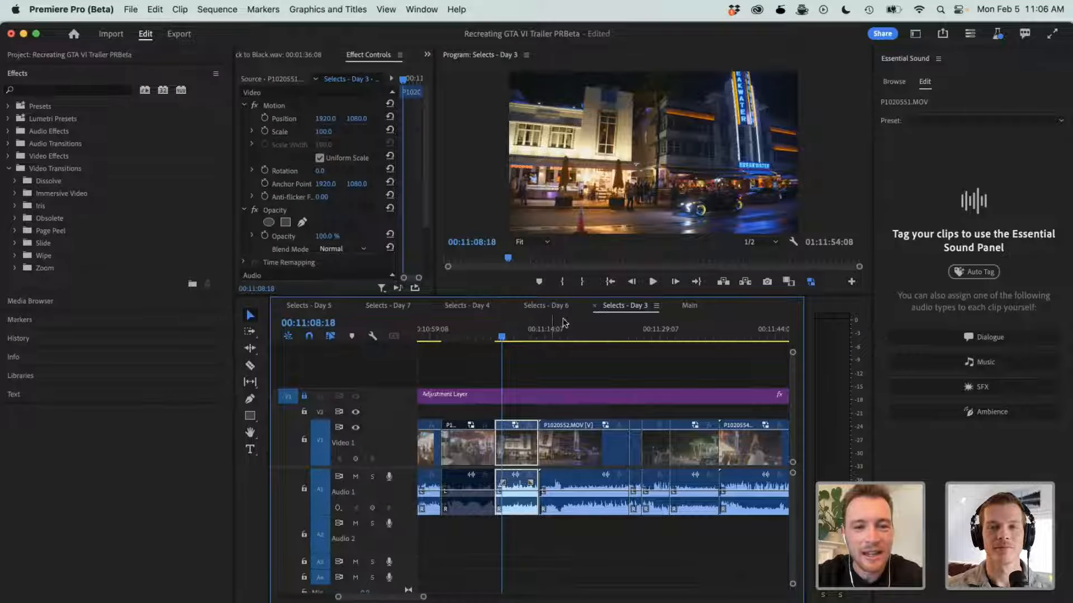
- Find the night street shot with the blue convertible at about 00:03:42:13 in the Main sequence and view it full screen
{"action": "left_click", "coordinate": [689, 306]}
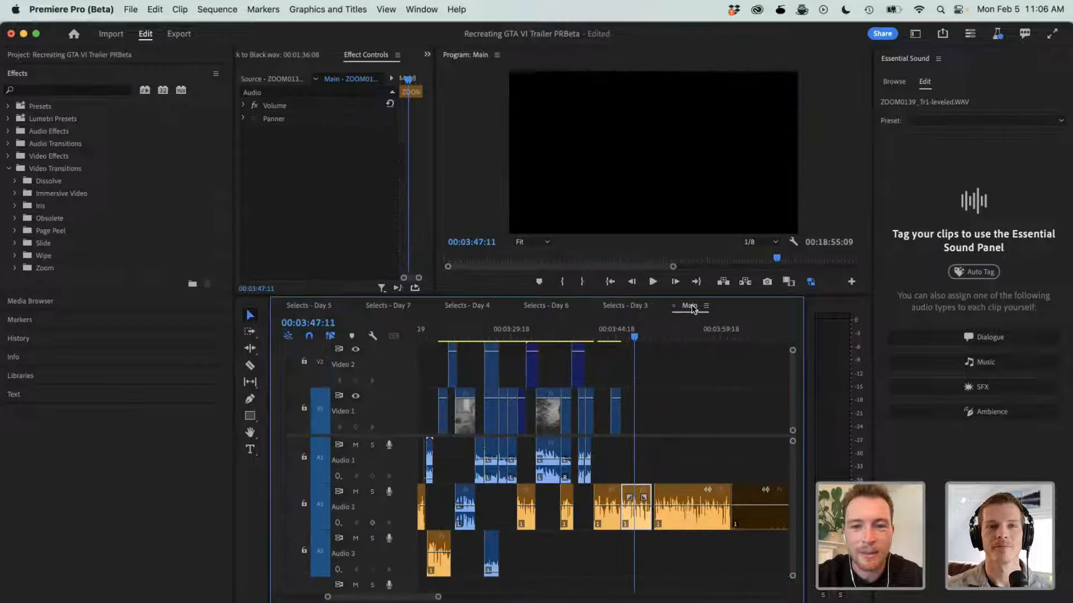
{"action": "left_click", "coordinate": [615, 334]}
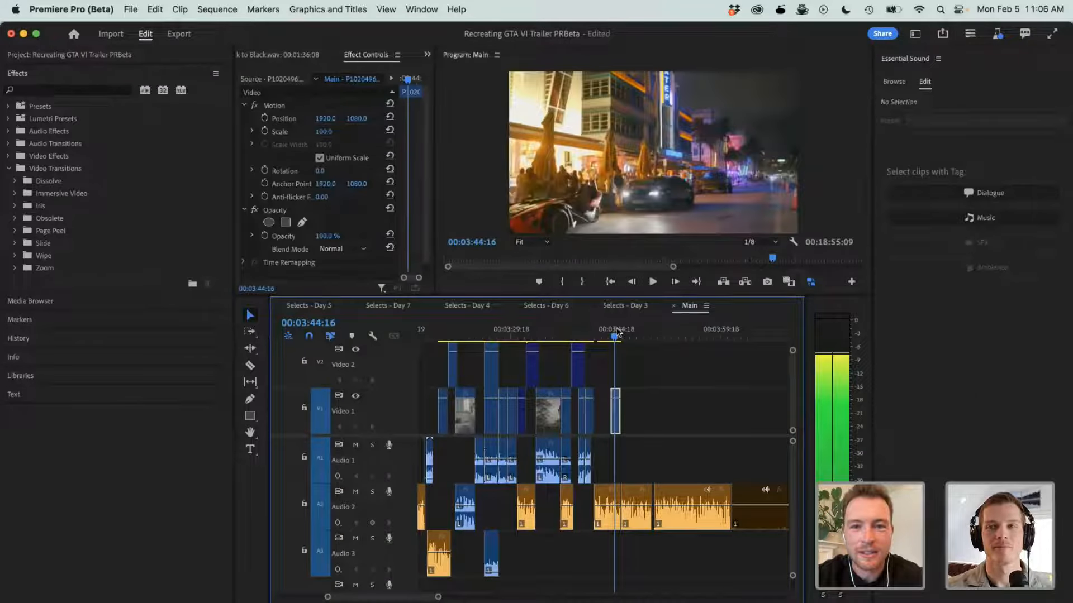
{"action": "left_click_drag", "start_coordinate": [616, 330], "coordinate": [601, 329]}
{"action": "scroll", "coordinate": [615, 373], "scroll_direction": "up", "scroll_amount": 5}
{"action": "left_click", "coordinate": [602, 330]}
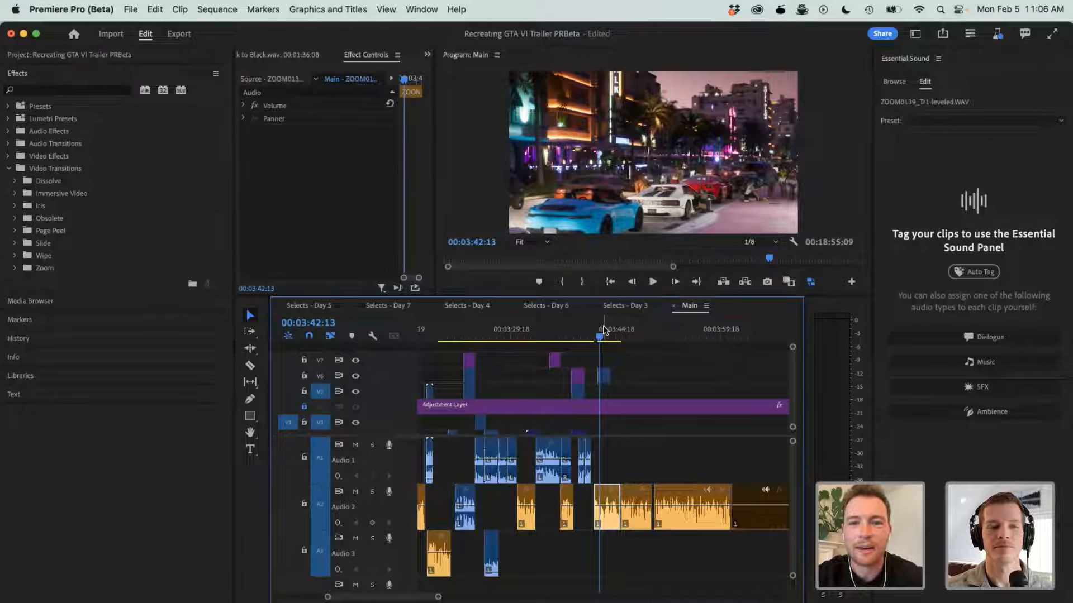
{"action": "key", "text": "ctrl+grave"}
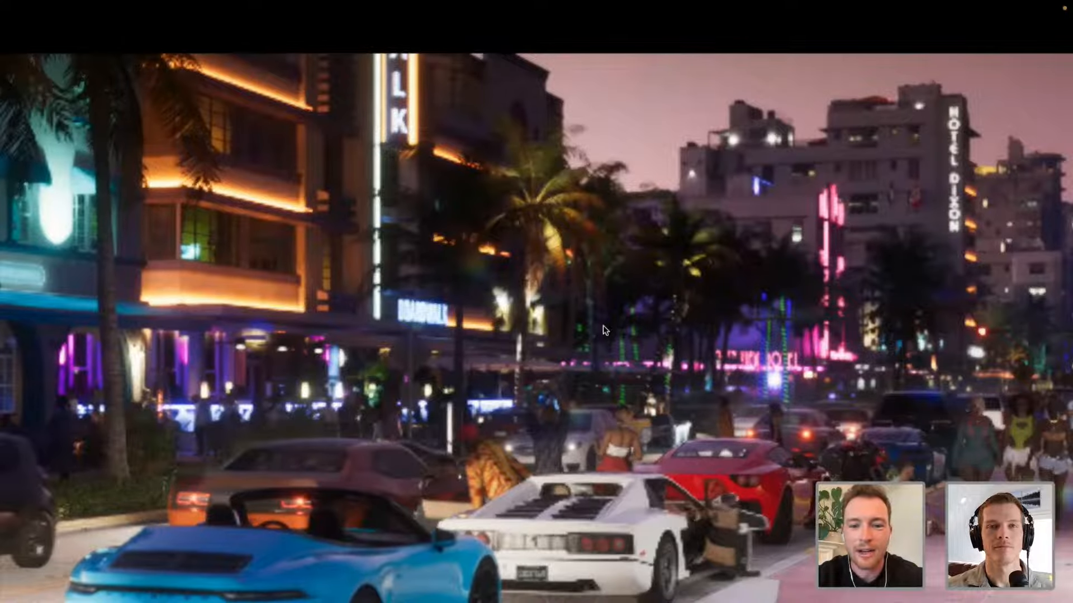
{"action": "key", "text": "ctrl+grave"}
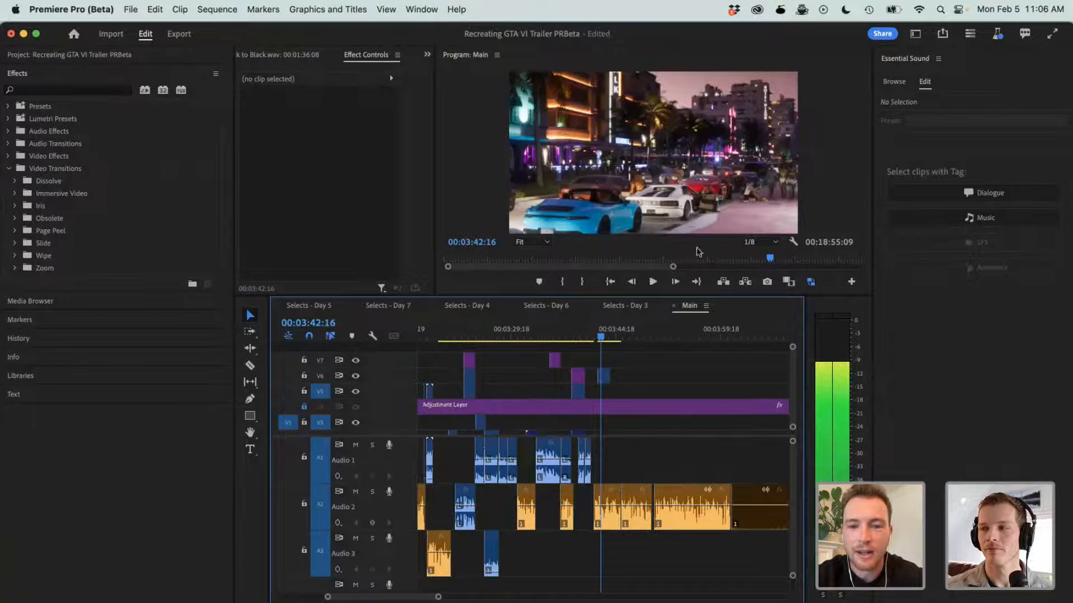
- Set the Main sequence's playback resolution to Full in the Program monitor and view the street shot full screen
{"action": "left_click", "coordinate": [747, 244]}
{"action": "left_click", "coordinate": [757, 256]}
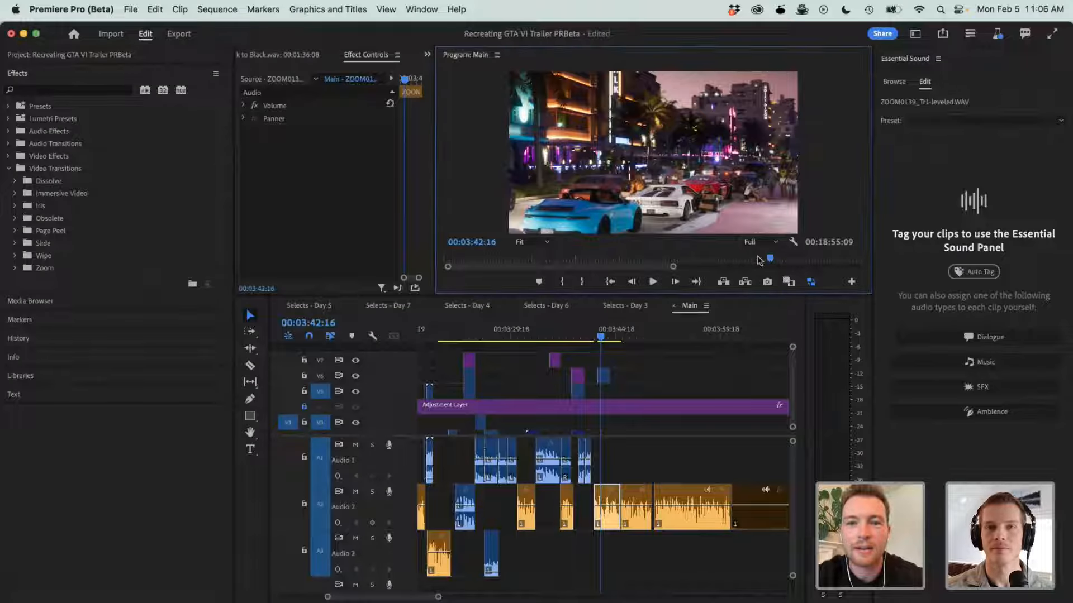
{"action": "key", "text": "ctrl+grave"}
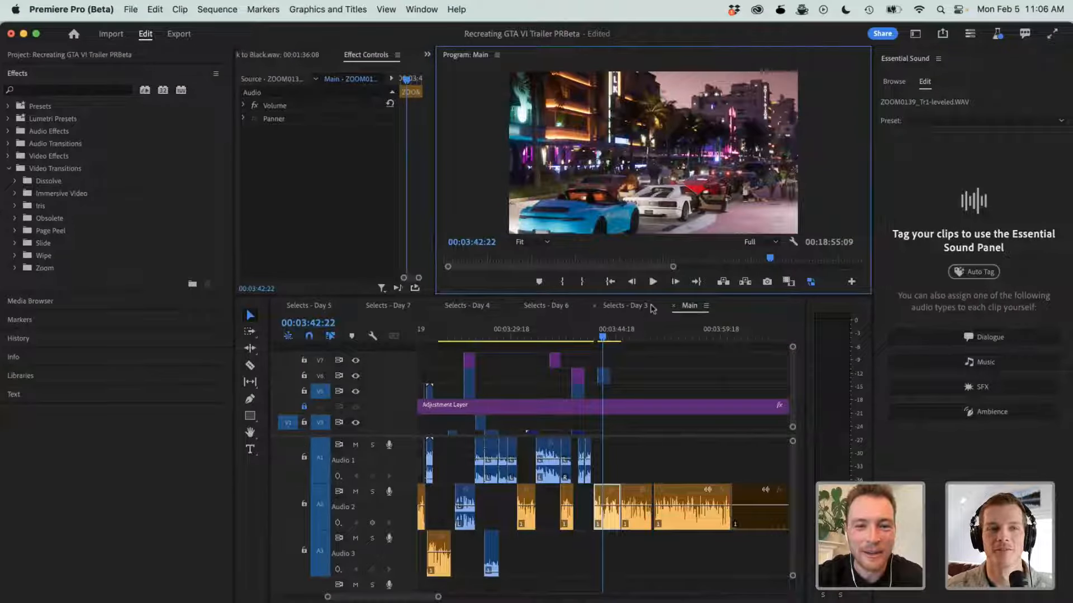
- Return to Selects - Day 3 and try selecting the run of clips from P1020551.MOV to P1020554.MOV
{"action": "left_click", "coordinate": [470, 308]}
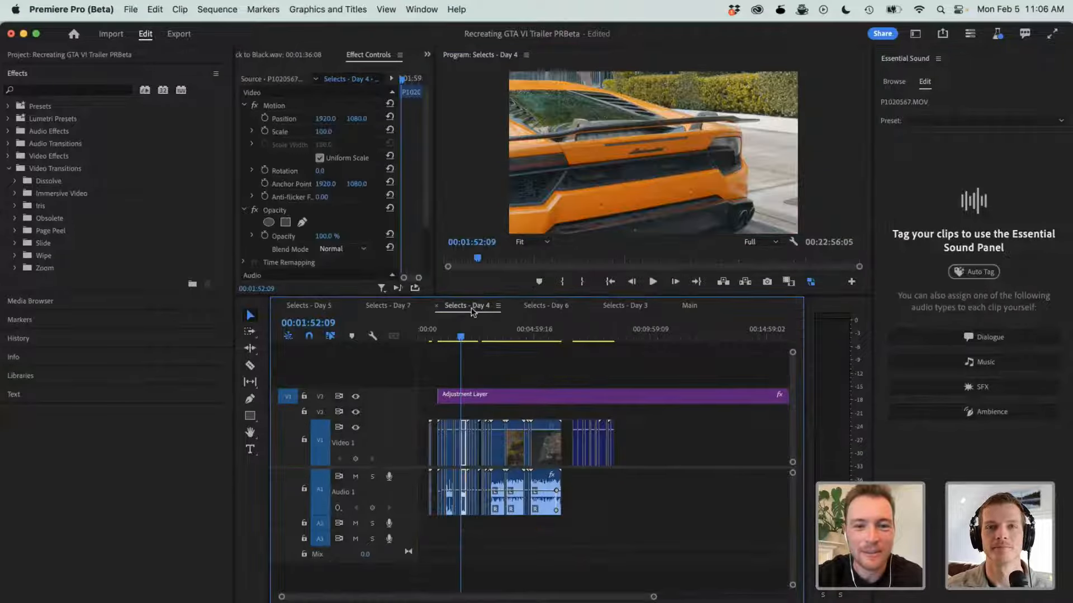
{"action": "left_click", "coordinate": [635, 307]}
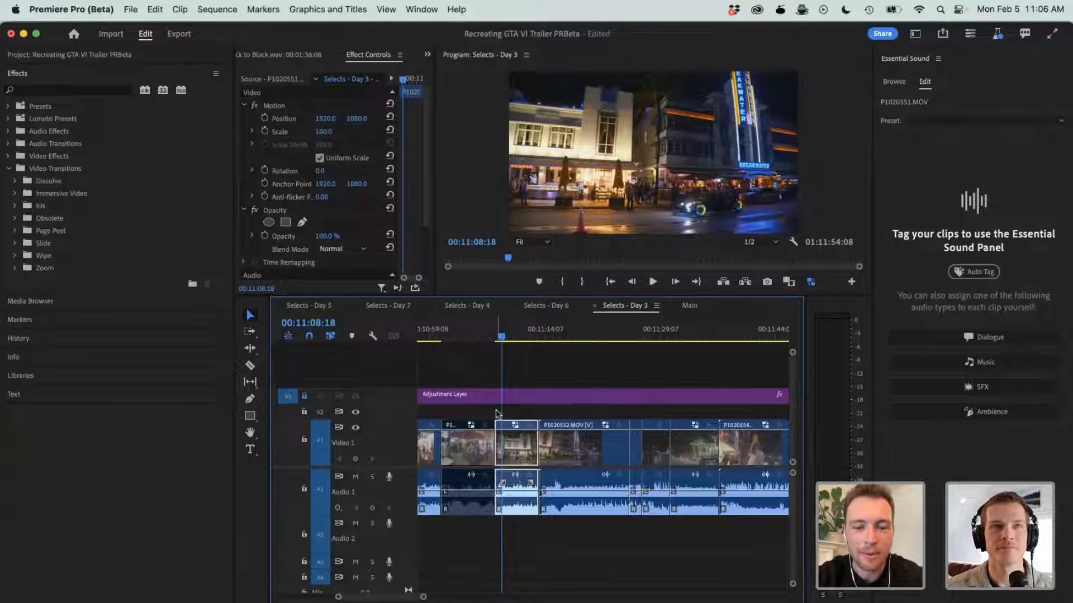
{"action": "left_click", "coordinate": [545, 527]}
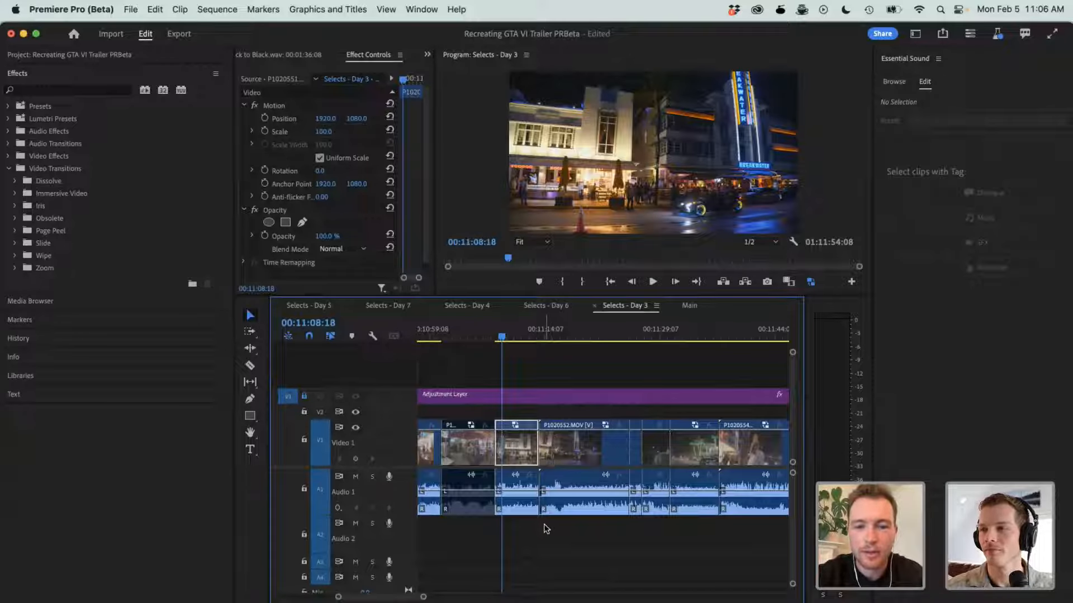
{"action": "key", "text": "minus"}
{"action": "key", "text": "minus"}
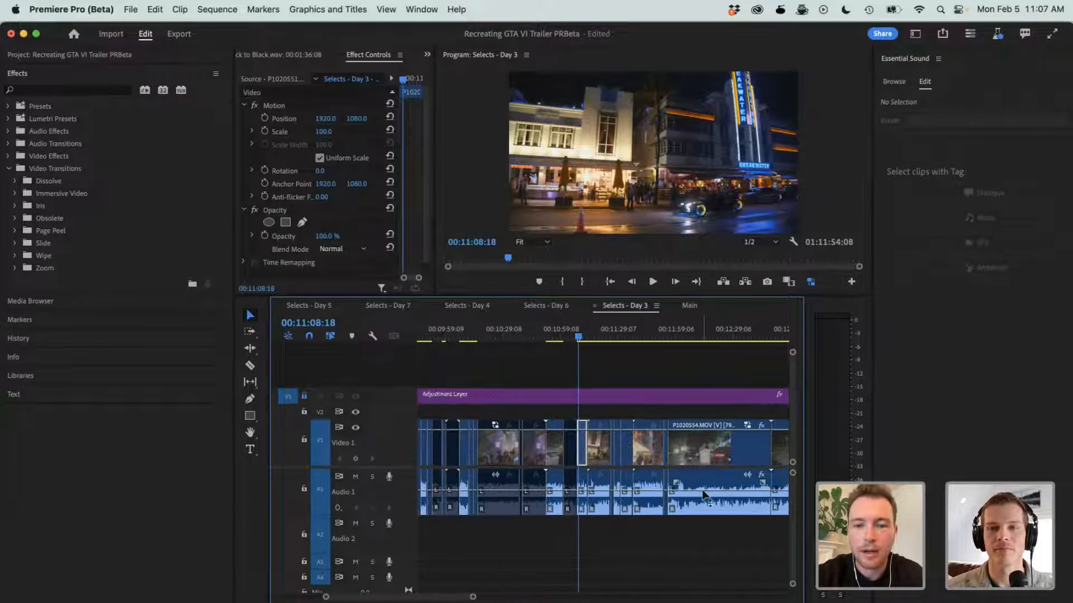
{"action": "left_click_drag", "start_coordinate": [729, 530], "coordinate": [581, 461]}
{"action": "left_click", "coordinate": [596, 531]}
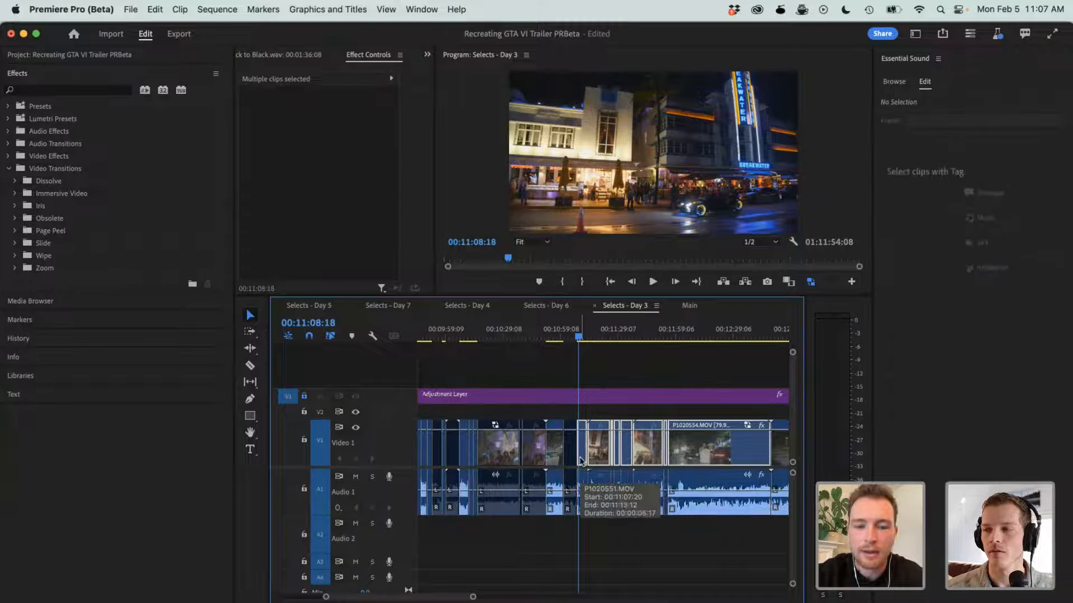
- Play a short stretch of P1020551.MOV at close range, from 00:11:08:18 to 00:11:09:01
{"action": "key", "text": "equal"}
{"action": "key", "text": "equal"}
{"action": "key", "text": "equal"}
{"action": "key", "text": "equal"}
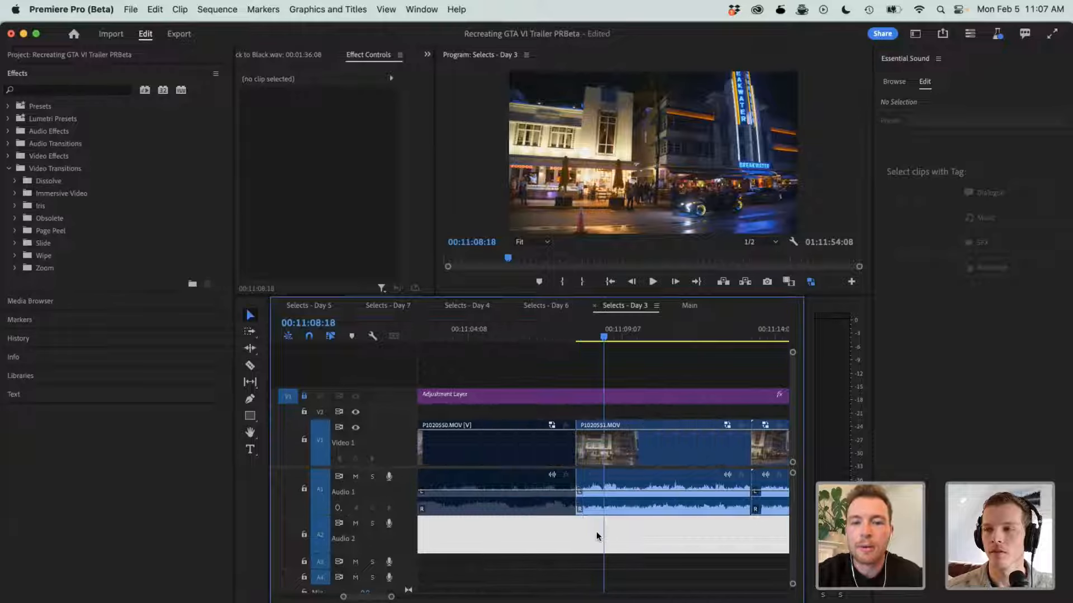
{"action": "left_click", "coordinate": [682, 434]}
{"action": "key", "text": "space"}
{"action": "key", "text": "space"}
- Disable the Audio 1 clips from P1020551.MOV through P1020554.MOV and clear the selection
{"action": "key", "text": "minus"}
{"action": "key", "text": "minus"}
{"action": "key", "text": "minus"}
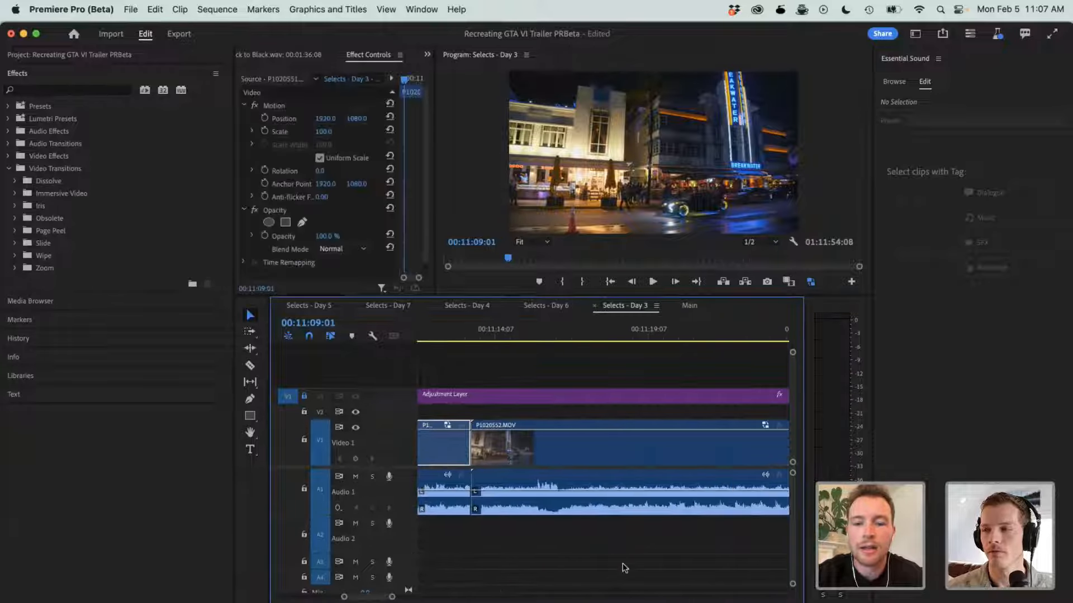
{"action": "left_click_drag", "start_coordinate": [729, 542], "coordinate": [565, 468]}
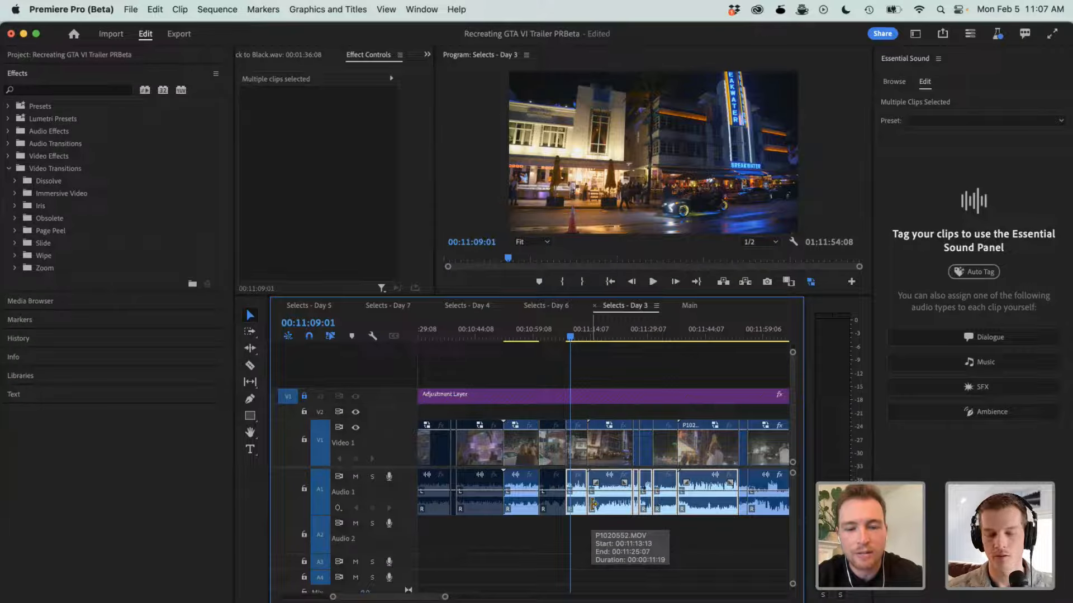
{"action": "key", "text": "shift+super+e"}
{"action": "key", "text": "equal"}
{"action": "key", "text": "equal"}
{"action": "key", "text": "equal"}
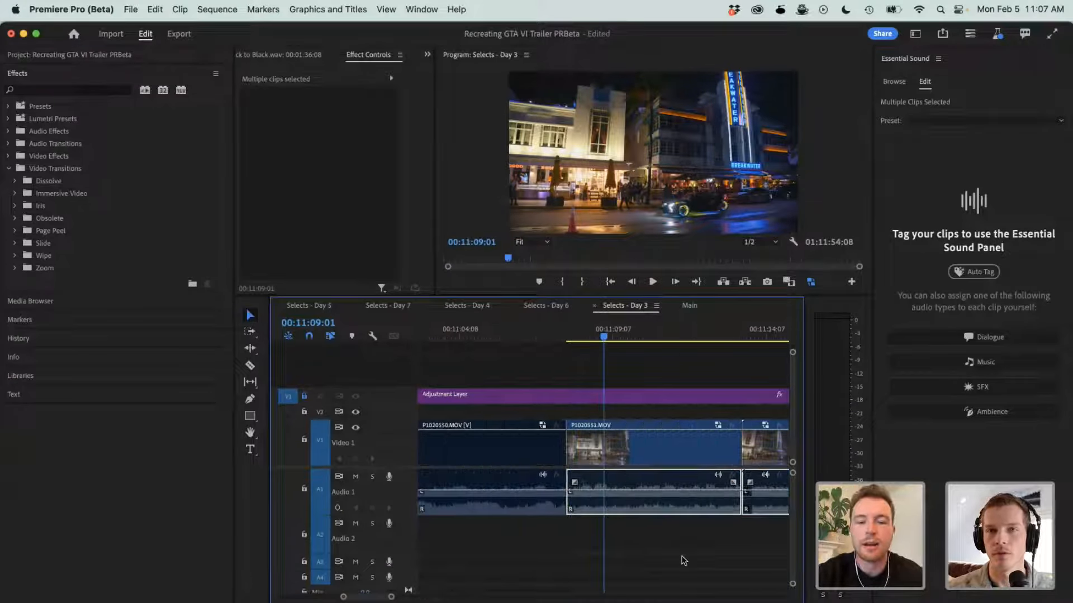
{"action": "left_click", "coordinate": [659, 593]}
{"action": "key", "text": "minus"}
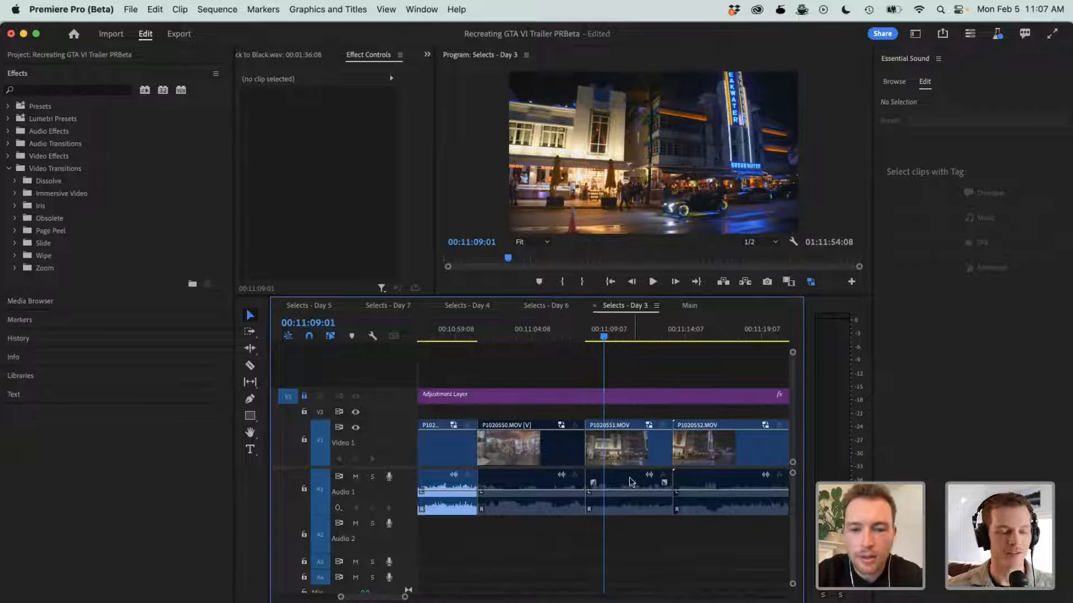
- Cut the video of P1020551.MOV at 00:11:09:09 and play the remainder up to 00:11:13:12
{"action": "left_click", "coordinate": [589, 336]}
{"action": "key", "text": "space"}
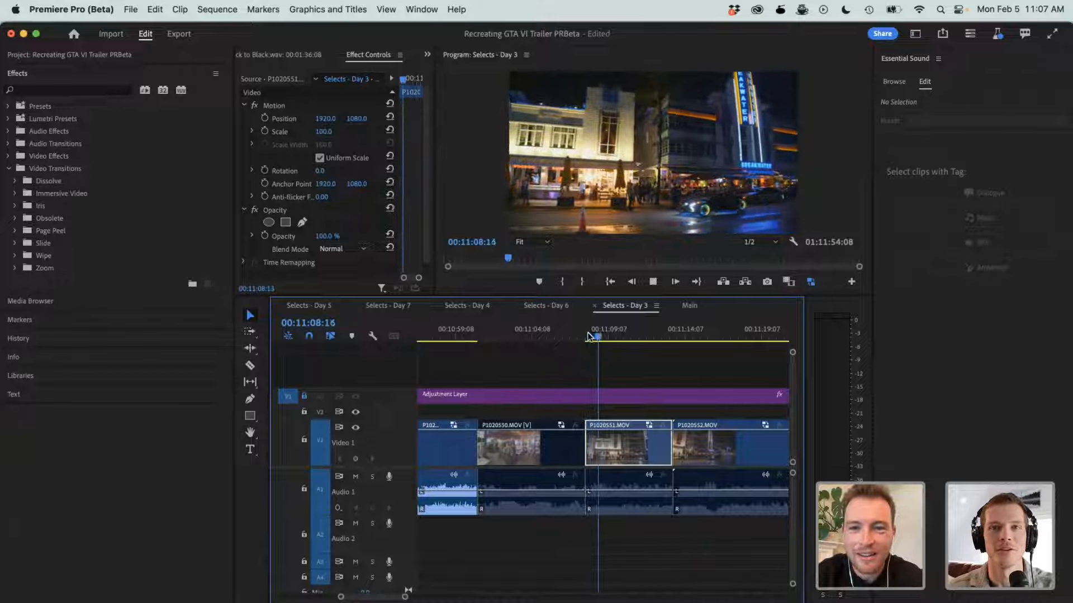
{"action": "key", "text": "space"}
{"action": "key", "text": "c"}
{"action": "left_click", "coordinate": [609, 447]}
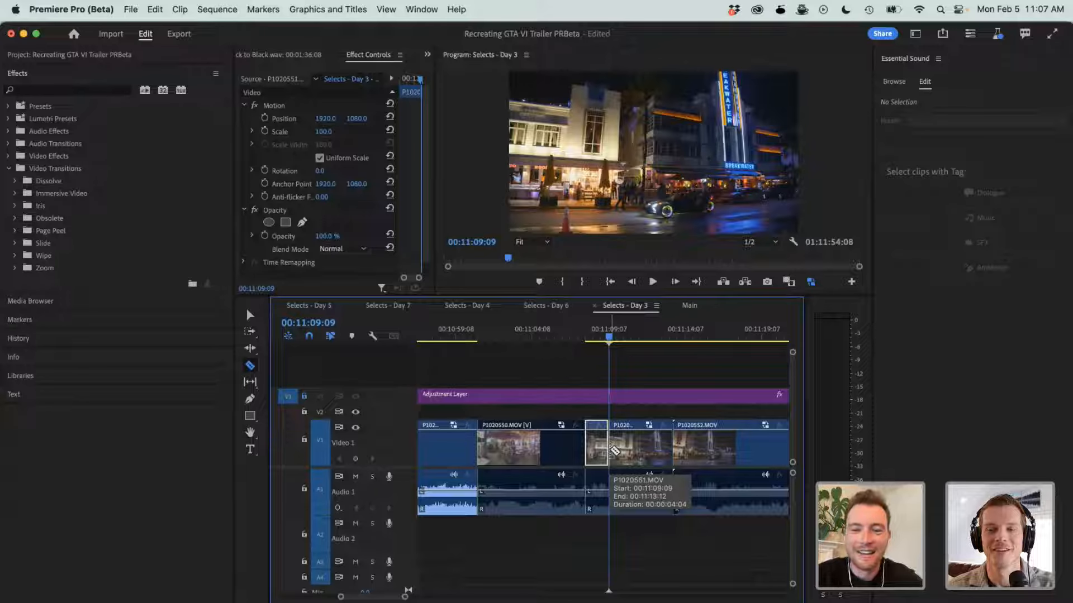
{"action": "key", "text": "space"}
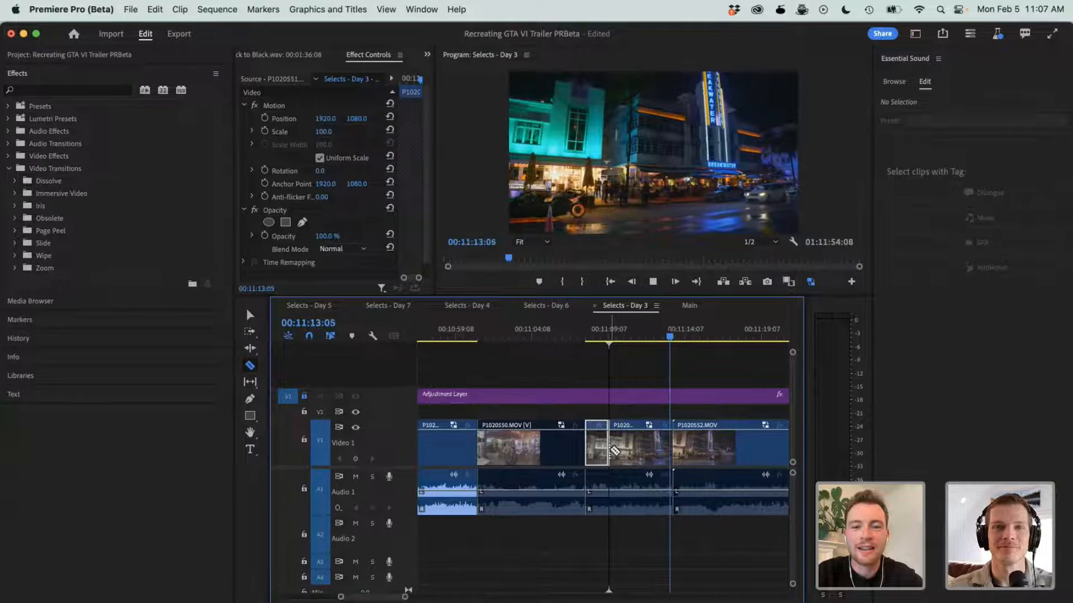
{"action": "key", "text": "space"}
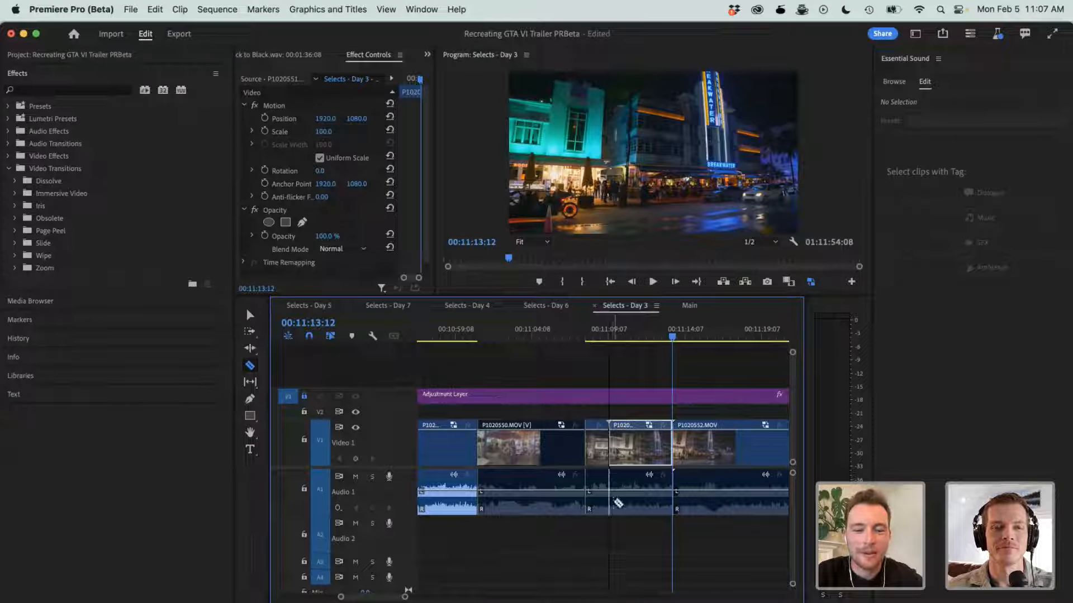
- Try re-enabling the Audio 1 clip beneath the split P1020551.MOV video
{"action": "key", "text": "v"}
{"action": "left_click", "coordinate": [607, 478]}
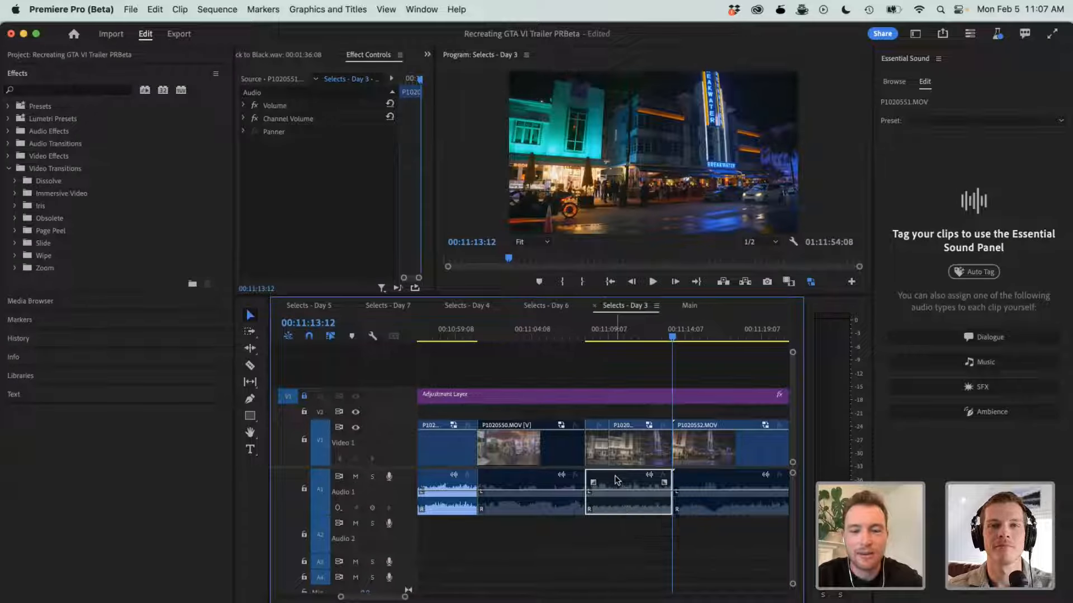
{"action": "right_click", "coordinate": [616, 478]}
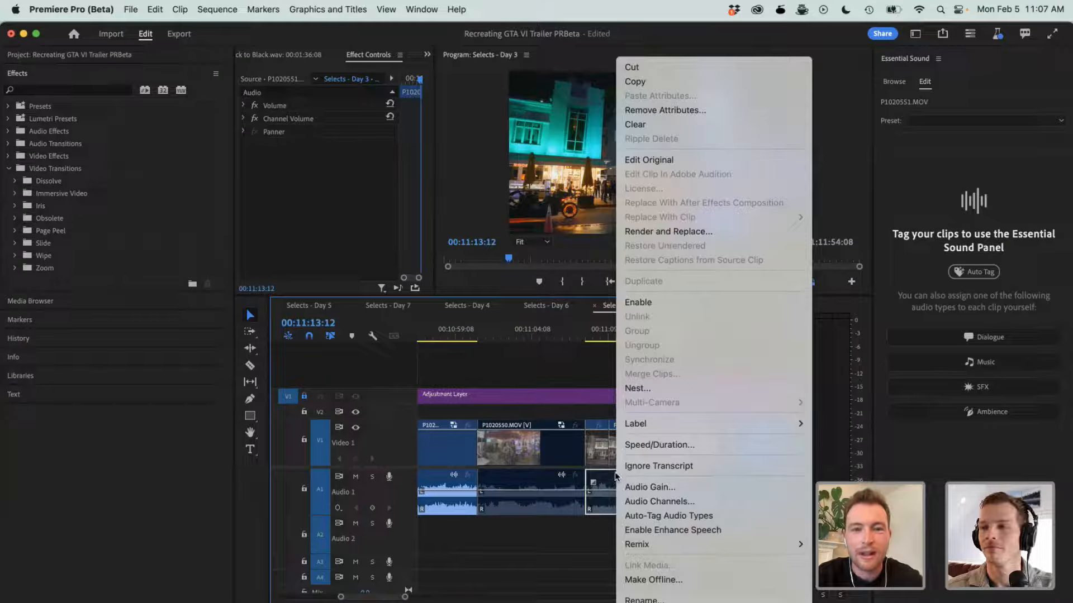
{"action": "left_click", "coordinate": [639, 305]}
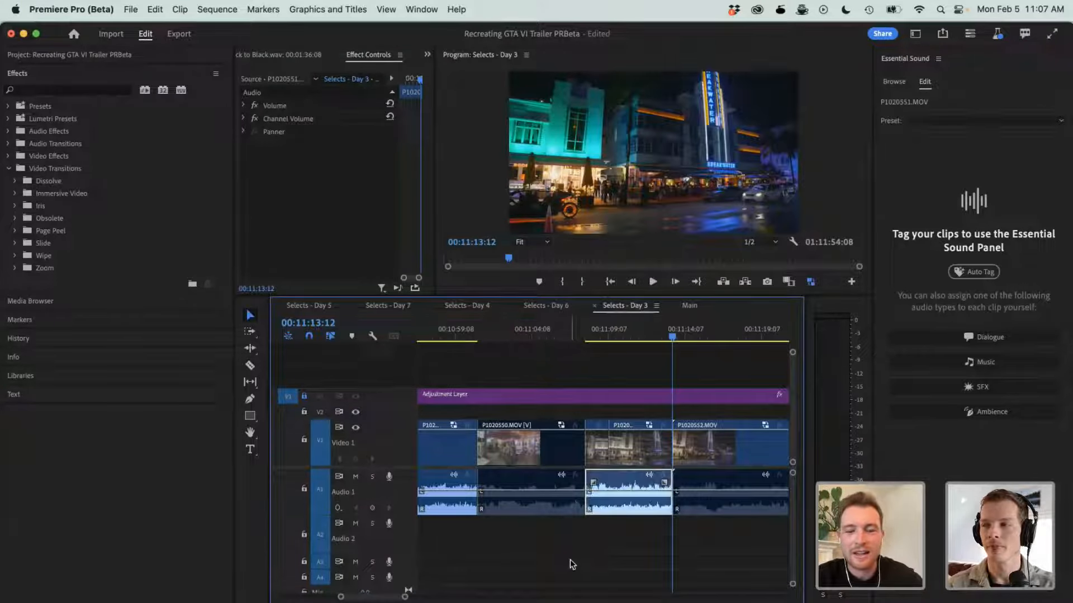
{"action": "left_click", "coordinate": [572, 565]}
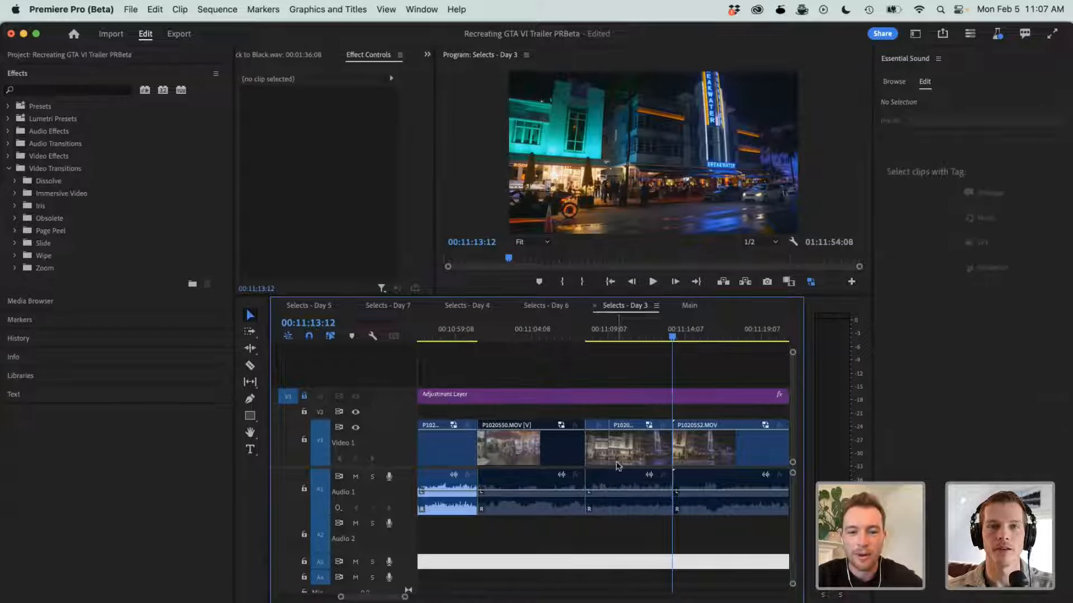
- Select the video and audio of P1020552.MOV together and try linking them
{"action": "left_click_drag", "start_coordinate": [626, 408], "coordinate": [619, 478]}
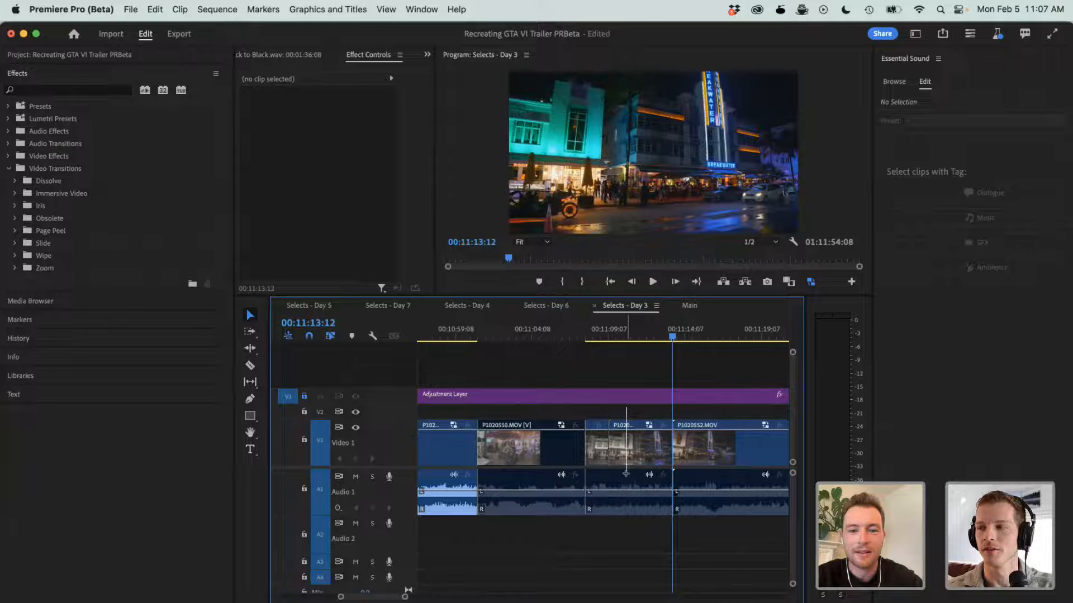
{"action": "left_click", "coordinate": [719, 457]}
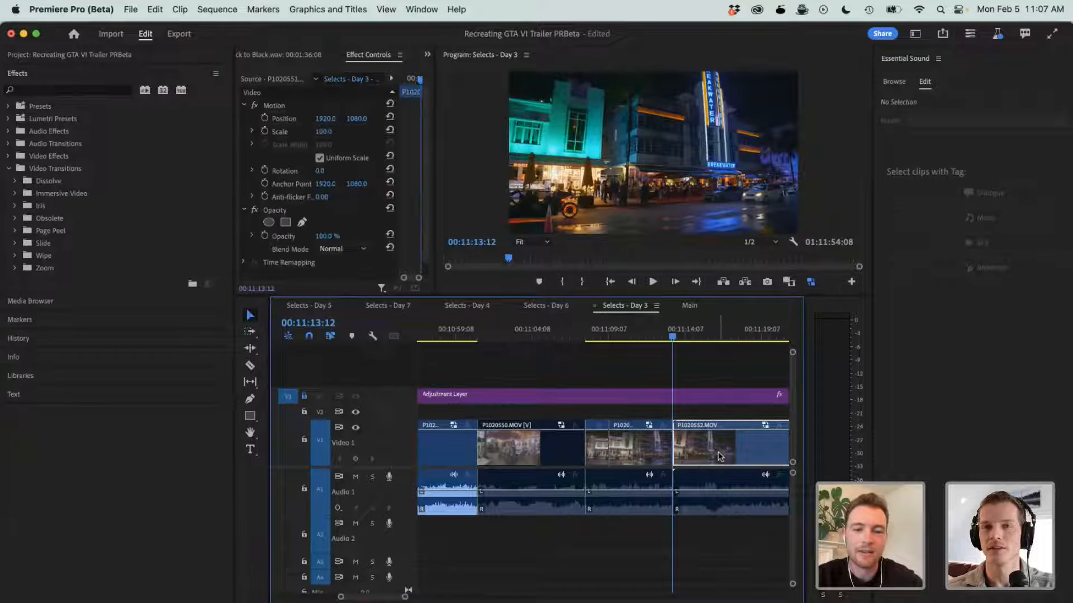
{"action": "left_click", "coordinate": [714, 485], "text": "shift"}
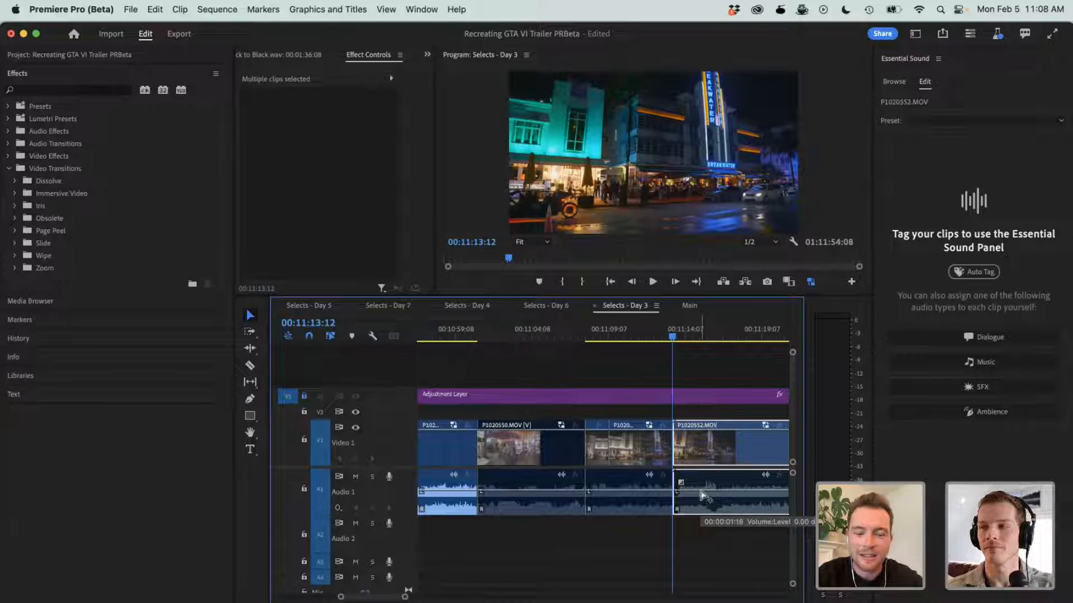
{"action": "left_click", "coordinate": [703, 495]}
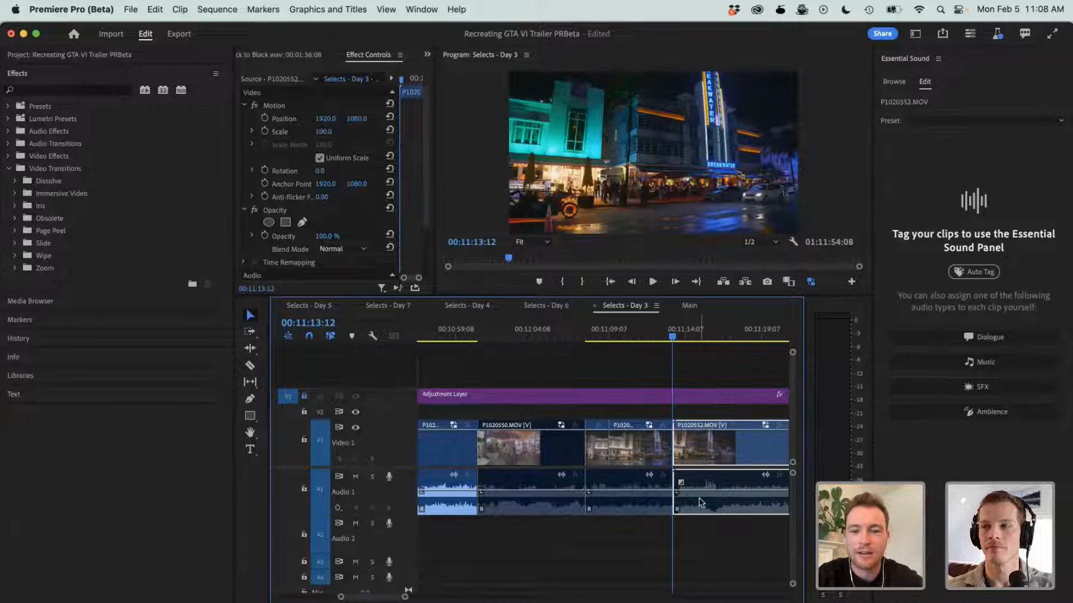
{"action": "left_click", "coordinate": [695, 545]}
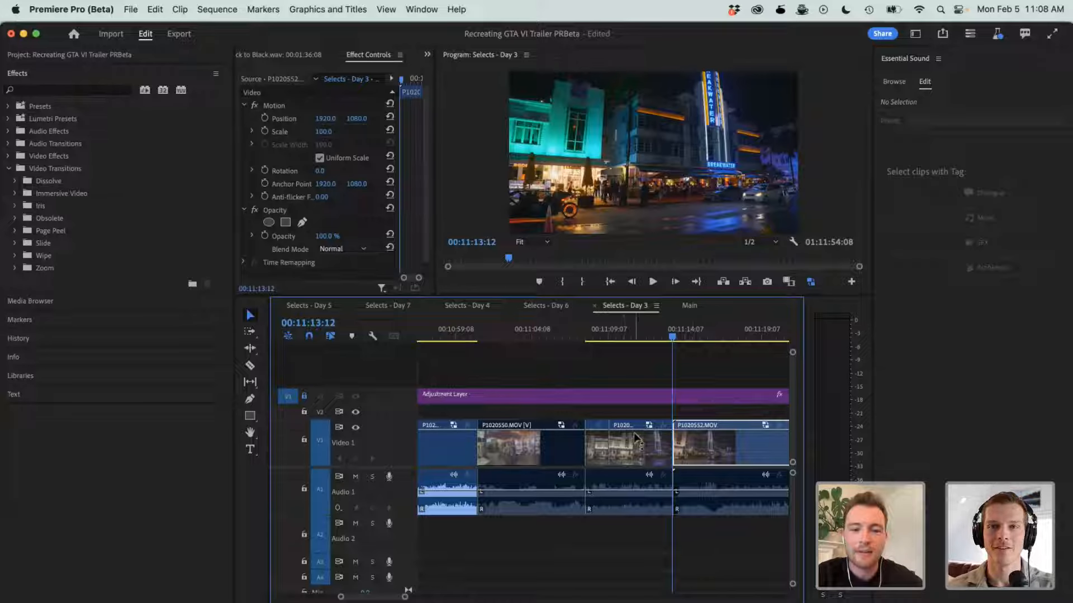
- Play from the second part of P1020551.MOV to 00:11:15:20 and link the video and audio of P1020552.MOV
{"action": "left_click", "coordinate": [617, 447]}
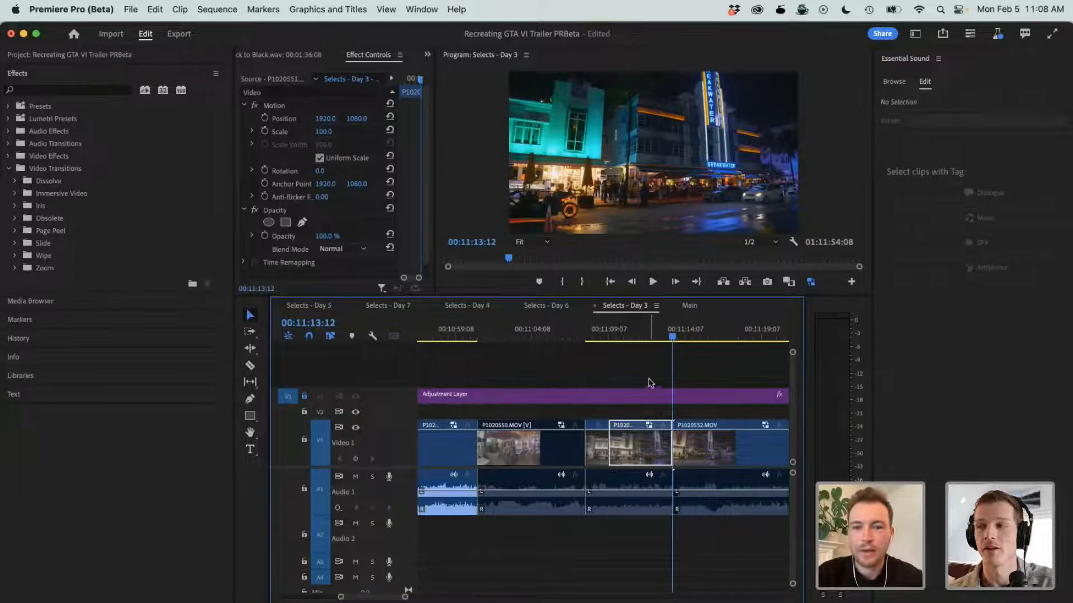
{"action": "left_click", "coordinate": [617, 329]}
{"action": "key", "text": "space"}
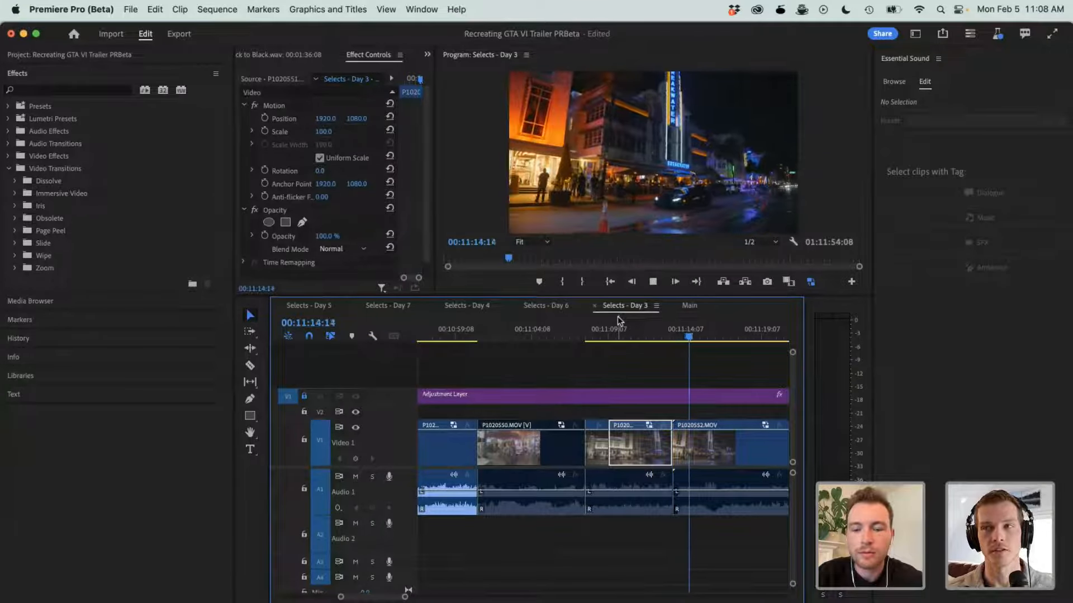
{"action": "key", "text": "space"}
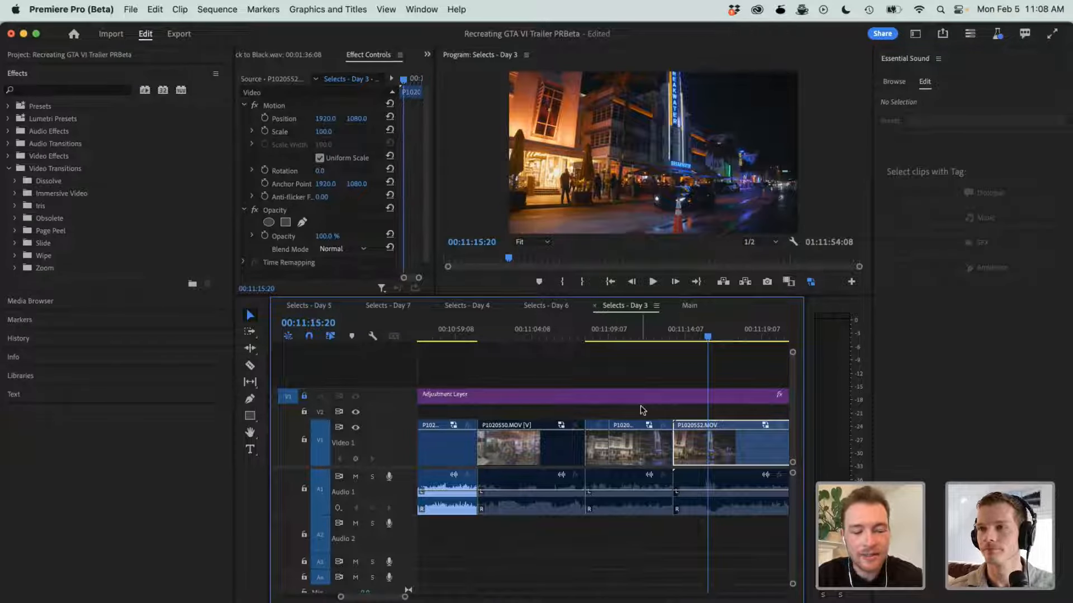
{"action": "left_click", "coordinate": [701, 481]}
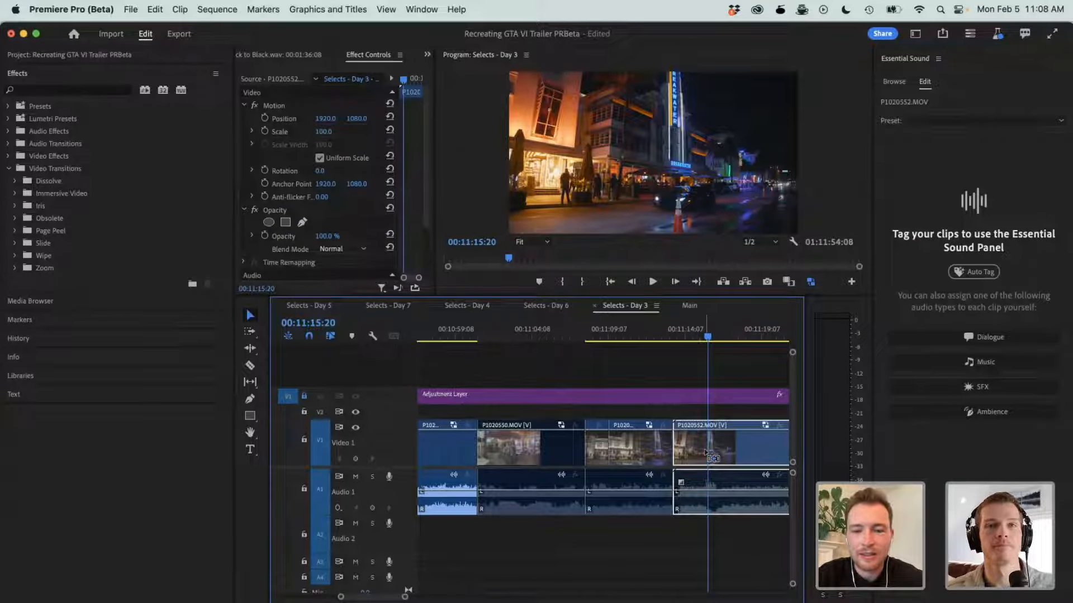
{"action": "left_click_drag", "start_coordinate": [696, 450], "coordinate": [696, 451]}
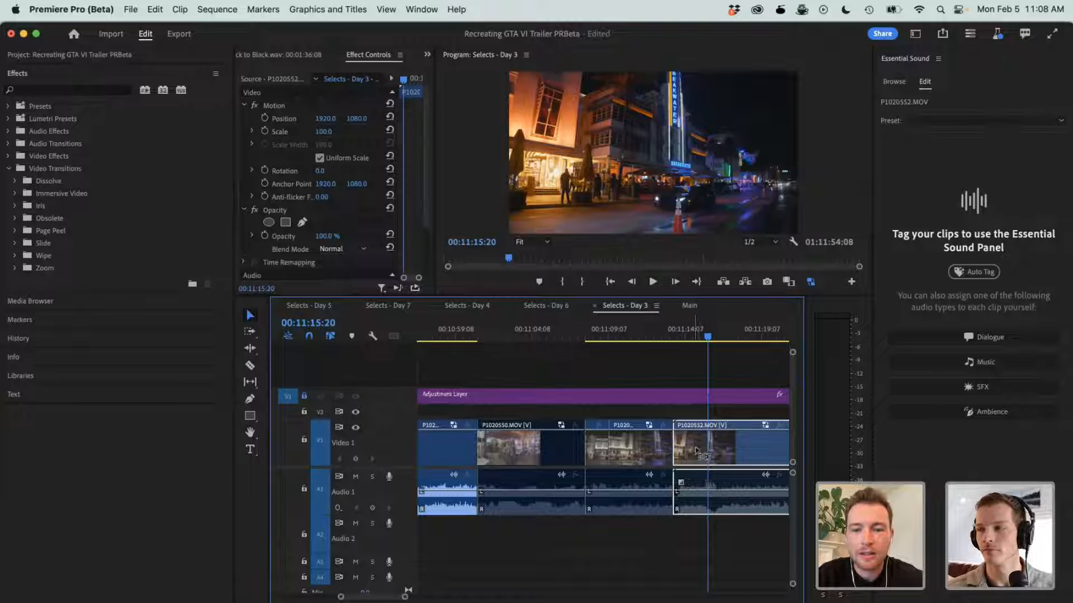
- Link the selected video and audio of P1020552.MOV and clear the selection
{"action": "left_click", "coordinate": [667, 412]}
{"action": "left_click", "coordinate": [663, 379]}
{"action": "left_click", "coordinate": [699, 441]}
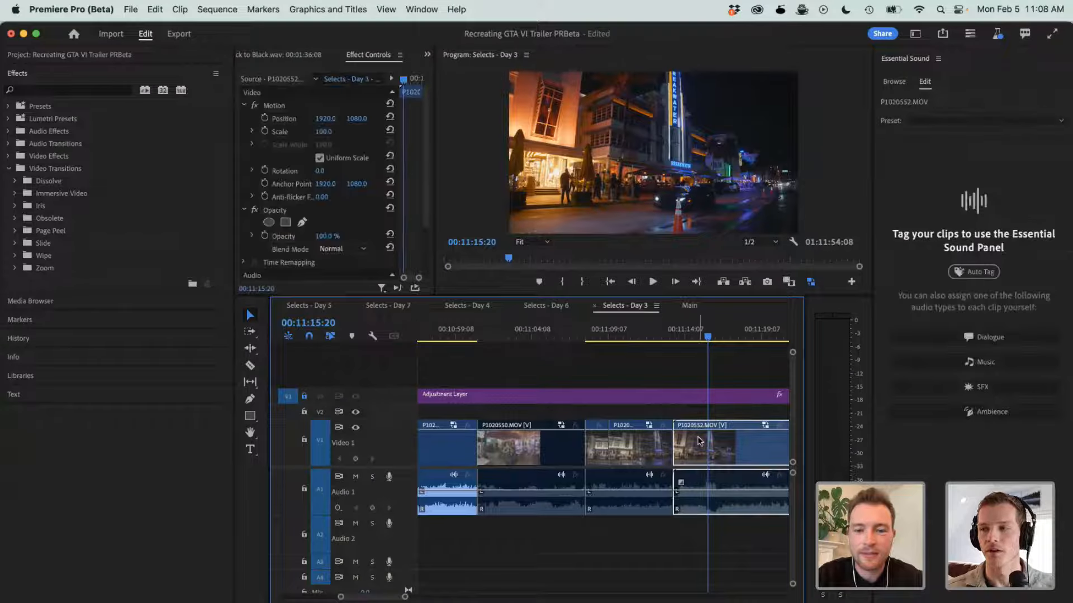
{"action": "left_click", "coordinate": [662, 414]}
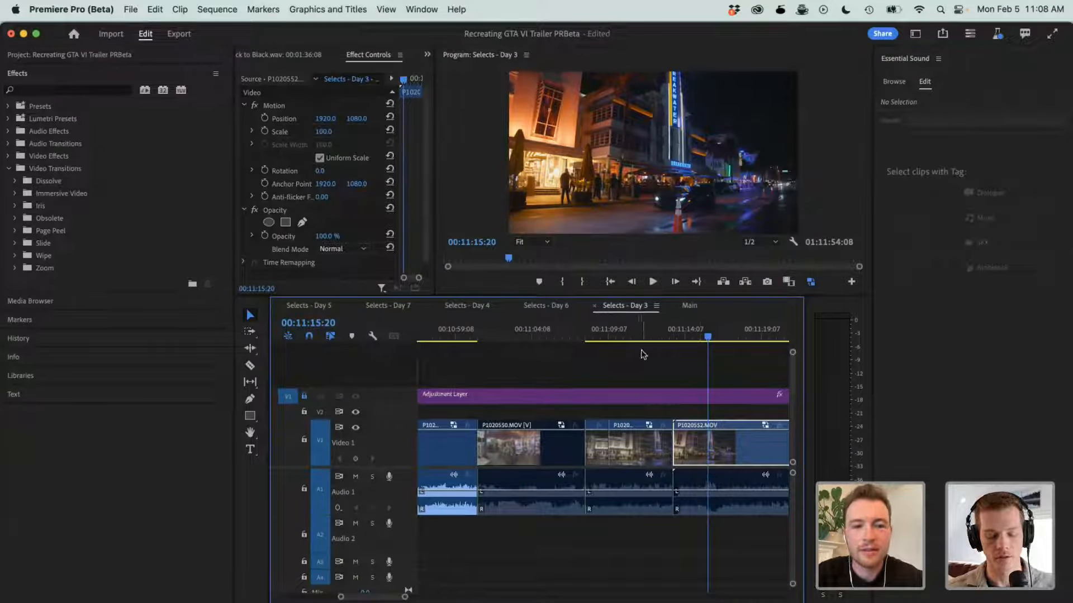
- Play the Day 3 selects from the second part of P1020551.MOV through P1020552.MOV up to 00:11:27:15
{"action": "left_click", "coordinate": [637, 334]}
{"action": "key", "text": "space"}
{"action": "key", "text": "="}
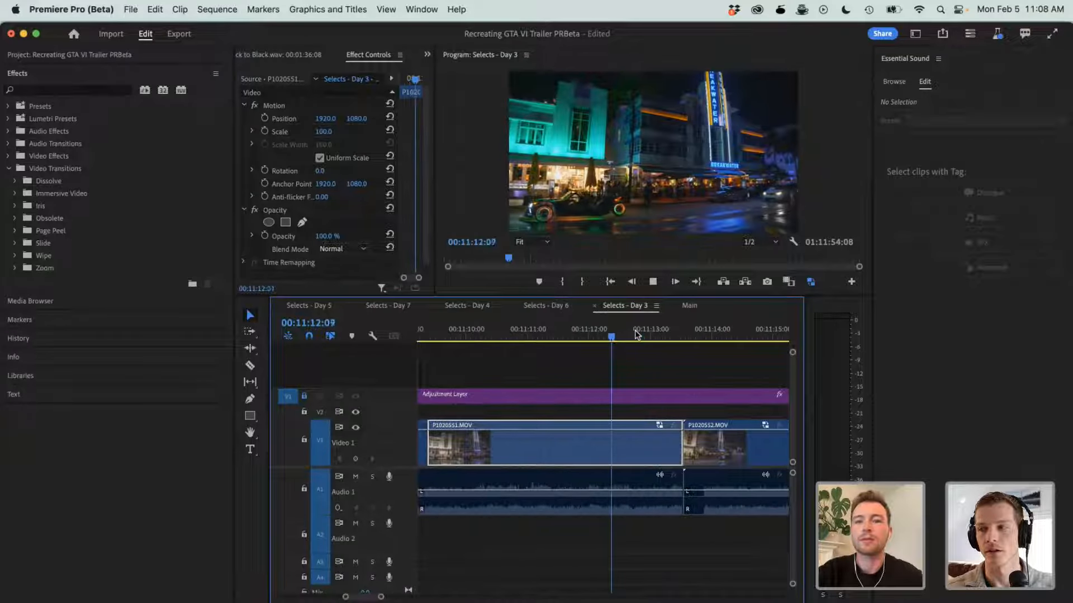
{"action": "key", "text": "minus"}
{"action": "key", "text": "minus"}
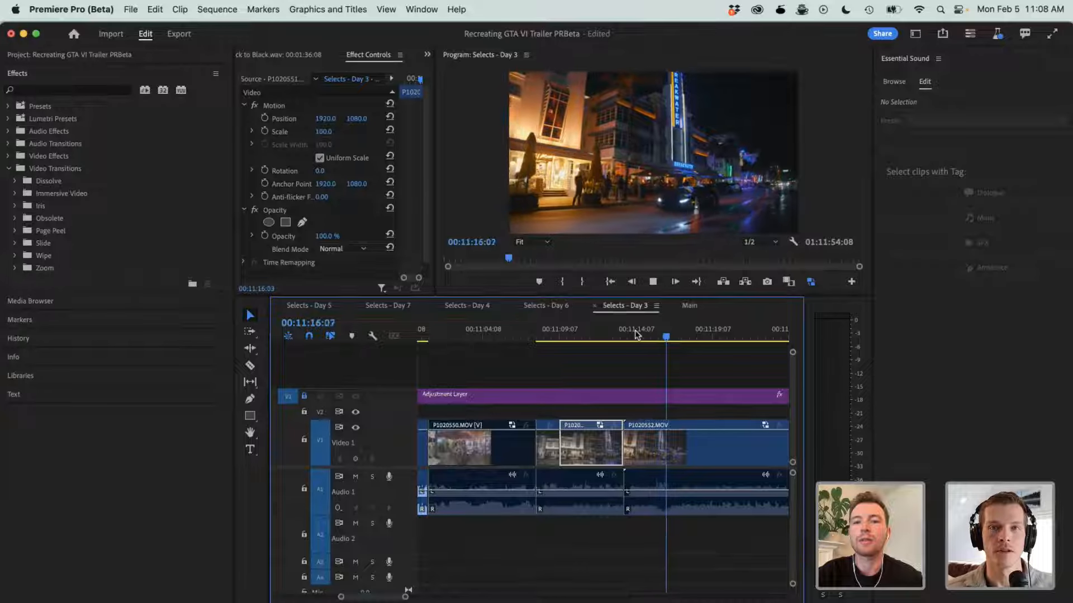
{"action": "key", "text": "minus"}
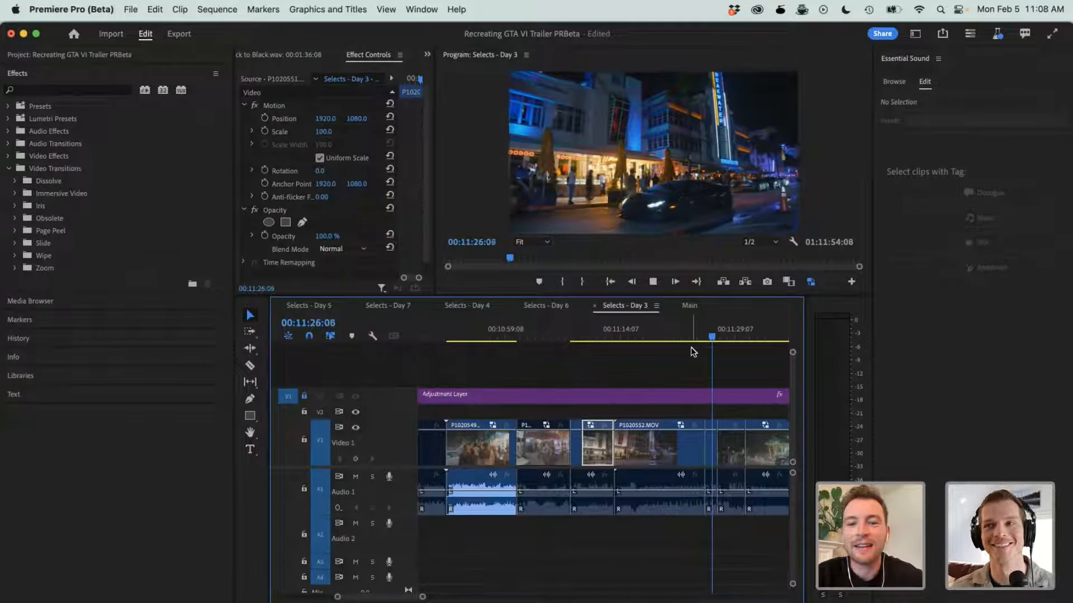
{"action": "key", "text": "space"}
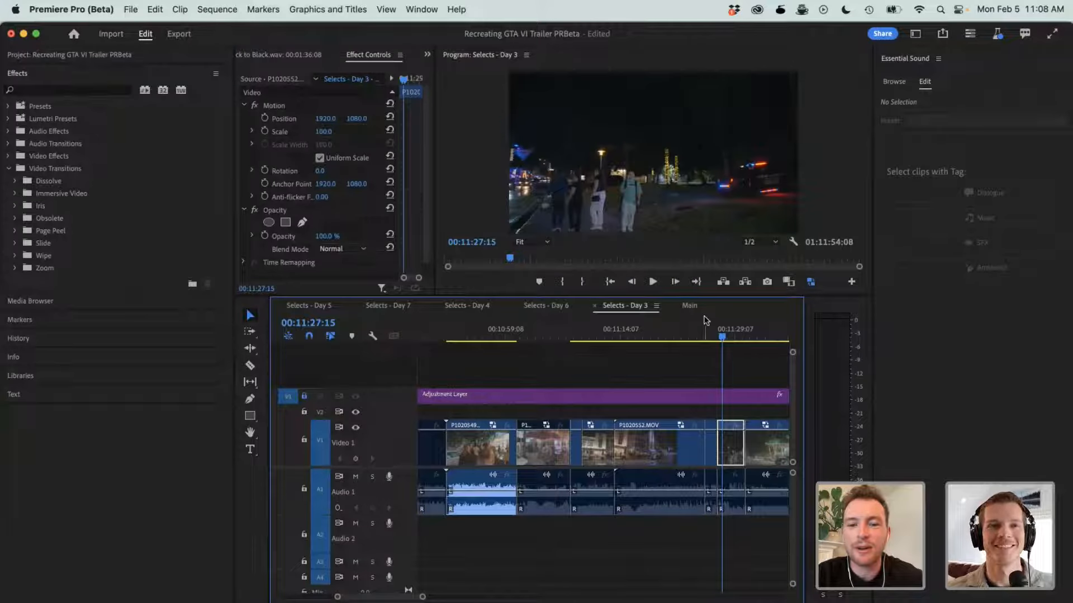
- Move the short P1020552.MOV video section at 00:11:26:00 up to track V2 and extend both its start and its end
{"action": "left_click", "coordinate": [709, 335]}
{"action": "left_click_drag", "start_coordinate": [711, 445], "coordinate": [691, 411]}
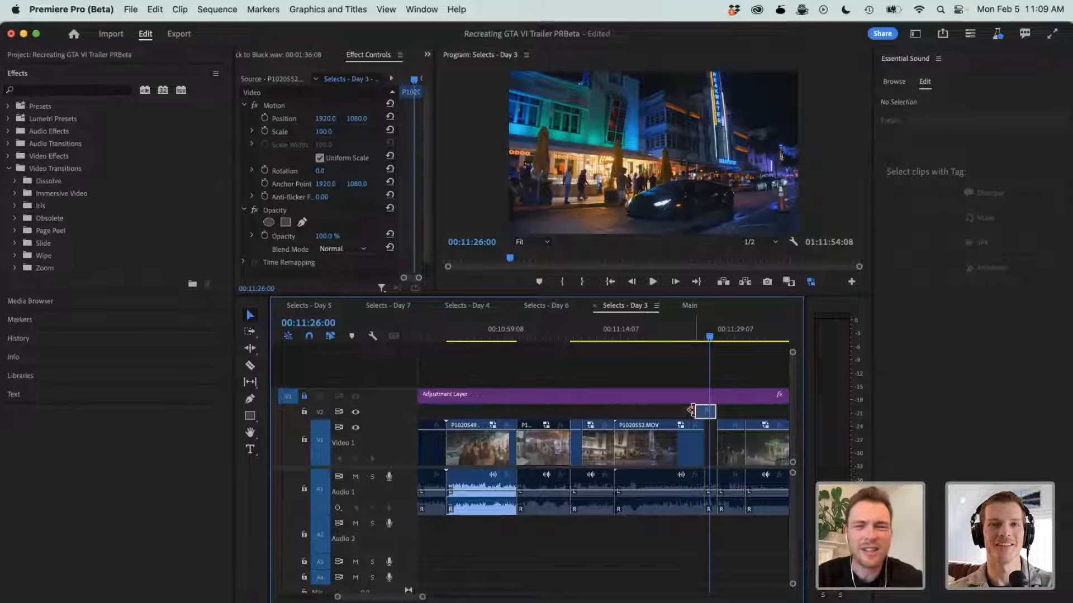
{"action": "left_click", "coordinate": [693, 411]}
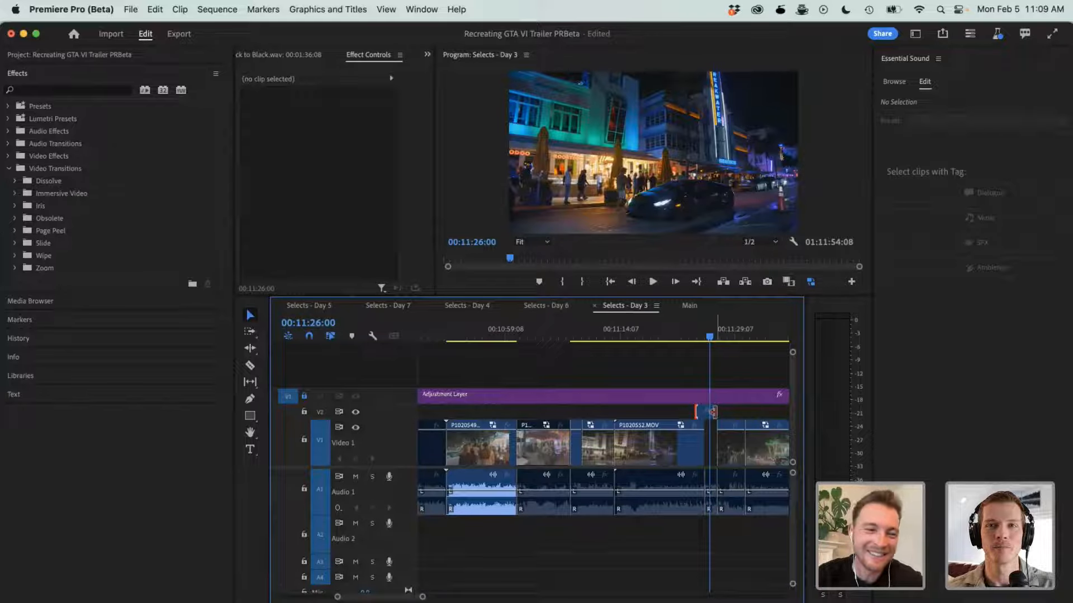
{"action": "left_click_drag", "start_coordinate": [712, 413], "coordinate": [719, 411]}
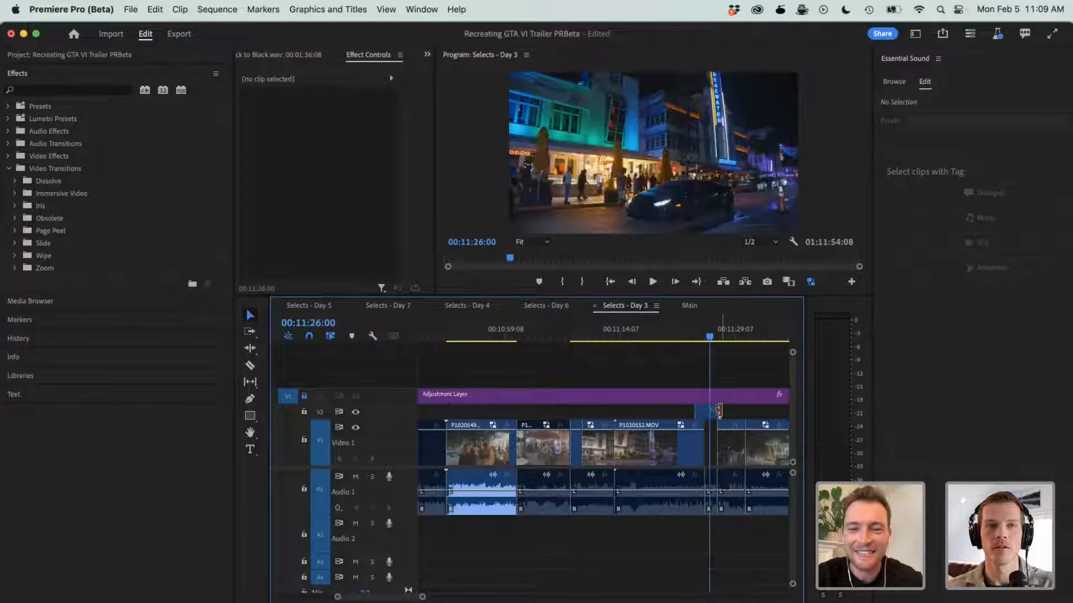
{"action": "left_click", "coordinate": [692, 337]}
{"action": "key", "text": "space"}
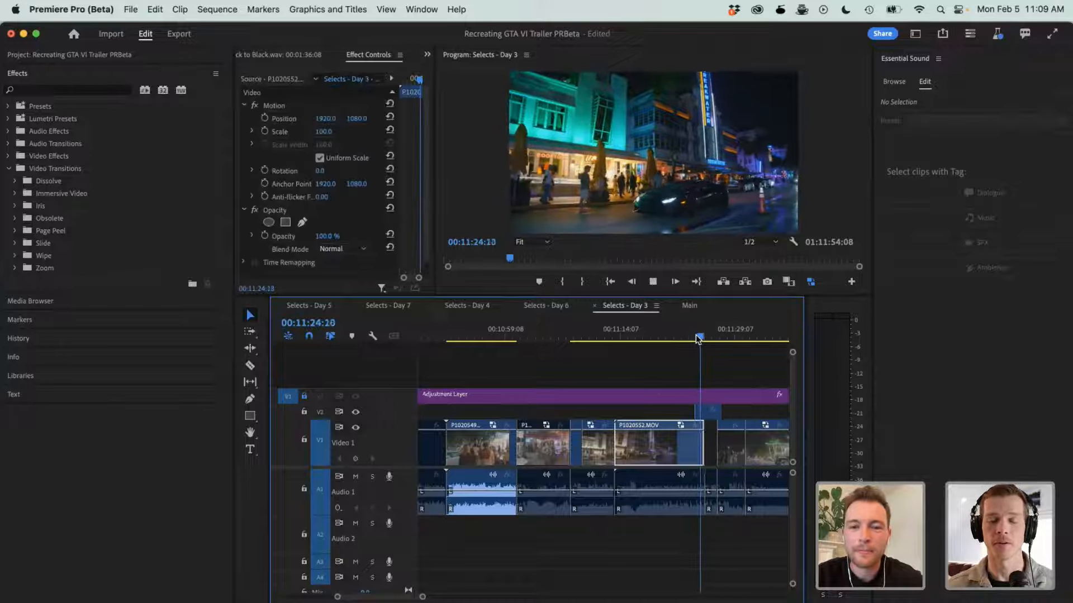
- Cut the P1020553 video at 00:11:32:00 and again shortly before its end, and move the middle section up to track V2
{"action": "left_click", "coordinate": [734, 334]}
{"action": "left_click", "coordinate": [756, 334]}
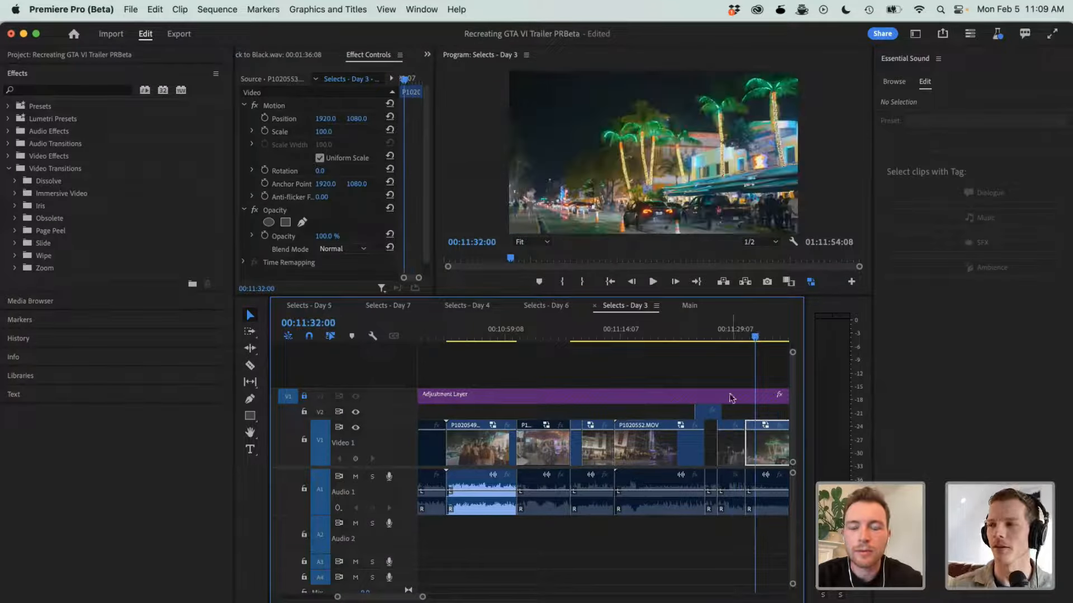
{"action": "scroll", "coordinate": [720, 419], "scroll_direction": "right", "scroll_amount": 5}
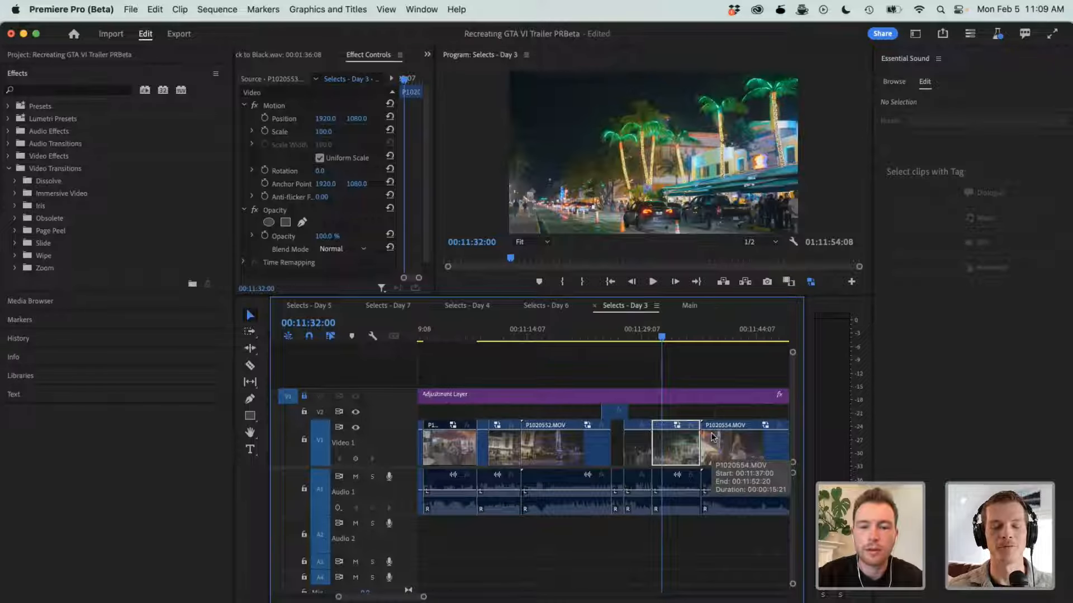
{"action": "key", "text": "c"}
{"action": "left_click", "coordinate": [663, 444]}
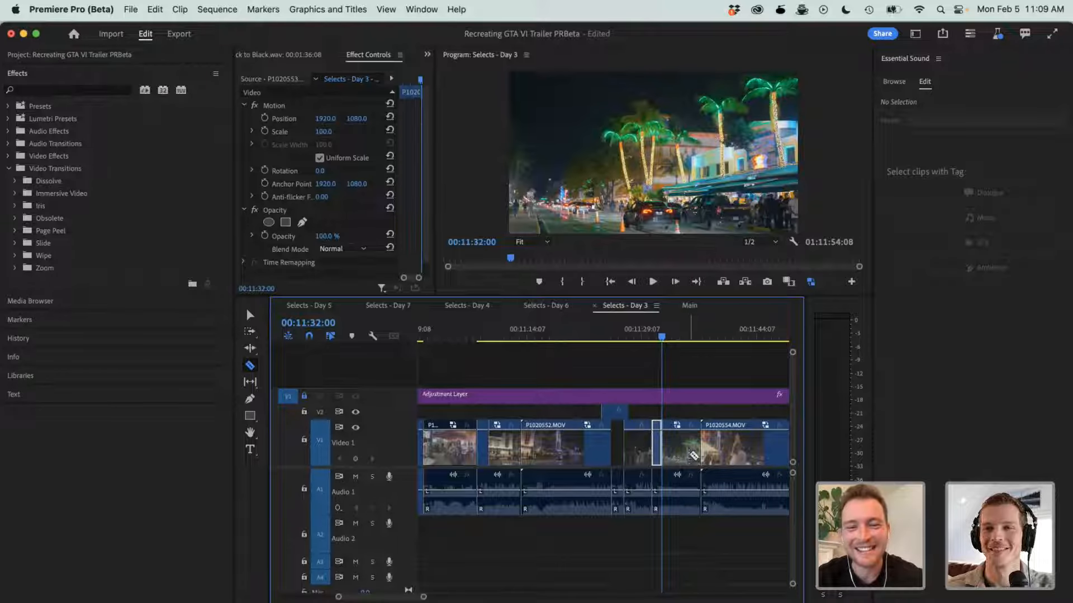
{"action": "left_click", "coordinate": [690, 453]}
{"action": "key", "text": "v"}
{"action": "left_click_drag", "start_coordinate": [683, 453], "coordinate": [698, 407]}
- Play past the raised P1020553 section to 00:11:37:22 and look through the following selects from 00:11:57:16
{"action": "key", "text": "space"}
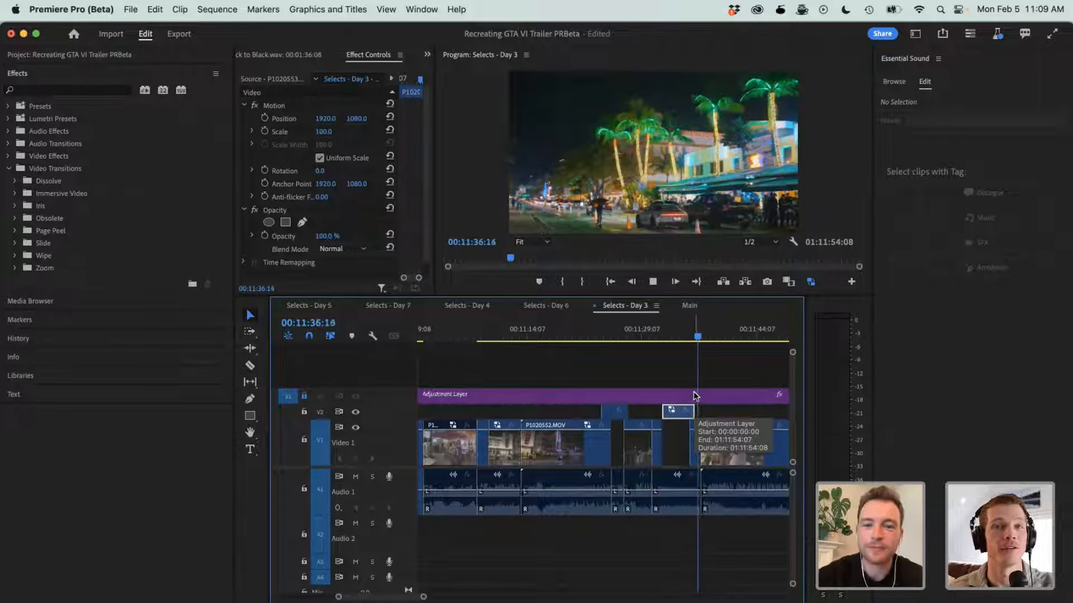
{"action": "key", "text": "space"}
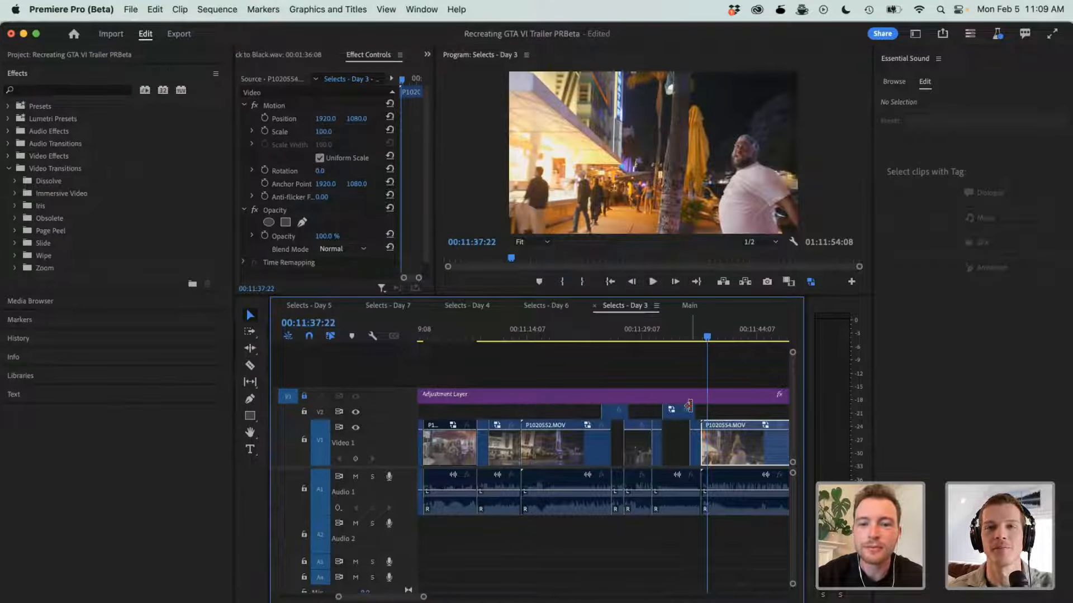
{"action": "key", "text": "minus"}
{"action": "left_click", "coordinate": [678, 333]}
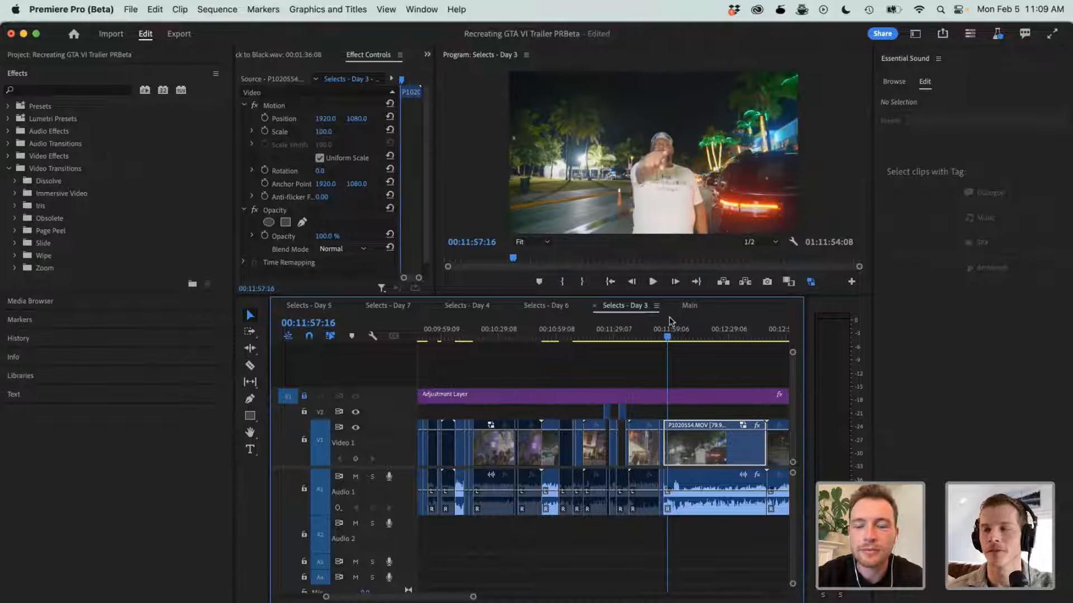
{"action": "scroll", "coordinate": [652, 398], "scroll_direction": "right", "scroll_amount": 5}
{"action": "scroll", "coordinate": [598, 384], "scroll_direction": "left", "scroll_amount": 6}
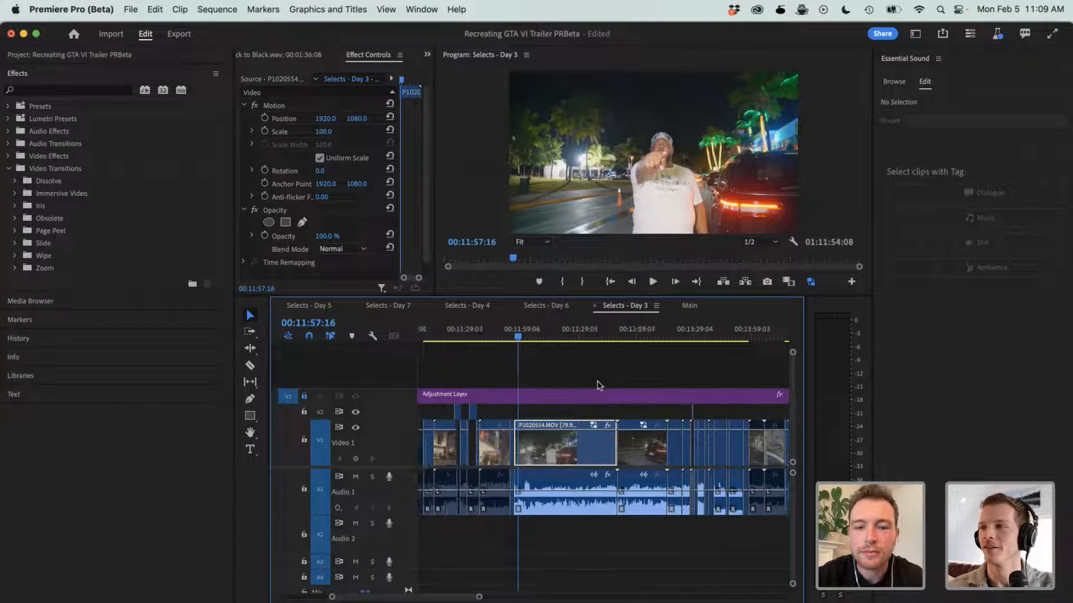
- Return to 00:10:08:00 and select the audio sections of P1020547.MOV one after another
{"action": "left_click_drag", "start_coordinate": [578, 334], "coordinate": [496, 333]}
{"action": "key", "text": "="}
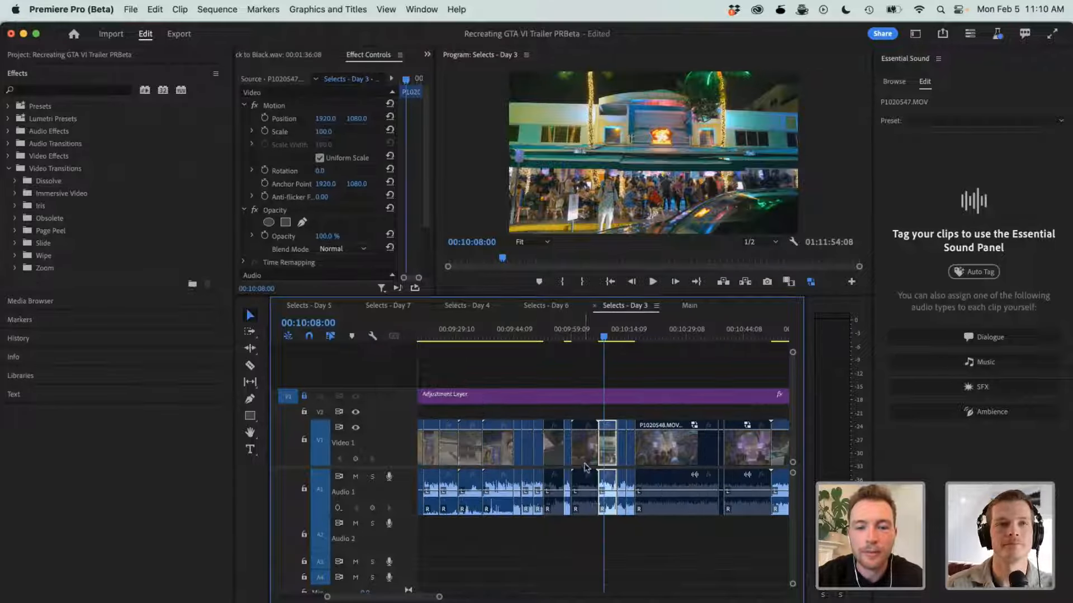
{"action": "left_click_drag", "start_coordinate": [617, 530], "coordinate": [631, 495]}
{"action": "left_click", "coordinate": [619, 495]}
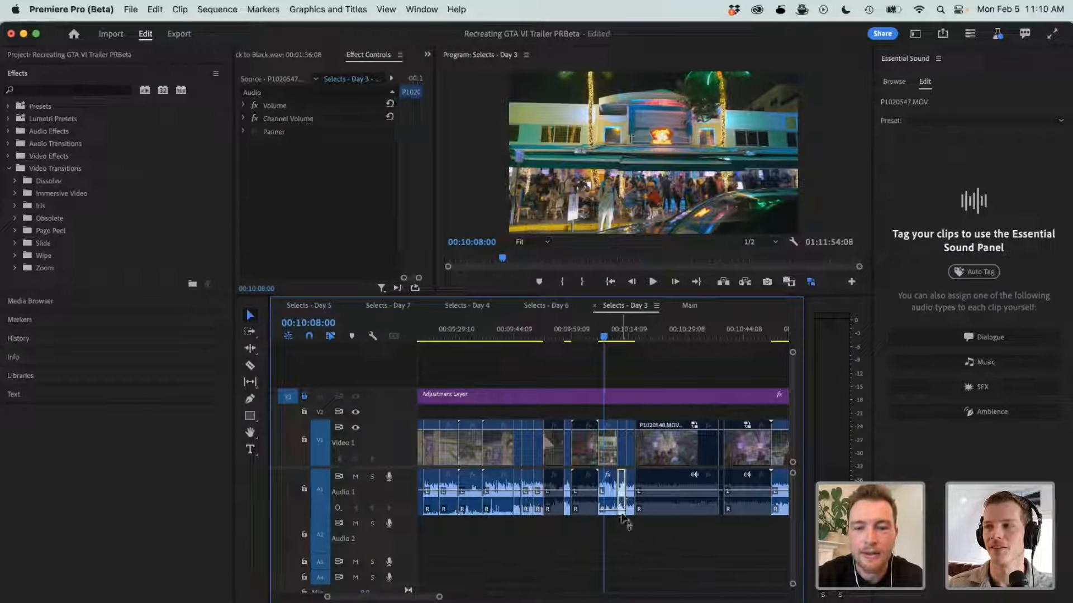
{"action": "left_click", "coordinate": [630, 494]}
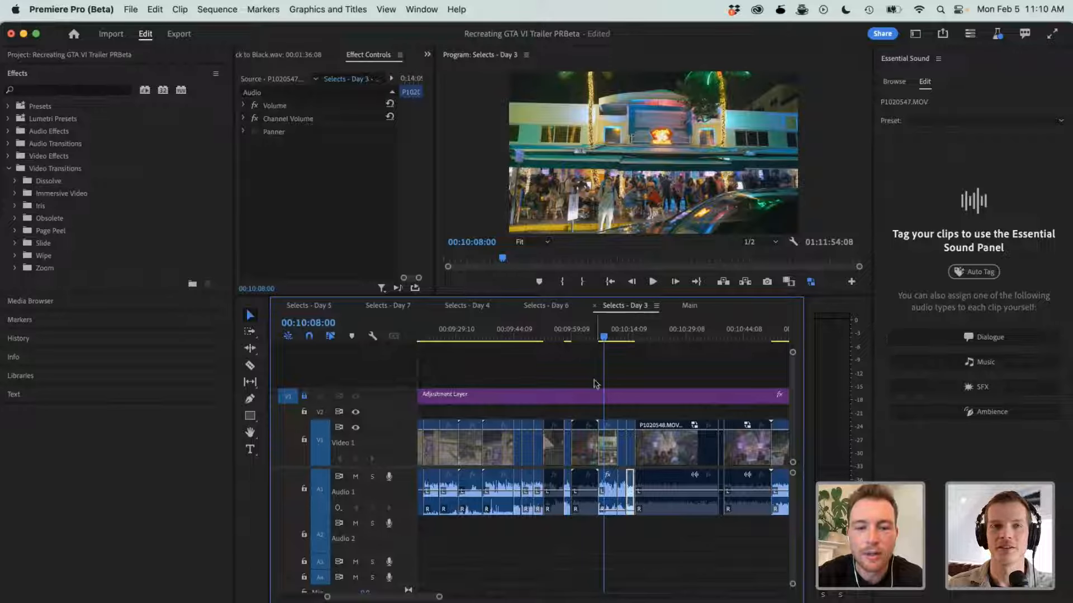
- Play the P1020547.MOV sections from 00:10:08:00, continuing up to 00:10:14:11
{"action": "left_click", "coordinate": [602, 337]}
{"action": "key", "text": "space"}
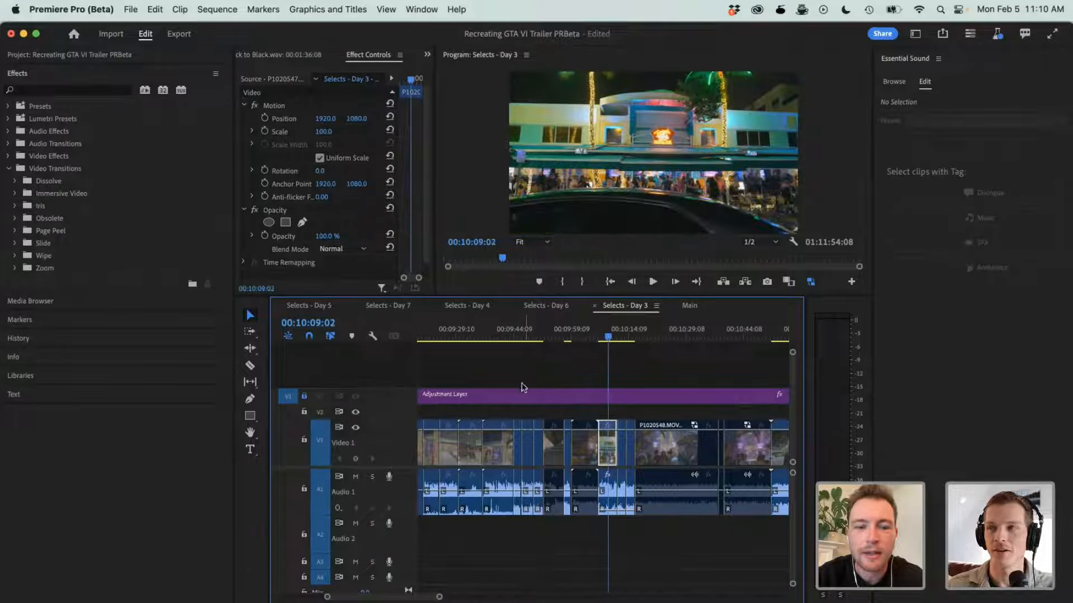
{"action": "left_click", "coordinate": [531, 327]}
{"action": "left_click", "coordinate": [613, 333]}
{"action": "key", "text": "space"}
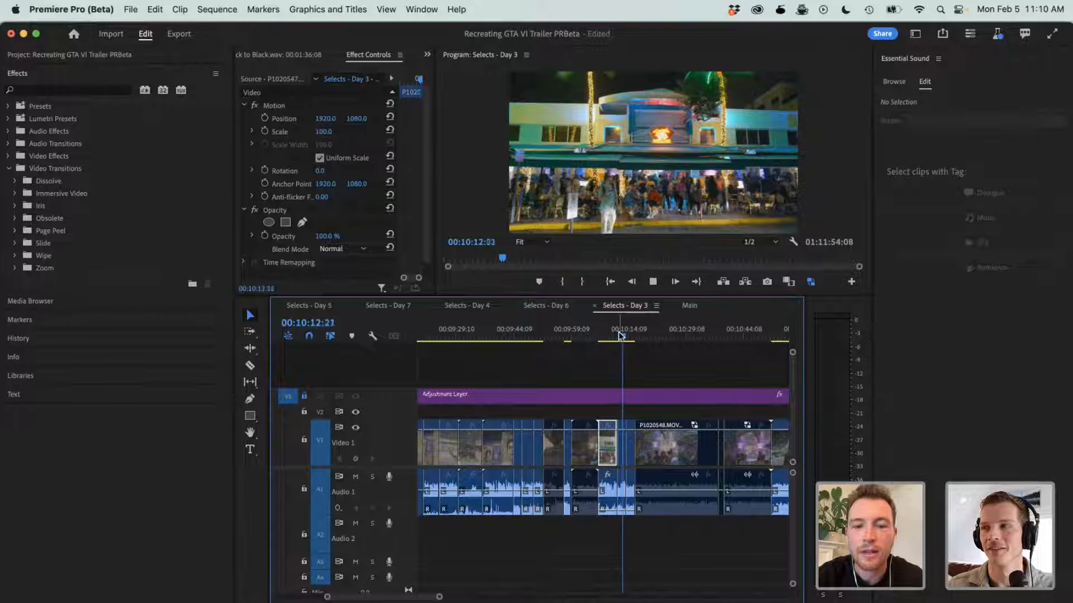
{"action": "key", "text": "space"}
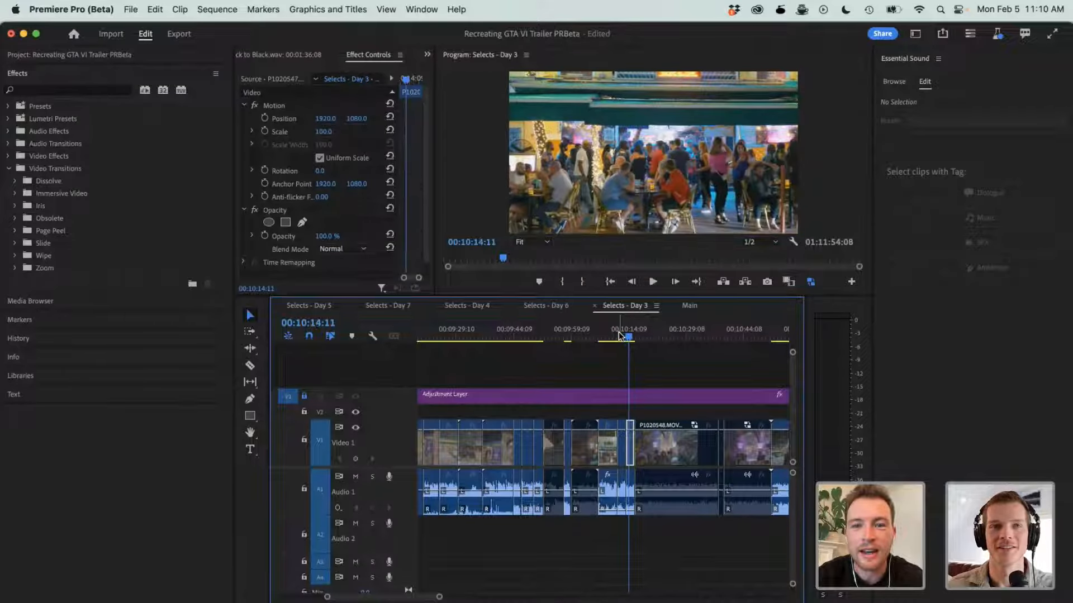
- Cut the P1020547.MOV video at about 00:10:08:13 and move its first section up to track V2
{"action": "left_click_drag", "start_coordinate": [619, 334], "coordinate": [601, 333]}
{"action": "key", "text": "c"}
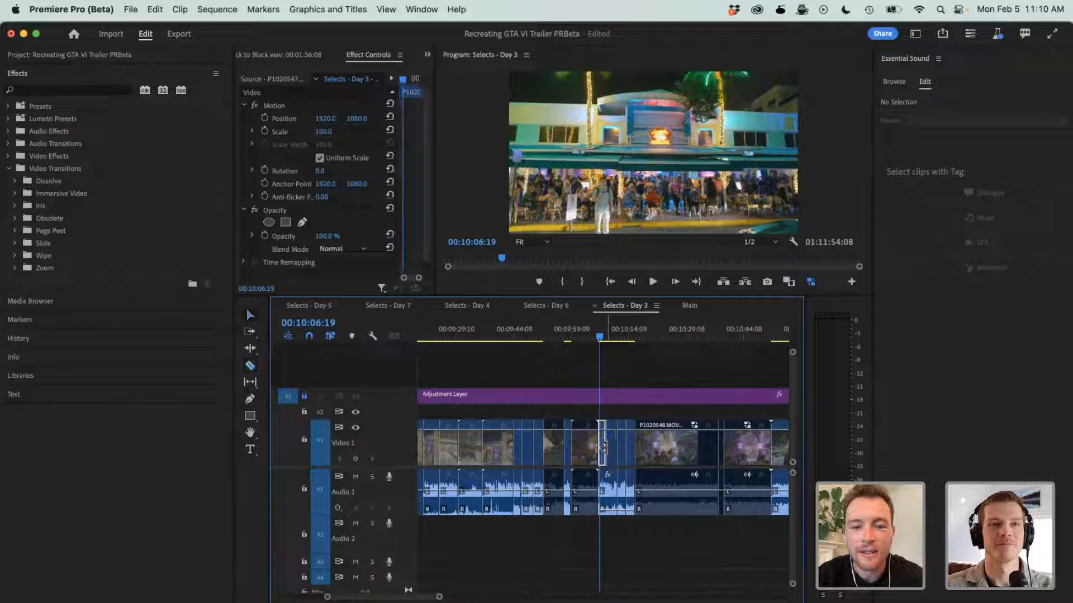
{"action": "left_click", "coordinate": [605, 456]}
{"action": "key", "text": "v"}
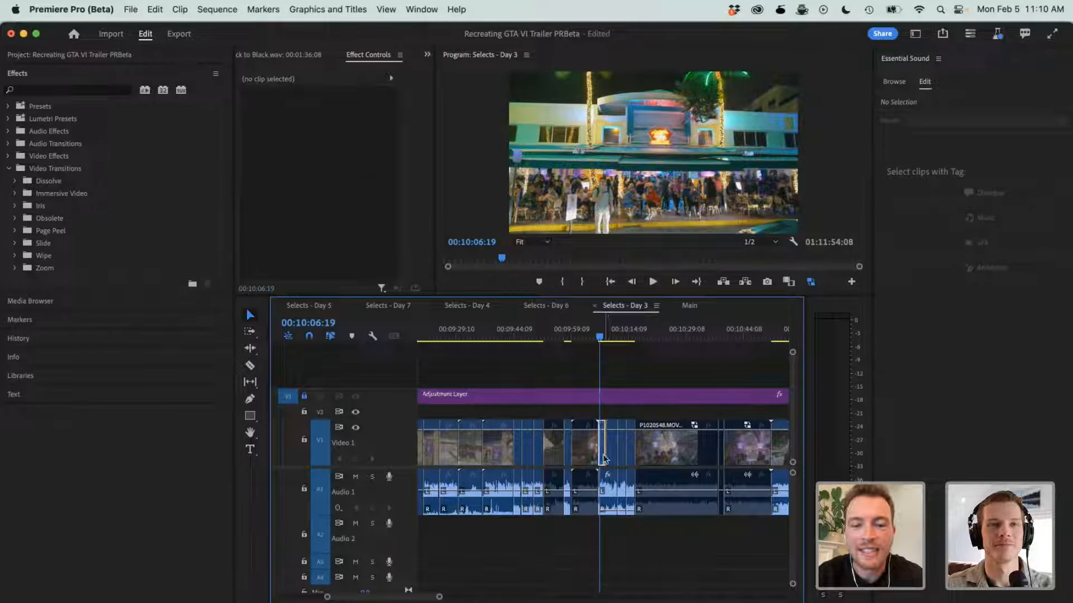
{"action": "left_click", "coordinate": [603, 453]}
{"action": "key", "text": "minus"}
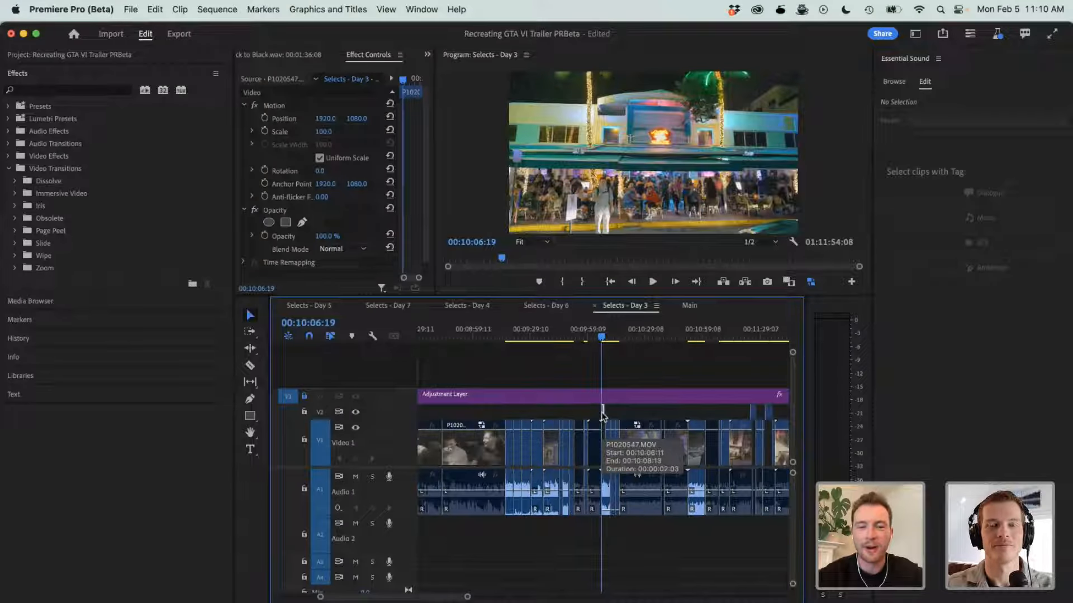
- Copy the three raised V2 clips from Selects - Day 3 into the Main sequence, starting at 00:03:45:18
{"action": "left_click_drag", "start_coordinate": [785, 413], "coordinate": [541, 413]}
{"action": "left_click_drag", "start_coordinate": [656, 409], "coordinate": [784, 412]}
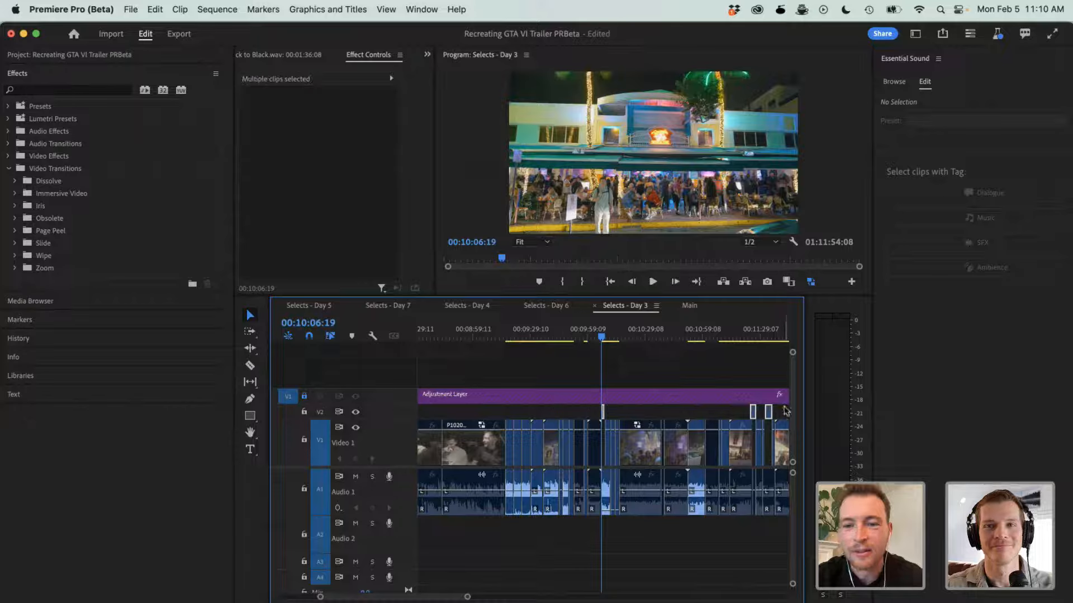
{"action": "left_click", "coordinate": [677, 307]}
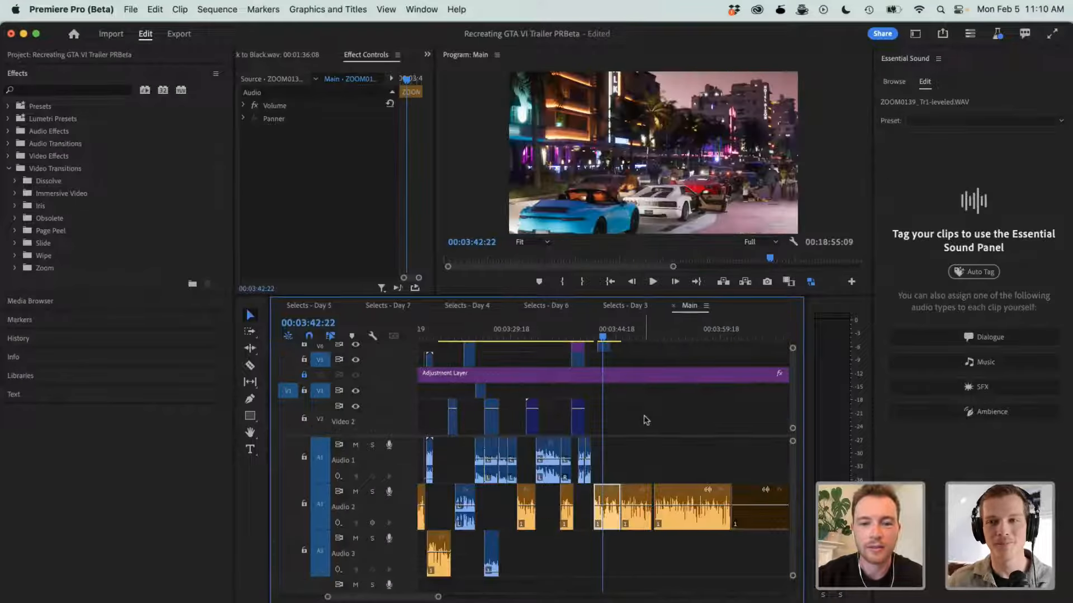
{"action": "left_click", "coordinate": [622, 340]}
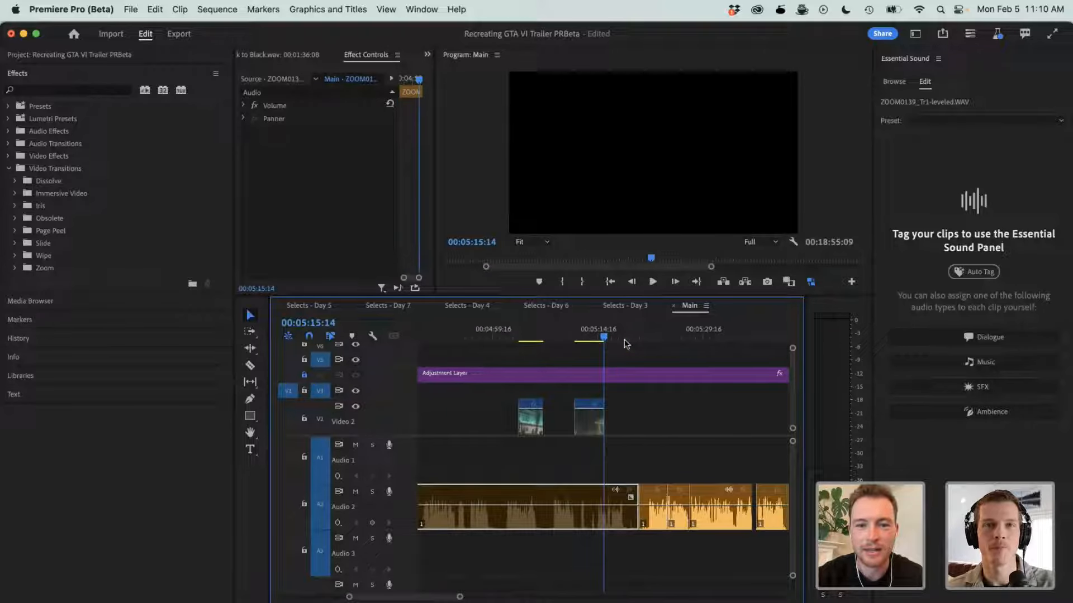
{"action": "scroll", "coordinate": [624, 340], "scroll_direction": "left", "scroll_amount": 5}
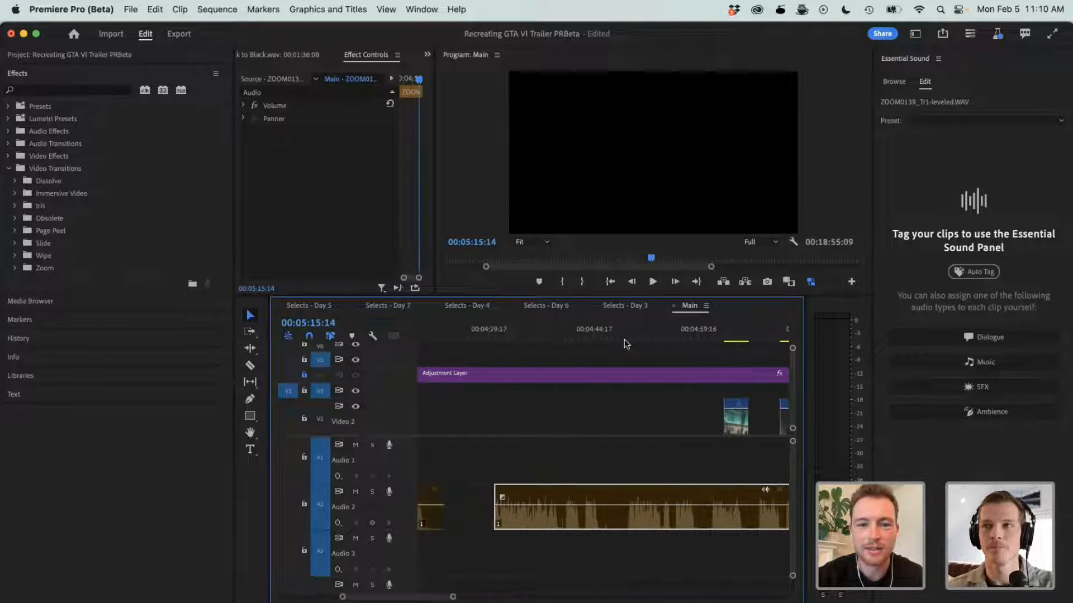
{"action": "key", "text": "minus"}
{"action": "key", "text": "minus"}
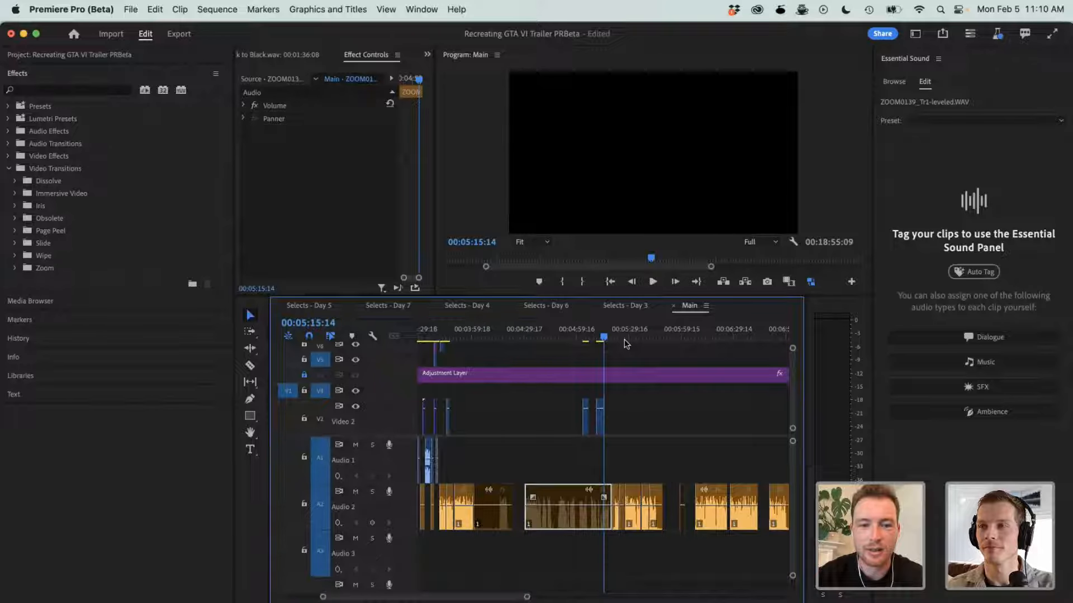
- Move the two distant pasted clips close behind the first one in Main and play the sequence from 00:03:41:15
{"action": "left_click_drag", "start_coordinate": [554, 411], "coordinate": [454, 428]}
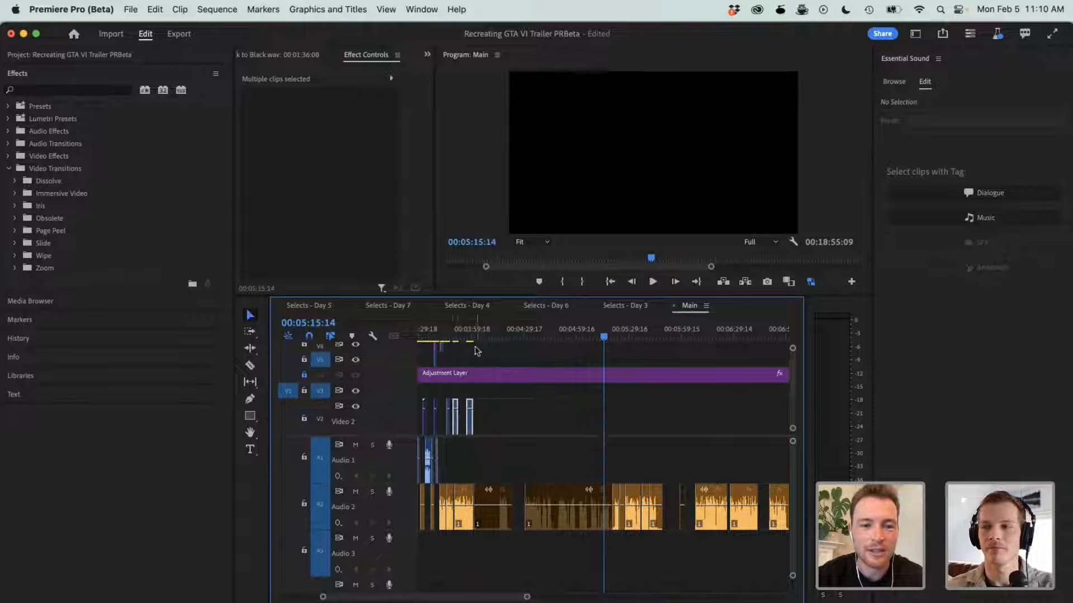
{"action": "left_click", "coordinate": [450, 331]}
{"action": "key", "text": "equal"}
{"action": "key", "text": "equal"}
{"action": "key", "text": "equal"}
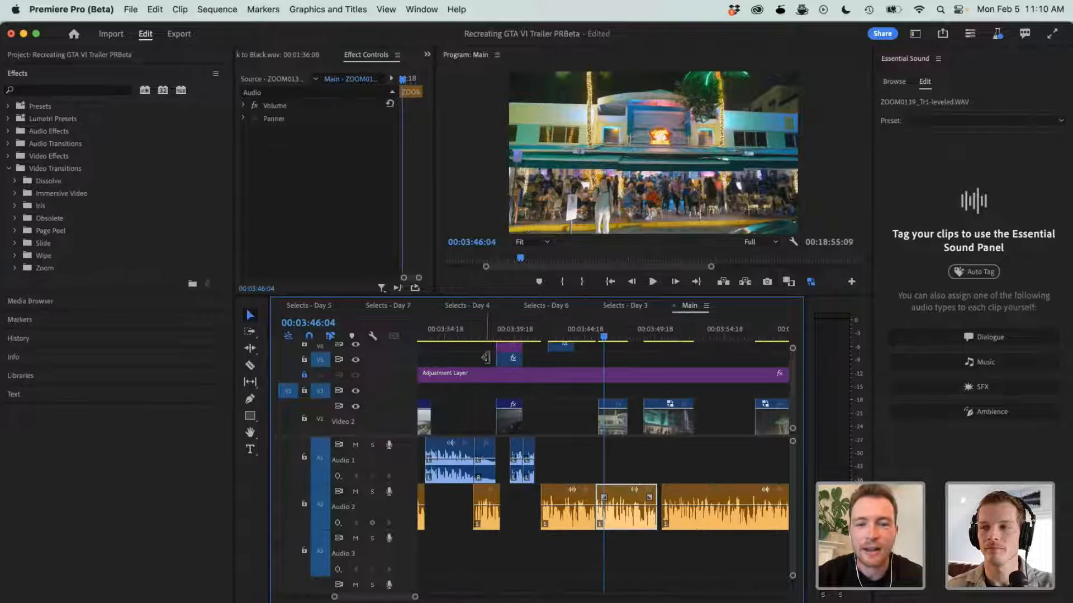
{"action": "left_click", "coordinate": [541, 338]}
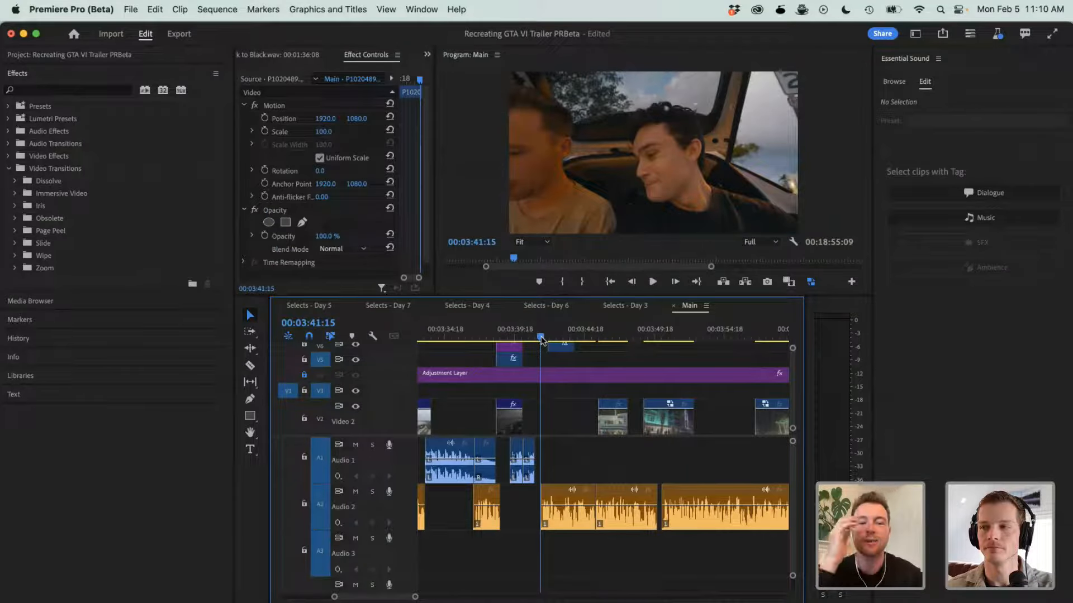
{"action": "key", "text": "space"}
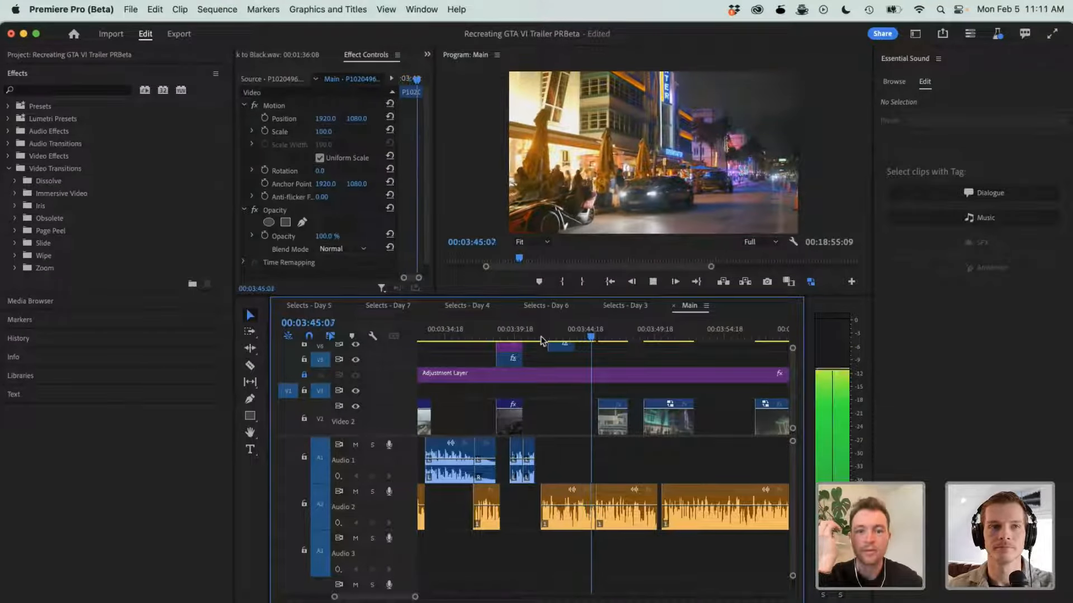
- Play the Main sequence through the first pasted clip and P1020552.MOV on V2, continuing to about 00:03:52
{"action": "left_click", "coordinate": [609, 505]}
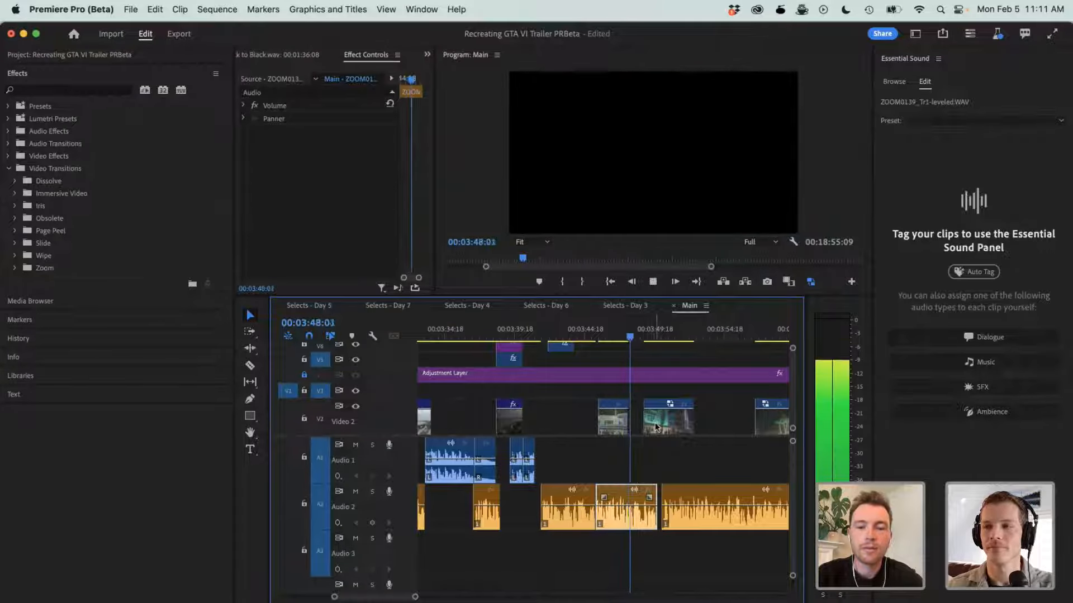
{"action": "key", "text": "space"}
{"action": "key", "text": "space"}
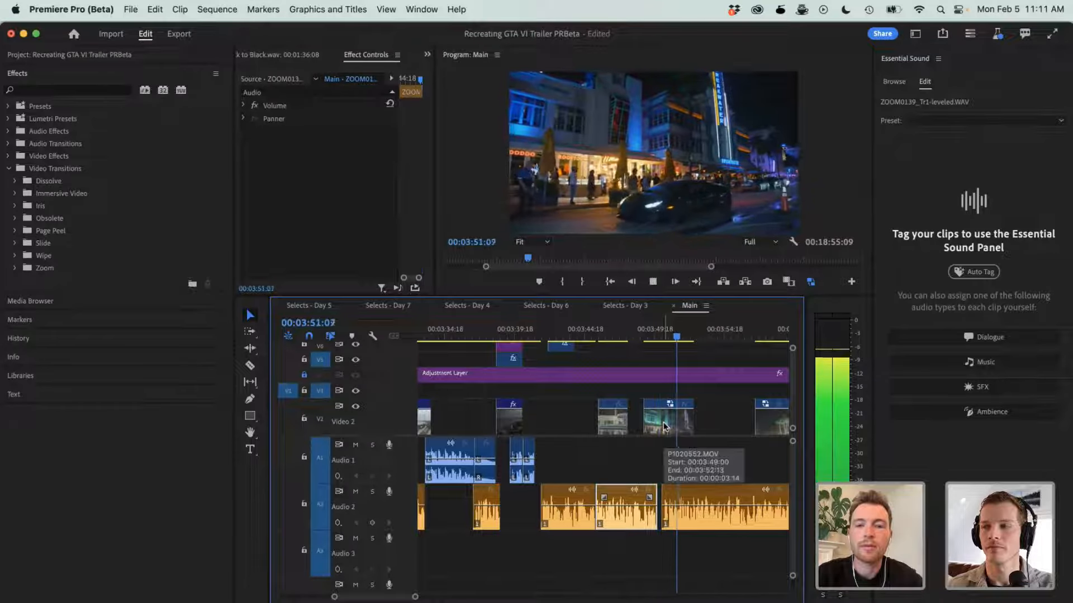
{"action": "key", "text": "space"}
- Move the P1020553 clip on V2 directly behind P1020552.MOV and play it up to 00:03:55:22
{"action": "key", "text": "space"}
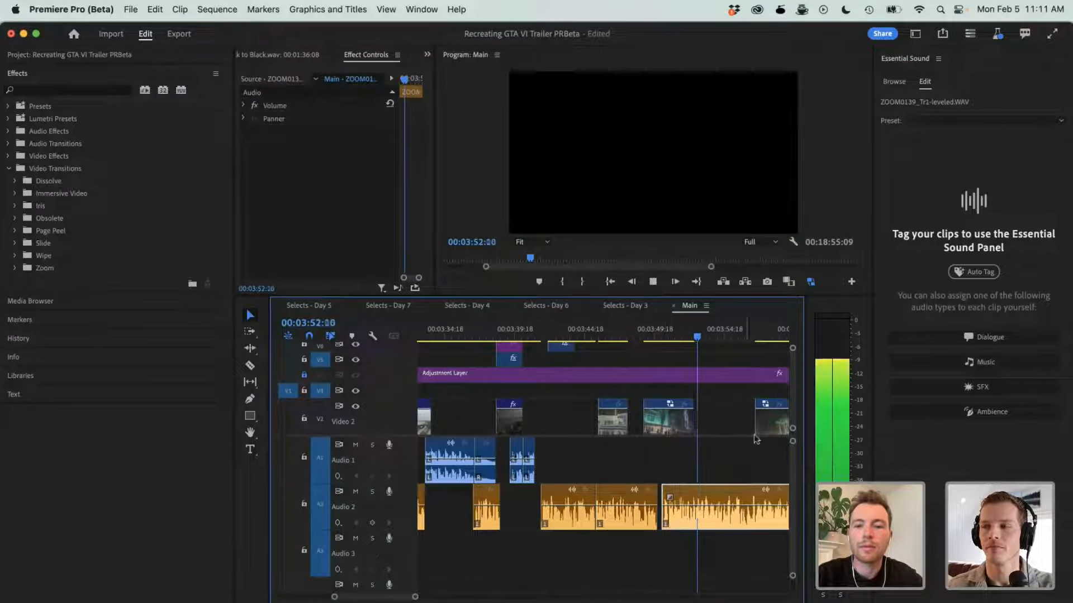
{"action": "key", "text": "space"}
{"action": "left_click_drag", "start_coordinate": [775, 422], "coordinate": [718, 421]}
{"action": "key", "text": "space"}
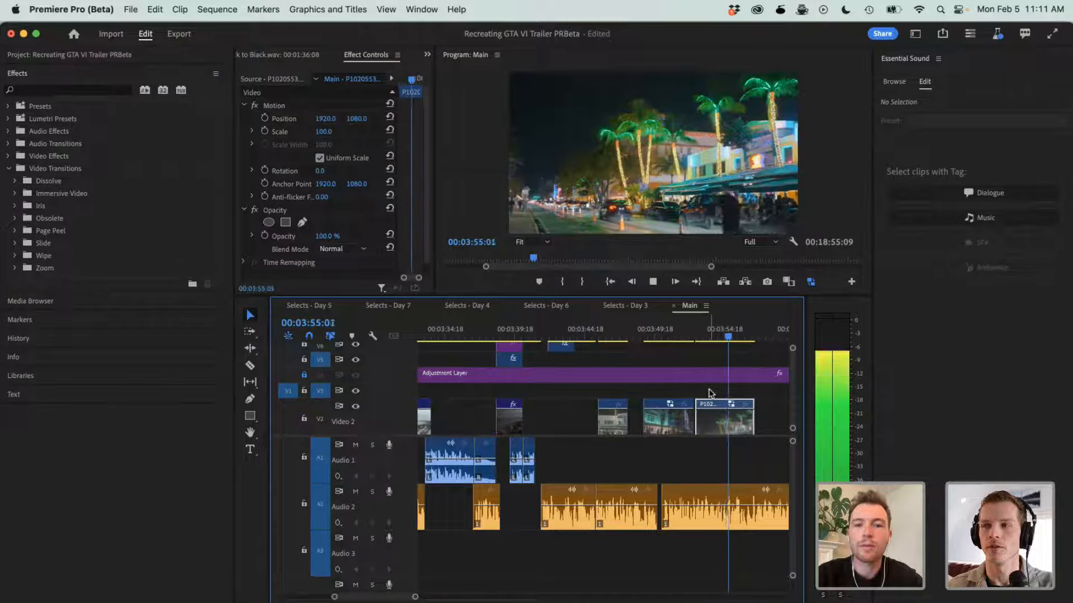
{"action": "key", "text": "space"}
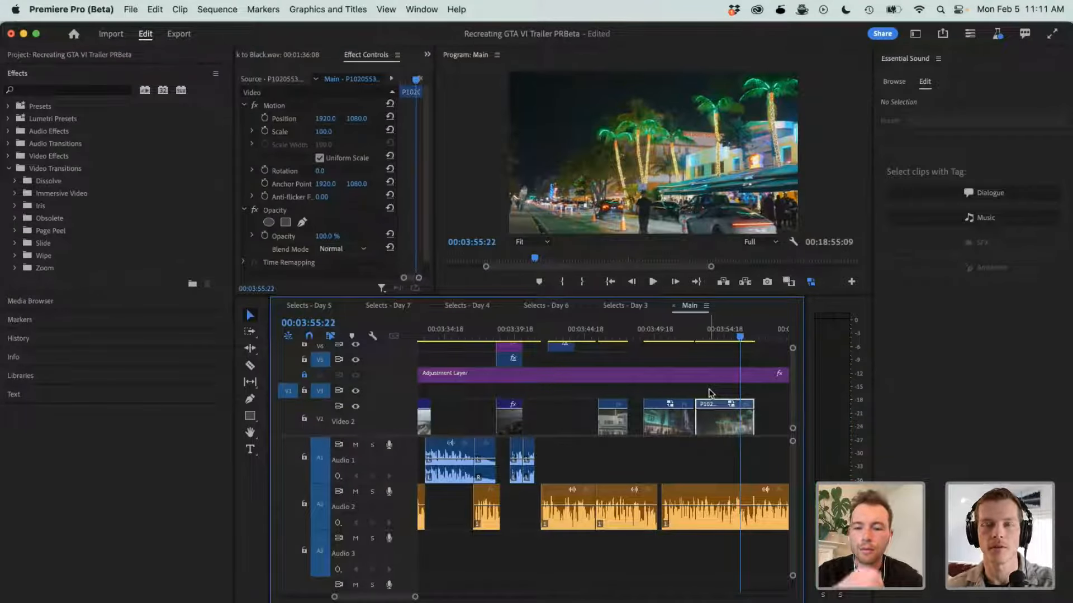
- Shift P1020552 and P1020553 earlier on V2 against the first pasted clip, closing the remaining gap between the two
{"action": "left_click_drag", "start_coordinate": [687, 389], "coordinate": [668, 416]}
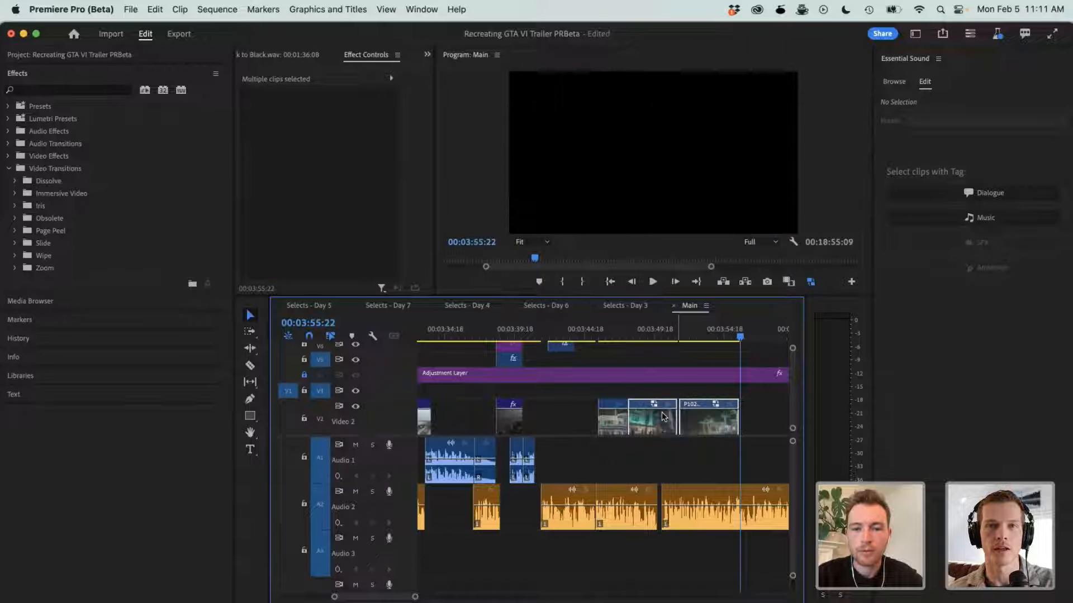
{"action": "left_click", "coordinate": [644, 357]}
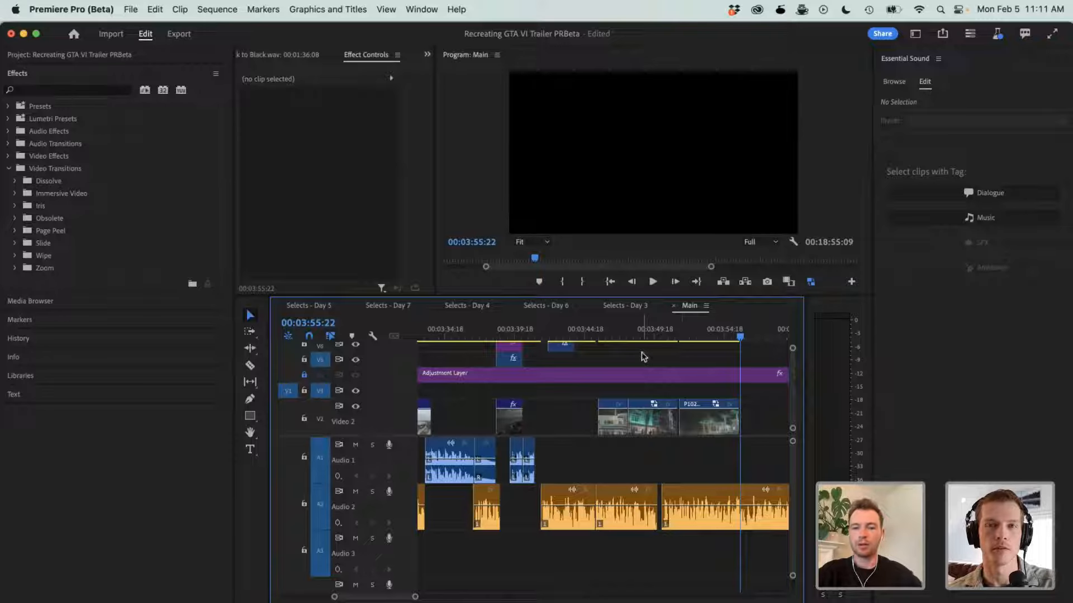
{"action": "left_click_drag", "start_coordinate": [699, 413], "coordinate": [696, 418]}
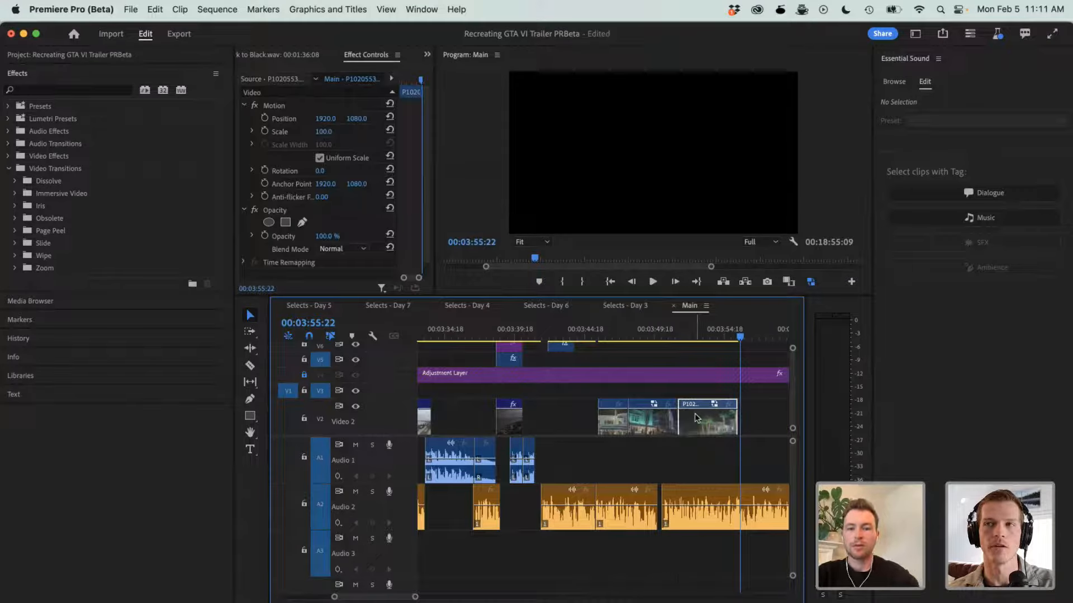
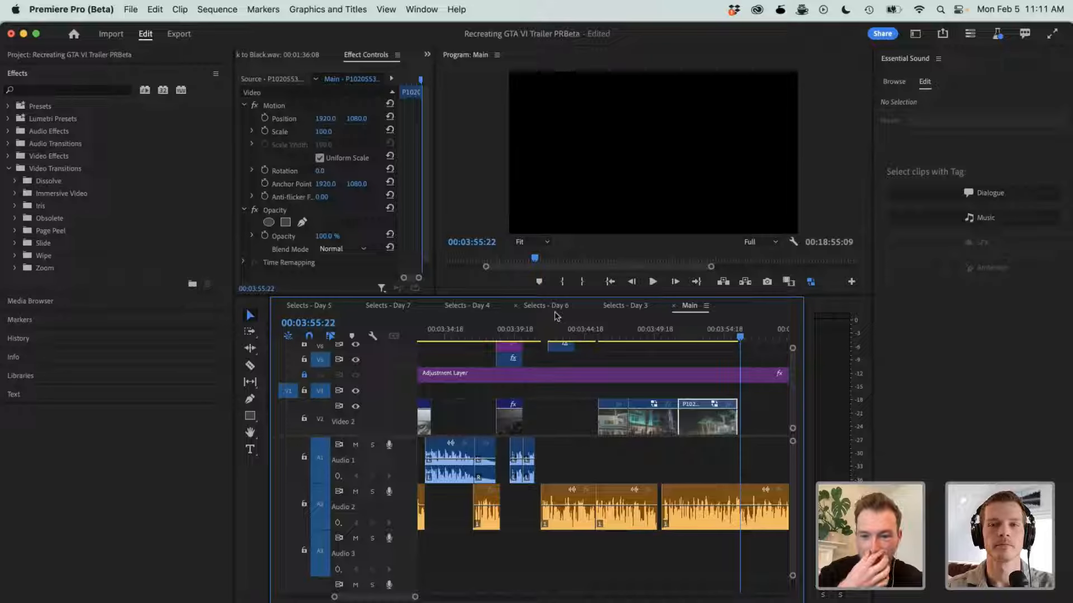
- Shift the three adjacent pasted clips on V2 in Main about two seconds earlier together and play from 00:03:41:15 to 00:03:48:03
{"action": "left_click", "coordinate": [693, 336]}
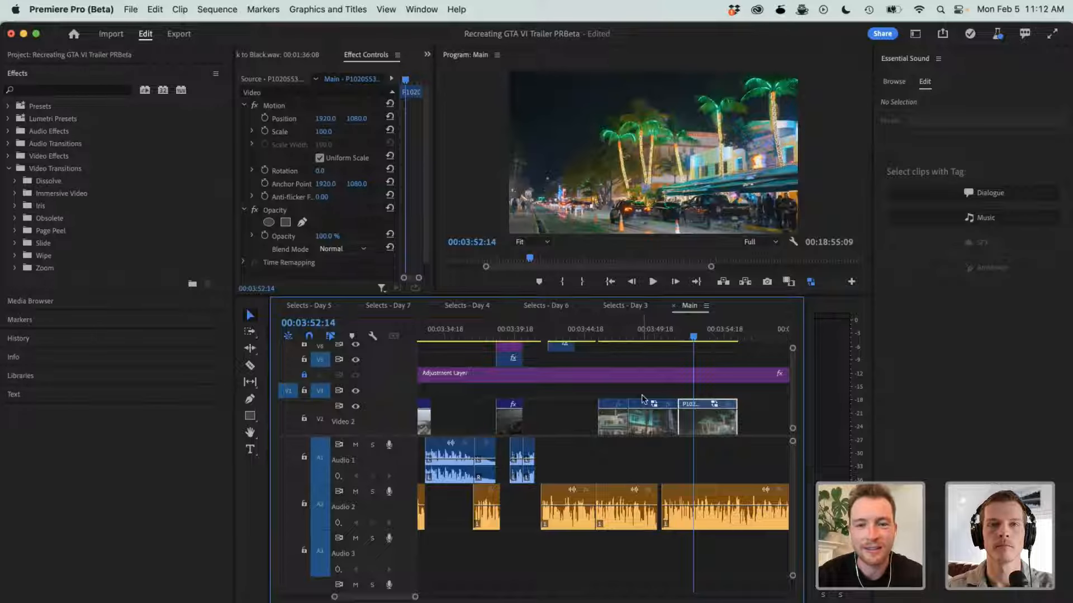
{"action": "left_click_drag", "start_coordinate": [576, 403], "coordinate": [674, 426]}
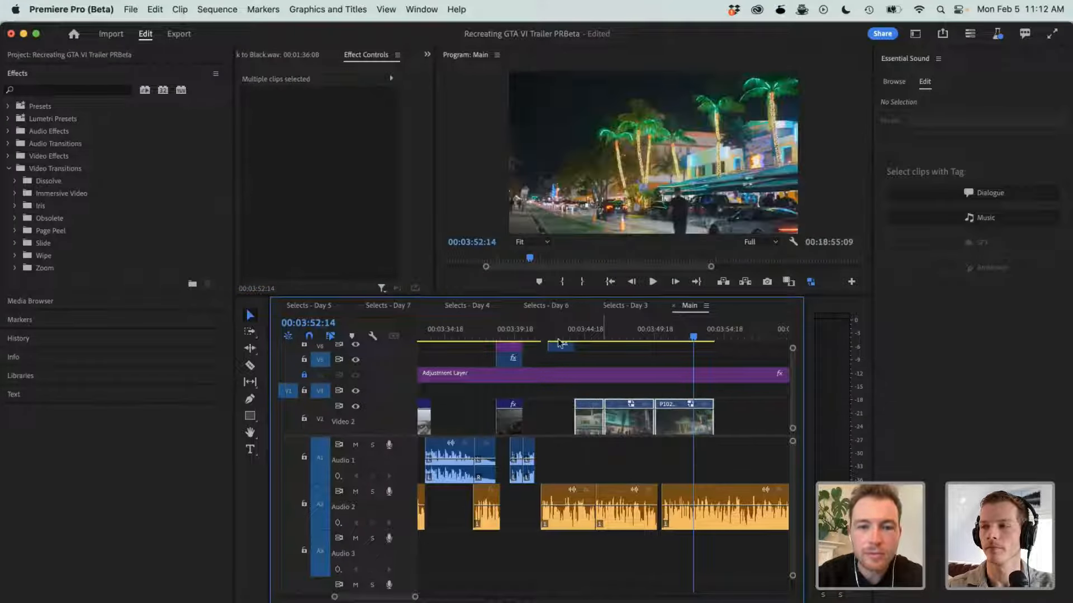
{"action": "left_click", "coordinate": [546, 331]}
{"action": "left_click_drag", "start_coordinate": [546, 331], "coordinate": [541, 330]}
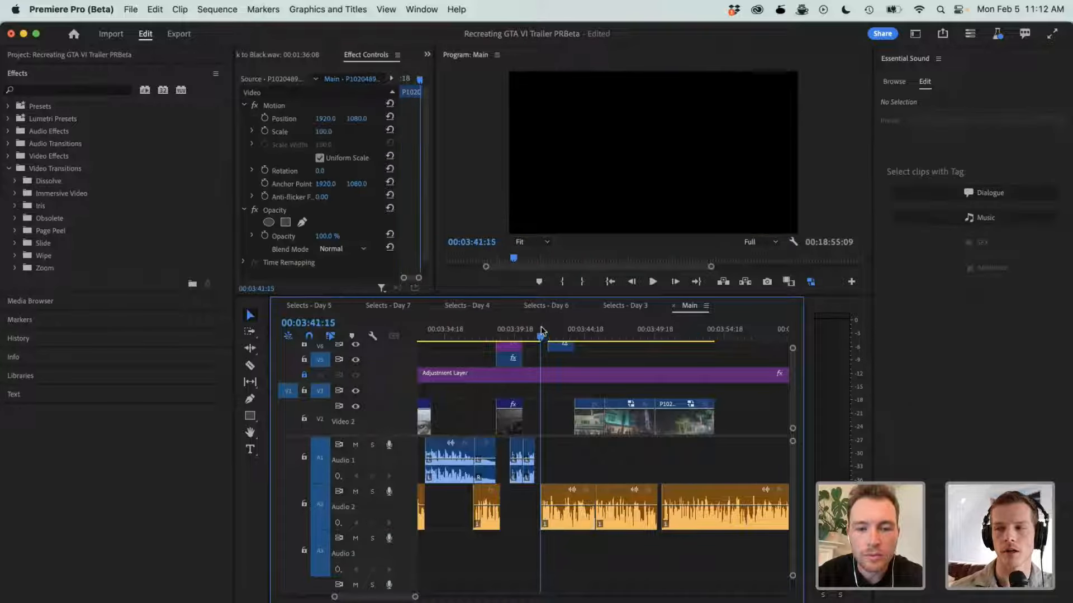
{"action": "key", "text": "minus"}
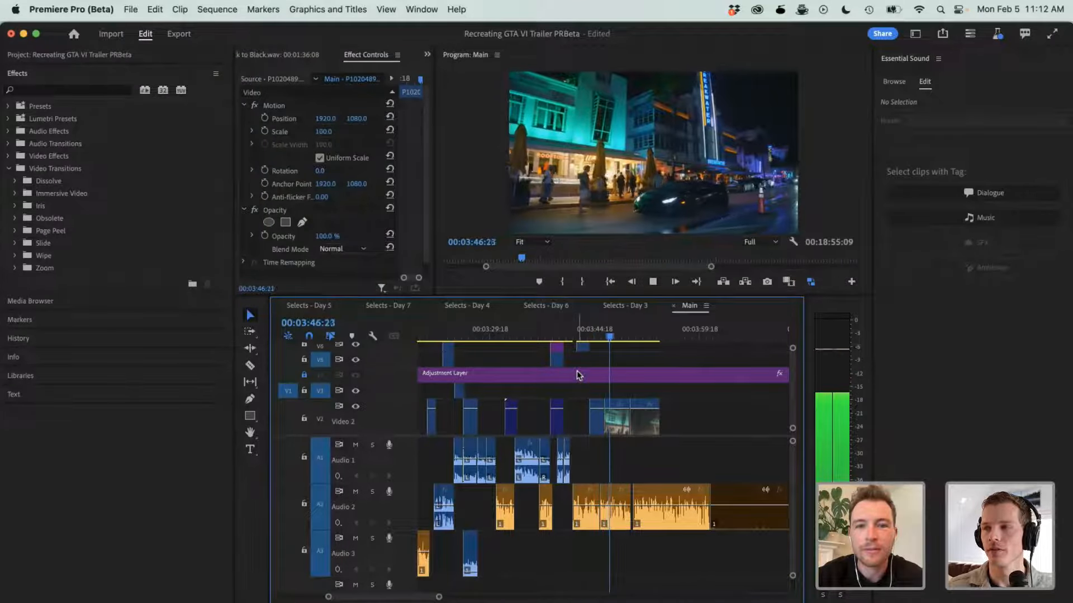
{"action": "key", "text": "space"}
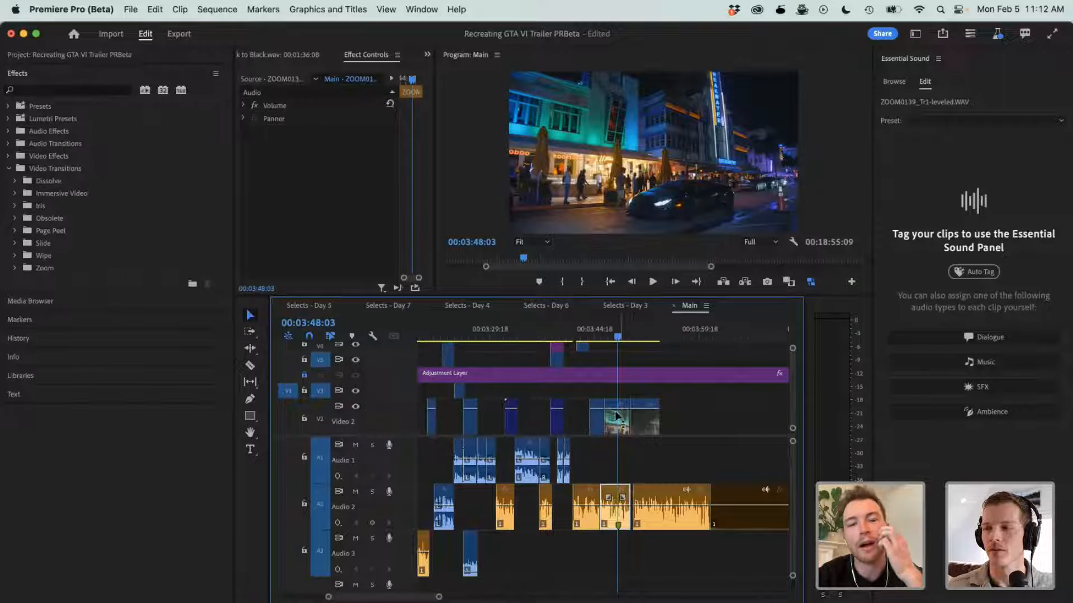
- Skim the Selects - Day 3 sequence from about 00:10:06:19 up to the P1020551 clip at 00:11:09:12
{"action": "left_click", "coordinate": [619, 308]}
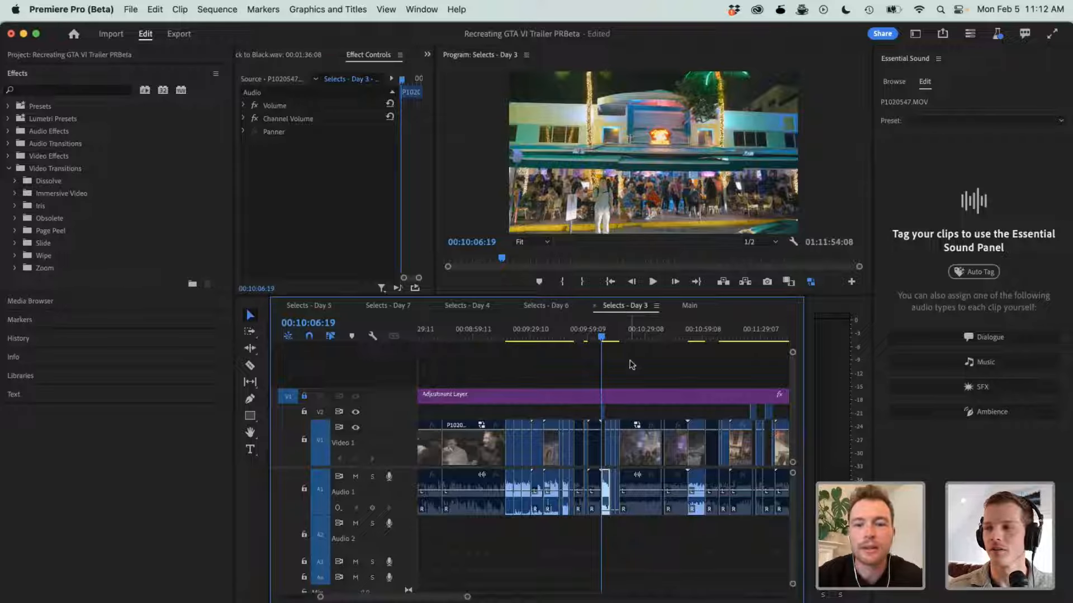
{"action": "left_click", "coordinate": [609, 338]}
{"action": "left_click_drag", "start_coordinate": [612, 342], "coordinate": [700, 346]}
{"action": "scroll", "coordinate": [701, 350], "scroll_direction": "down", "scroll_amount": 3}
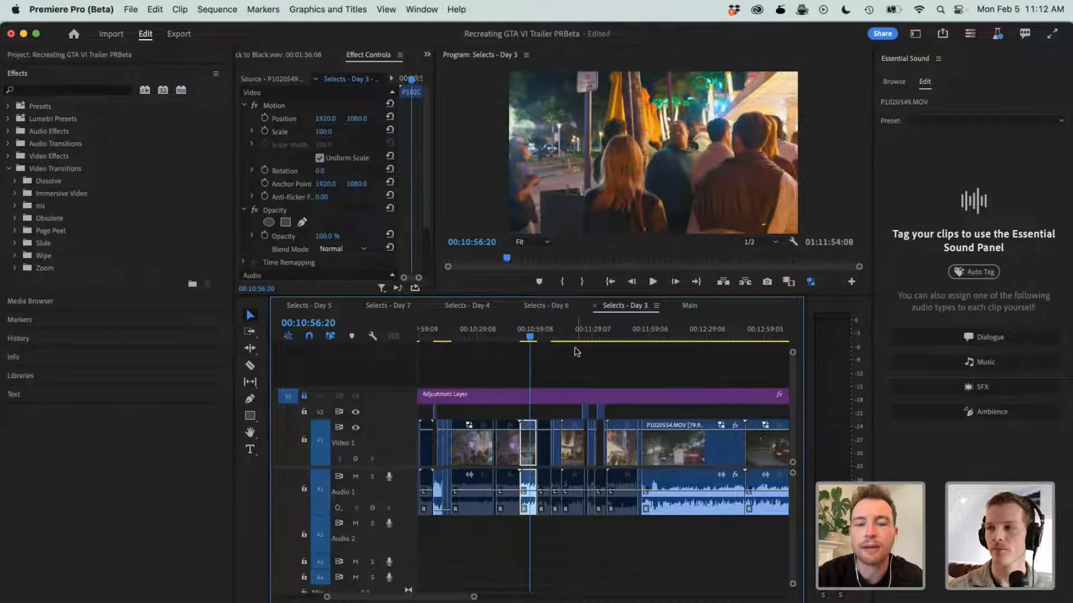
{"action": "mouse_move", "coordinate": [568, 339]}
{"action": "left_mouse_down"}
{"action": "mouse_move", "coordinate": [661, 337]}
{"action": "mouse_move", "coordinate": [548, 337]}
{"action": "left_mouse_up"}
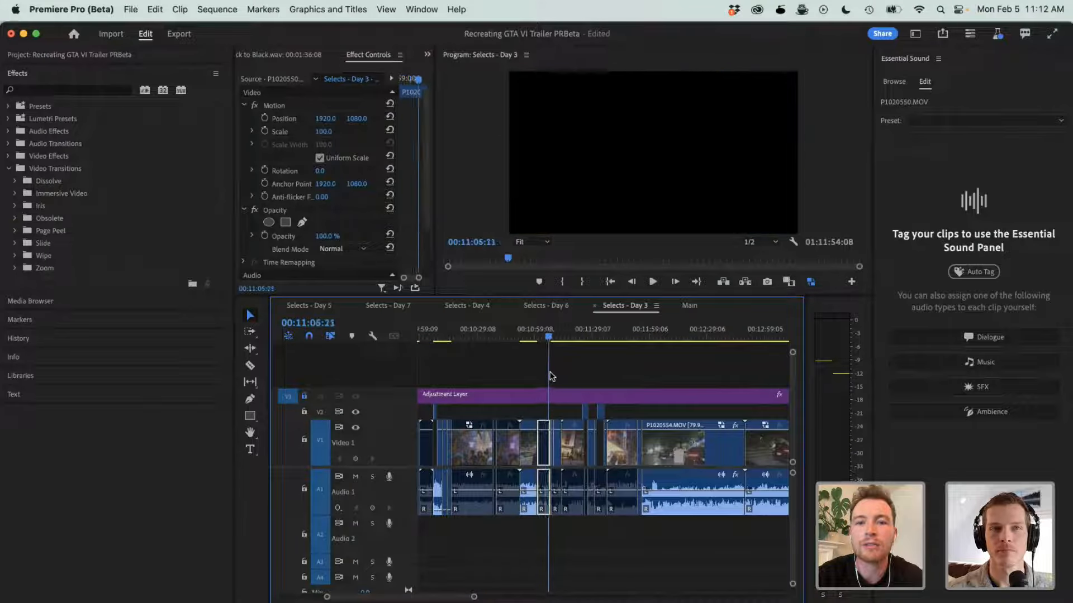
{"action": "left_click_drag", "start_coordinate": [550, 376], "coordinate": [555, 374]}
{"action": "key", "text": "="}
{"action": "key", "text": "="}
{"action": "key", "text": "="}
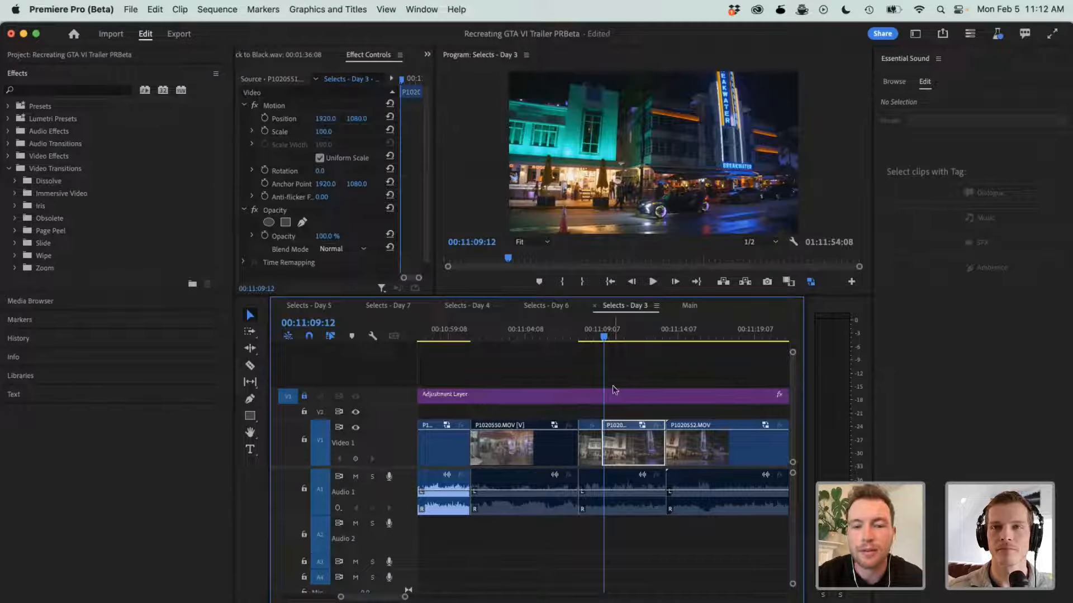
- Cut P1020552.MOV on V1 at about 00:11:16, select its first part and scrub back to 00:11:10:14
{"action": "key", "text": "c"}
{"action": "left_click", "coordinate": [715, 445]}
{"action": "key", "text": "v"}
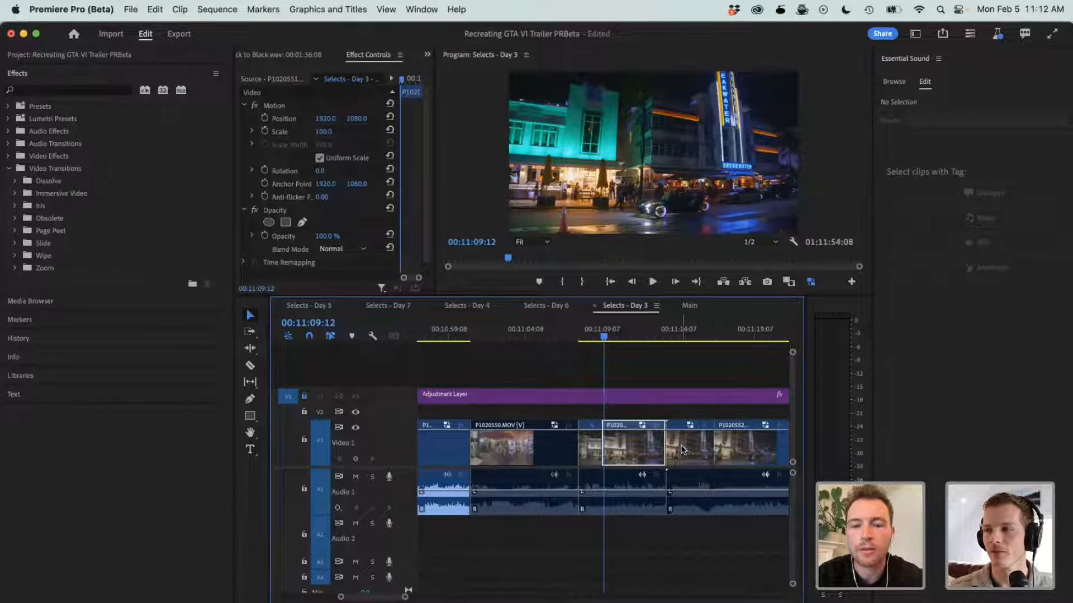
{"action": "left_click", "coordinate": [684, 450]}
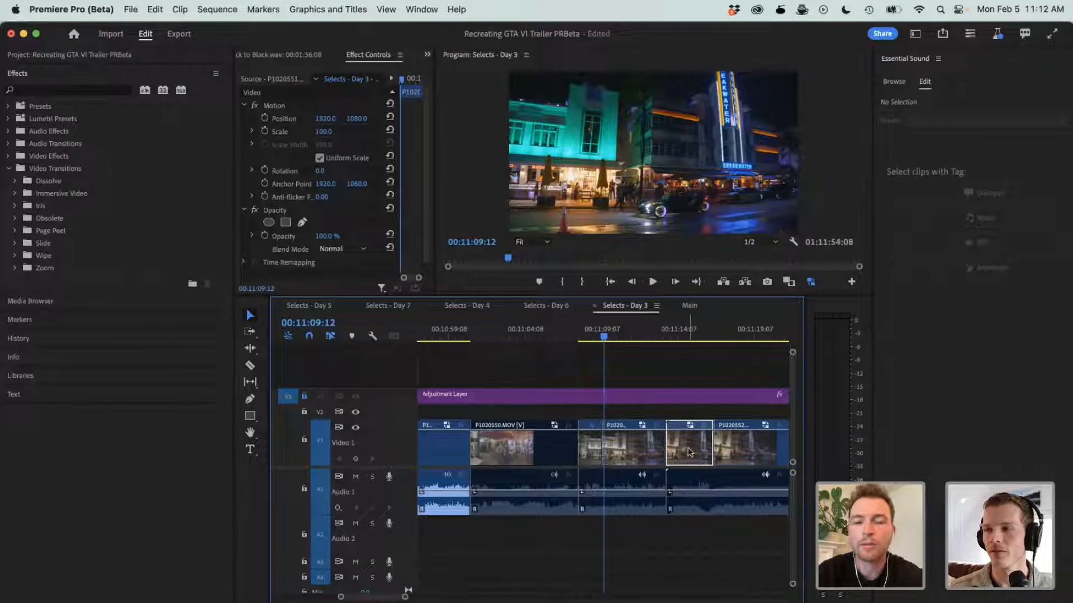
{"action": "left_click", "coordinate": [680, 330]}
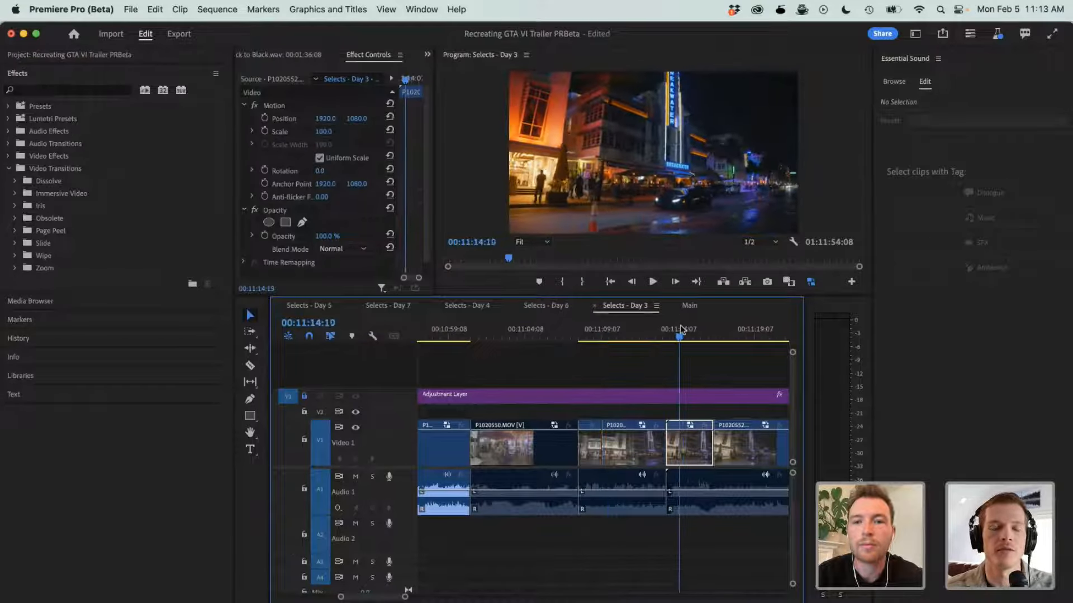
{"action": "left_click_drag", "start_coordinate": [681, 329], "coordinate": [622, 338]}
- In Main, raise P1020551.MOV from V1 to V2 at its original time, starting at 00:03:55:22
{"action": "left_click", "coordinate": [693, 305]}
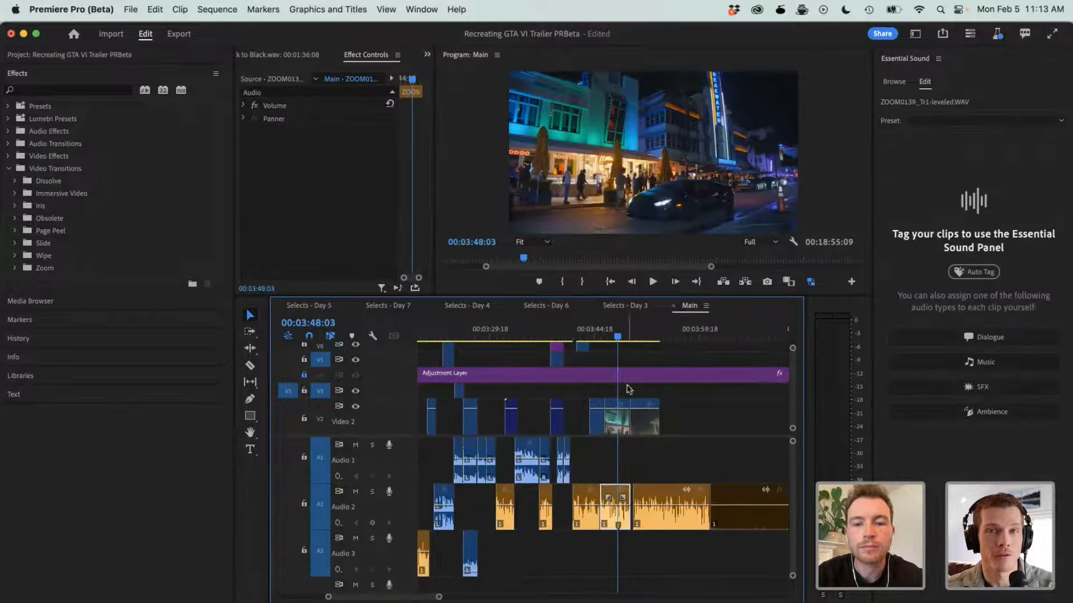
{"action": "left_click", "coordinate": [702, 334]}
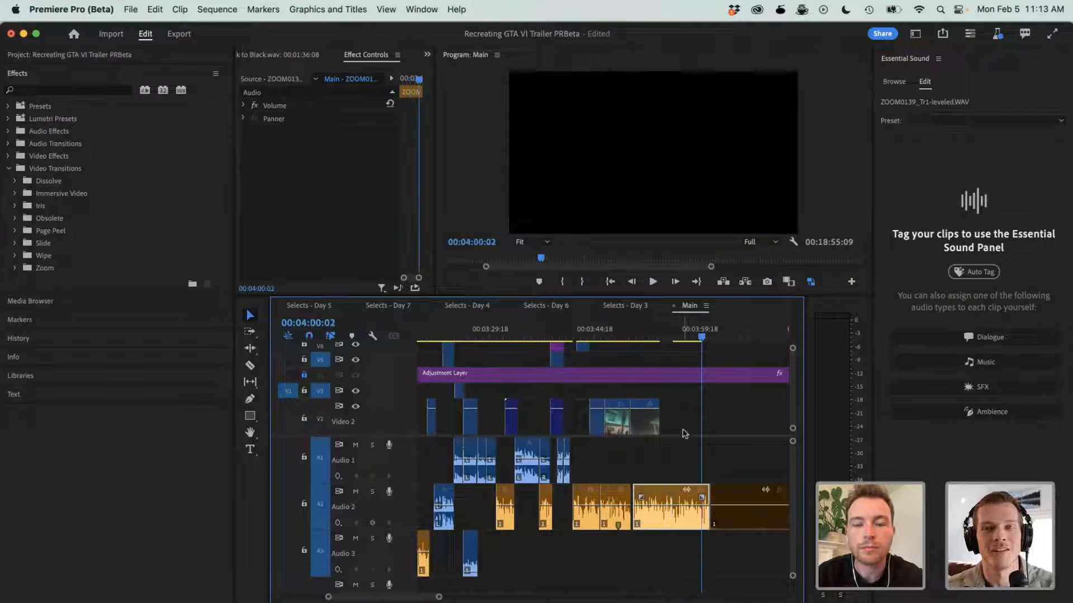
{"action": "scroll", "coordinate": [682, 434], "scroll_direction": "down", "scroll_amount": 5}
{"action": "scroll", "coordinate": [682, 434], "scroll_direction": "up", "scroll_amount": 3}
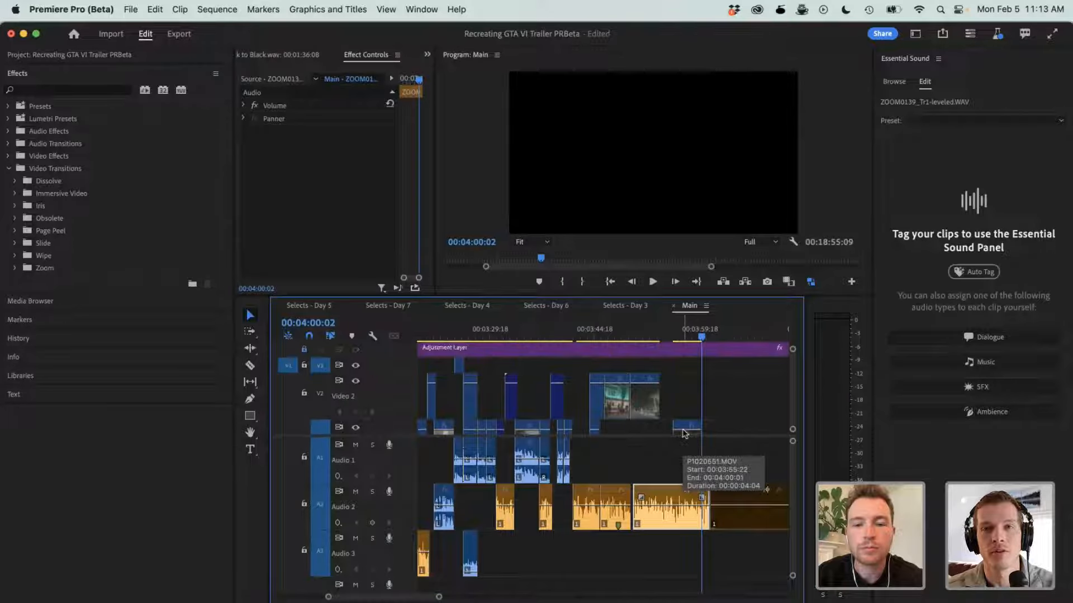
{"action": "left_click_drag", "start_coordinate": [686, 428], "coordinate": [634, 366]}
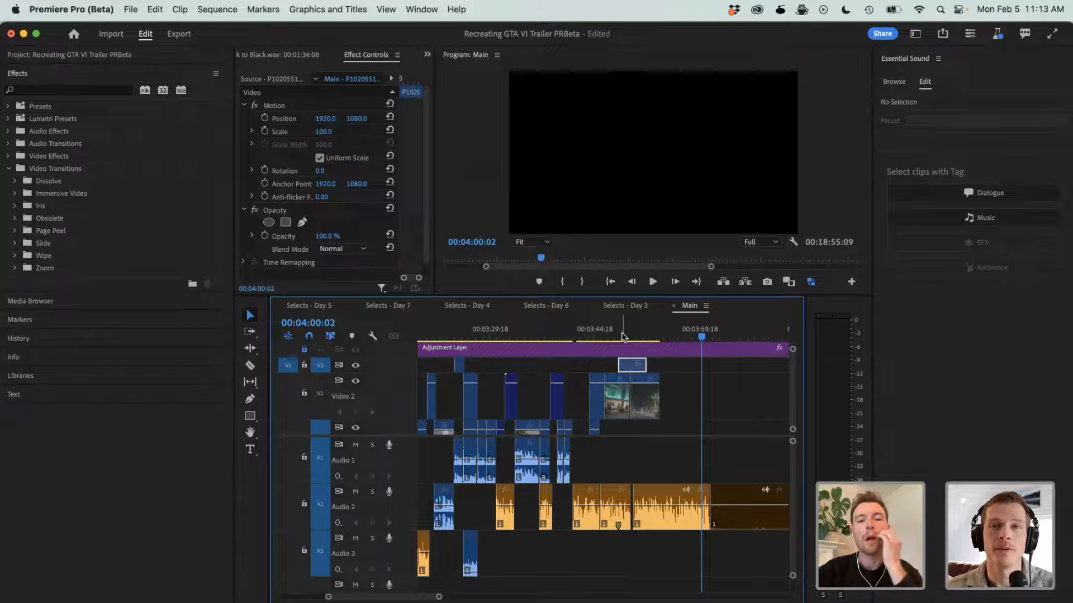
{"action": "double_click", "coordinate": [637, 368]}
{"action": "left_click_drag", "start_coordinate": [637, 369], "coordinate": [692, 394]}
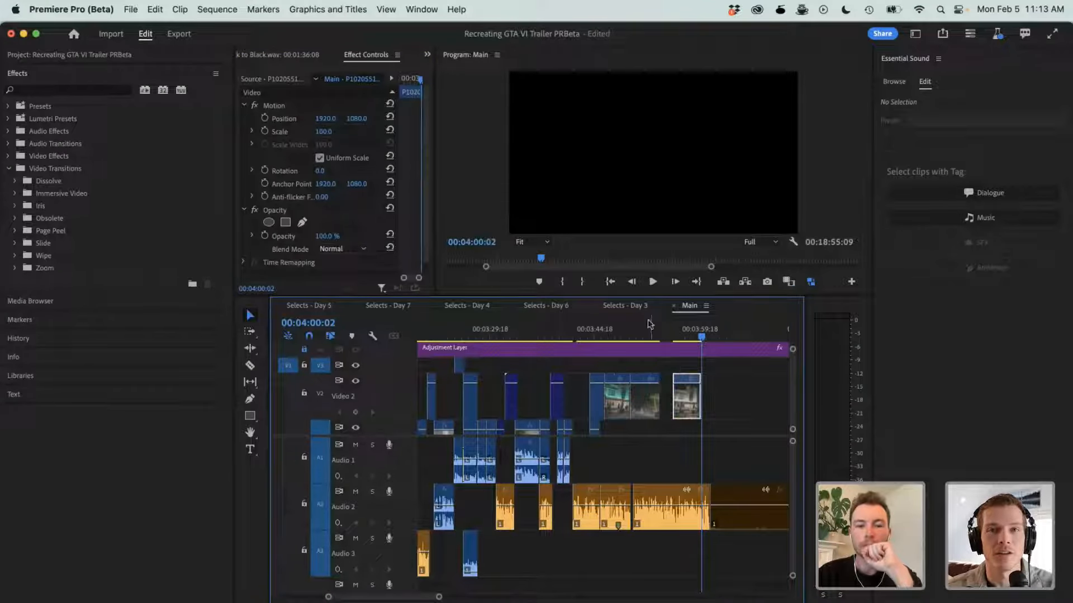
- Check Selects - Day 4 briefly, then examine P1020552 and P1020553 in Selects - Day 3 between 00:11:10:14 and 00:11:29:22
{"action": "left_click", "coordinate": [496, 308]}
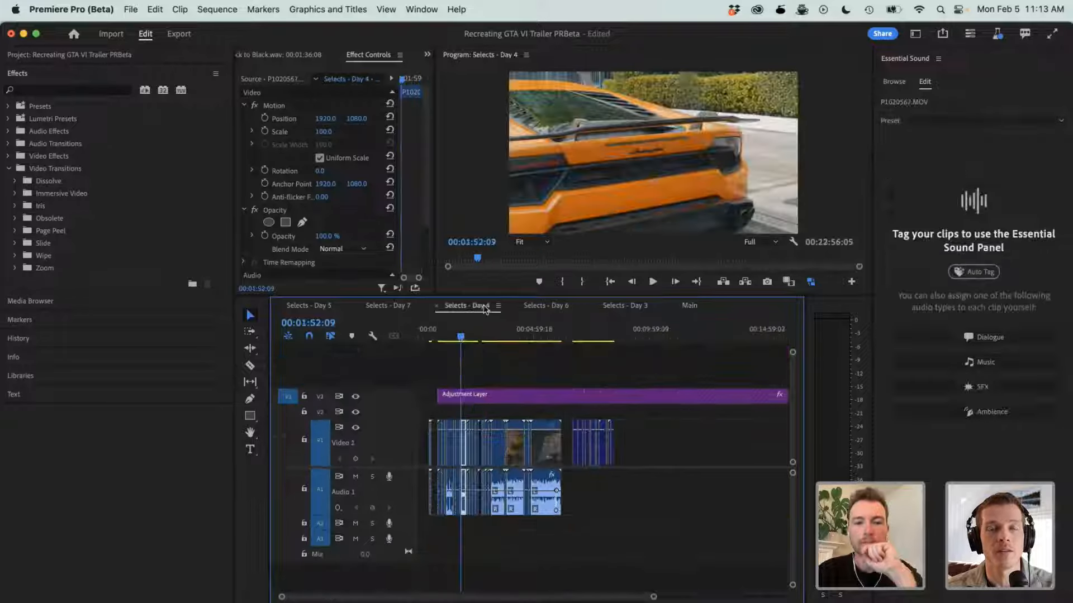
{"action": "left_click", "coordinate": [622, 306]}
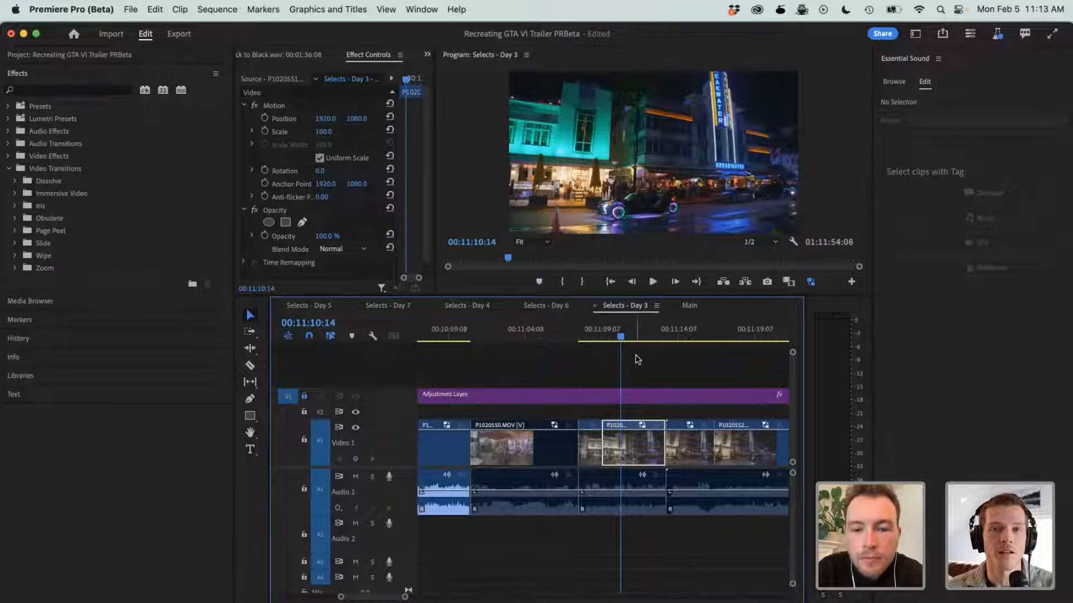
{"action": "left_click_drag", "start_coordinate": [671, 334], "coordinate": [719, 334]}
{"action": "scroll", "coordinate": [720, 333], "scroll_direction": "right", "scroll_amount": 5}
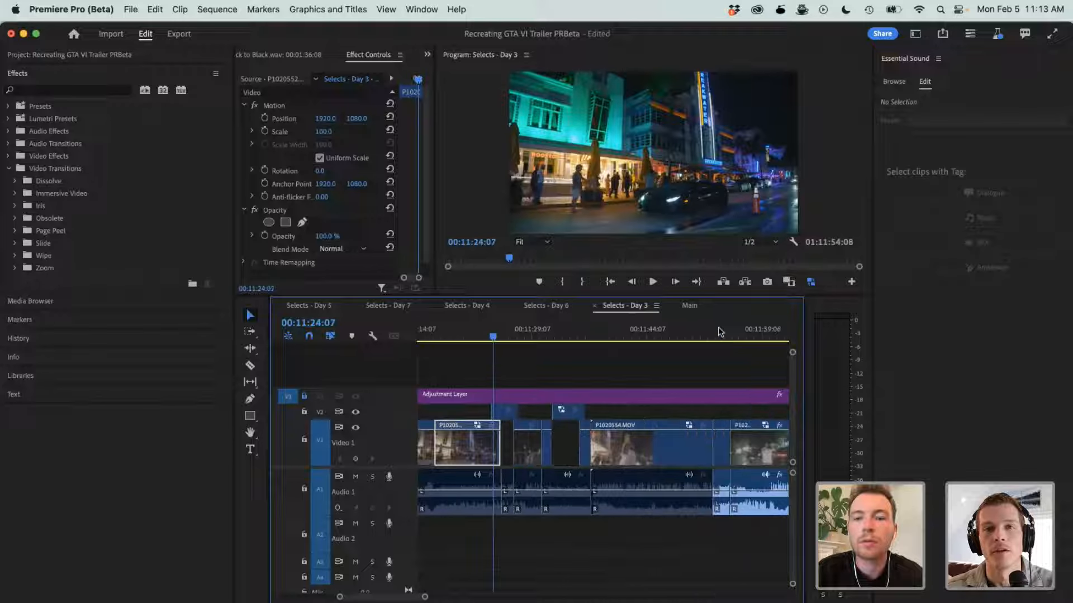
{"action": "left_click", "coordinate": [539, 334]}
{"action": "left_click", "coordinate": [519, 334]}
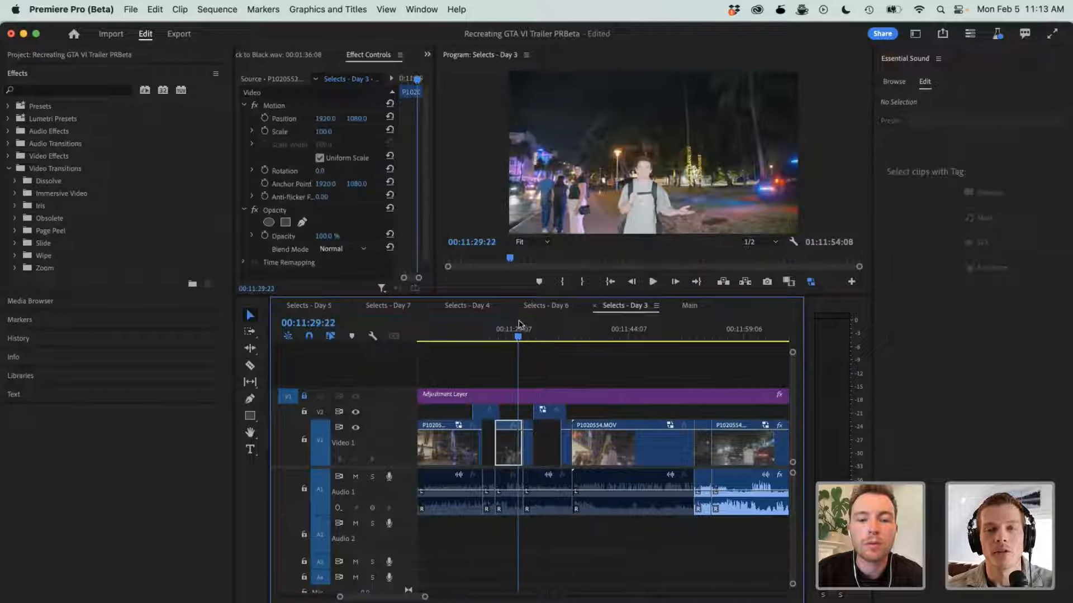
{"action": "left_click_drag", "start_coordinate": [524, 323], "coordinate": [460, 324]}
{"action": "scroll", "coordinate": [460, 324], "scroll_direction": "left", "scroll_amount": 10}
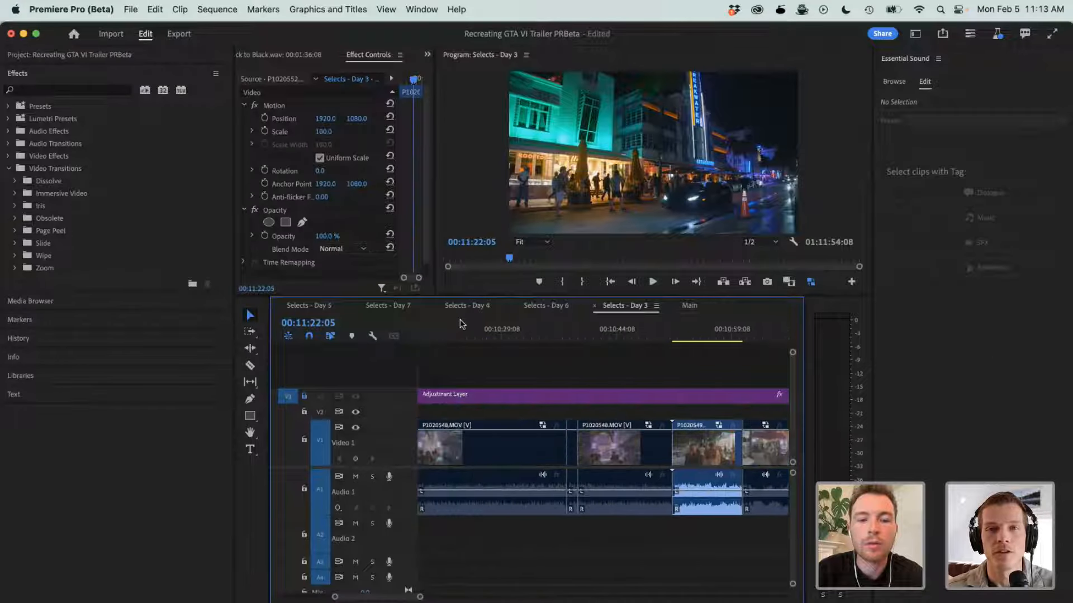
{"action": "key", "text": "minus"}
{"action": "key", "text": "minus"}
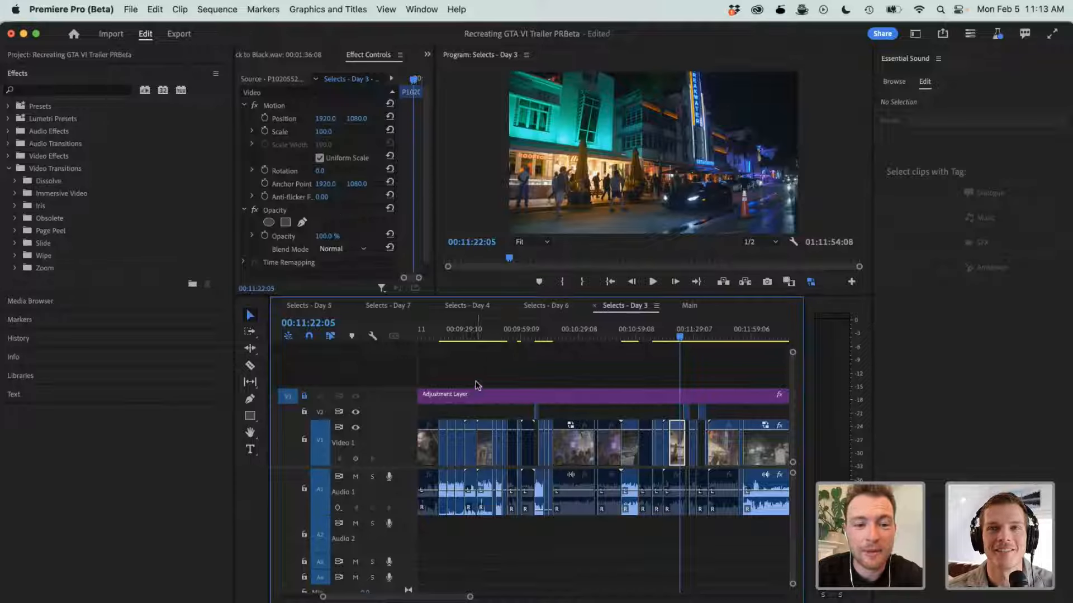
- Skim the earlier night street selects in Selects - Day 3 from 00:09:16:22, continuing on to P1020551 at 00:11:08:05
{"action": "left_click", "coordinate": [440, 337]}
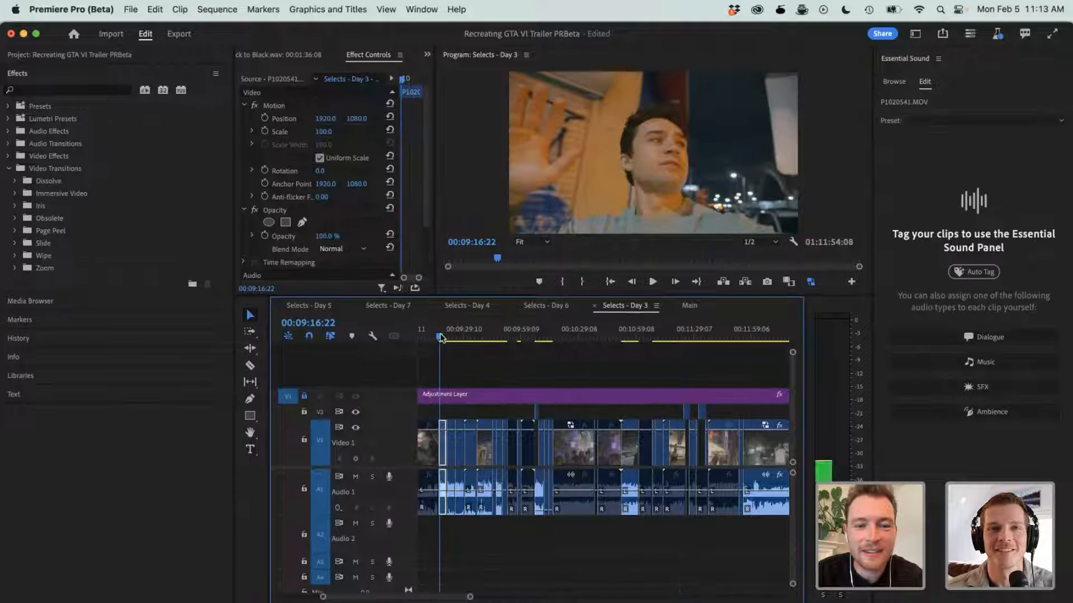
{"action": "left_click_drag", "start_coordinate": [468, 335], "coordinate": [495, 337]}
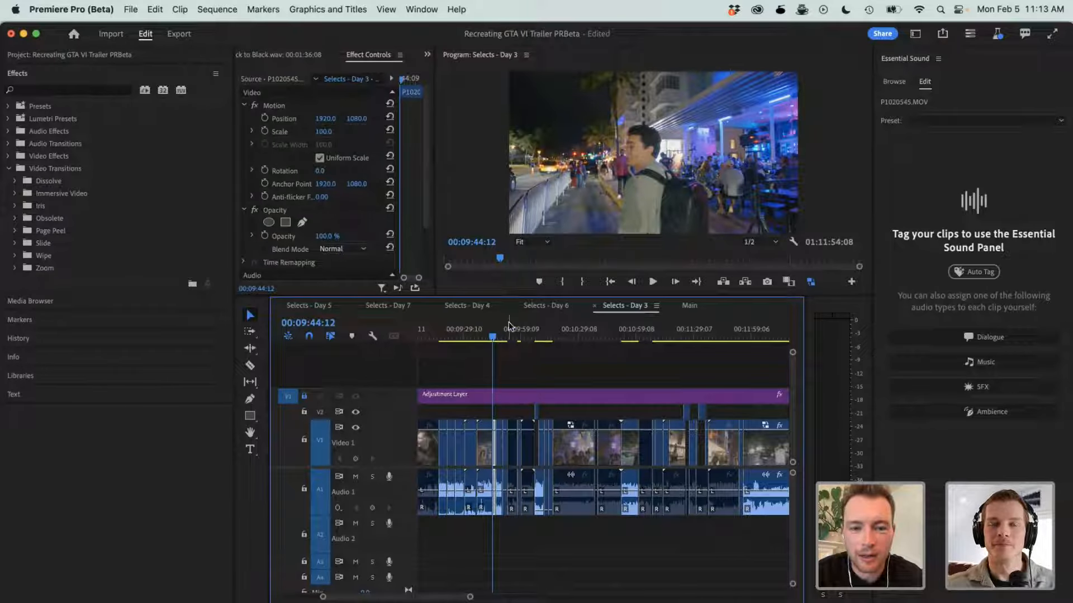
{"action": "left_click", "coordinate": [509, 325]}
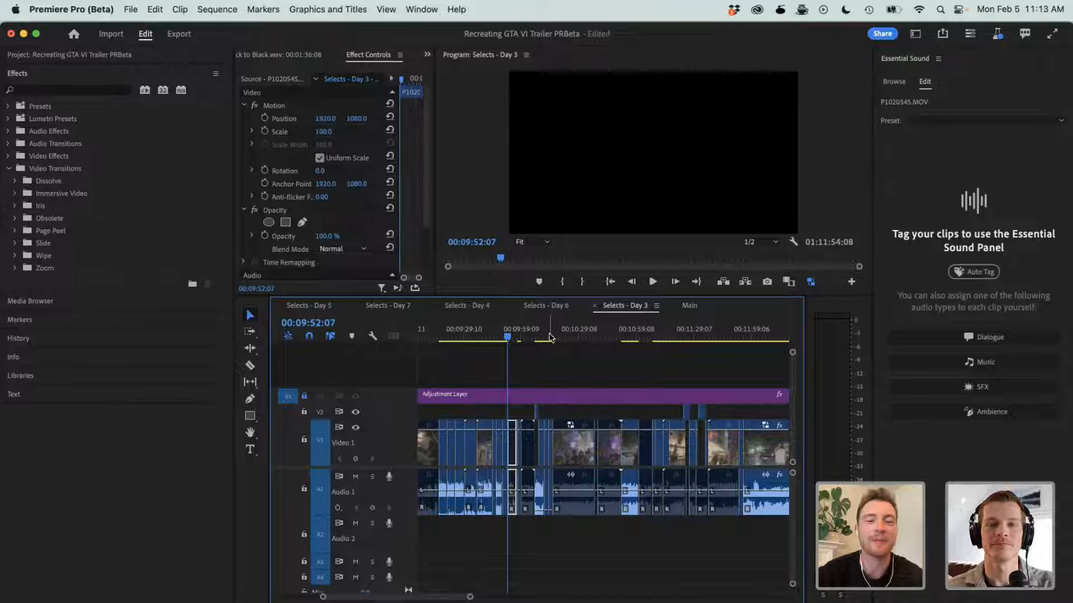
{"action": "left_click_drag", "start_coordinate": [543, 337], "coordinate": [494, 342]}
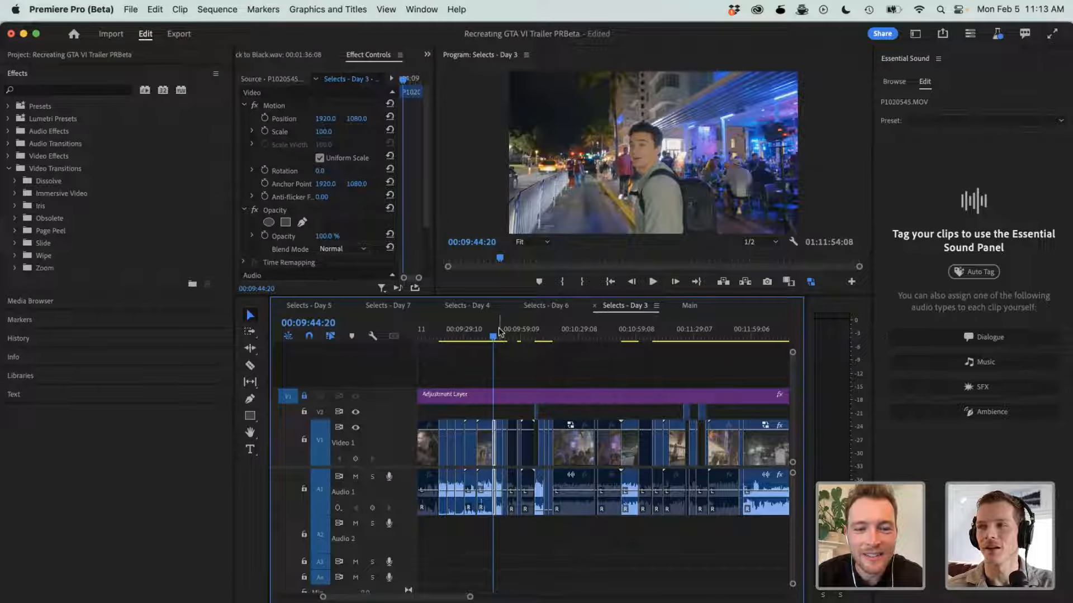
{"action": "left_click", "coordinate": [623, 336]}
{"action": "left_click_drag", "start_coordinate": [624, 336], "coordinate": [654, 338]}
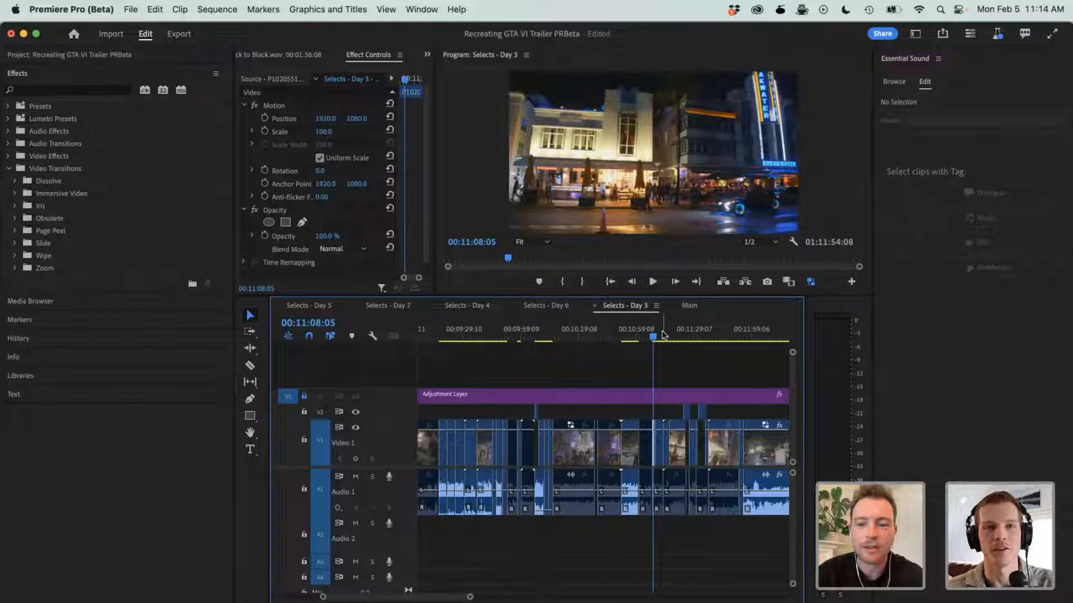
- Scrub through the cut P1020552 pieces in Selects - Day 3 and on to P1020553 at 00:11:32:02
{"action": "key", "text": "="}
{"action": "left_click_drag", "start_coordinate": [616, 338], "coordinate": [745, 323]}
{"action": "scroll", "coordinate": [745, 322], "scroll_direction": "right", "scroll_amount": 5}
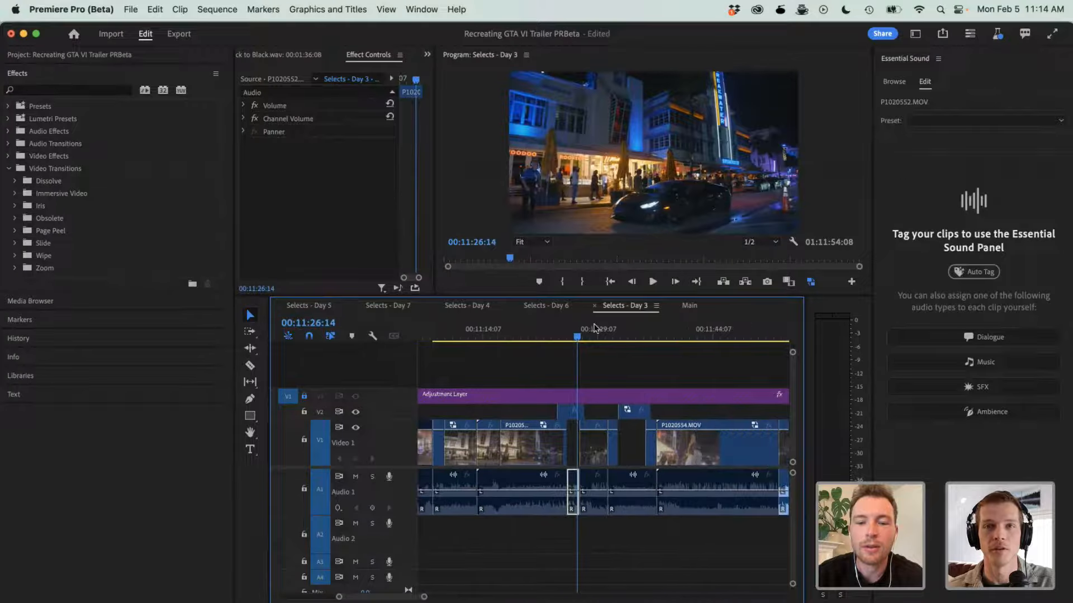
{"action": "left_click_drag", "start_coordinate": [594, 337], "coordinate": [622, 353]}
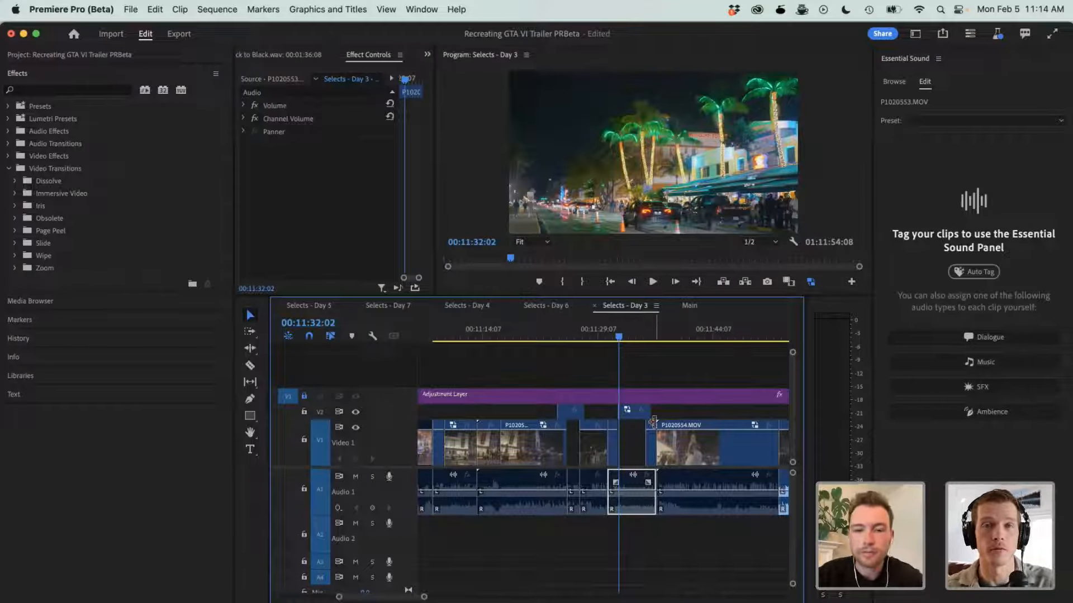
- Select the raised P1020553 clip on V2 and scrub through it to 00:11:35:02
{"action": "left_click", "coordinate": [635, 413]}
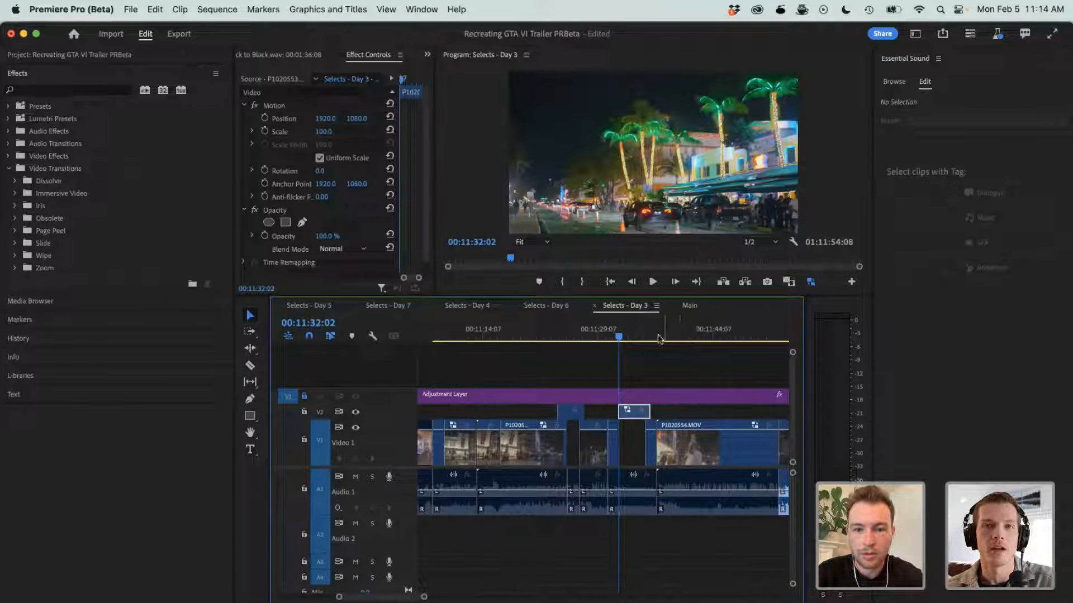
{"action": "right_click", "coordinate": [631, 414]}
{"action": "key", "text": "Escape"}
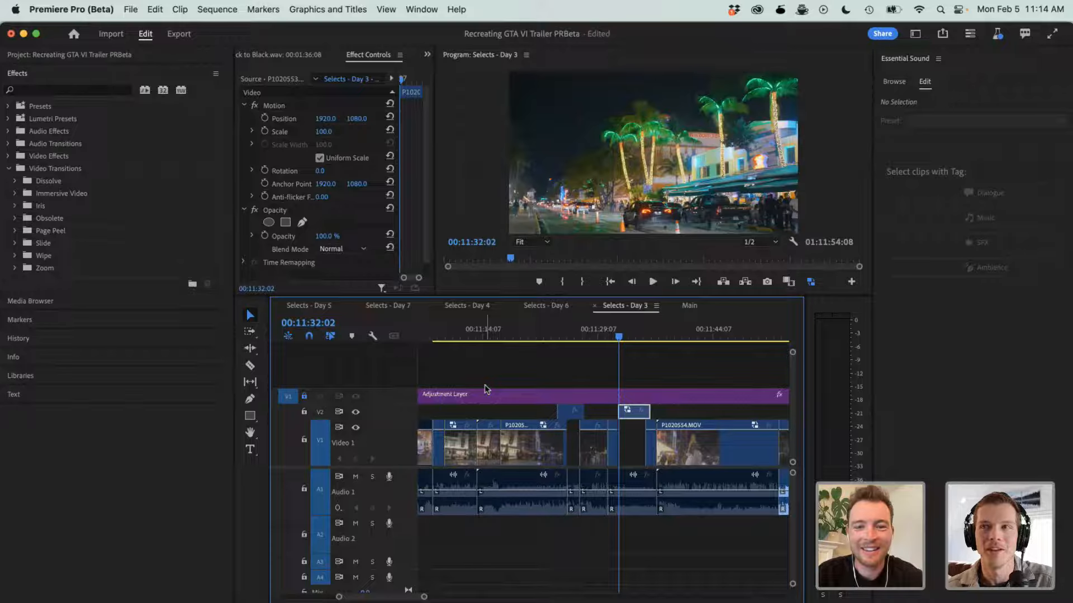
{"action": "left_click_drag", "start_coordinate": [613, 331], "coordinate": [643, 334]}
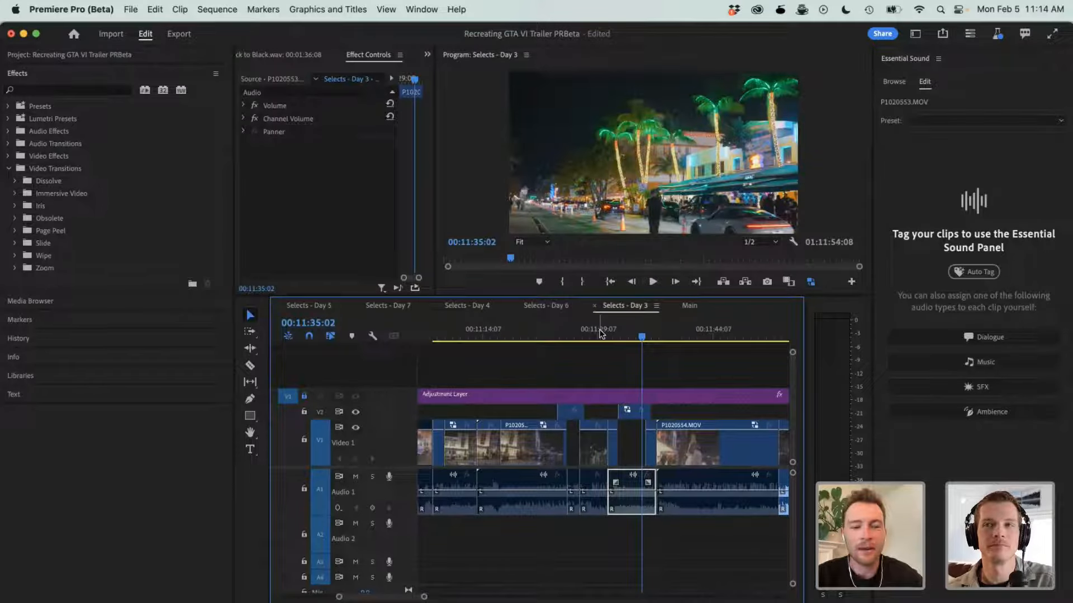
- Switch to Safari and show the video creator's YouTube channel page at its Popular videos
{"action": "key", "text": "super+Tab"}
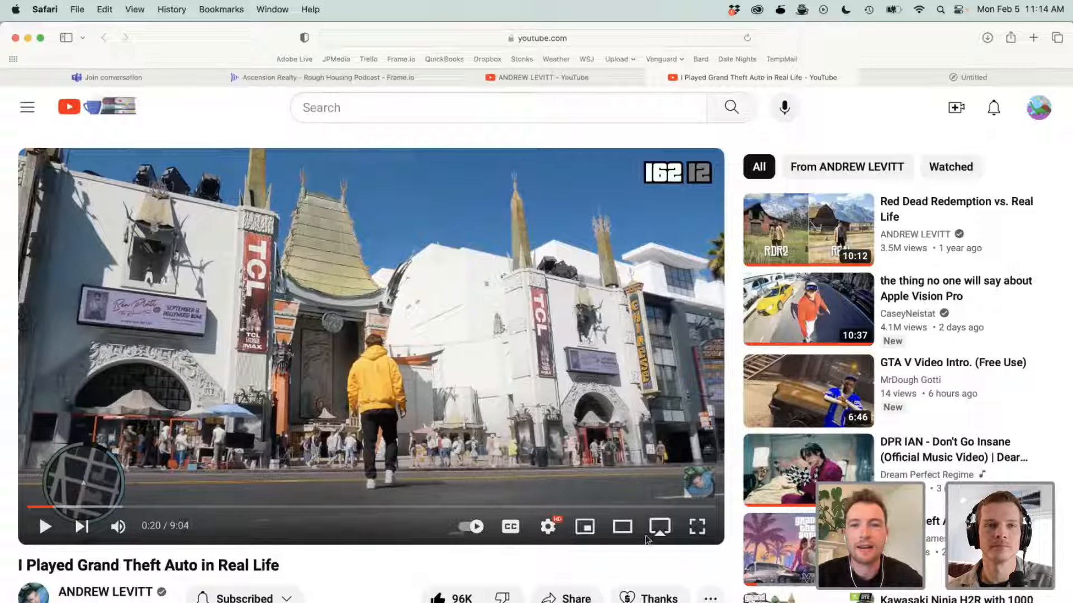
{"action": "left_click", "coordinate": [536, 75]}
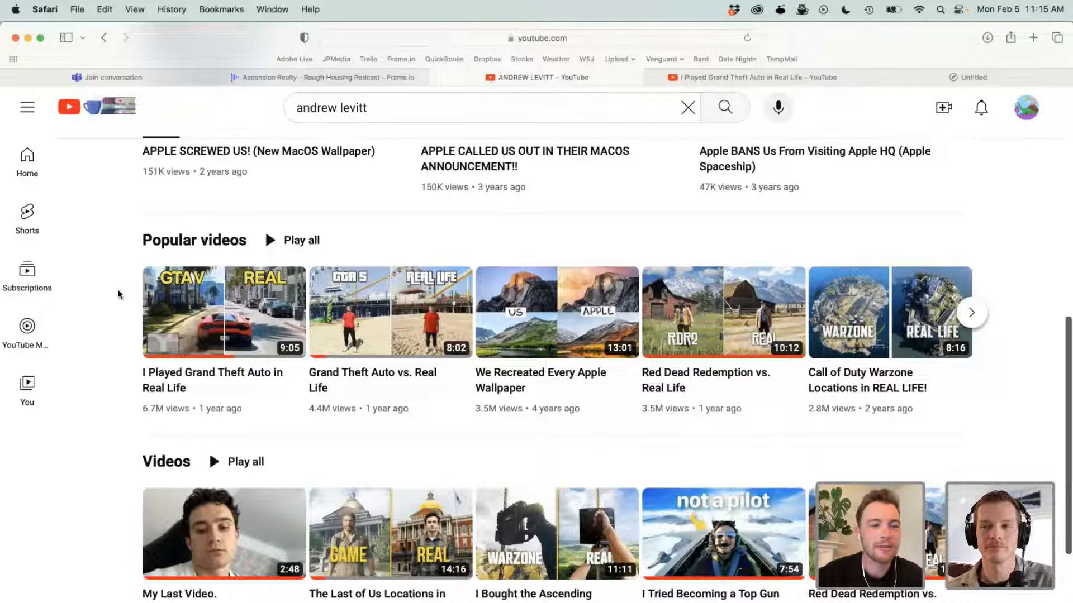
- Enlarge the channel page around its Popular videos, and switch back to Premiere Pro
{"action": "key", "text": "super+equal"}
{"action": "key", "text": "super+equal"}
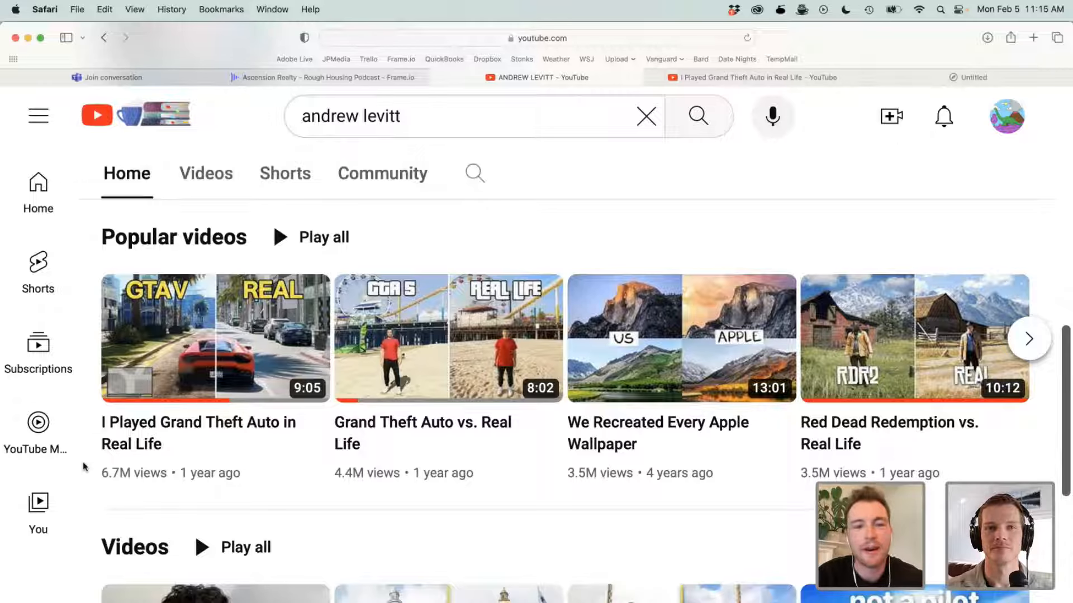
{"action": "key", "text": "super+Tab"}
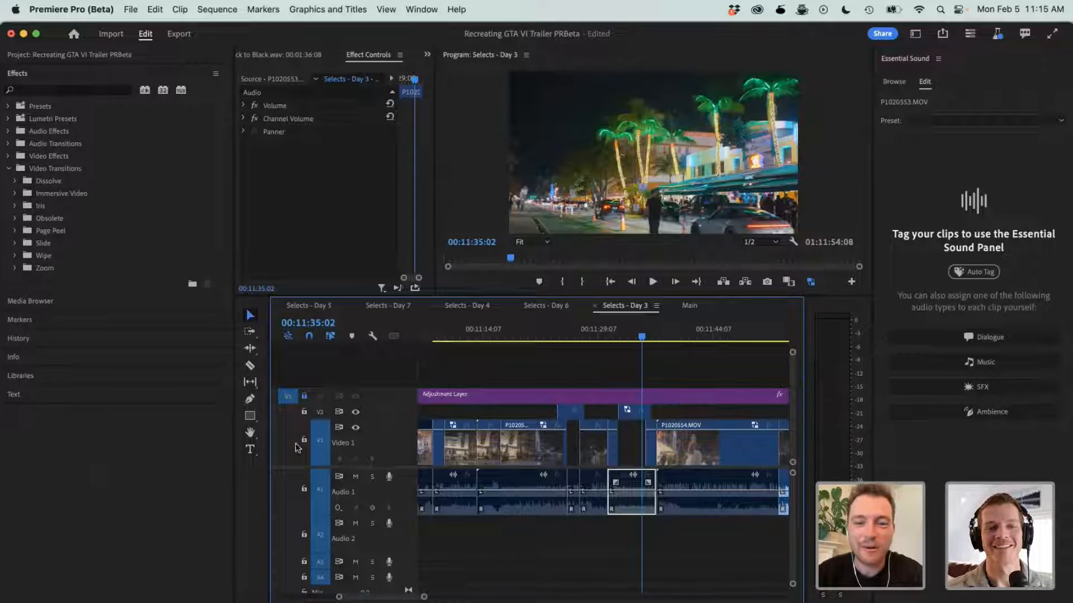
- Select the raised P1020553 clip on V2 in Selects - Day 3 and review it from 00:11:32:12 to 00:11:35:21
{"action": "left_click", "coordinate": [637, 414]}
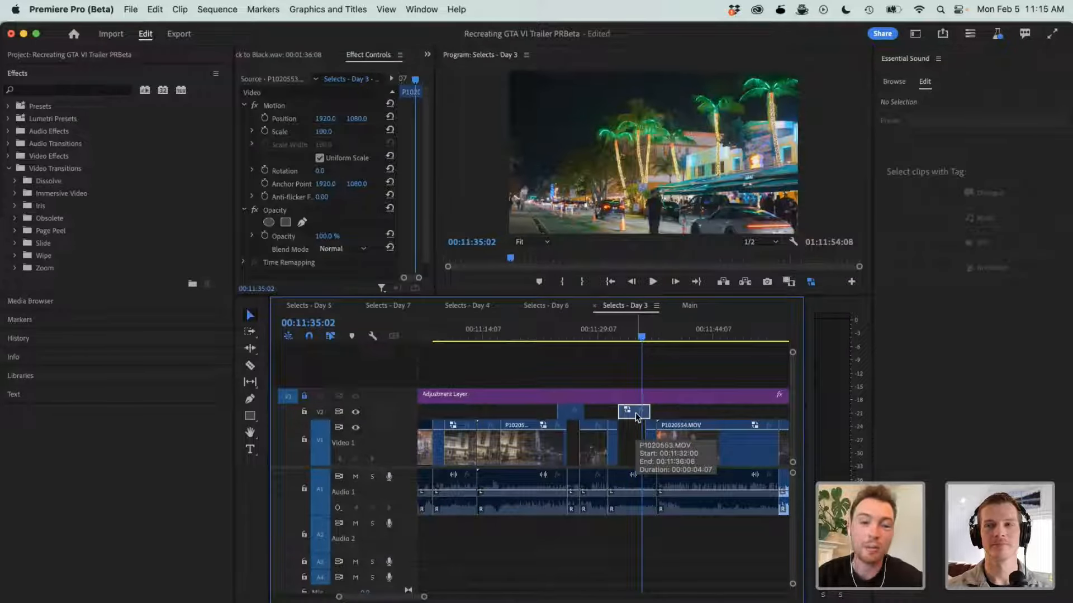
{"action": "left_click", "coordinate": [622, 330]}
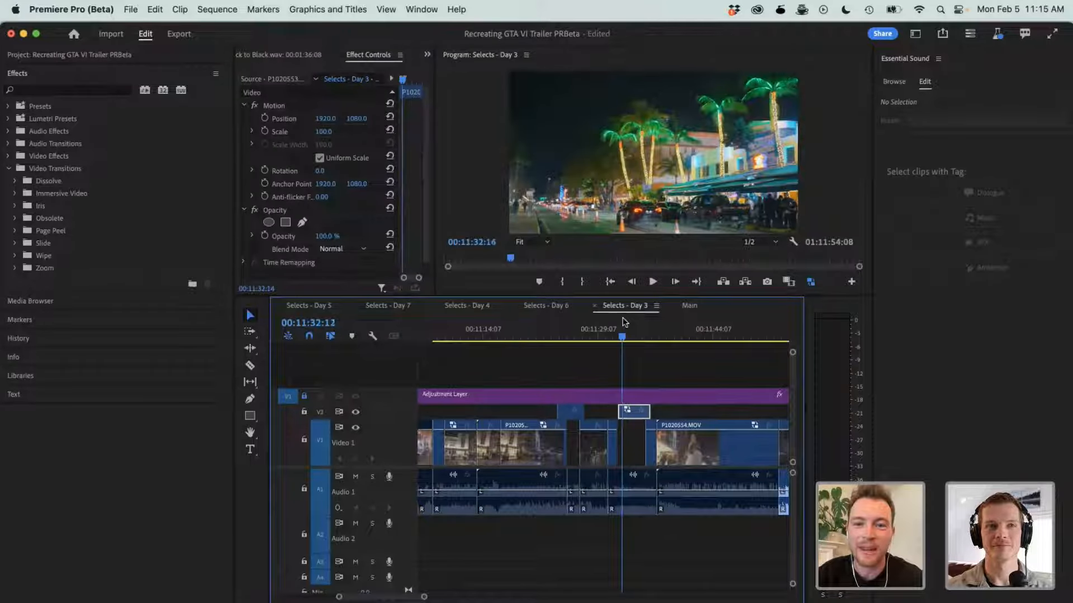
{"action": "left_click_drag", "start_coordinate": [625, 323], "coordinate": [647, 323]}
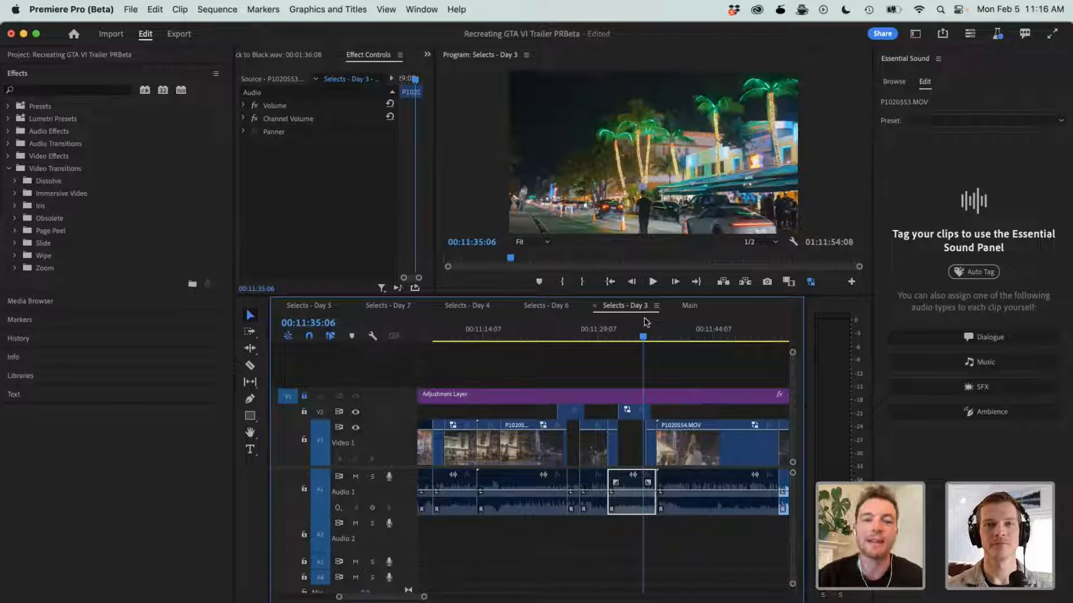
{"action": "left_click", "coordinate": [630, 324]}
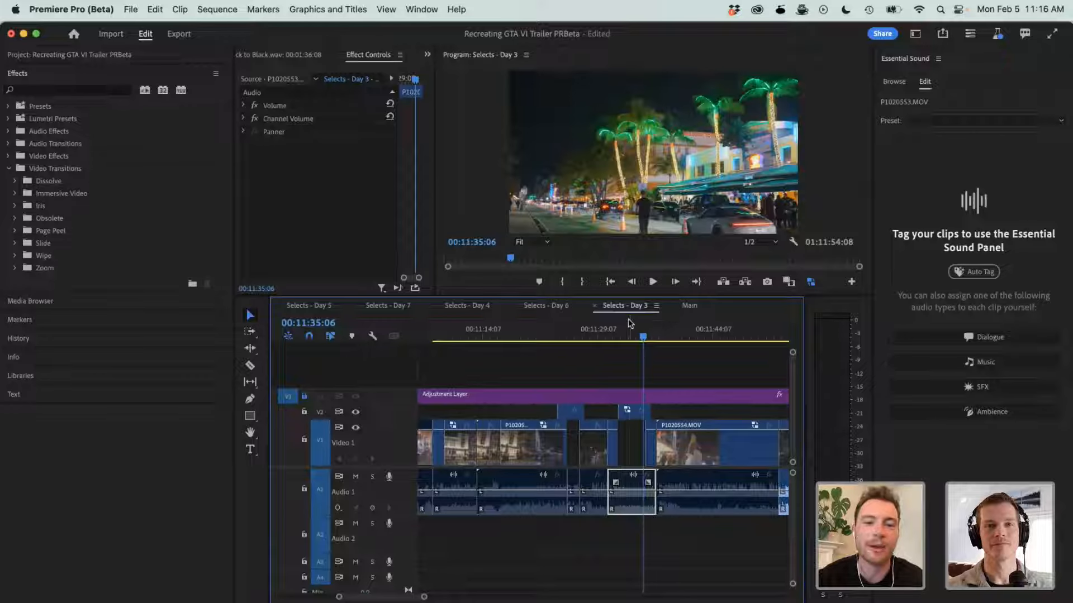
{"action": "key", "text": "space"}
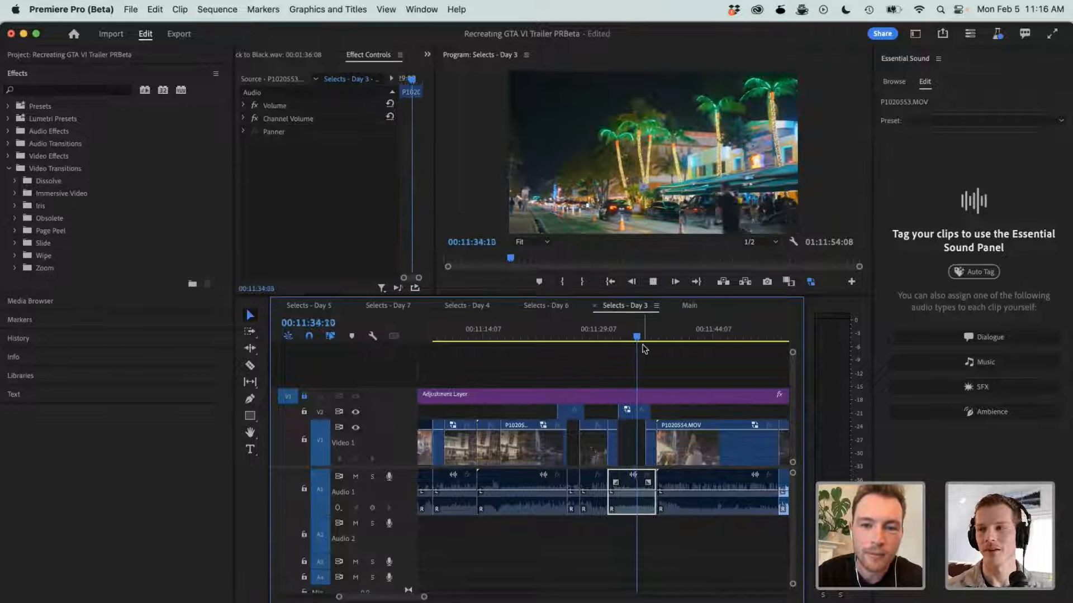
- Open the Main sequence and review its night street shots from 00:03:44:19 to 00:03:51:17
{"action": "left_click", "coordinate": [689, 305]}
{"action": "left_click_drag", "start_coordinate": [648, 324], "coordinate": [596, 327]}
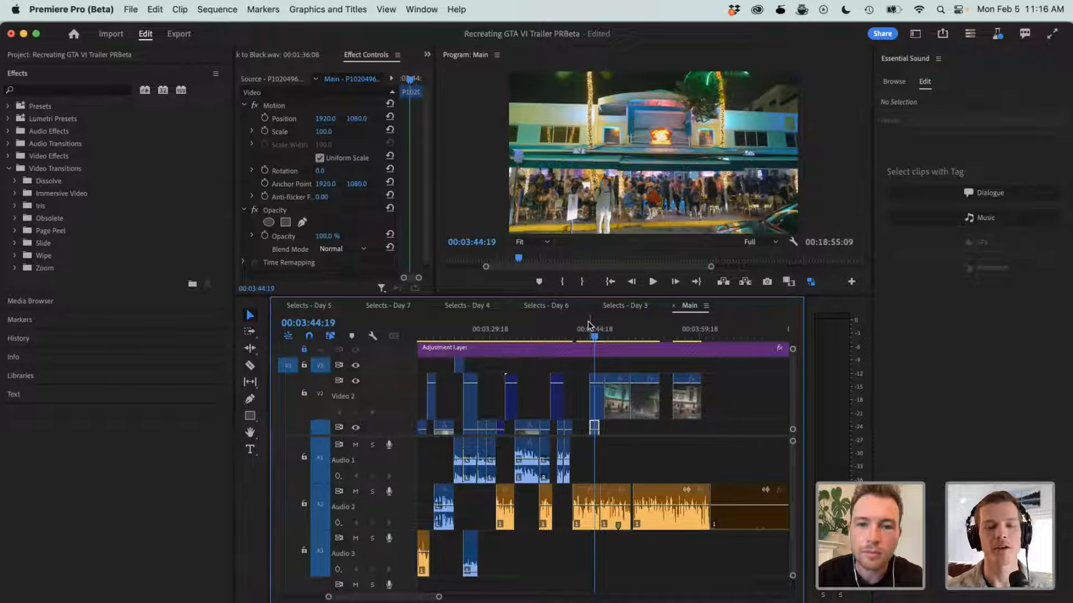
{"action": "key", "text": "space"}
{"action": "key", "text": "space"}
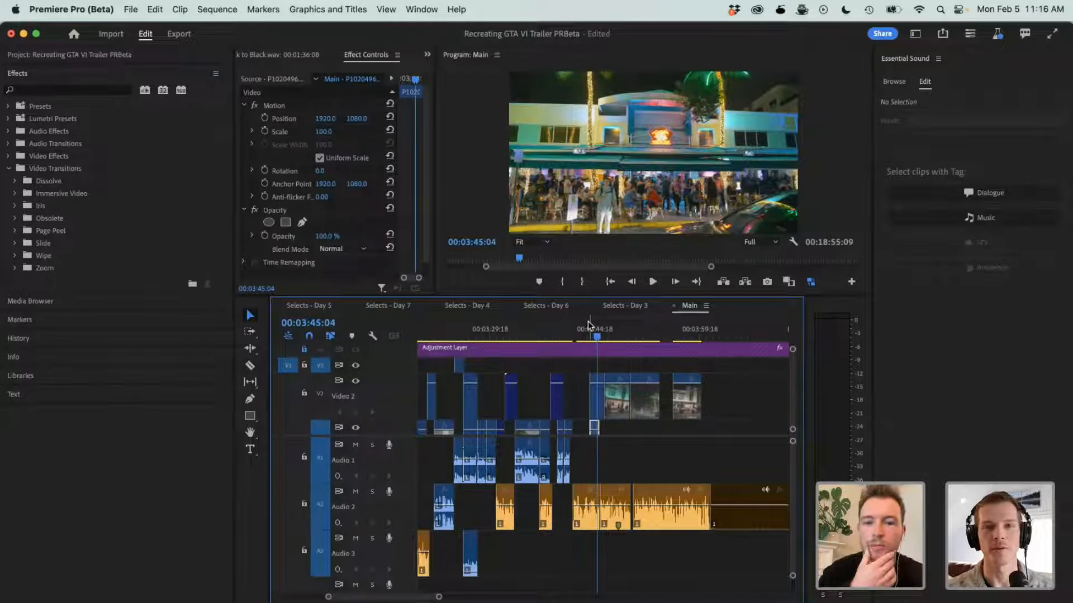
{"action": "left_click_drag", "start_coordinate": [589, 325], "coordinate": [643, 327]}
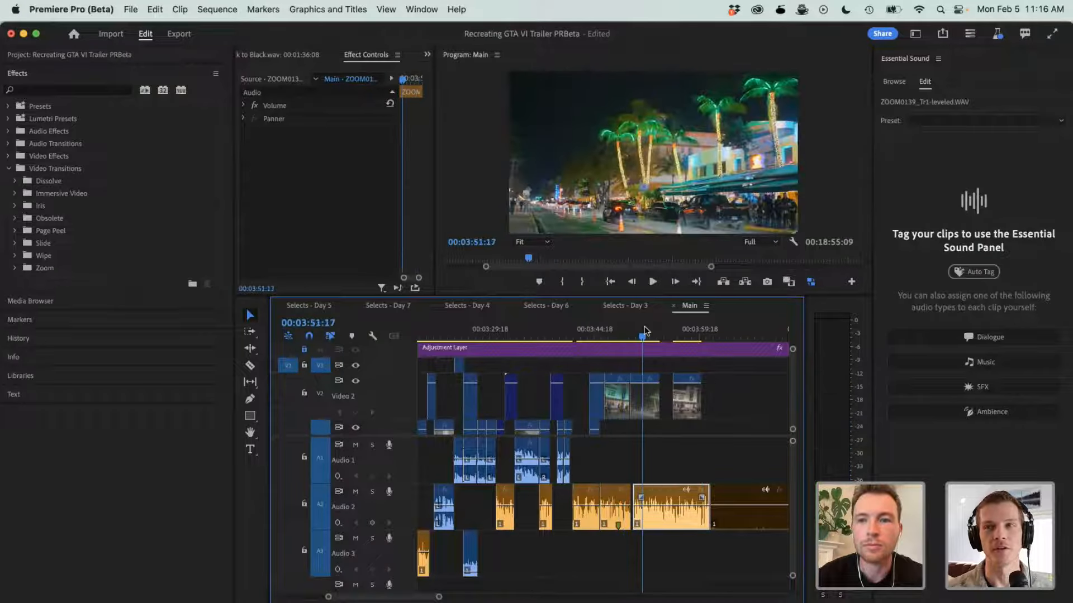
- Move the last night street clip on V2 in Main earlier to close its gap, and check the shot at 00:03:54:19
{"action": "key", "text": "minus"}
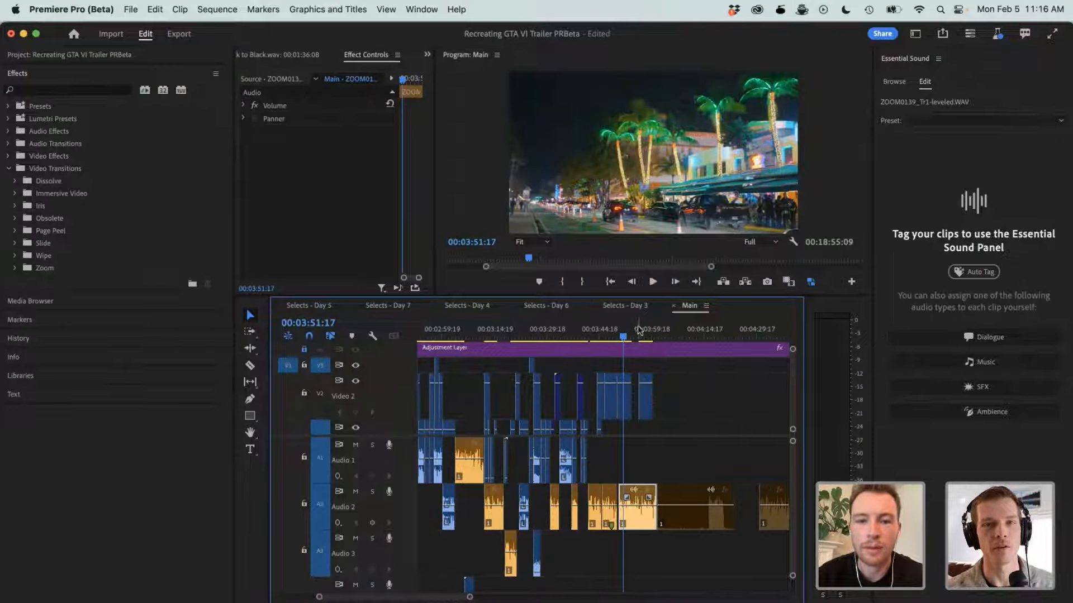
{"action": "left_click_drag", "start_coordinate": [650, 401], "coordinate": [642, 401]}
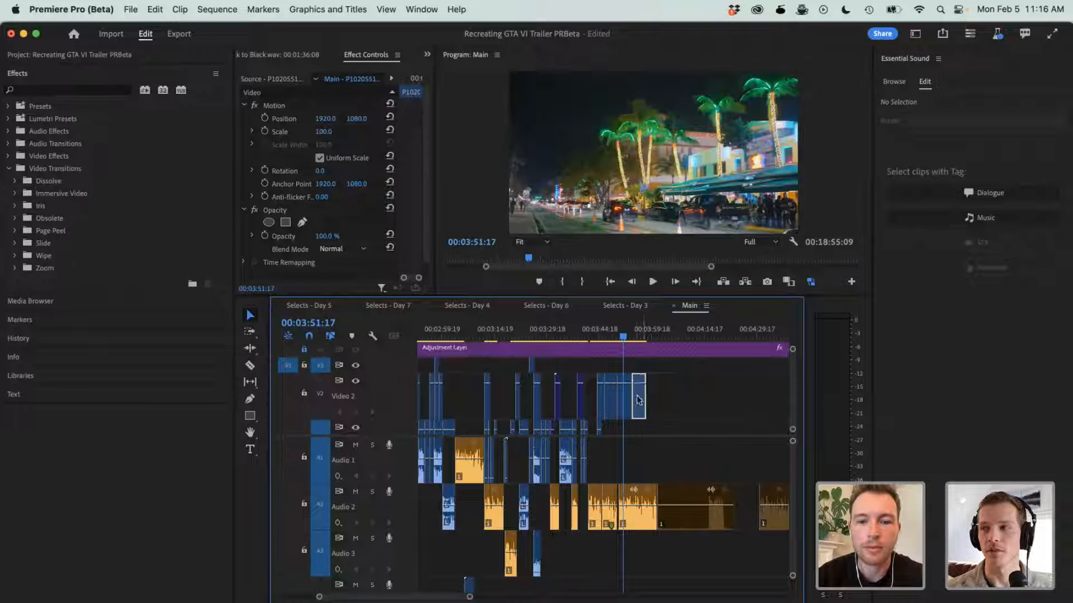
{"action": "left_click_drag", "start_coordinate": [626, 337], "coordinate": [635, 335]}
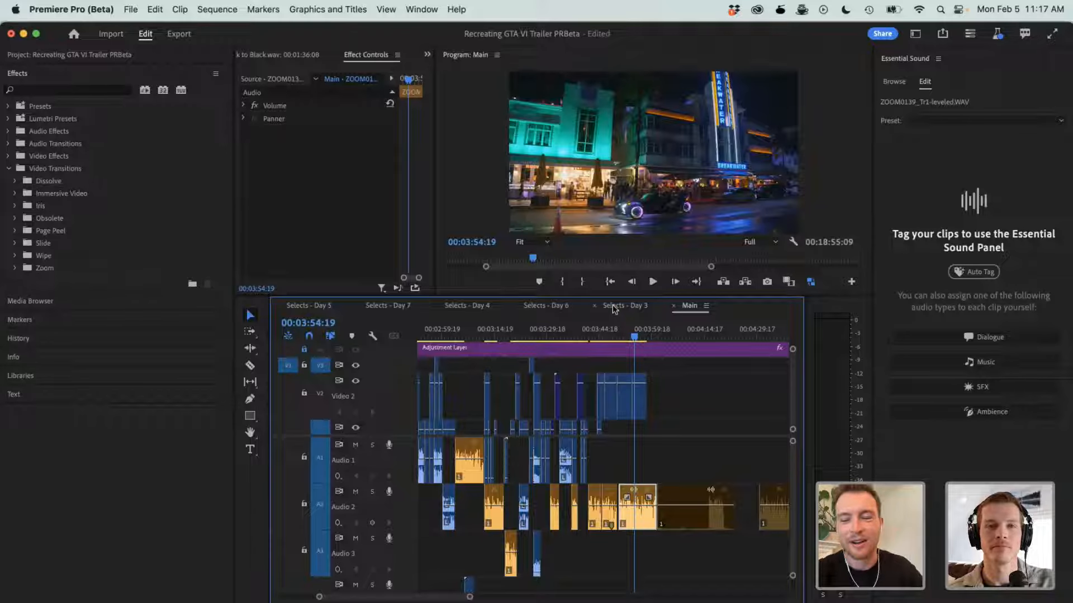
- Revisit the Selects - Day 3 footage, and play the matching Main section from 00:03:44:16 to 00:03:47:08
{"action": "left_click", "coordinate": [615, 307]}
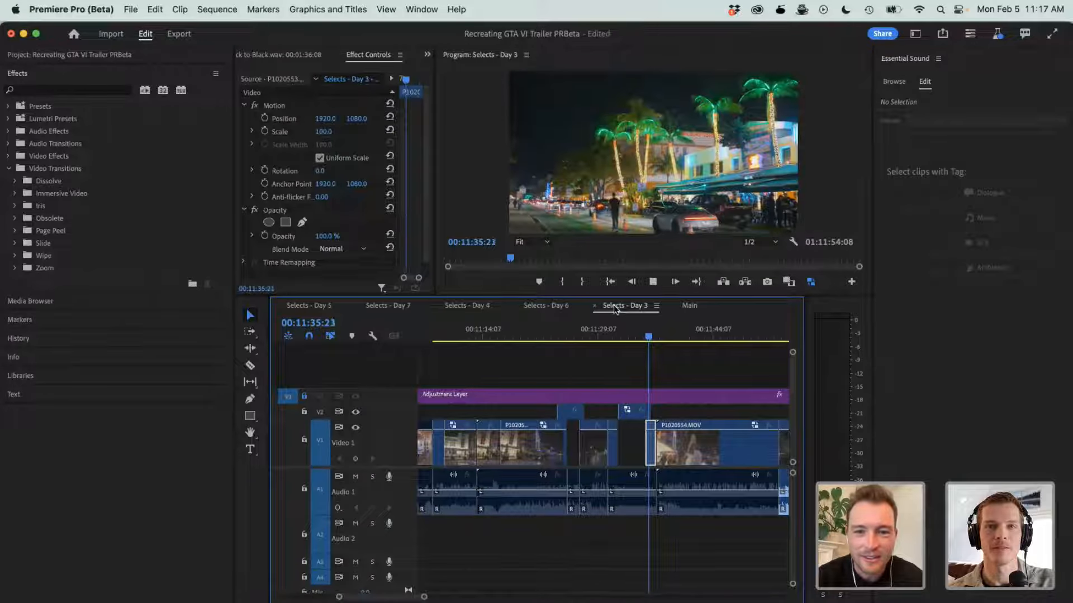
{"action": "left_click_drag", "start_coordinate": [620, 328], "coordinate": [750, 356]}
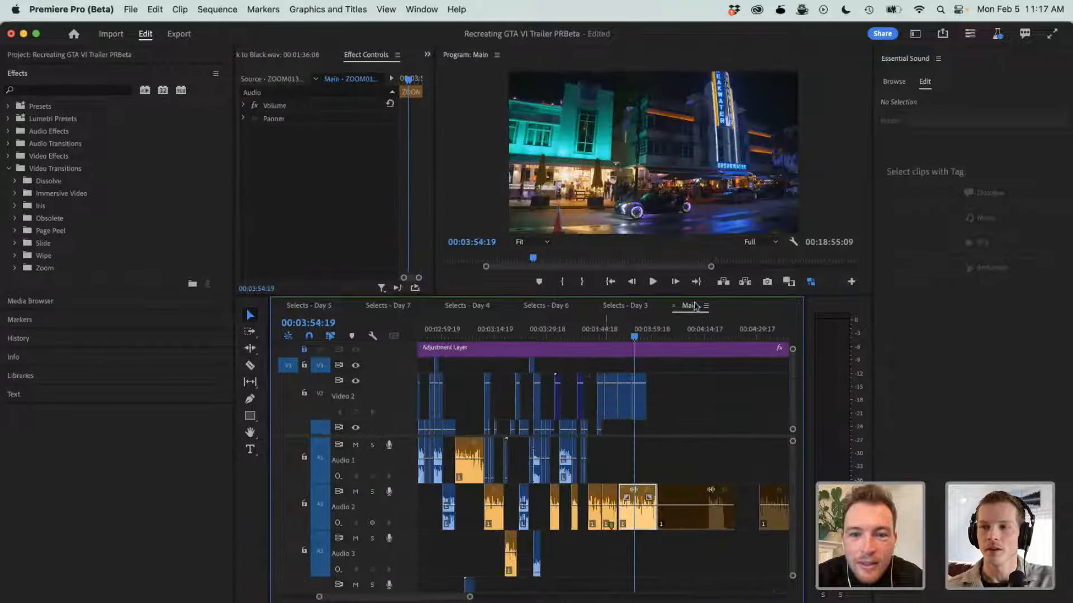
{"action": "left_click", "coordinate": [689, 306]}
{"action": "left_click", "coordinate": [608, 367]}
{"action": "left_click", "coordinate": [602, 330]}
{"action": "key", "text": "minus"}
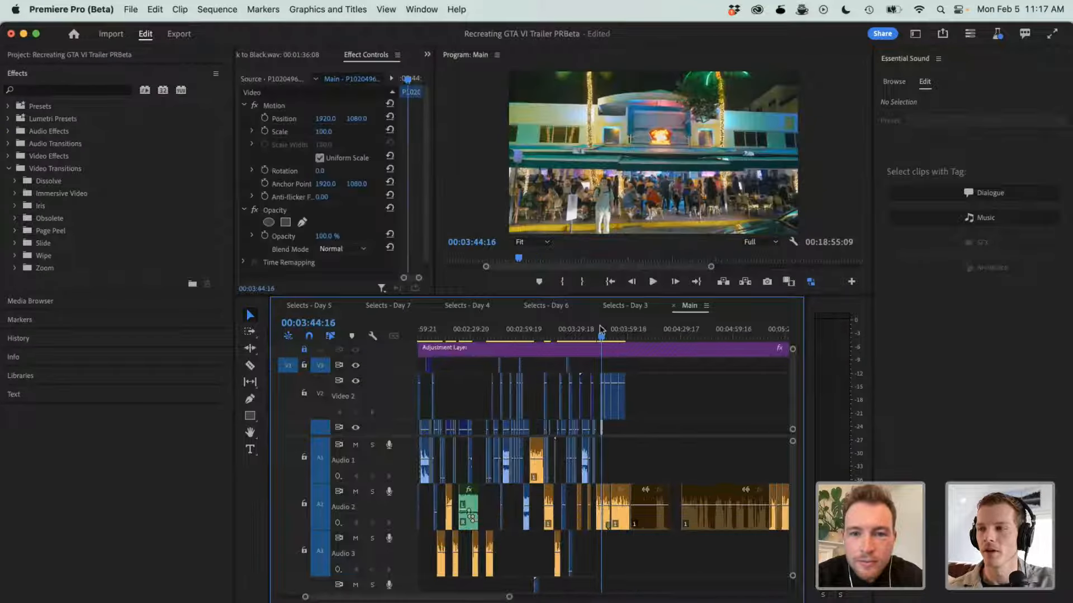
{"action": "key", "text": "equal"}
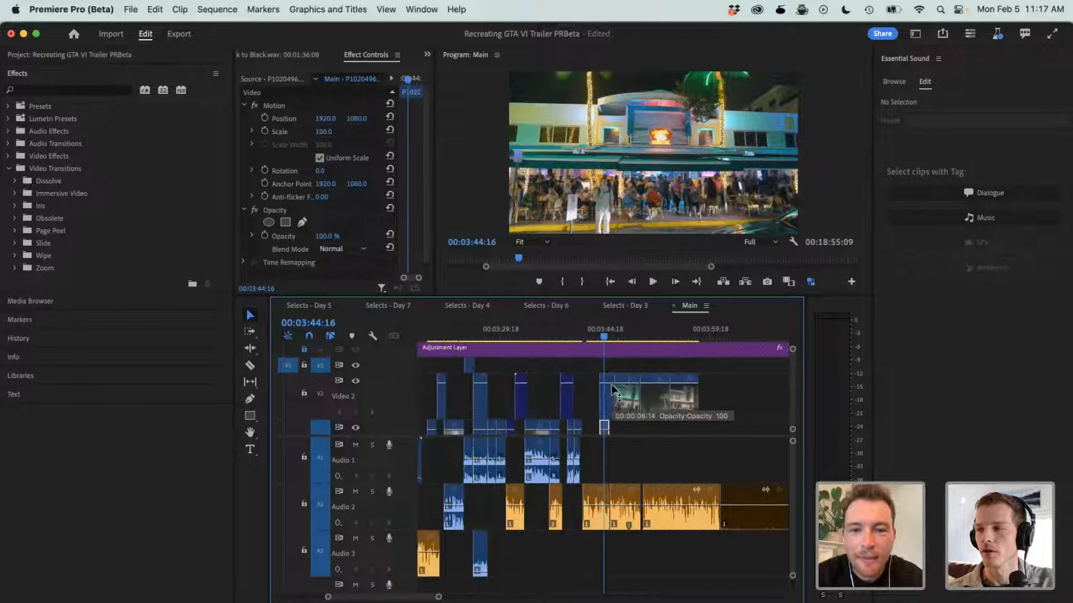
{"action": "key", "text": "space"}
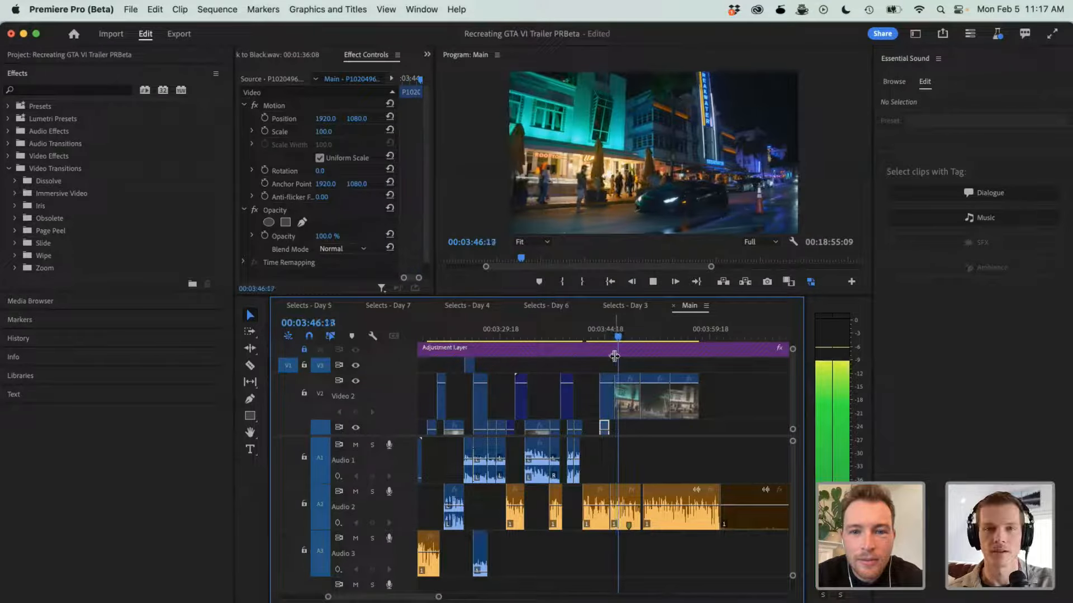
{"action": "key", "text": "space"}
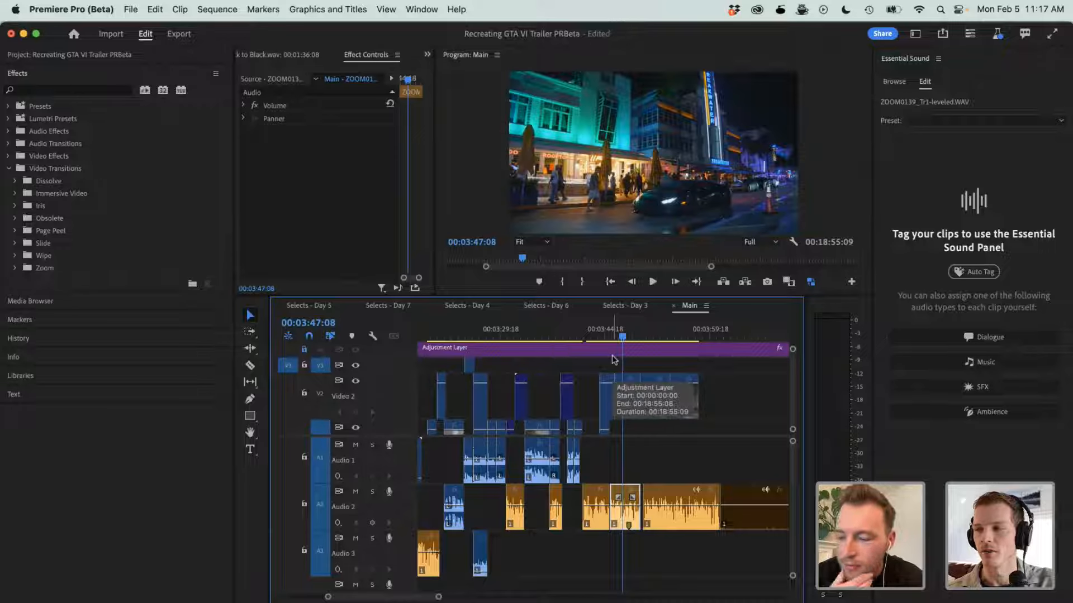
{"action": "key", "text": "minus"}
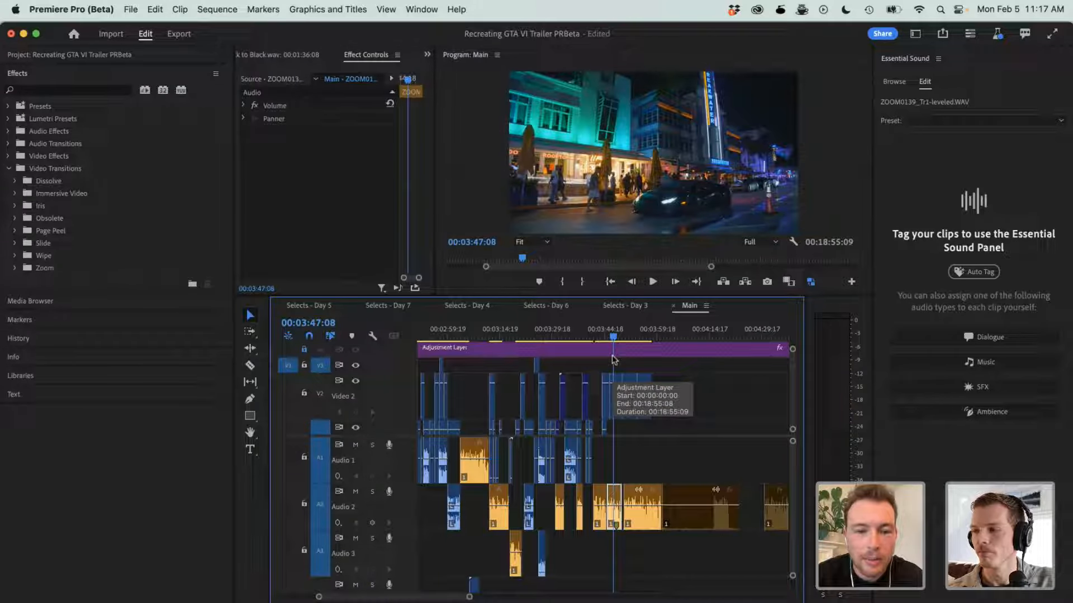
- Show the Browse and Edit views of Essential Sound and the list of available workspaces
{"action": "left_click", "coordinate": [889, 82]}
{"action": "left_click", "coordinate": [923, 81]}
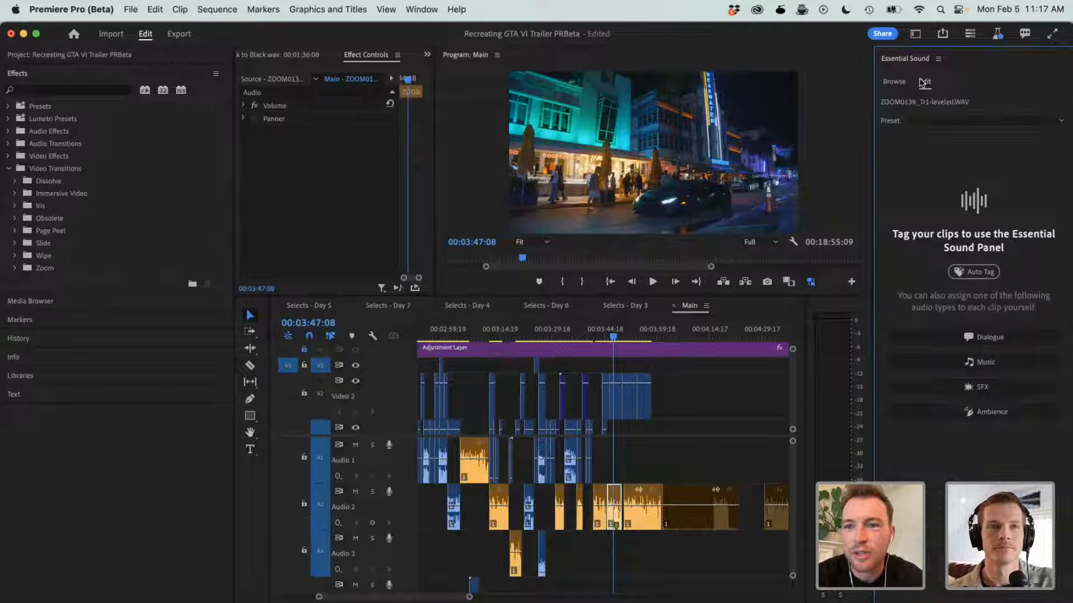
{"action": "left_click", "coordinate": [917, 36]}
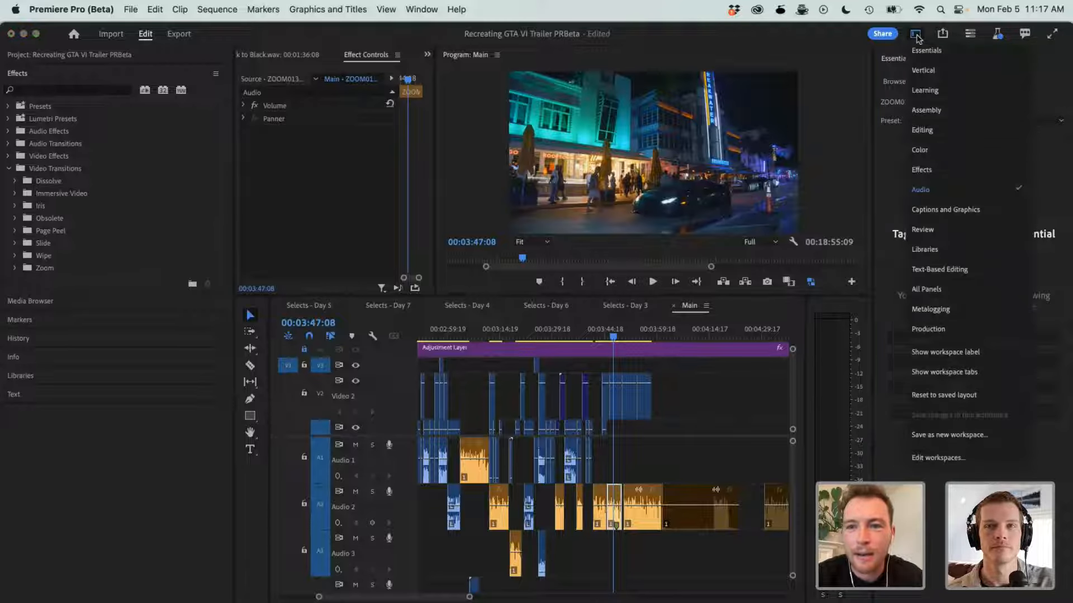
{"action": "left_click", "coordinate": [916, 36]}
- Browse Adobe Stock music in Essential Sound and preview Upbeat Lofi Hip-Hop and Upbeat Ambient Documentary against the Main footage
{"action": "left_click", "coordinate": [894, 82]}
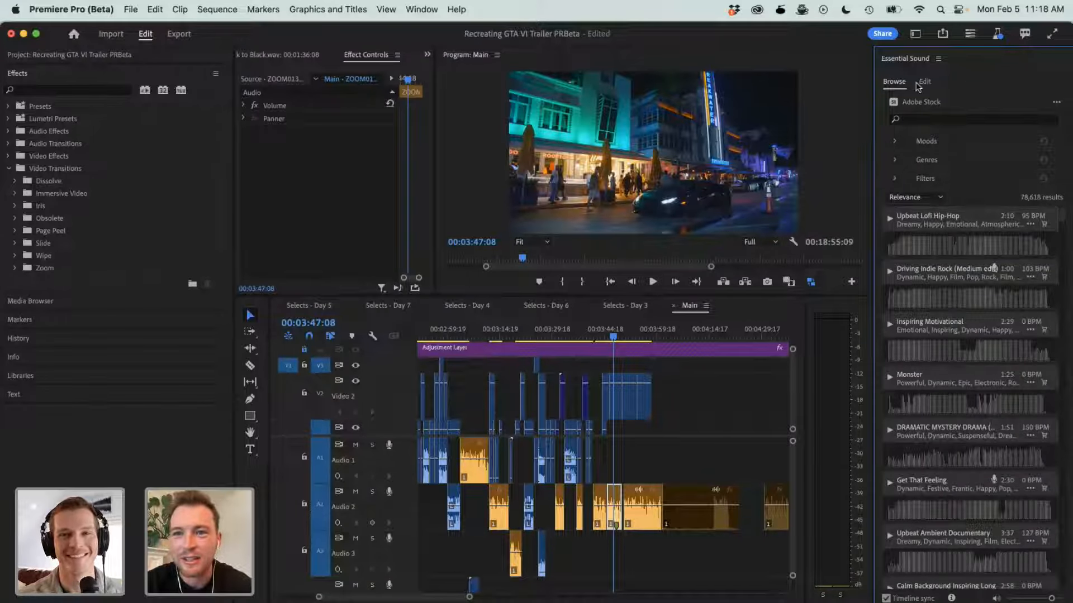
{"action": "left_click", "coordinate": [889, 221]}
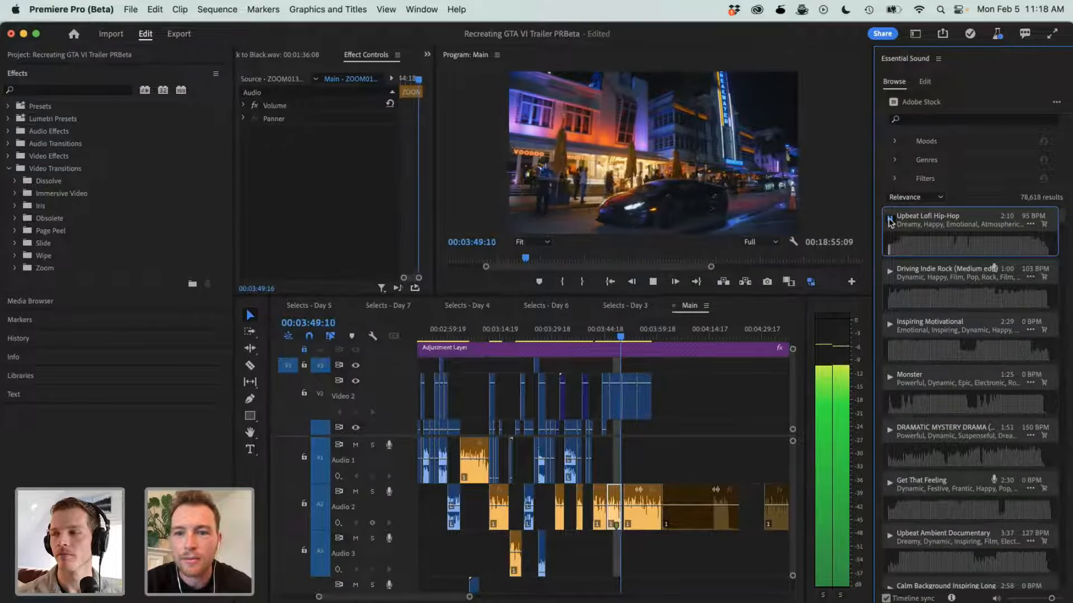
{"action": "left_click", "coordinate": [889, 221]}
{"action": "scroll", "coordinate": [890, 335], "scroll_direction": "down", "scroll_amount": 5}
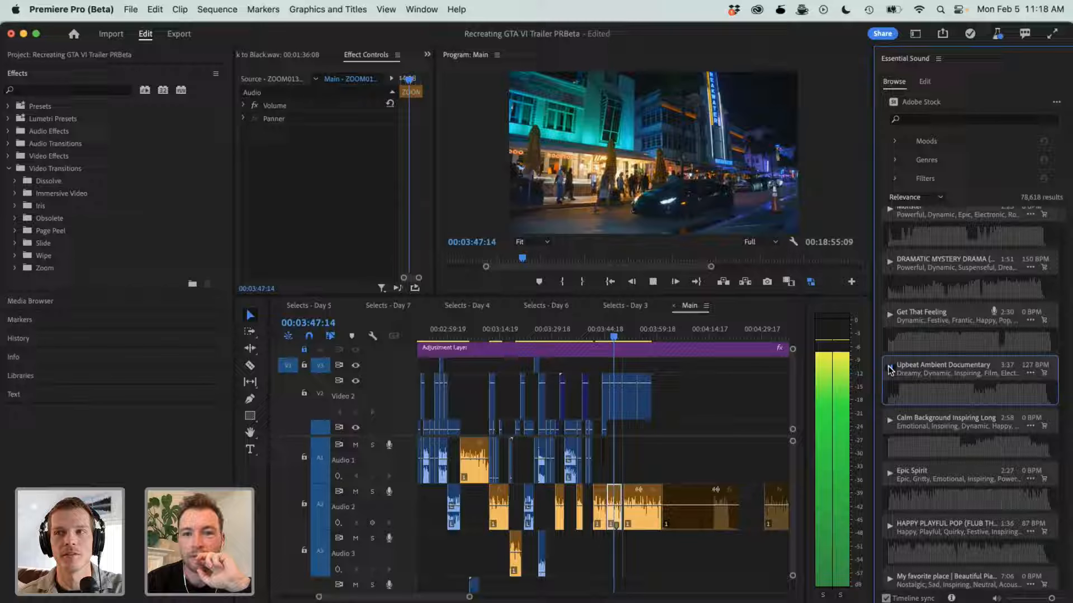
{"action": "left_click", "coordinate": [890, 371]}
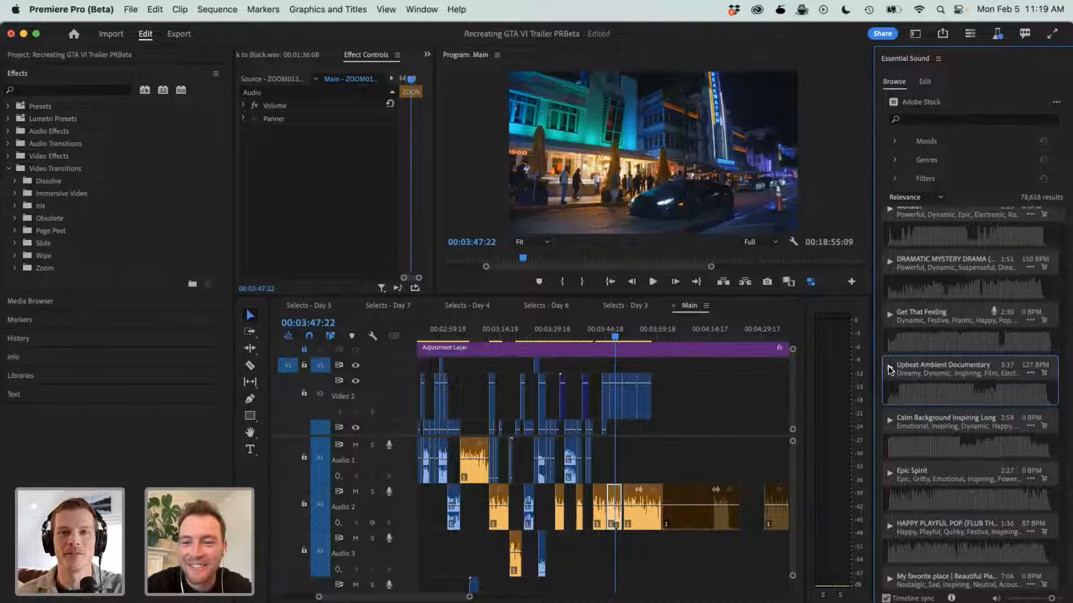
{"action": "key", "text": "space"}
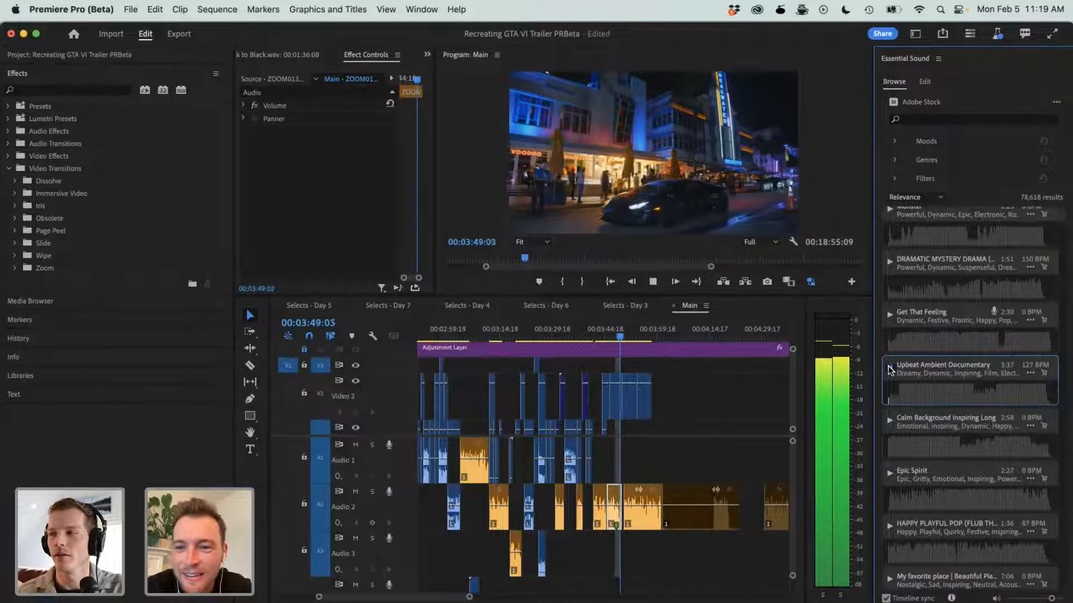
{"action": "key", "text": "space"}
{"action": "scroll", "coordinate": [919, 246], "scroll_direction": "up", "scroll_amount": 3}
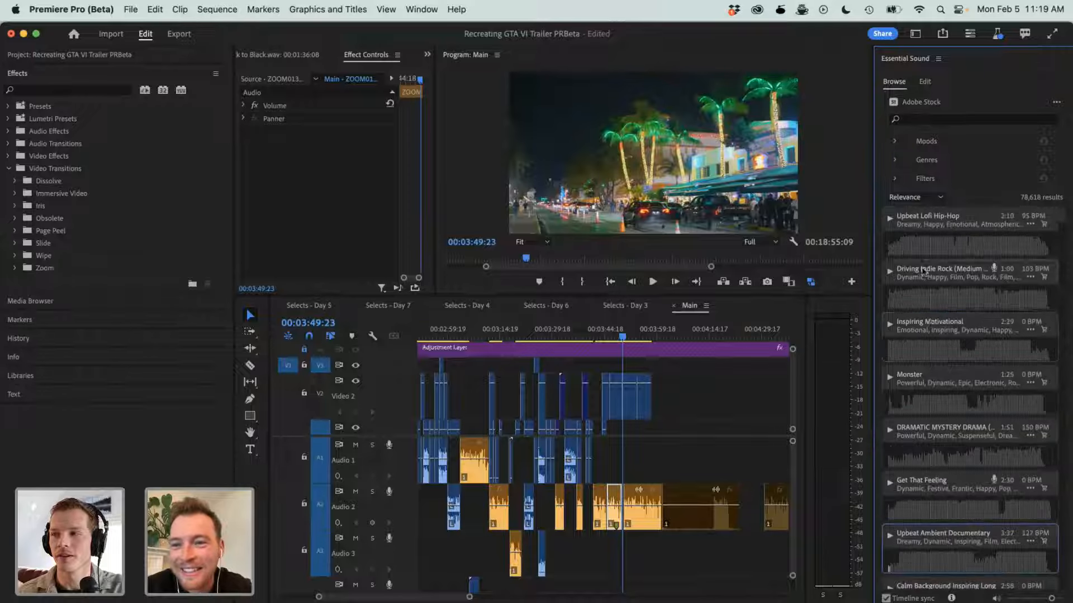
- Preview Upbeat Lofi Hip-Hop once more and place it on Audio 3 in Main, beneath the voice clips under the night street shots
{"action": "left_click", "coordinate": [890, 219]}
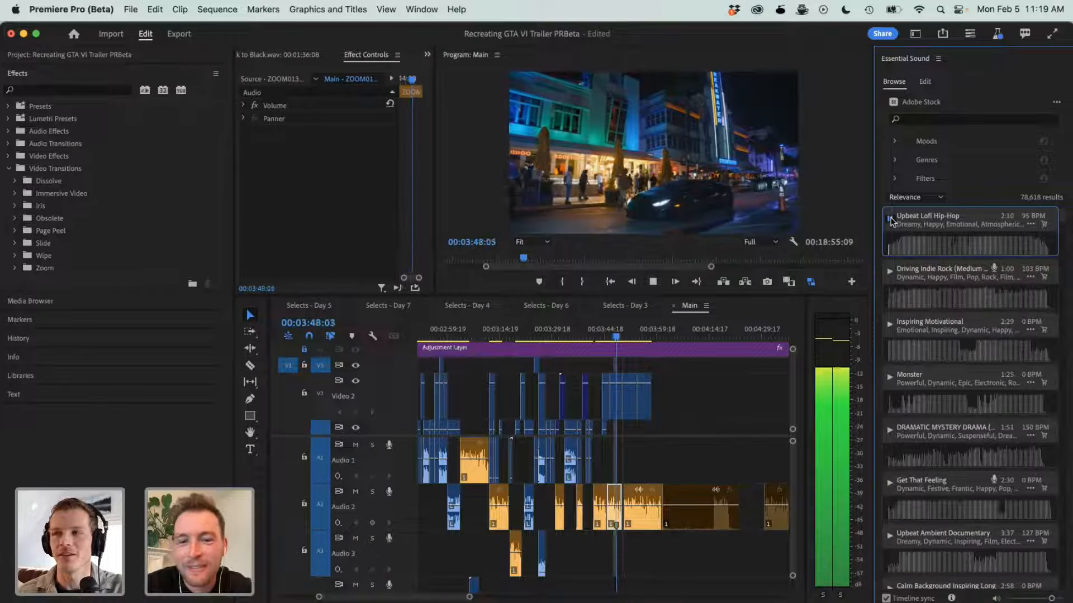
{"action": "left_click", "coordinate": [890, 219]}
{"action": "left_click_drag", "start_coordinate": [950, 235], "coordinate": [646, 548]}
{"action": "key", "text": "minus"}
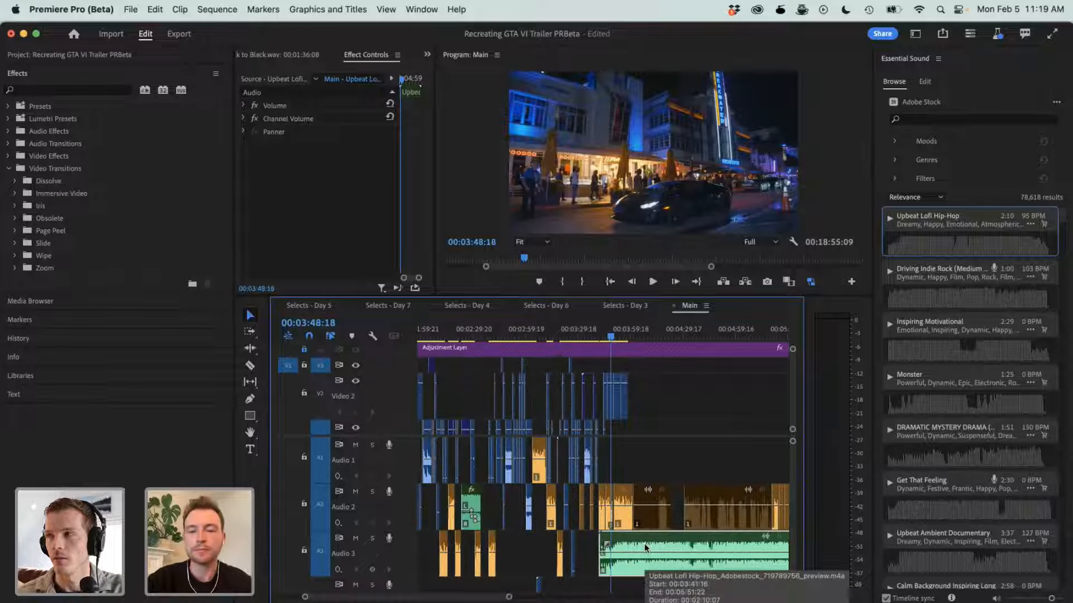
- Choose the Audio workspace, and show the stock music browser and the Edit view for the Upbeat Lofi Hip-Hop clip in Essential Sound
{"action": "left_click", "coordinate": [919, 39]}
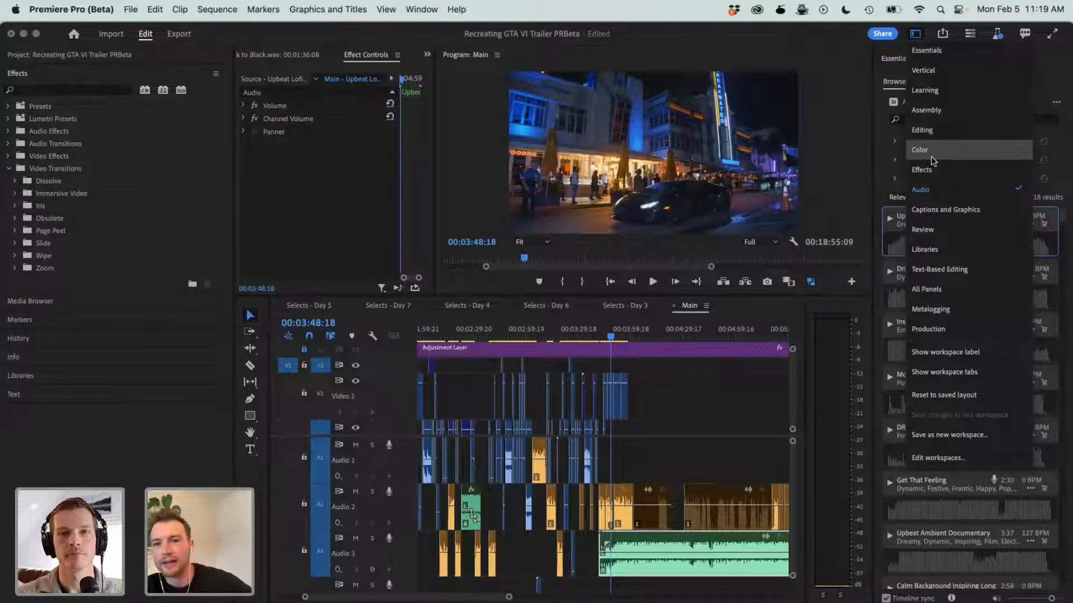
{"action": "left_click", "coordinate": [938, 188]}
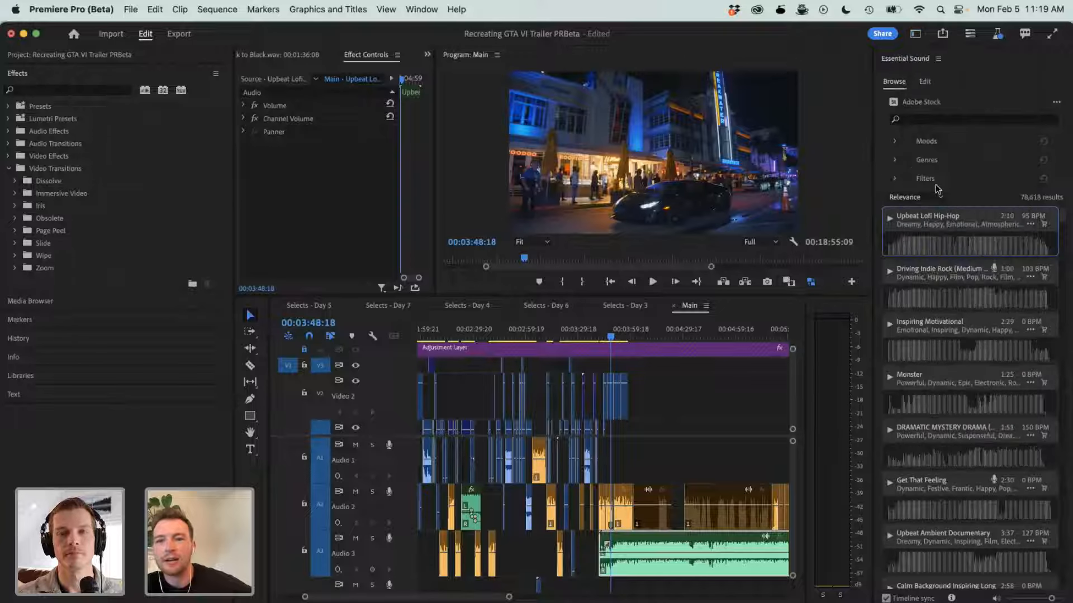
{"action": "left_click", "coordinate": [893, 88]}
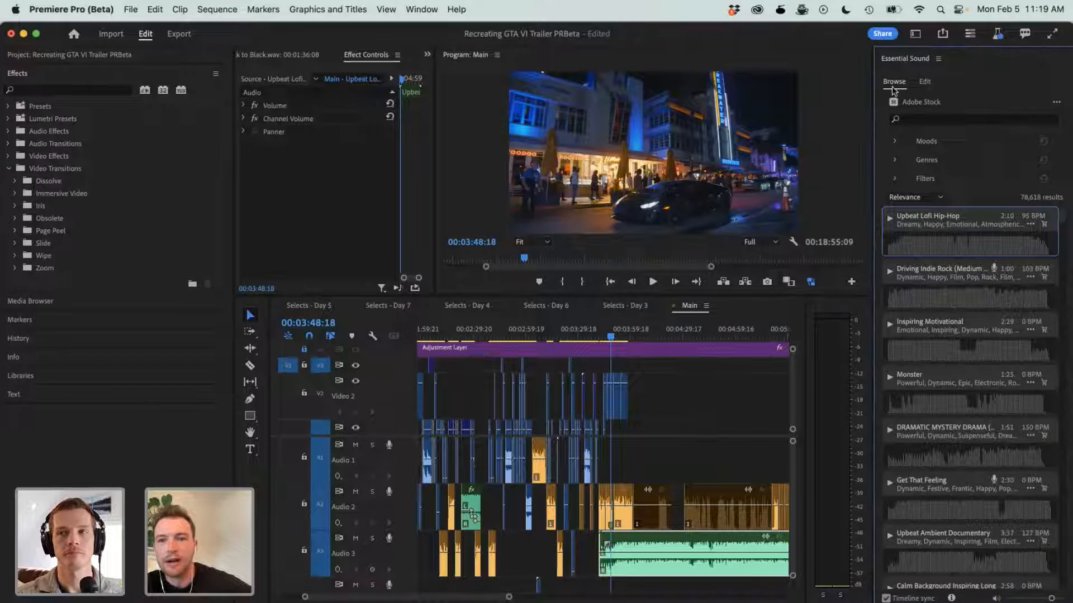
{"action": "left_click", "coordinate": [927, 83]}
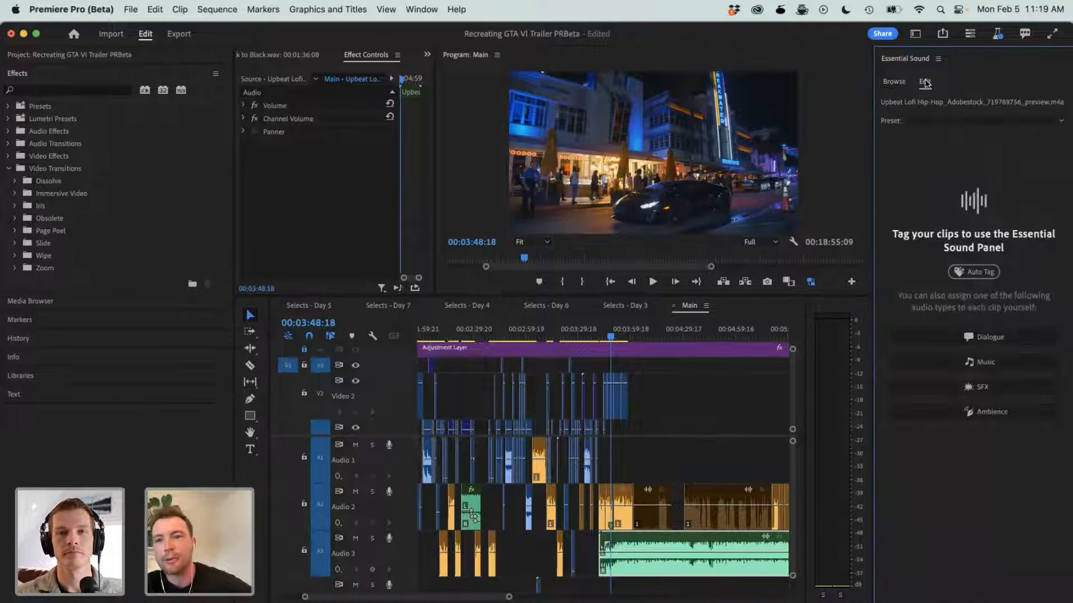
- Remix the Upbeat Lofi Hip-Hop clip on Audio 3 down to a target duration of 00:00:19:14
{"action": "left_click", "coordinate": [251, 351]}
{"action": "left_click", "coordinate": [251, 318]}
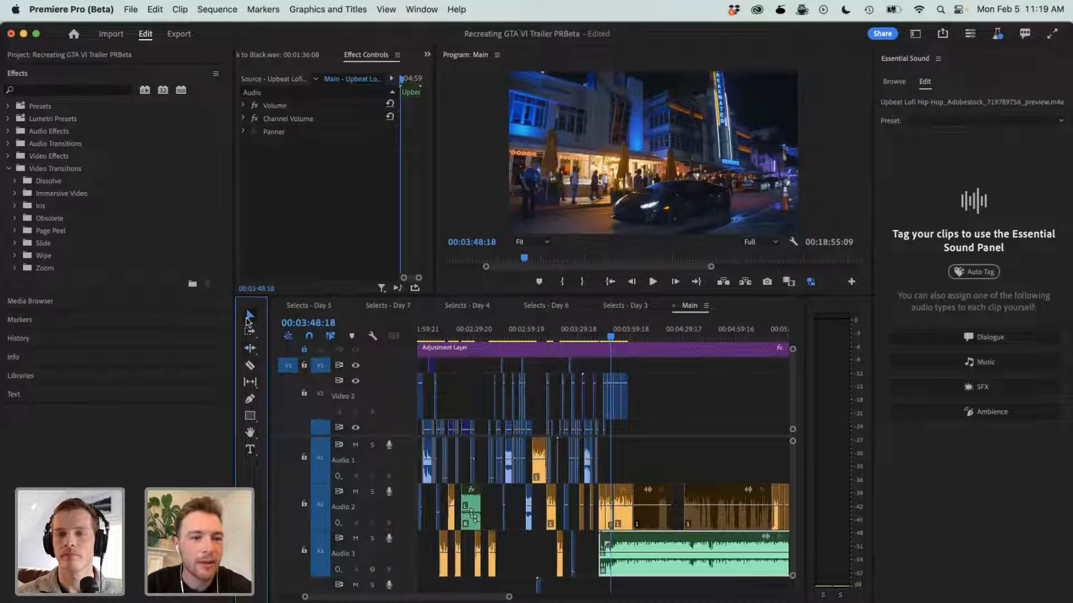
{"action": "left_click", "coordinate": [251, 352]}
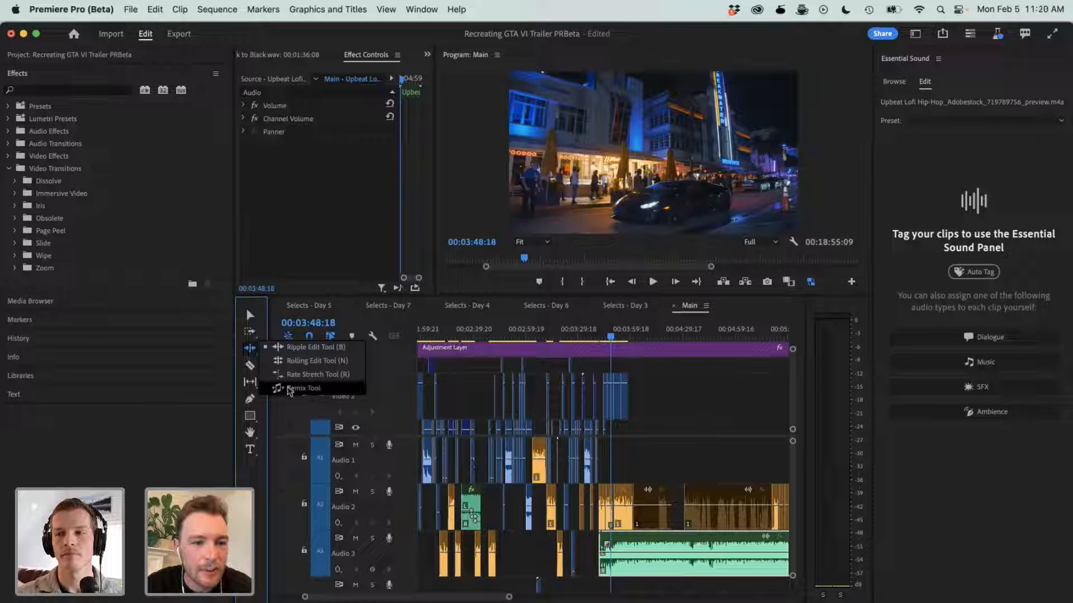
{"action": "left_click", "coordinate": [301, 387]}
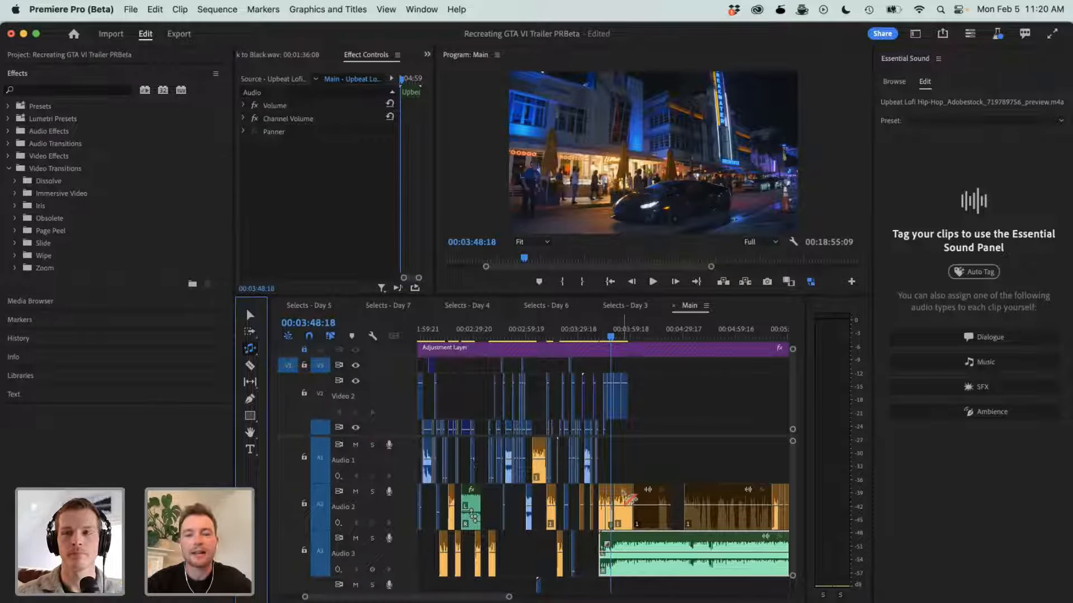
{"action": "key", "text": "minus"}
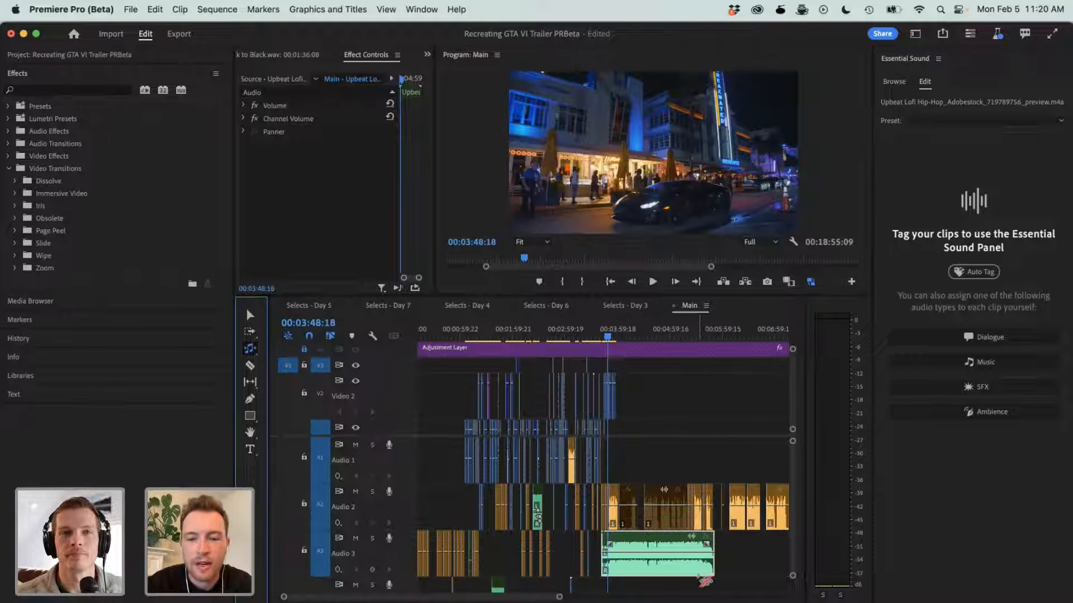
{"action": "left_click_drag", "start_coordinate": [723, 548], "coordinate": [626, 548]}
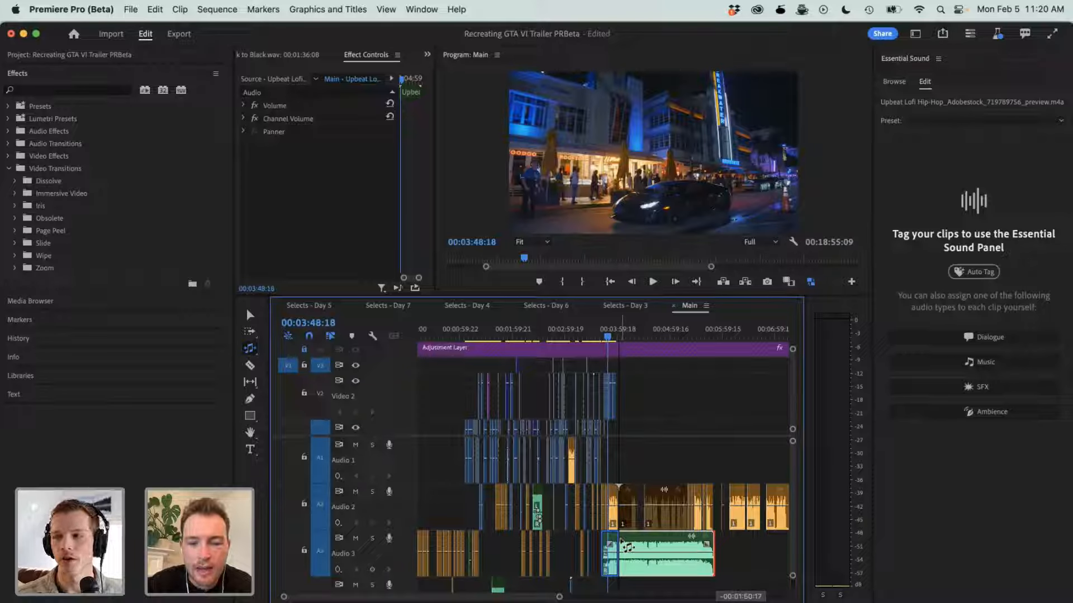
{"action": "left_click_drag", "start_coordinate": [621, 542], "coordinate": [621, 543]}
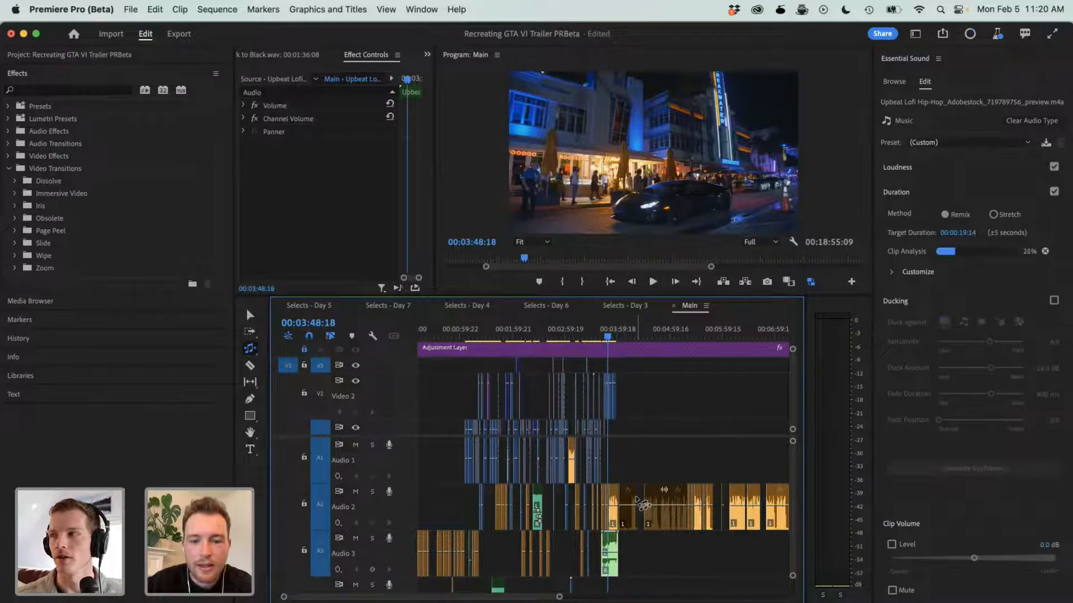
- Collapse the Duration settings of the Upbeat Lofi Hip-Hop clip and turn on Ducking in Essential Sound
{"action": "key", "text": "="}
{"action": "key", "text": "="}
{"action": "key", "text": "="}
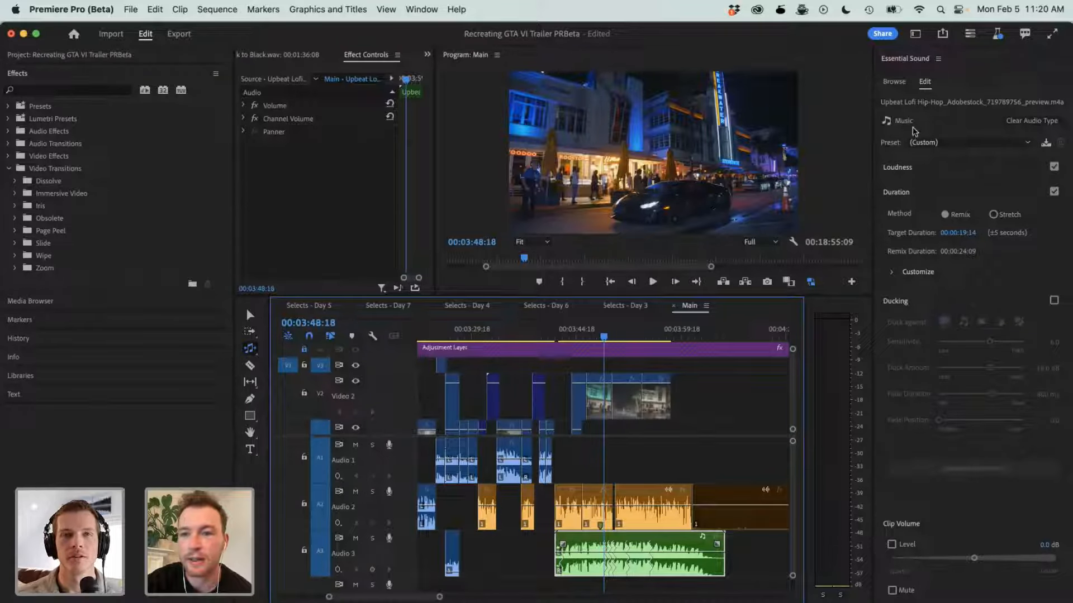
{"action": "left_click", "coordinate": [917, 142]}
{"action": "left_click", "coordinate": [886, 194]}
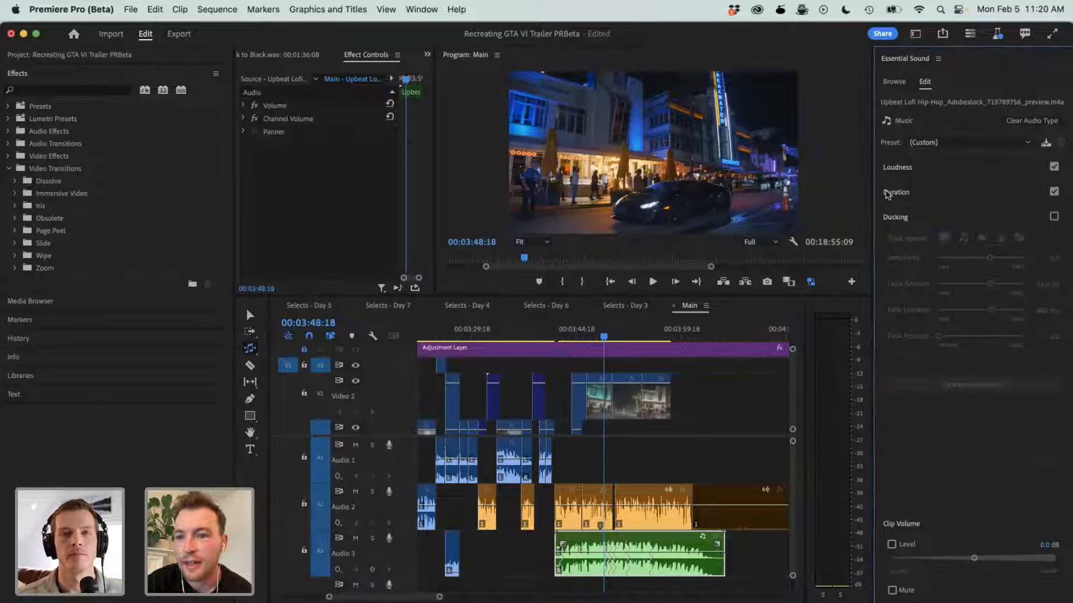
{"action": "left_click", "coordinate": [1054, 216]}
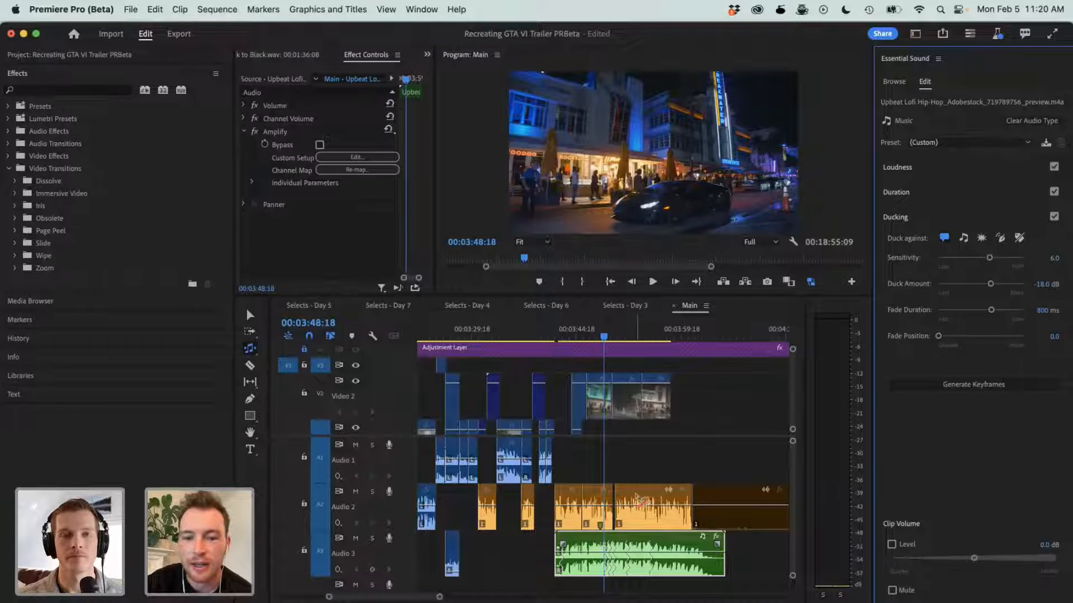
- Shift the last voice clips on Audio 2 slightly later with the Selection tool, leaving gaps between them above the music
{"action": "key", "text": "v"}
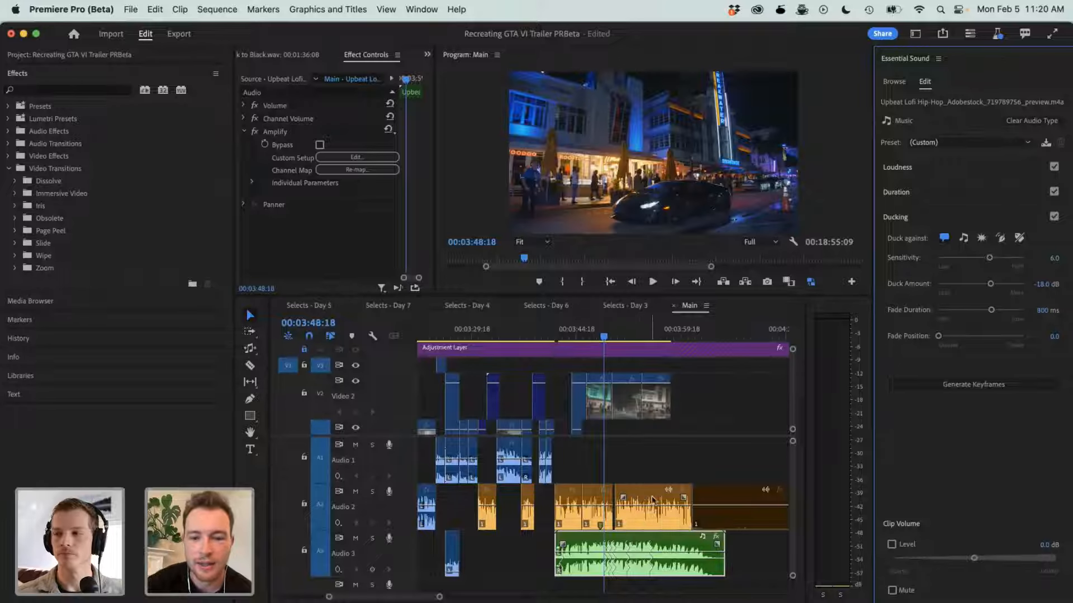
{"action": "left_click", "coordinate": [710, 497]}
{"action": "left_click", "coordinate": [644, 497]}
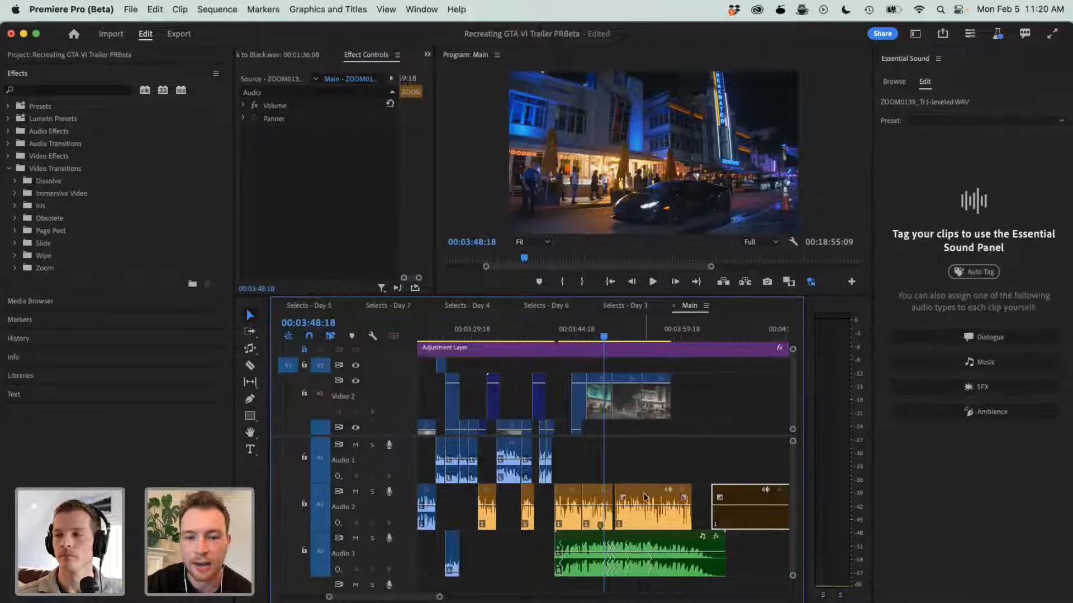
{"action": "left_click_drag", "start_coordinate": [644, 498], "coordinate": [662, 503]}
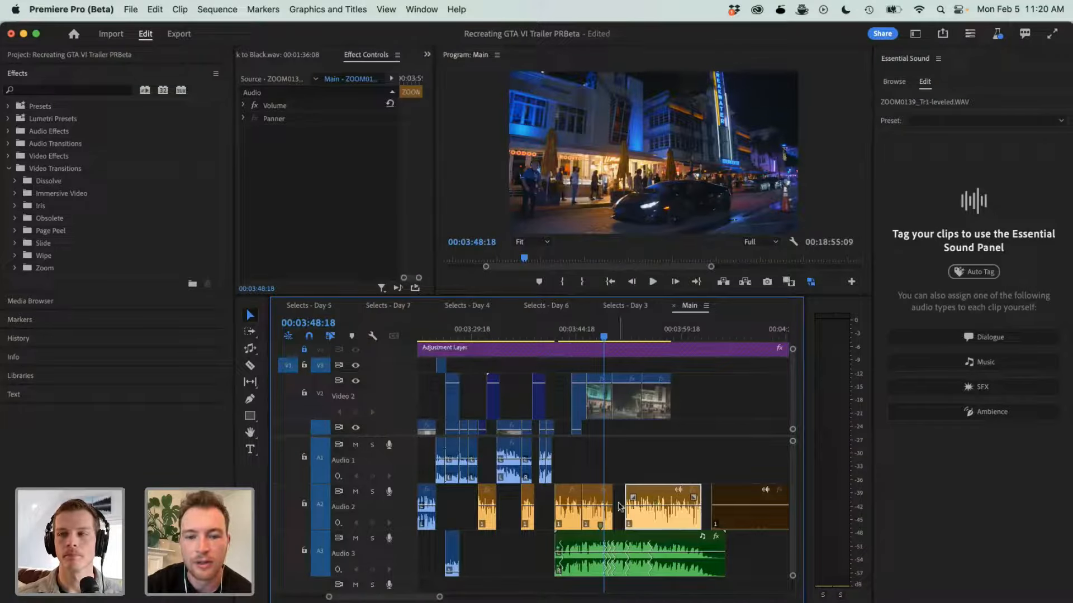
- Return to the start of the music at 00:03:41:12 and generate ducking keyframes for the Upbeat Lofi Hip-Hop clip
{"action": "left_click", "coordinate": [553, 334]}
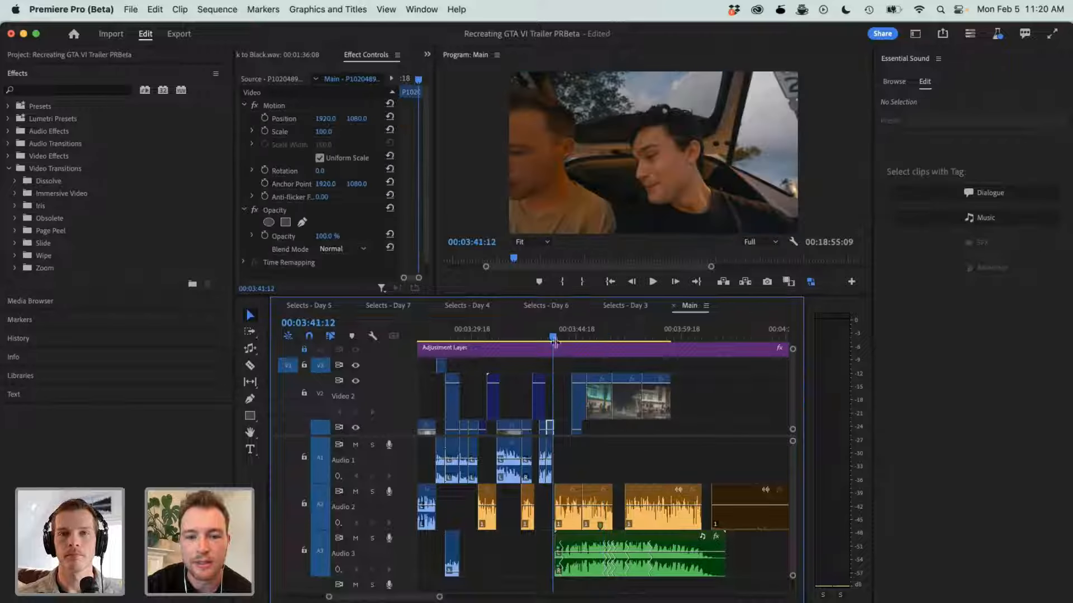
{"action": "left_click", "coordinate": [613, 547]}
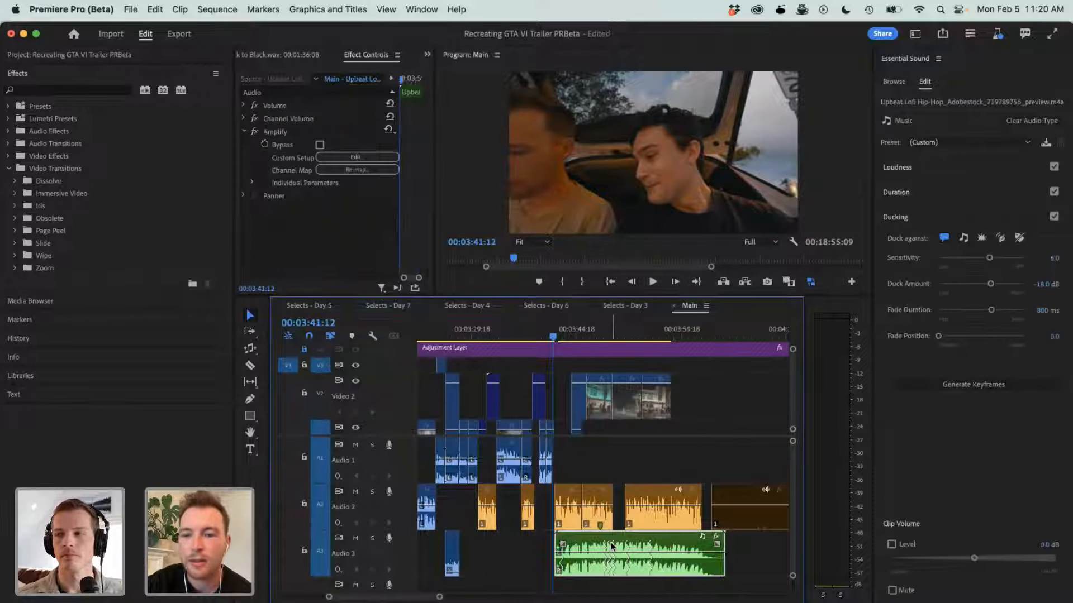
{"action": "left_click", "coordinate": [955, 388]}
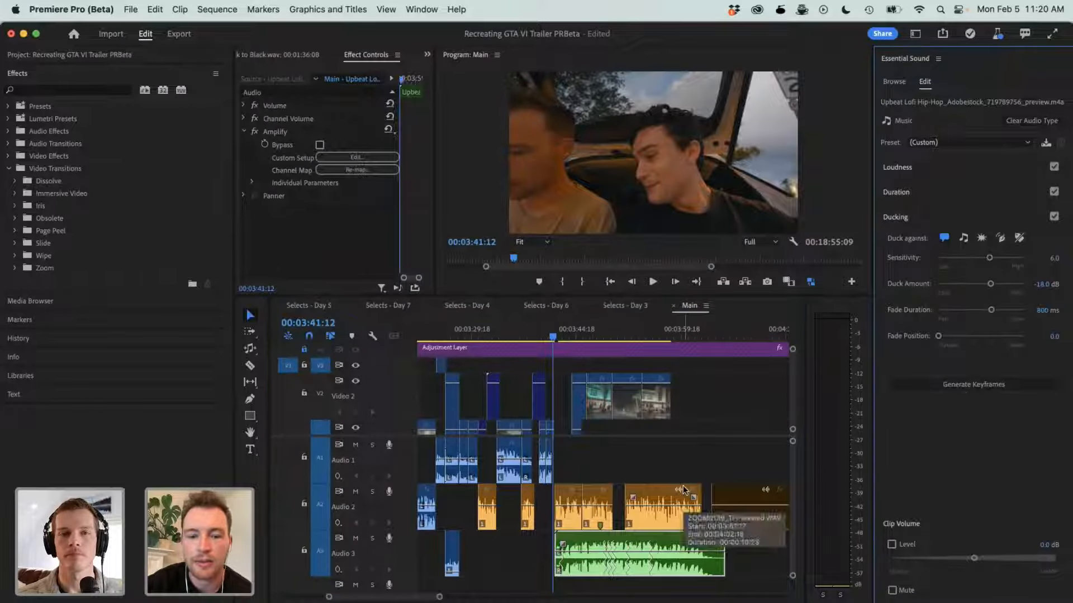
- Play Main across the ducked music and spaced voice clips, and scrub back to the palm tree night shot at 00:03:52:22
{"action": "left_click_drag", "start_coordinate": [577, 552], "coordinate": [578, 558]}
{"action": "key", "text": "space"}
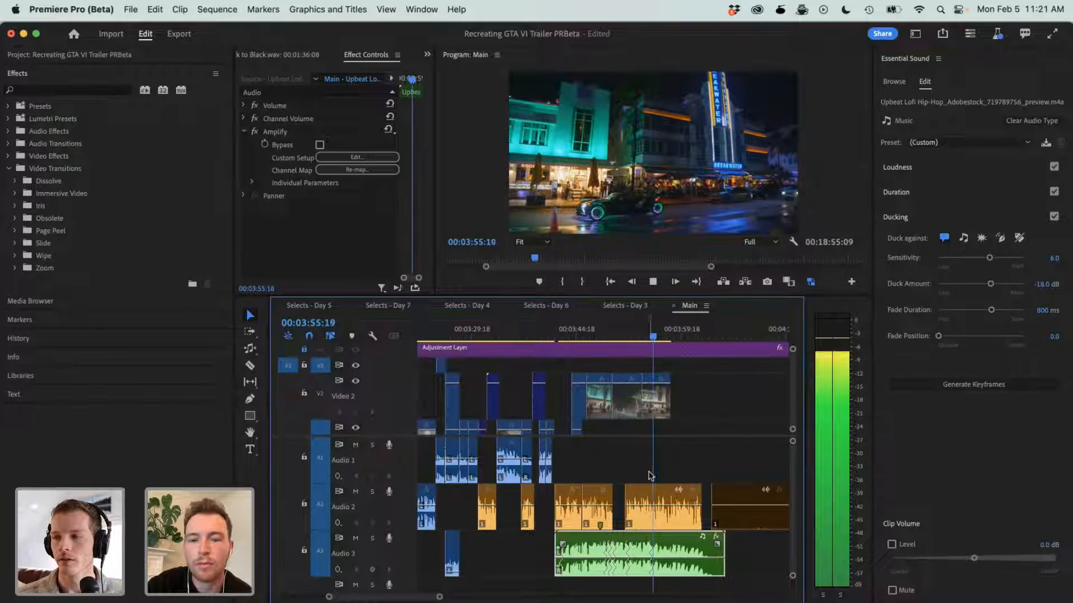
{"action": "key", "text": "minus"}
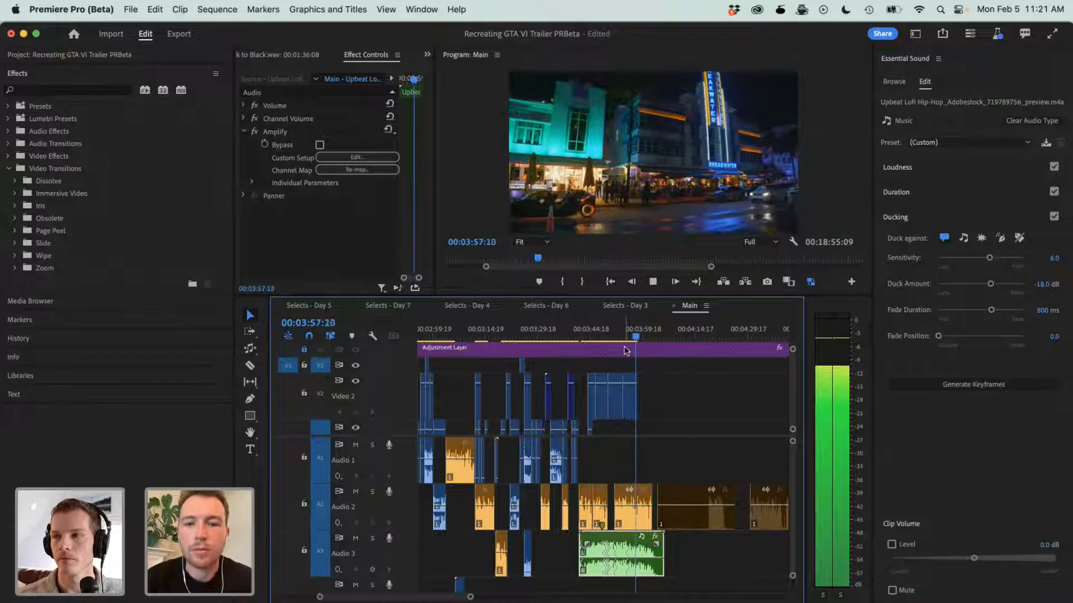
{"action": "left_click", "coordinate": [607, 335]}
{"action": "left_click_drag", "start_coordinate": [594, 332], "coordinate": [618, 332]}
{"action": "key", "text": "="}
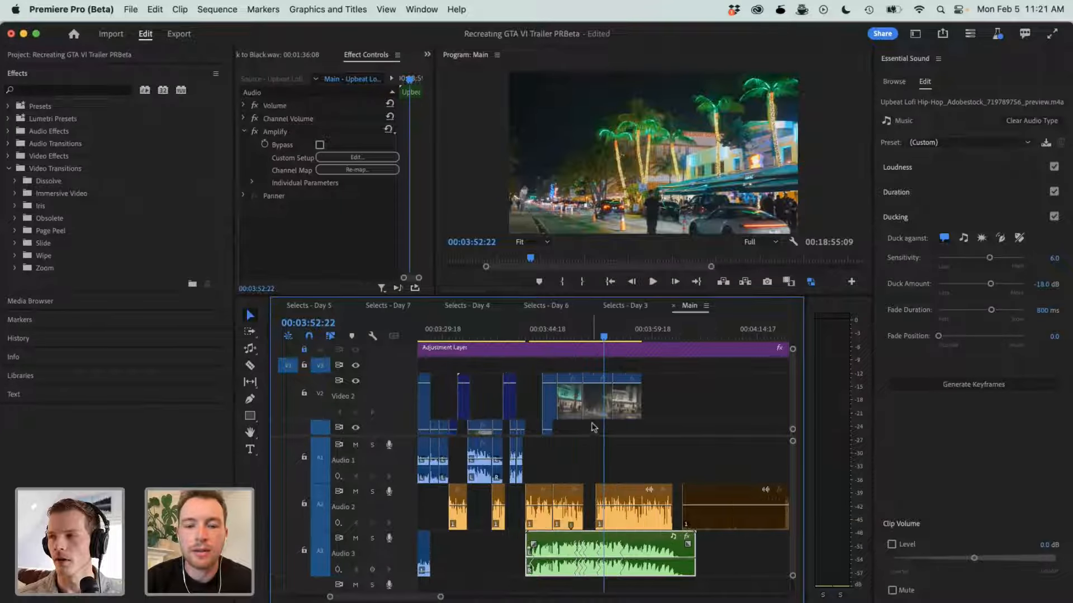
- Move the last two night street shots on Video 2 later so they start with the voice clip after the gap
{"action": "left_click", "coordinate": [605, 410]}
{"action": "left_click", "coordinate": [626, 412], "text": "shift"}
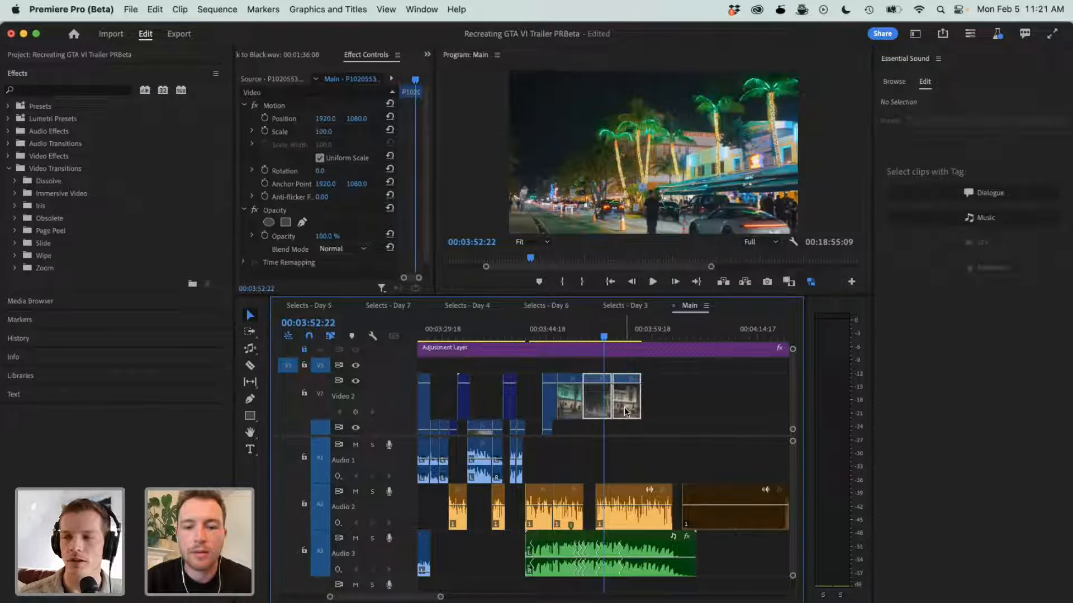
{"action": "left_click_drag", "start_coordinate": [625, 412], "coordinate": [638, 413]}
- Select the Upbeat Lofi Hip-Hop clip, go to 00:03:45:16, and show the list of effects applied to the clip
{"action": "left_click", "coordinate": [612, 559]}
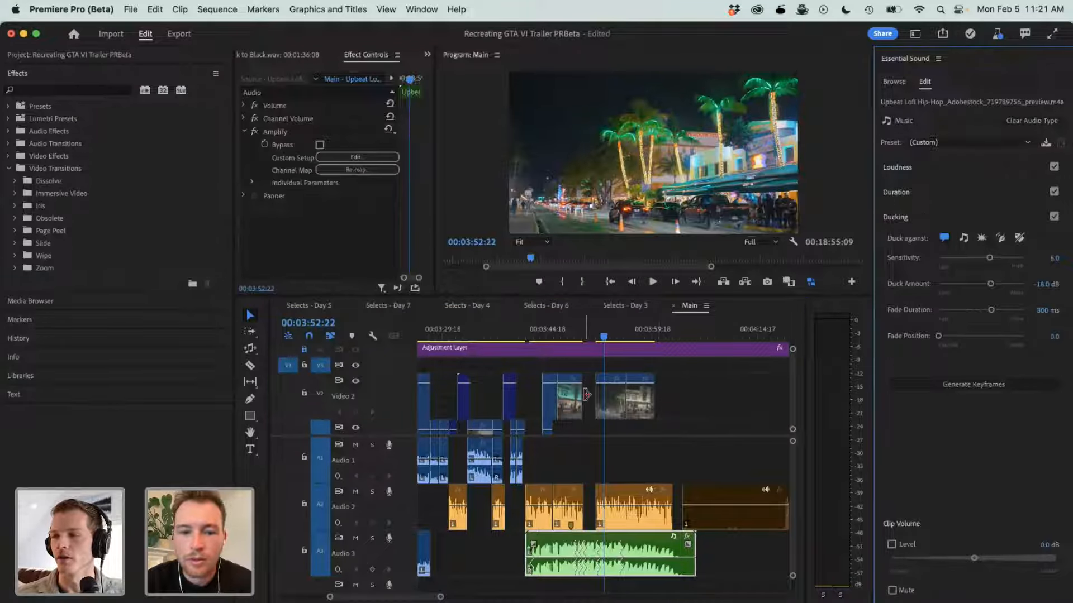
{"action": "left_click", "coordinate": [553, 336]}
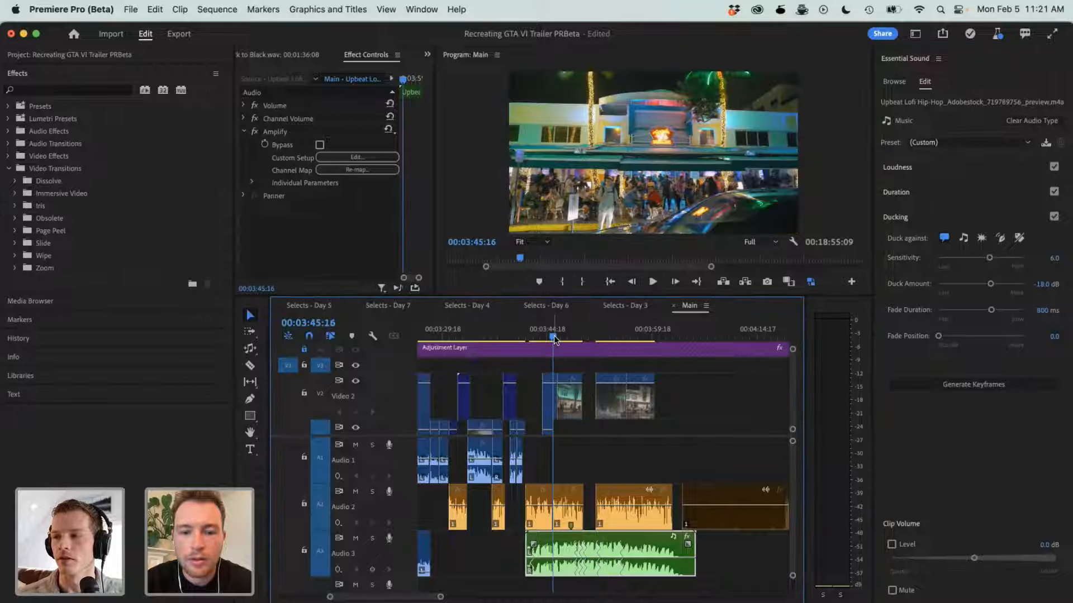
{"action": "left_click", "coordinate": [687, 536]}
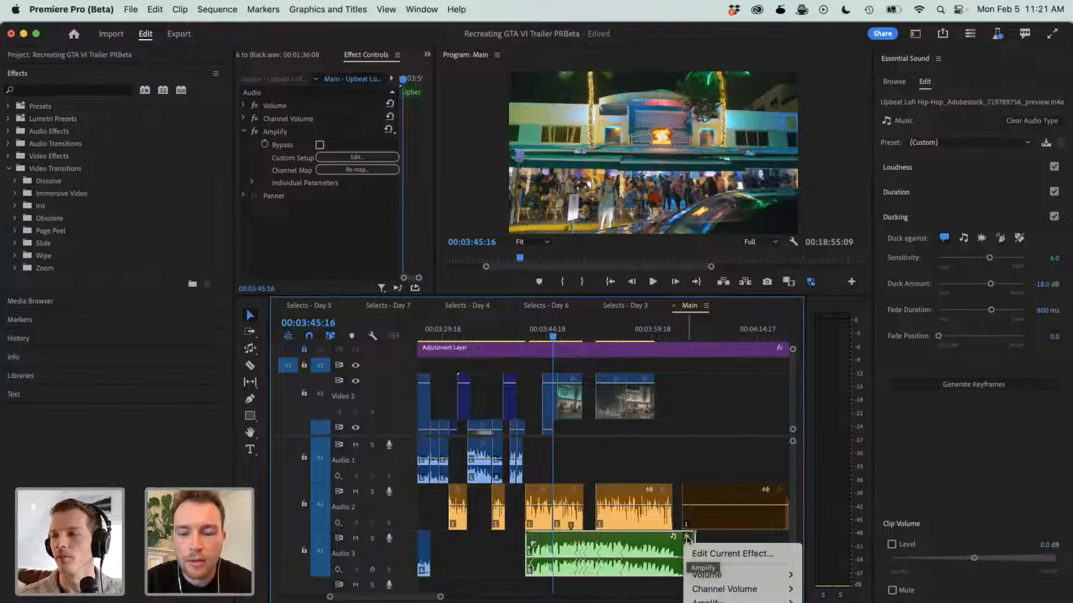
{"action": "left_click", "coordinate": [687, 539]}
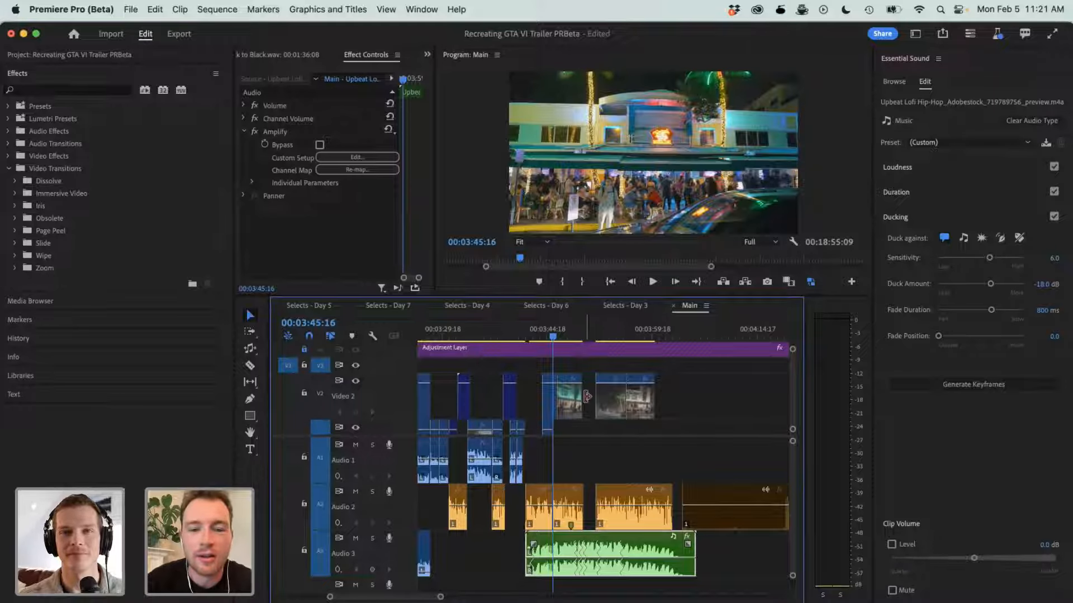
- Extend the night street shot on Video 2 to close the gap, and select the voice and music clips beneath it
{"action": "left_click_drag", "start_coordinate": [582, 400], "coordinate": [597, 401]}
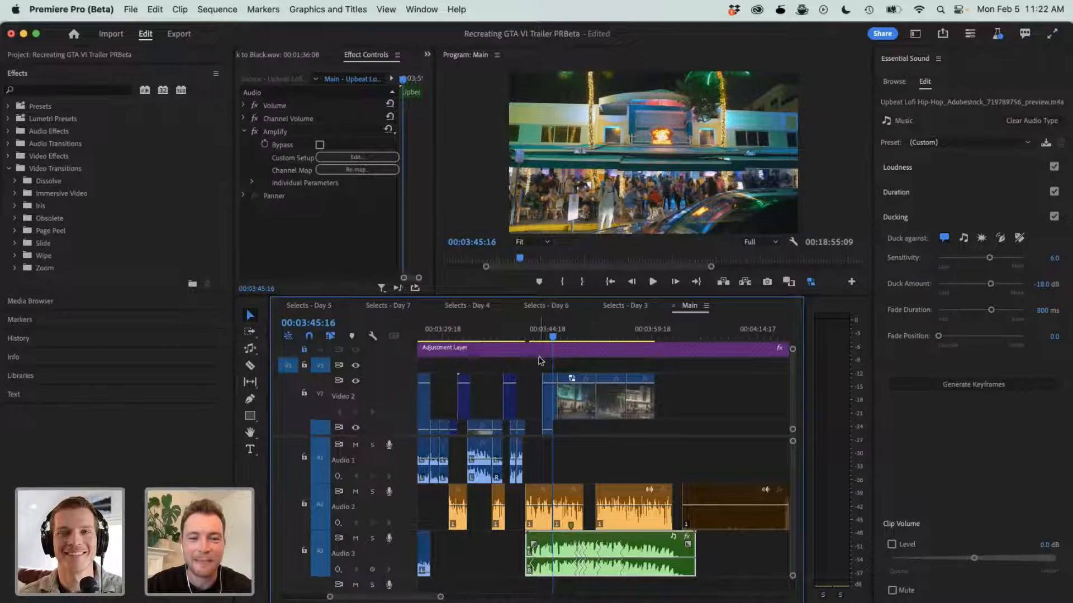
{"action": "left_click_drag", "start_coordinate": [541, 476], "coordinate": [681, 570]}
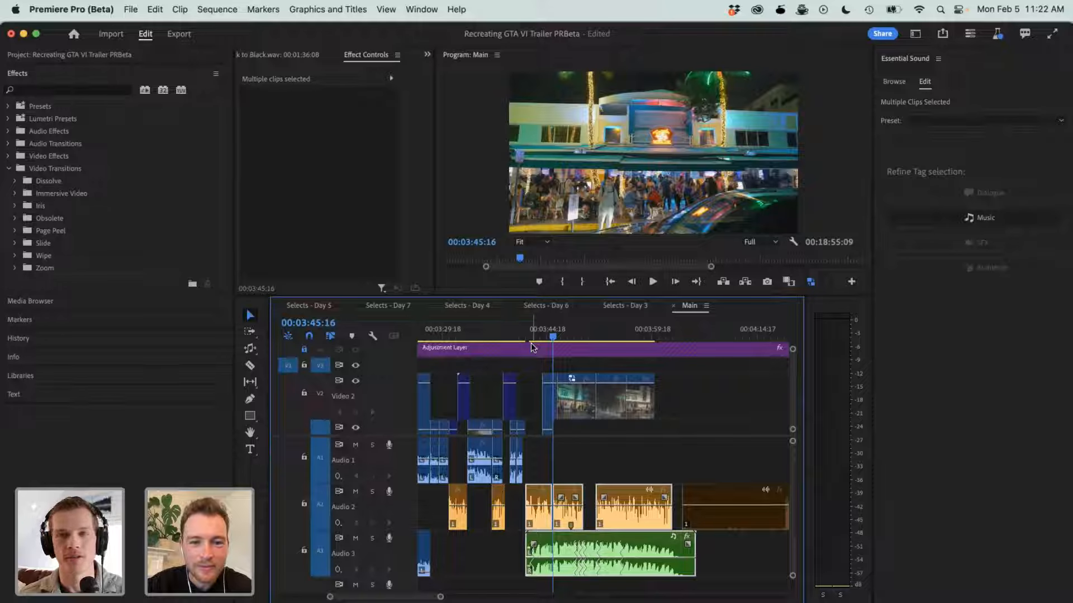
{"action": "scroll", "coordinate": [532, 380], "scroll_direction": "up", "scroll_amount": 2}
{"action": "scroll", "coordinate": [533, 402], "scroll_direction": "down", "scroll_amount": 4}
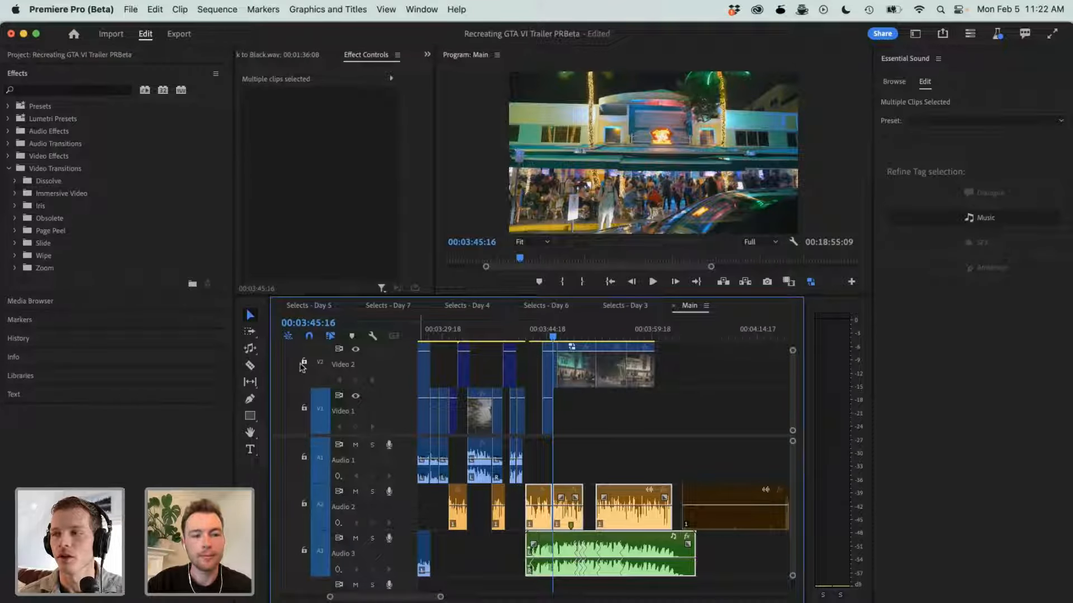
- Play Main from the start of the Upbeat Lofi Hip-Hop clip, and select the second voice clip above the music
{"action": "left_click", "coordinate": [525, 330]}
{"action": "key", "text": "space"}
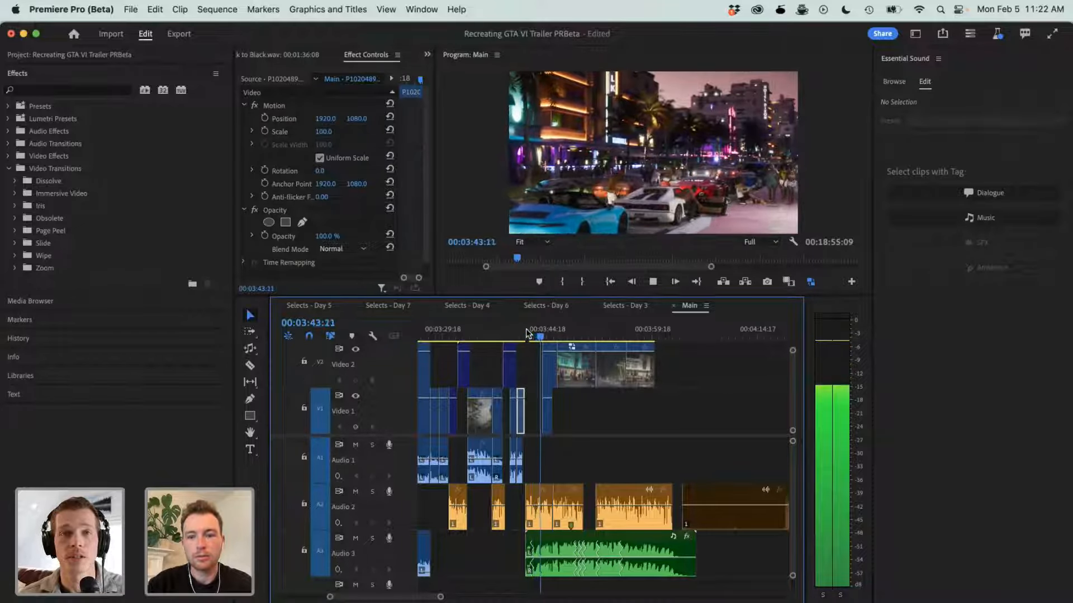
{"action": "key", "text": "space"}
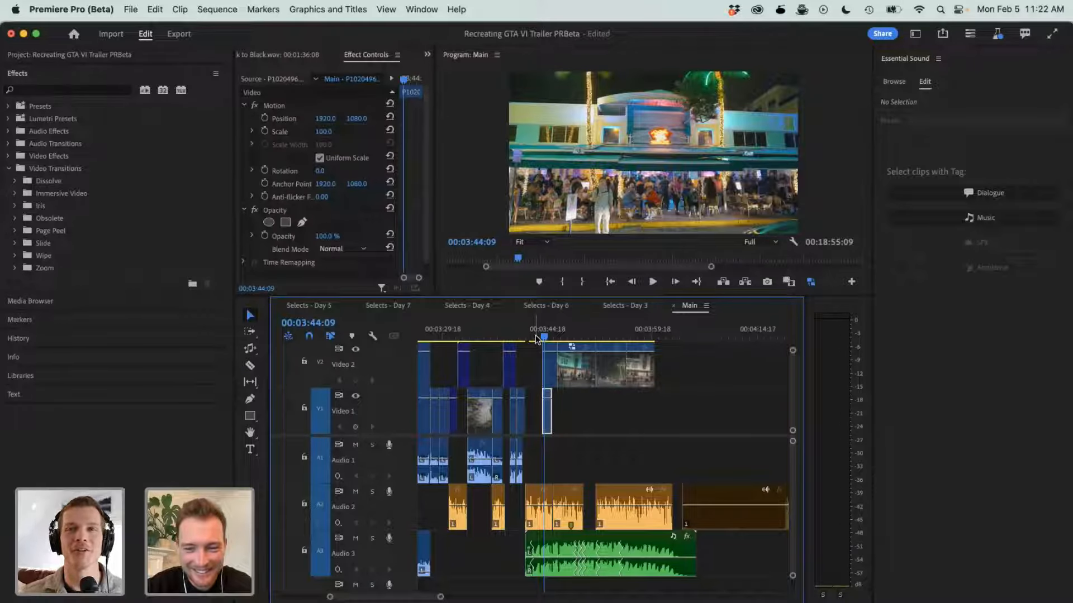
{"action": "key", "text": "space"}
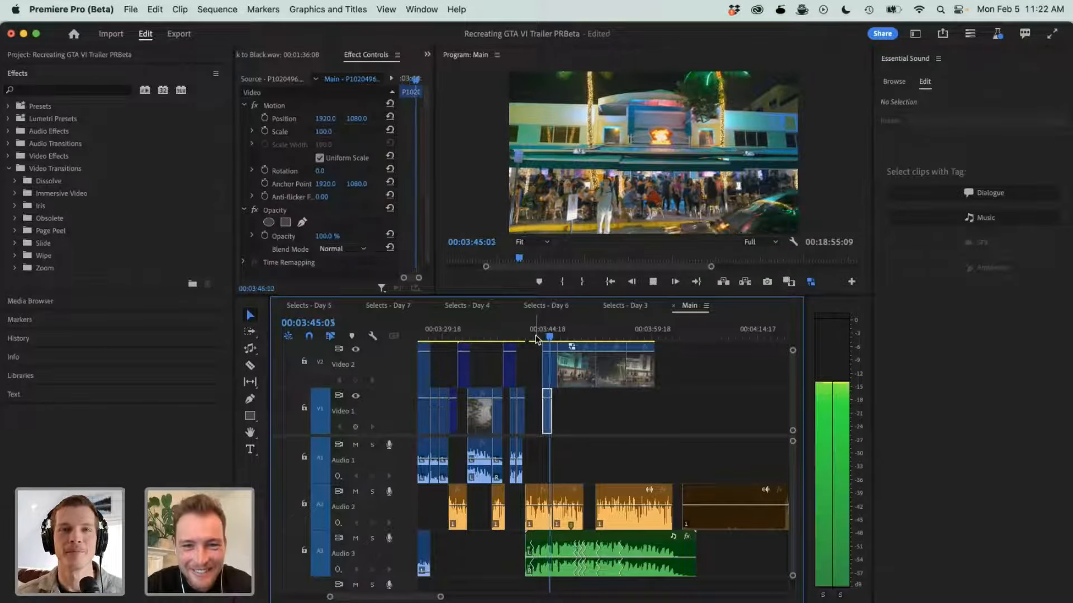
{"action": "left_click", "coordinate": [567, 506]}
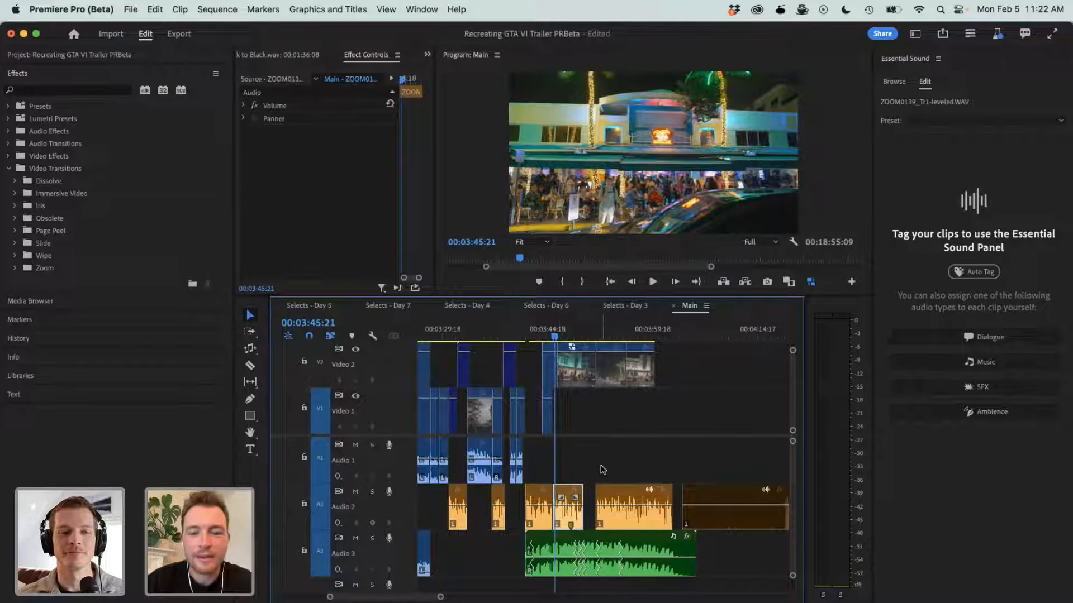
- Review the overall layout of Main, open the Selects - Day 6 sequence, and go to 00:00:29:04
{"action": "key", "text": "minus"}
{"action": "key", "text": "minus"}
{"action": "key", "text": "minus"}
{"action": "key", "text": "minus"}
{"action": "key", "text": "minus"}
{"action": "key", "text": "minus"}
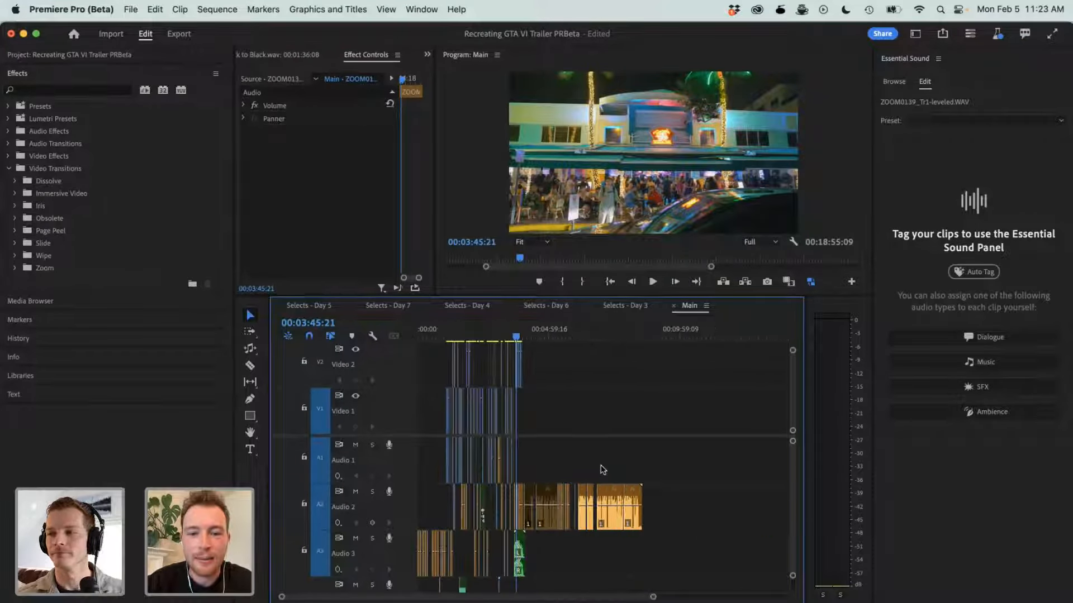
{"action": "key", "text": "equal"}
{"action": "key", "text": "equal"}
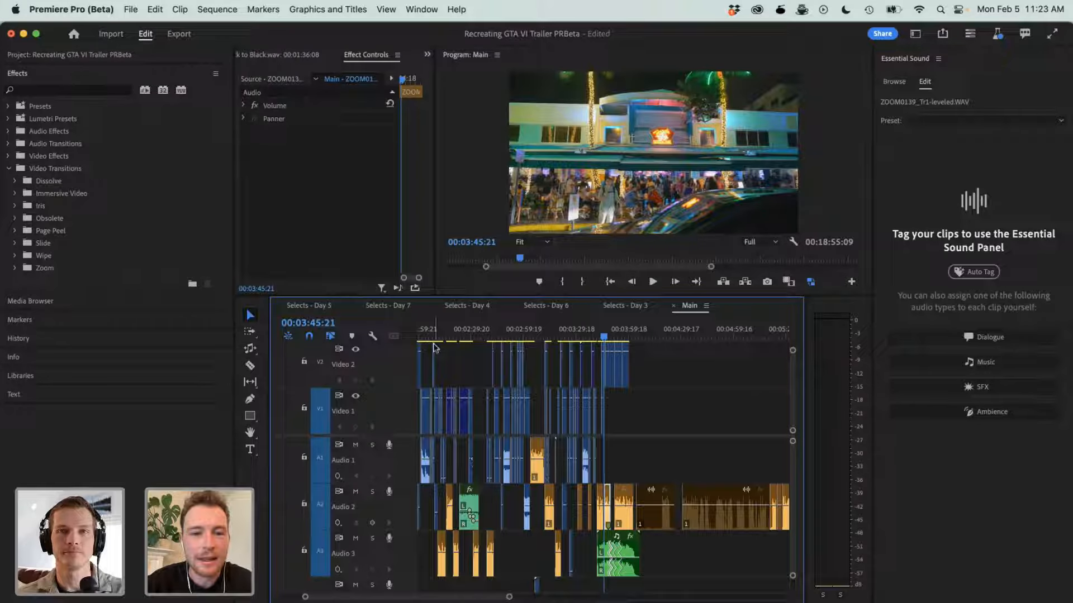
{"action": "left_click", "coordinate": [548, 309]}
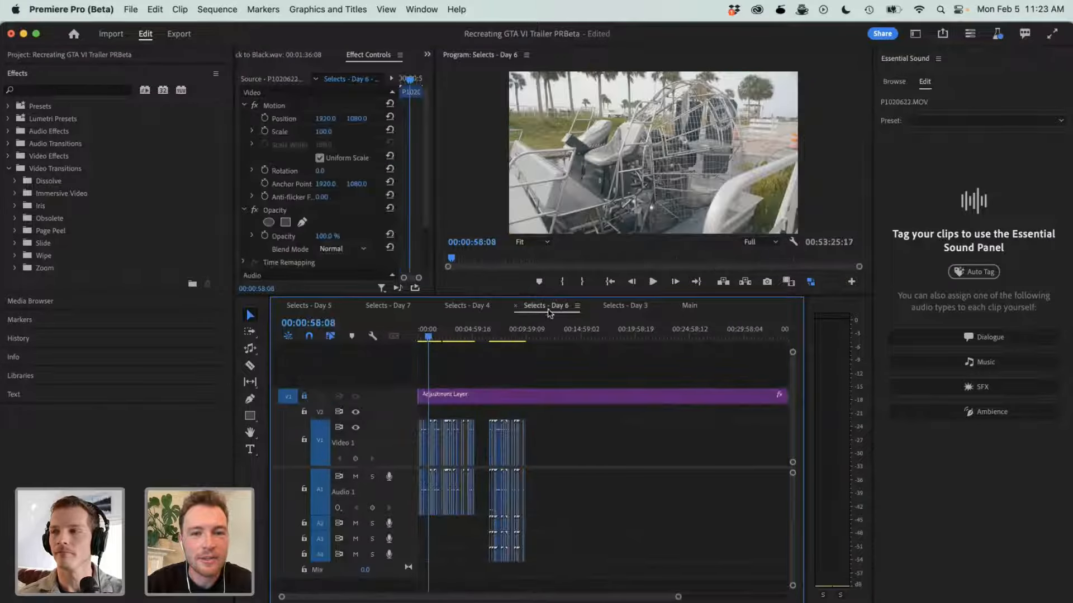
{"action": "key", "text": "equal"}
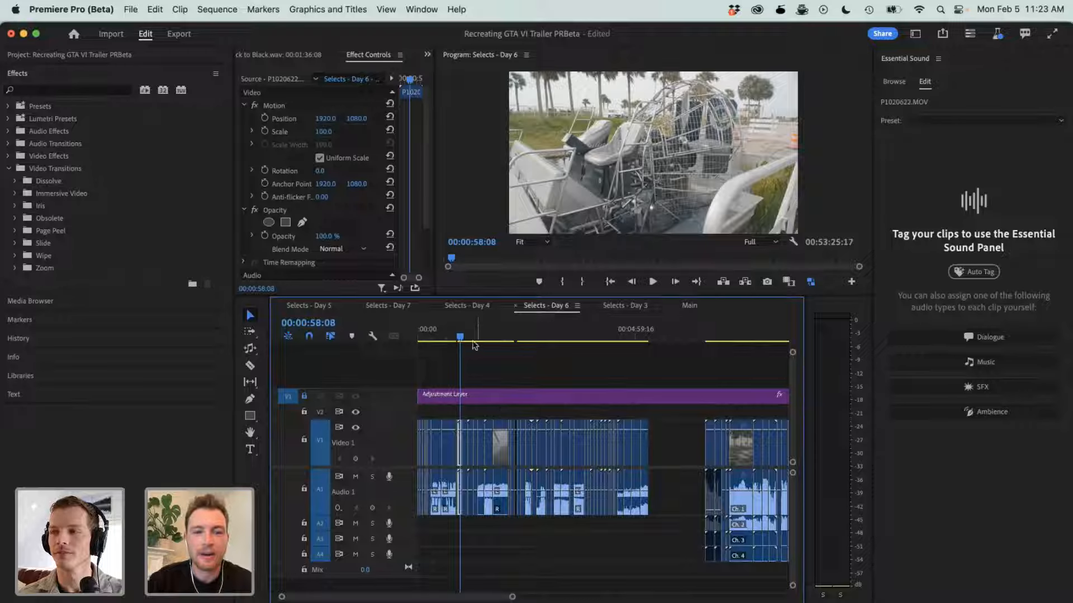
{"action": "left_click", "coordinate": [439, 335]}
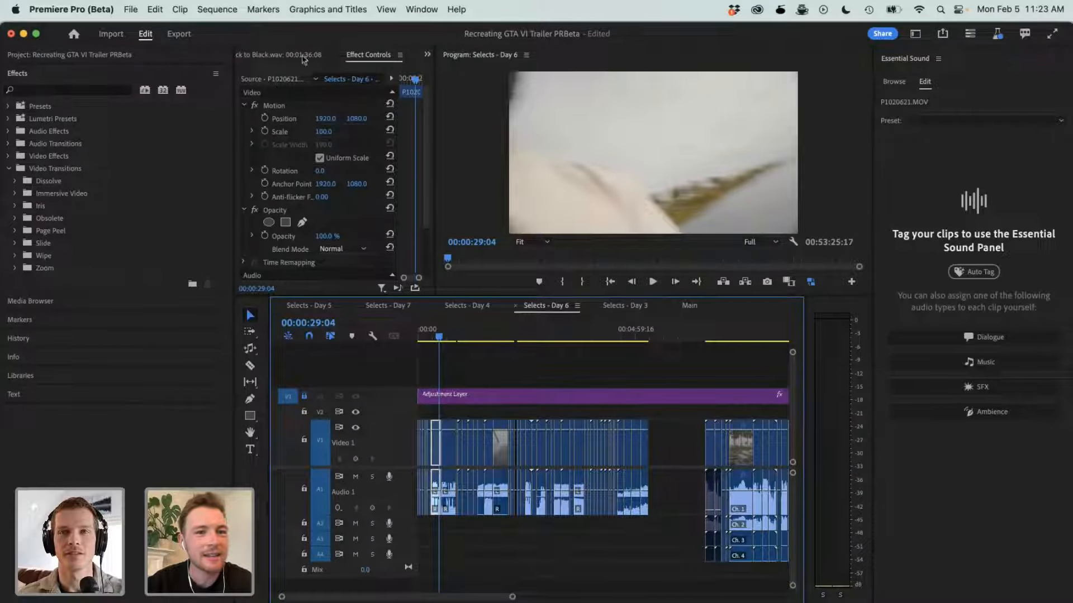
- Switch to a workspace with the project bins, open the Downloads bin, and load Grand Theft Auto VI Trailer 1 - 4K.m4v in the Source Monitor
{"action": "left_click", "coordinate": [917, 33]}
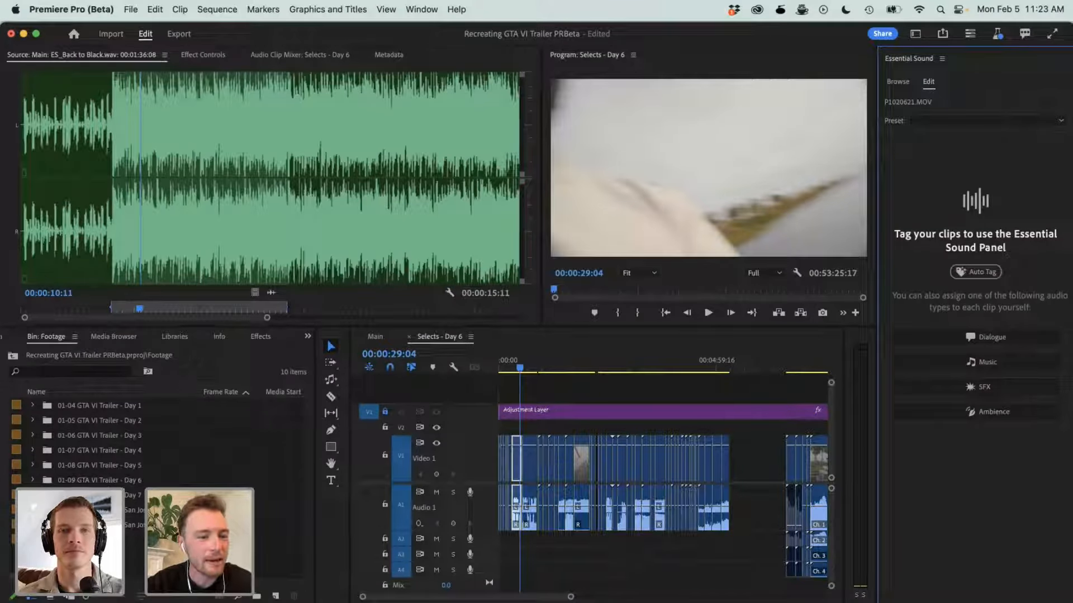
{"action": "left_click", "coordinate": [13, 357]}
{"action": "scroll", "coordinate": [79, 465], "scroll_direction": "down", "scroll_amount": 4}
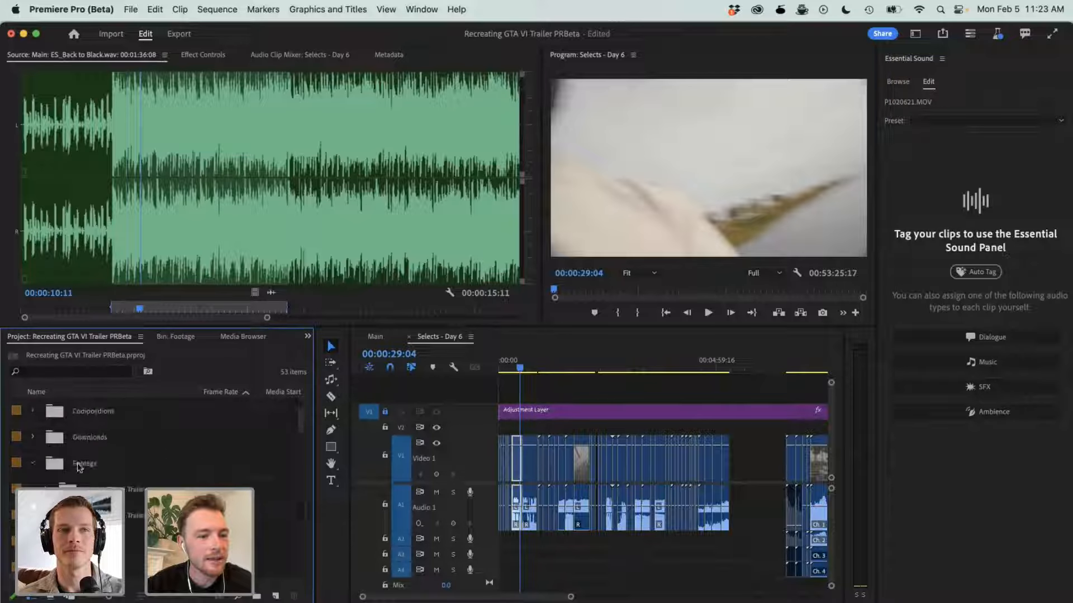
{"action": "double_click", "coordinate": [80, 438]}
{"action": "scroll", "coordinate": [156, 480], "scroll_direction": "down", "scroll_amount": 2}
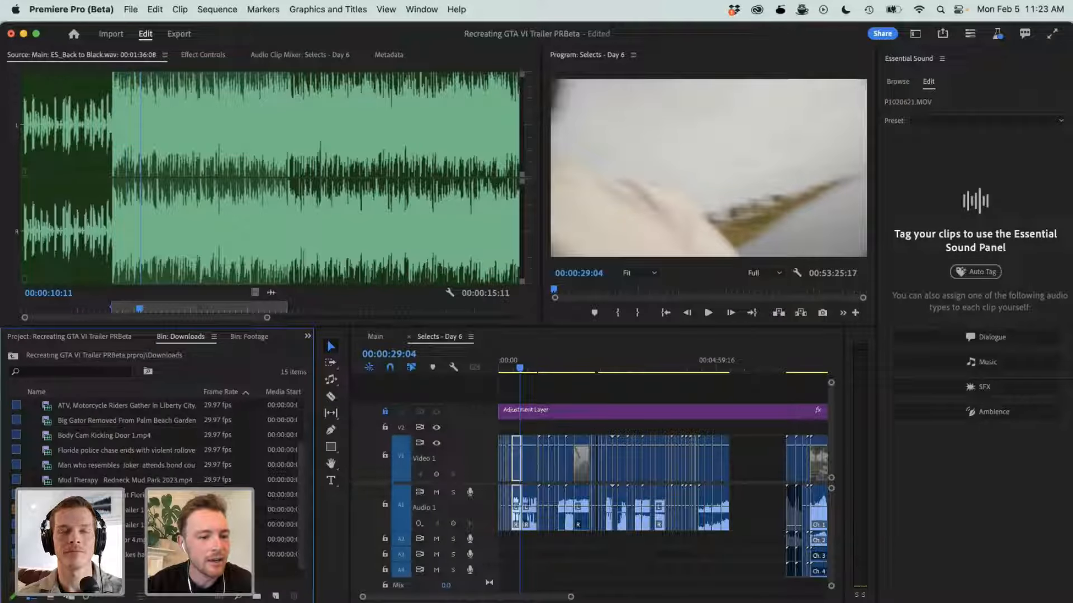
{"action": "double_click", "coordinate": [160, 509]}
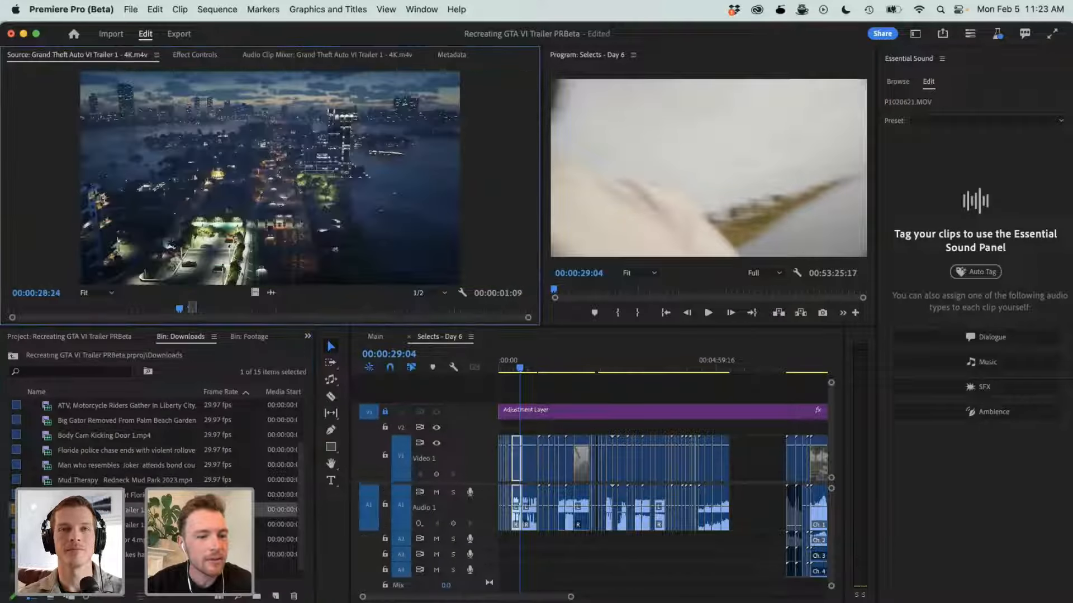
- Skim the source trailer and go to the palm-tree high-rise shot at 00:00:16:06
{"action": "left_click", "coordinate": [427, 315]}
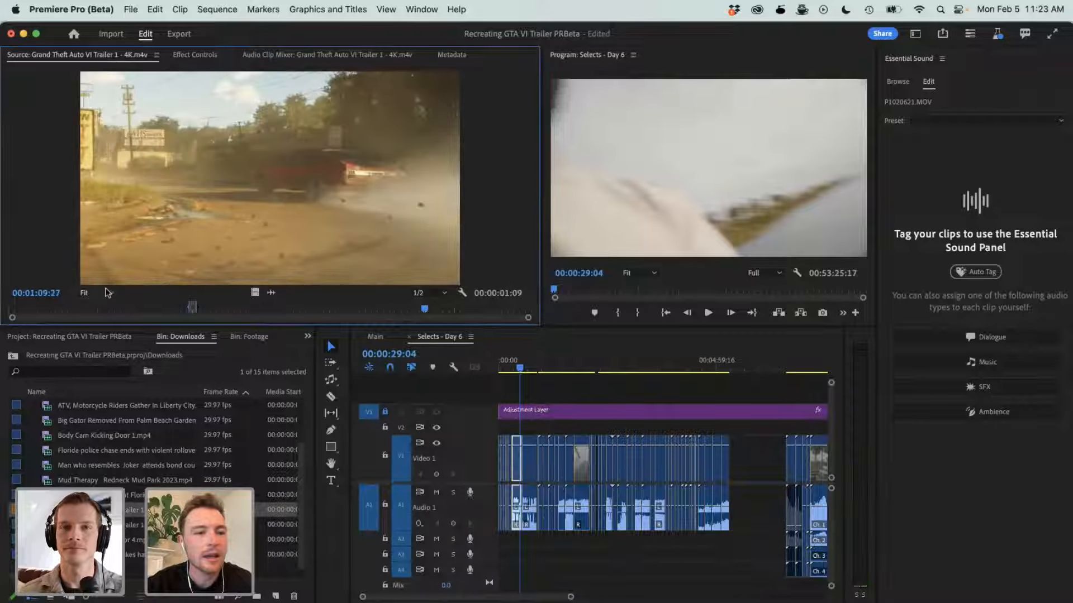
{"action": "left_click_drag", "start_coordinate": [46, 313], "coordinate": [84, 319]}
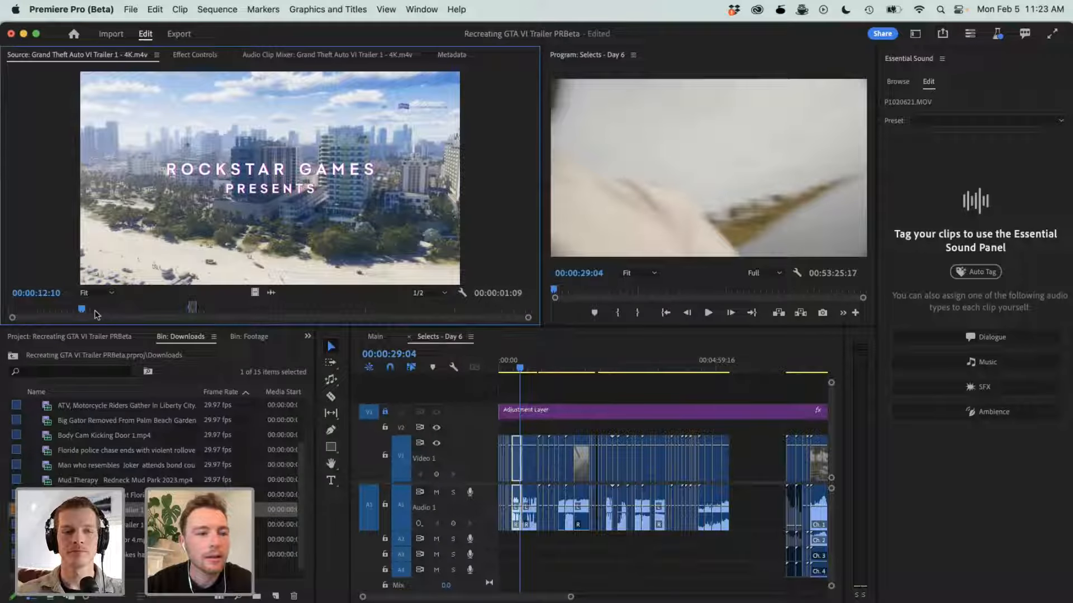
{"action": "mouse_move", "coordinate": [93, 313]}
{"action": "left_mouse_down"}
{"action": "mouse_move", "coordinate": [128, 312]}
{"action": "mouse_move", "coordinate": [102, 311]}
{"action": "left_mouse_up"}
- Play a short stretch of the trailer with the system sound muted, and park on the golden marsh shot at 00:00:16:17
{"action": "key", "text": "XF86AudioMute"}
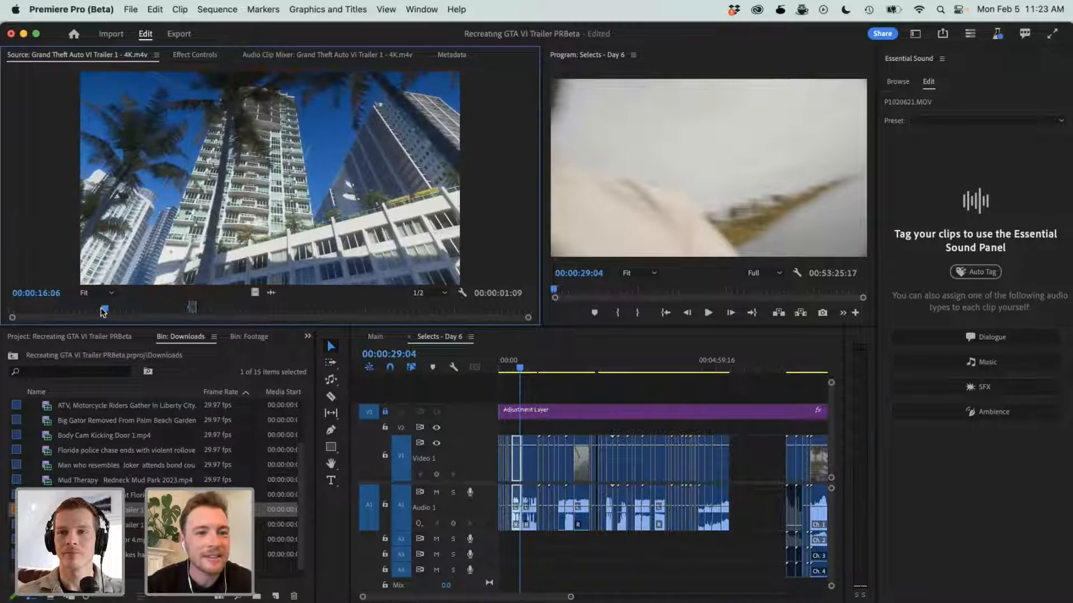
{"action": "key", "text": "space"}
{"action": "key", "text": "XF86AudioMute"}
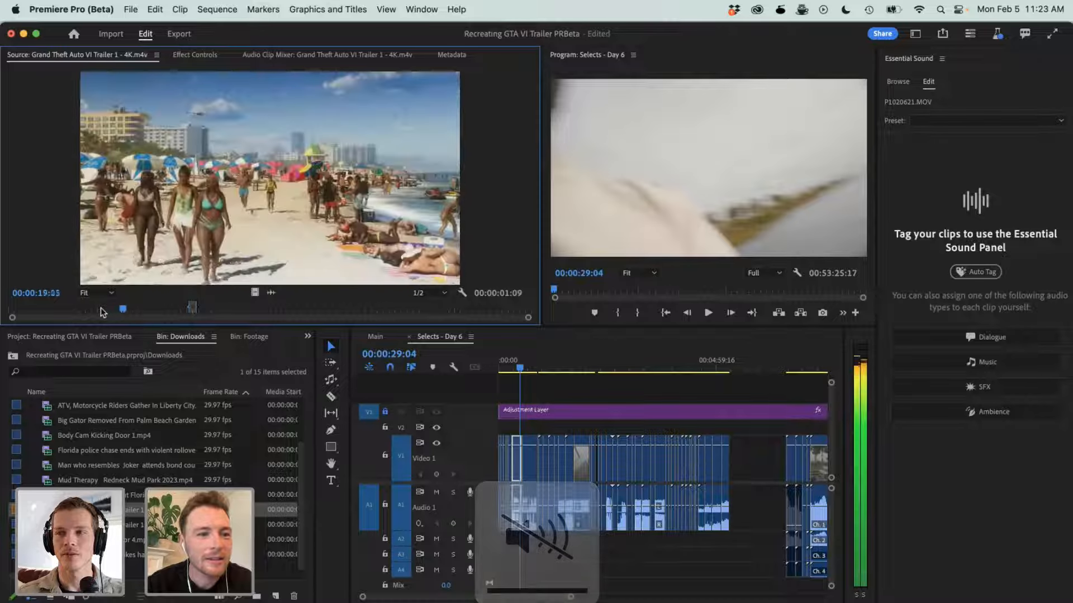
{"action": "left_click", "coordinate": [102, 311]}
{"action": "left_click_drag", "start_coordinate": [102, 311], "coordinate": [110, 312]}
{"action": "key", "text": "XF86AudioMute"}
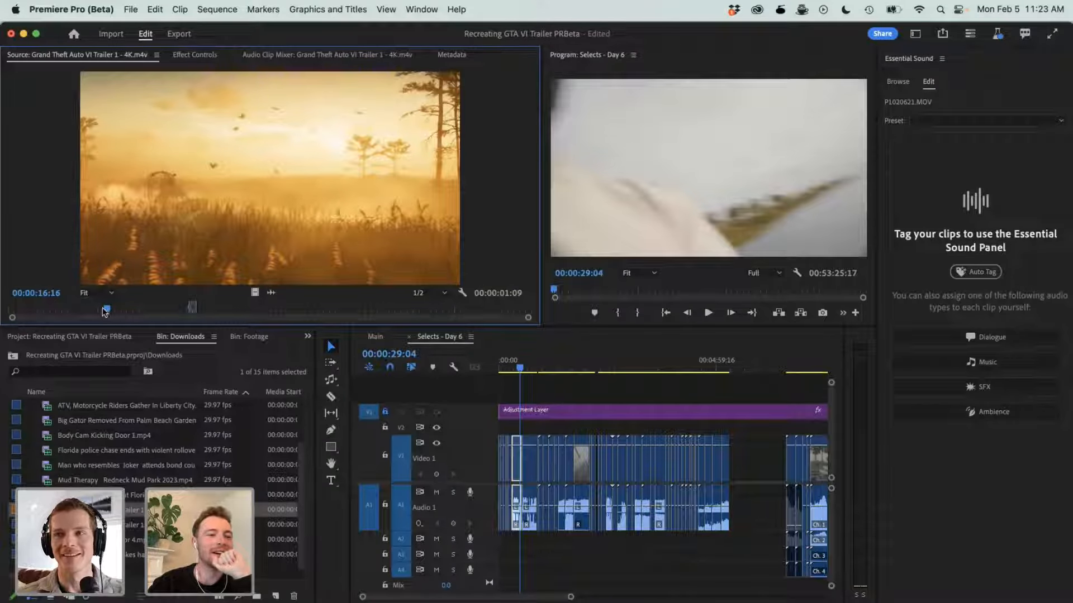
{"action": "key", "text": "Right"}
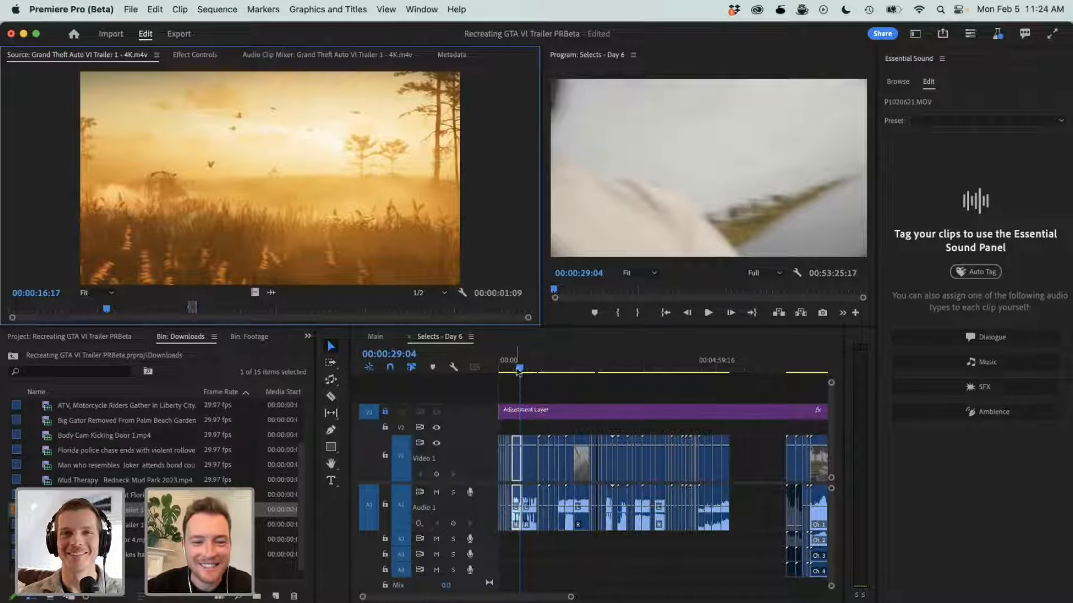
- Play the Selects - Day 6 sequence from its start up to 00:00:09:22
{"action": "left_click", "coordinate": [512, 366]}
{"action": "left_click_drag", "start_coordinate": [514, 368], "coordinate": [493, 367]}
{"action": "key", "text": "space"}
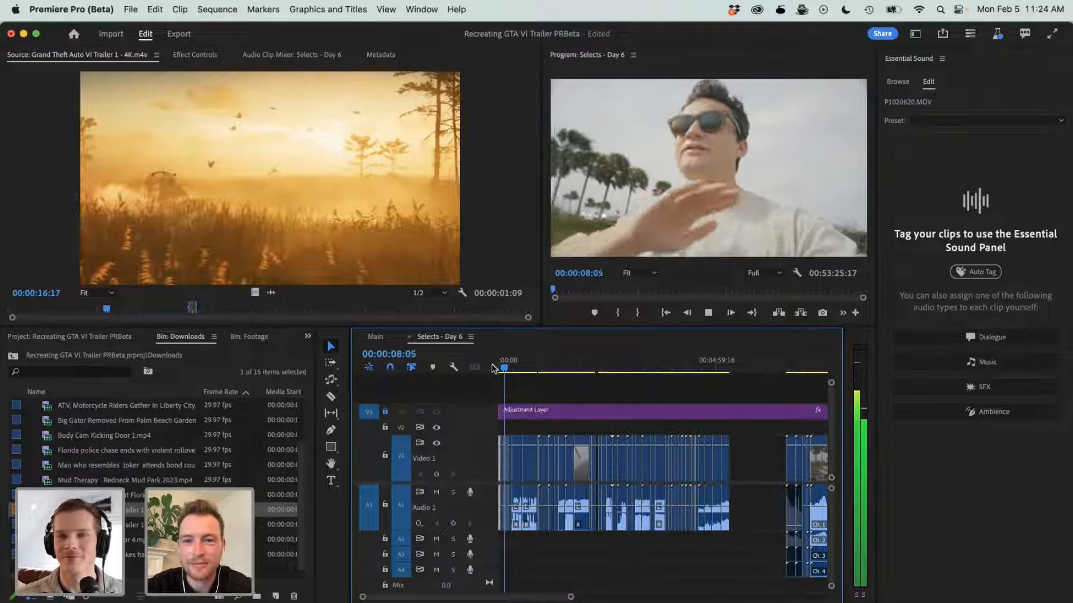
{"action": "key", "text": "space"}
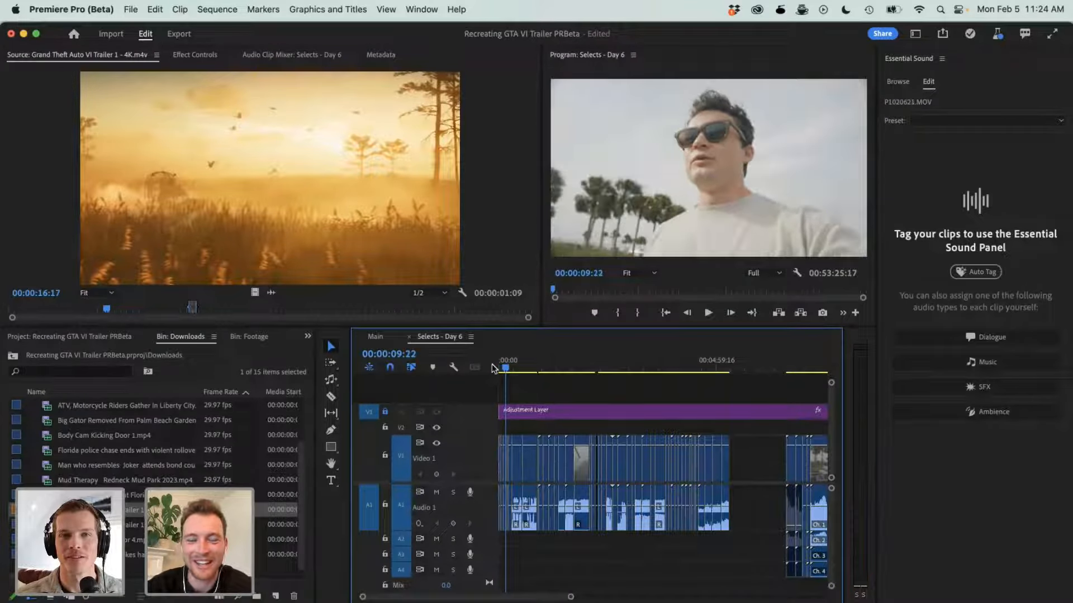
- Go to the second group of Day 6 clips at 00:06:41:11, play the airboat footage full screen, and return to the editing view
{"action": "scroll", "coordinate": [641, 420], "scroll_direction": "right", "scroll_amount": 3}
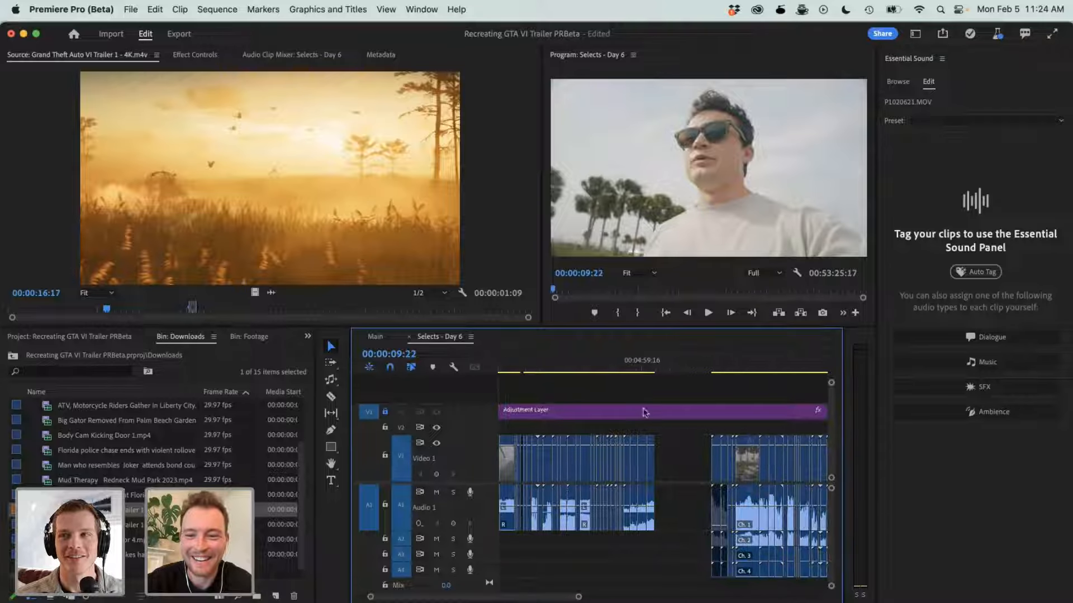
{"action": "left_click", "coordinate": [715, 369]}
{"action": "left_click", "coordinate": [742, 370]}
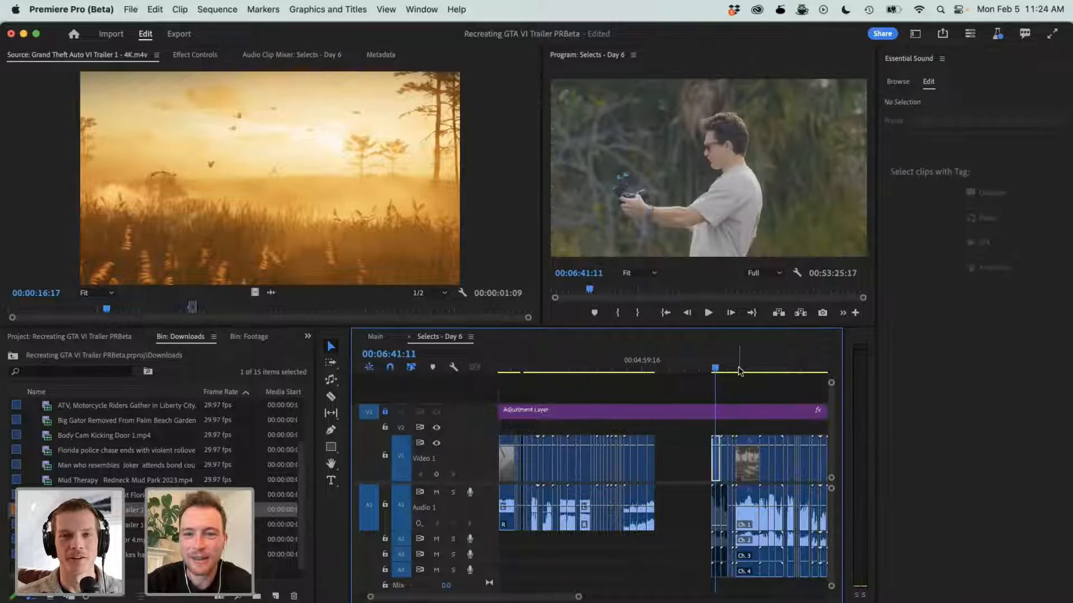
{"action": "key", "text": "space"}
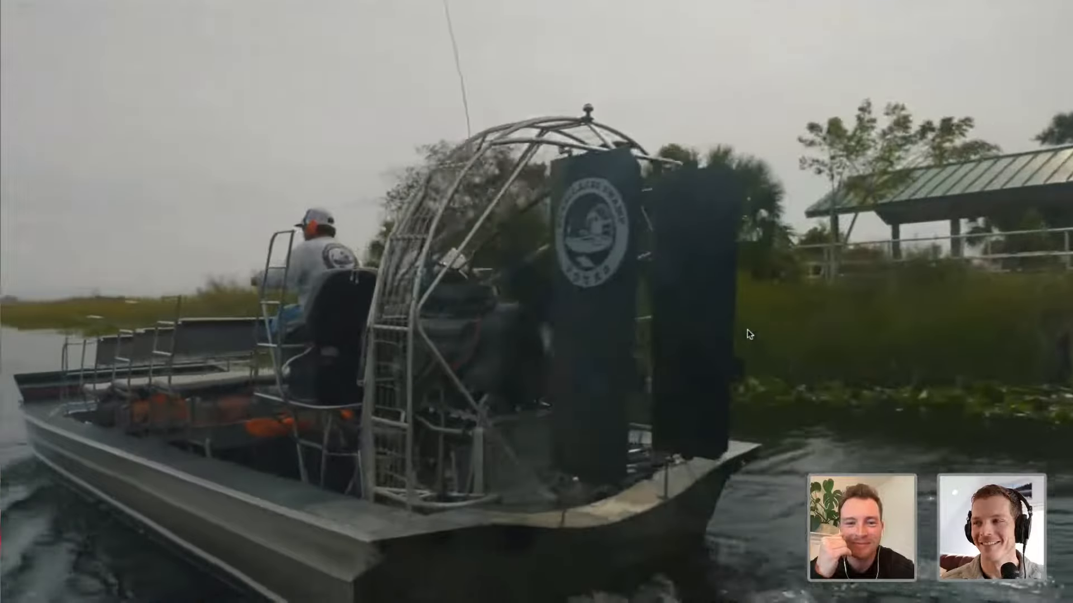
{"action": "key", "text": "Escape"}
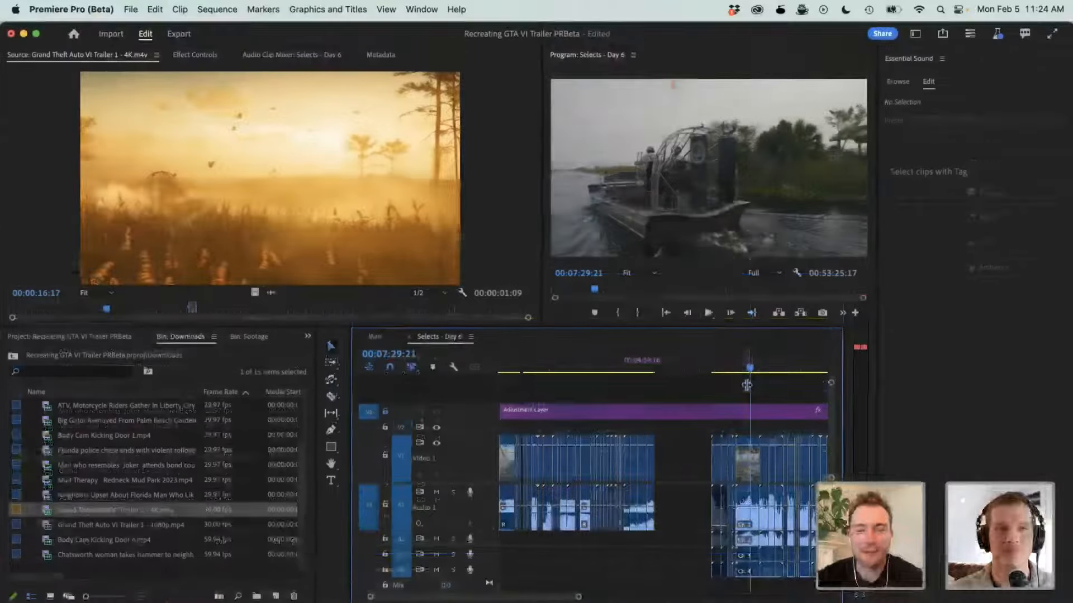
- Mute Audio 1 and A2, and play the PANA3368.MOV dock shot from 00:07:14:01 to 00:07:16:20
{"action": "left_click", "coordinate": [741, 311]}
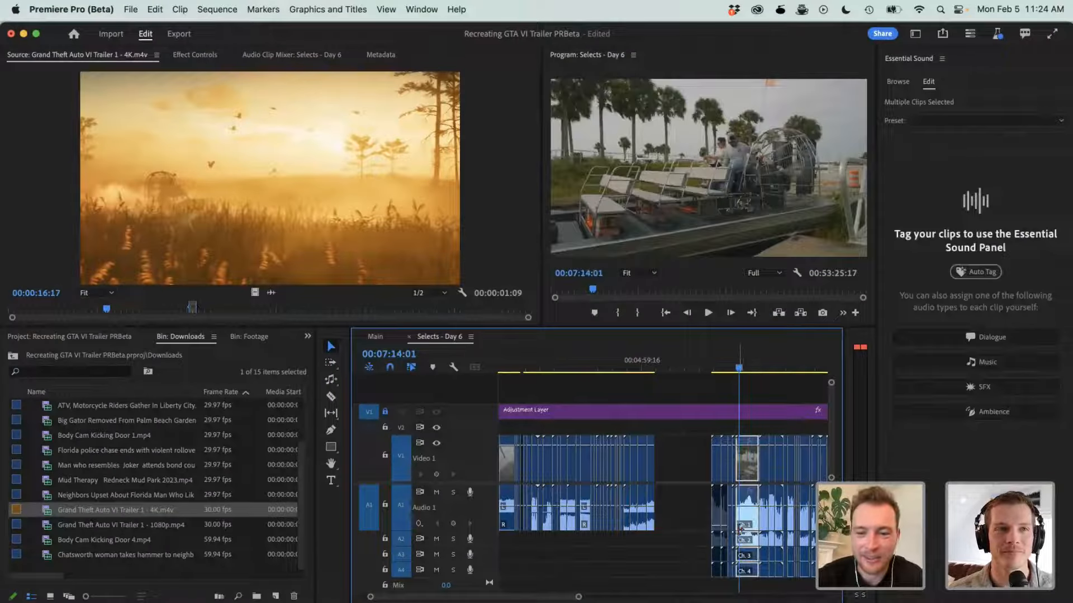
{"action": "key", "text": "="}
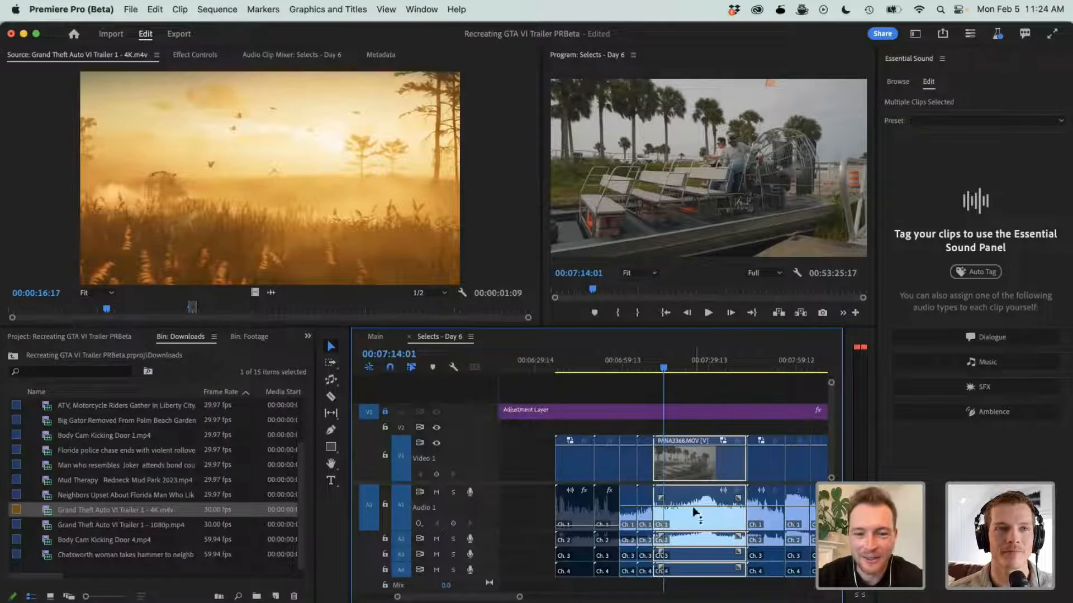
{"action": "left_click", "coordinate": [435, 492]}
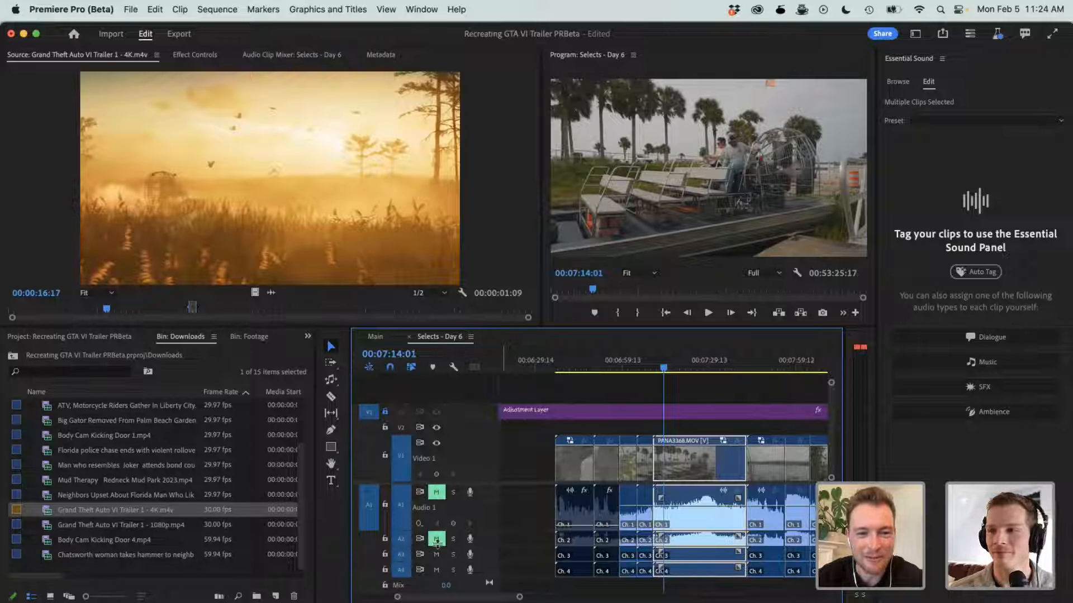
{"action": "left_click", "coordinate": [437, 539]}
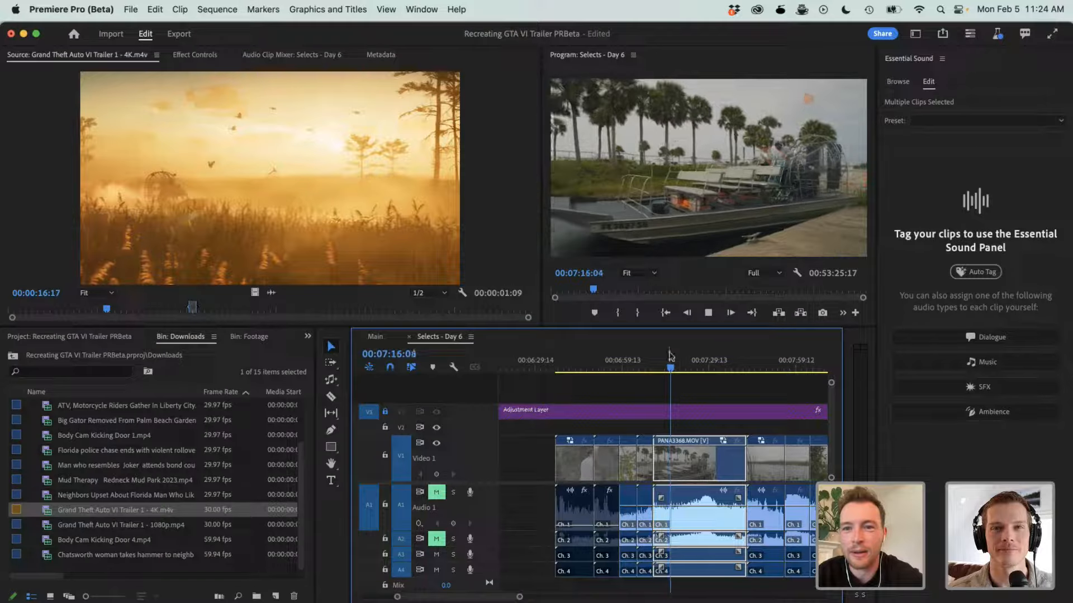
{"action": "key", "text": "space"}
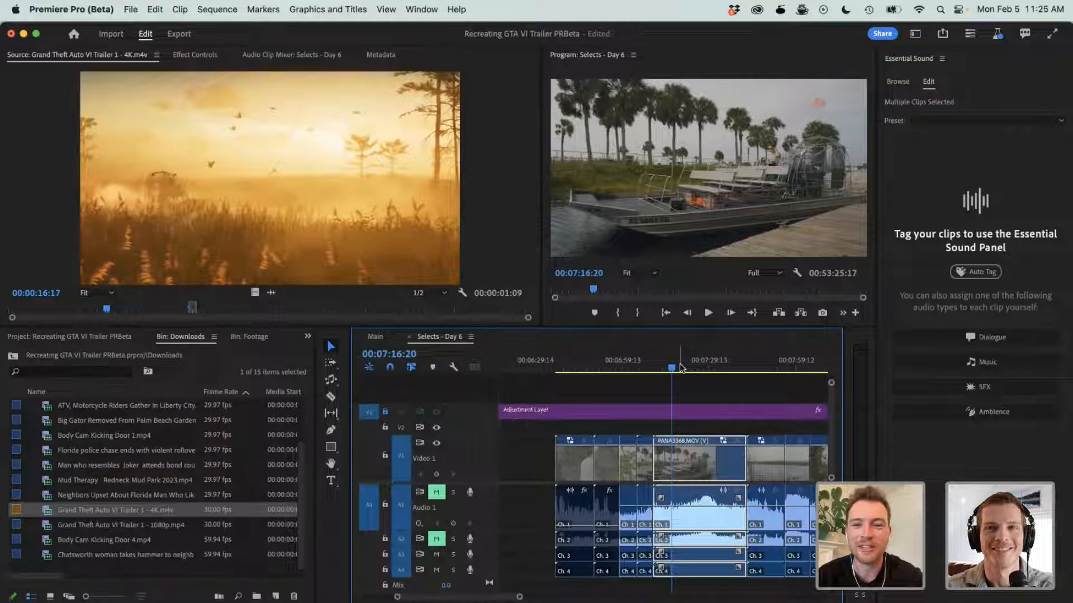
- Scrub through the dock shot to 00:07:28:07, and move the video of PANA3368.MOV up to track V2
{"action": "left_click_drag", "start_coordinate": [680, 367], "coordinate": [706, 370]}
{"action": "key", "text": "minus"}
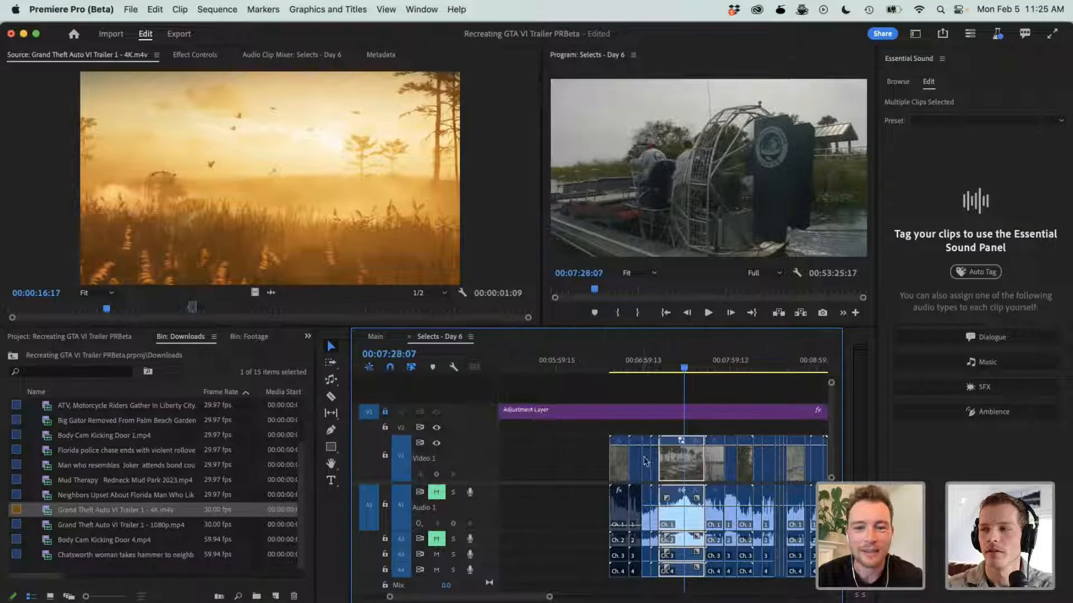
{"action": "scroll", "coordinate": [682, 449], "scroll_direction": "right", "scroll_amount": 2}
{"action": "left_click_drag", "start_coordinate": [641, 461], "coordinate": [647, 427]}
- Scrub from the lake shot at 00:07:52:00 to the alligator shot at 00:08:39:04, and view the surrounding Day 6 selects
{"action": "left_click", "coordinate": [682, 361]}
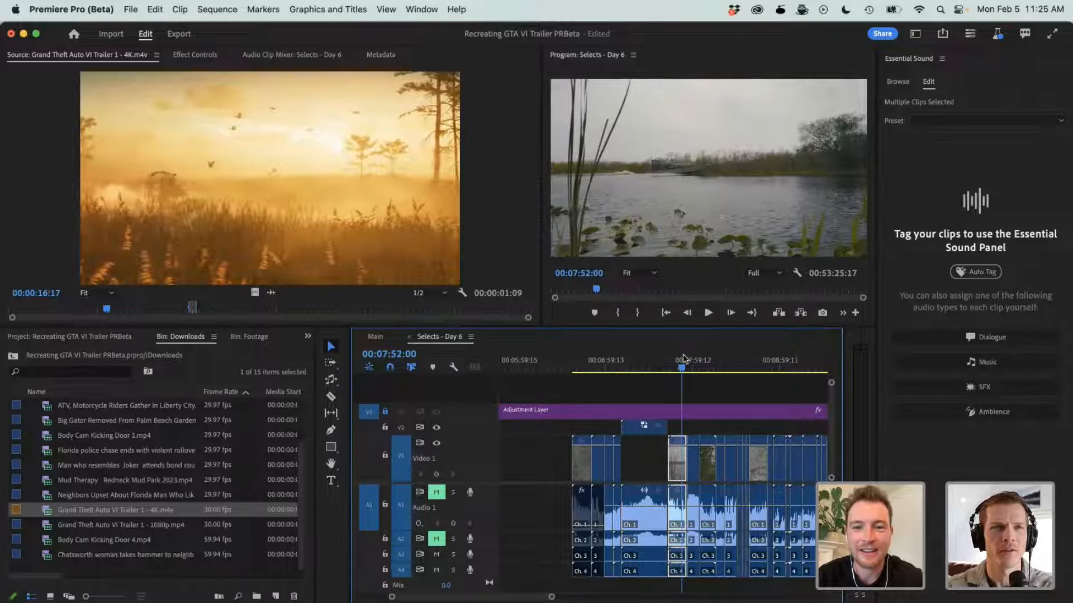
{"action": "left_click_drag", "start_coordinate": [683, 361], "coordinate": [752, 369]}
{"action": "scroll", "coordinate": [741, 412], "scroll_direction": "right", "scroll_amount": 4}
{"action": "key", "text": "minus"}
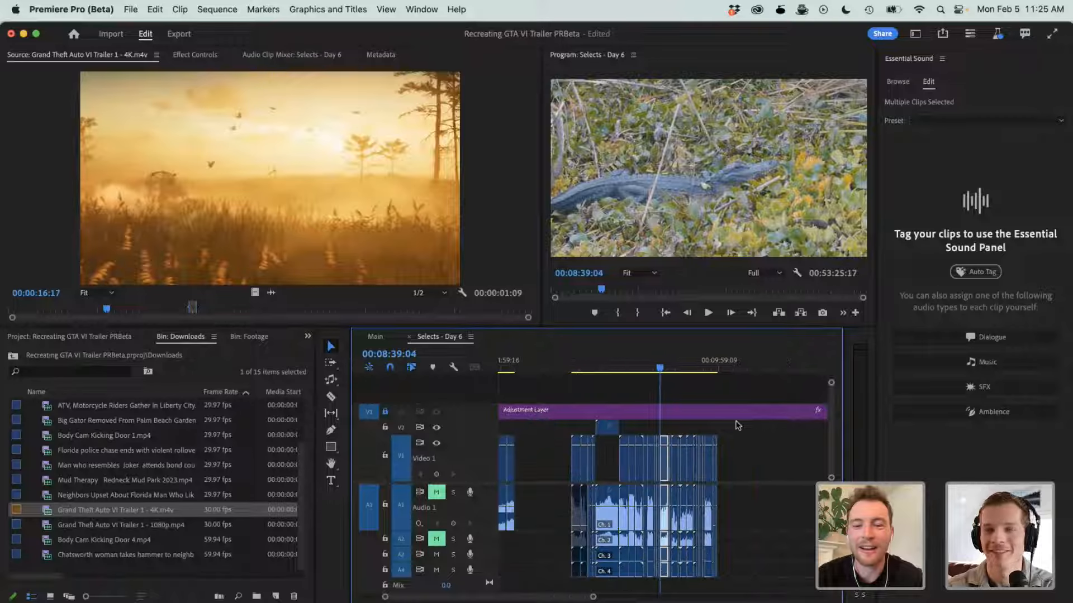
{"action": "scroll", "coordinate": [738, 426], "scroll_direction": "left", "scroll_amount": 8}
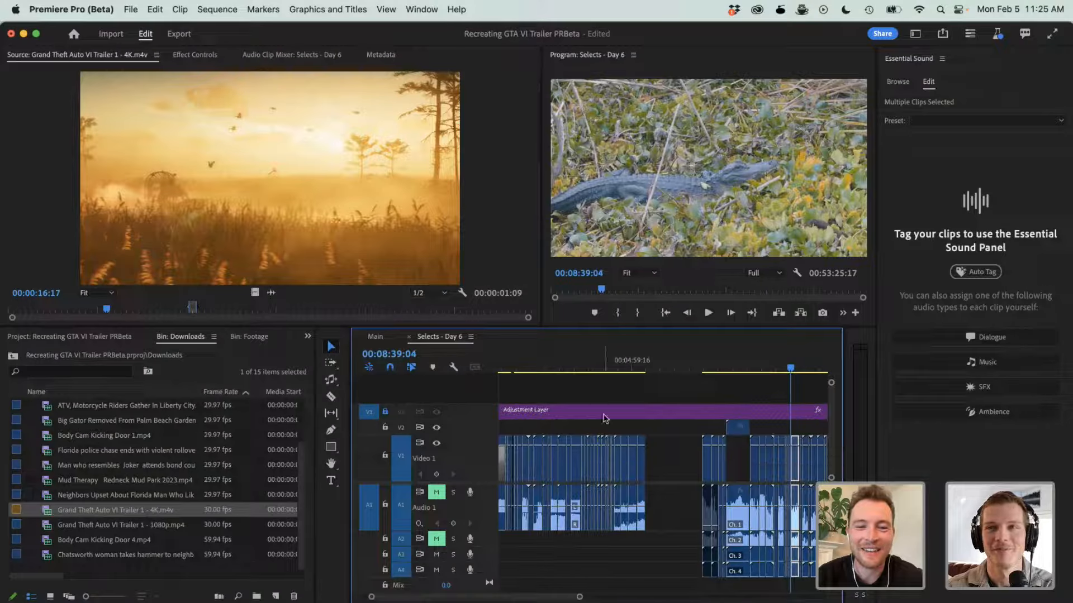
- Skim the earlier Day 6 clips to 00:04:32:19, and find the passing airboat shot at 00:08:07:05
{"action": "left_click_drag", "start_coordinate": [522, 383], "coordinate": [698, 375]}
{"action": "scroll", "coordinate": [698, 376], "scroll_direction": "right", "scroll_amount": 10}
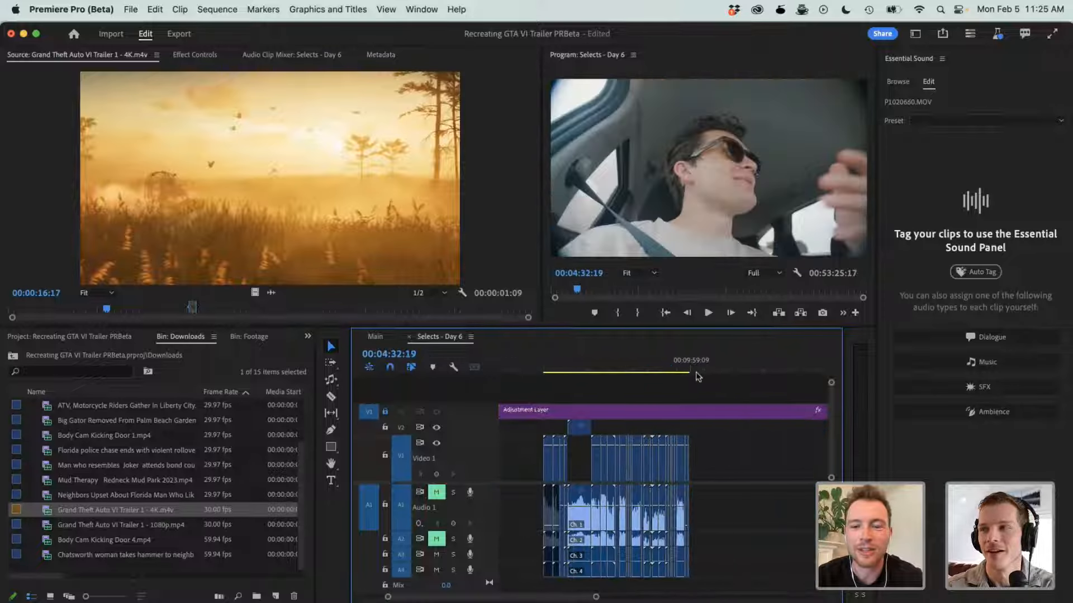
{"action": "left_click_drag", "start_coordinate": [598, 370], "coordinate": [609, 375]}
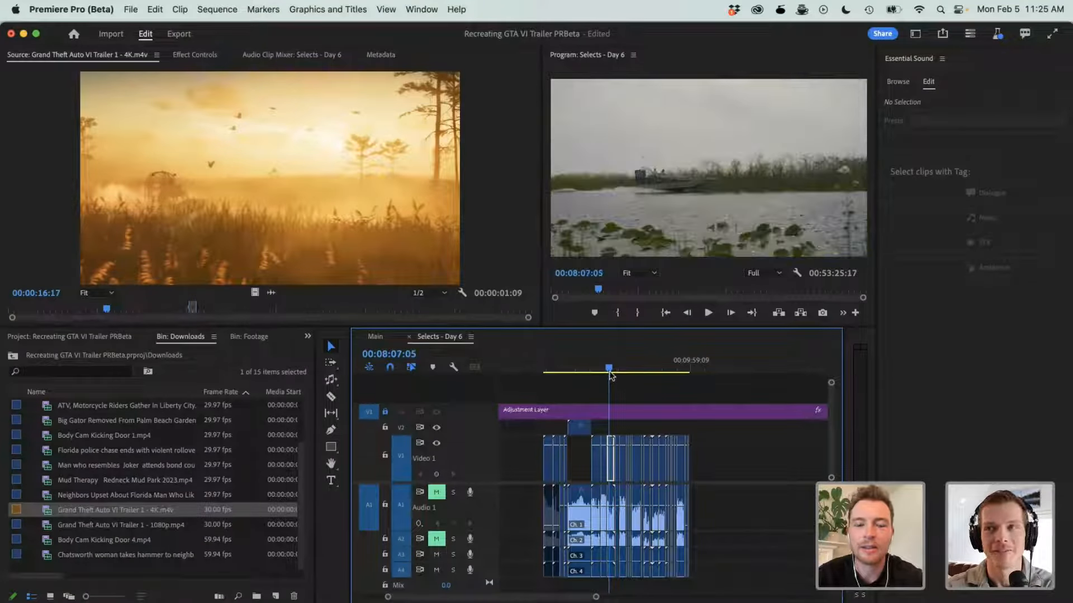
{"action": "key", "text": "="}
{"action": "key", "text": "="}
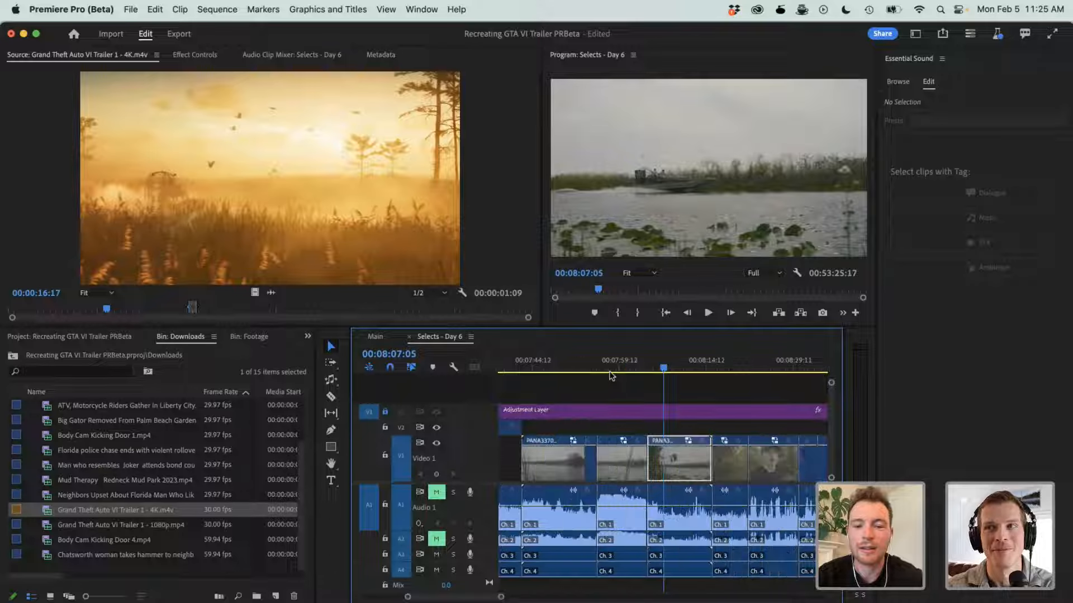
- Play the passing airboat shot from 00:08:05:03, and go back to 00:08:06:23
{"action": "left_click", "coordinate": [653, 369]}
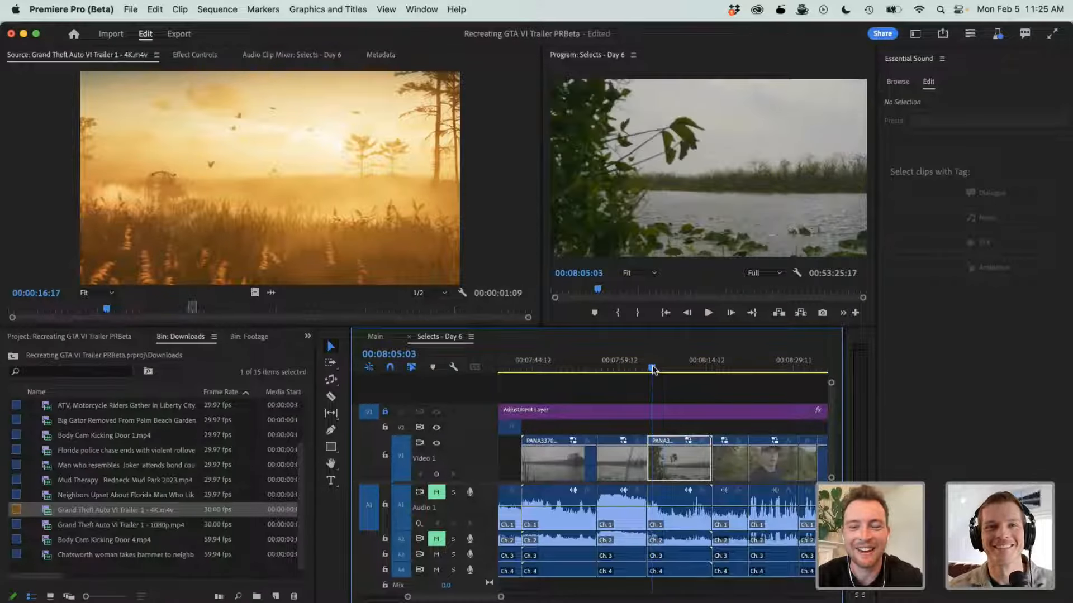
{"action": "key", "text": "space"}
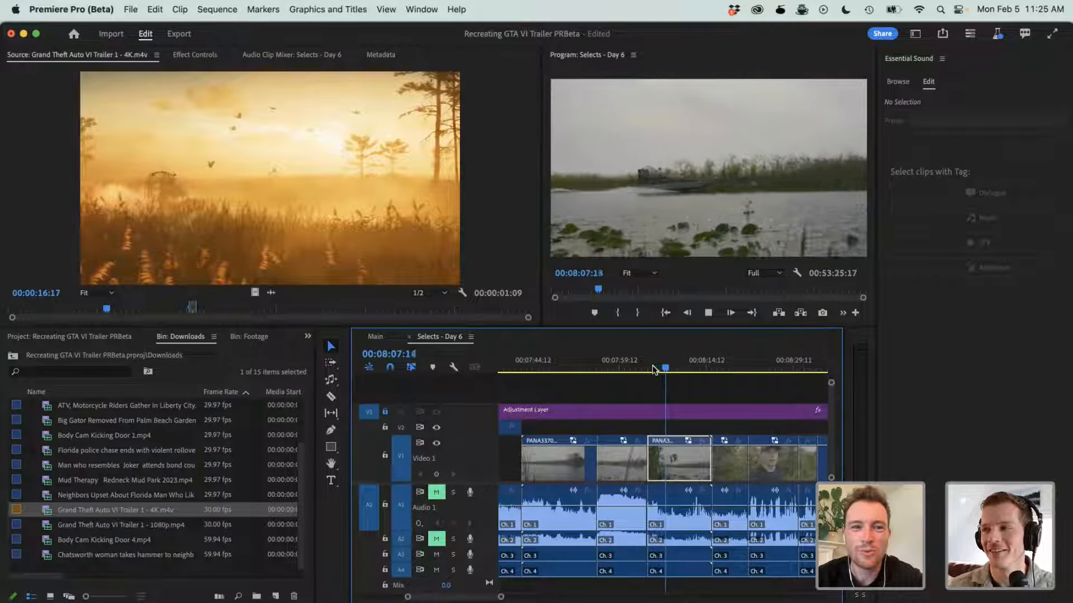
{"action": "key", "text": "space"}
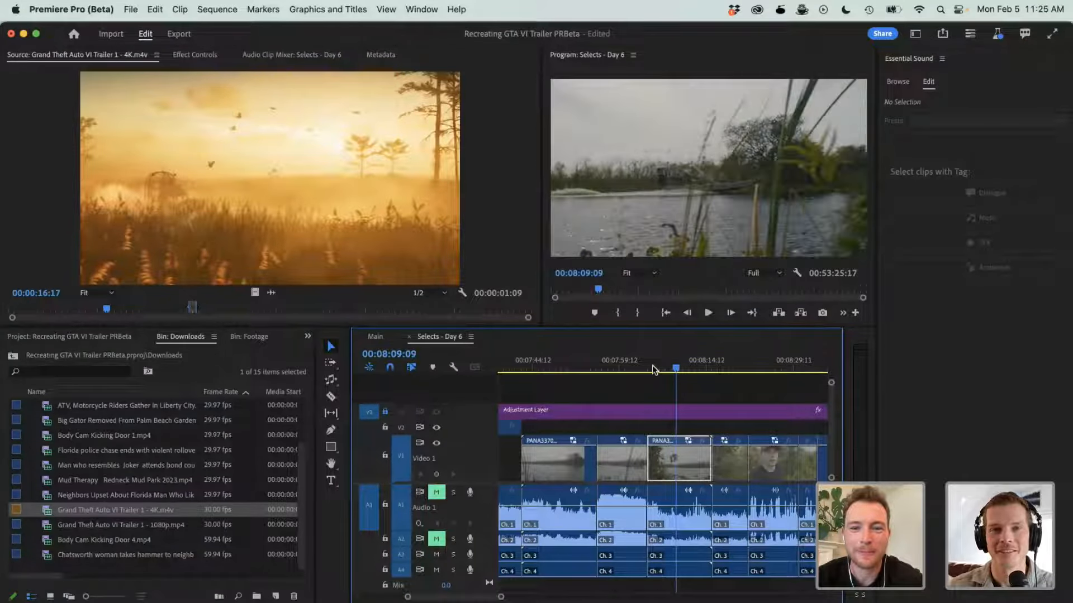
{"action": "key", "text": "space"}
{"action": "mouse_move", "coordinate": [657, 370]}
{"action": "left_mouse_down"}
{"action": "mouse_move", "coordinate": [647, 368]}
{"action": "mouse_move", "coordinate": [665, 371]}
{"action": "left_mouse_up"}
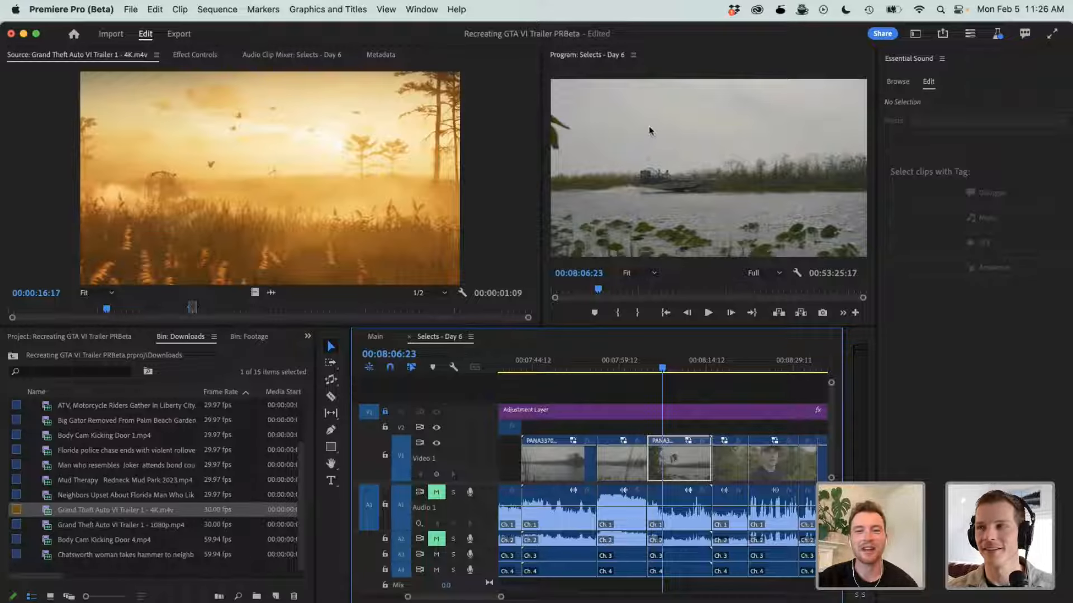
- Replay the passing airboat shot and cut the PANA3371.MOV clip at 00:08:10:13 with the Razor tool
{"action": "left_click", "coordinate": [643, 367]}
{"action": "key", "text": "space"}
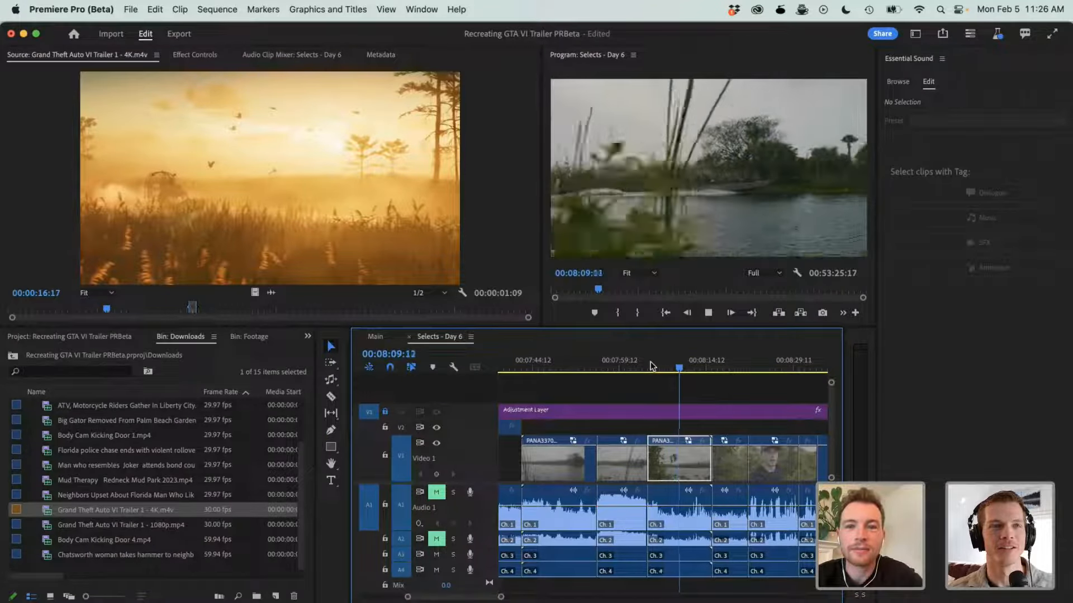
{"action": "key", "text": "space"}
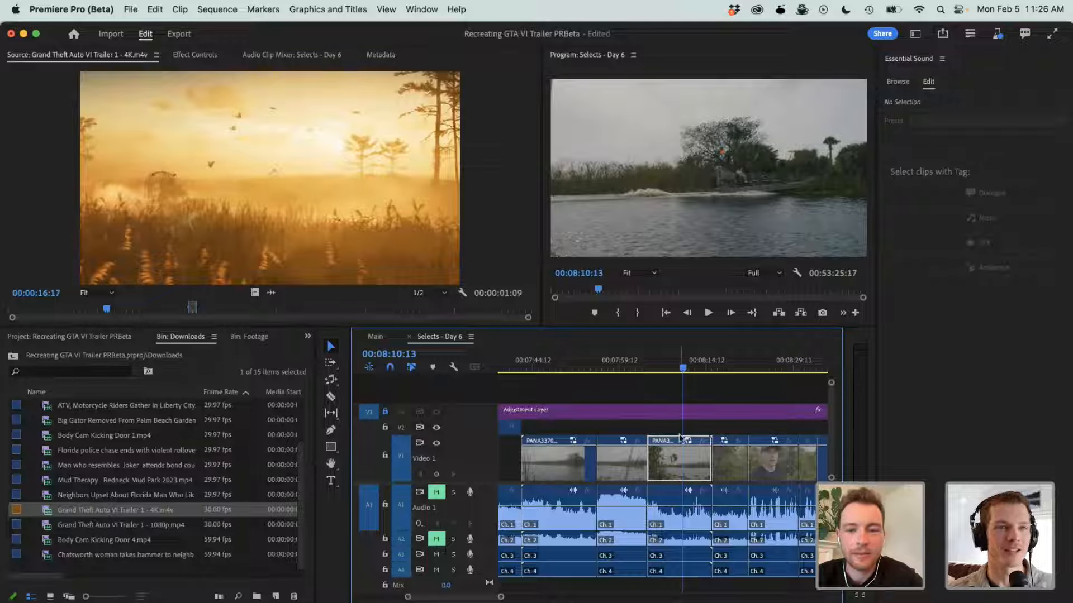
{"action": "key", "text": "c"}
{"action": "left_click", "coordinate": [682, 463]}
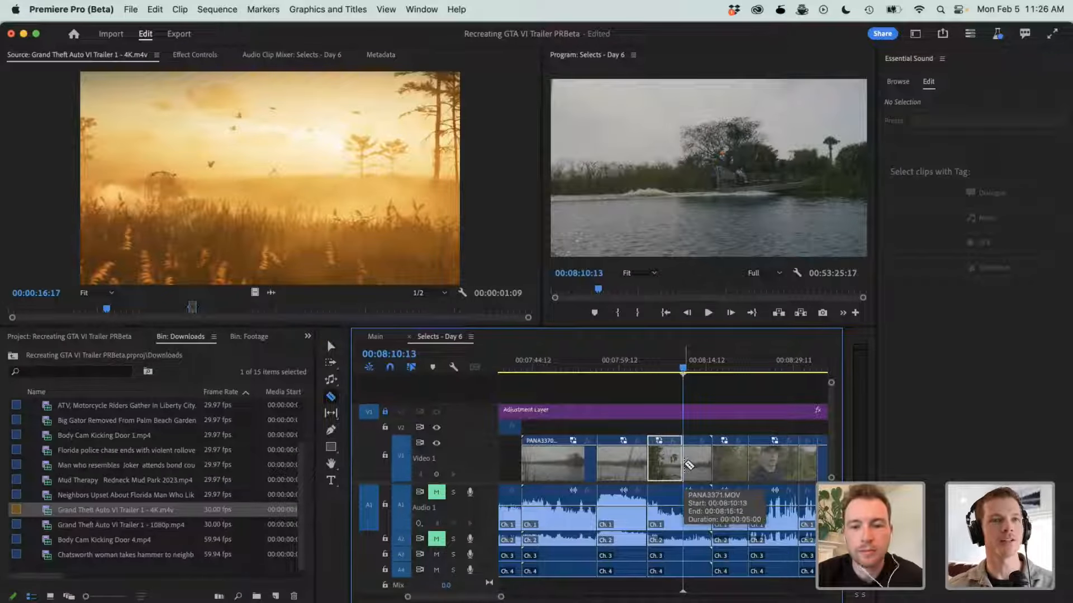
- Move the cut airboat segment of PANA3371.MOV up to track V2 and trim its start to 00:08:06:05
{"action": "key", "text": "f"}
{"action": "key", "text": "v"}
{"action": "left_click_drag", "start_coordinate": [668, 467], "coordinate": [668, 433]}
{"action": "left_click_drag", "start_coordinate": [664, 361], "coordinate": [657, 361]}
{"action": "left_click_drag", "start_coordinate": [653, 427], "coordinate": [662, 427]}
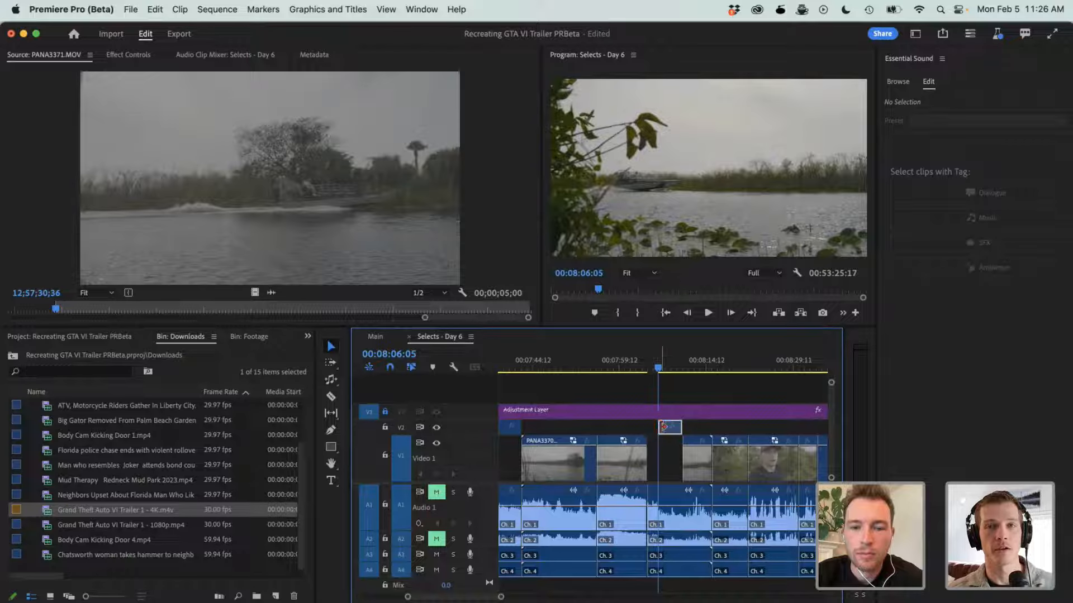
- Cut the PANA3368.MOV clip on track V2 at 00:07:16:22 and play the airboat footage from there
{"action": "scroll", "coordinate": [613, 428], "scroll_direction": "left", "scroll_amount": 2}
{"action": "key", "text": "minus"}
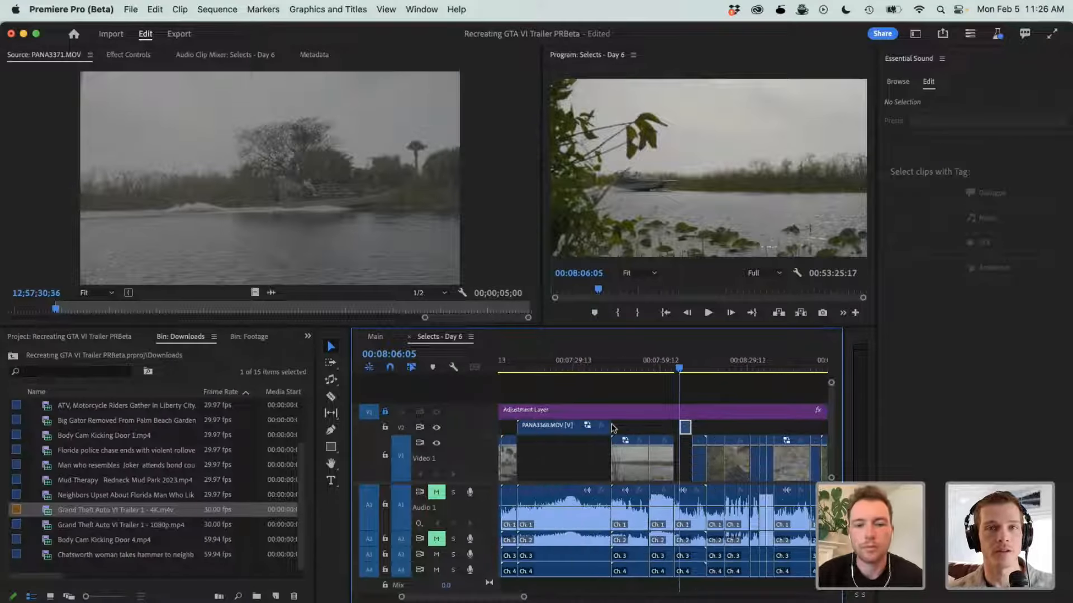
{"action": "mouse_move", "coordinate": [538, 357]}
{"action": "left_mouse_down"}
{"action": "mouse_move", "coordinate": [532, 363]}
{"action": "mouse_move", "coordinate": [554, 366]}
{"action": "mouse_move", "coordinate": [538, 367]}
{"action": "left_mouse_up"}
{"action": "key", "text": "super+l"}
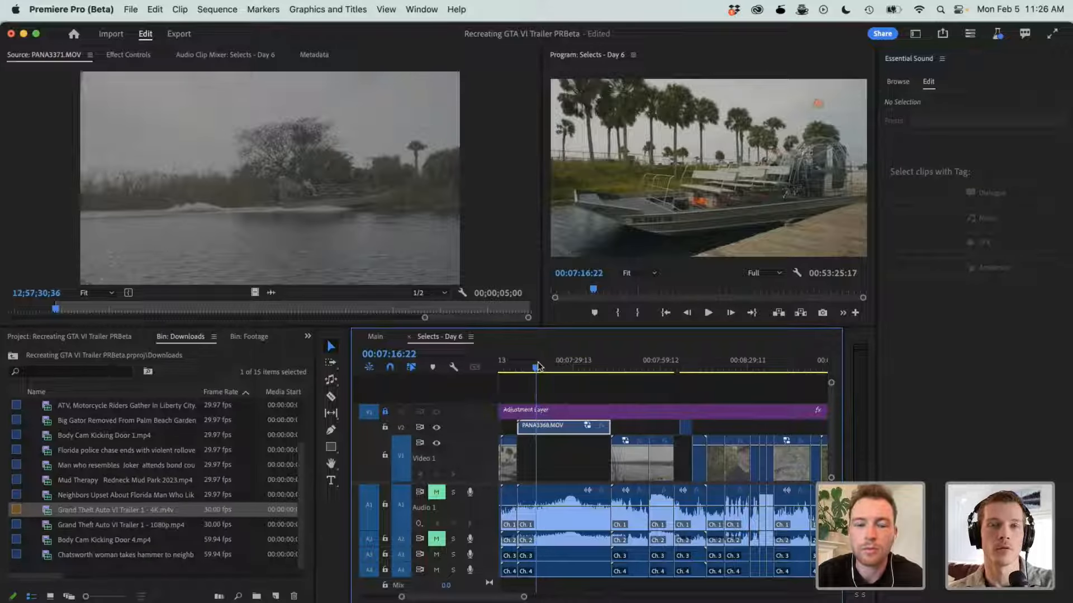
{"action": "left_click", "coordinate": [519, 426]}
{"action": "key", "text": "space"}
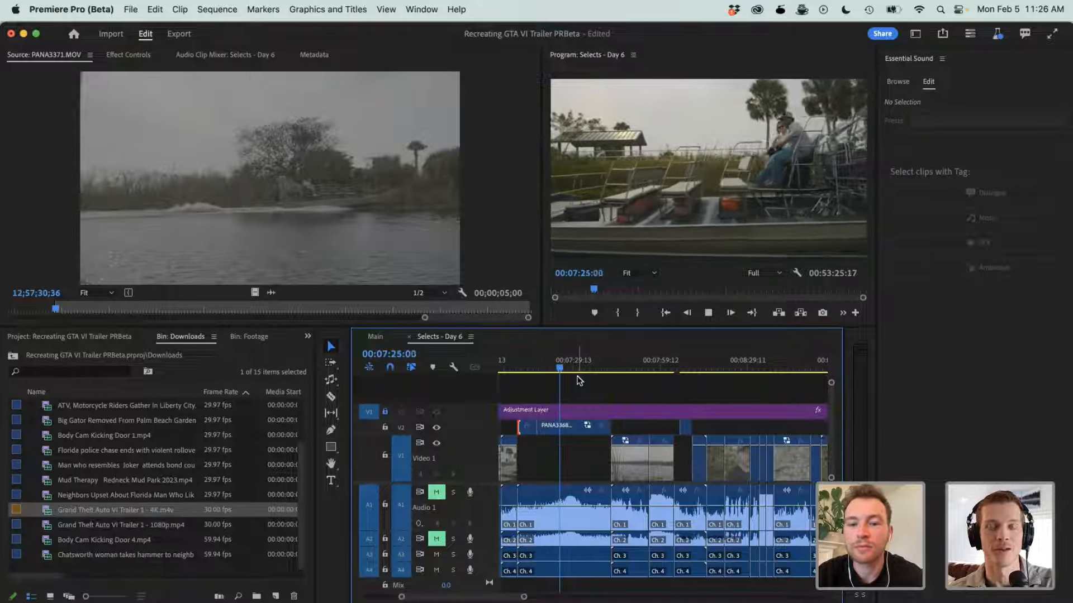
{"action": "key", "text": "minus"}
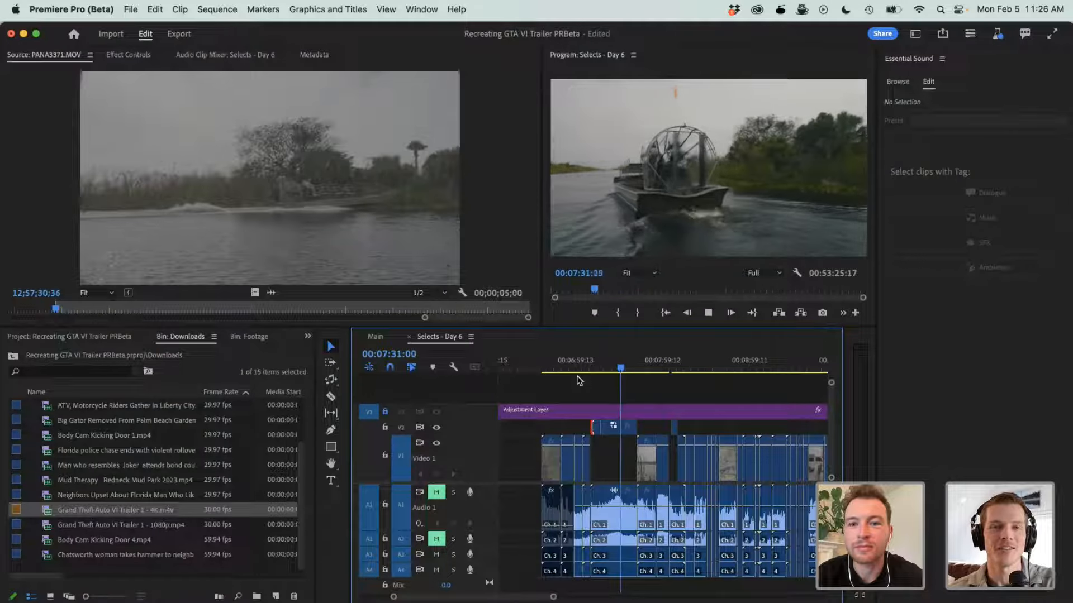
{"action": "key", "text": "XF86AudioLowerVolume"}
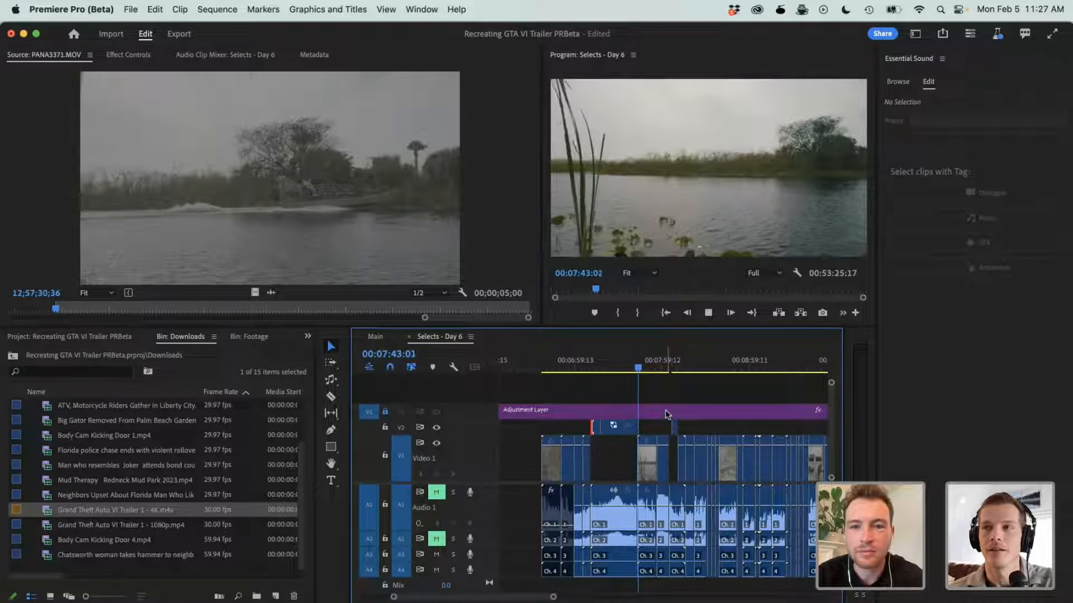
- Replay the passing airboat shot to 00:08:10:13 and shift its V2 segment earlier, to the start of the gap below it
{"action": "key", "text": "space"}
{"action": "left_click", "coordinate": [675, 360]}
{"action": "key", "text": "space"}
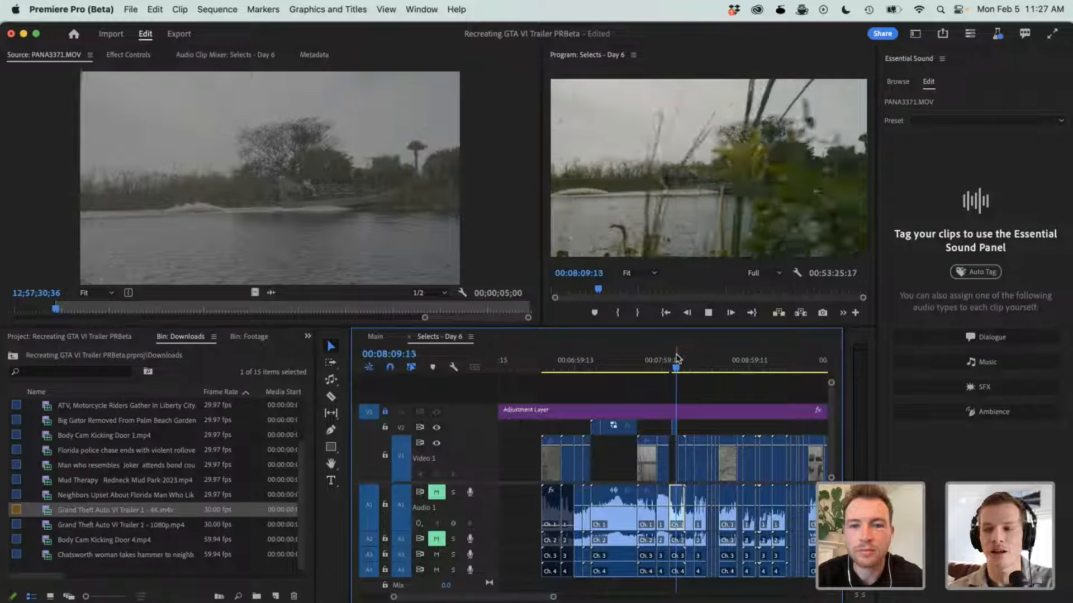
{"action": "key", "text": "space"}
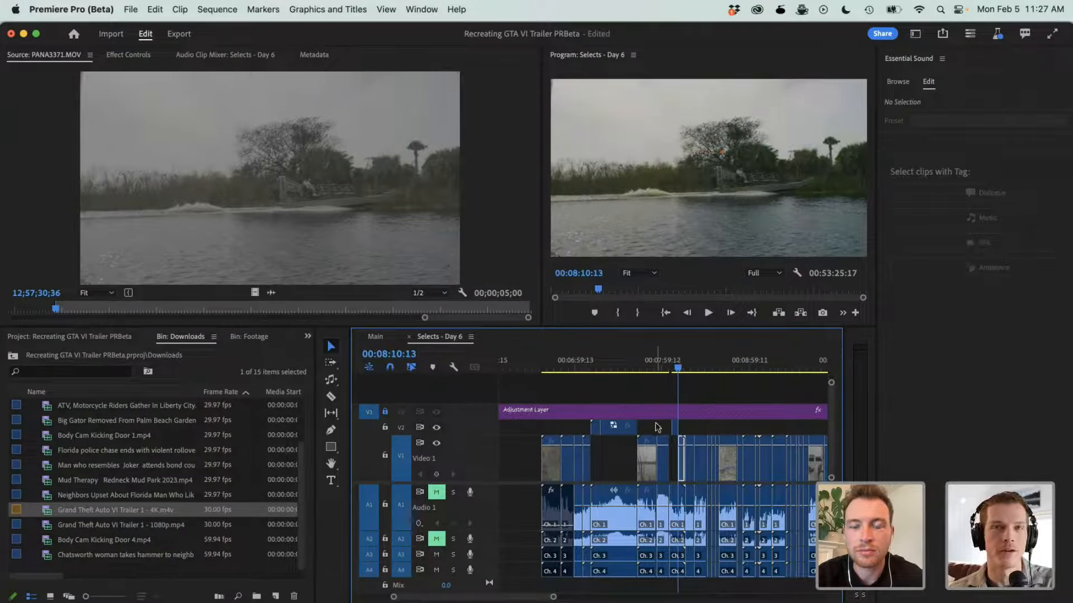
{"action": "left_click", "coordinate": [675, 428]}
{"action": "left_click_drag", "start_coordinate": [676, 429], "coordinate": [672, 432]}
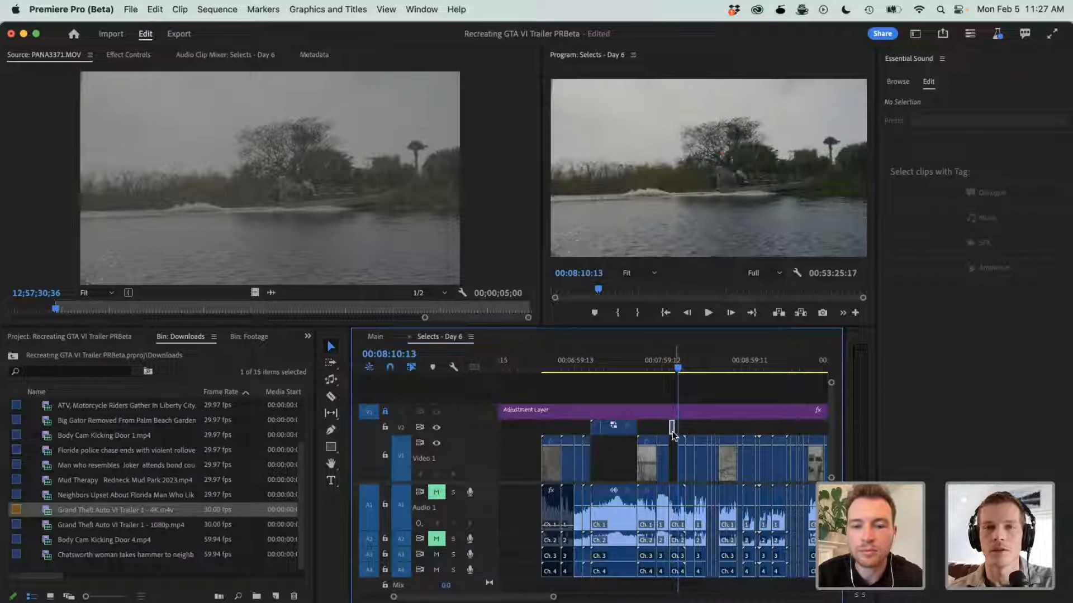
- Go to the airboat passengers shot at 00:08:35:07 and play on through the alligator shot
{"action": "key", "text": "minus"}
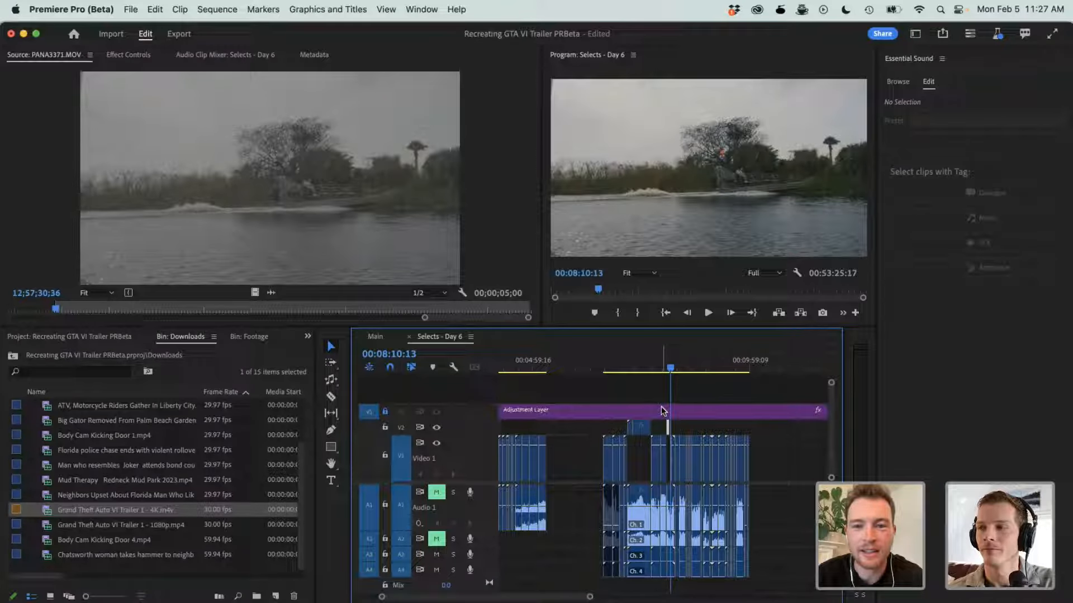
{"action": "mouse_move", "coordinate": [662, 408]}
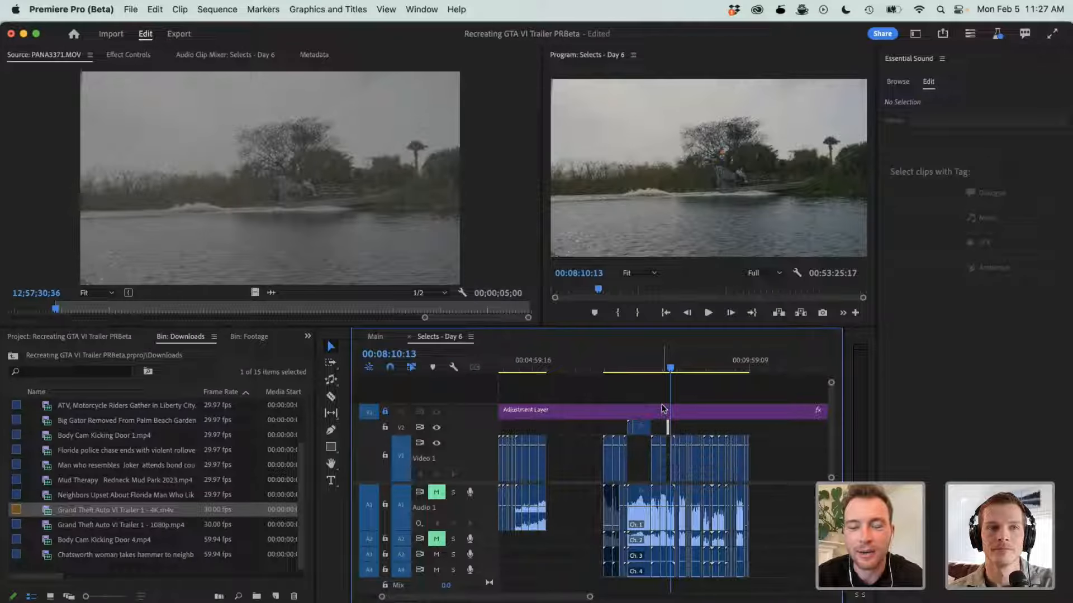
{"action": "key", "text": "="}
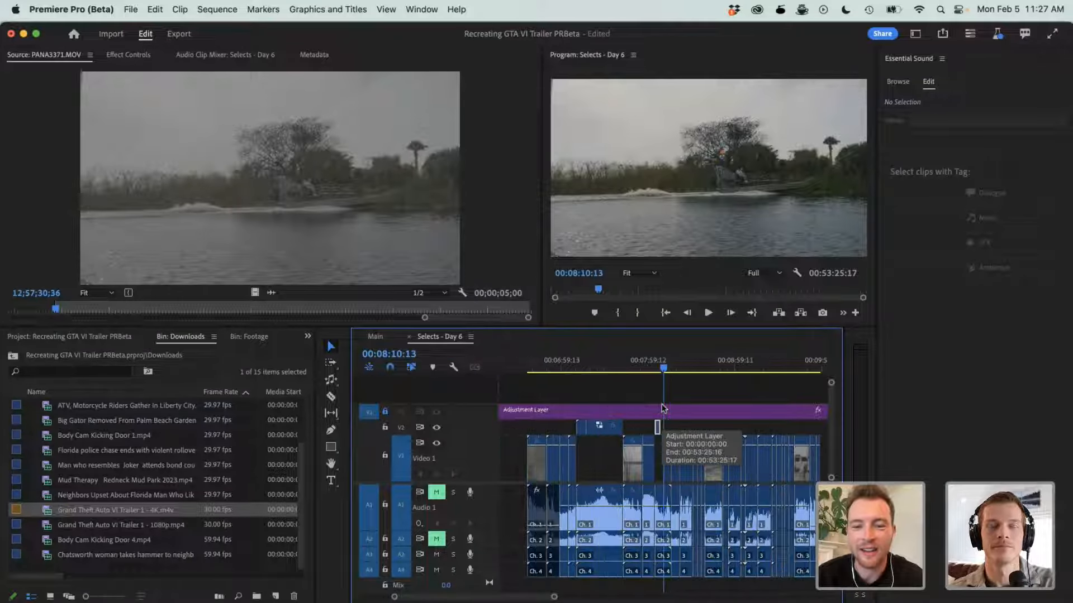
{"action": "key", "text": "="}
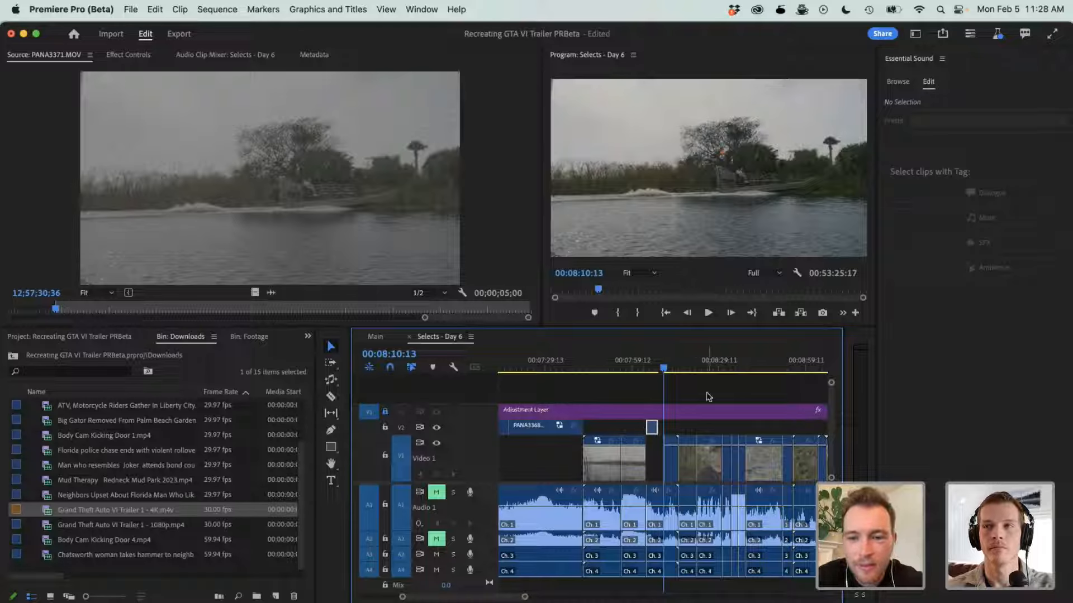
{"action": "left_click_drag", "start_coordinate": [747, 354], "coordinate": [737, 362]}
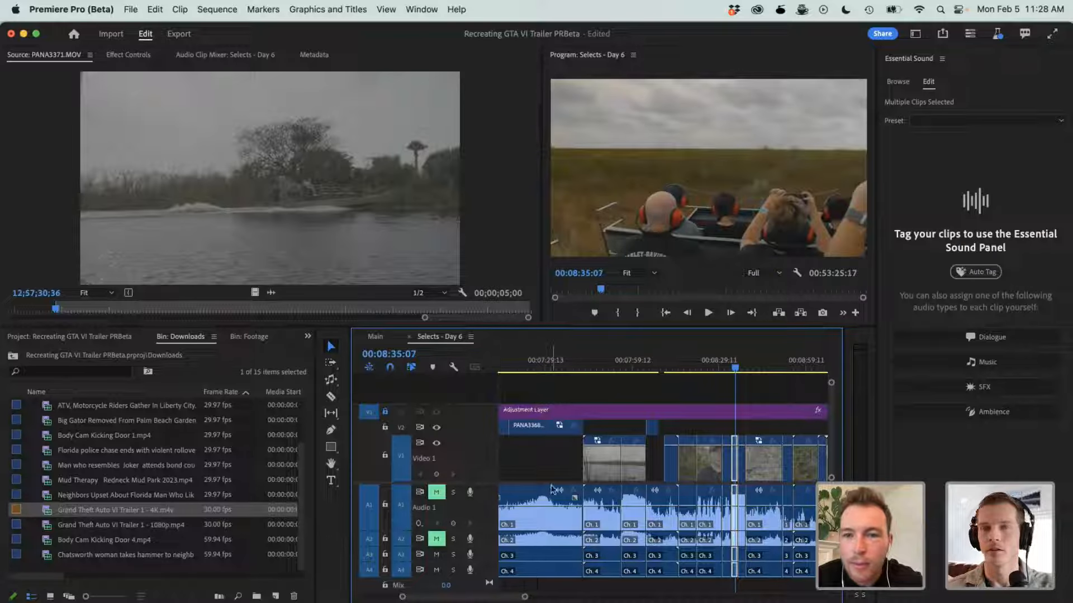
{"action": "key", "text": "="}
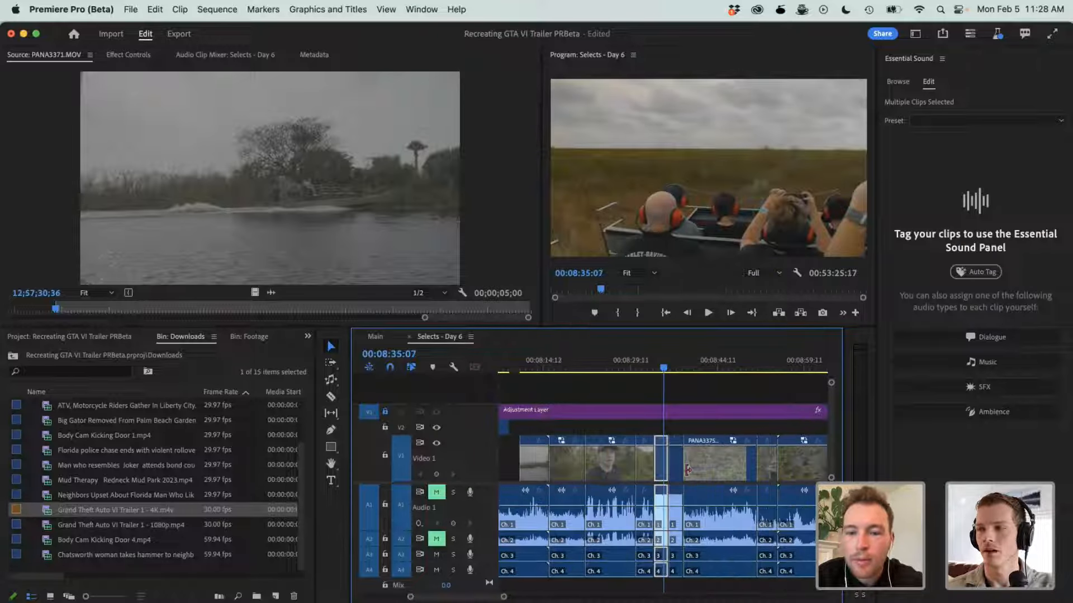
{"action": "key", "text": "space"}
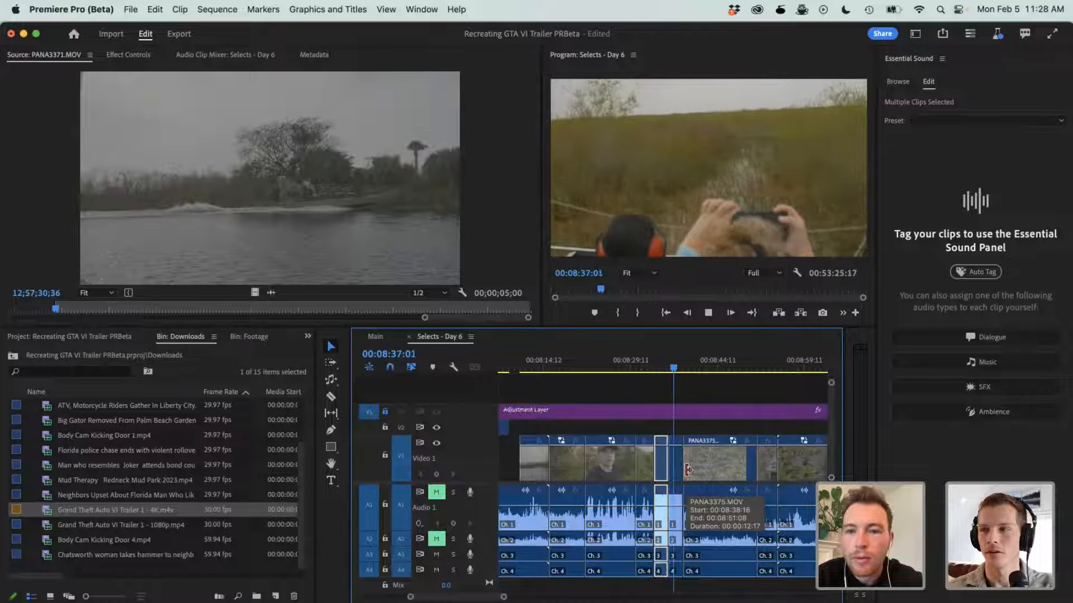
{"action": "key", "text": "minus"}
{"action": "key", "text": "minus"}
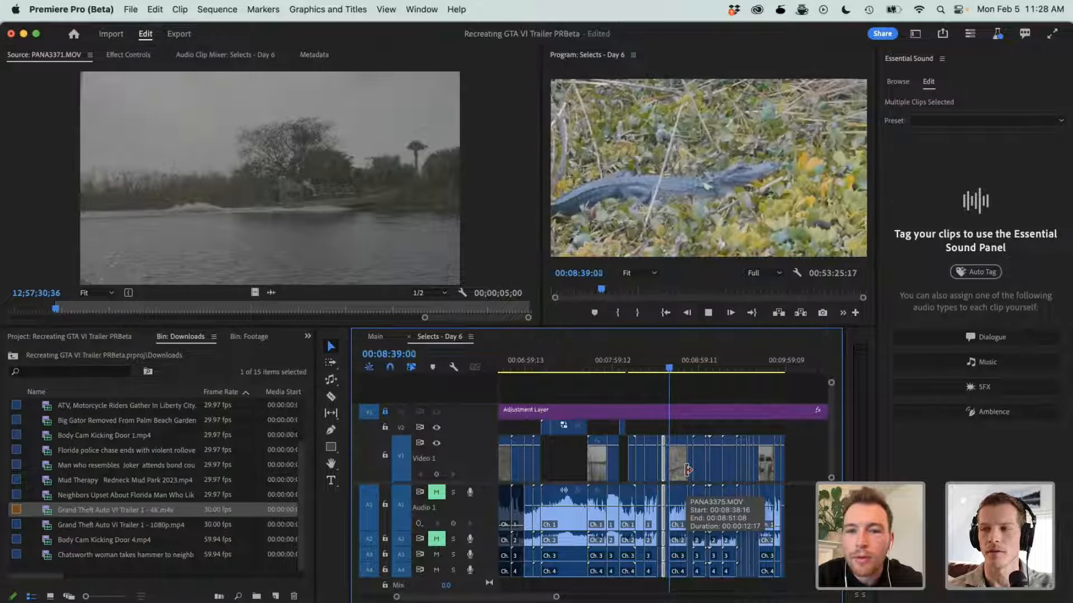
{"action": "key", "text": "="}
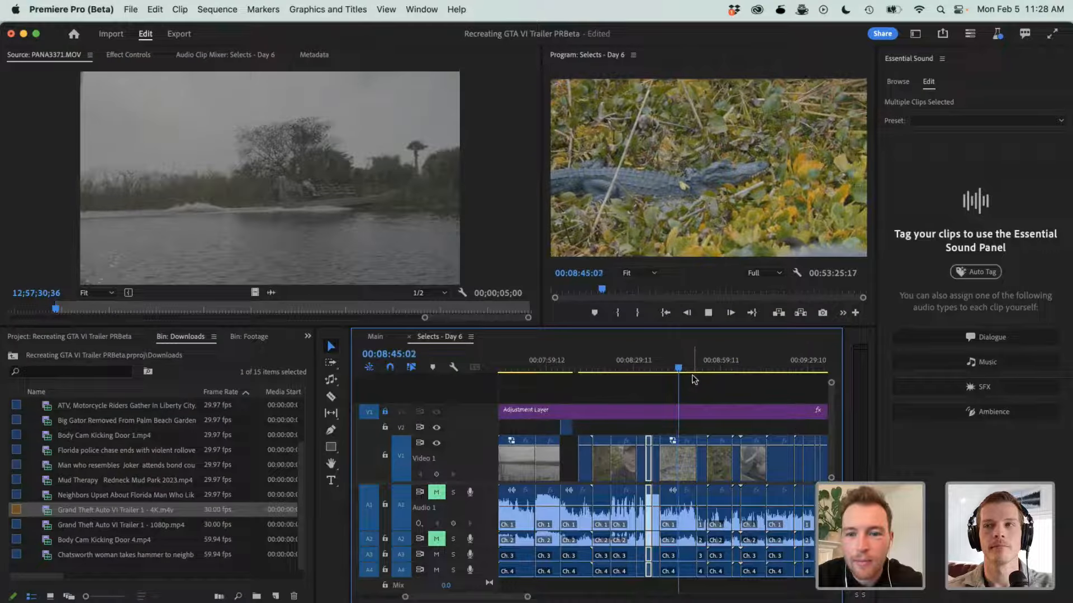
- Skip past the alligator clip PANA3375.MOV and play the following wildlife selects to the bird close-up at 00:09:13:12
{"action": "left_click", "coordinate": [696, 367]}
{"action": "mouse_move", "coordinate": [698, 367]}
{"action": "left_mouse_down"}
{"action": "mouse_move", "coordinate": [709, 368]}
{"action": "mouse_move", "coordinate": [697, 368]}
{"action": "left_mouse_up"}
{"action": "key", "text": "space"}
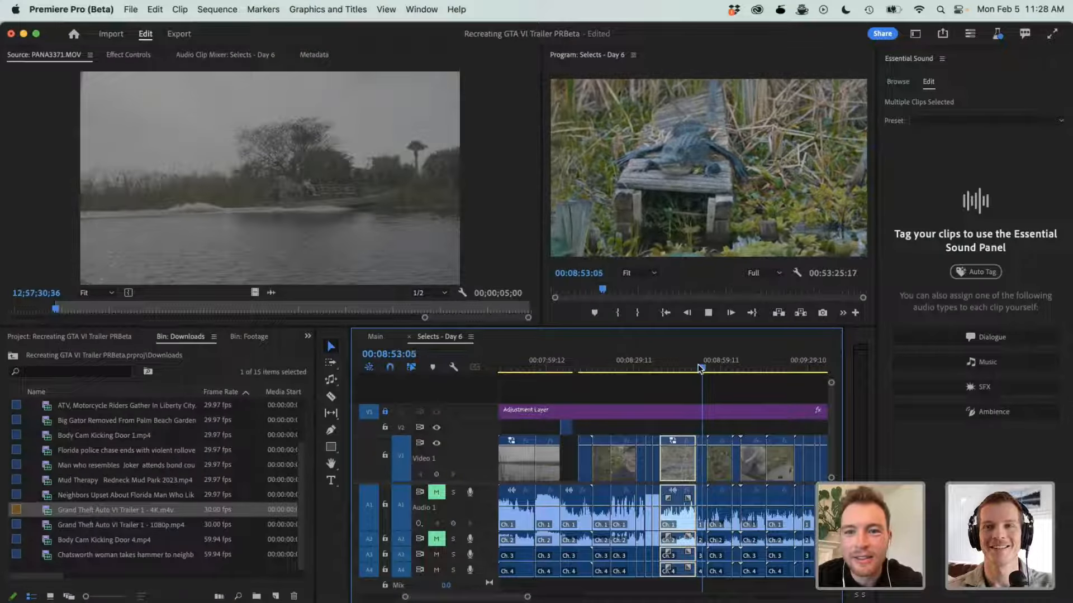
{"action": "key", "text": "="}
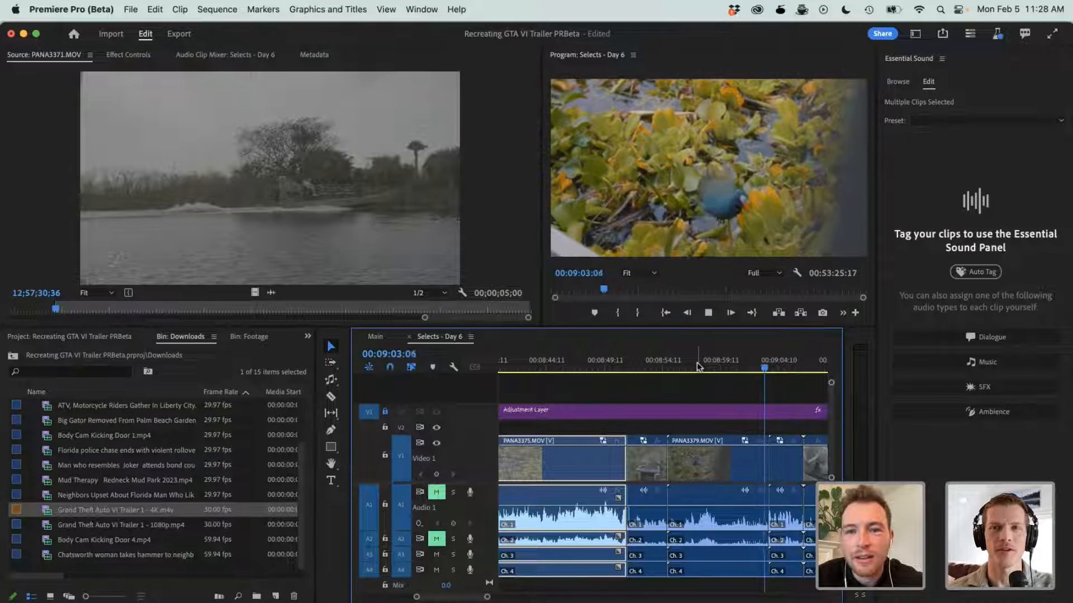
{"action": "key", "text": "minus"}
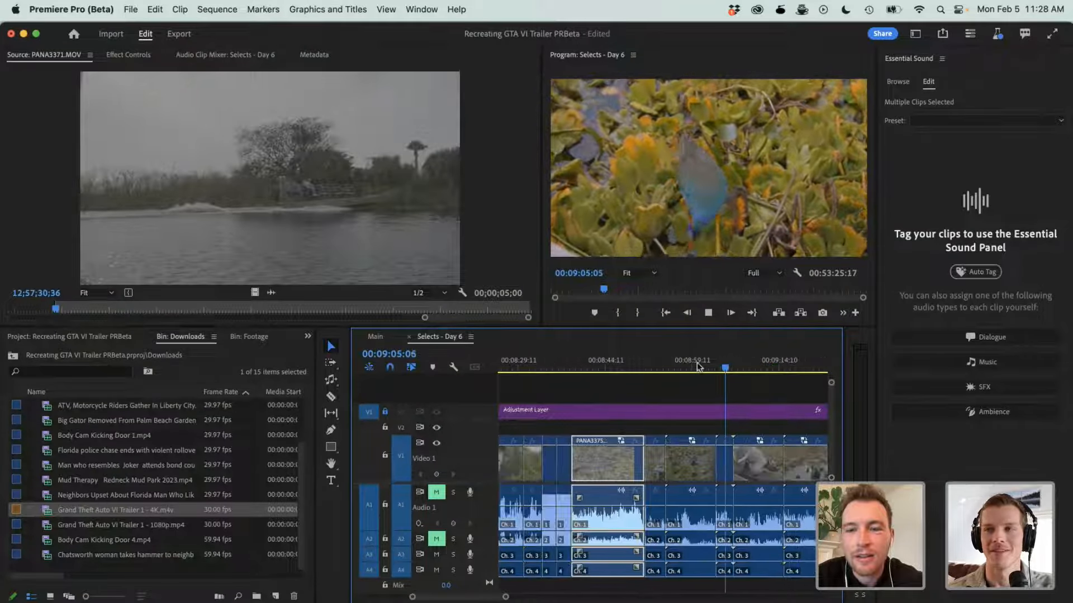
{"action": "key", "text": "minus"}
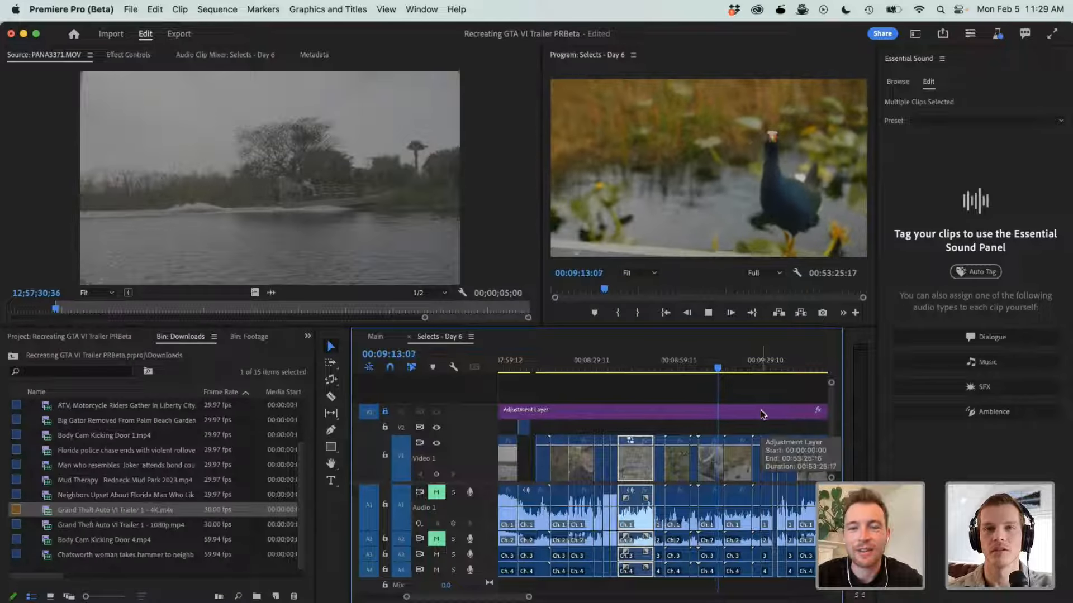
{"action": "key", "text": "space"}
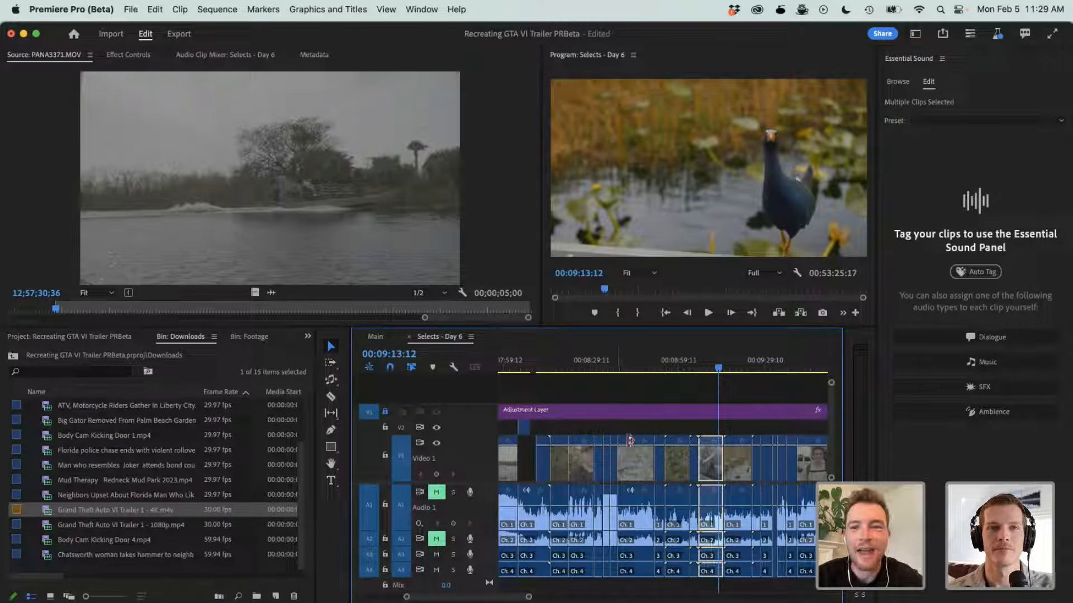
- Go back to the man beside the bird at 00:09:08:15 and scrub to the bird in the foliage at 00:09:03:01
{"action": "left_click", "coordinate": [689, 386]}
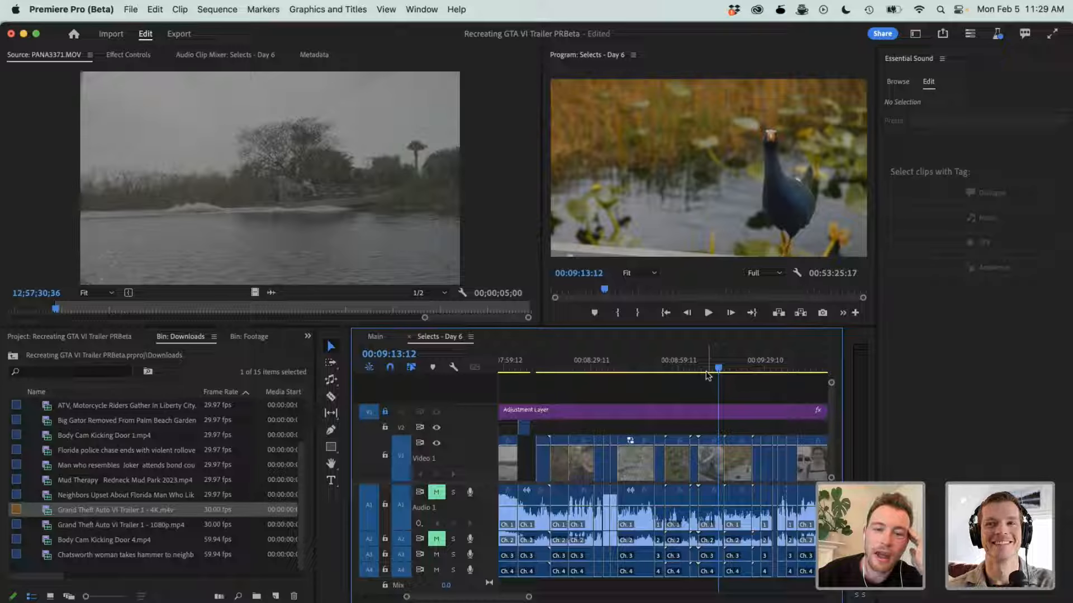
{"action": "left_click", "coordinate": [703, 372]}
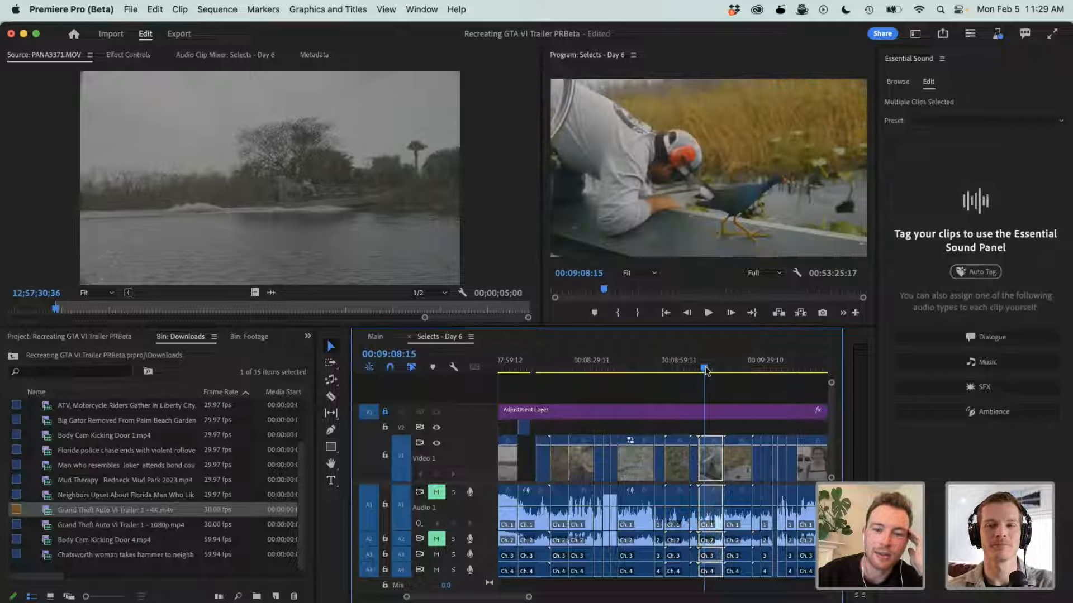
{"action": "left_click_drag", "start_coordinate": [701, 370], "coordinate": [690, 370]}
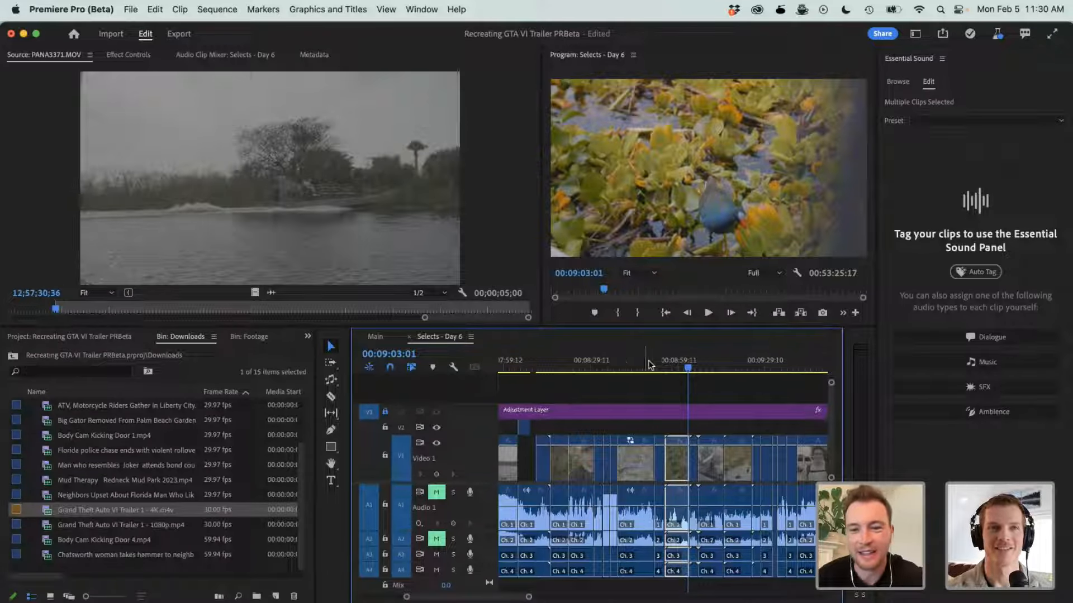
- Cut the bird clip PANA3382.MOV at 00:09:18:07 with the Razor tool and play on from the cut
{"action": "left_click_drag", "start_coordinate": [682, 365], "coordinate": [732, 374]}
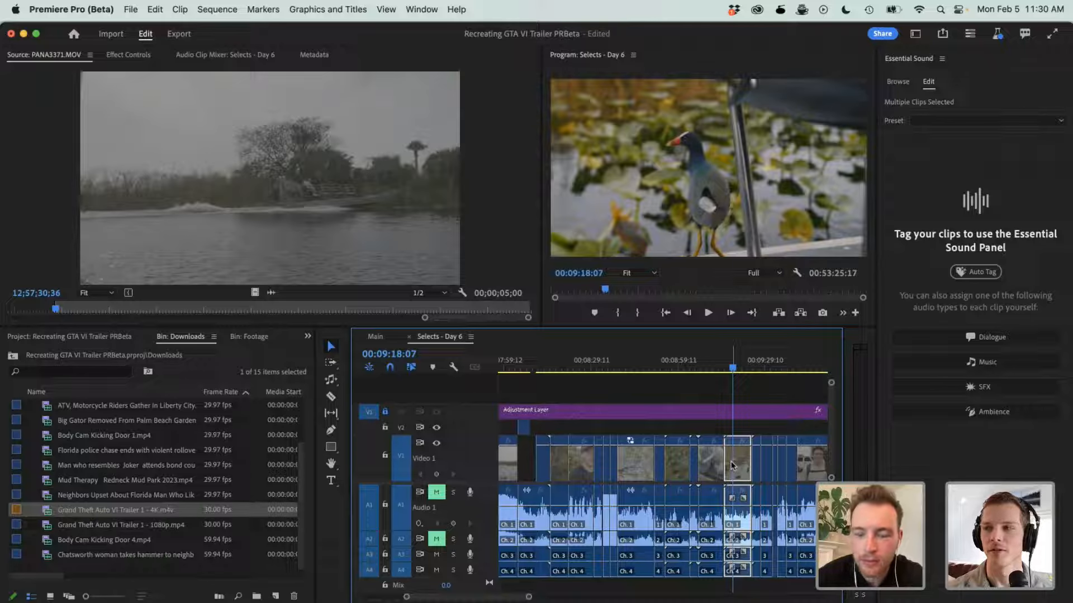
{"action": "left_click", "coordinate": [731, 463], "text": "alt"}
{"action": "key", "text": "c"}
{"action": "left_click", "coordinate": [733, 463], "text": "alt"}
{"action": "key", "text": "space"}
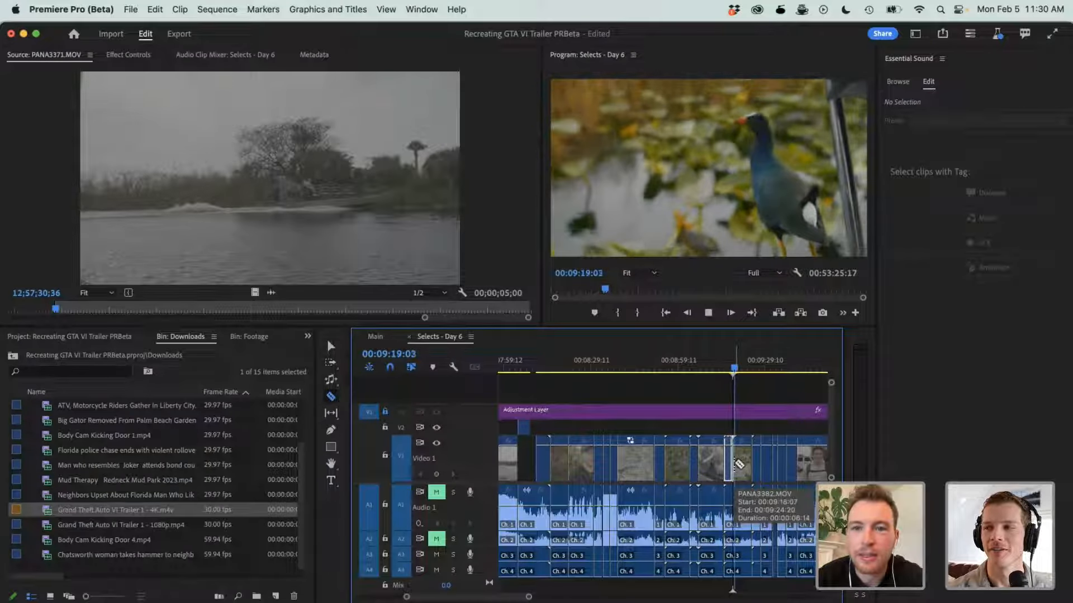
- Cut the bird clip again at 00:09:22:14 and move the segment between the two cuts up to track V2
{"action": "key", "text": "space"}
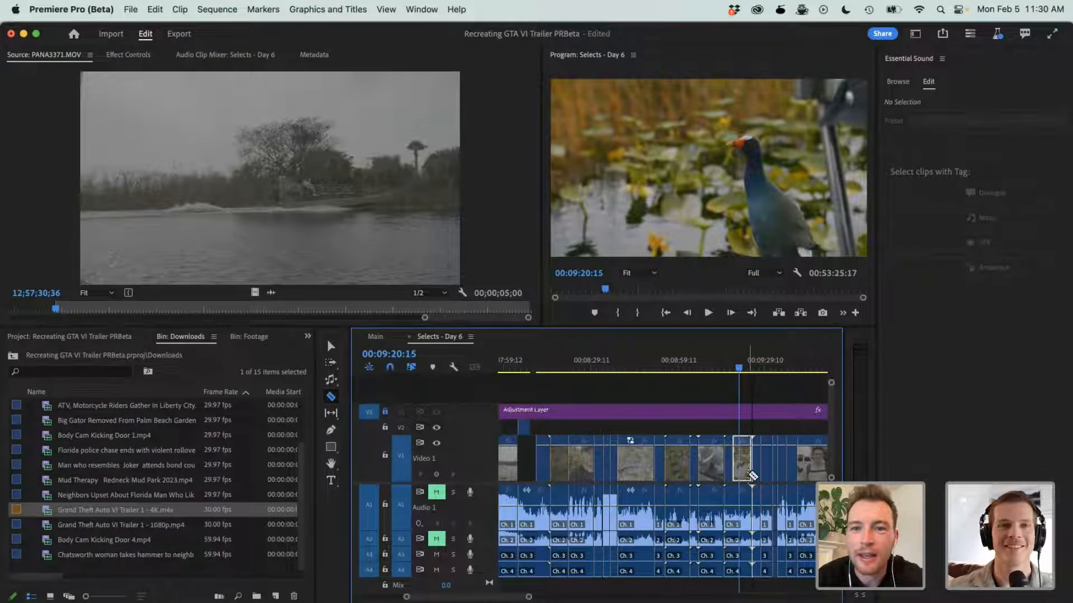
{"action": "key", "text": "="}
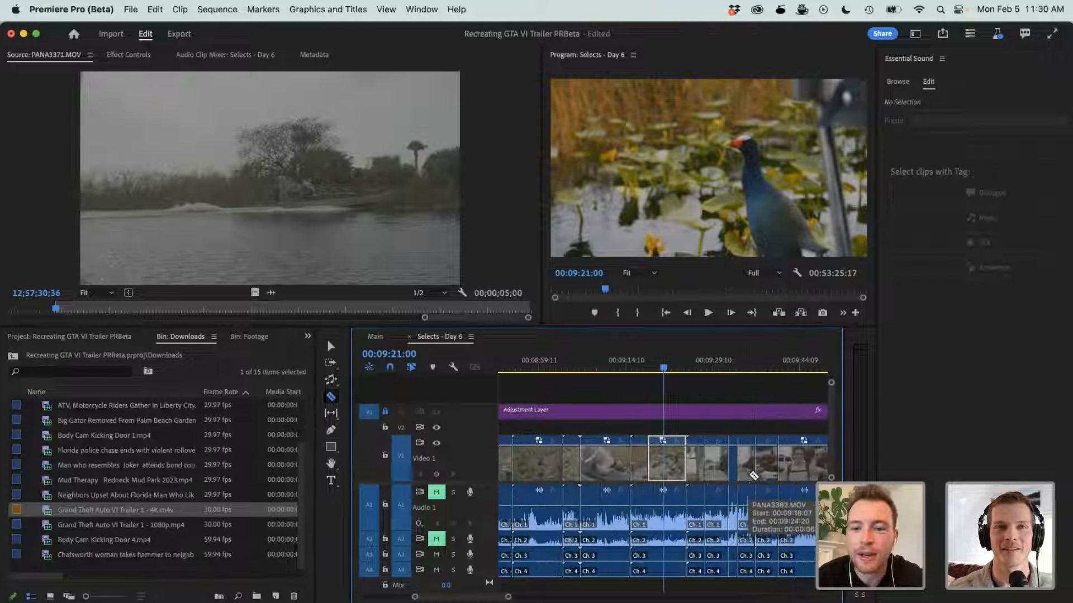
{"action": "key", "text": "space"}
{"action": "key", "text": "space"}
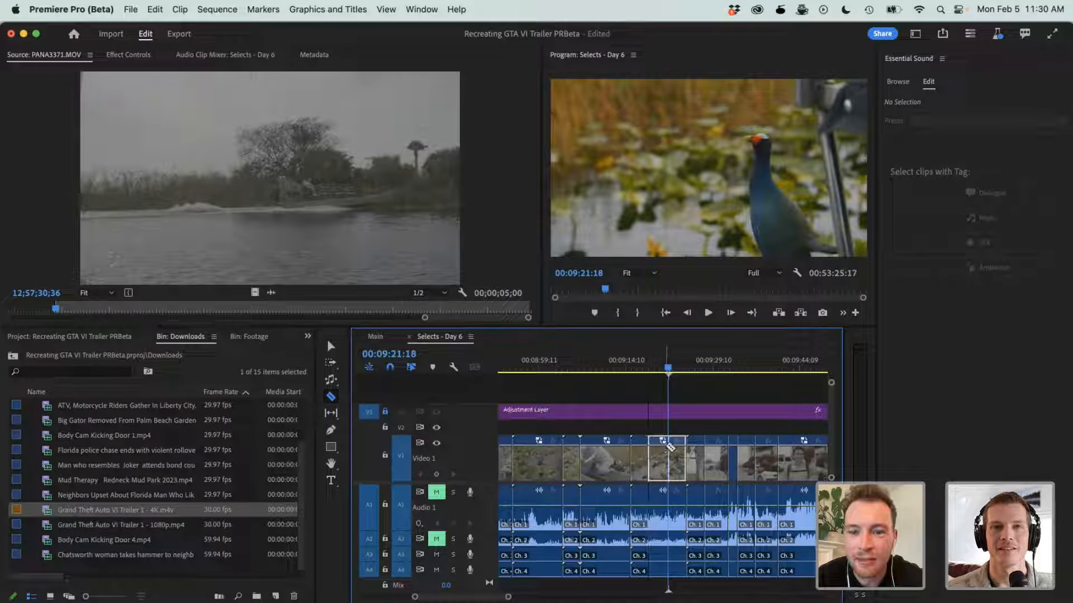
{"action": "key", "text": "space"}
{"action": "key", "text": "space"}
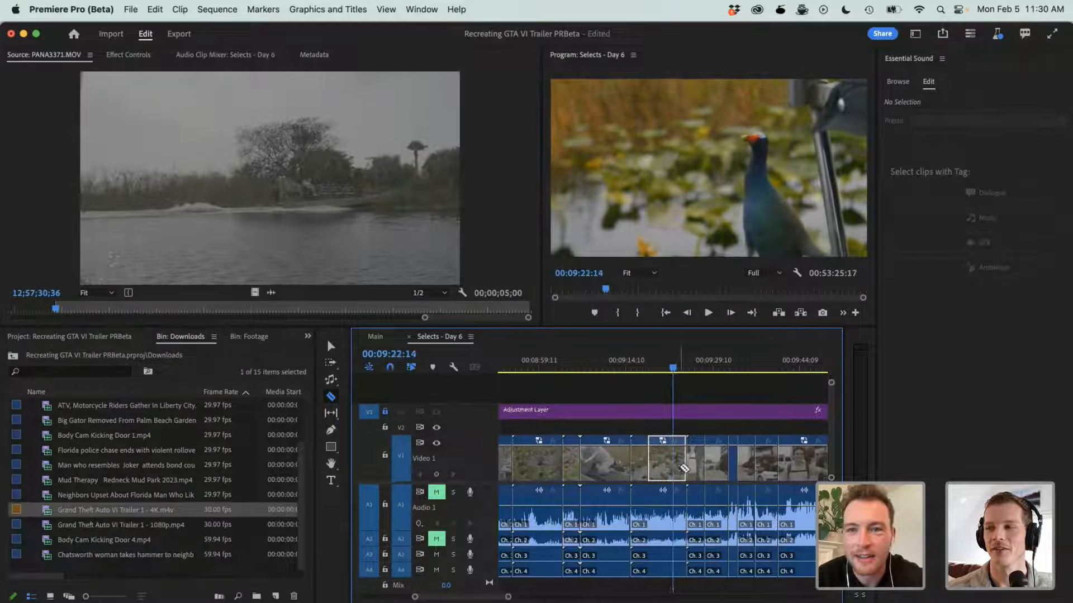
{"action": "left_click", "coordinate": [674, 468]}
{"action": "key", "text": "v"}
{"action": "left_click_drag", "start_coordinate": [660, 469], "coordinate": [663, 427]}
- Cut the Everglades Swamp logo clip at 00:09:25:19 and move the segment after the cut up to track V2
{"action": "left_click", "coordinate": [690, 363]}
{"action": "mouse_move", "coordinate": [690, 364]}
{"action": "left_mouse_down"}
{"action": "mouse_move", "coordinate": [703, 366]}
{"action": "mouse_move", "coordinate": [693, 366]}
{"action": "left_mouse_up"}
{"action": "key", "text": "super+l"}
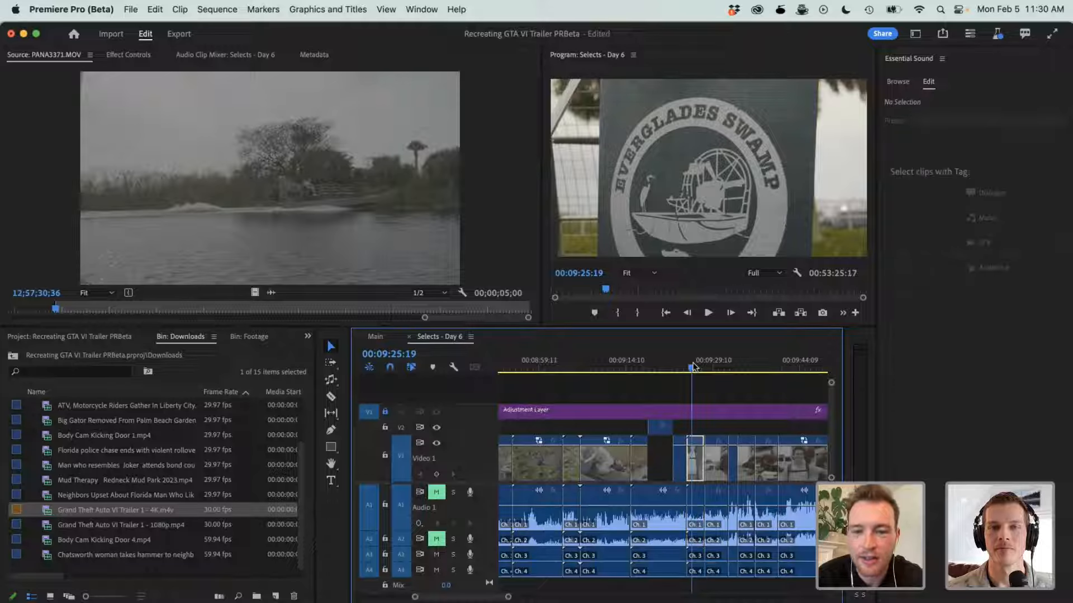
{"action": "key", "text": "c"}
{"action": "left_click", "coordinate": [693, 463]}
{"action": "key", "text": "v"}
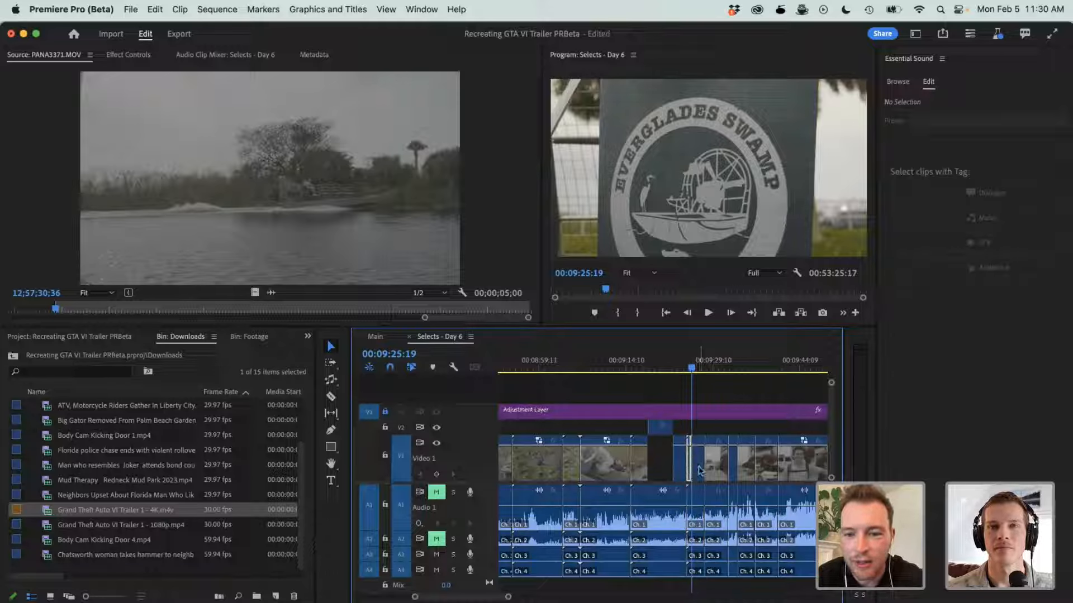
{"action": "left_click_drag", "start_coordinate": [698, 463], "coordinate": [701, 433]}
{"action": "key", "text": "space"}
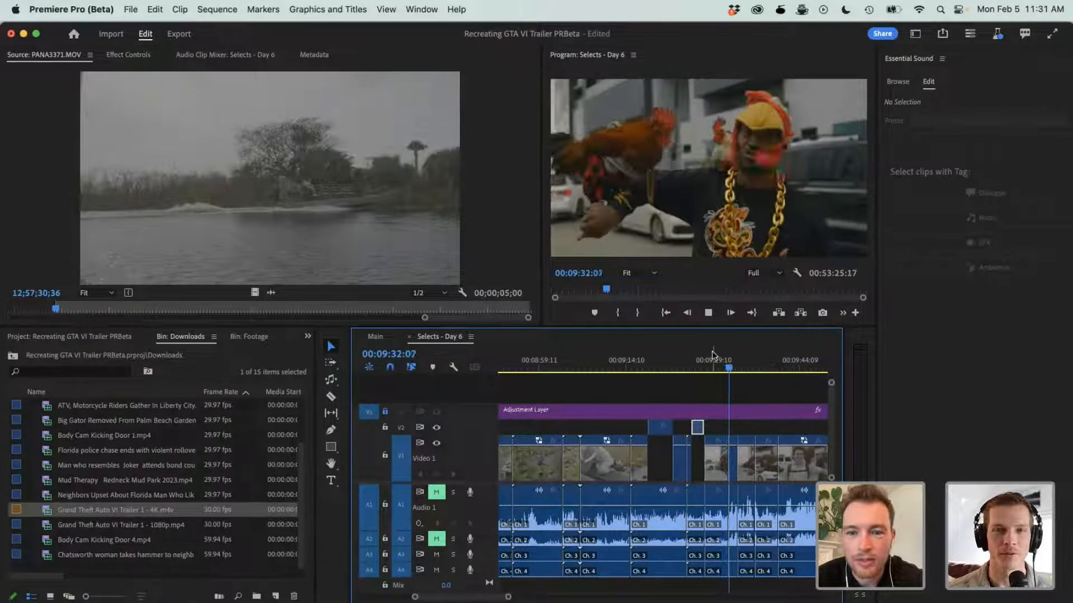
- Replay the bird clip from 00:09:18:14 through to the Everglades Swamp logo
{"action": "key", "text": "space"}
{"action": "left_click_drag", "start_coordinate": [680, 349], "coordinate": [650, 356]}
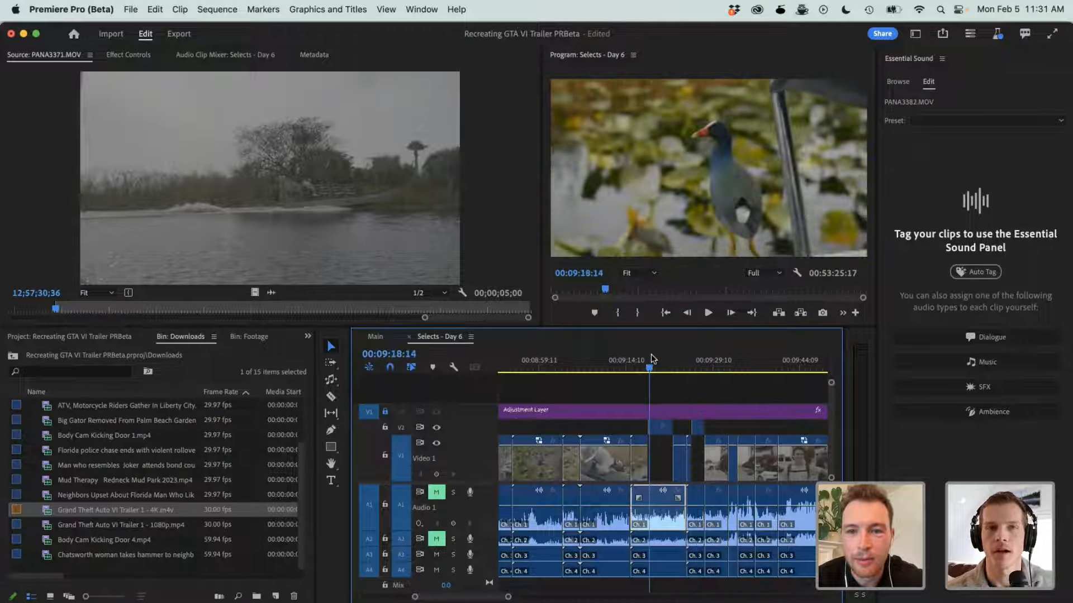
{"action": "key", "text": "space"}
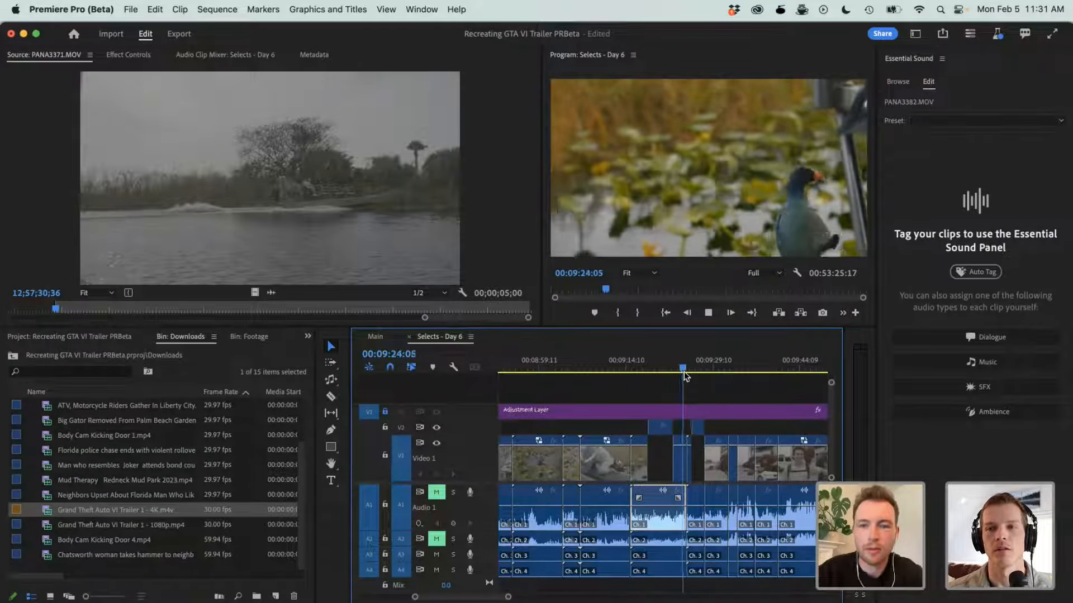
{"action": "left_click", "coordinate": [648, 396]}
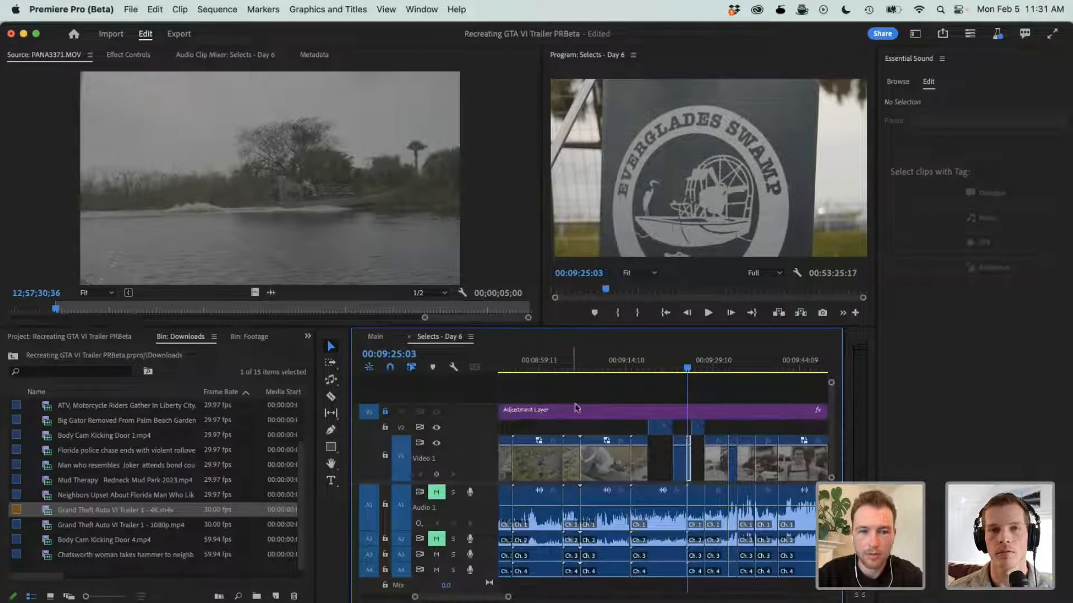
- Go back through the selects to check the airboat shots at 00:08:04:11 and 00:07:28:10
{"action": "key", "text": "minus"}
{"action": "key", "text": "minus"}
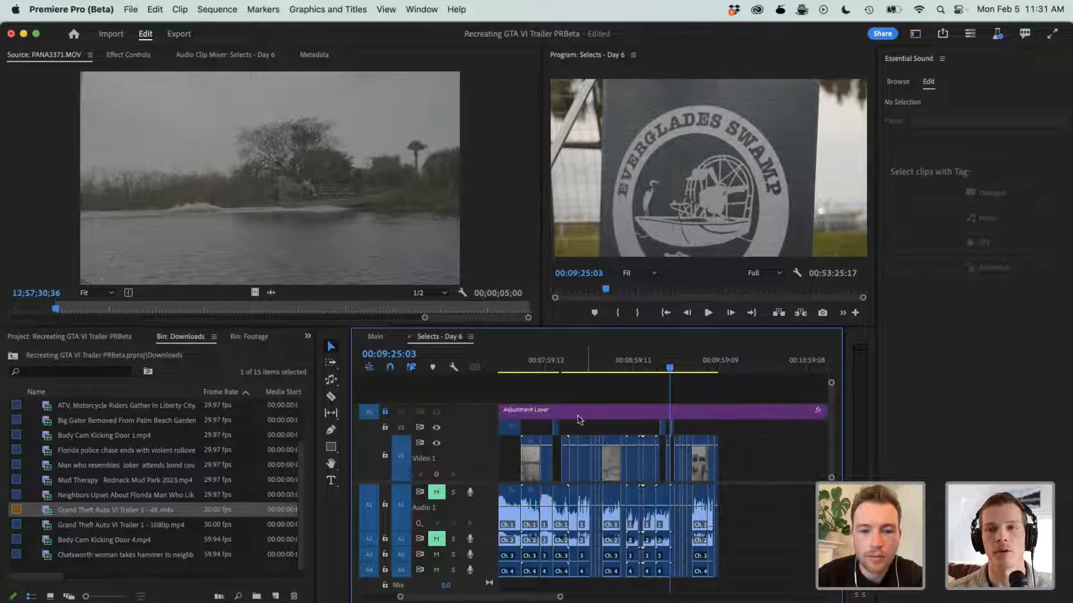
{"action": "left_click", "coordinate": [553, 366]}
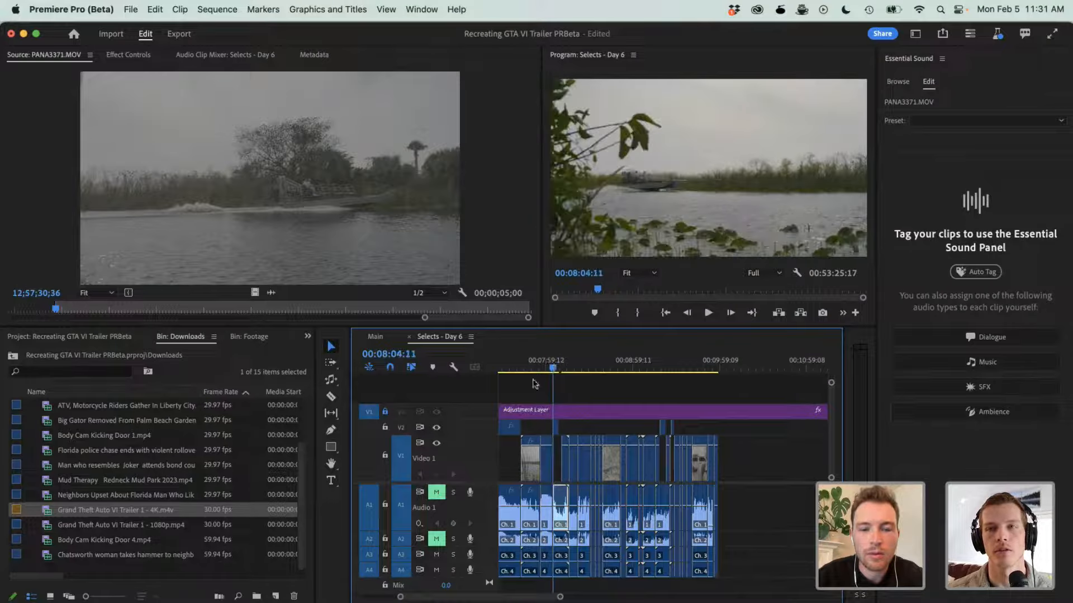
{"action": "left_click", "coordinate": [511, 364]}
{"action": "left_click_drag", "start_coordinate": [511, 356], "coordinate": [500, 358]}
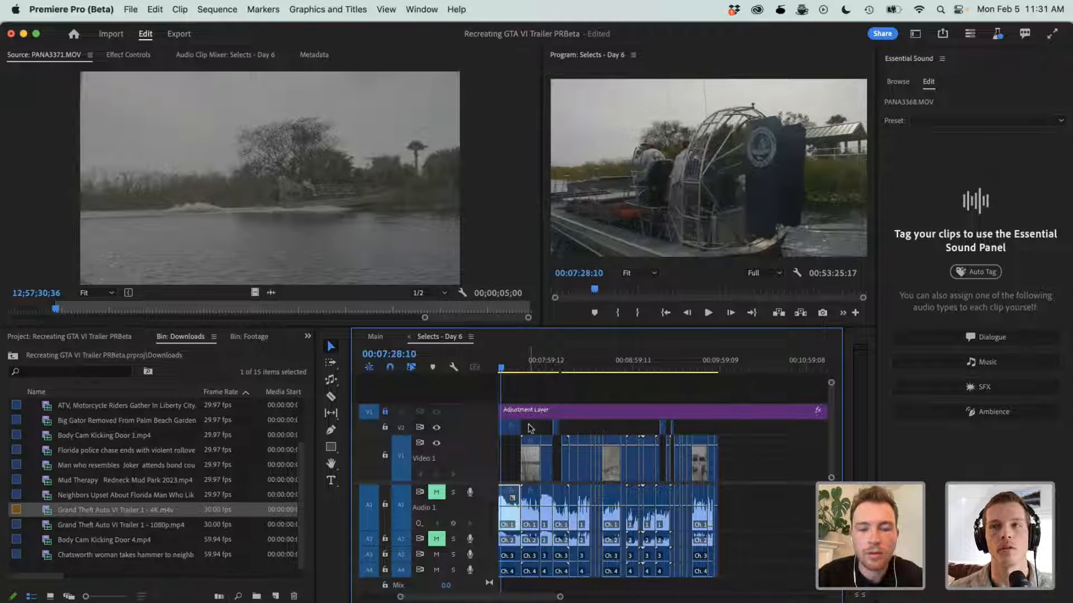
{"action": "scroll", "coordinate": [529, 425], "scroll_direction": "left", "scroll_amount": 2}
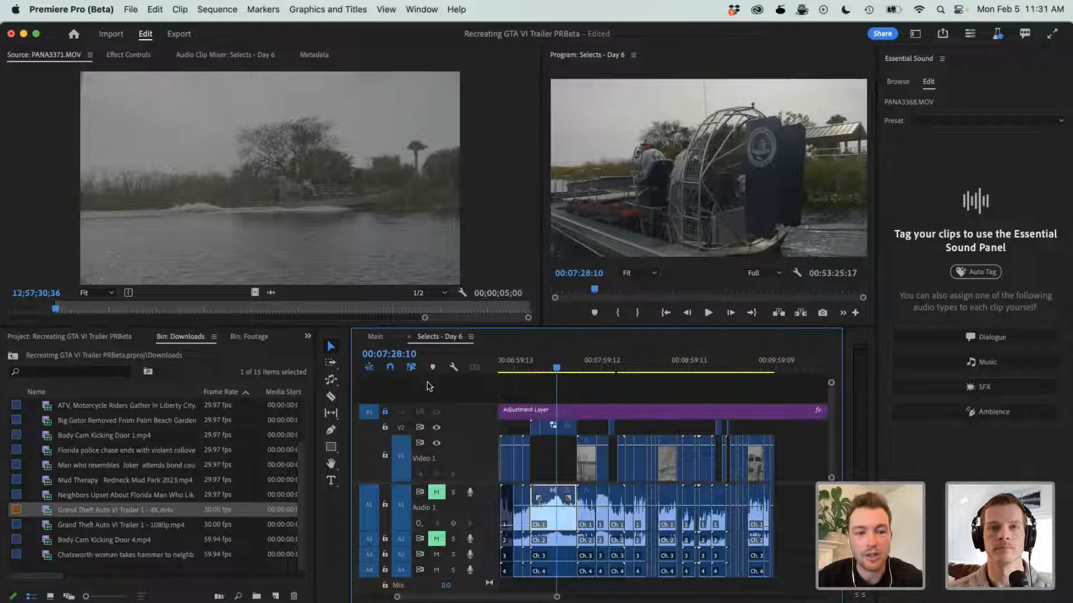
{"action": "left_click", "coordinate": [331, 381]}
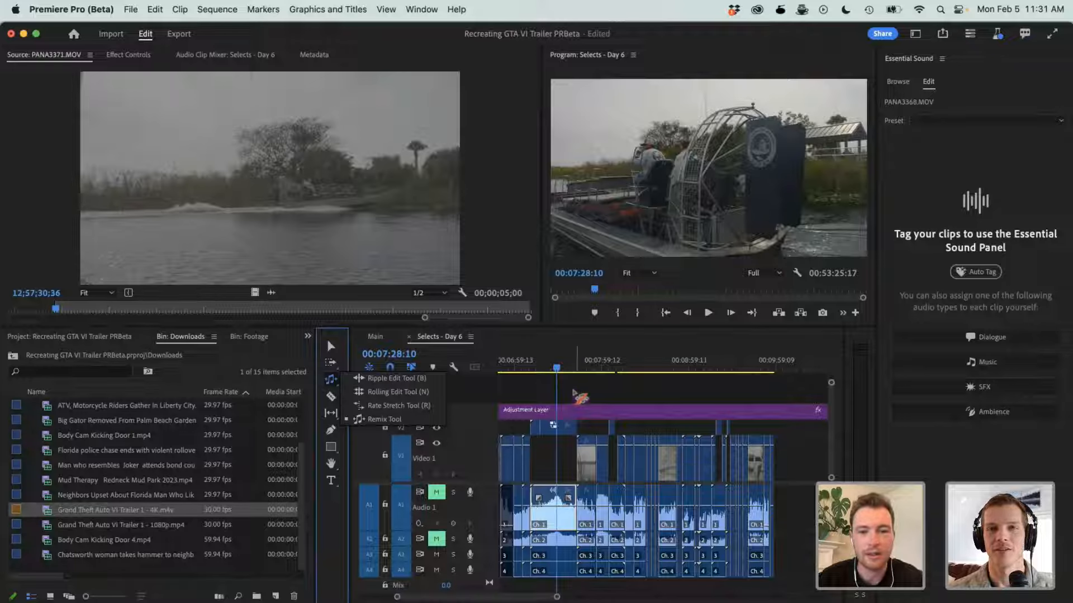
{"action": "key", "text": "v"}
{"action": "left_click", "coordinate": [579, 381]}
- Scrub the earlier selects, checking the airboat shots at 00:07:16:20, 00:03:10:16 and 00:03:01:16
{"action": "scroll", "coordinate": [580, 381], "scroll_direction": "left", "scroll_amount": 2}
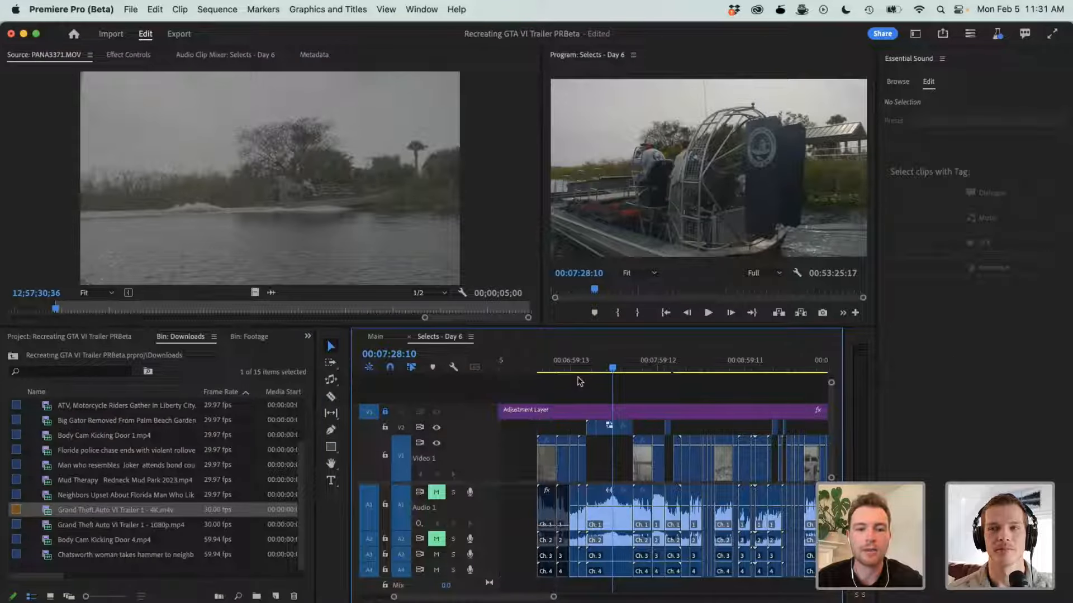
{"action": "left_click_drag", "start_coordinate": [567, 365], "coordinate": [598, 356]}
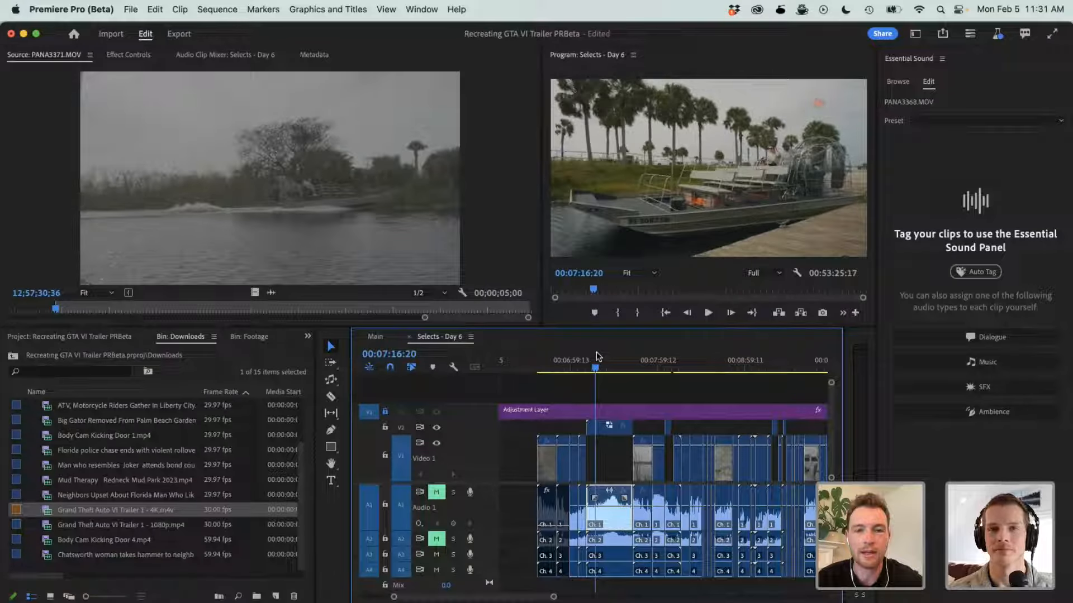
{"action": "scroll", "coordinate": [581, 366], "scroll_direction": "left", "scroll_amount": 3}
{"action": "left_click", "coordinate": [557, 360]}
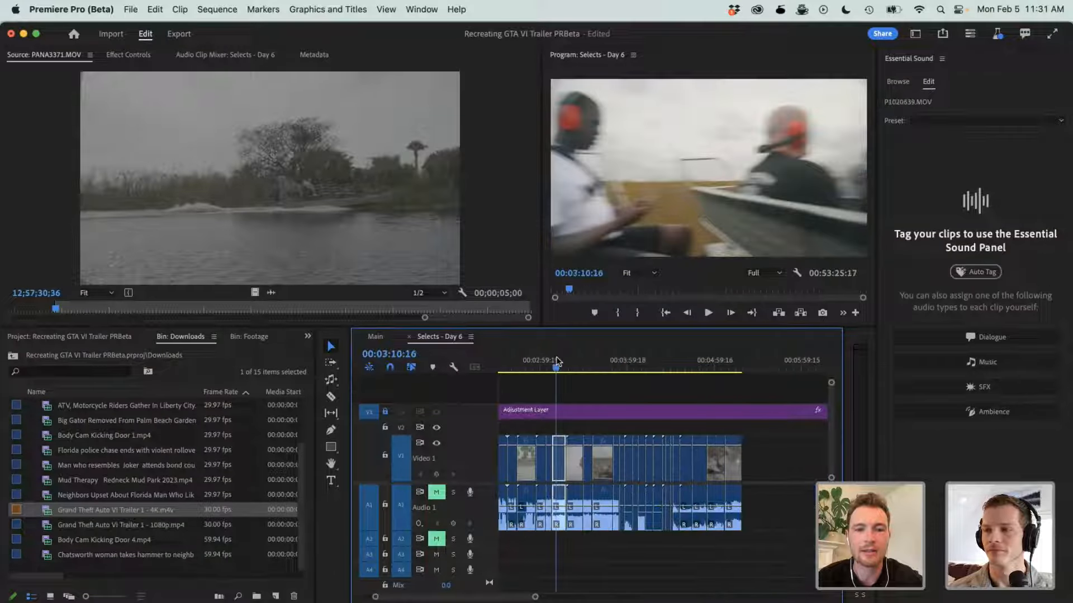
{"action": "key", "text": "minus"}
{"action": "key", "text": "minus"}
{"action": "left_click", "coordinate": [522, 363]}
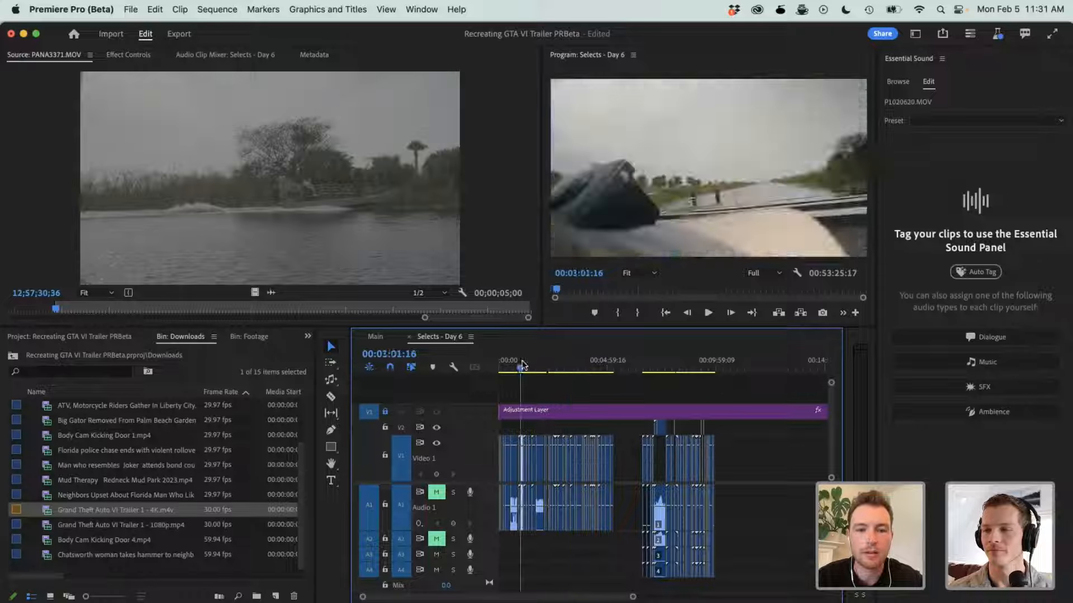
- Find the airboat passengers clip P1020641.MOV at 00:03:39:14 and move its video up to track V2
{"action": "left_click_drag", "start_coordinate": [523, 365], "coordinate": [819, 375]}
{"action": "key", "text": "equal"}
{"action": "key", "text": "equal"}
{"action": "scroll", "coordinate": [732, 401], "scroll_direction": "right", "scroll_amount": 2}
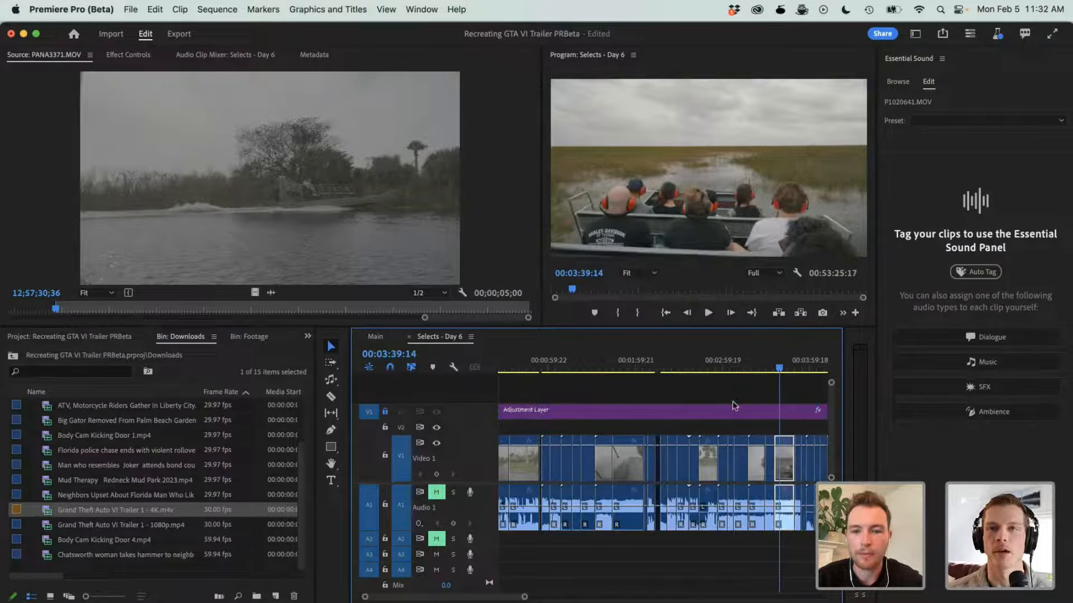
{"action": "scroll", "coordinate": [706, 424], "scroll_direction": "right", "scroll_amount": 1}
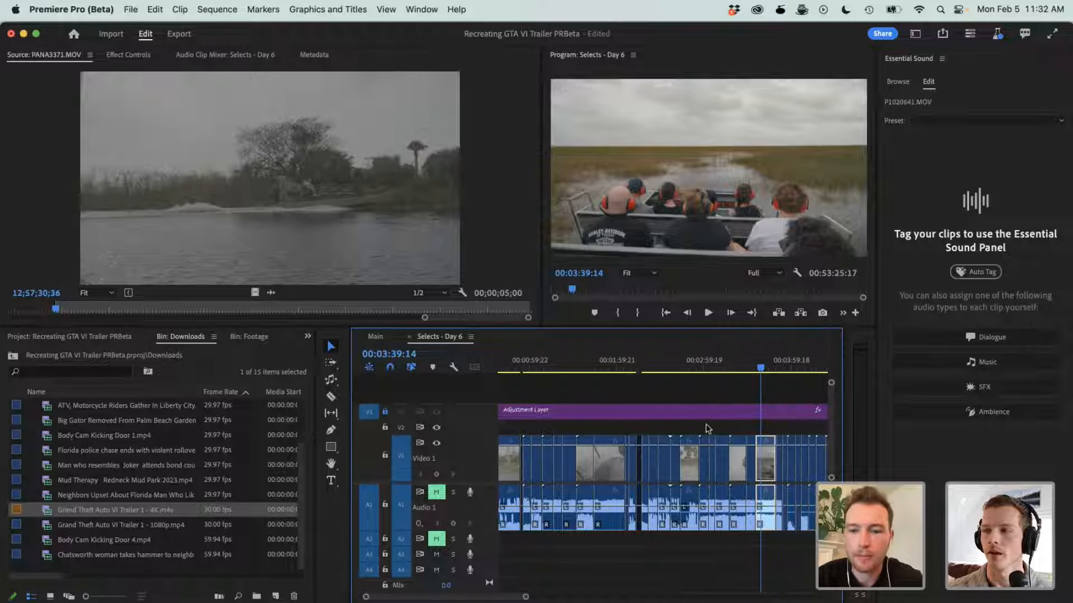
{"action": "left_click", "coordinate": [766, 478], "text": "alt"}
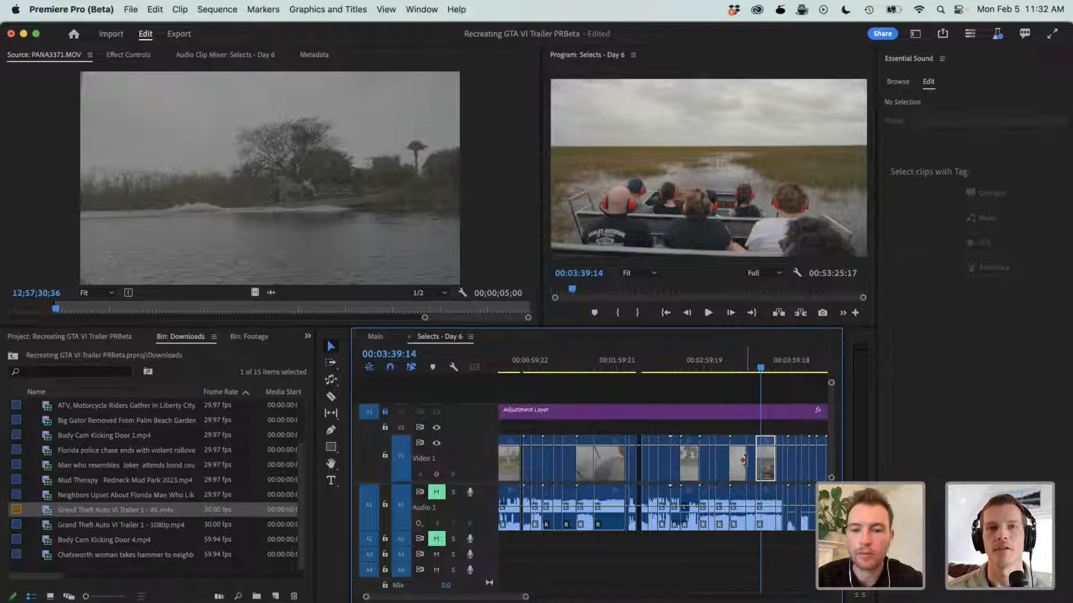
{"action": "left_click_drag", "start_coordinate": [763, 462], "coordinate": [764, 432]}
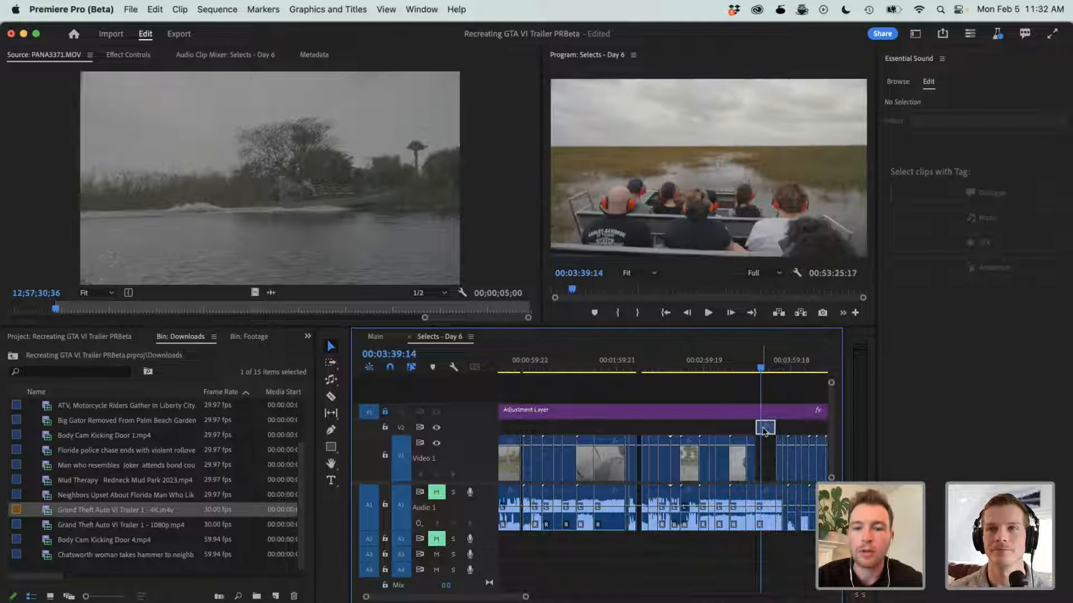
- Slide the passengers clip along V2 to just after the PANA3368.MOV airboat clips, and bring the short airboat clip PANA3371.MOV in behind it
{"action": "key", "text": "backslash"}
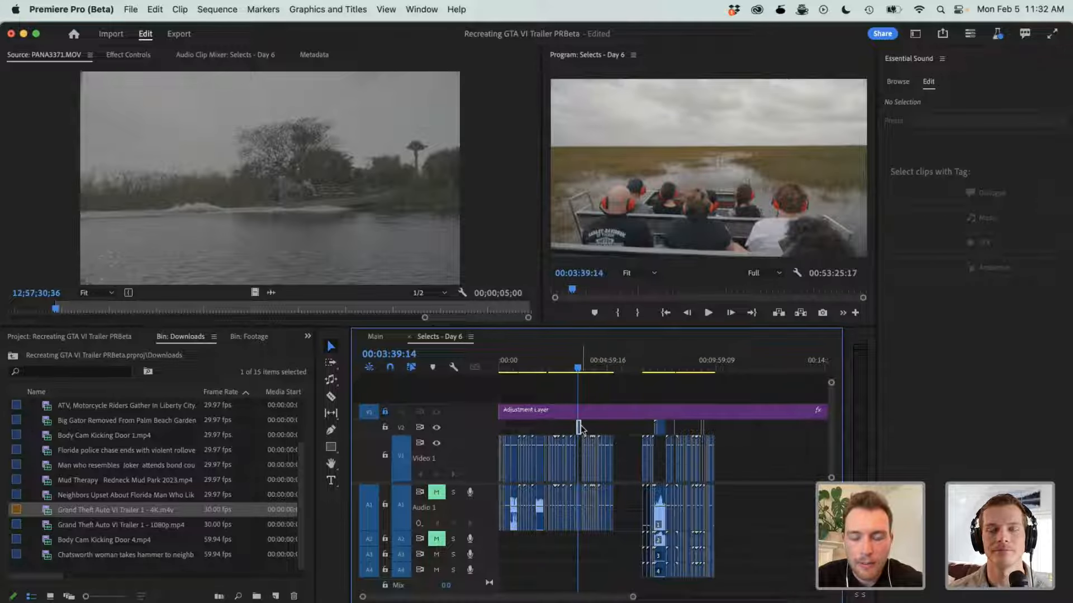
{"action": "left_click_drag", "start_coordinate": [580, 428], "coordinate": [671, 432]}
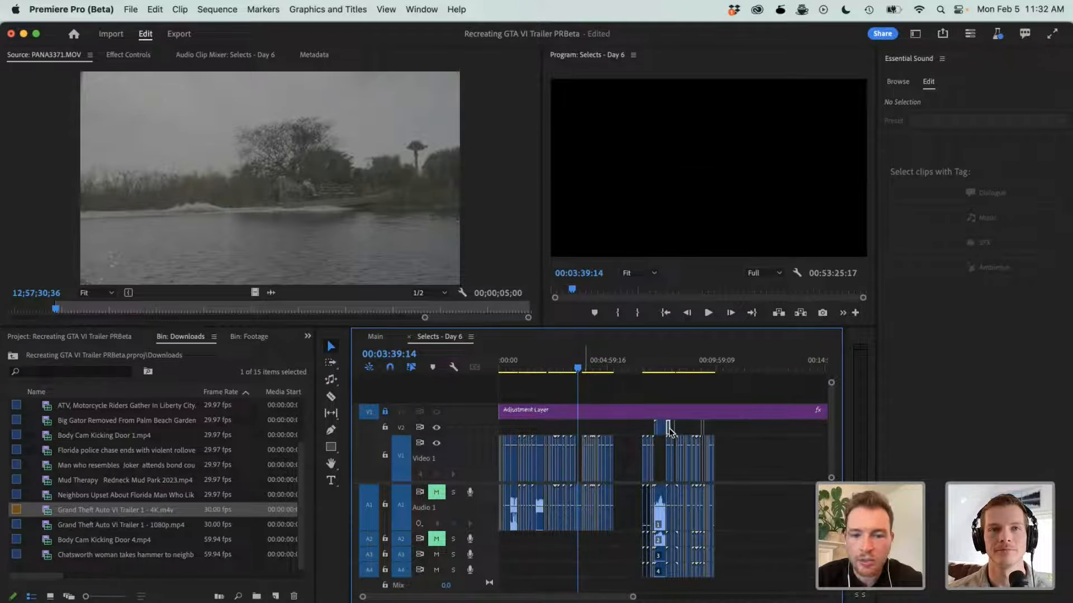
{"action": "left_click", "coordinate": [651, 366]}
{"action": "key", "text": "="}
{"action": "key", "text": "="}
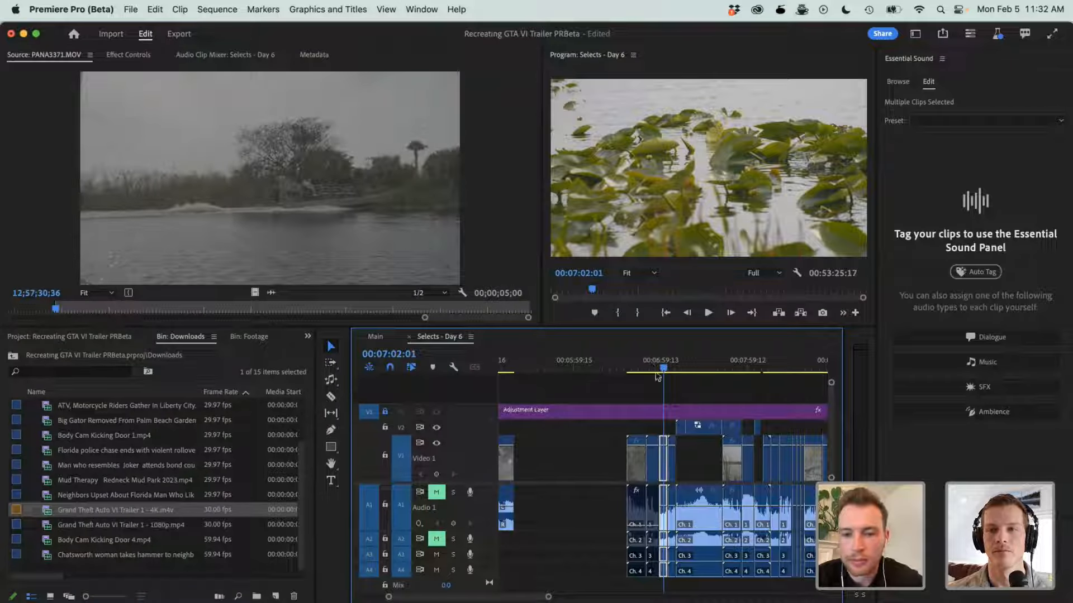
{"action": "left_click_drag", "start_coordinate": [758, 427], "coordinate": [745, 428]}
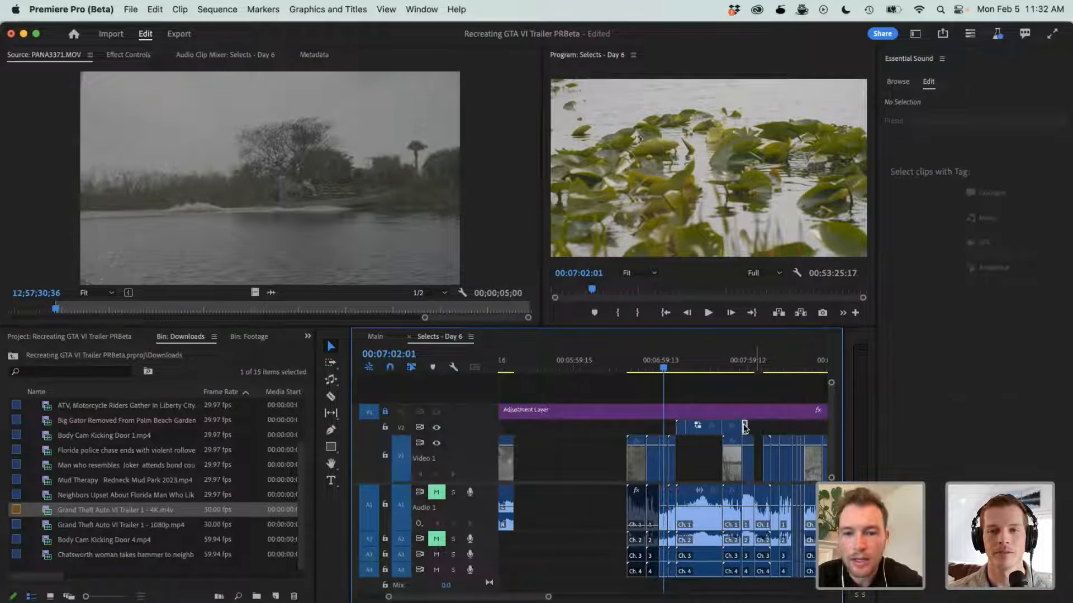
- Move the bird and Everglades Swamp logo clips along V2 to follow the airboat clips, and select the whole group of V2 picks
{"action": "key", "text": "minus"}
{"action": "key", "text": "minus"}
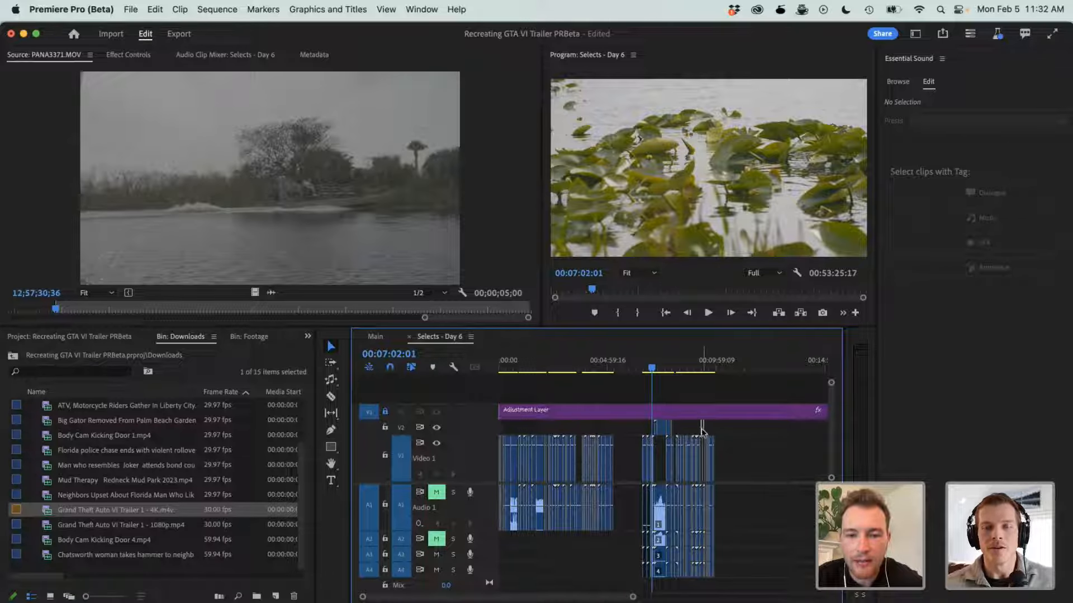
{"action": "left_click_drag", "start_coordinate": [700, 429], "coordinate": [679, 433]}
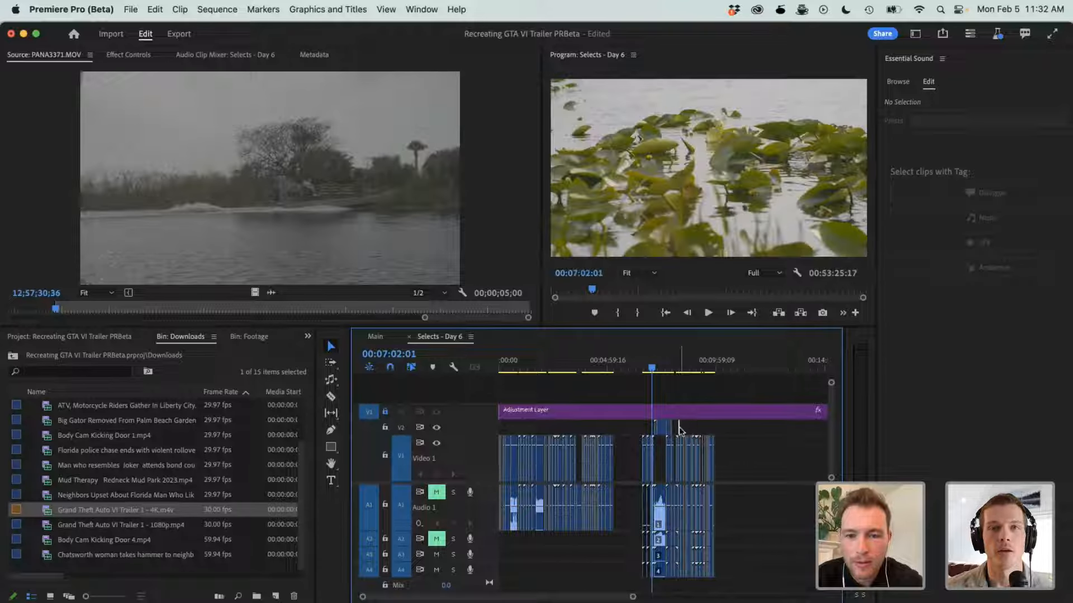
{"action": "key", "text": "equal"}
{"action": "key", "text": "equal"}
{"action": "left_click_drag", "start_coordinate": [779, 428], "coordinate": [658, 429]}
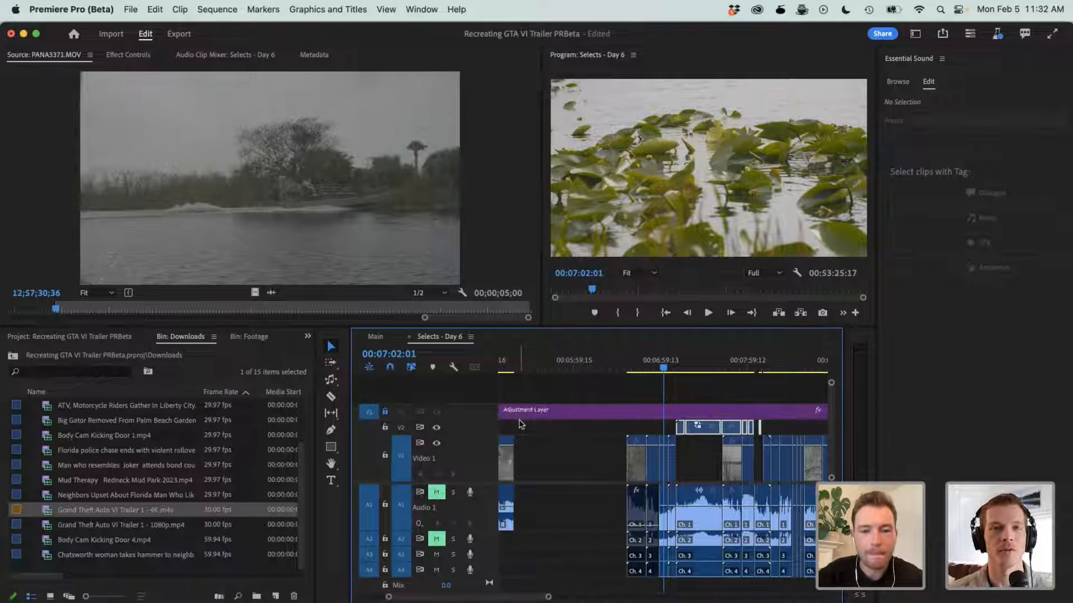
- Copy the V2 picks from Selects - Day 6 into the Main sequence with the playhead at 00:04:09:04
{"action": "left_click", "coordinate": [375, 336]}
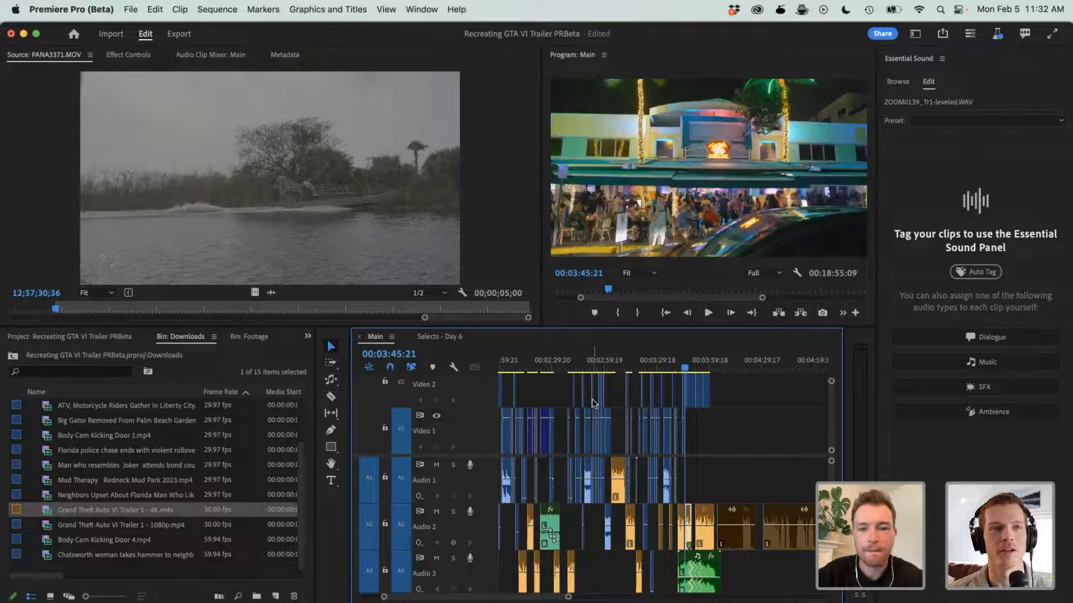
{"action": "left_click", "coordinate": [727, 366]}
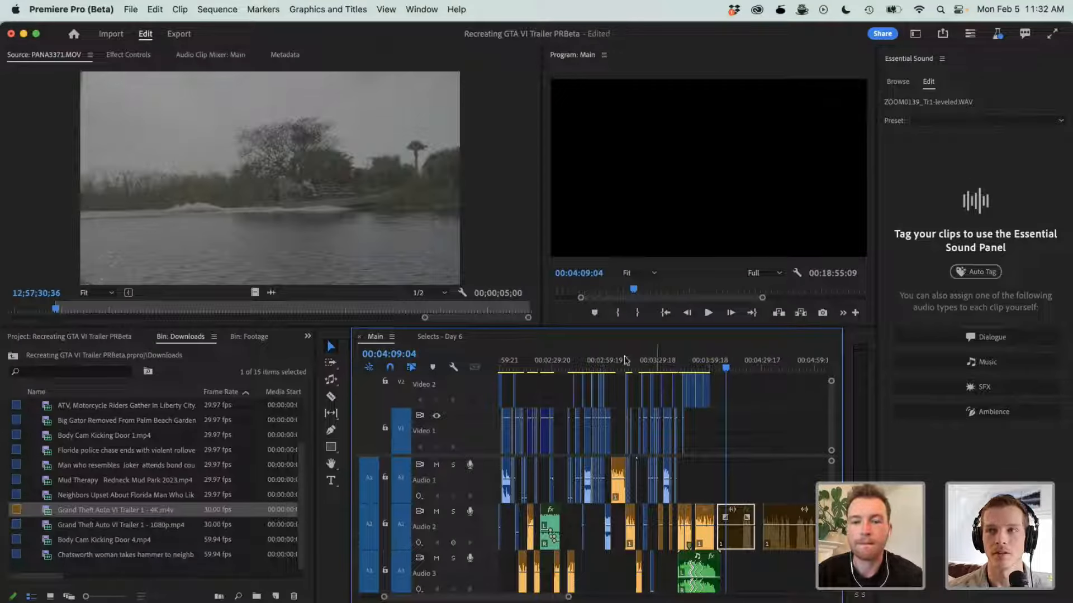
{"action": "left_click", "coordinate": [455, 335]}
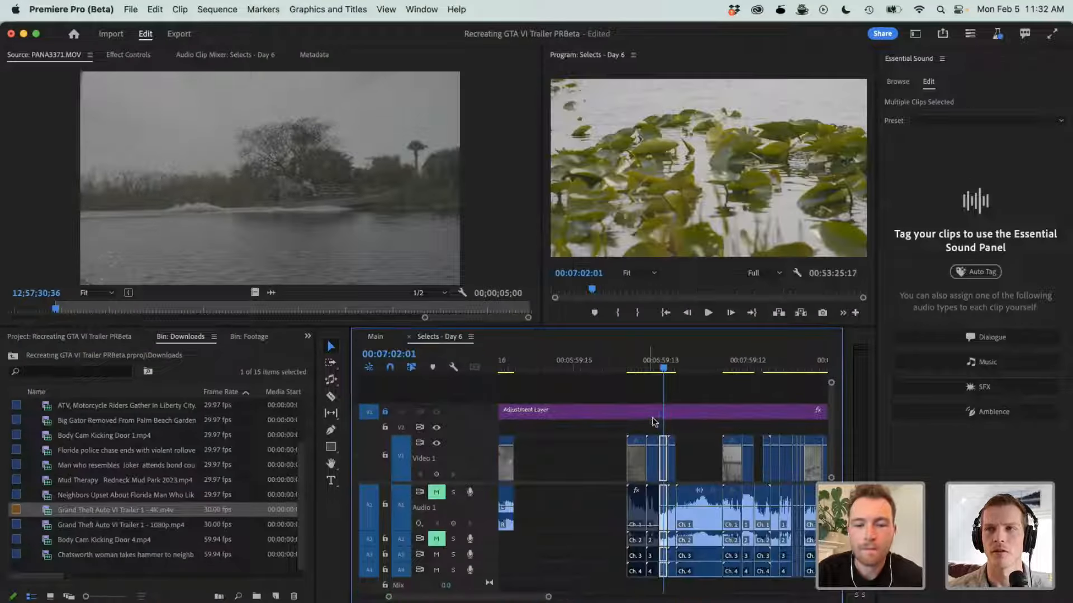
{"action": "left_click", "coordinate": [378, 337]}
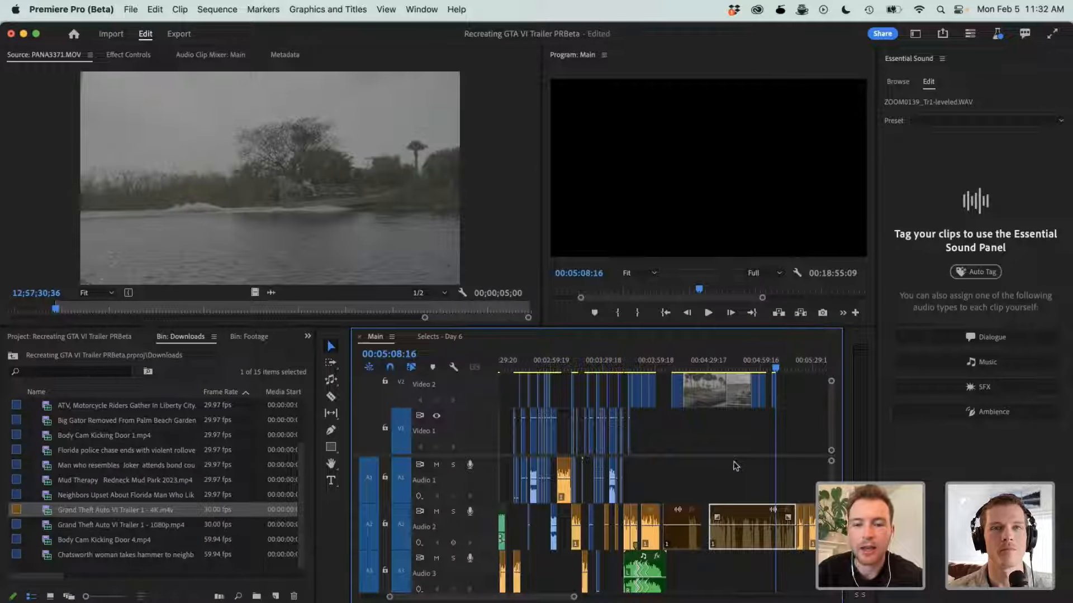
- Play the pasted airboat clips in the Main sequence from 00:04:09:05
{"action": "key", "text": "super+minus"}
{"action": "key", "text": "super+minus"}
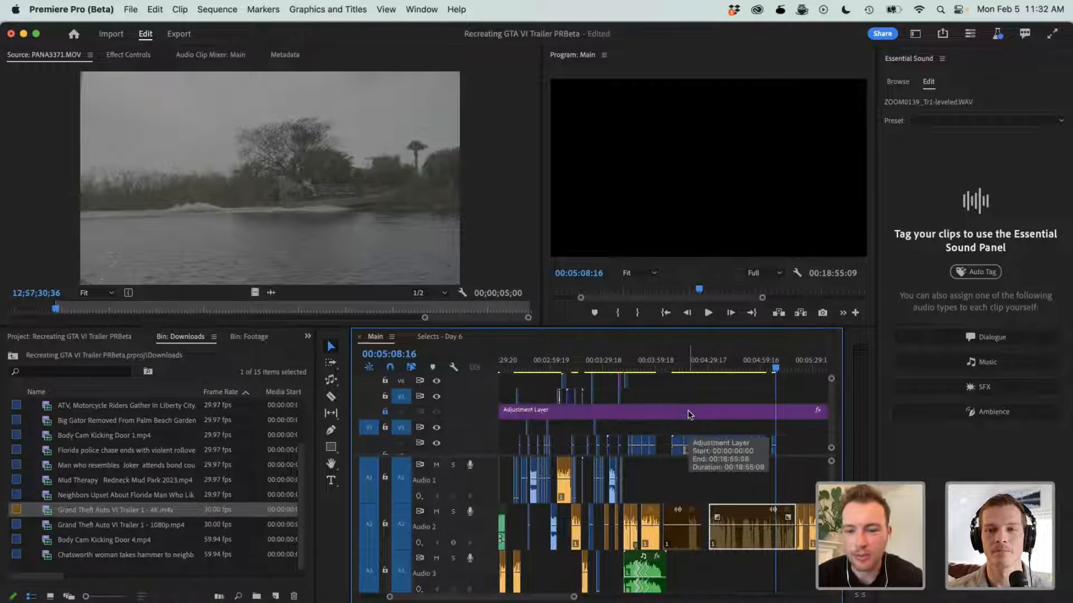
{"action": "scroll", "coordinate": [688, 413], "scroll_direction": "down", "scroll_amount": 3}
{"action": "left_click", "coordinate": [670, 370]}
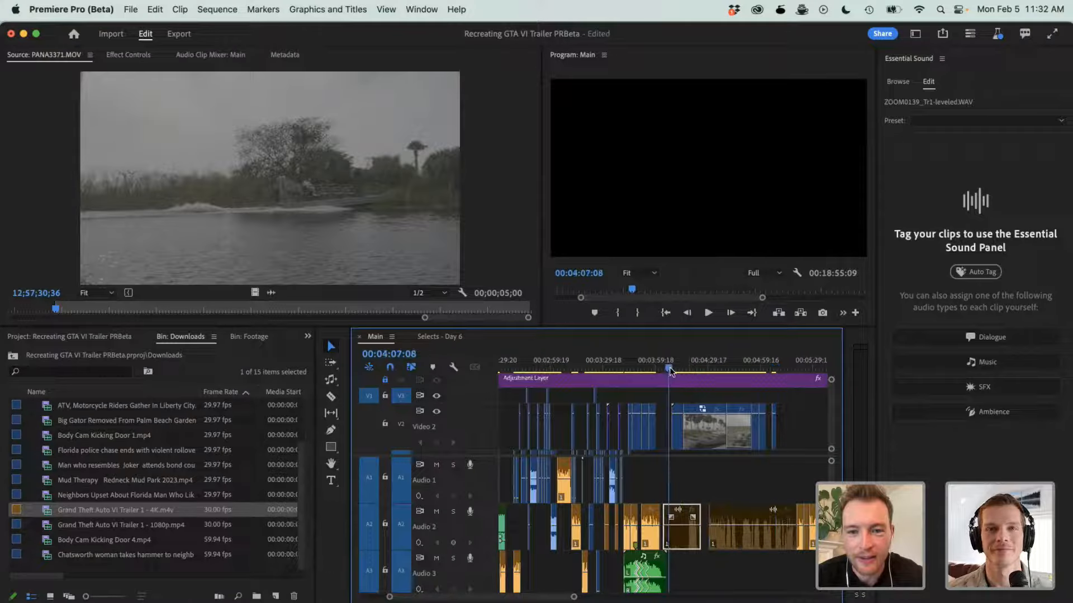
{"action": "key", "text": "equal"}
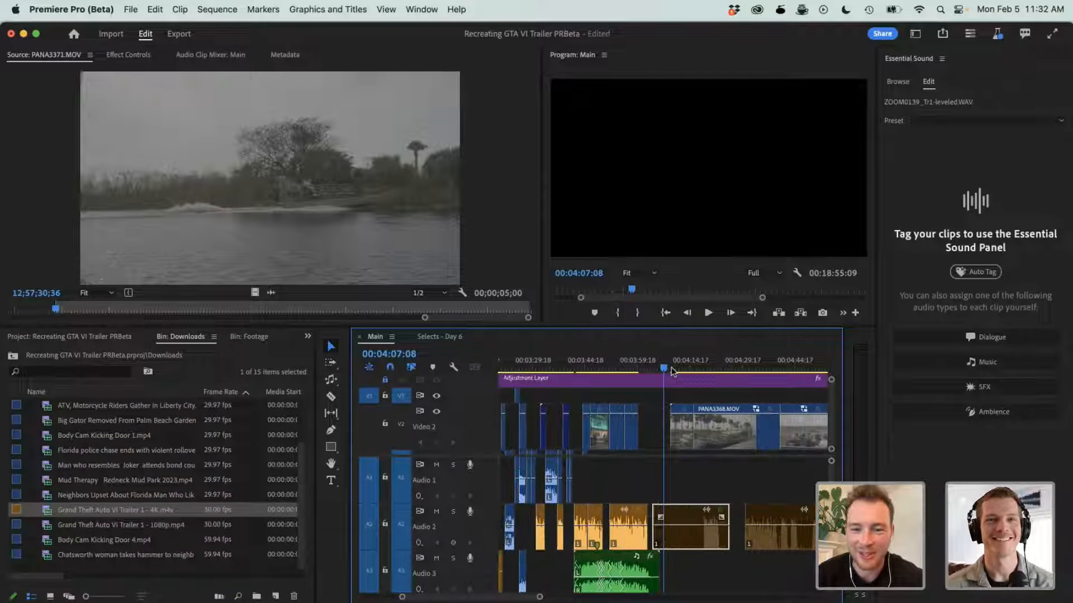
{"action": "left_click", "coordinate": [671, 368]}
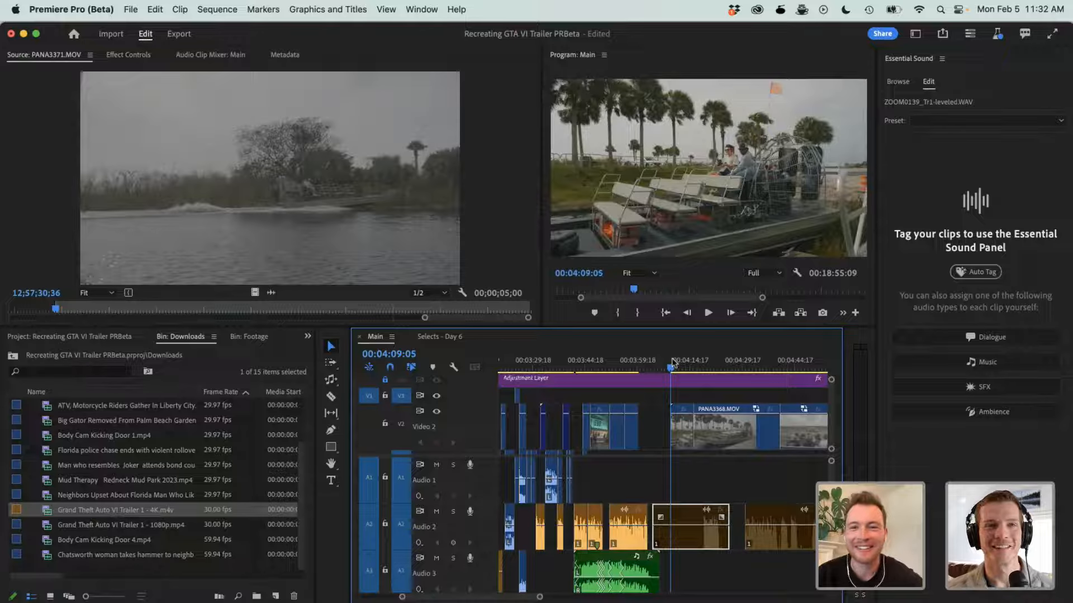
{"action": "key", "text": "space"}
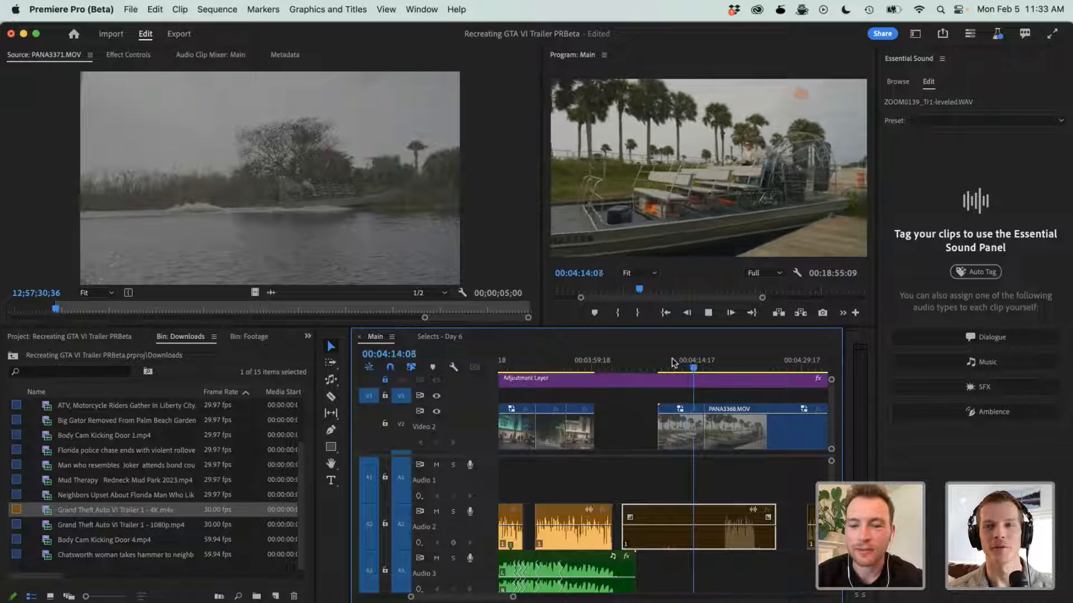
{"action": "key", "text": "minus"}
{"action": "key", "text": "minus"}
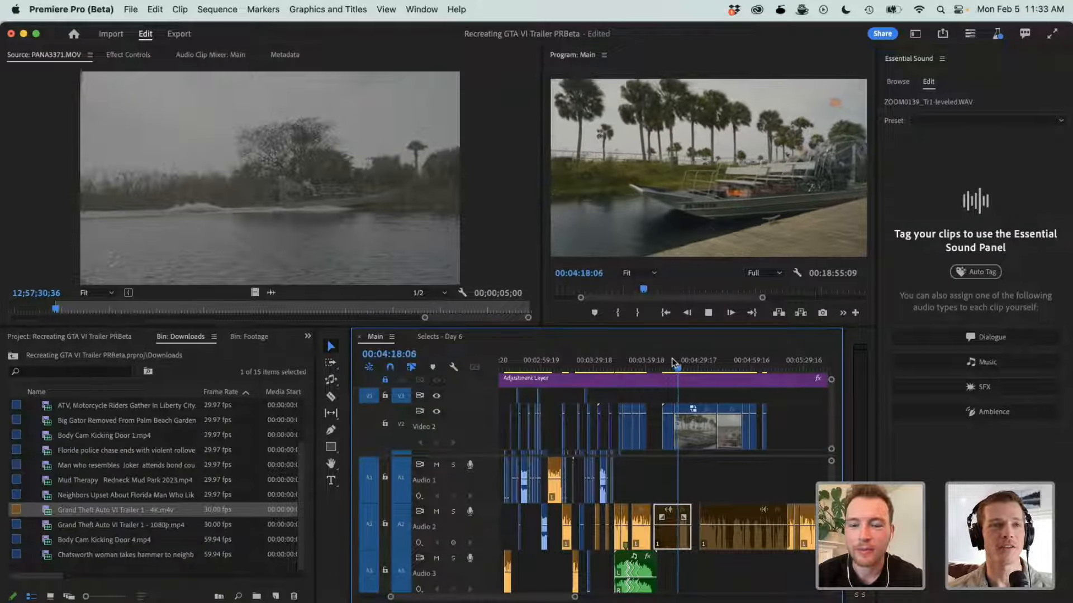
{"action": "key", "text": "minus"}
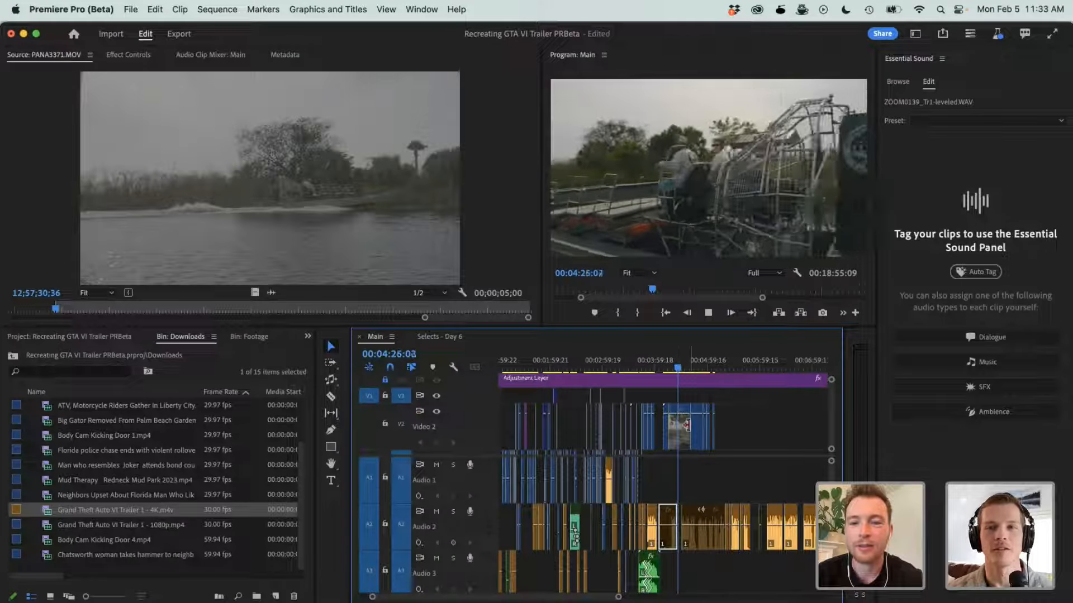
{"action": "key", "text": "equal"}
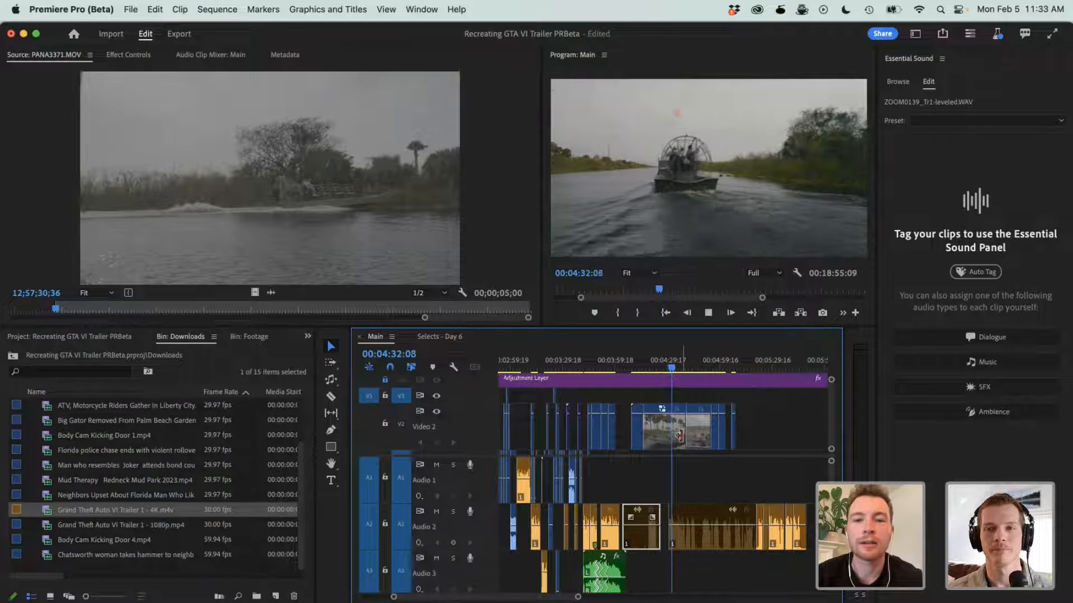
- Trim the end of the airboat clip on V2 to 00:04:33:12 and slide the passengers clip back against it
{"action": "left_click", "coordinate": [686, 439]}
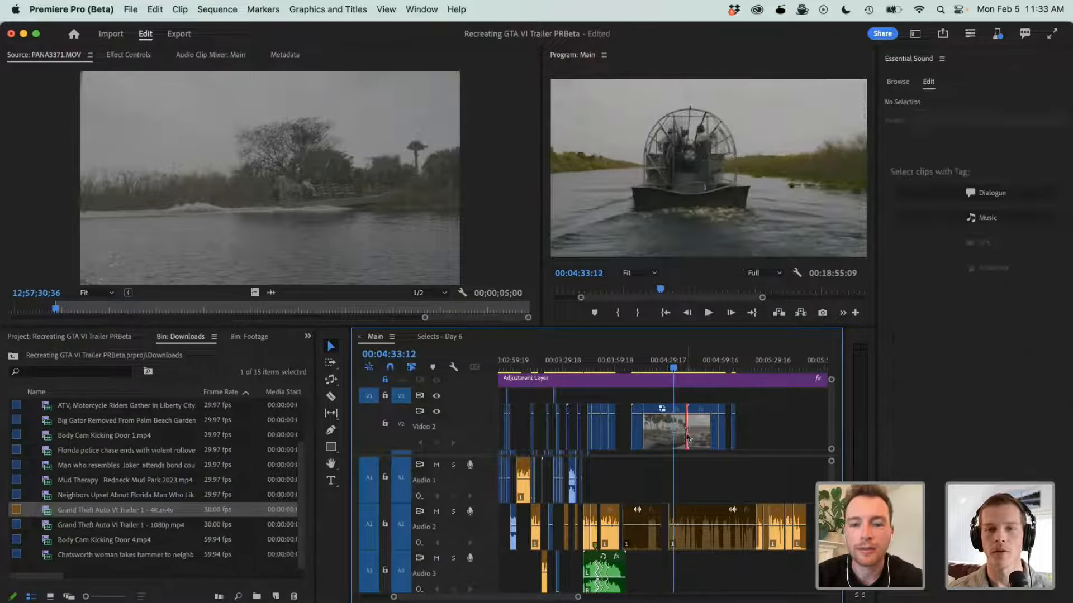
{"action": "mouse_move", "coordinate": [684, 437]}
{"action": "left_mouse_down"}
{"action": "mouse_move", "coordinate": [673, 438]}
{"action": "mouse_move", "coordinate": [687, 427]}
{"action": "left_mouse_up"}
- Play the passengers clip, cut it off at 00:04:40:19, and slide the remaining V2 clips back to close the gaps
{"action": "left_click", "coordinate": [693, 363]}
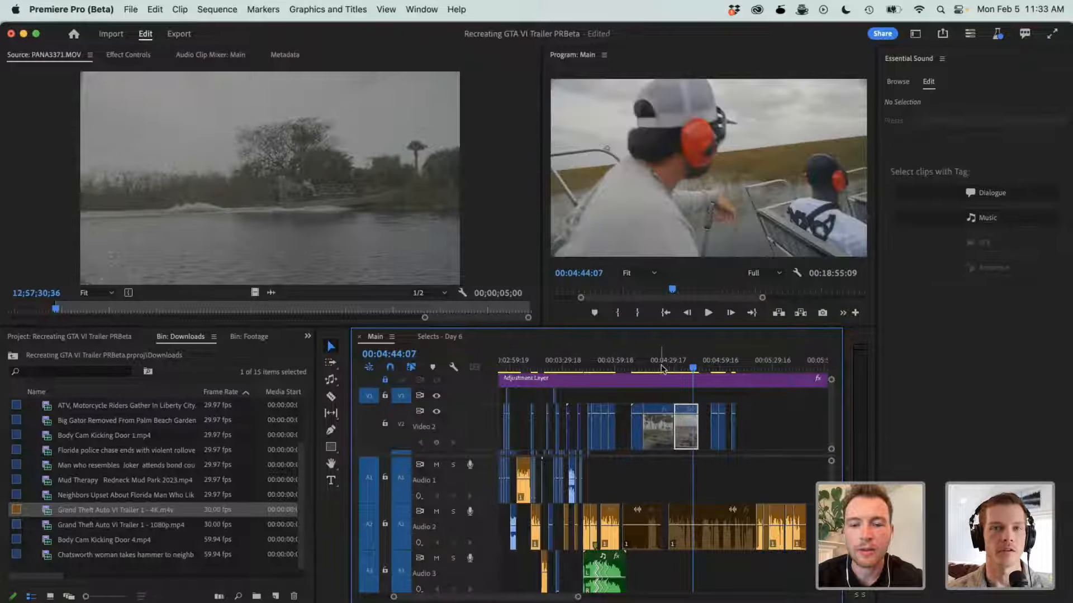
{"action": "left_click_drag", "start_coordinate": [683, 367], "coordinate": [673, 367]}
{"action": "key", "text": "space"}
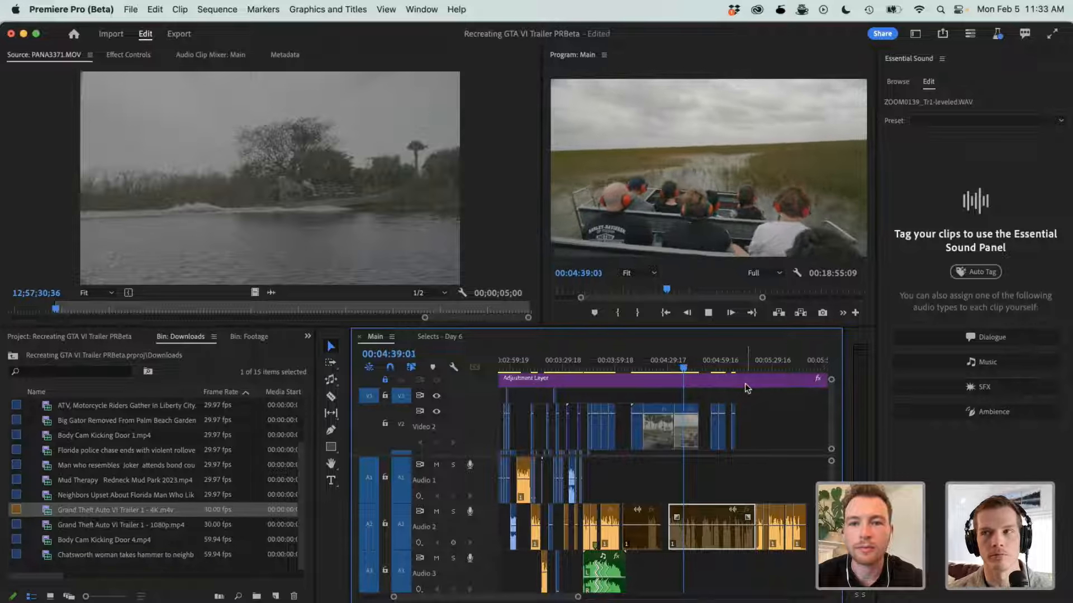
{"action": "key", "text": "space"}
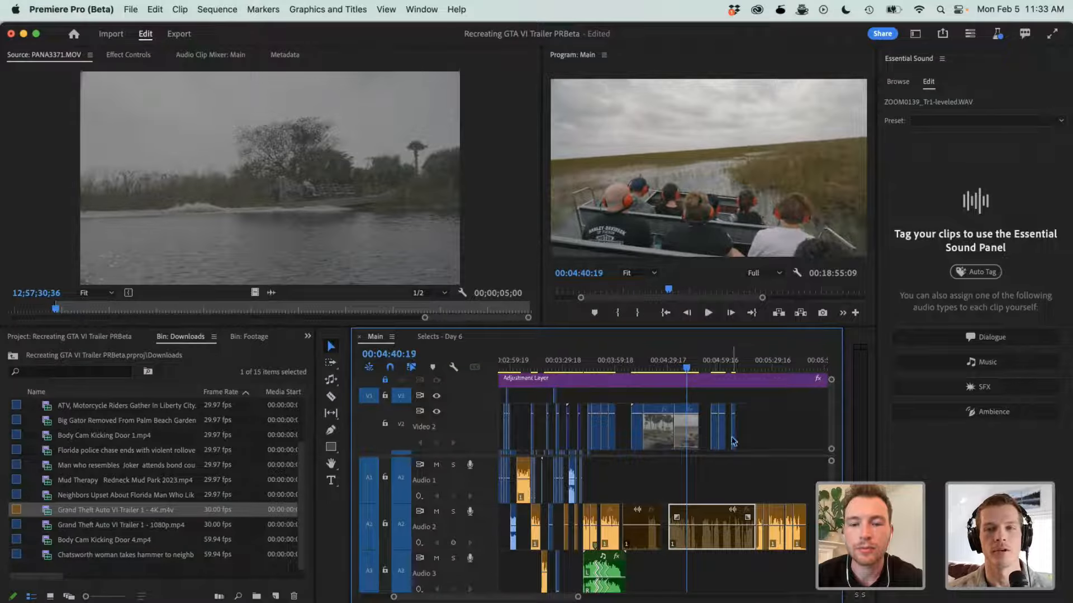
{"action": "left_click", "coordinate": [691, 440]}
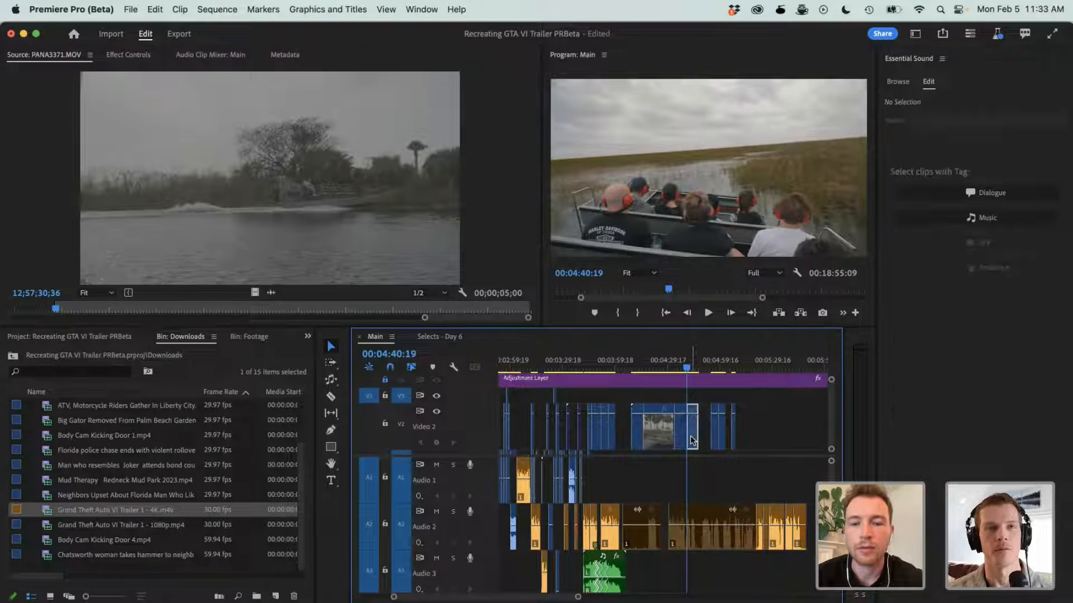
{"action": "key", "text": "Delete"}
{"action": "mouse_move", "coordinate": [702, 440]}
{"action": "left_mouse_down"}
{"action": "mouse_move", "coordinate": [744, 445]}
{"action": "mouse_move", "coordinate": [691, 449]}
{"action": "left_mouse_up"}
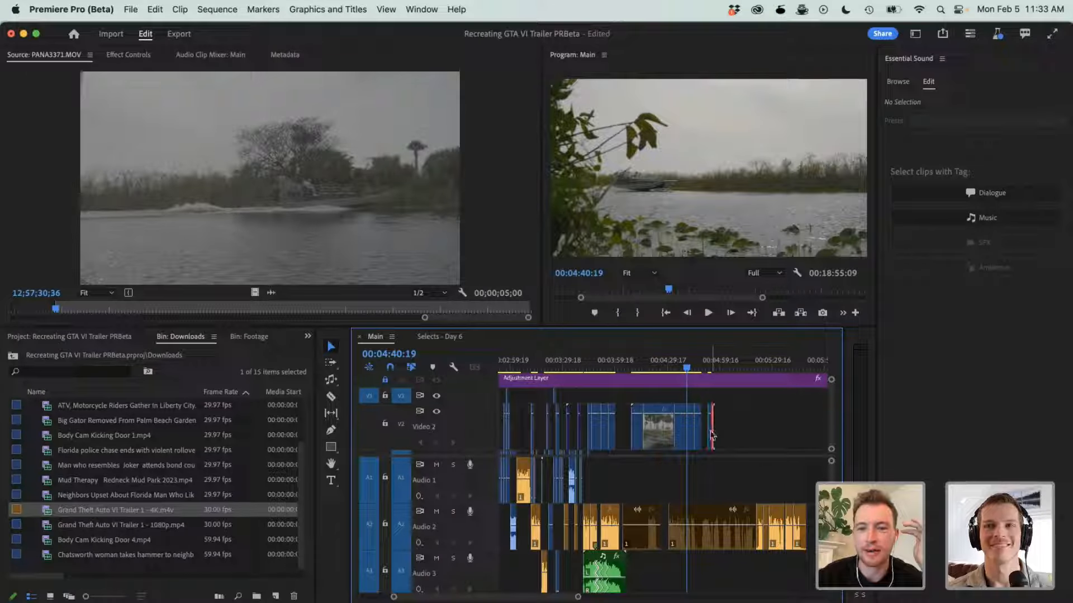
{"action": "left_click_drag", "start_coordinate": [708, 435], "coordinate": [706, 435]}
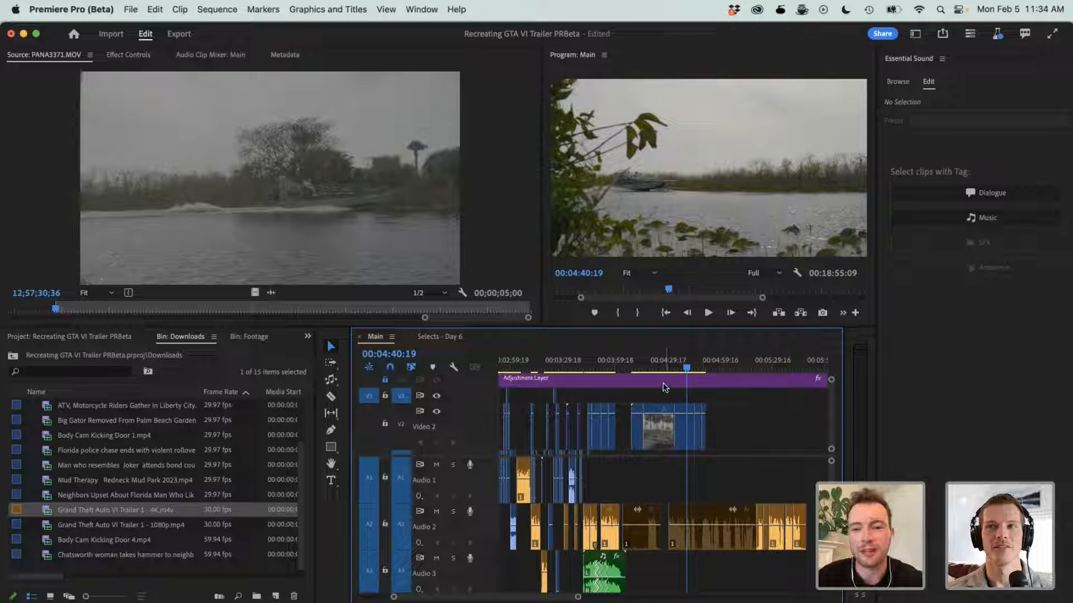
- Play the opening of the airboat section in the Main sequence from 00:04:10:04
{"action": "left_click", "coordinate": [634, 371]}
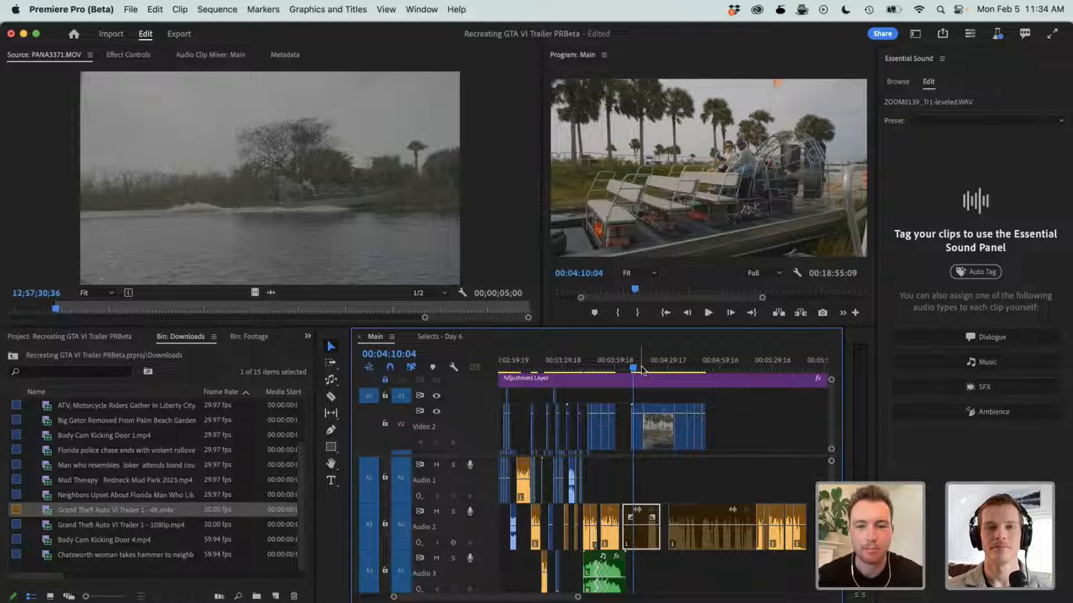
{"action": "key", "text": "equal"}
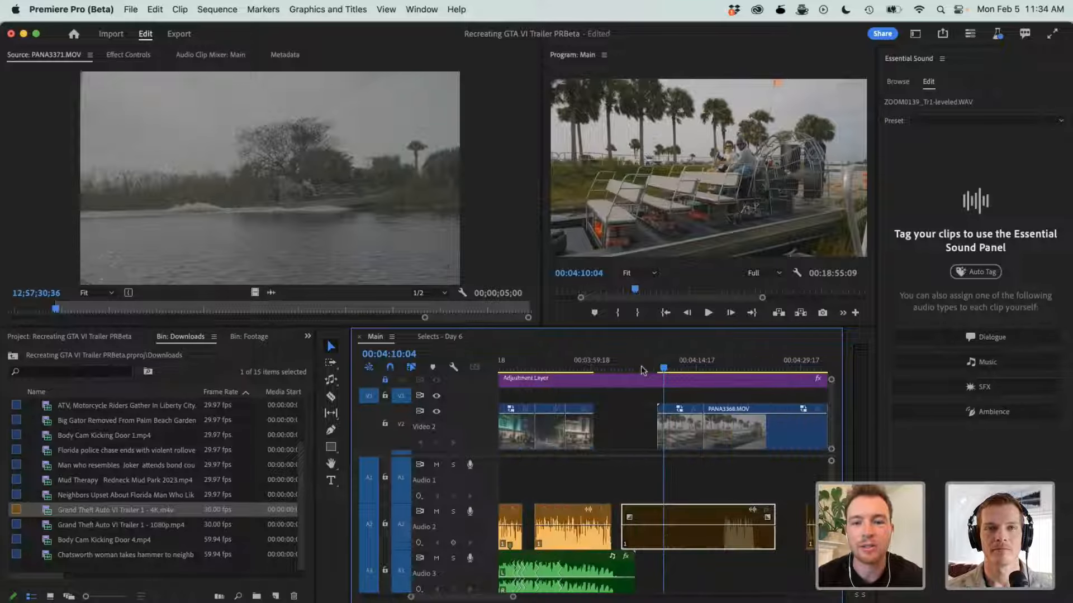
{"action": "key", "text": "space"}
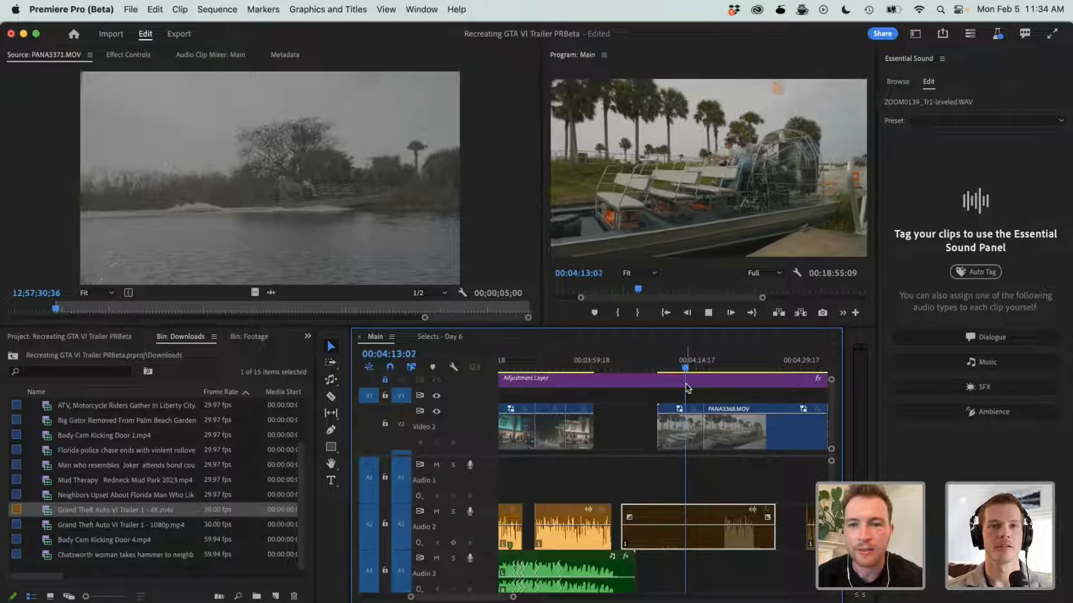
{"action": "key", "text": "space"}
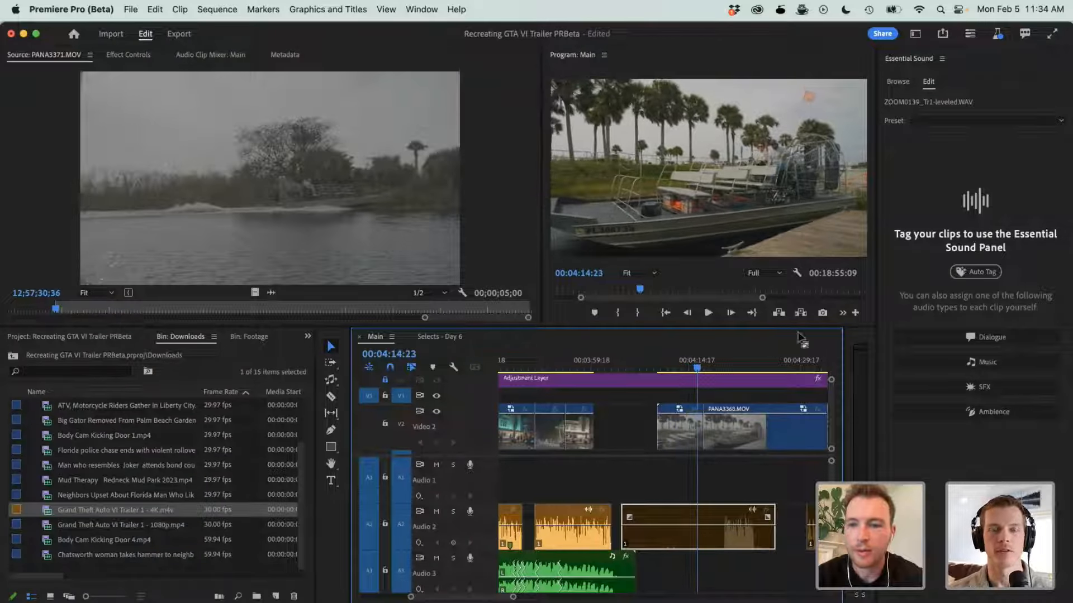
- Browse the Adobe Stock music tracks and preview Inspiring Motivational and Driving Indie Rock against the airboat footage
{"action": "left_click", "coordinate": [898, 82]}
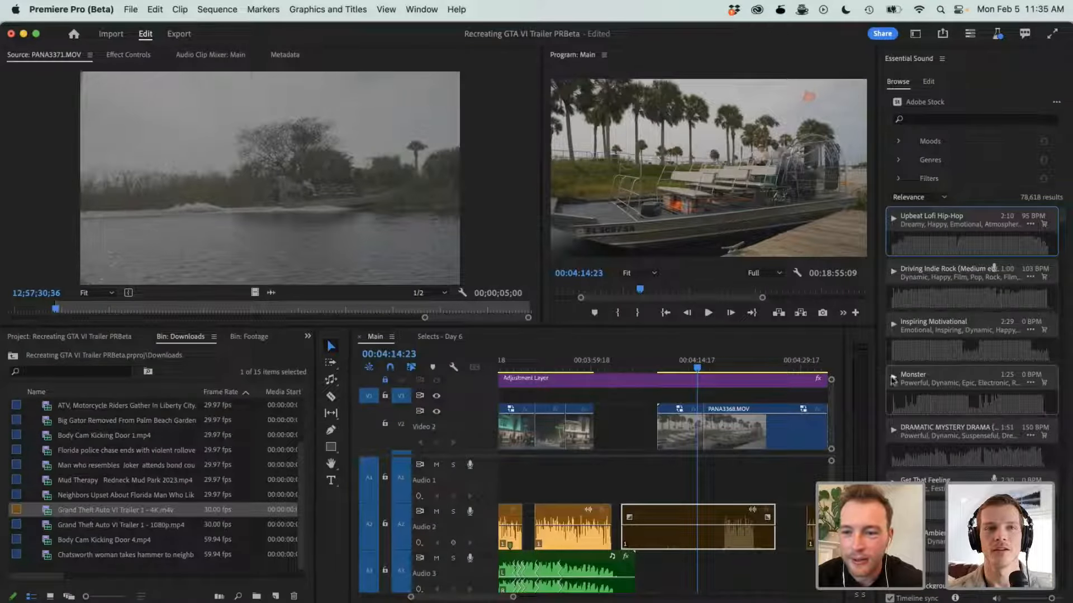
{"action": "scroll", "coordinate": [905, 402], "scroll_direction": "down", "scroll_amount": 8}
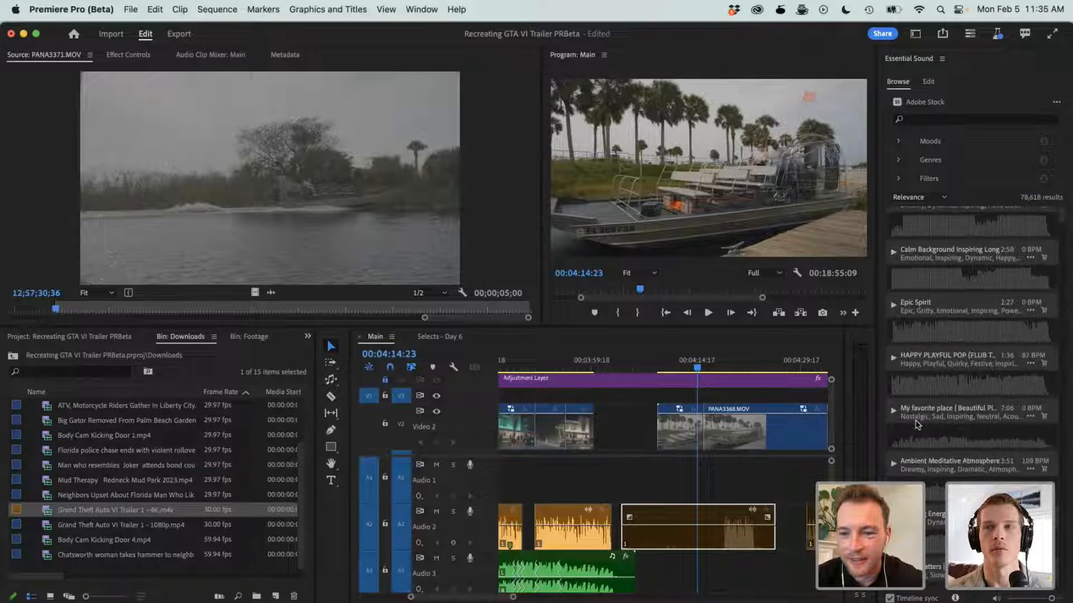
{"action": "scroll", "coordinate": [916, 401], "scroll_direction": "up", "scroll_amount": 8}
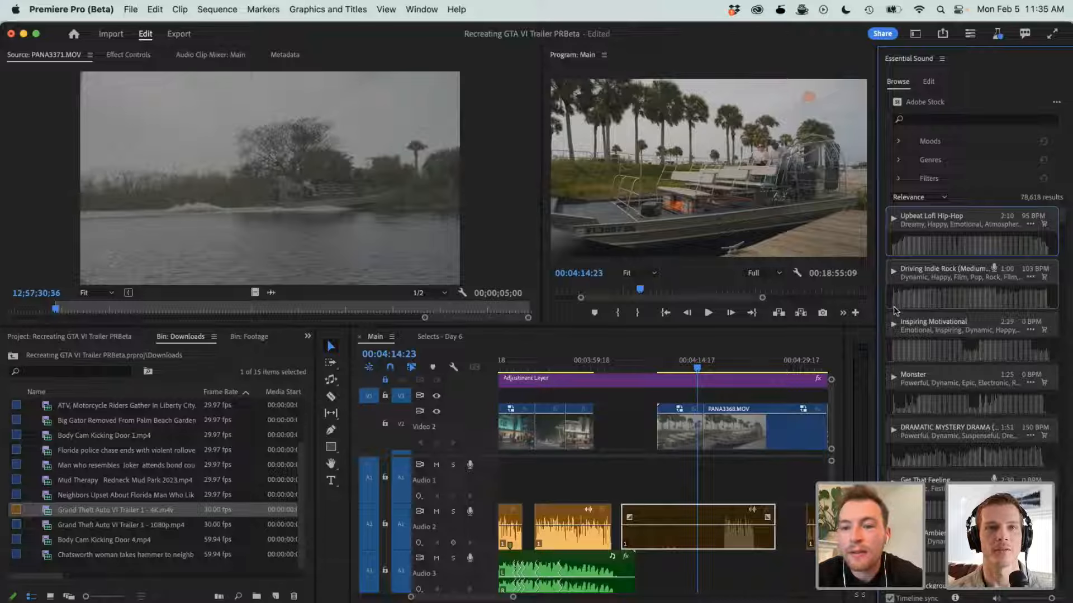
{"action": "left_click", "coordinate": [892, 327]}
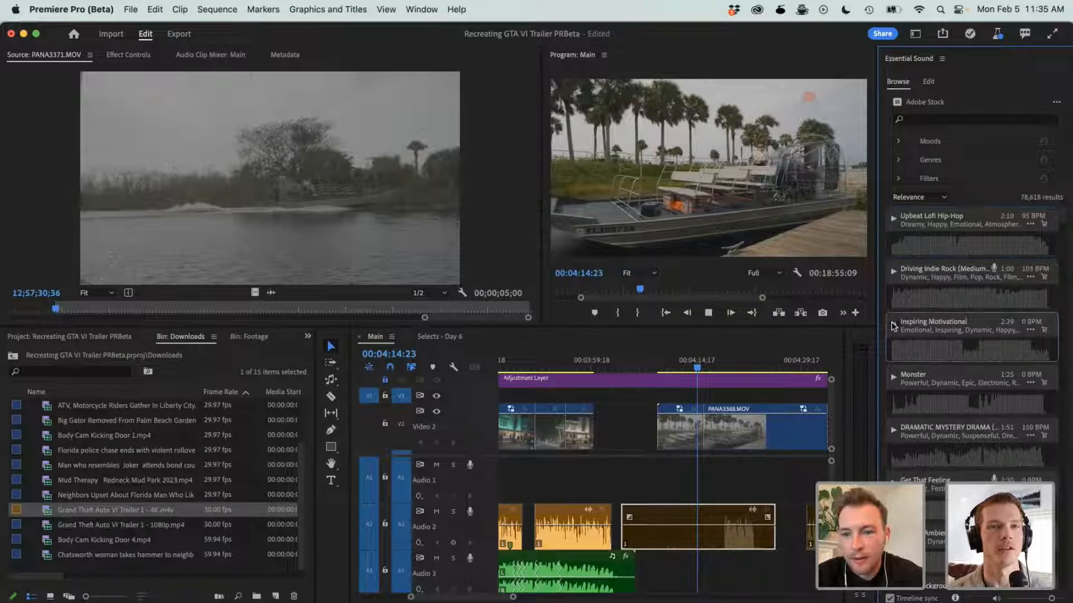
{"action": "left_click", "coordinate": [894, 273]}
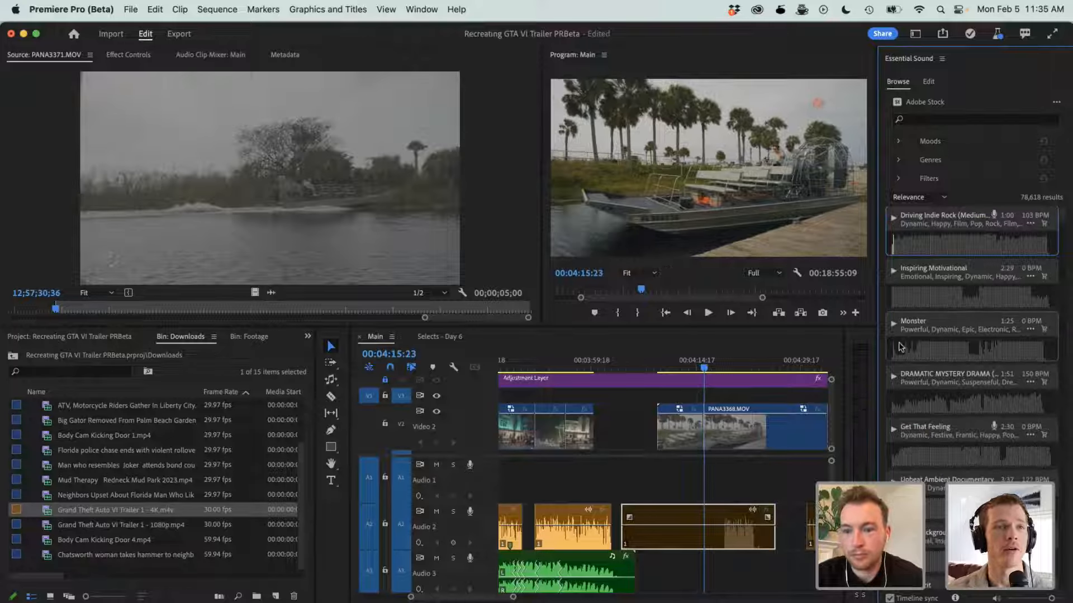
- Preview the stock tracks Get That Feeling and Epic Spirit in sync with the airboat clip
{"action": "scroll", "coordinate": [894, 323], "scroll_direction": "down", "scroll_amount": 5}
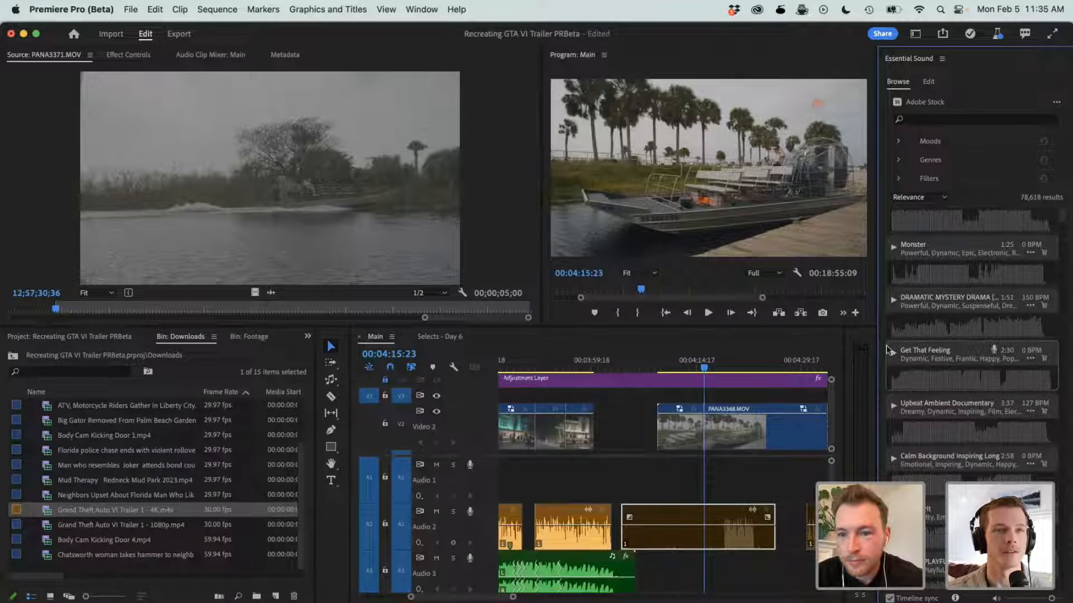
{"action": "left_click", "coordinate": [893, 355]}
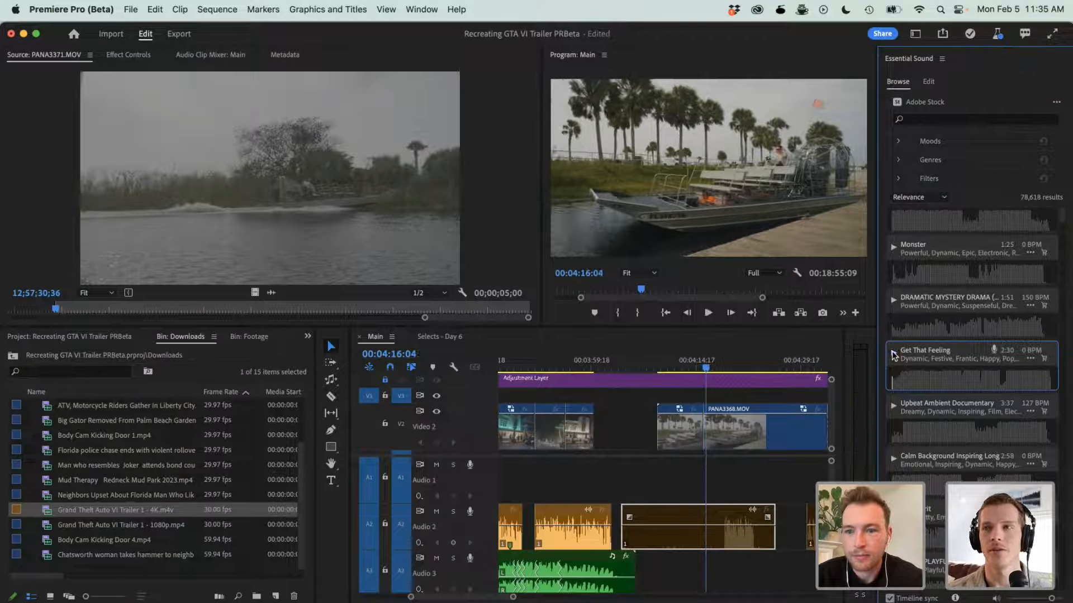
{"action": "scroll", "coordinate": [895, 410], "scroll_direction": "down", "scroll_amount": 5}
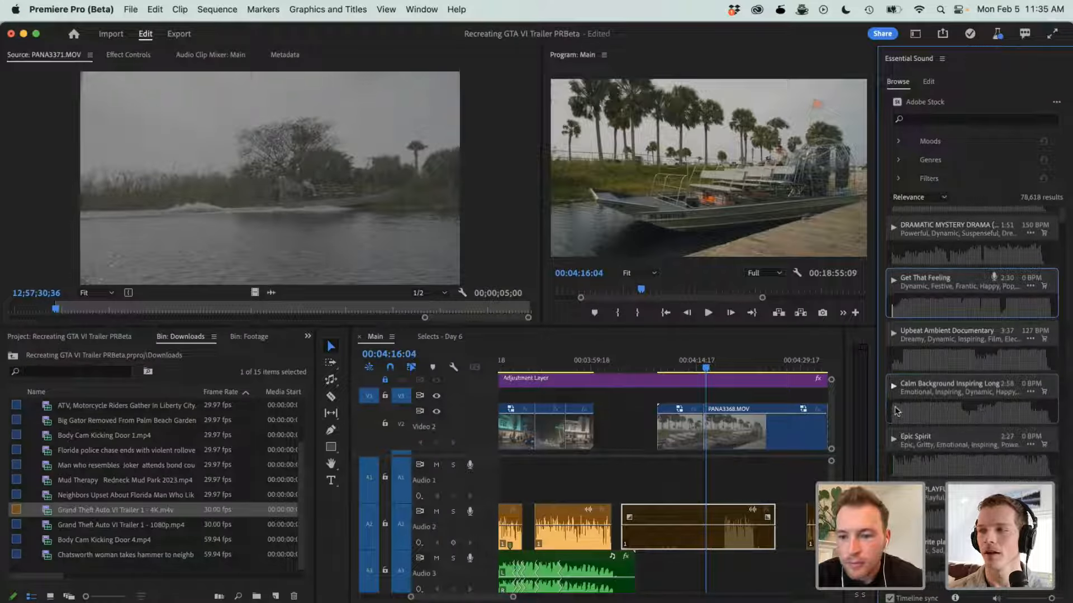
{"action": "left_click", "coordinate": [893, 372]}
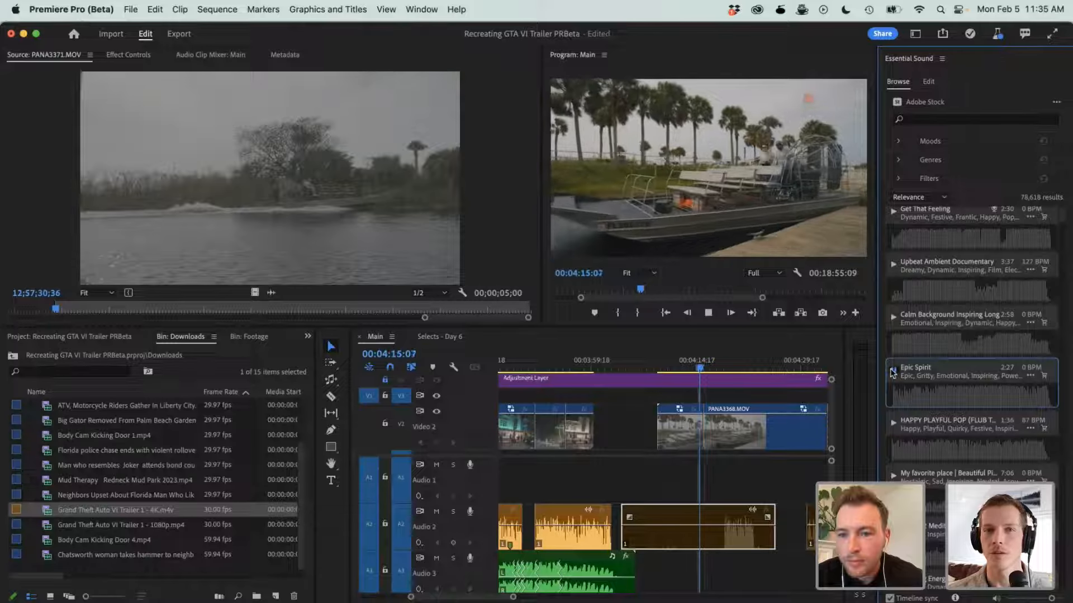
{"action": "left_click", "coordinate": [892, 373]}
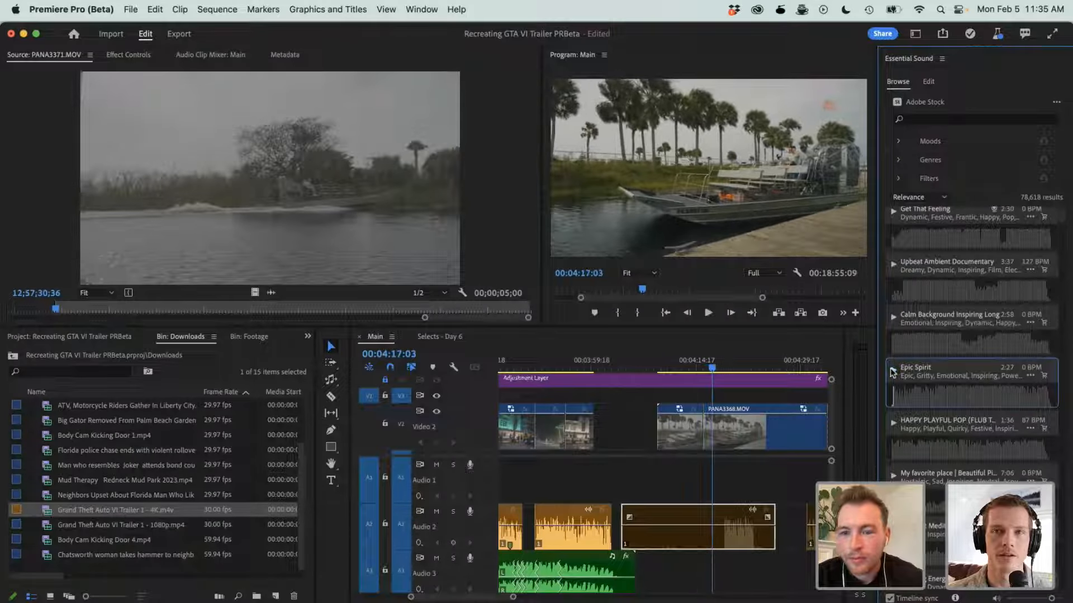
- Preview the stock tracks Ambient Meditative Atmosphere and Epic Hip Hop in sync with the airboat clip
{"action": "scroll", "coordinate": [918, 405], "scroll_direction": "down", "scroll_amount": 3}
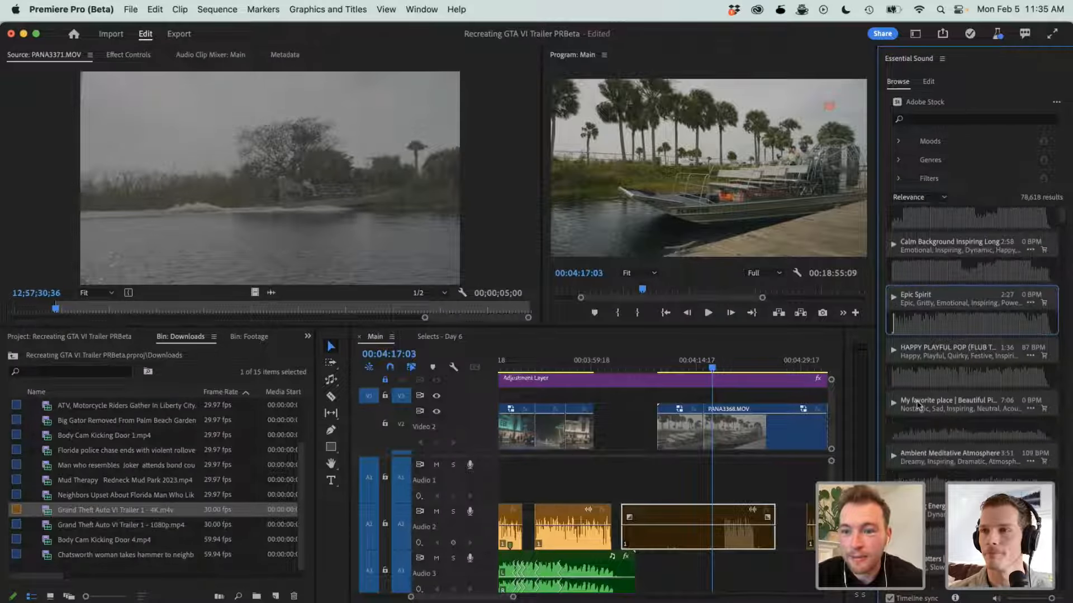
{"action": "scroll", "coordinate": [901, 398], "scroll_direction": "down", "scroll_amount": 2}
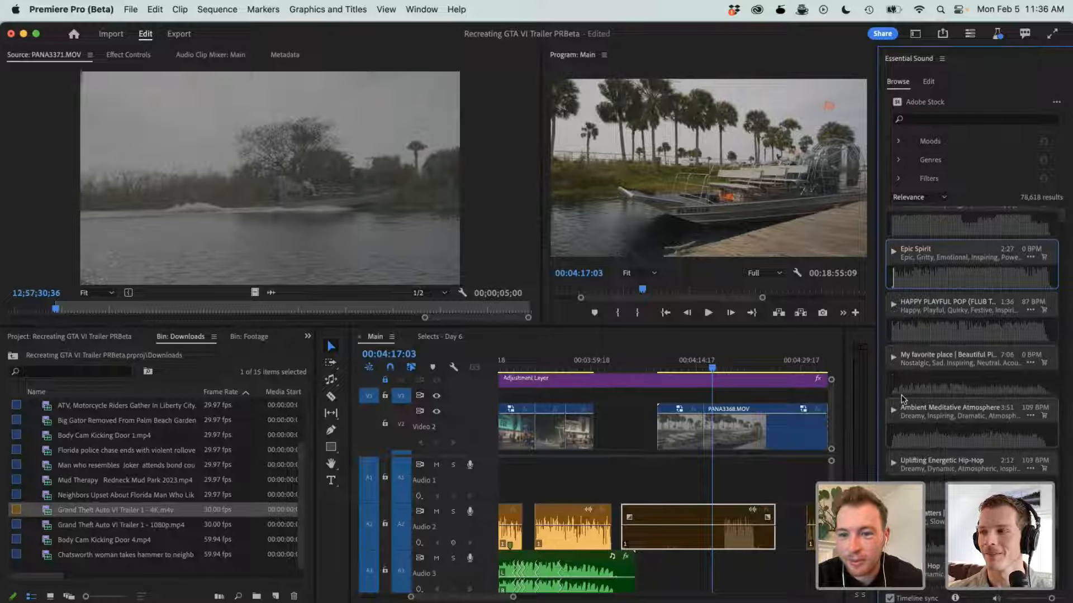
{"action": "left_click", "coordinate": [892, 412]}
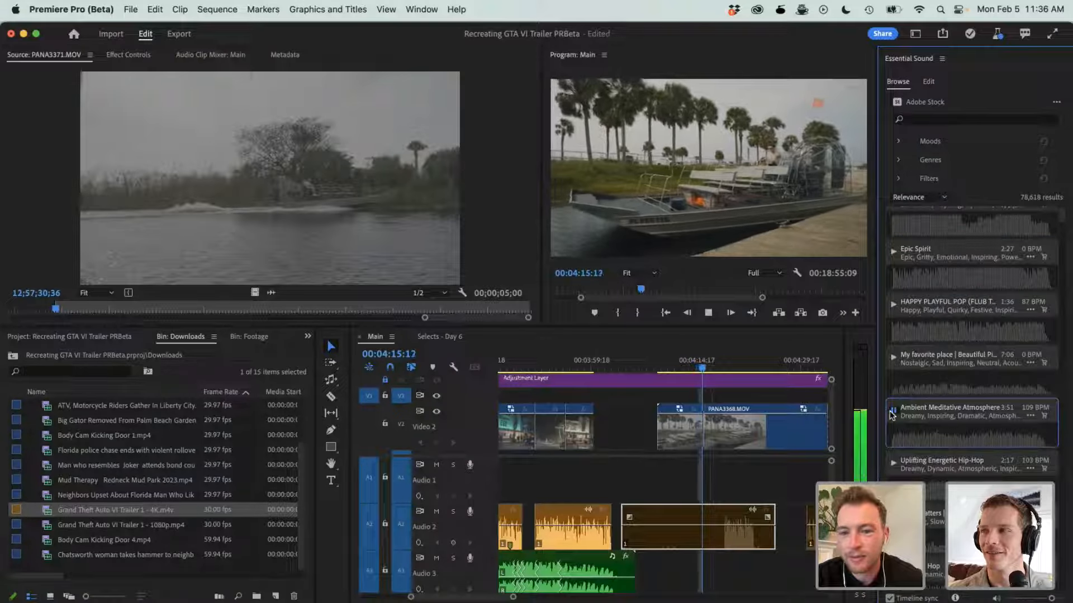
{"action": "left_click", "coordinate": [892, 412]}
{"action": "scroll", "coordinate": [894, 402], "scroll_direction": "down", "scroll_amount": 5}
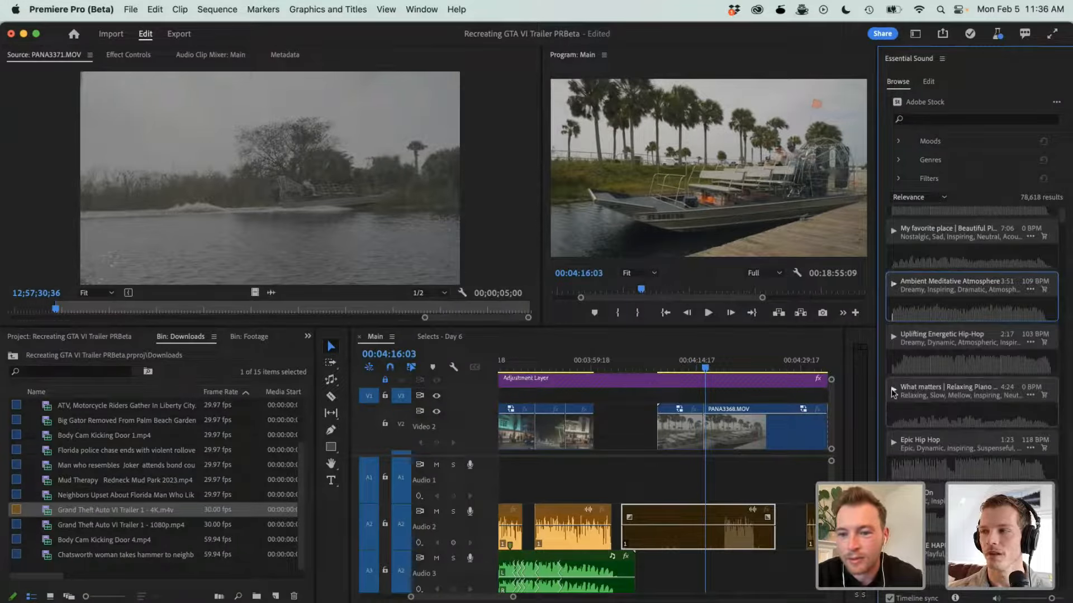
{"action": "scroll", "coordinate": [892, 393], "scroll_direction": "down", "scroll_amount": 3}
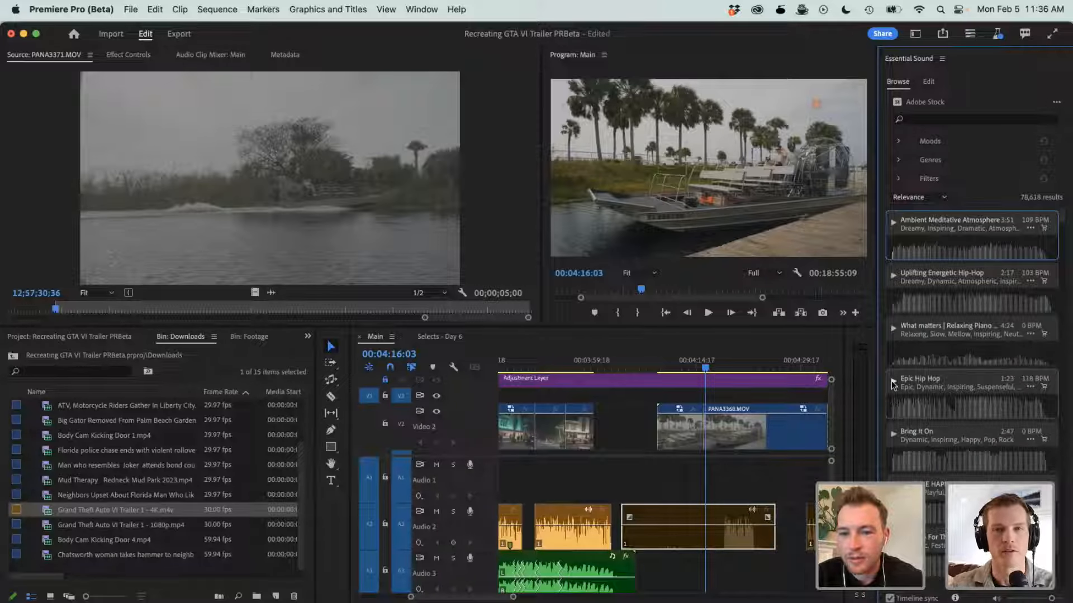
{"action": "left_click", "coordinate": [890, 381]}
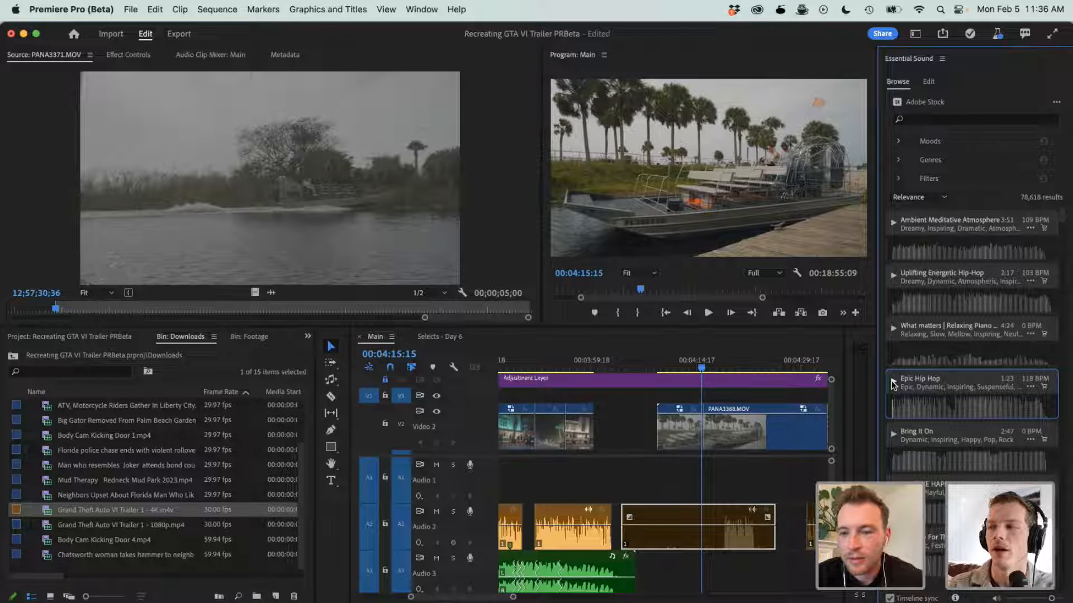
- Move the playhead back to 00:04:09:23 and preview the POSITIVE HAPPY POP stock track over the airboat clip
{"action": "scroll", "coordinate": [890, 381], "scroll_direction": "down", "scroll_amount": 2}
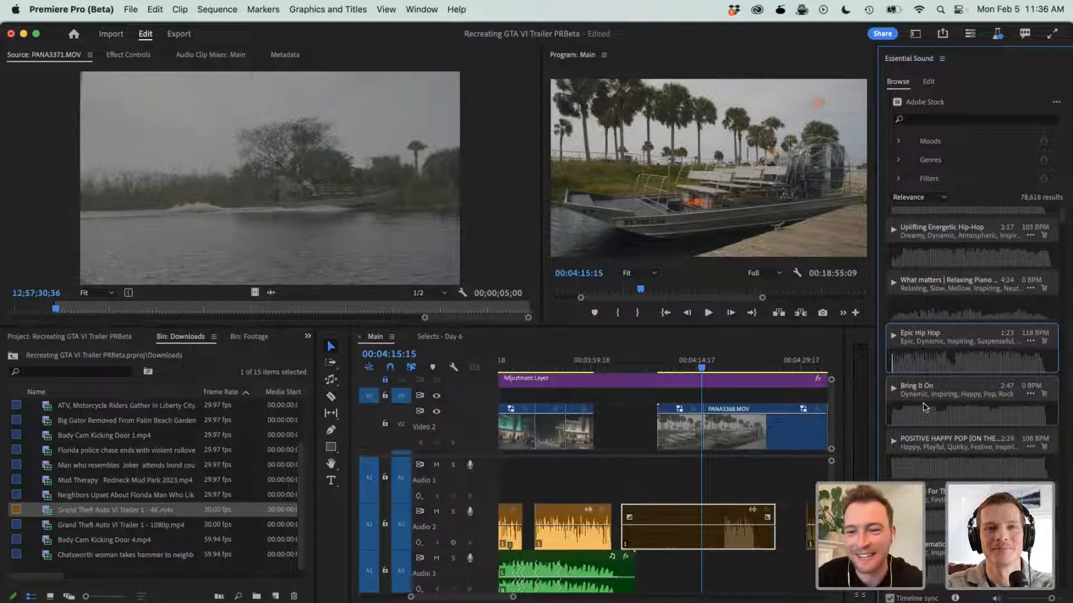
{"action": "left_click", "coordinate": [670, 362]}
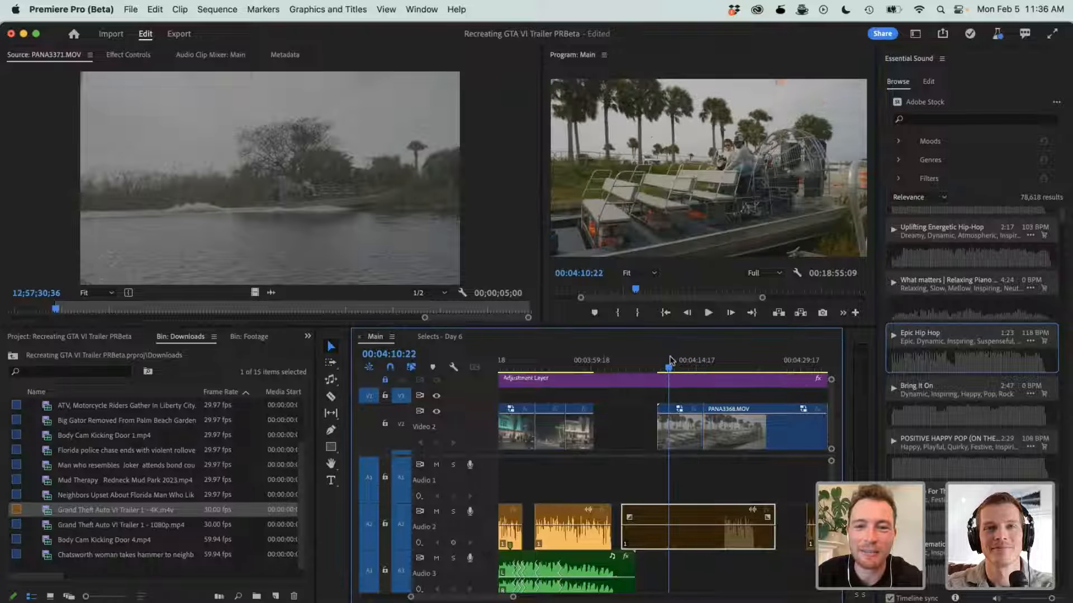
{"action": "left_click_drag", "start_coordinate": [670, 362], "coordinate": [662, 362]}
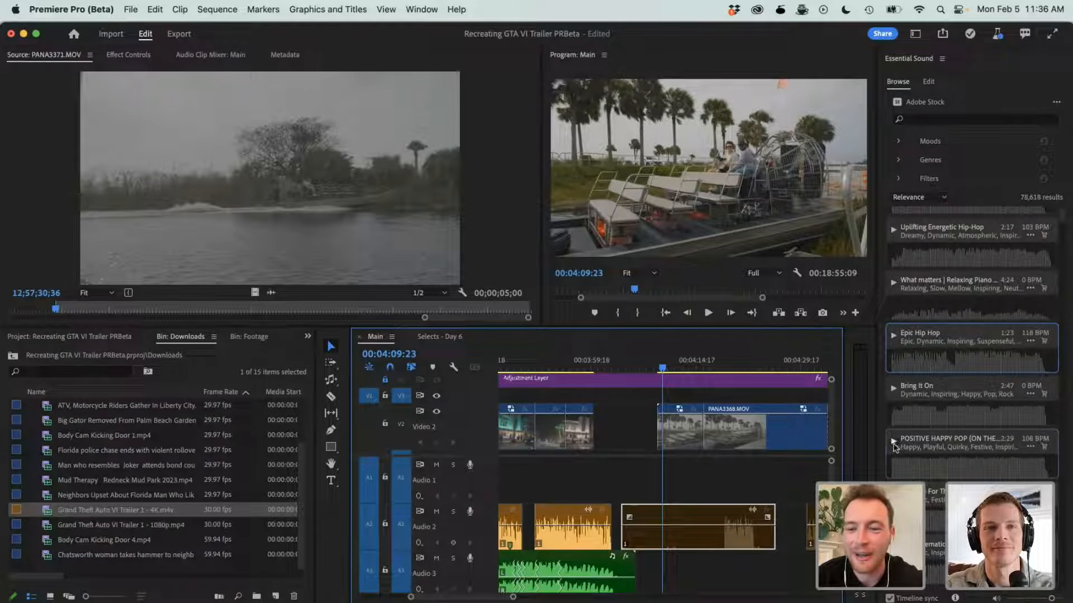
{"action": "left_click", "coordinate": [894, 444]}
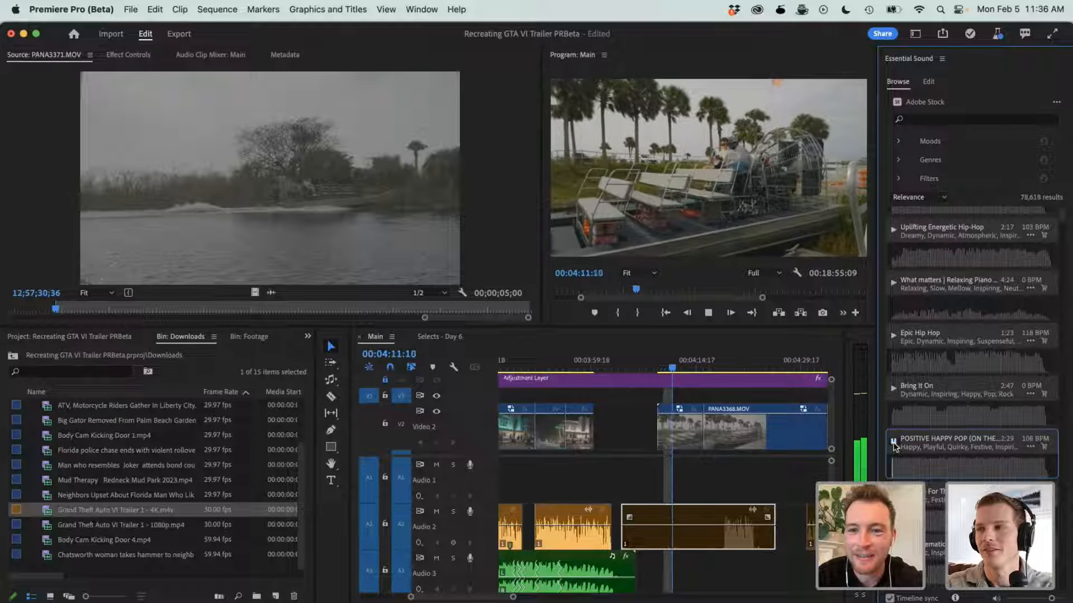
{"action": "left_click", "coordinate": [894, 446]}
- Look through more Adobe Stock music tracks and filter the list by the Happy mood
{"action": "scroll", "coordinate": [895, 445], "scroll_direction": "down", "scroll_amount": 5}
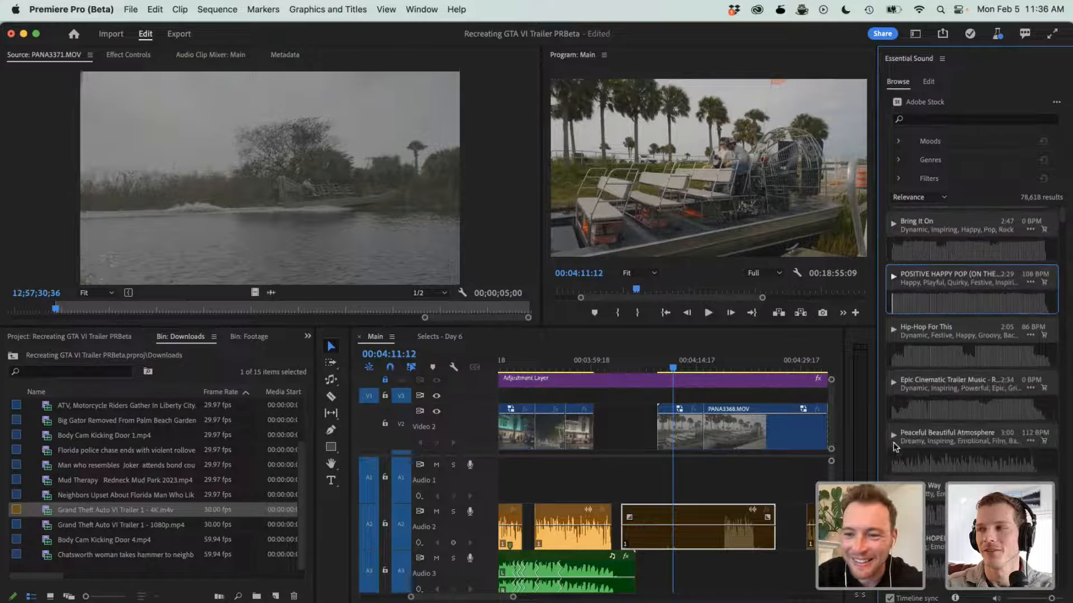
{"action": "scroll", "coordinate": [892, 391], "scroll_direction": "down", "scroll_amount": 1}
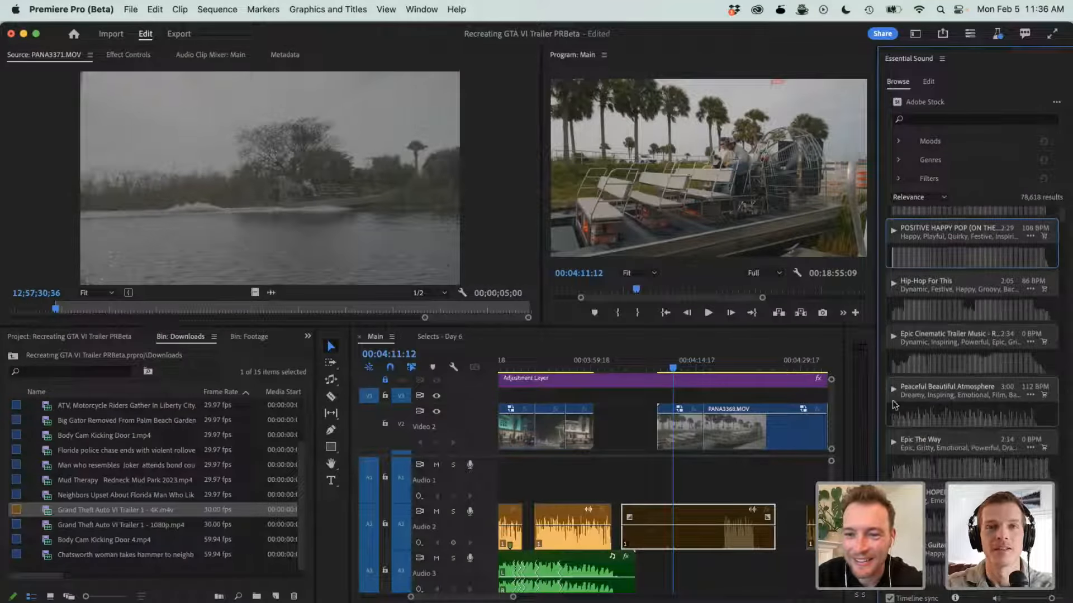
{"action": "scroll", "coordinate": [894, 408], "scroll_direction": "down", "scroll_amount": 2}
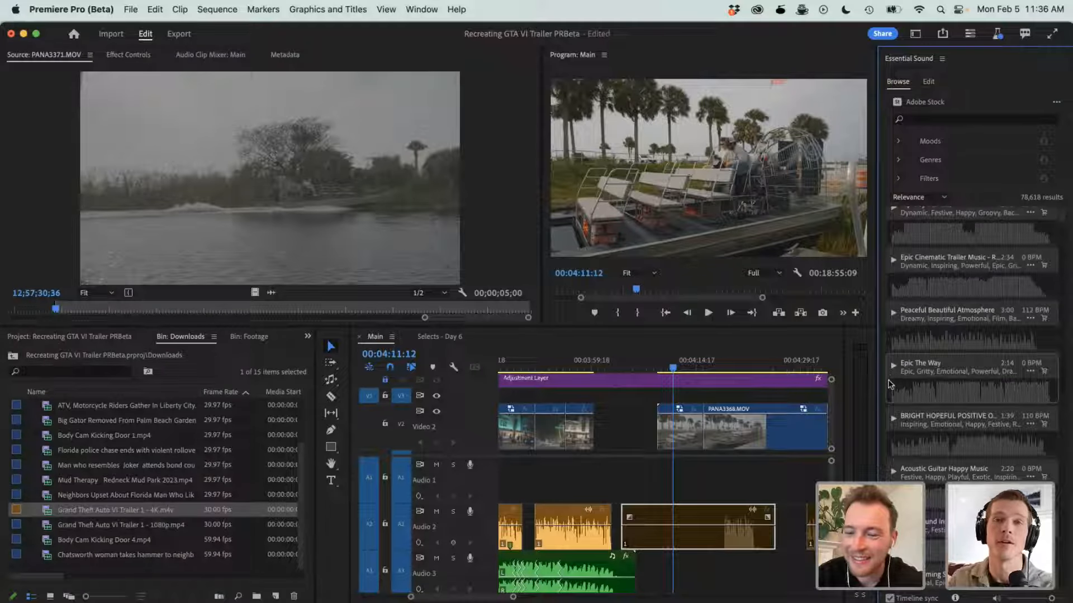
{"action": "scroll", "coordinate": [891, 414], "scroll_direction": "down", "scroll_amount": 1}
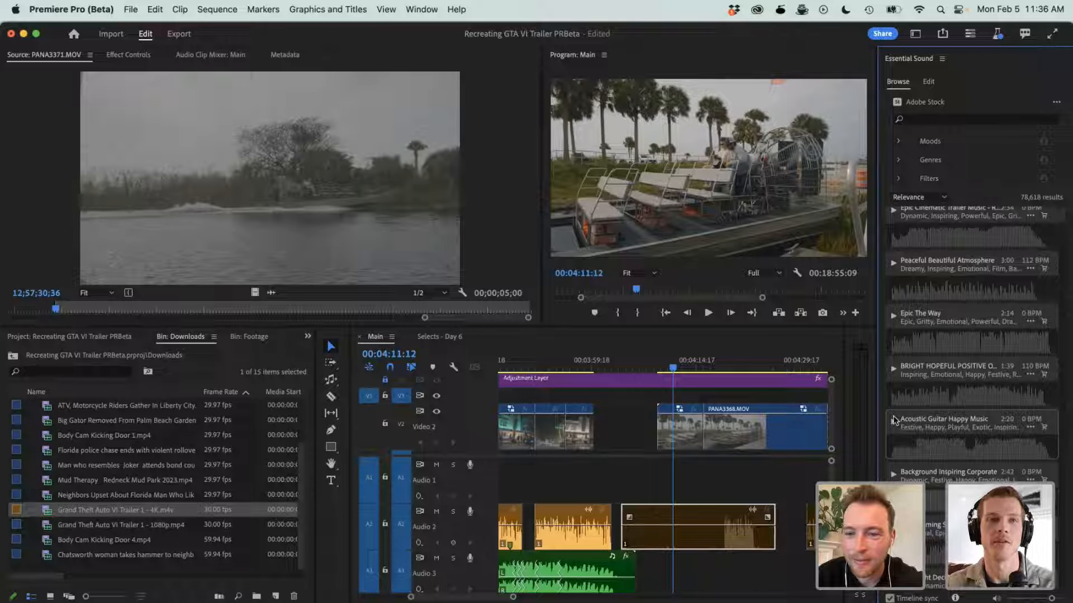
{"action": "scroll", "coordinate": [893, 436], "scroll_direction": "down", "scroll_amount": 2}
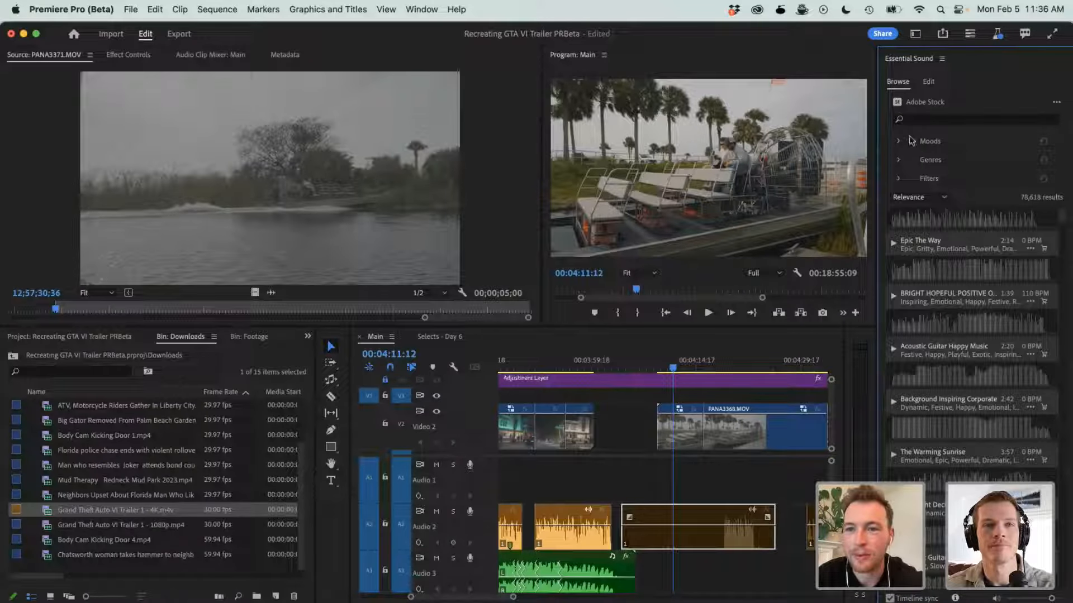
{"action": "left_click", "coordinate": [905, 141]}
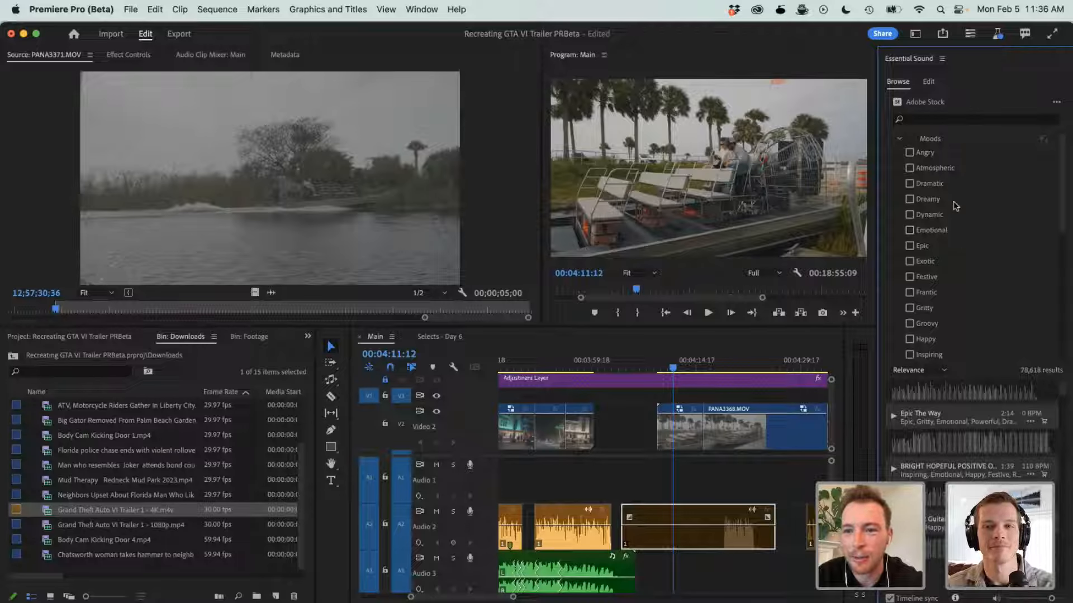
{"action": "scroll", "coordinate": [956, 206], "scroll_direction": "down", "scroll_amount": 1}
{"action": "scroll", "coordinate": [956, 206], "scroll_direction": "up", "scroll_amount": 1}
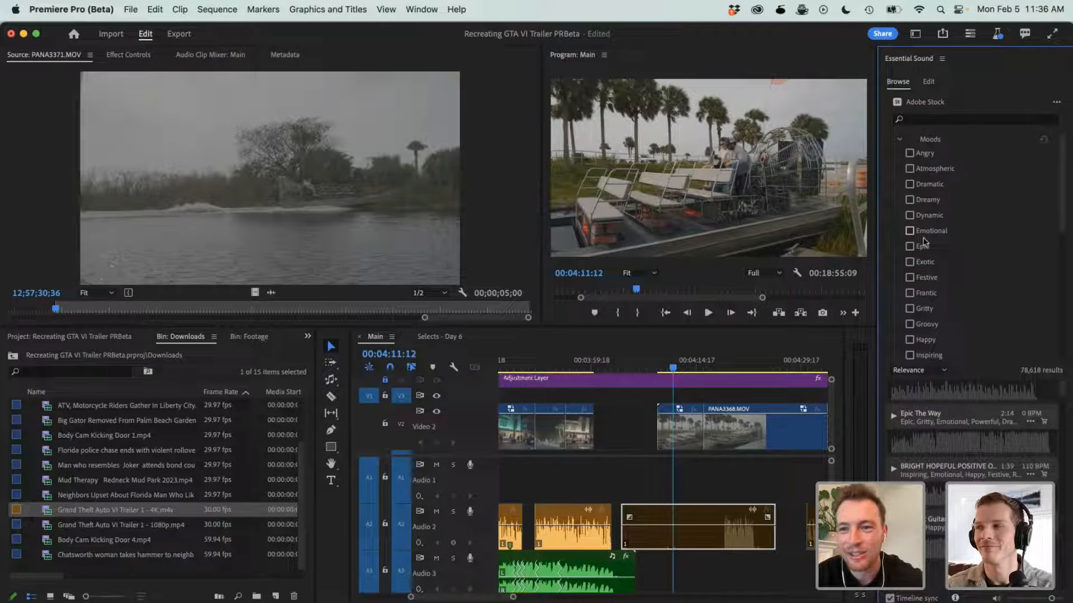
{"action": "scroll", "coordinate": [925, 222], "scroll_direction": "down", "scroll_amount": 5}
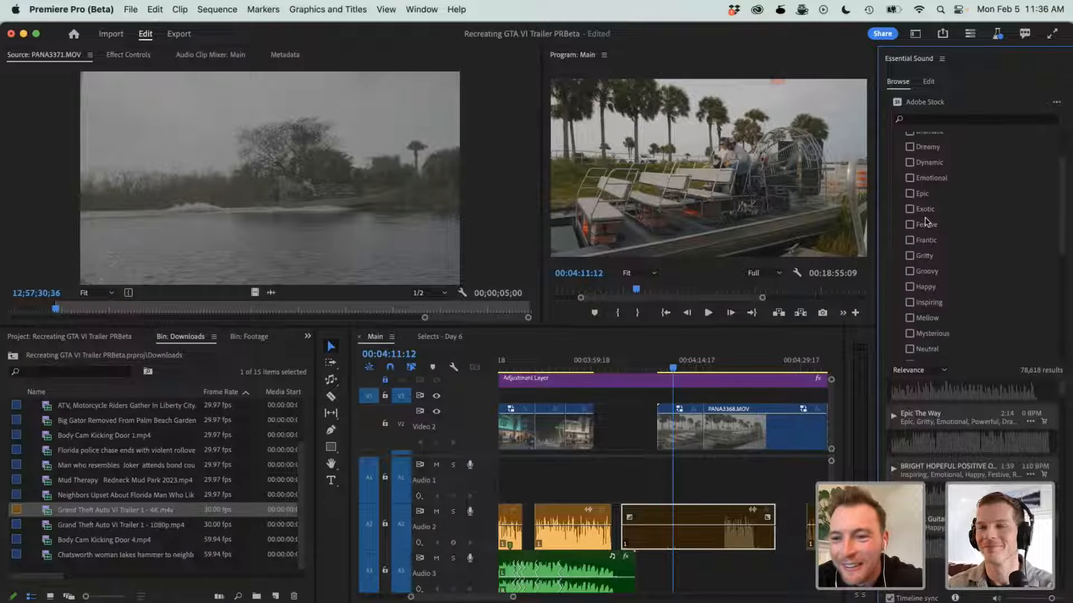
{"action": "left_click", "coordinate": [910, 286]}
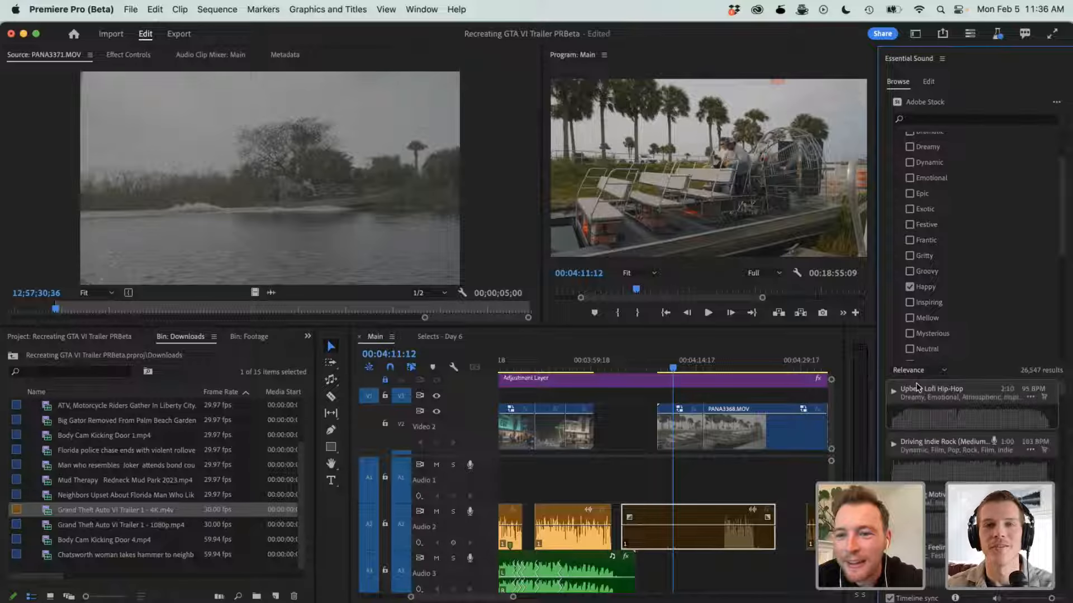
- Browse the Happy music tracks and preview Upbeat Lofi Hip-Hop in sync with the airboat footage
{"action": "scroll", "coordinate": [956, 363], "scroll_direction": "down", "scroll_amount": 2}
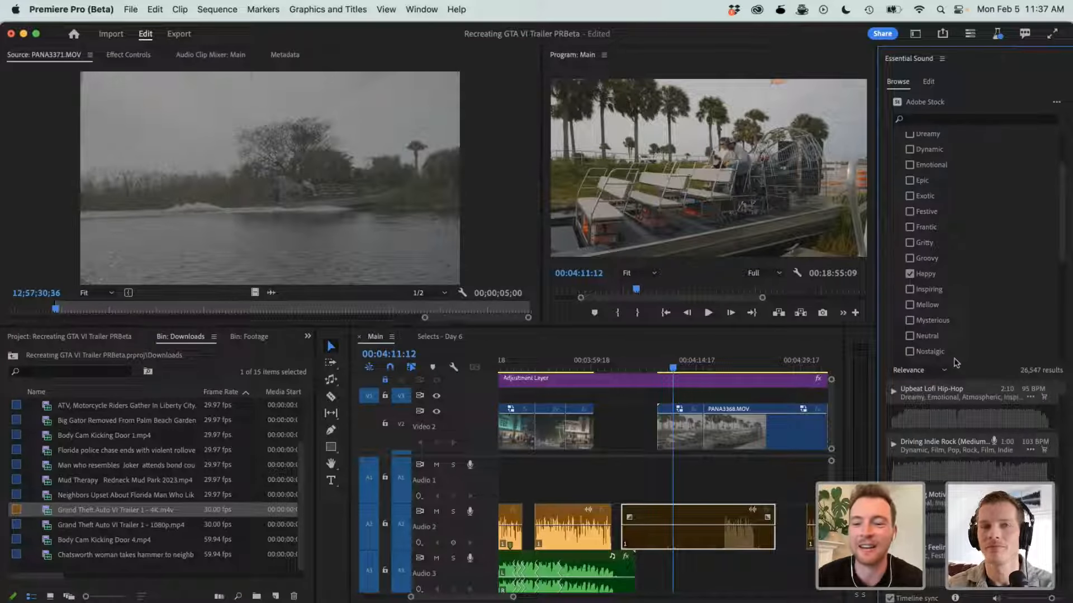
{"action": "scroll", "coordinate": [954, 425], "scroll_direction": "down", "scroll_amount": 3}
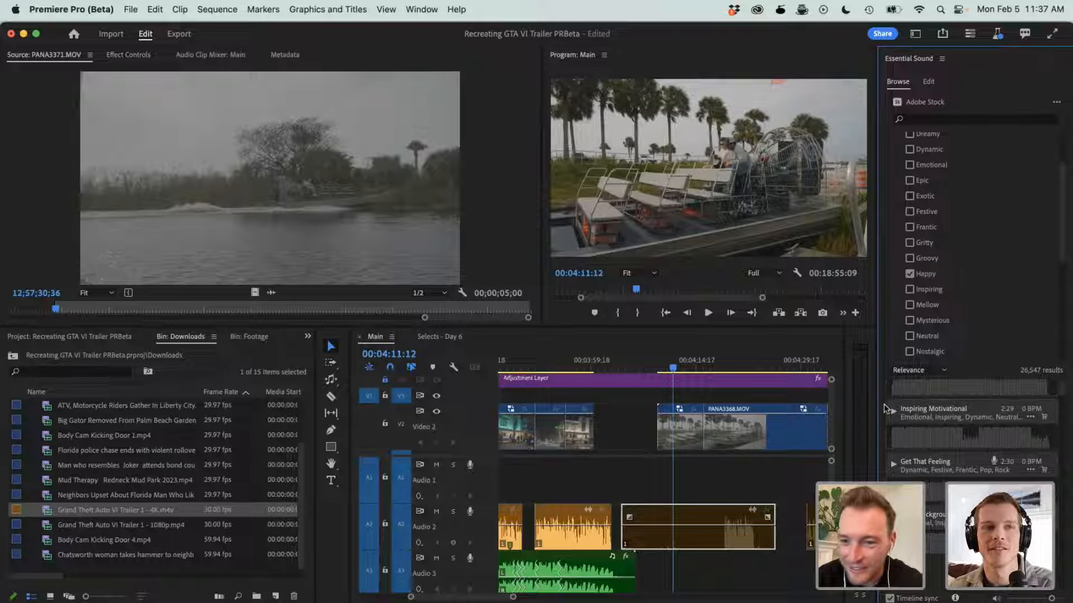
{"action": "scroll", "coordinate": [892, 439], "scroll_direction": "up", "scroll_amount": 1}
{"action": "scroll", "coordinate": [892, 439], "scroll_direction": "down", "scroll_amount": 3}
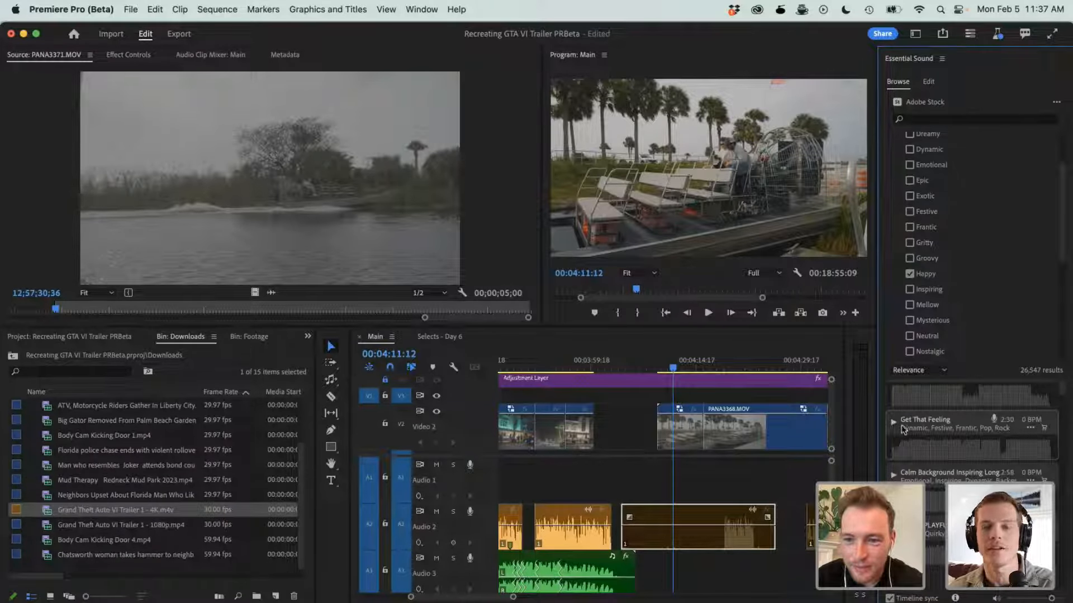
{"action": "scroll", "coordinate": [893, 422], "scroll_direction": "up", "scroll_amount": 5}
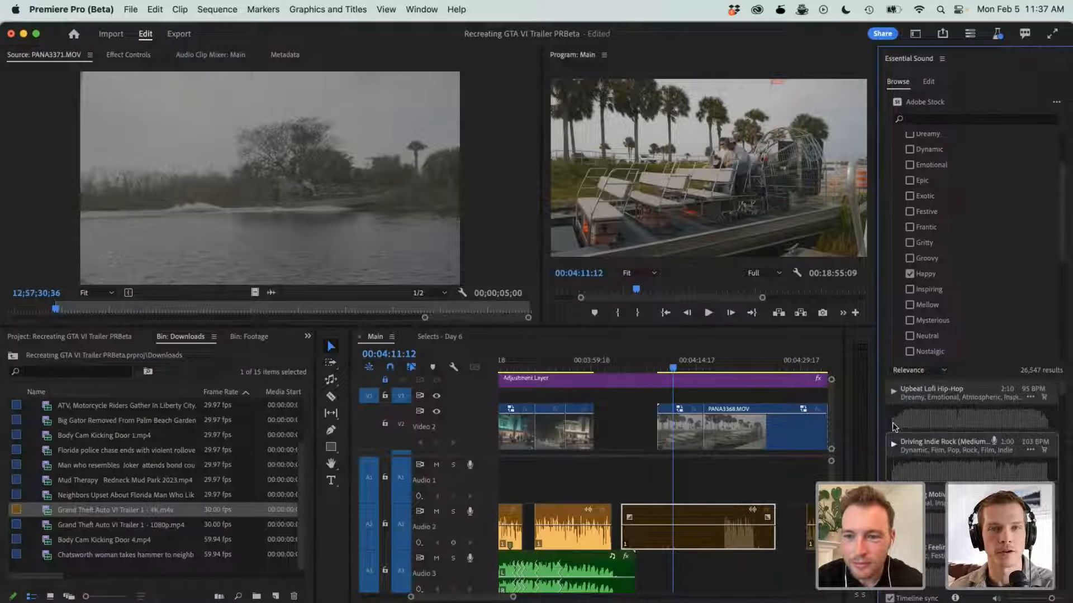
{"action": "left_click", "coordinate": [893, 394]}
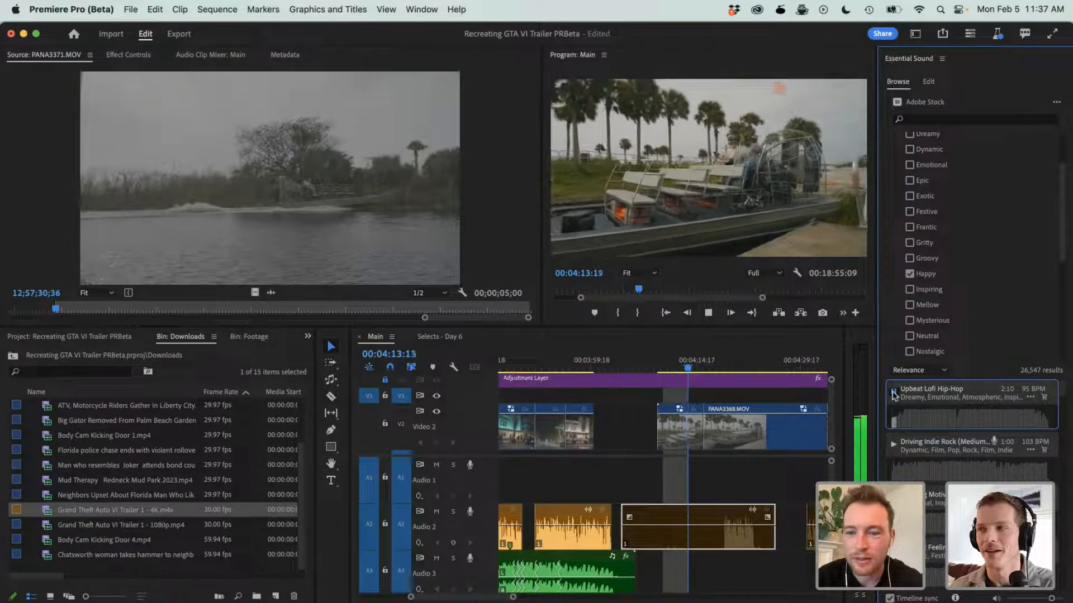
{"action": "left_click", "coordinate": [894, 394]}
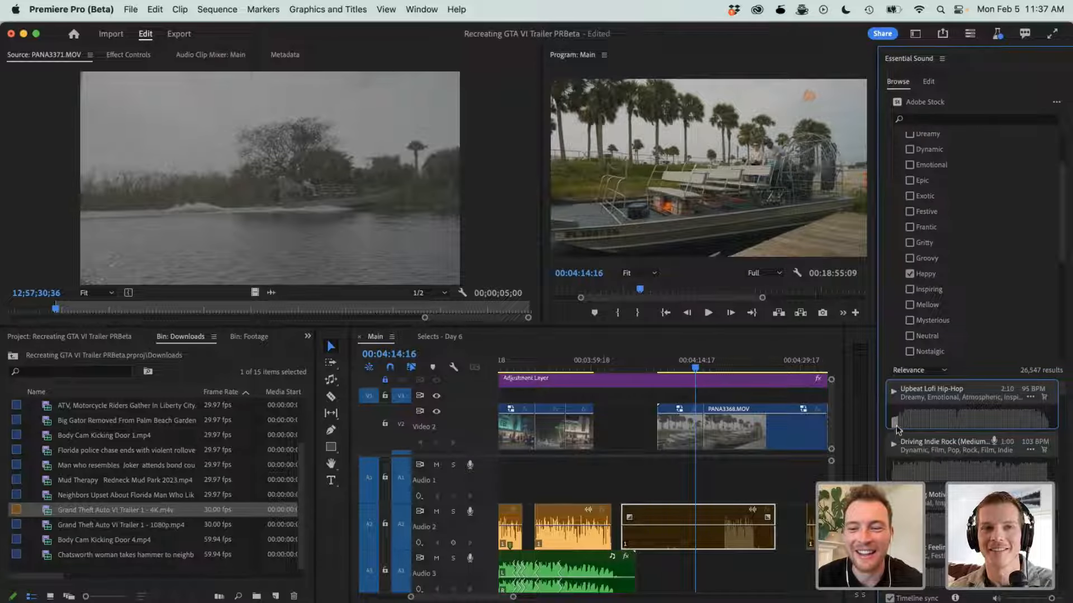
- Place Upbeat Lofi Hip-Hop on Audio 3 at the start of the airboat clips and play from 00:04:08:03
{"action": "left_click_drag", "start_coordinate": [940, 400], "coordinate": [657, 574]}
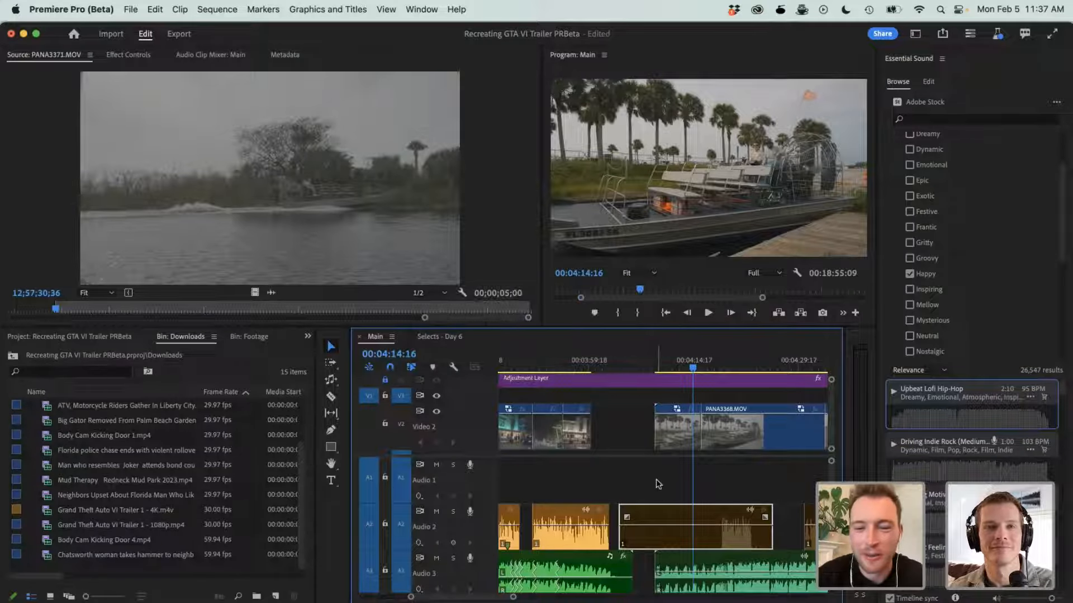
{"action": "key", "text": "minus"}
{"action": "left_click", "coordinate": [657, 370]}
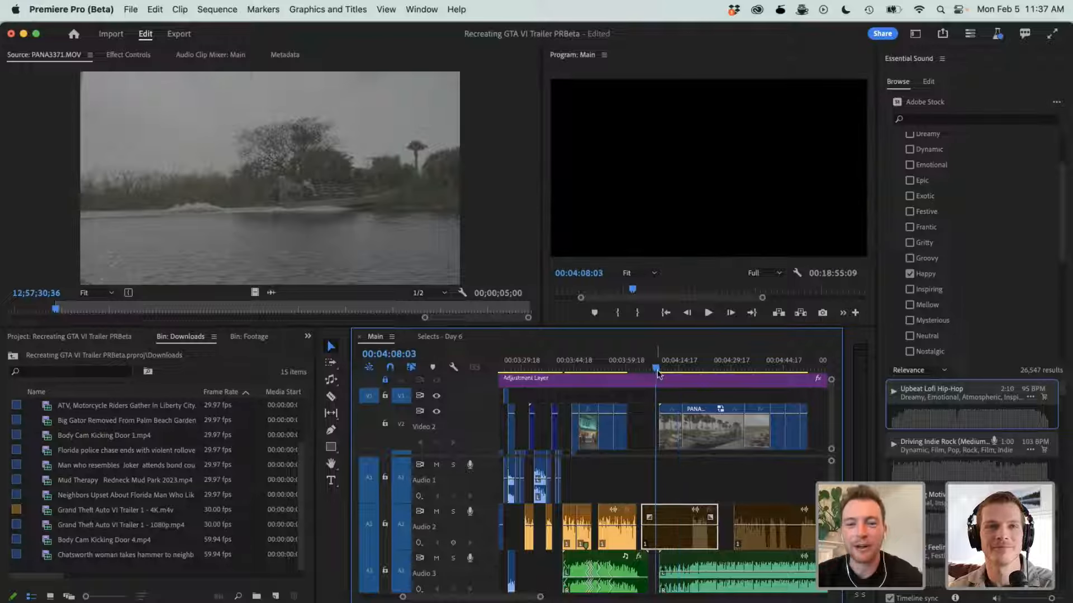
{"action": "key", "text": "space"}
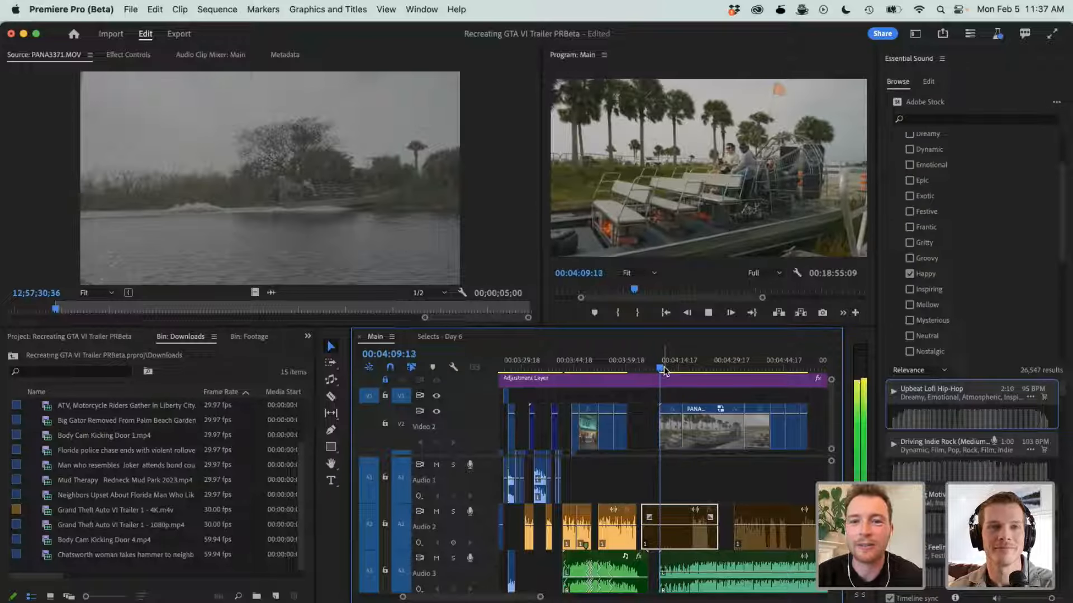
- Move the second airboat clip earlier so it starts at 00:04:10:14, and play across the new edit point
{"action": "left_click", "coordinate": [701, 436]}
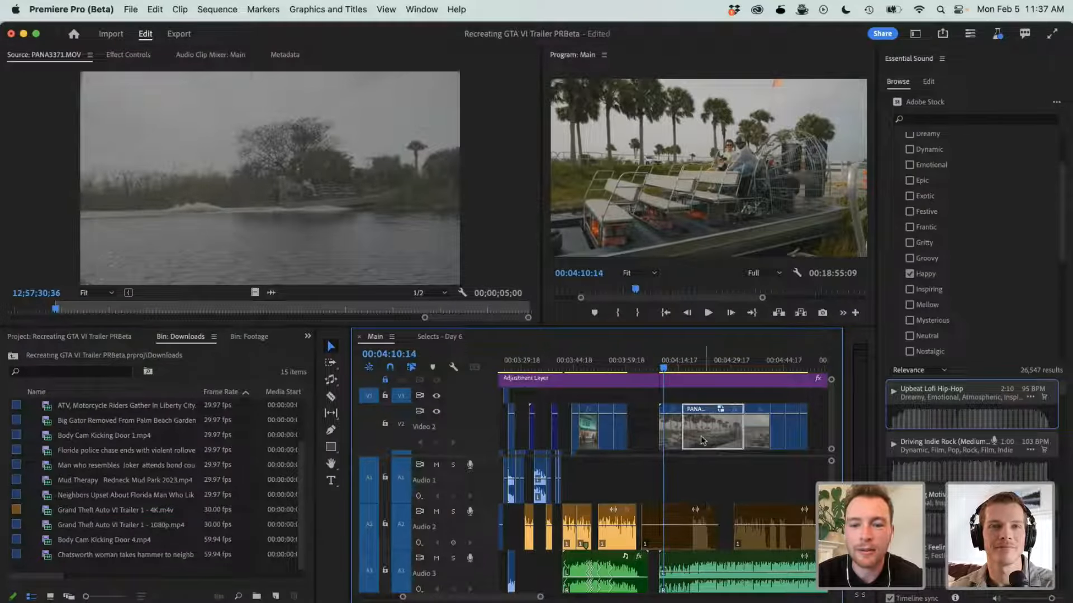
{"action": "left_click_drag", "start_coordinate": [701, 436], "coordinate": [682, 437]}
{"action": "key", "text": "space"}
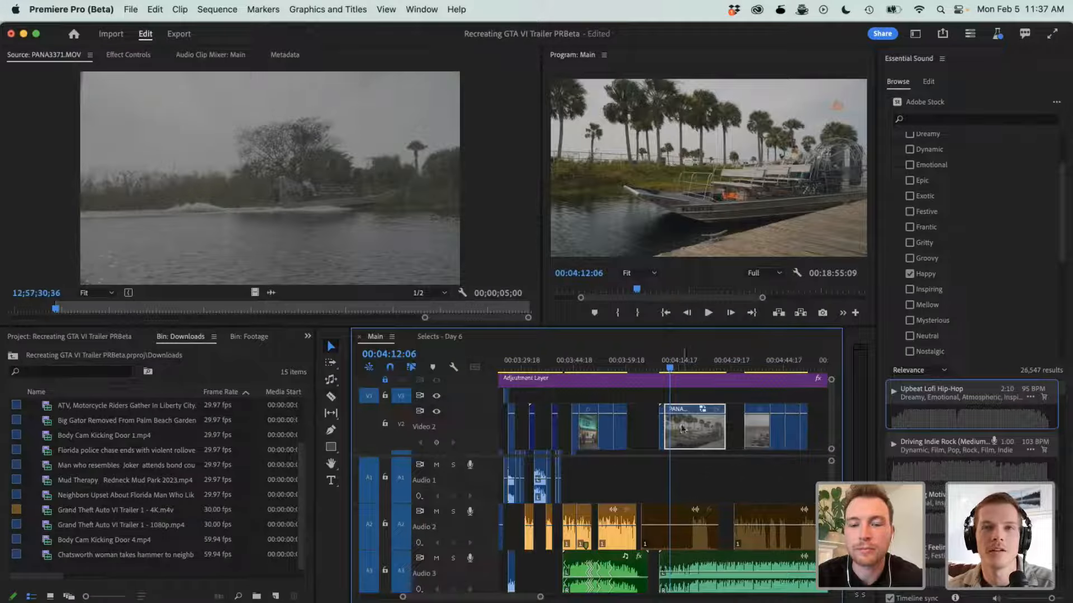
- Trim the start of the airboat clip PANA3368.MOV to 00:04:23:01 and move the remaining part back to start at 00:04:12:06
{"action": "left_click", "coordinate": [696, 364]}
{"action": "left_click_drag", "start_coordinate": [698, 363], "coordinate": [707, 364]}
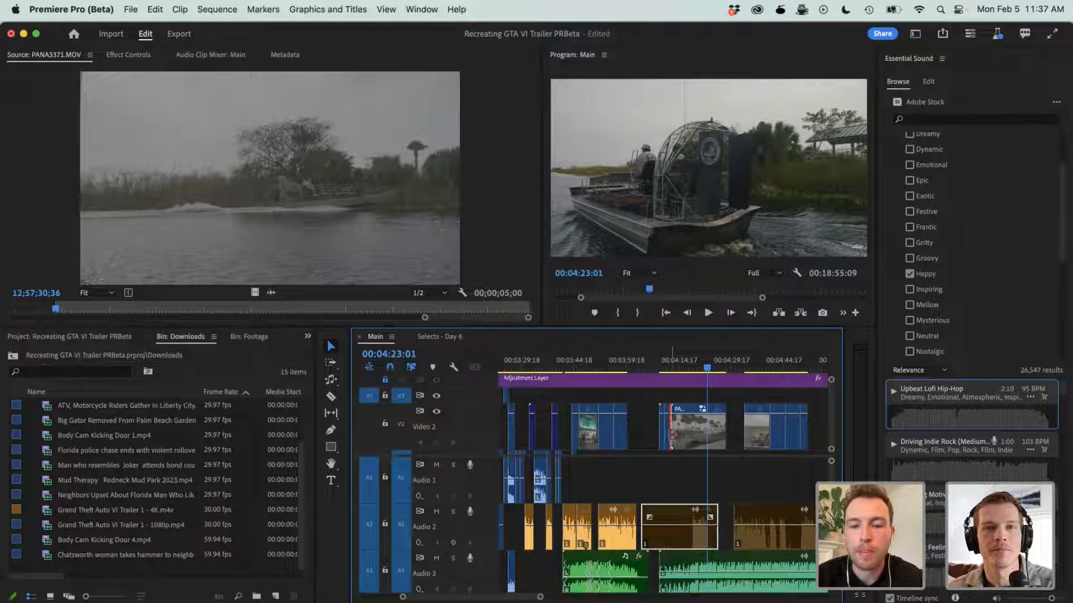
{"action": "left_click_drag", "start_coordinate": [673, 435], "coordinate": [710, 436]}
{"action": "left_click_drag", "start_coordinate": [716, 438], "coordinate": [677, 440]}
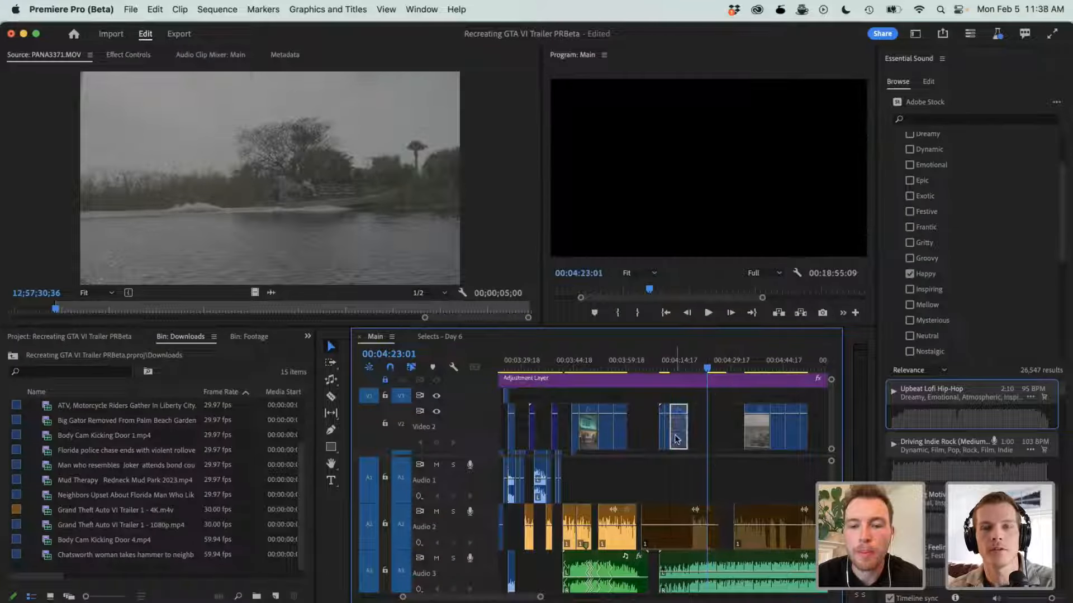
- Play back the tightened airboat clips with the music and cut the Audio 3 music at 00:04:14:09
{"action": "left_click", "coordinate": [659, 366]}
{"action": "key", "text": "space"}
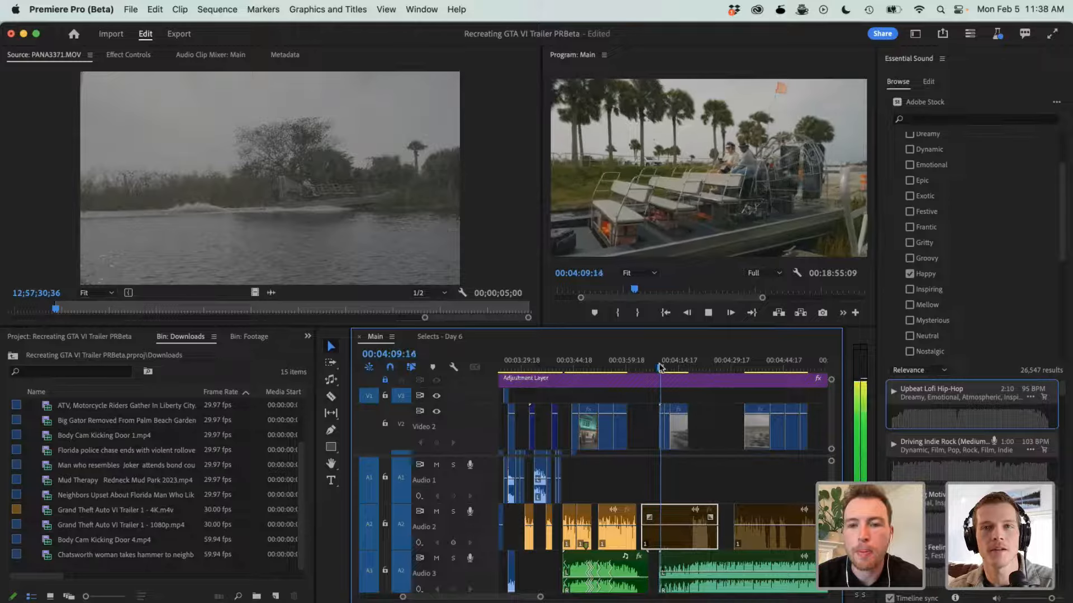
{"action": "key", "text": "space"}
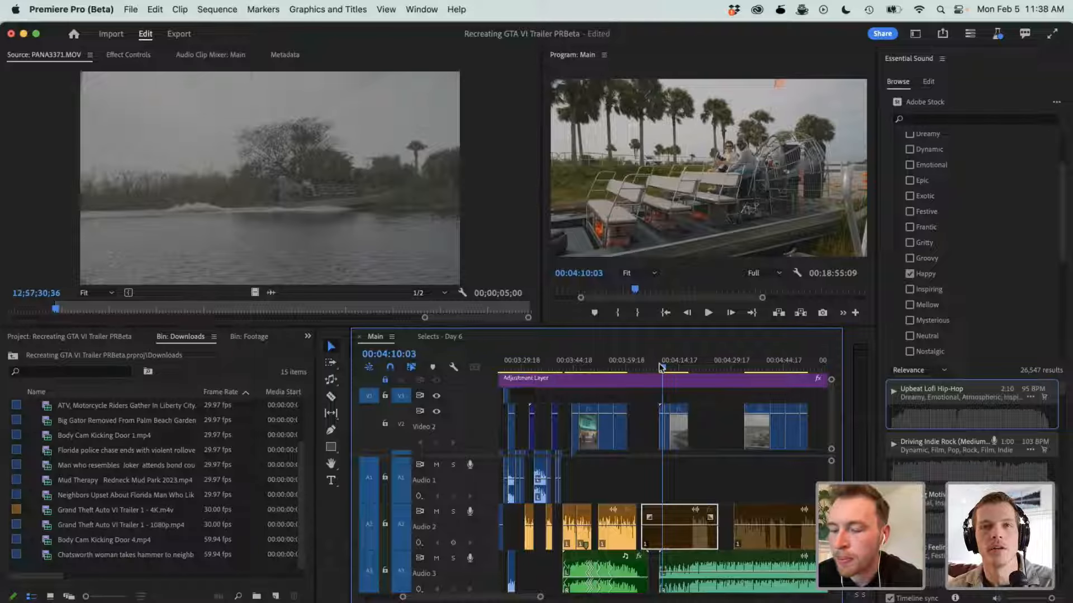
{"action": "key", "text": "space"}
{"action": "key", "text": "equal"}
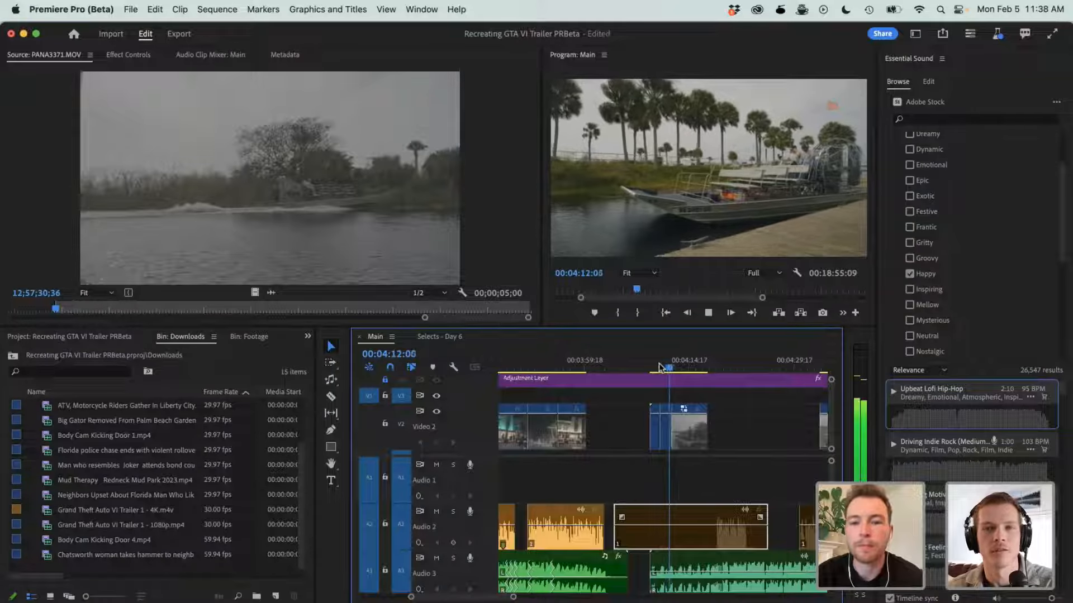
{"action": "key", "text": "equal"}
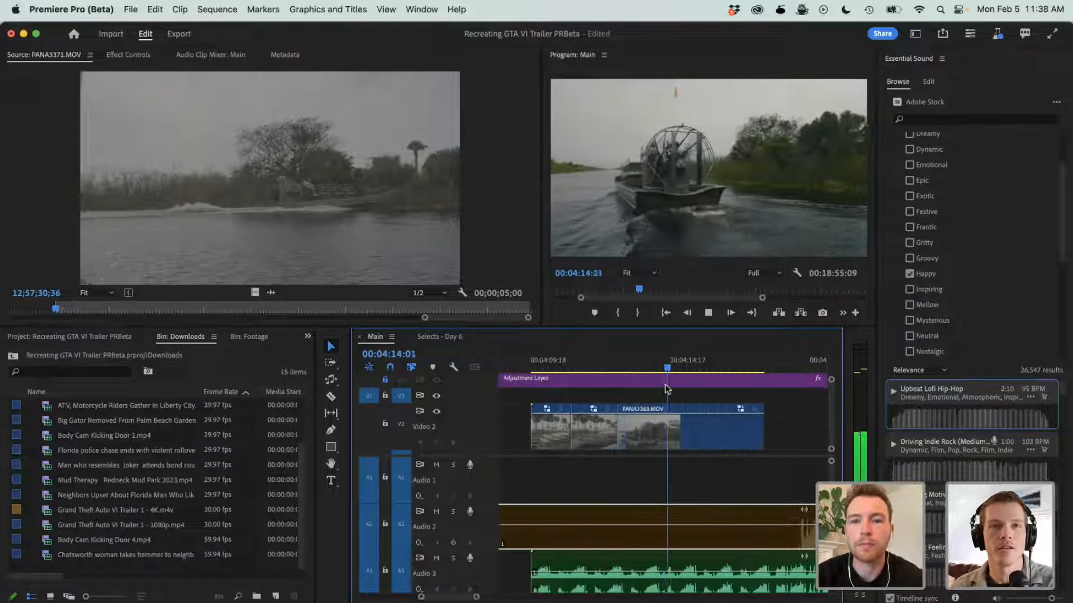
{"action": "key", "text": "space"}
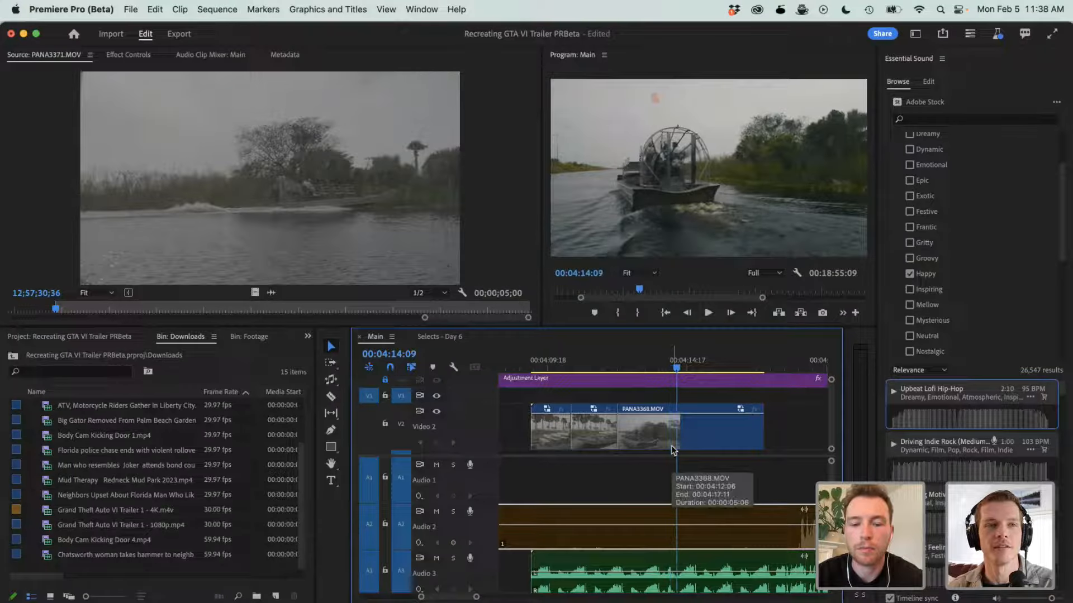
{"action": "key", "text": "c"}
{"action": "left_click", "coordinate": [678, 564]}
{"action": "key", "text": "v"}
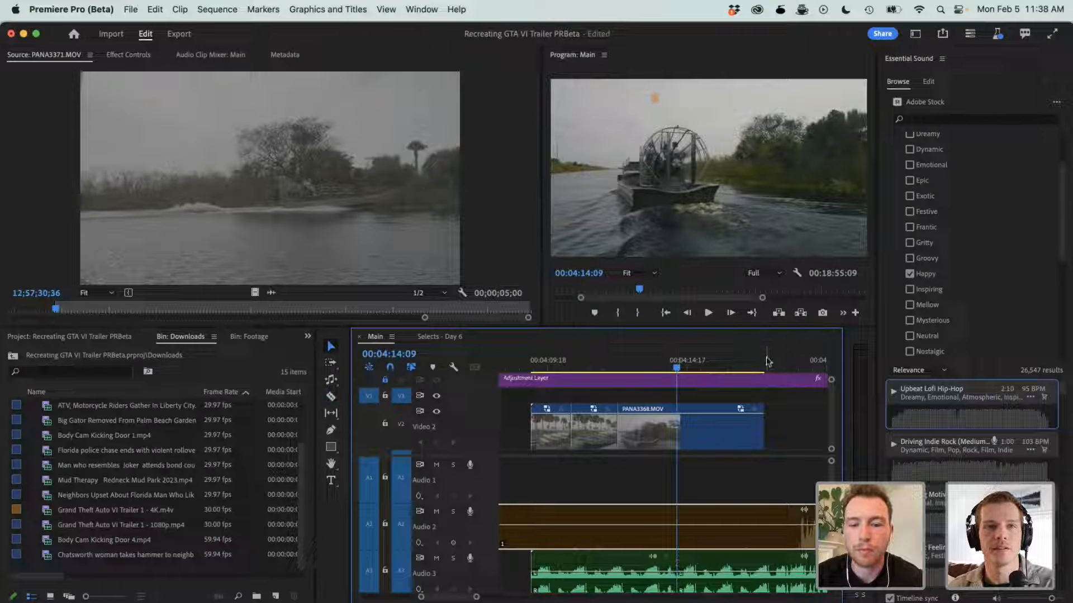
- Listen for a matching beat past the airboat clips and cut the Audio 3 music at 00:04:18:11
{"action": "left_click_drag", "start_coordinate": [768, 362], "coordinate": [782, 362]}
{"action": "key", "text": "minus"}
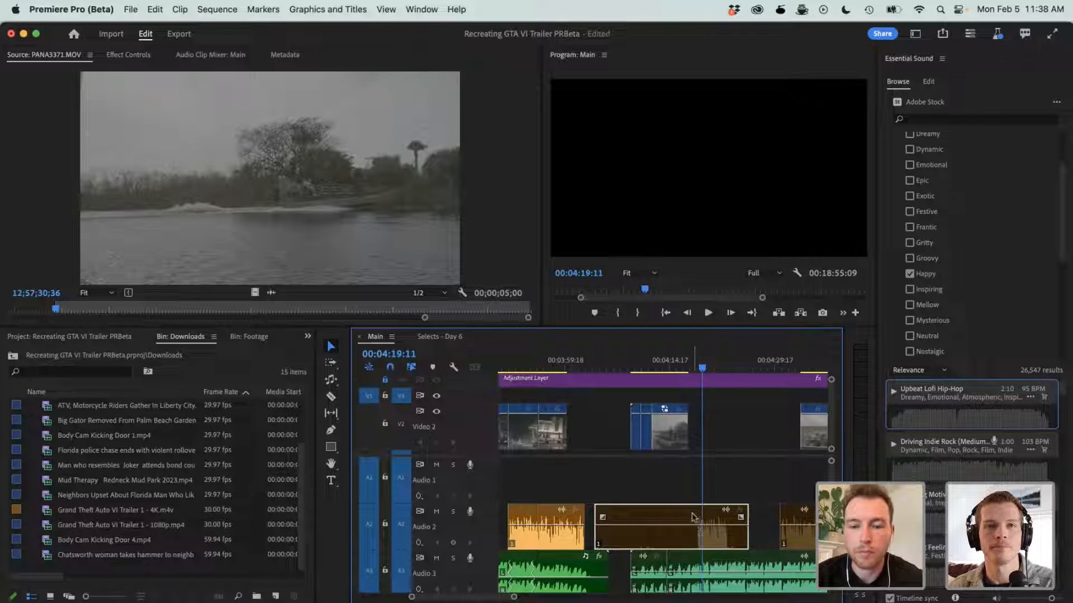
{"action": "left_click", "coordinate": [698, 369]}
{"action": "key", "text": "space"}
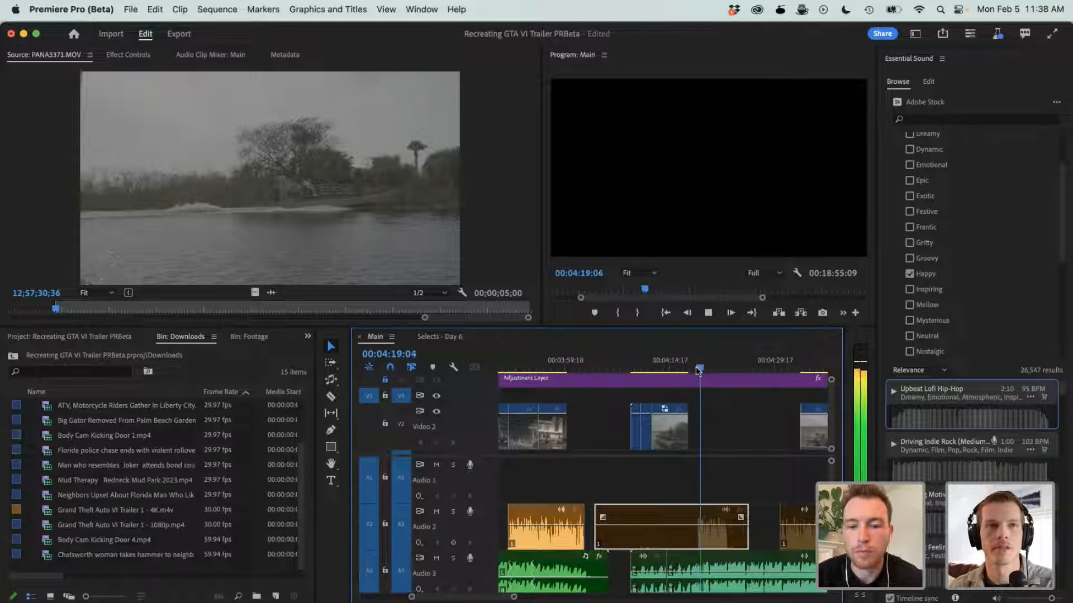
{"action": "key", "text": "space"}
{"action": "key", "text": "equal"}
{"action": "left_click", "coordinate": [652, 368]}
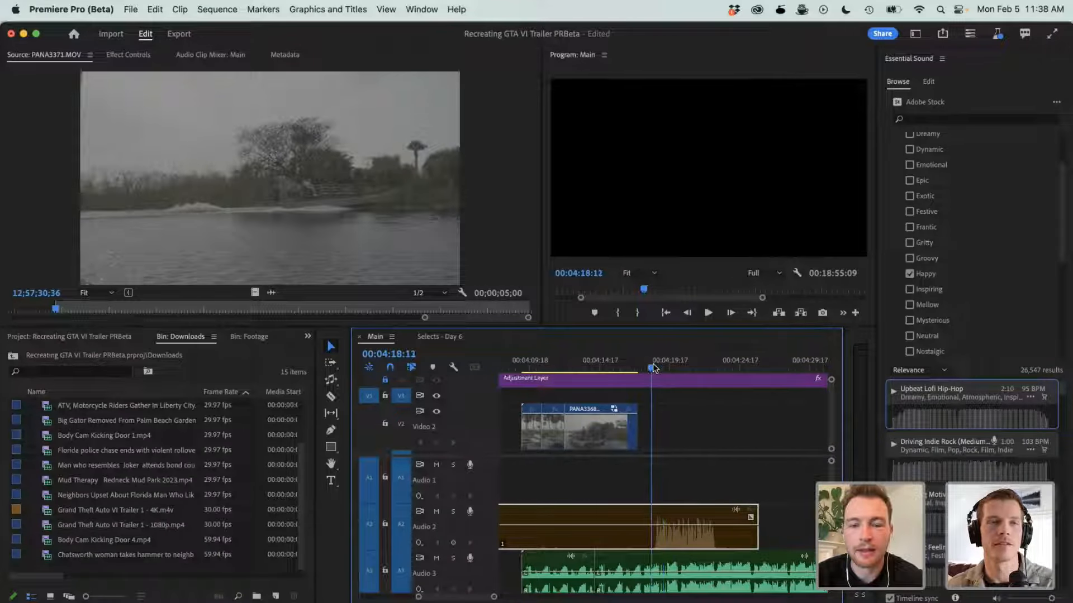
{"action": "key", "text": "c"}
{"action": "left_click", "coordinate": [652, 570]}
{"action": "key", "text": "v"}
{"action": "left_click", "coordinate": [620, 569]}
{"action": "key", "text": "Delete"}
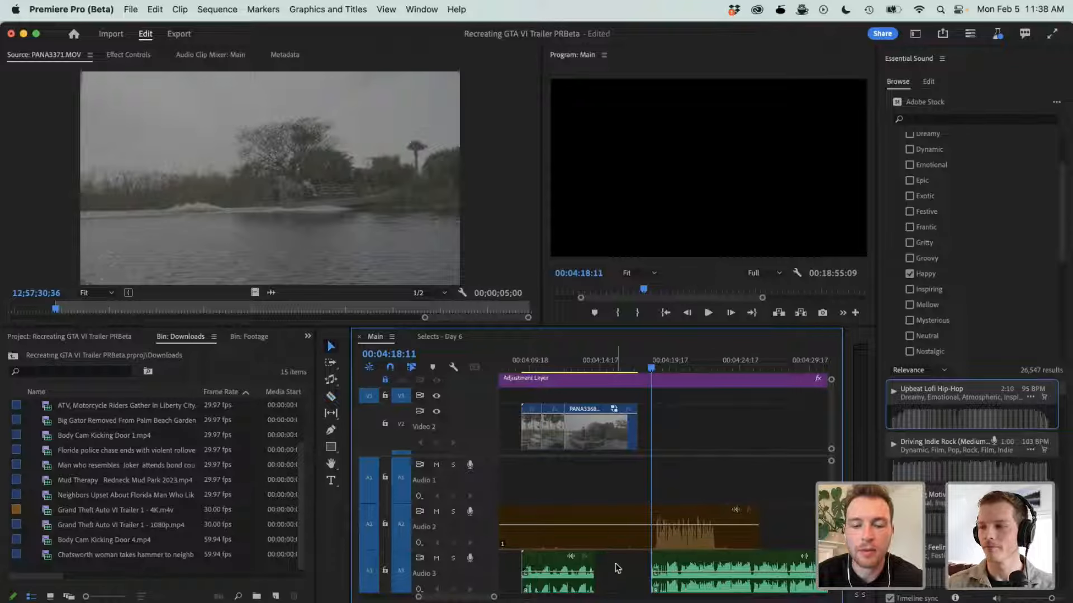
{"action": "left_click", "coordinate": [634, 562]}
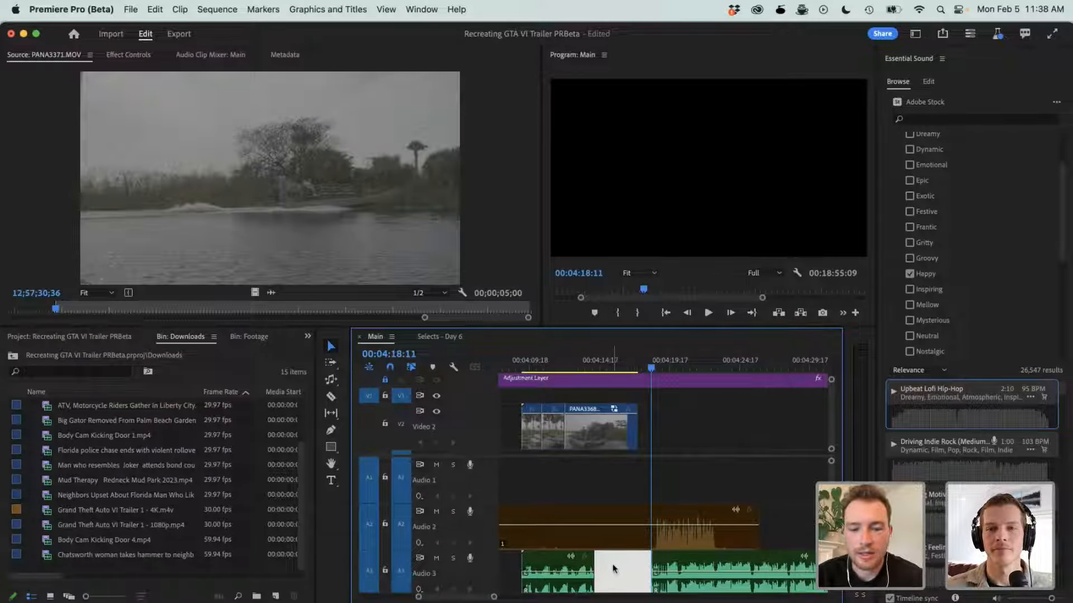
{"action": "key", "text": "super+z"}
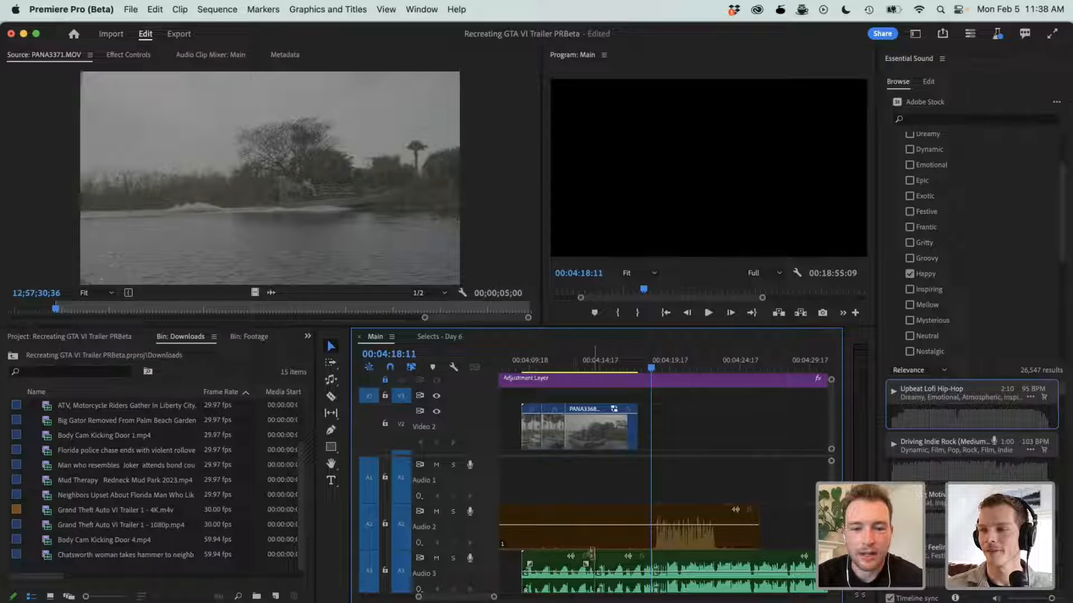
{"action": "key", "text": "c"}
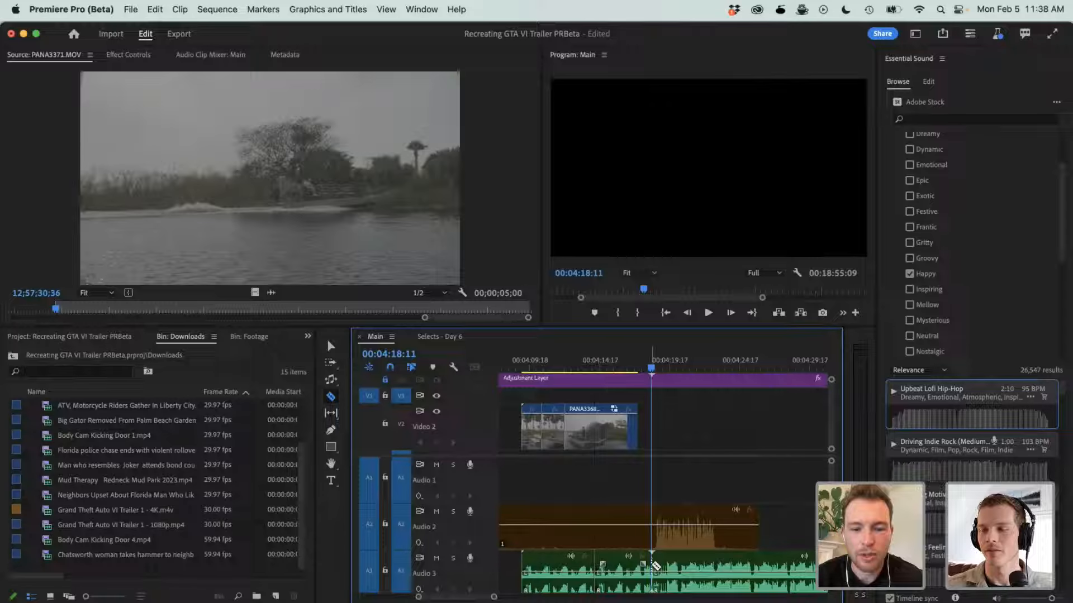
{"action": "key", "text": "v"}
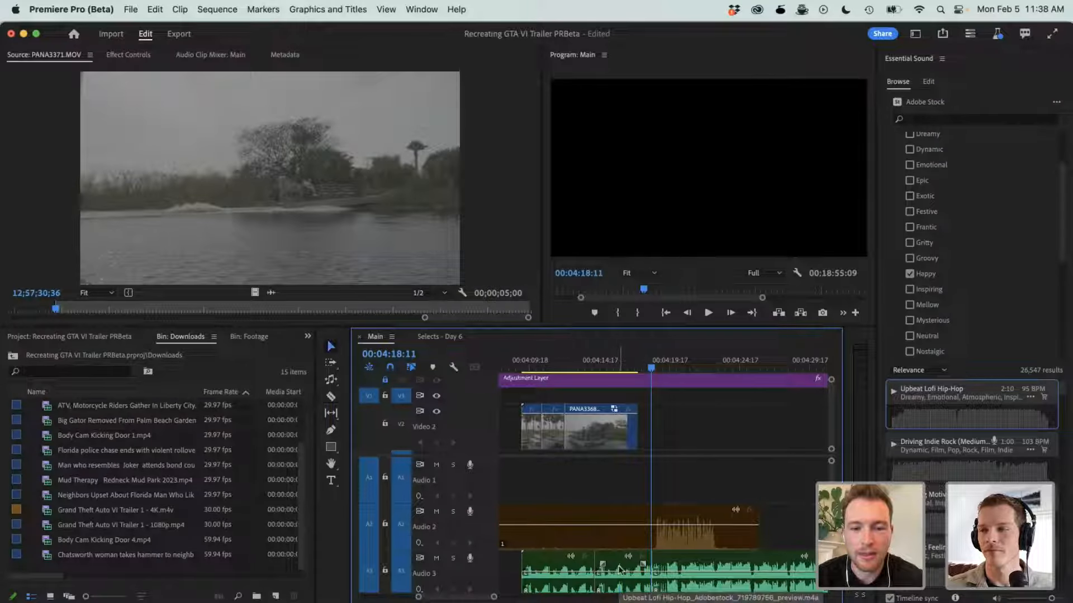
- Delete the Audio 3 music section between the cuts at 00:04:14:09 and 00:04:18:11 and close the gap
{"action": "left_click", "coordinate": [628, 565]}
{"action": "key", "text": "Delete"}
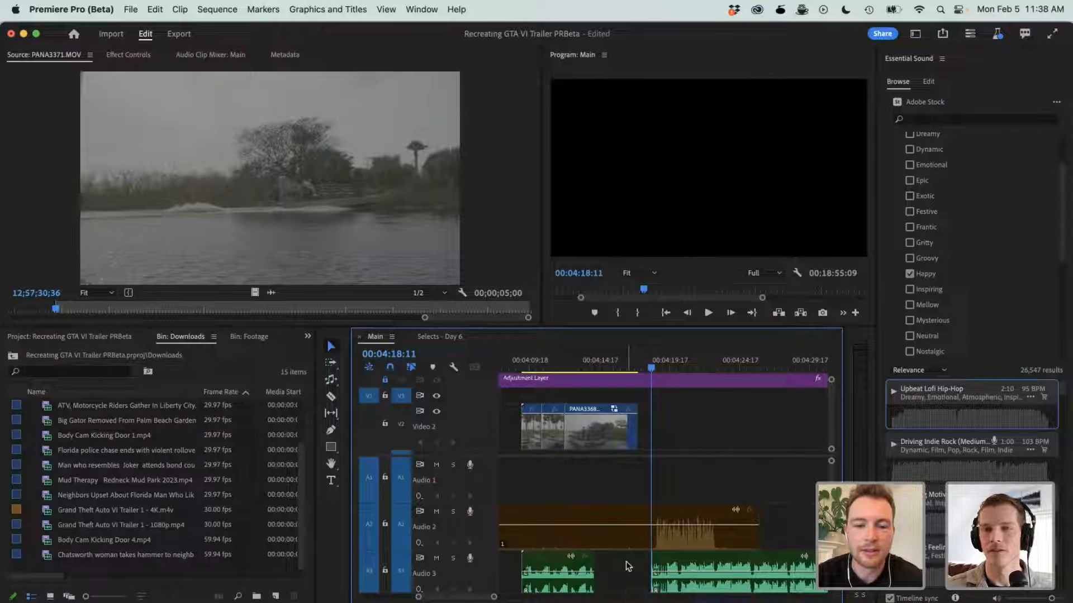
{"action": "left_click", "coordinate": [628, 567]}
{"action": "key", "text": "Delete"}
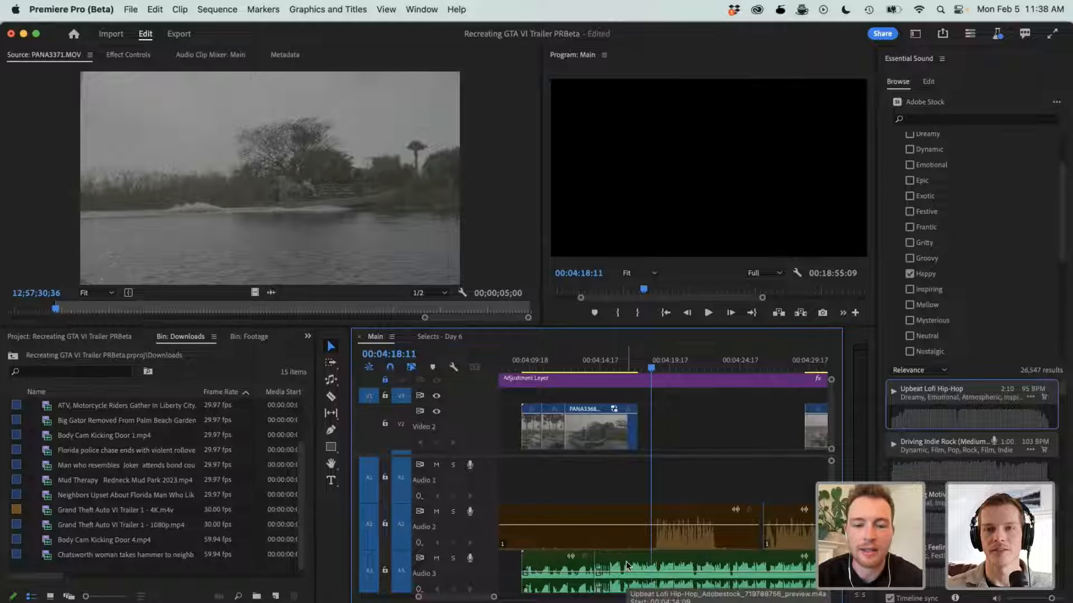
- Move the clip P1020641.MOV earlier on Video 2 to start at the 00:04:14:09 music cut, overwriting the end of the last airboat clip
{"action": "left_click", "coordinate": [583, 364]}
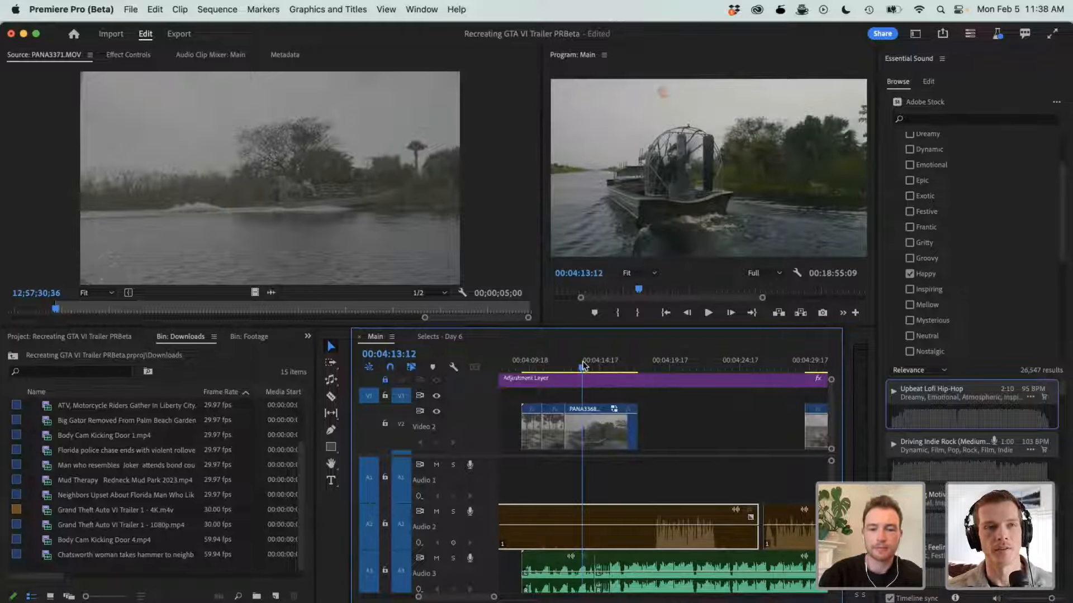
{"action": "scroll", "coordinate": [584, 451], "scroll_direction": "left", "scroll_amount": 2}
{"action": "scroll", "coordinate": [583, 450], "scroll_direction": "right", "scroll_amount": 3}
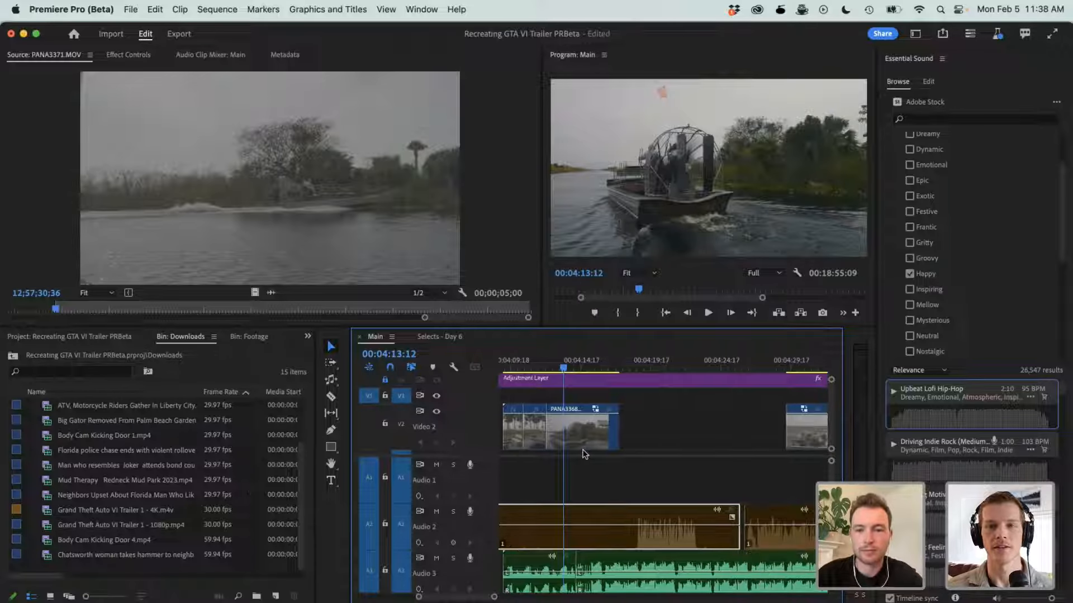
{"action": "left_click_drag", "start_coordinate": [810, 431], "coordinate": [601, 446]}
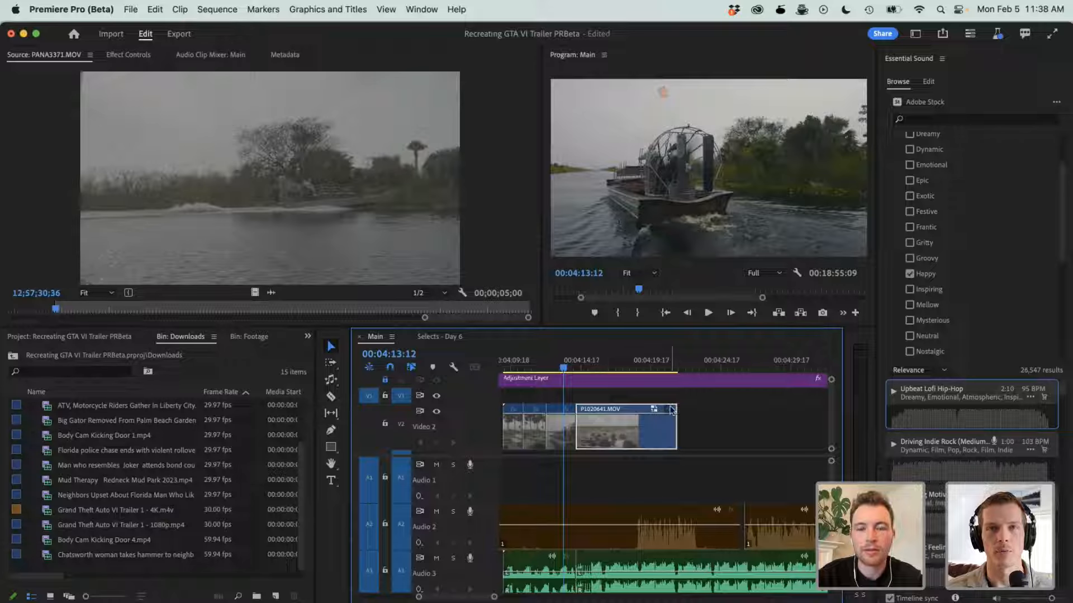
{"action": "key", "text": "minus"}
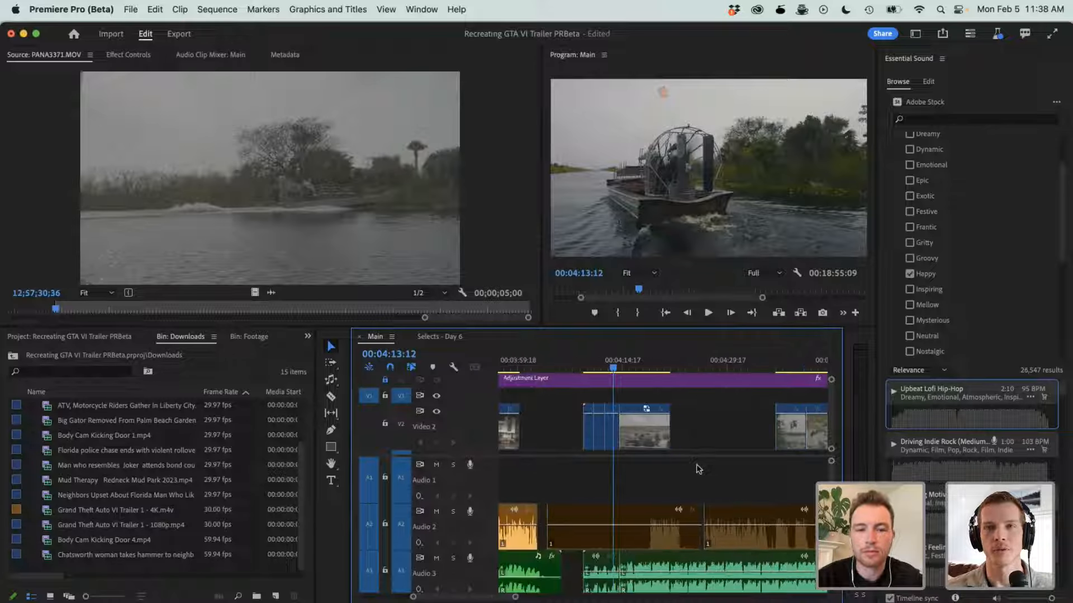
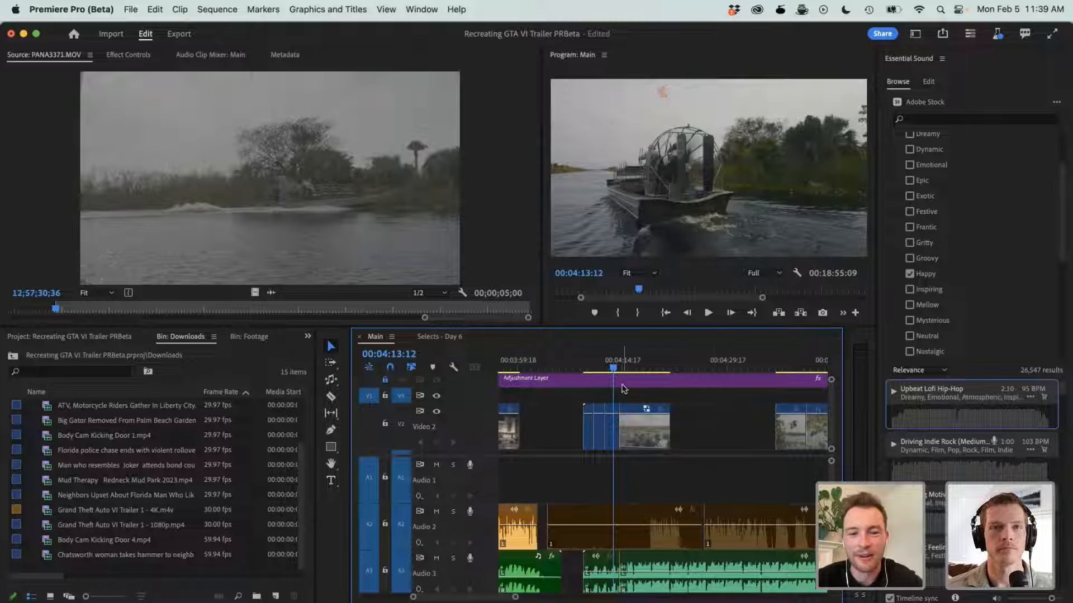
- Move the Everglades Swamp sign clip on Video 2 from about 00:04:47:06 to directly before the airboat clips
{"action": "scroll", "coordinate": [624, 389], "scroll_direction": "down", "scroll_amount": 2}
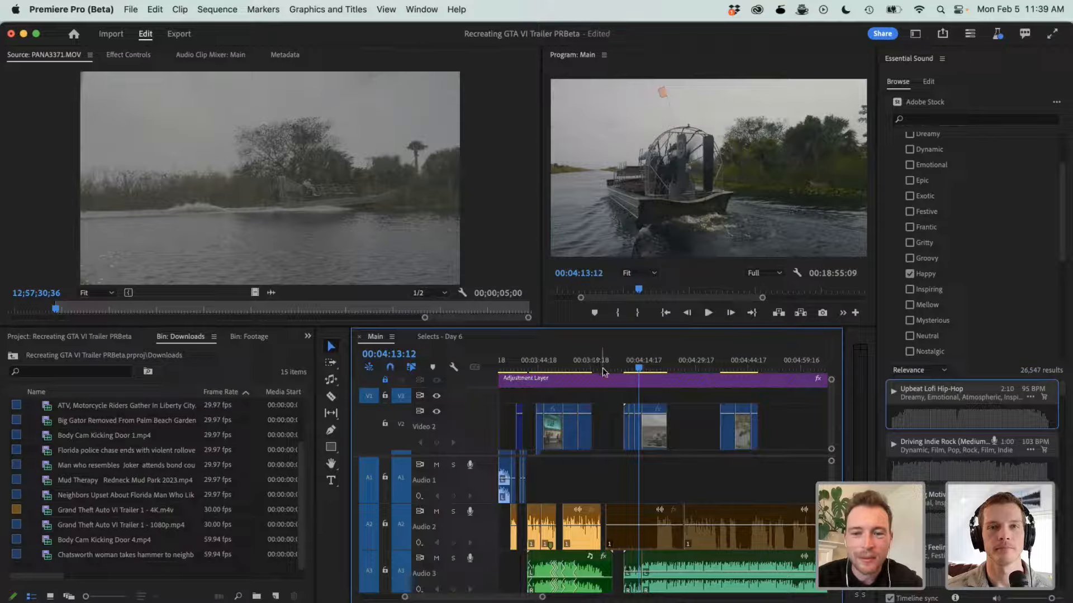
{"action": "left_click_drag", "start_coordinate": [716, 373], "coordinate": [756, 372]}
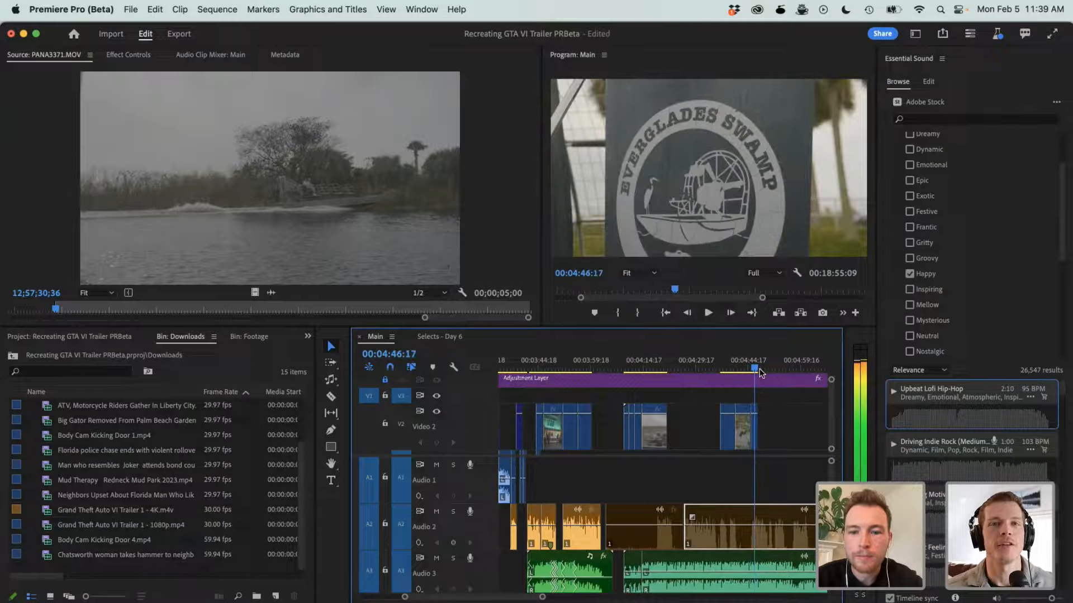
{"action": "left_click", "coordinate": [754, 430]}
{"action": "left_click_drag", "start_coordinate": [754, 431], "coordinate": [622, 436]}
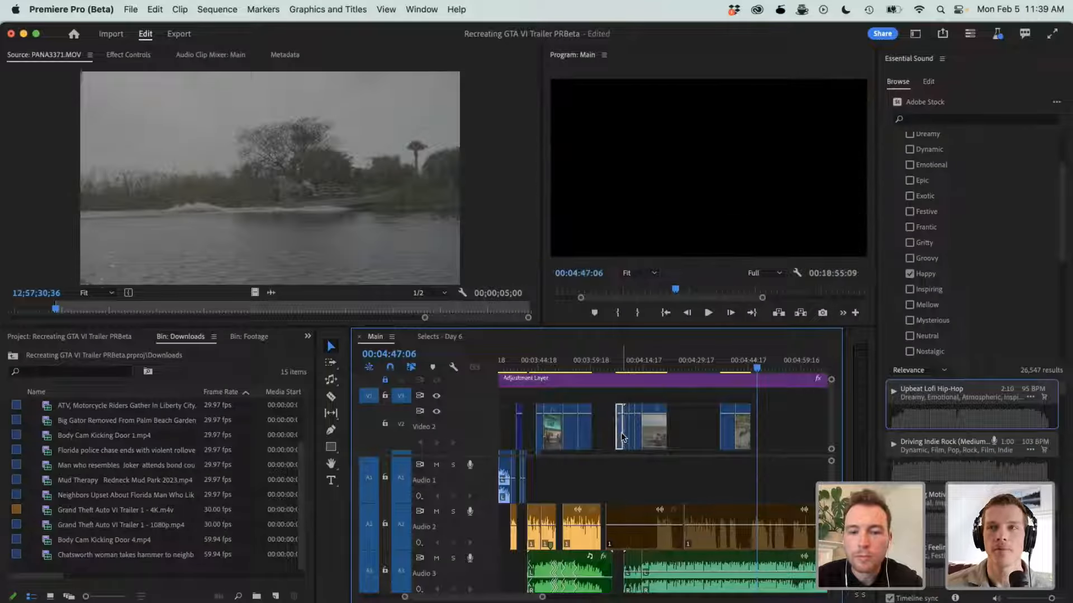
{"action": "left_click", "coordinate": [606, 433]}
- Shift the sign clip and the airboat clips together on Video 2 so the group starts with the music at 00:04:09:04
{"action": "left_click_drag", "start_coordinate": [689, 423], "coordinate": [658, 437]}
{"action": "left_click", "coordinate": [622, 368]}
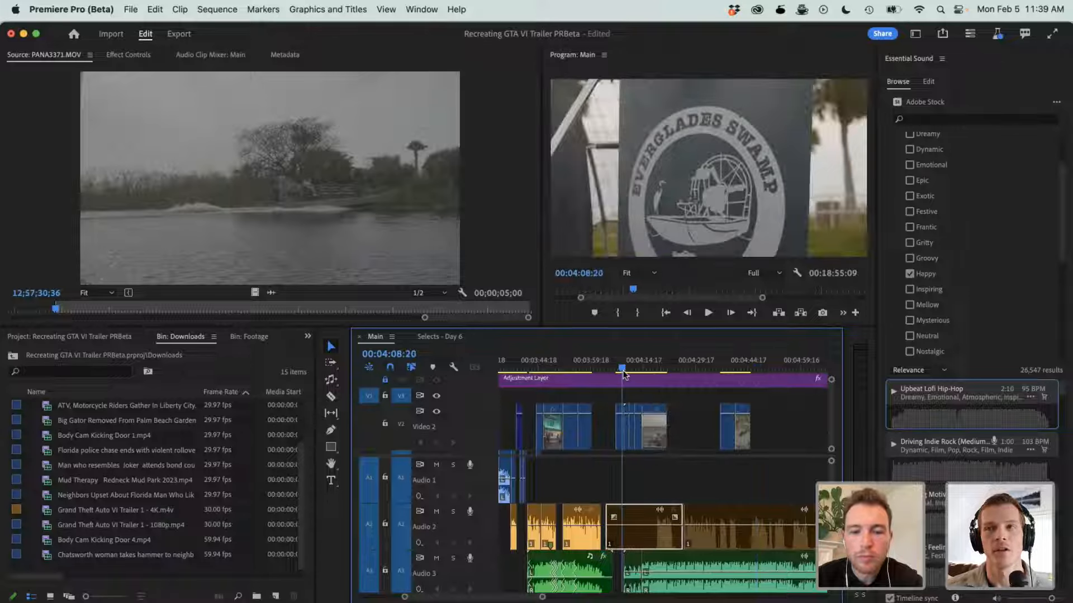
{"action": "key", "text": "="}
{"action": "left_click_drag", "start_coordinate": [638, 395], "coordinate": [760, 441]}
{"action": "left_click", "coordinate": [668, 369]}
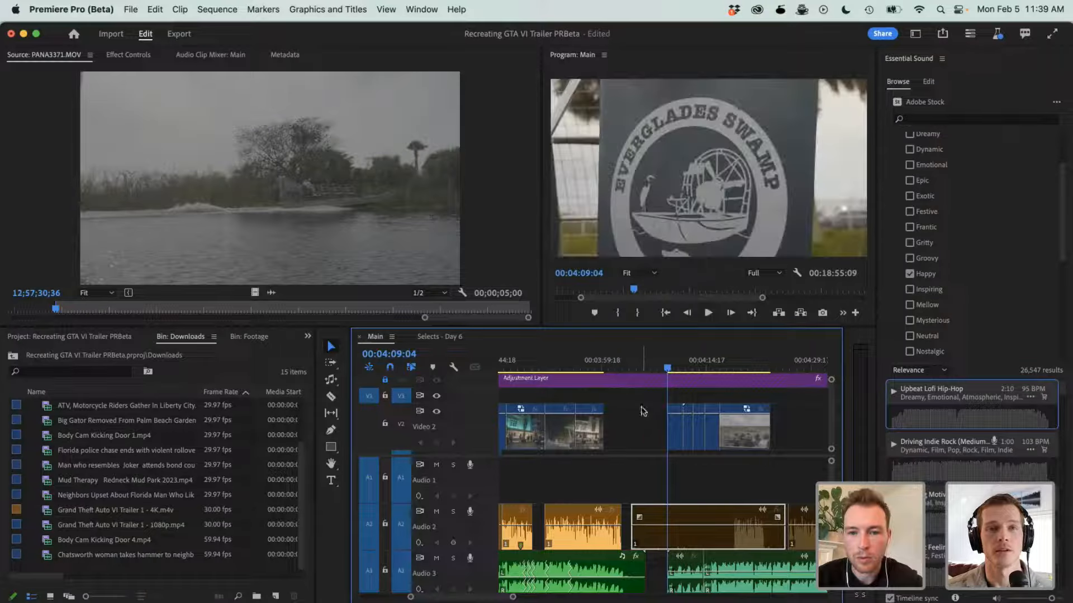
{"action": "left_click", "coordinate": [642, 411]}
{"action": "left_click", "coordinate": [658, 397]}
- Shift the clips following 00:04:13:22 on Video 2 later and place the distant airboat clip with the reeds at that point
{"action": "key", "text": "minus"}
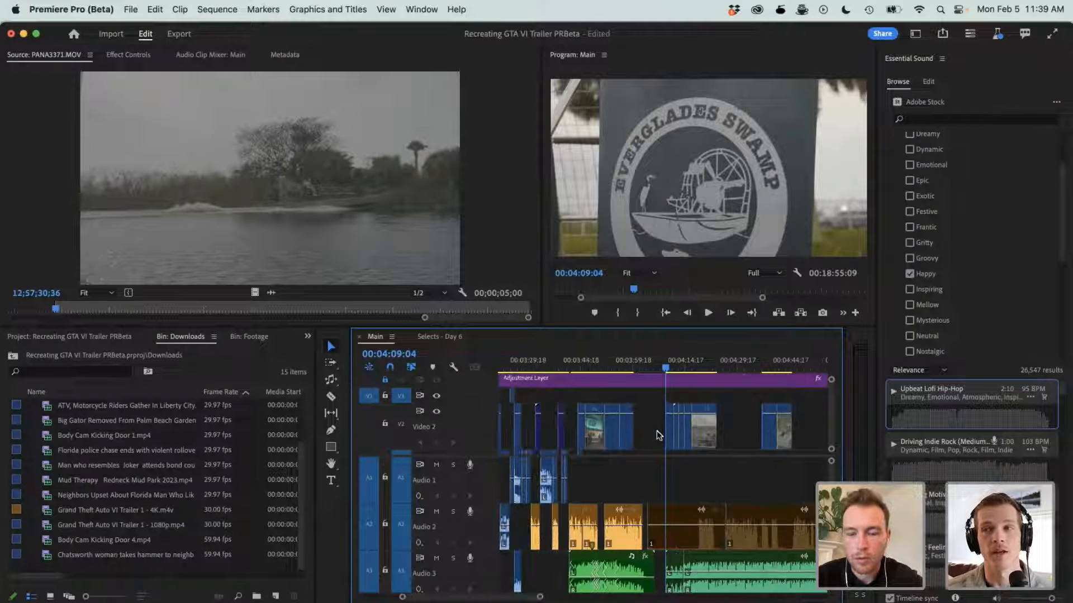
{"action": "mouse_move", "coordinate": [771, 369]}
{"action": "left_mouse_down"}
{"action": "mouse_move", "coordinate": [790, 369]}
{"action": "mouse_move", "coordinate": [769, 368]}
{"action": "left_mouse_up"}
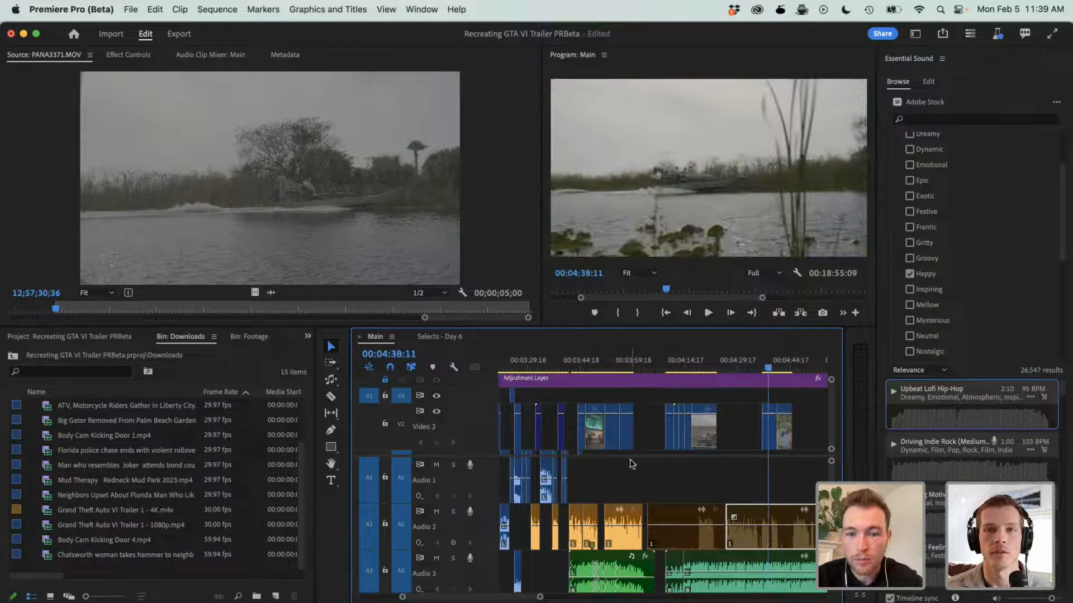
{"action": "left_click_drag", "start_coordinate": [675, 368], "coordinate": [682, 369]}
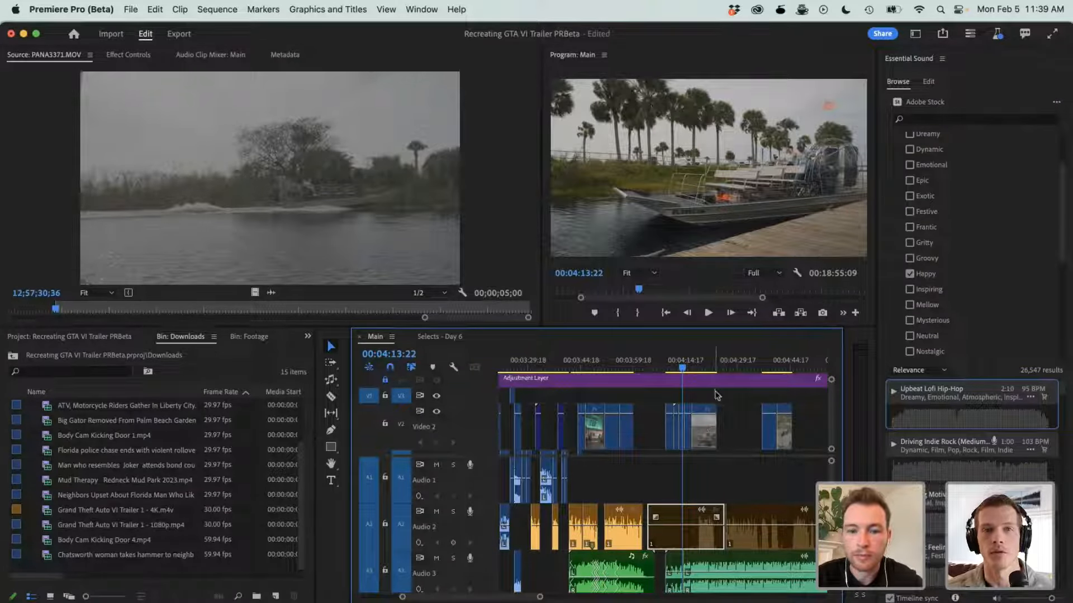
{"action": "left_click_drag", "start_coordinate": [715, 390], "coordinate": [693, 446]}
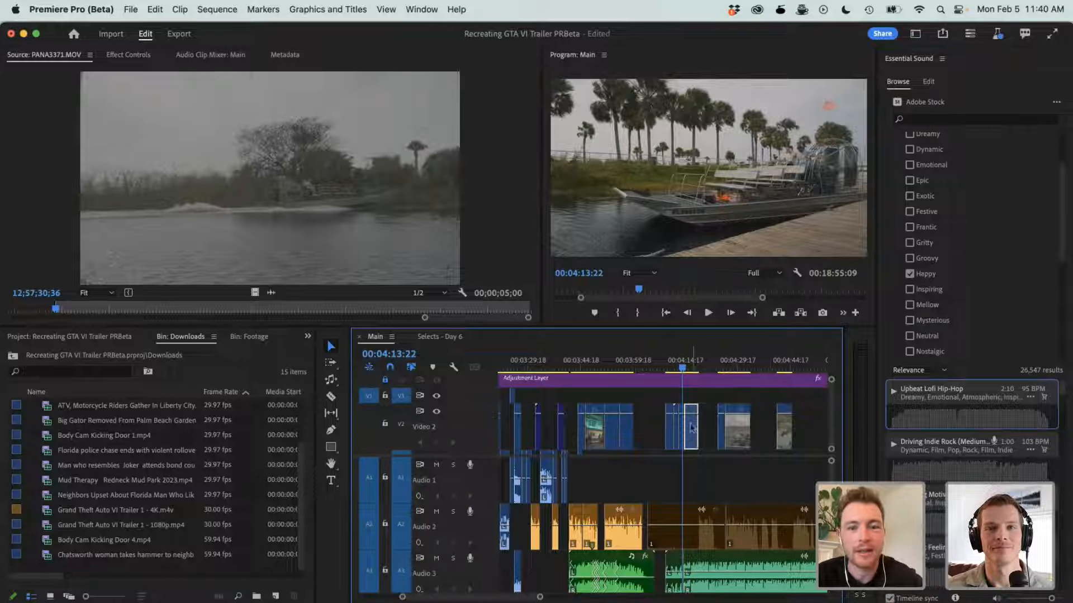
- Switch to Safari and show the Ascension Realty - Rough Housing Podcast project in Frame.io
{"action": "key", "text": "super+Tab"}
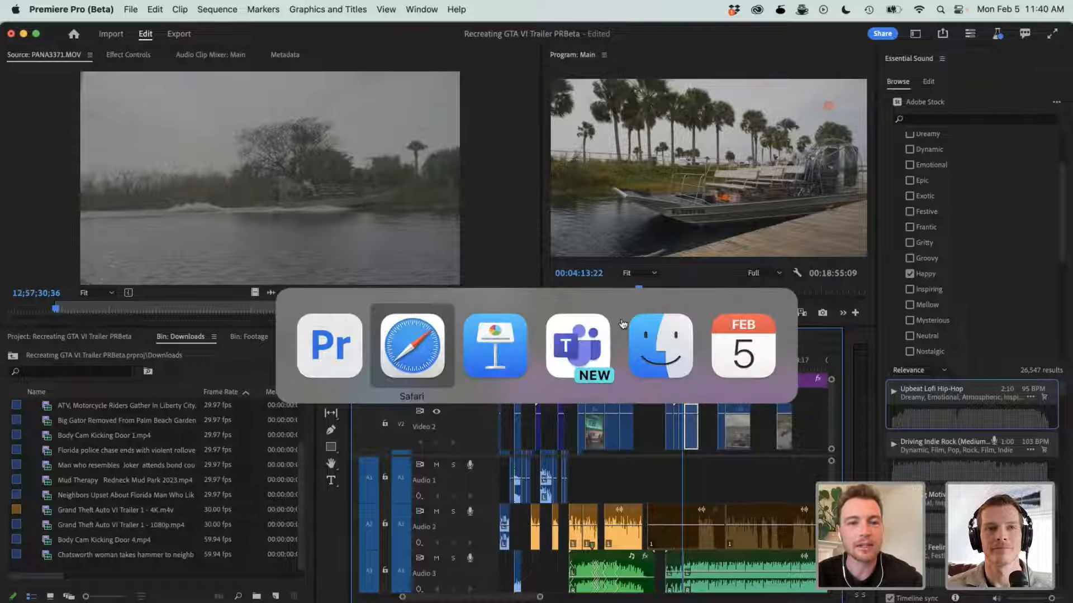
{"action": "left_click", "coordinate": [393, 351]}
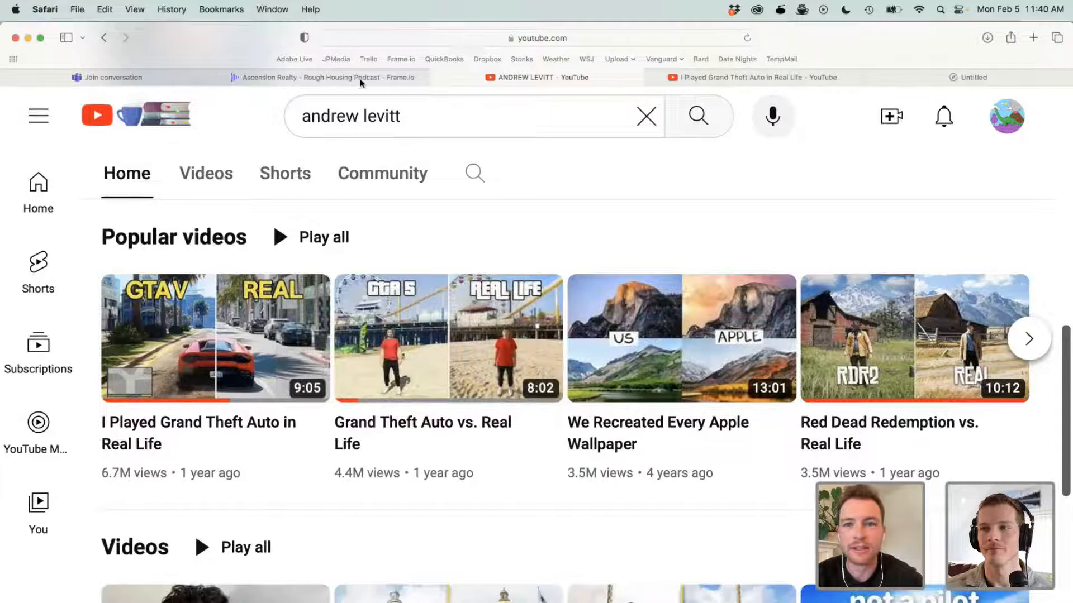
{"action": "left_click", "coordinate": [277, 78]}
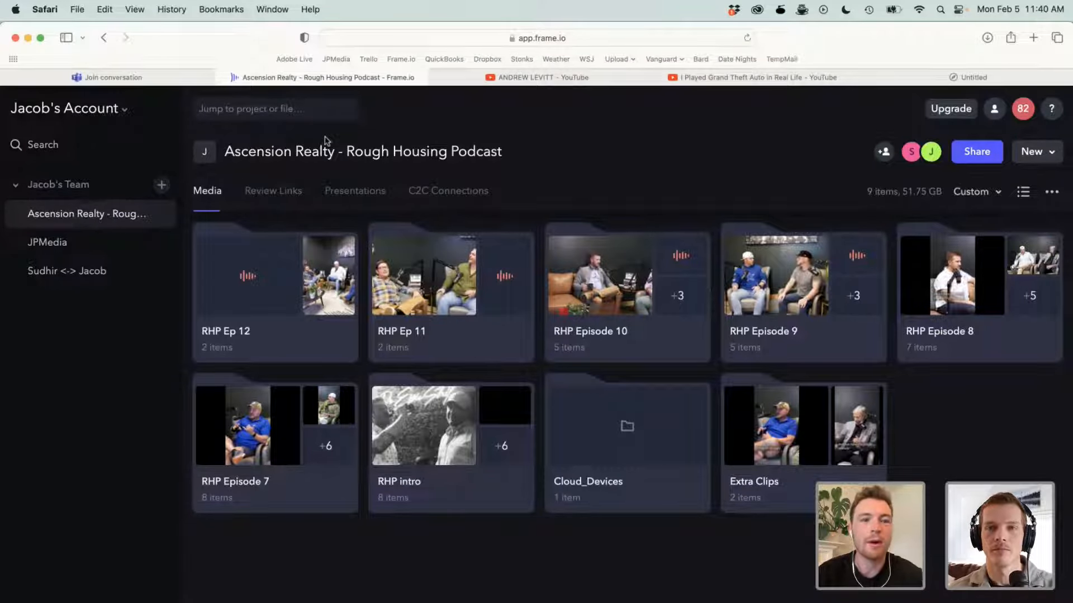
- Search the web in a new tab for "frame io compatable cameras" and open the Frame.io C2C Camera Compatibility article
{"action": "key", "text": "super+t"}
{"action": "type", "text": "frame io"}
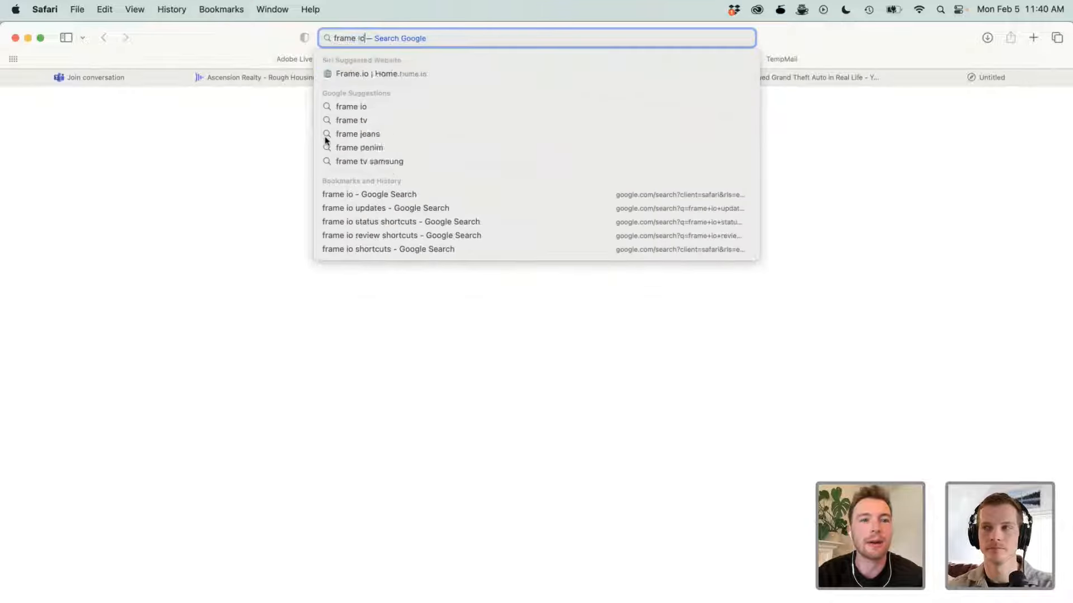
{"action": "type", "text": " compa"}
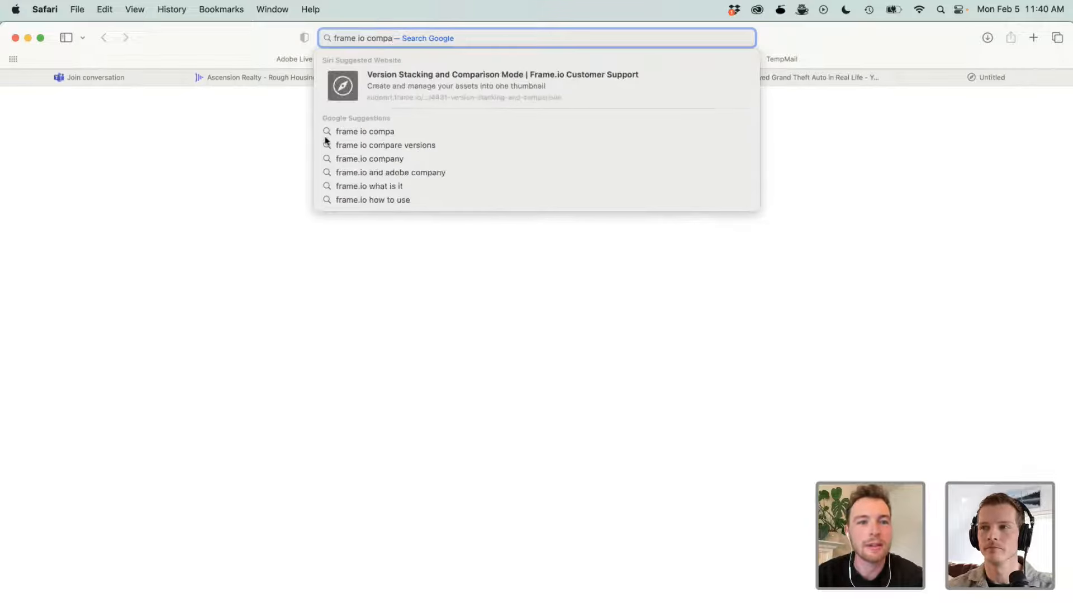
{"action": "type", "text": "table cameras"}
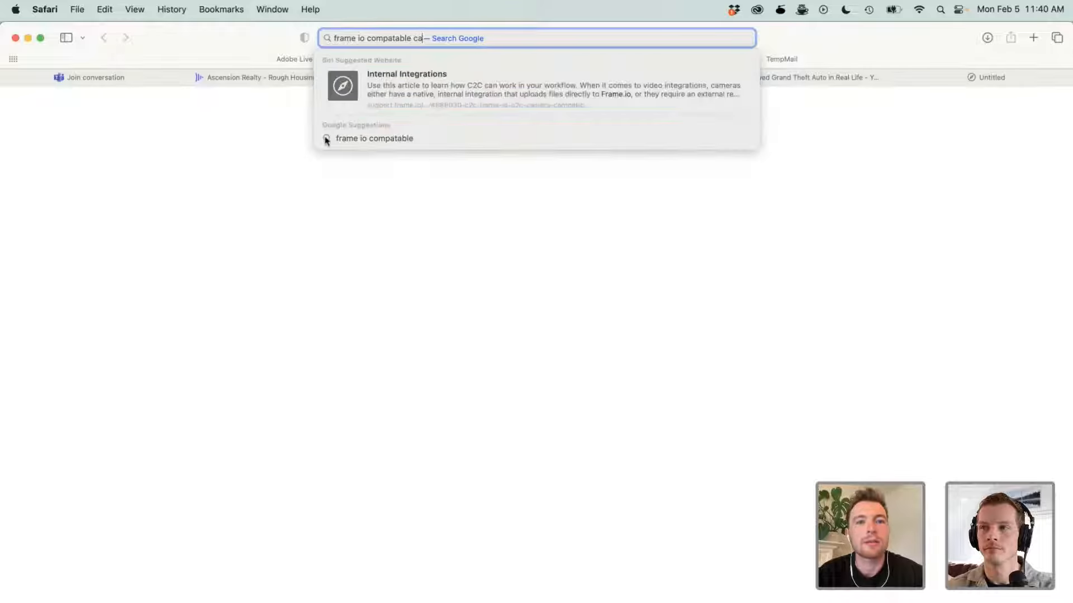
{"action": "key", "text": "Return"}
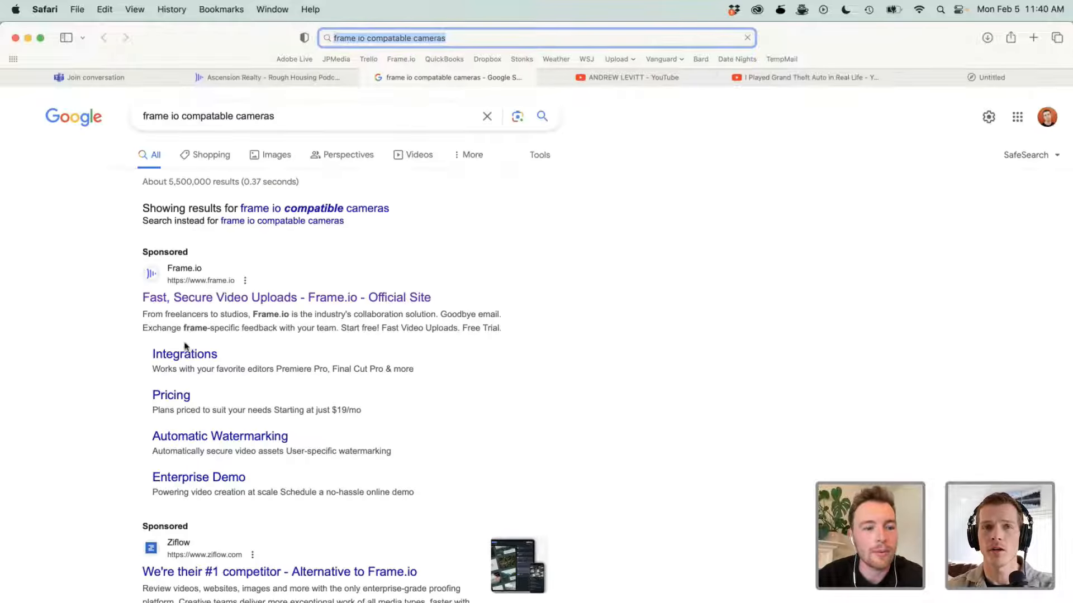
{"action": "scroll", "coordinate": [205, 552], "scroll_direction": "down", "scroll_amount": 3}
{"action": "left_click", "coordinate": [215, 481]}
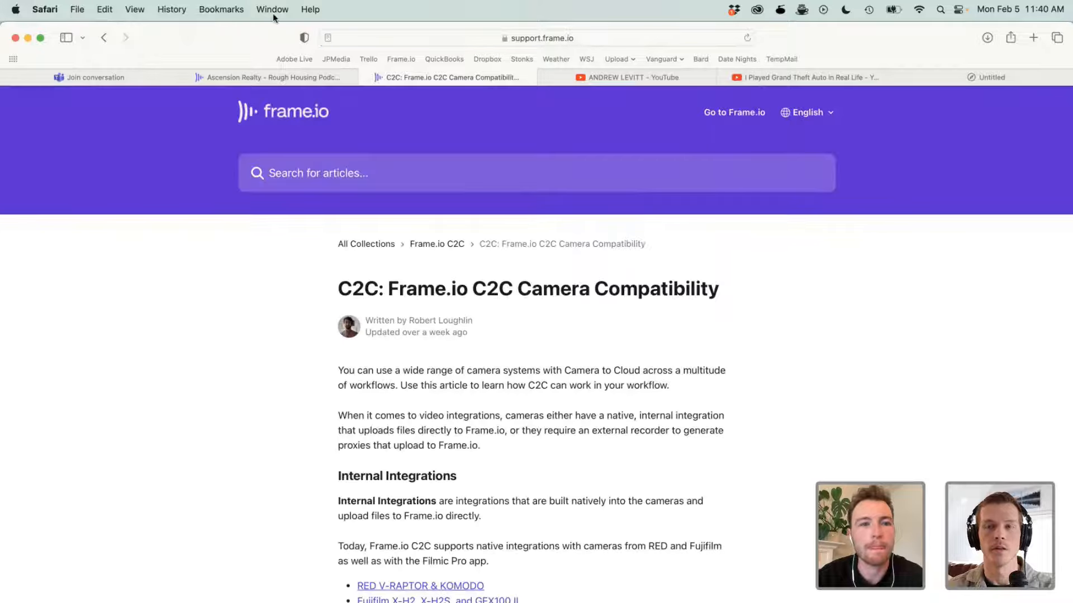
- Return to the search results and open the Frame.io Camera to Cloud page
{"action": "left_click", "coordinate": [103, 37]}
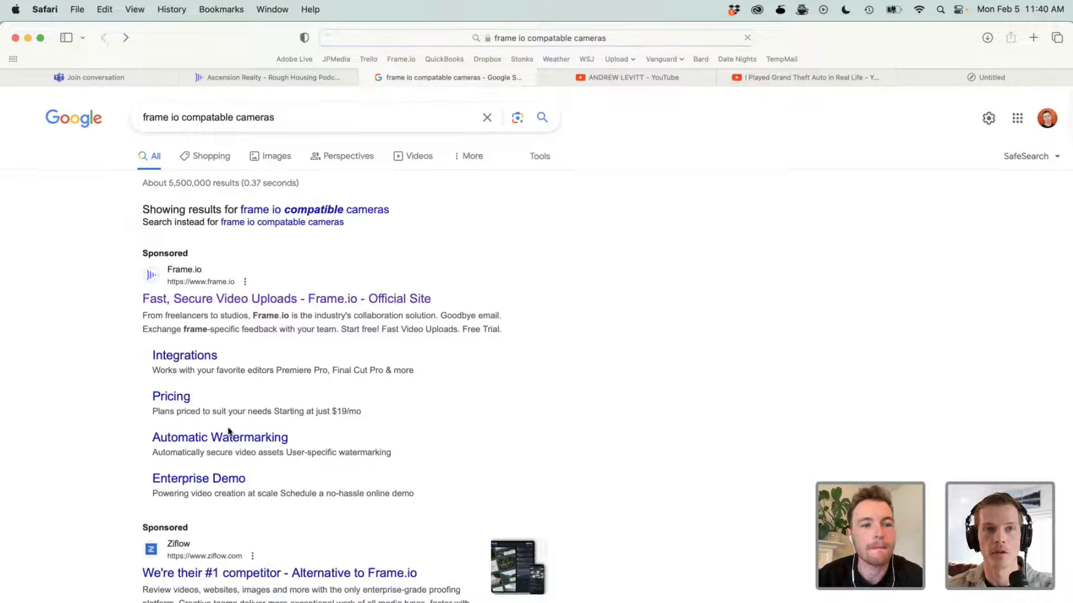
{"action": "scroll", "coordinate": [224, 436], "scroll_direction": "down", "scroll_amount": 5}
{"action": "scroll", "coordinate": [228, 432], "scroll_direction": "down", "scroll_amount": 5}
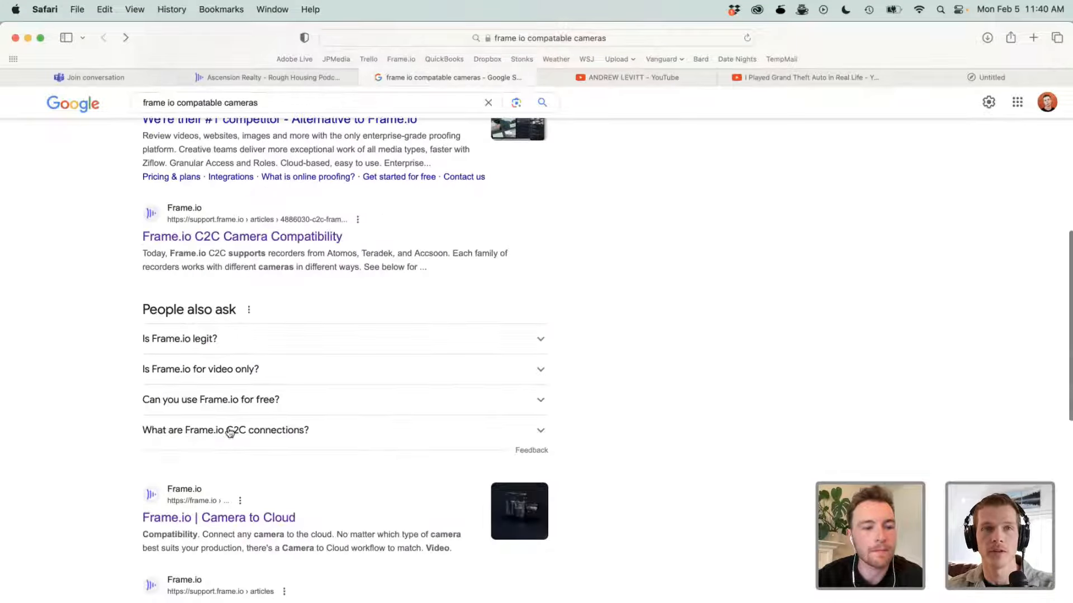
{"action": "left_click", "coordinate": [227, 444]}
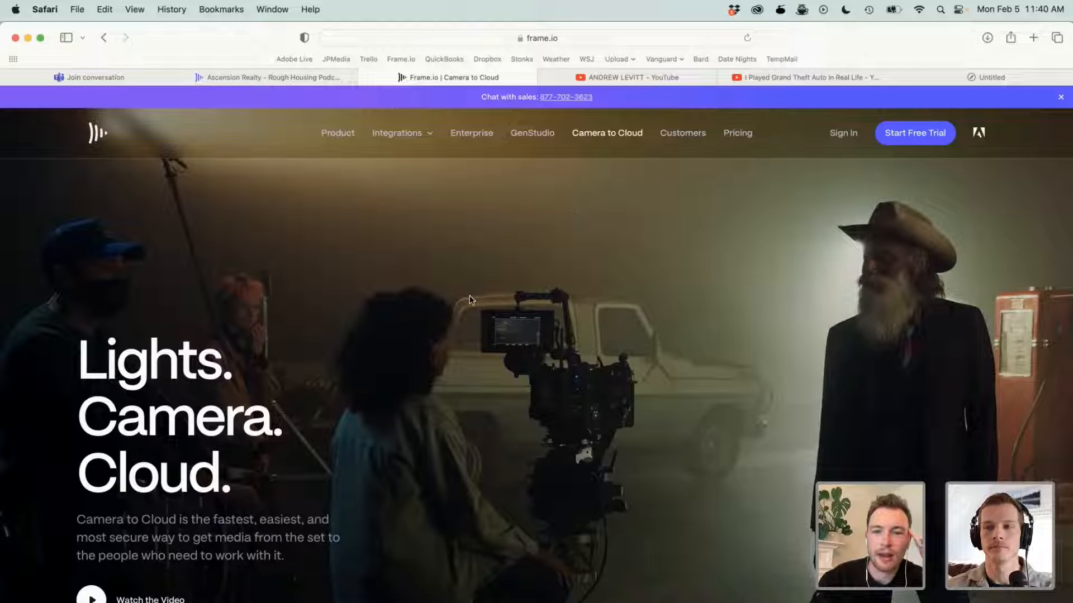
- Look through the Camera to Cloud page down to the compatible hardware section with the Fujifilm, RED and Atomos devices
{"action": "scroll", "coordinate": [469, 297], "scroll_direction": "down", "scroll_amount": 10}
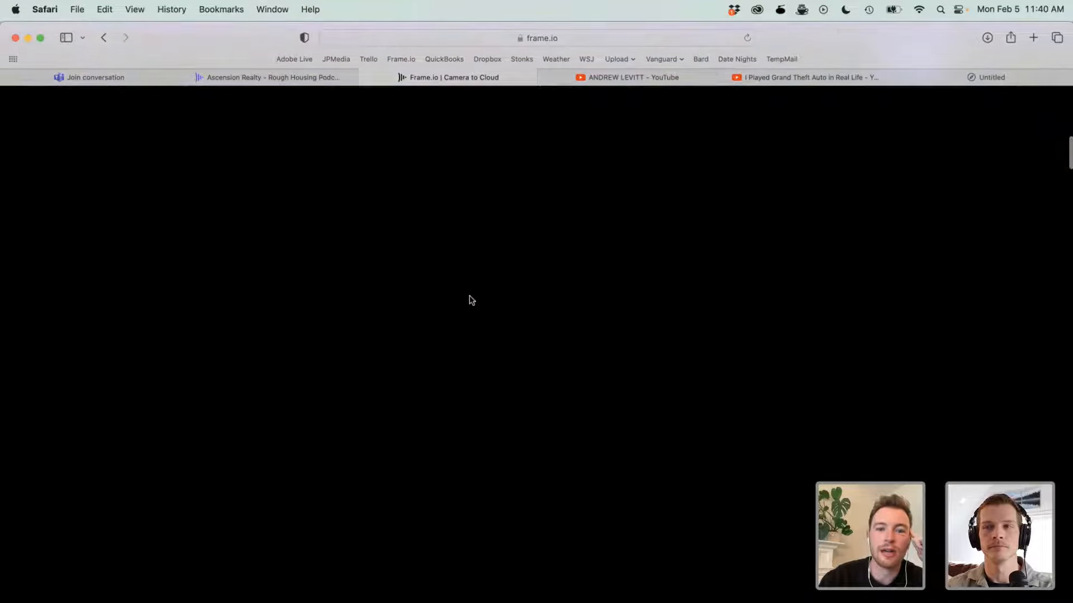
{"action": "scroll", "coordinate": [471, 300], "scroll_direction": "down", "scroll_amount": 10}
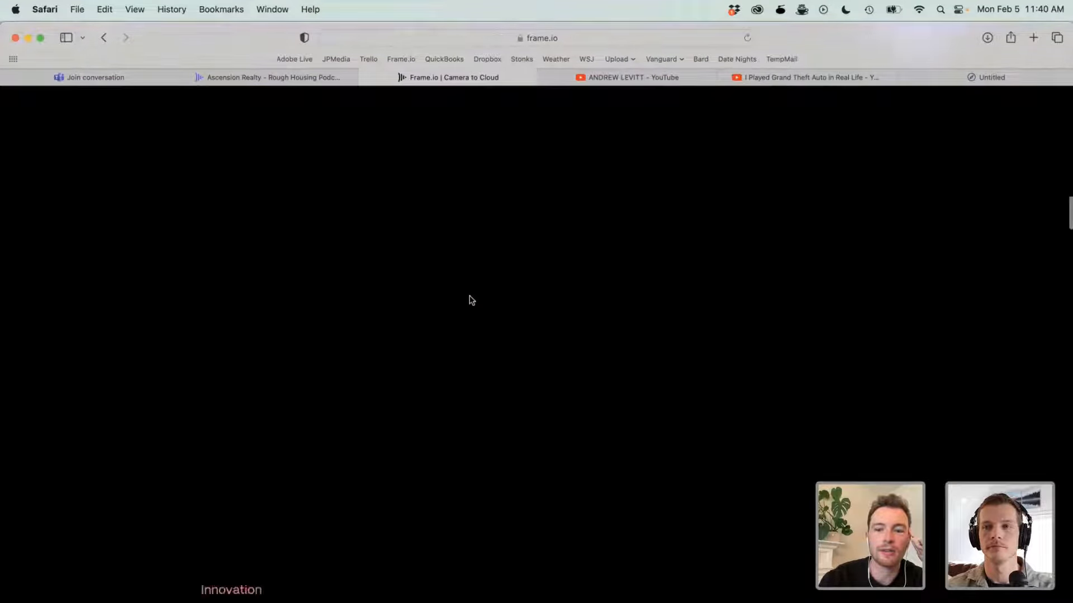
{"action": "scroll", "coordinate": [471, 300], "scroll_direction": "up", "scroll_amount": 5}
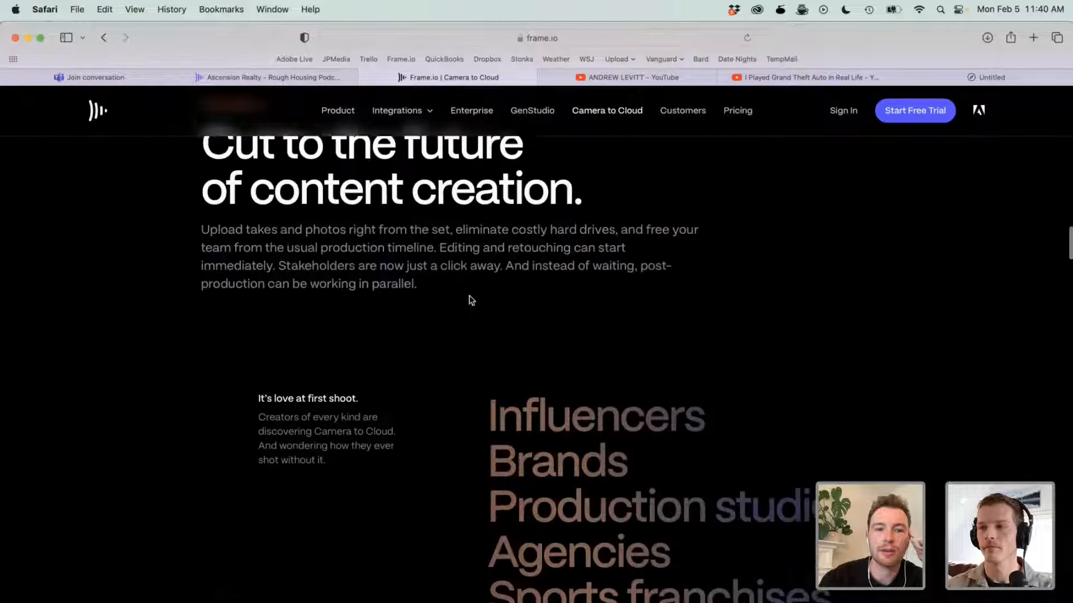
{"action": "scroll", "coordinate": [469, 300], "scroll_direction": "down", "scroll_amount": 10}
{"action": "scroll", "coordinate": [470, 300], "scroll_direction": "down", "scroll_amount": 15}
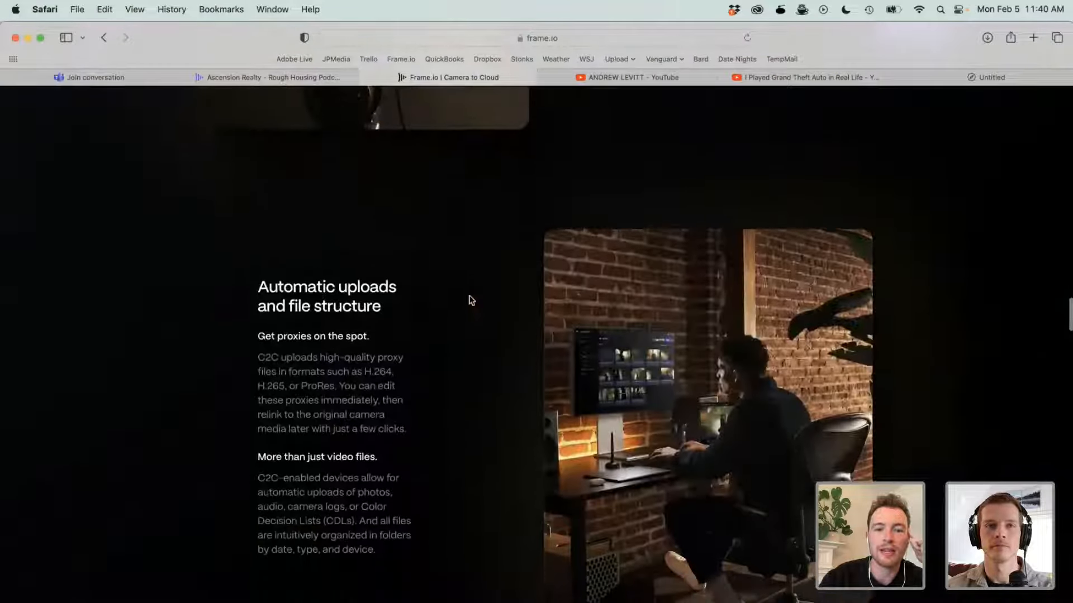
{"action": "scroll", "coordinate": [469, 300], "scroll_direction": "down", "scroll_amount": 15}
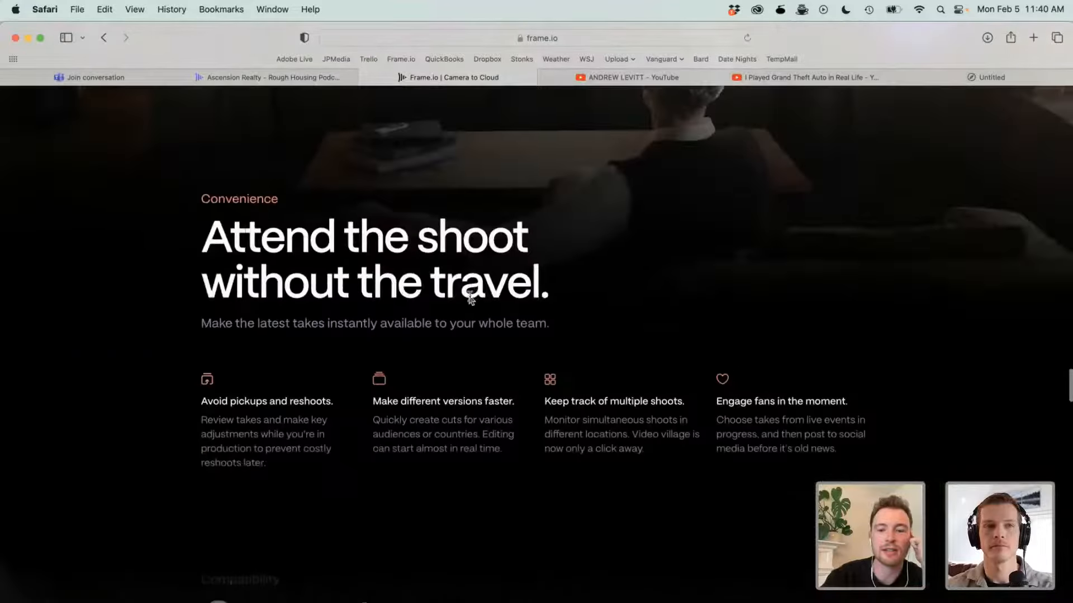
{"action": "scroll", "coordinate": [469, 296], "scroll_direction": "down", "scroll_amount": 10}
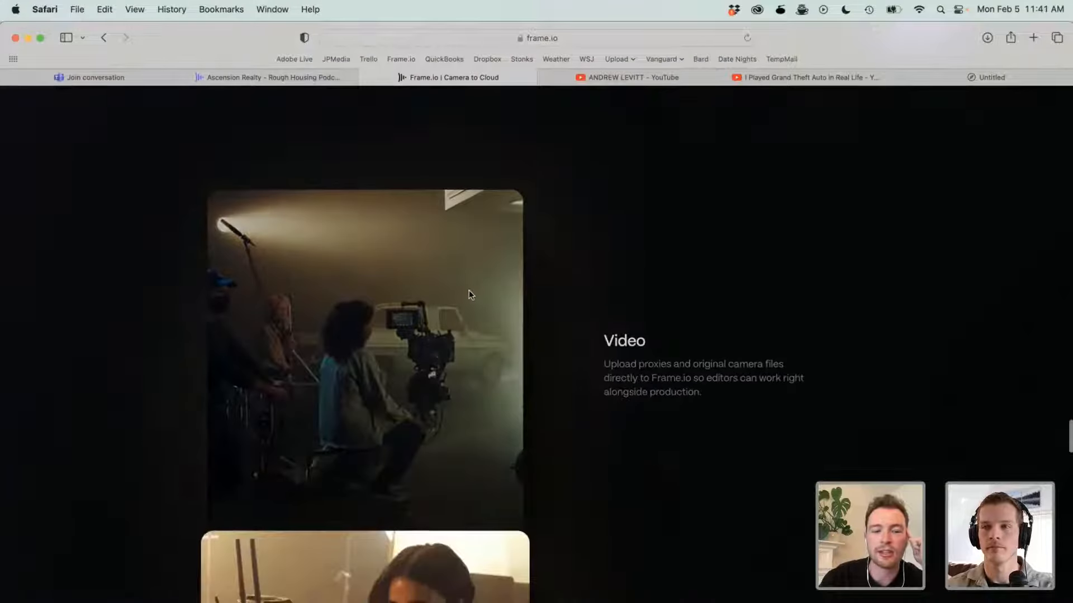
{"action": "scroll", "coordinate": [471, 295], "scroll_direction": "down", "scroll_amount": 10}
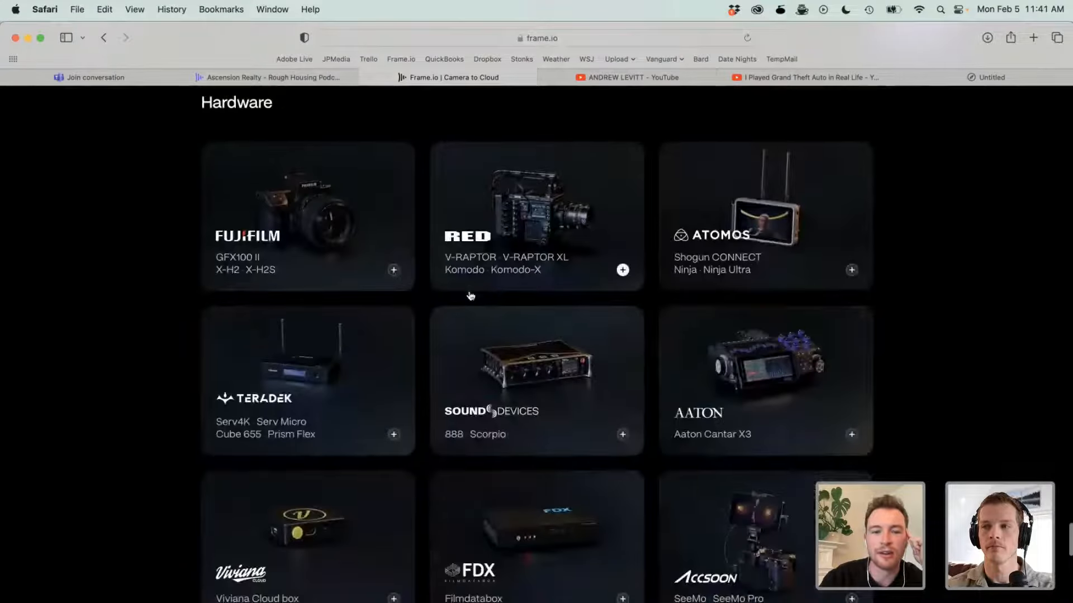
{"action": "scroll", "coordinate": [471, 297], "scroll_direction": "up", "scroll_amount": 1}
{"action": "scroll", "coordinate": [471, 296], "scroll_direction": "down", "scroll_amount": 1}
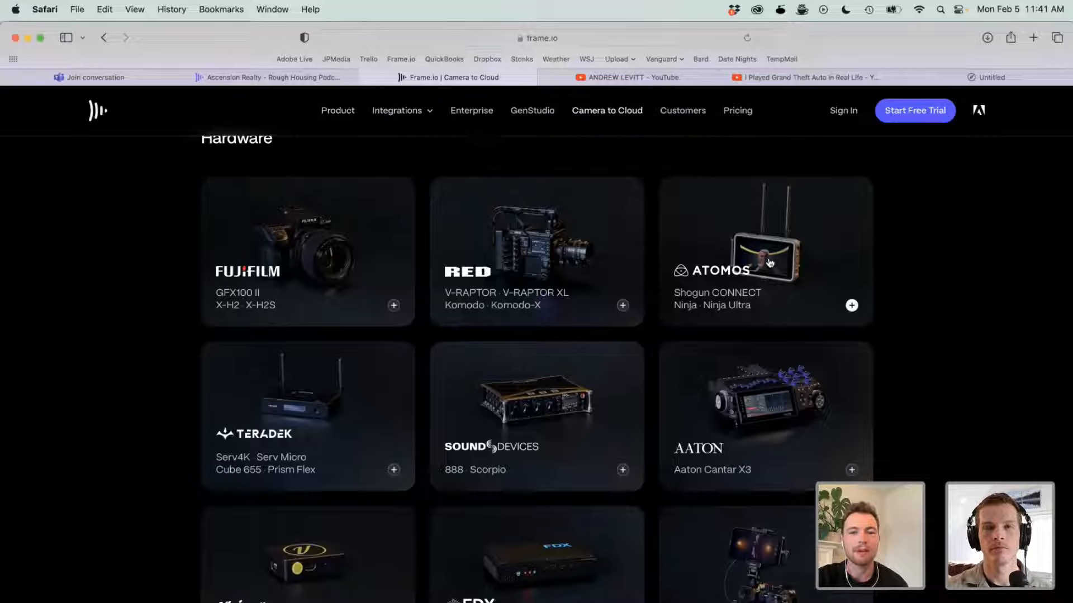
- Return to the Rough Housing Podcast project and open the Video folder inside Cloud_Devices and 2024_01_10
{"action": "left_click", "coordinate": [313, 78]}
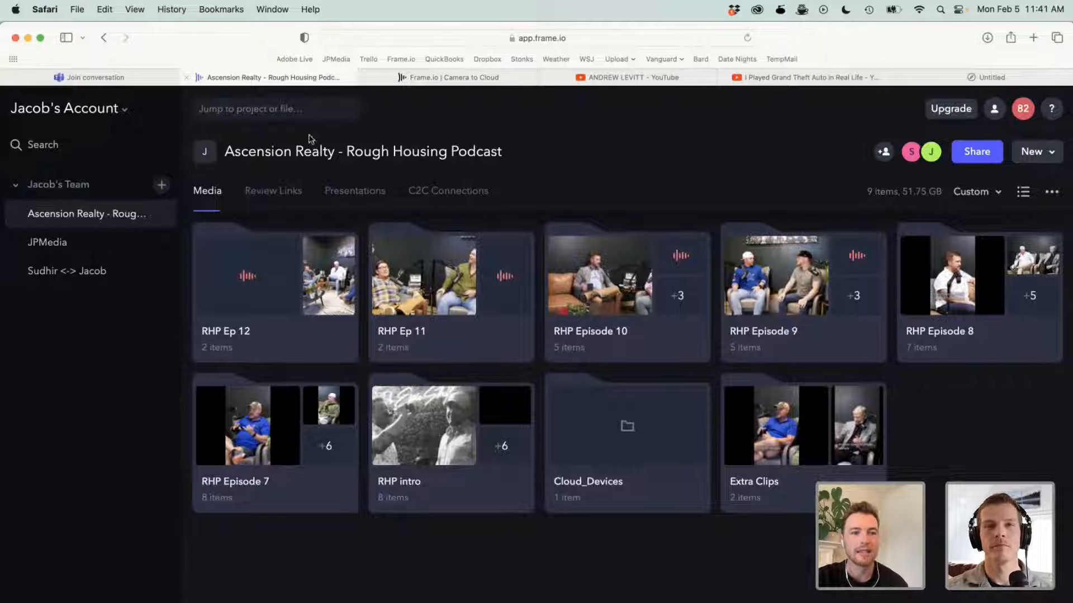
{"action": "left_click", "coordinate": [619, 493]}
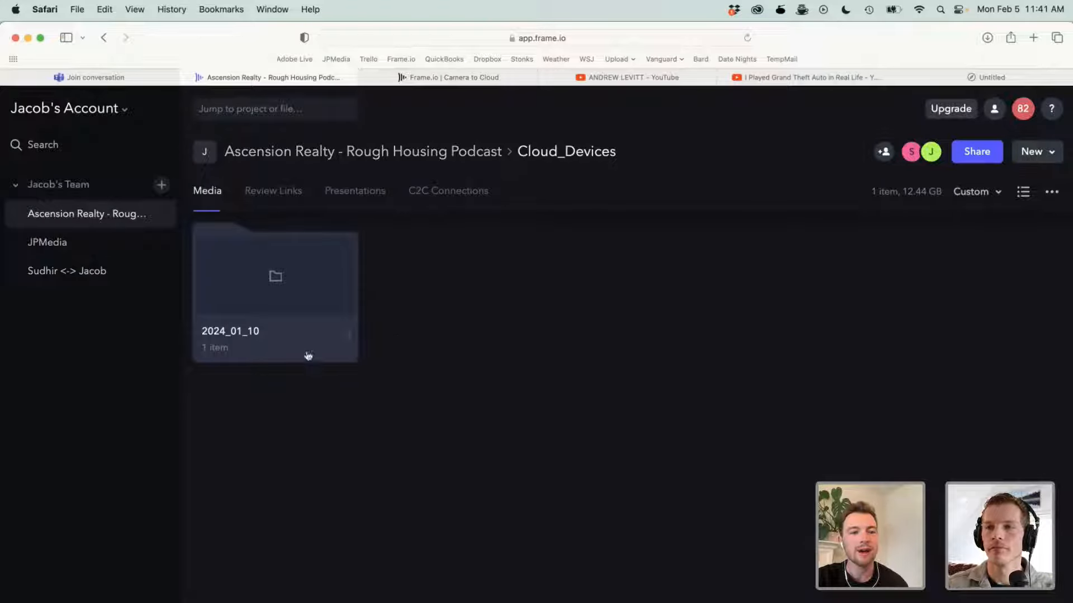
{"action": "left_click", "coordinate": [249, 353]}
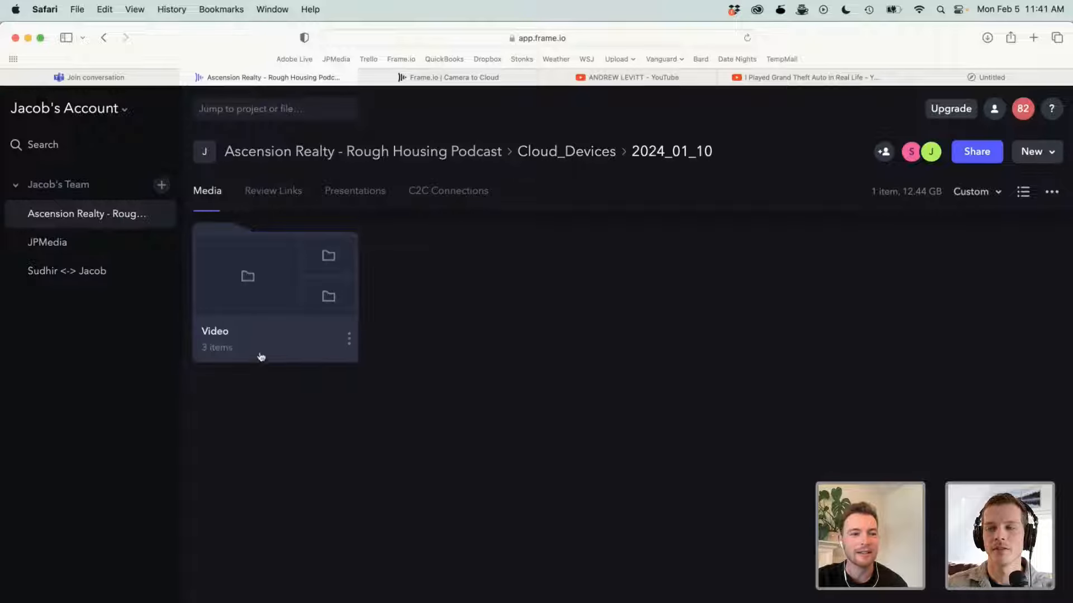
{"action": "left_click", "coordinate": [252, 348]}
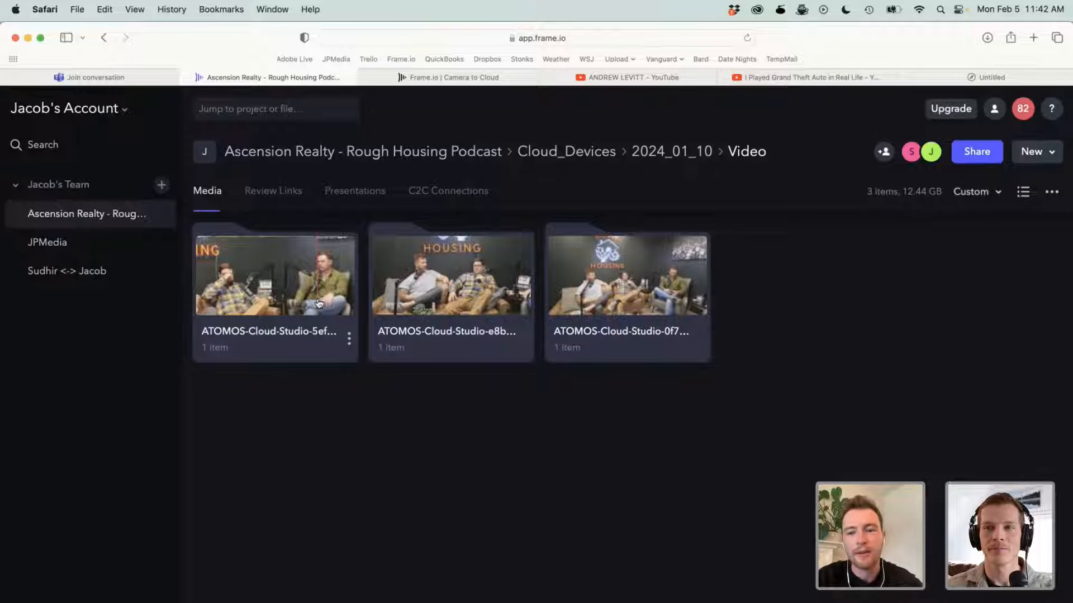
- Go back to the Camera to Cloud page and review the remaining compatible hardware and software
{"action": "left_click", "coordinate": [508, 83]}
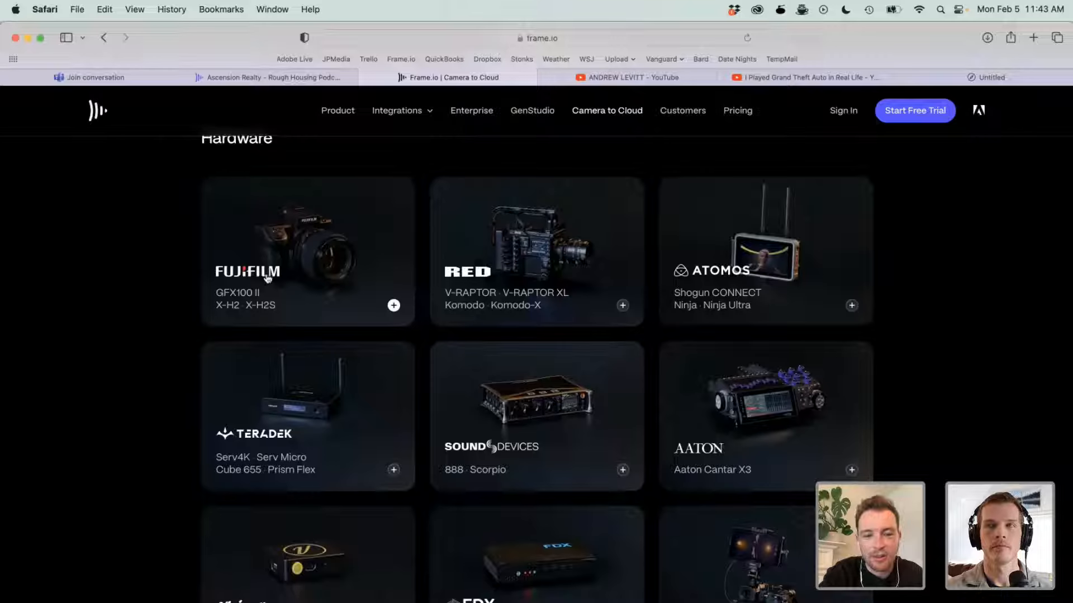
{"action": "scroll", "coordinate": [268, 278], "scroll_direction": "down", "scroll_amount": 7}
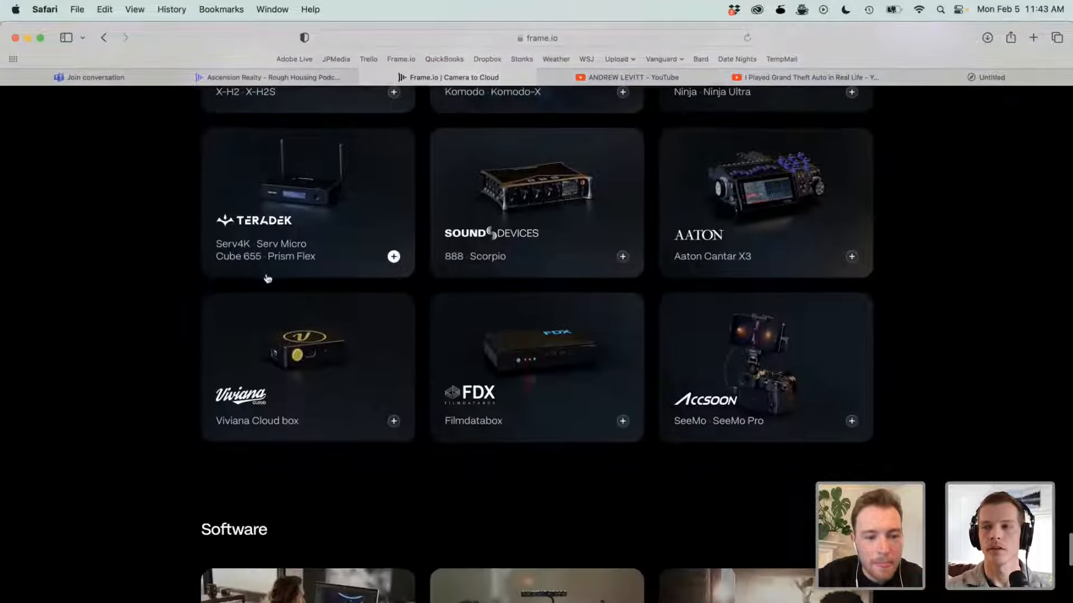
{"action": "scroll", "coordinate": [267, 277], "scroll_direction": "down", "scroll_amount": 5}
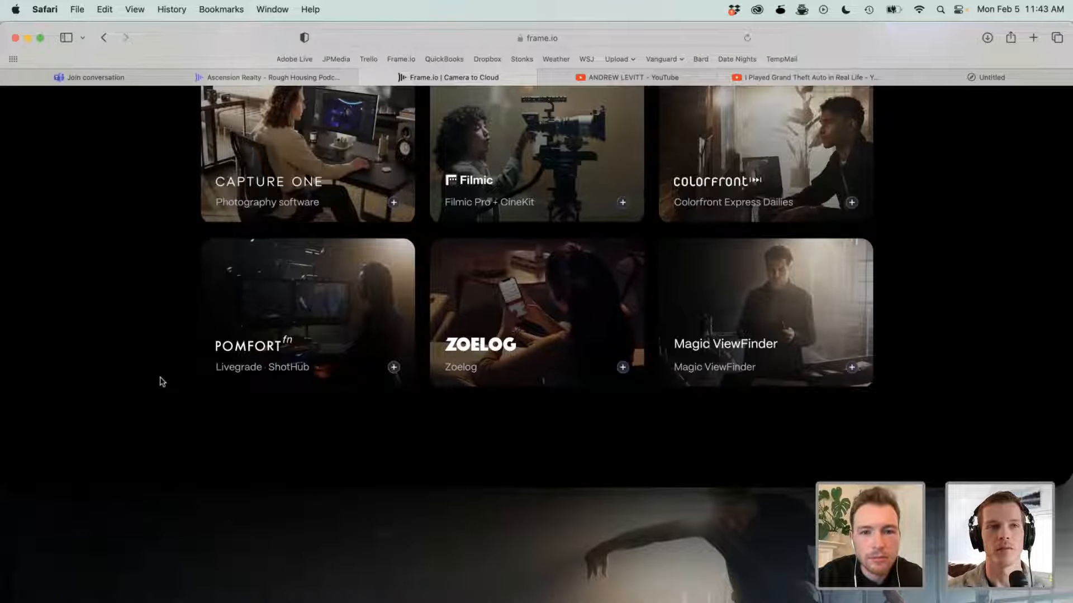
- Review the remaining Camera to Cloud software and hardware partners and expand the Atomos device details
{"action": "scroll", "coordinate": [162, 381], "scroll_direction": "up", "scroll_amount": 3}
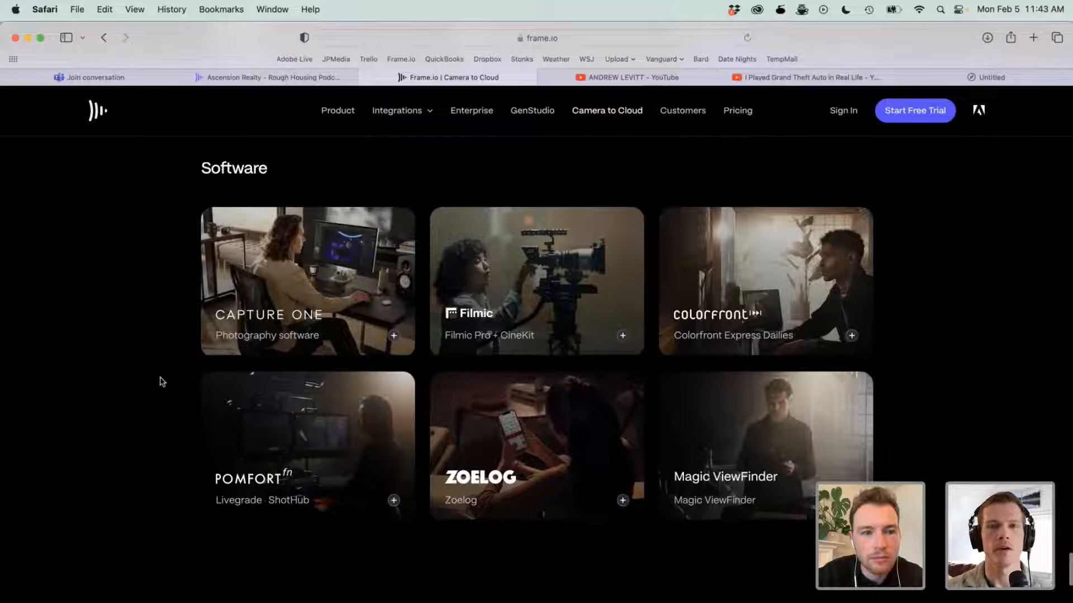
{"action": "scroll", "coordinate": [162, 381], "scroll_direction": "down", "scroll_amount": 15}
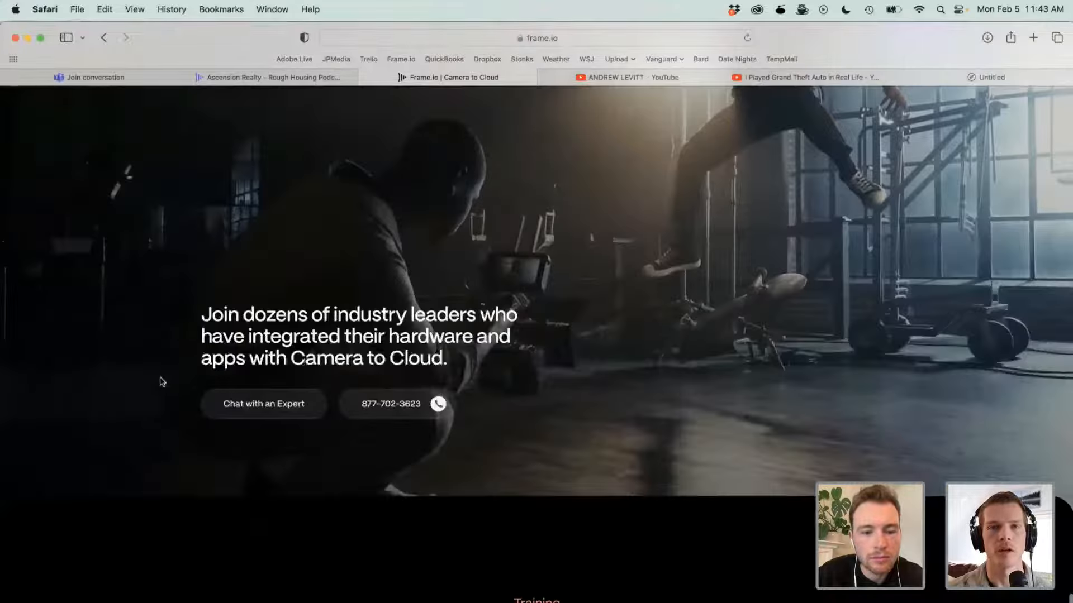
{"action": "scroll", "coordinate": [162, 381], "scroll_direction": "down", "scroll_amount": 10}
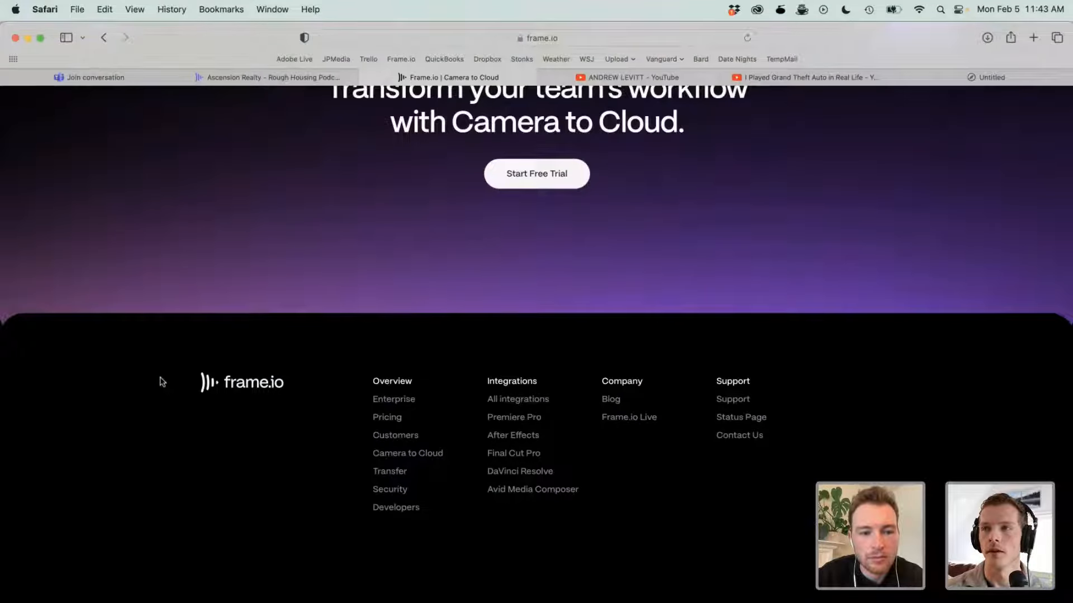
{"action": "scroll", "coordinate": [162, 381], "scroll_direction": "up", "scroll_amount": 15}
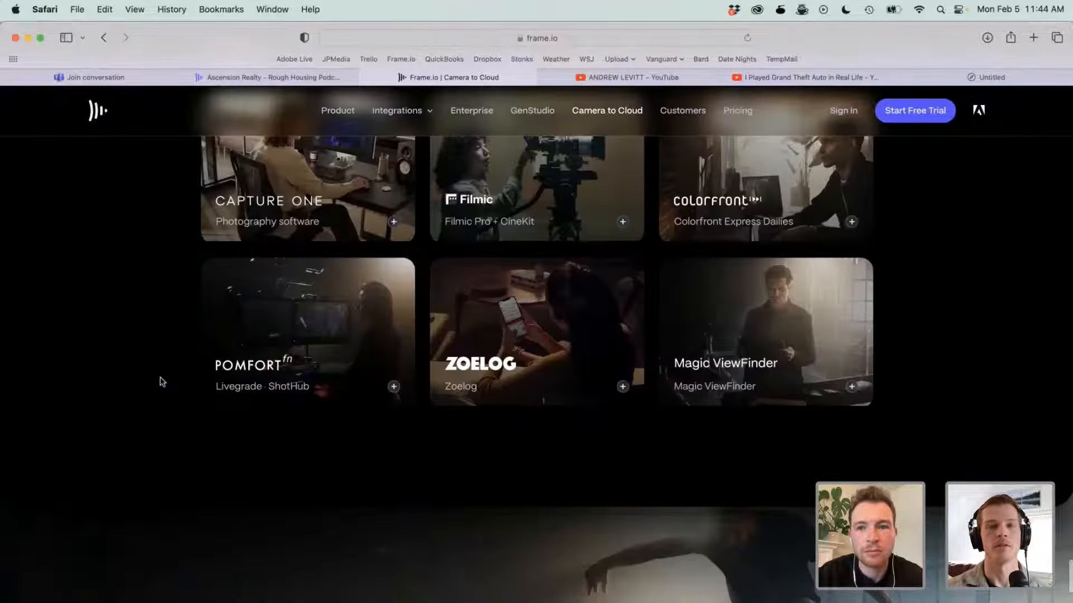
{"action": "scroll", "coordinate": [162, 382], "scroll_direction": "up", "scroll_amount": 10}
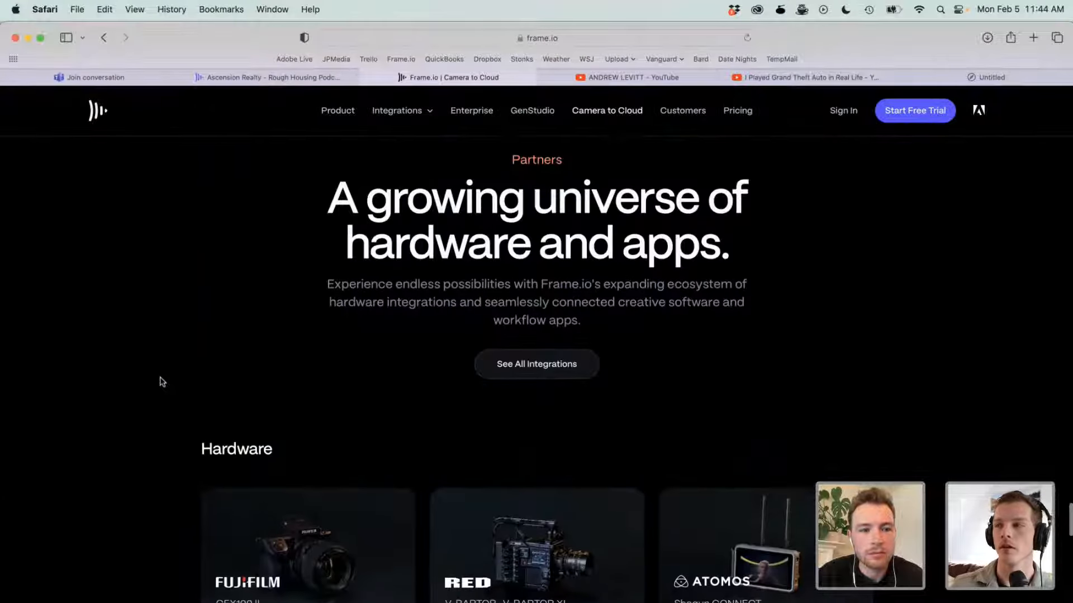
{"action": "scroll", "coordinate": [162, 382], "scroll_direction": "down", "scroll_amount": 5}
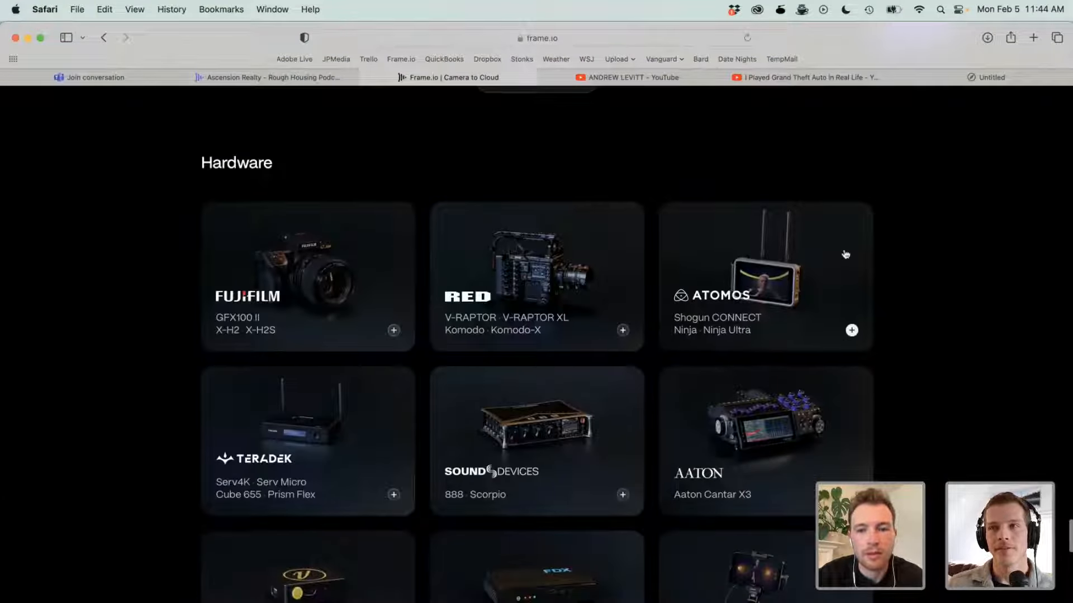
{"action": "left_click", "coordinate": [749, 306]}
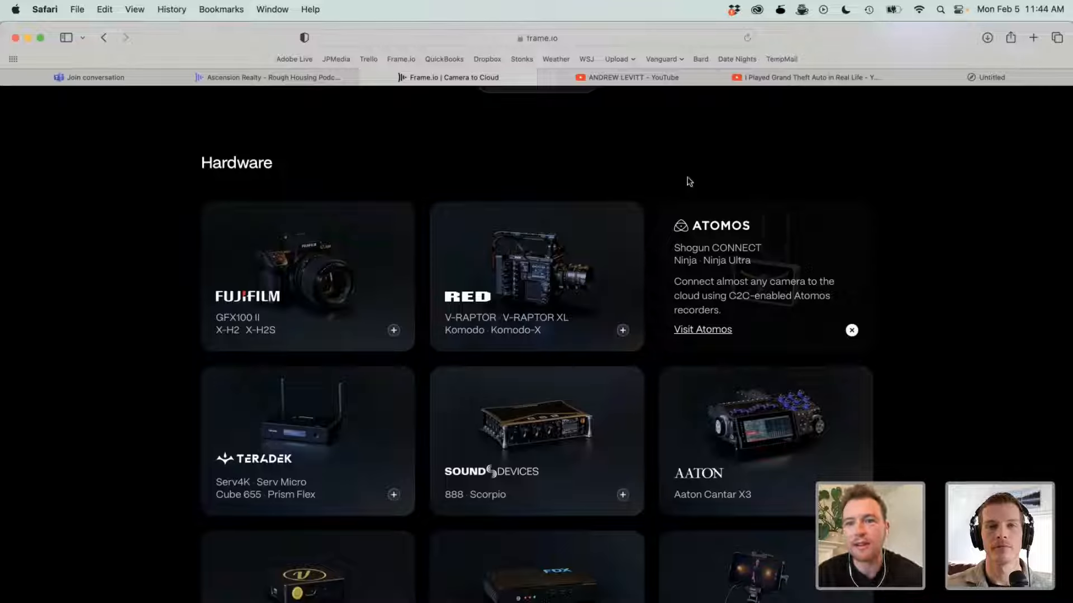
- Return to the Rough Housing Podcast project, open the RHP Ep 12 folder, and share RHP Ep 12 V3.mp4 as a presentation
{"action": "left_click", "coordinate": [235, 79]}
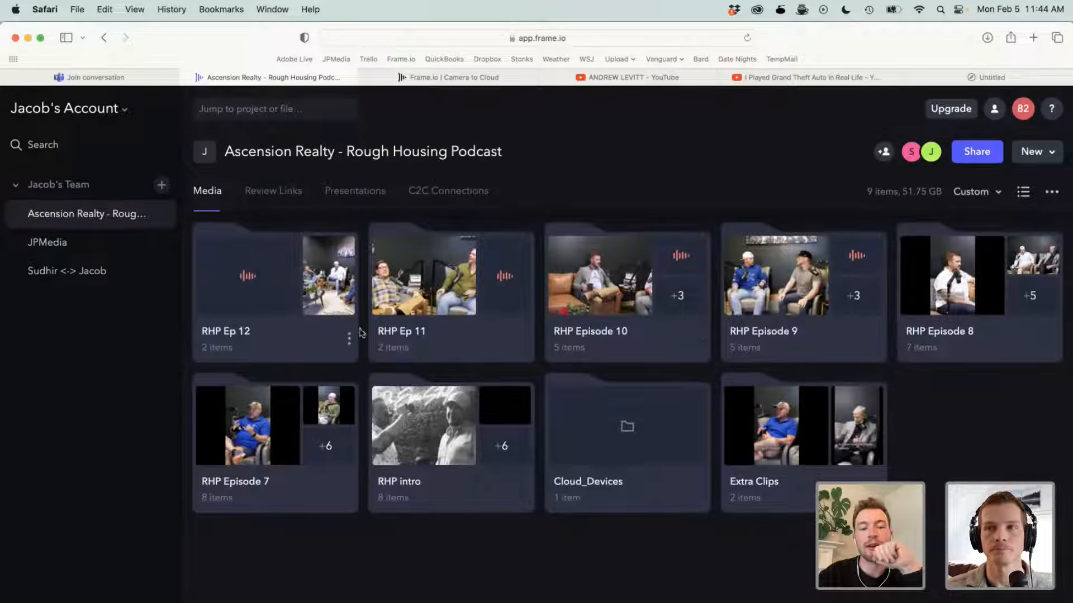
{"action": "left_click", "coordinate": [263, 336]}
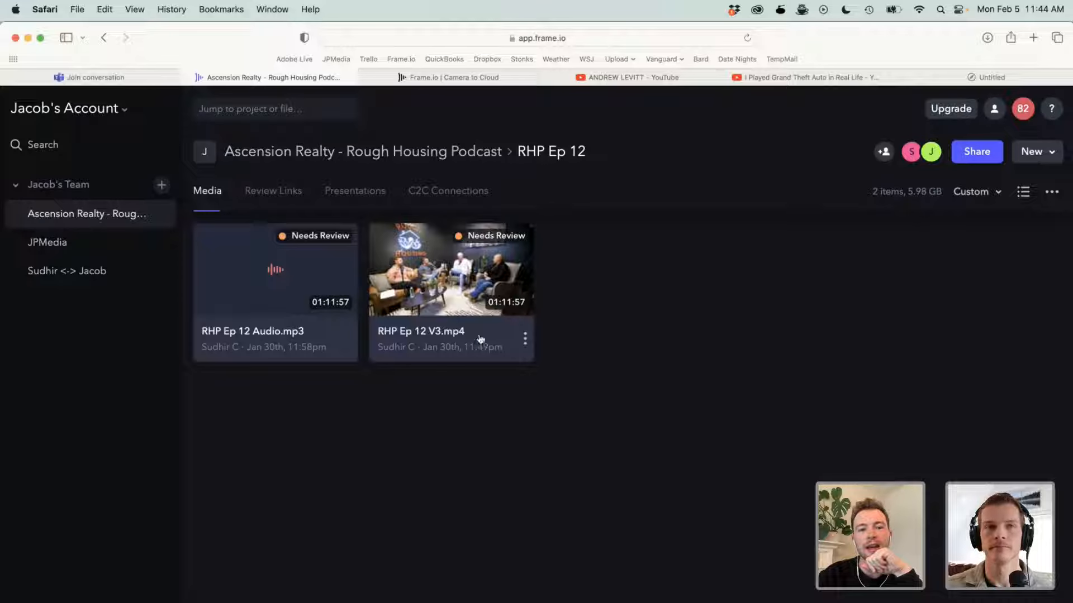
{"action": "left_click", "coordinate": [523, 339]}
{"action": "mouse_move", "coordinate": [599, 351]}
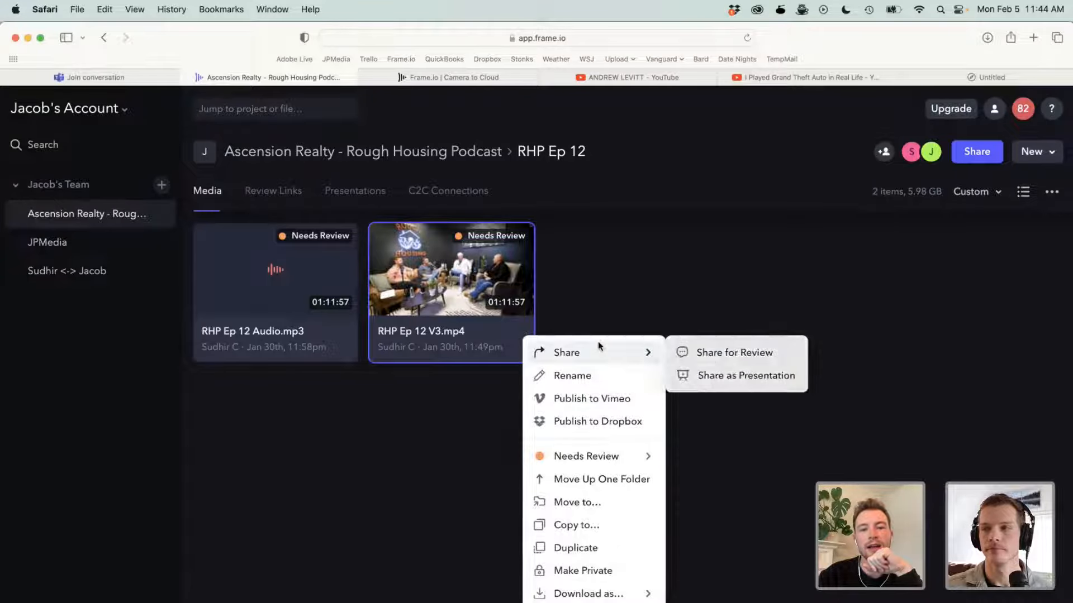
{"action": "left_click", "coordinate": [726, 362]}
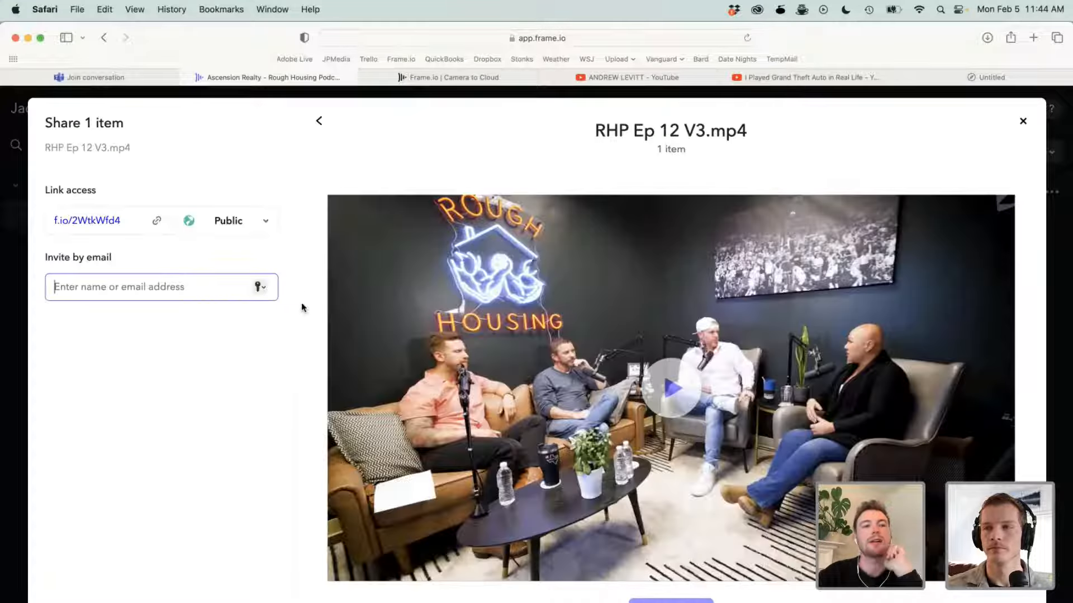
- Check the presentation's download and protection settings, and copy its public share link
{"action": "left_click", "coordinate": [162, 174]}
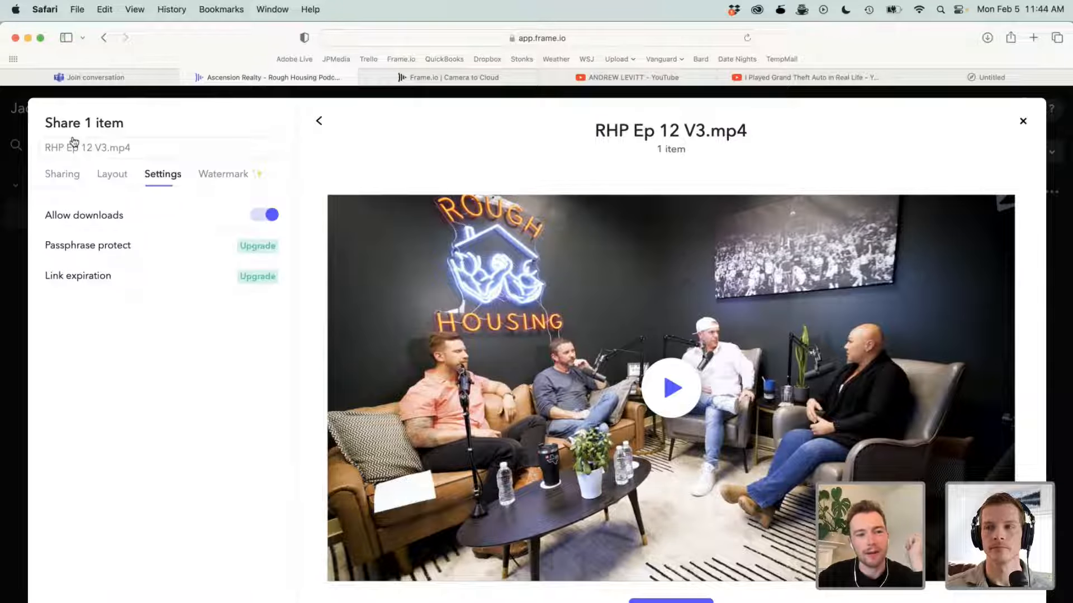
{"action": "left_click", "coordinate": [67, 171]}
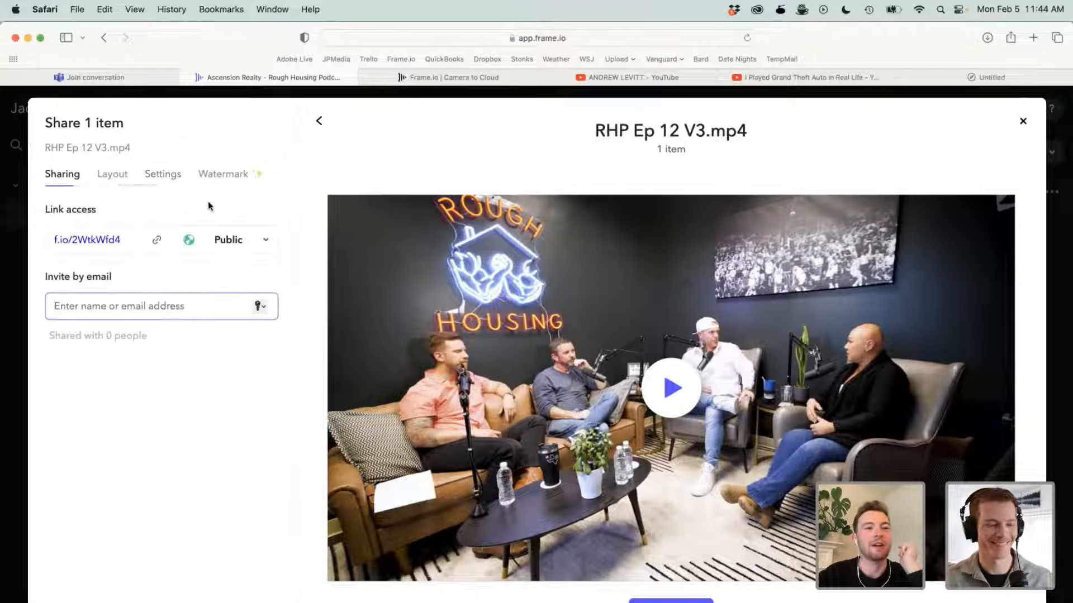
{"action": "left_click", "coordinate": [156, 240]}
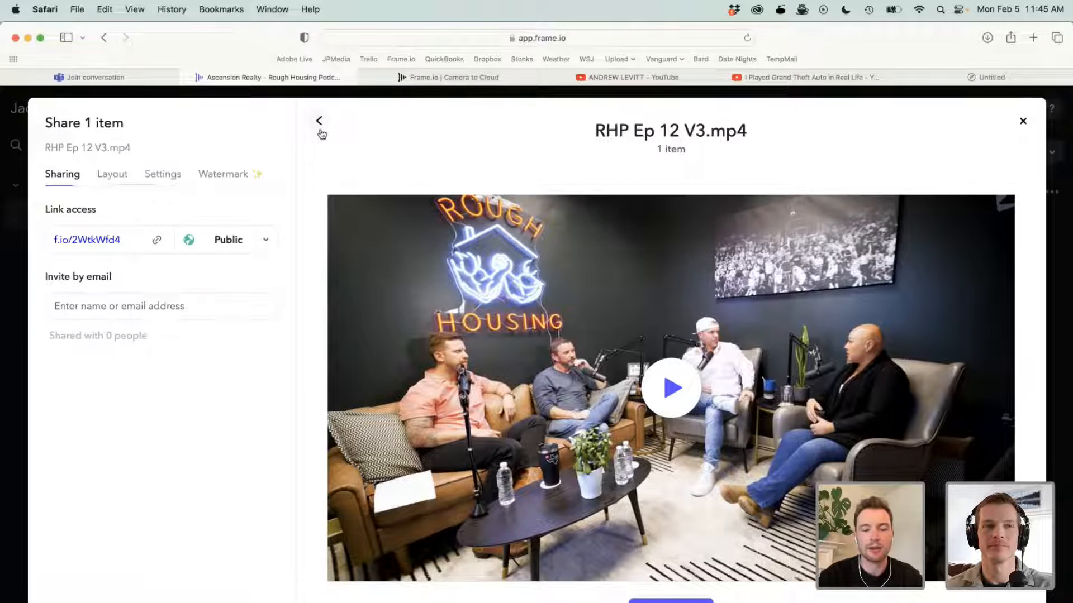
- Preview the copied presentation link in a private browser window, and close both the window and the share dialog
{"action": "key", "text": "super+shift+n"}
{"action": "key", "text": "super+v"}
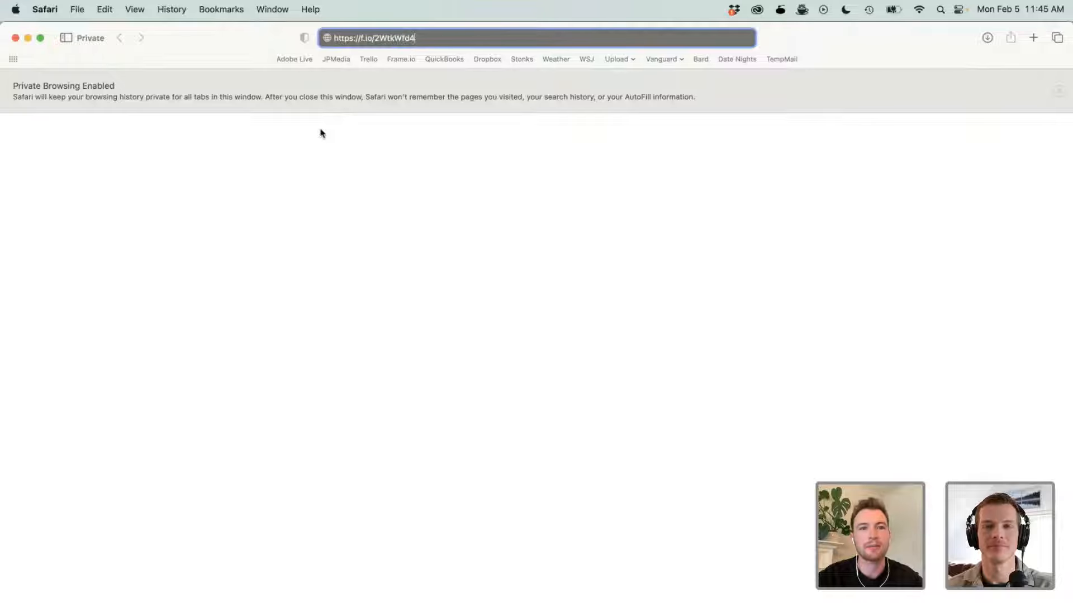
{"action": "key", "text": "Return"}
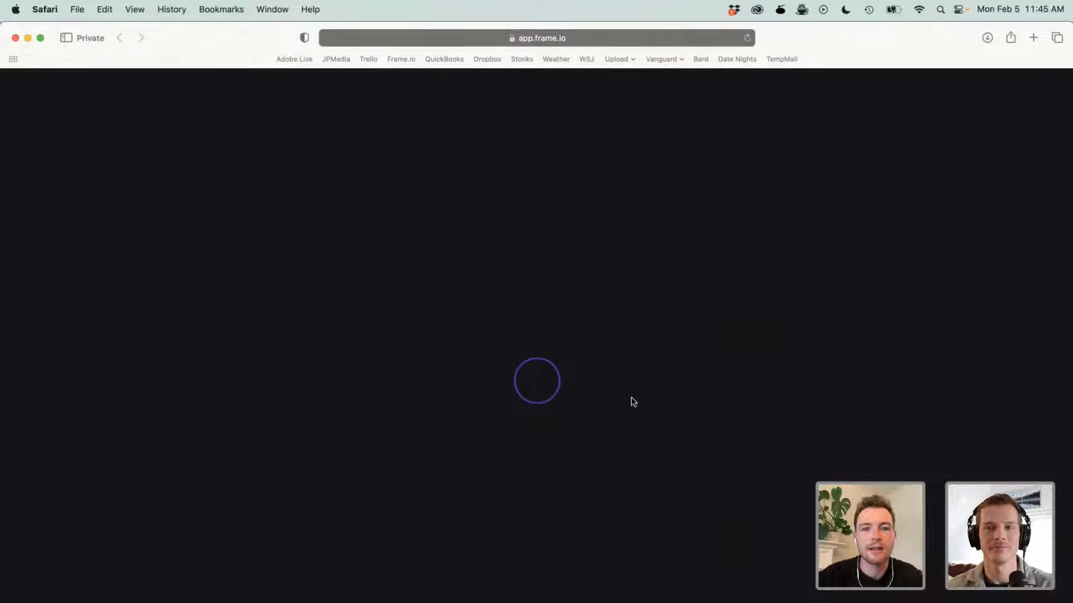
{"action": "scroll", "coordinate": [514, 502], "scroll_direction": "down", "scroll_amount": 3}
{"action": "scroll", "coordinate": [512, 503], "scroll_direction": "up", "scroll_amount": 3}
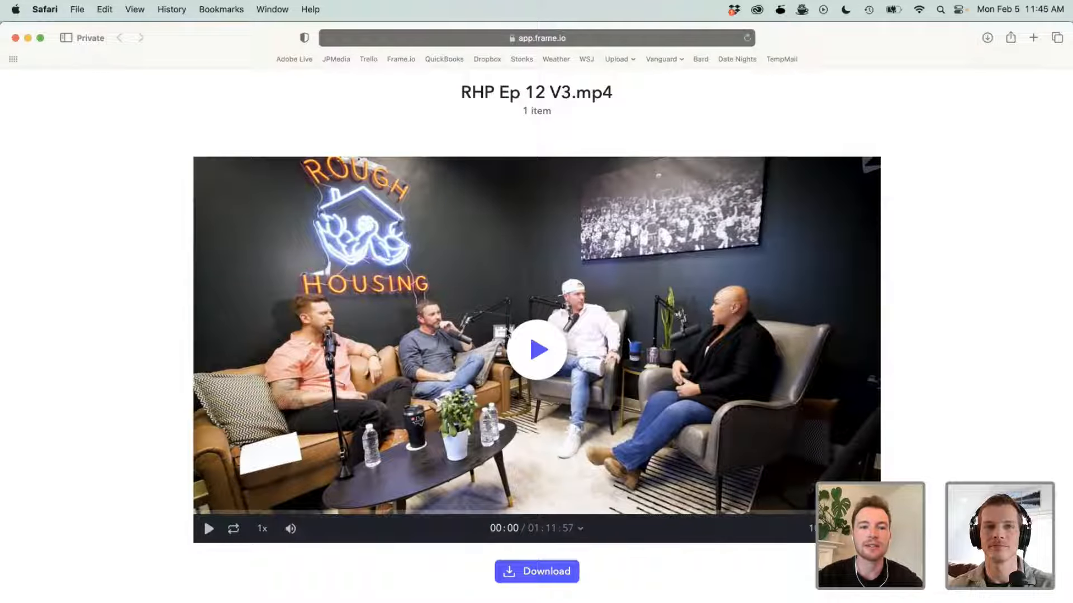
{"action": "key", "text": "super+w"}
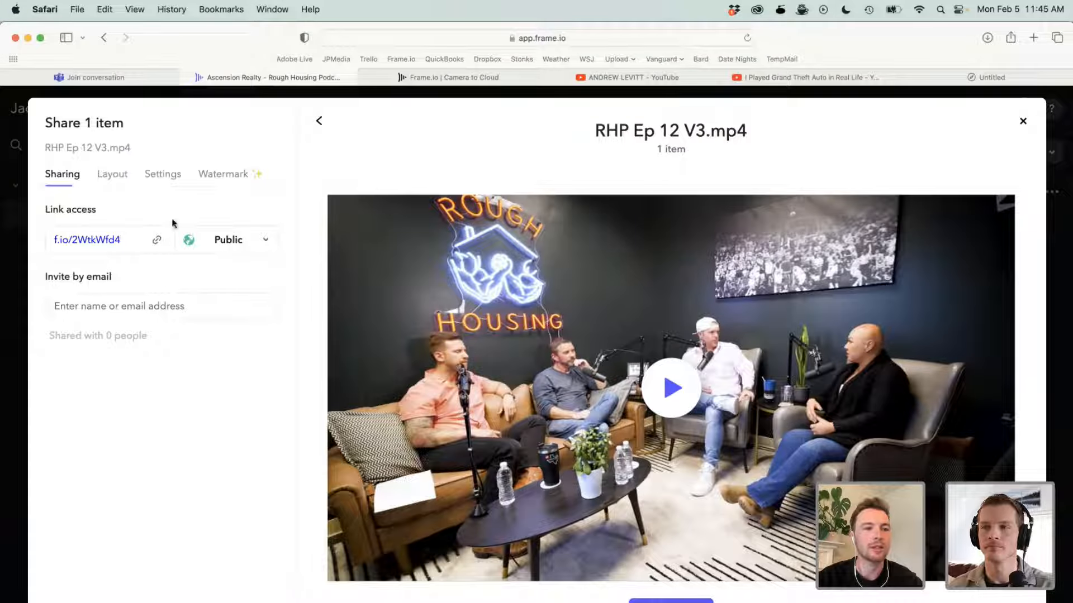
{"action": "left_click", "coordinate": [21, 243]}
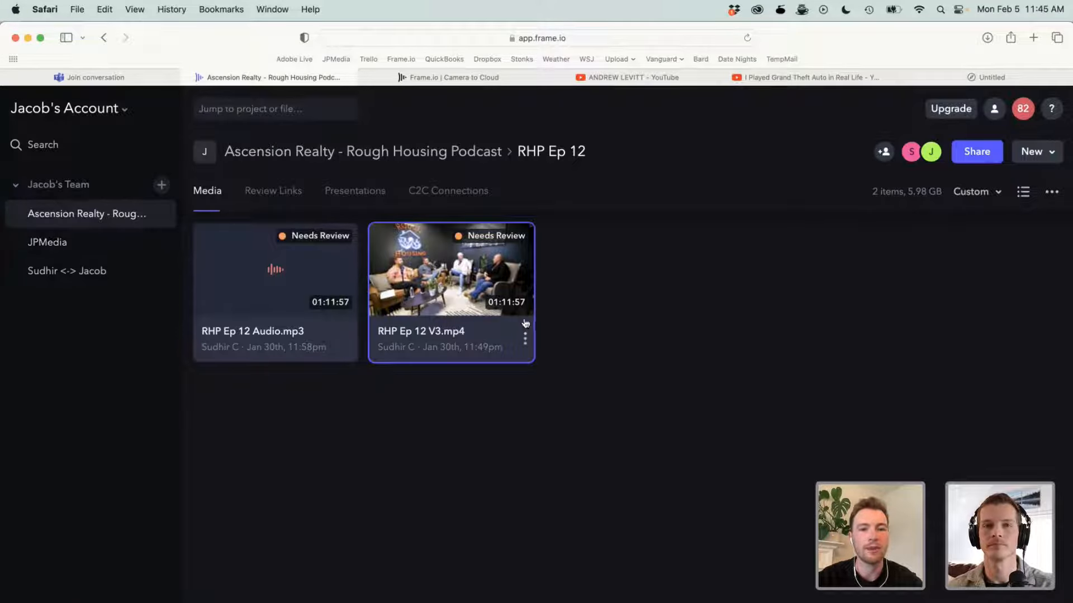
- Share RHP Ep 12 V3.mp4 for review and copy the public review link
{"action": "right_click", "coordinate": [524, 335]}
{"action": "mouse_move", "coordinate": [576, 356]}
{"action": "left_click", "coordinate": [695, 355]}
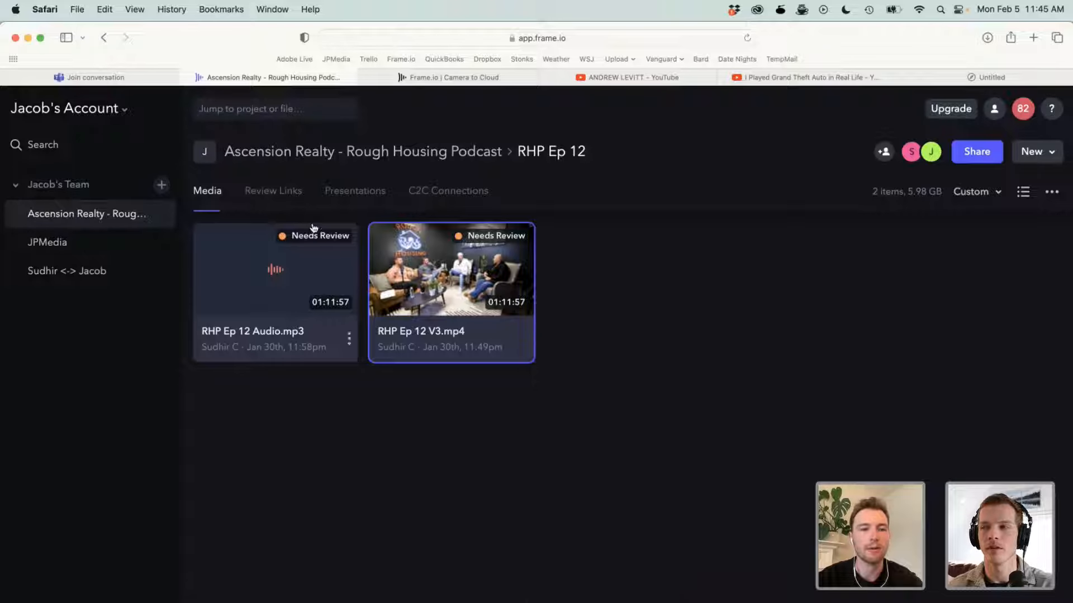
{"action": "left_click", "coordinate": [599, 292]}
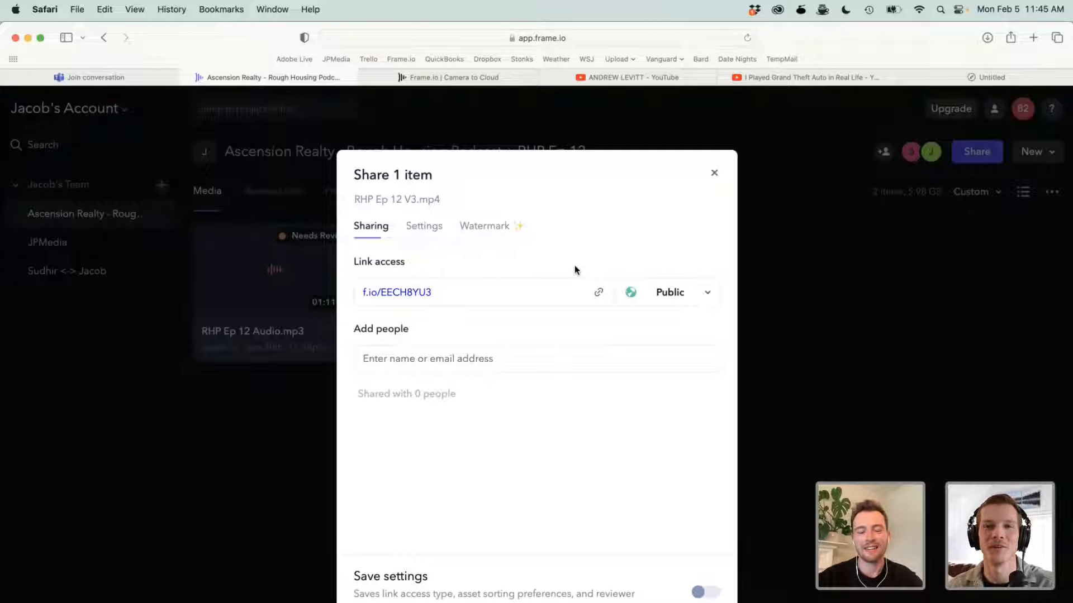
- Preview the copied review link in a private browser window to show the commenting page, and close the window
{"action": "key", "text": "super+shift+n"}
{"action": "key", "text": "super+v"}
{"action": "key", "text": "Return"}
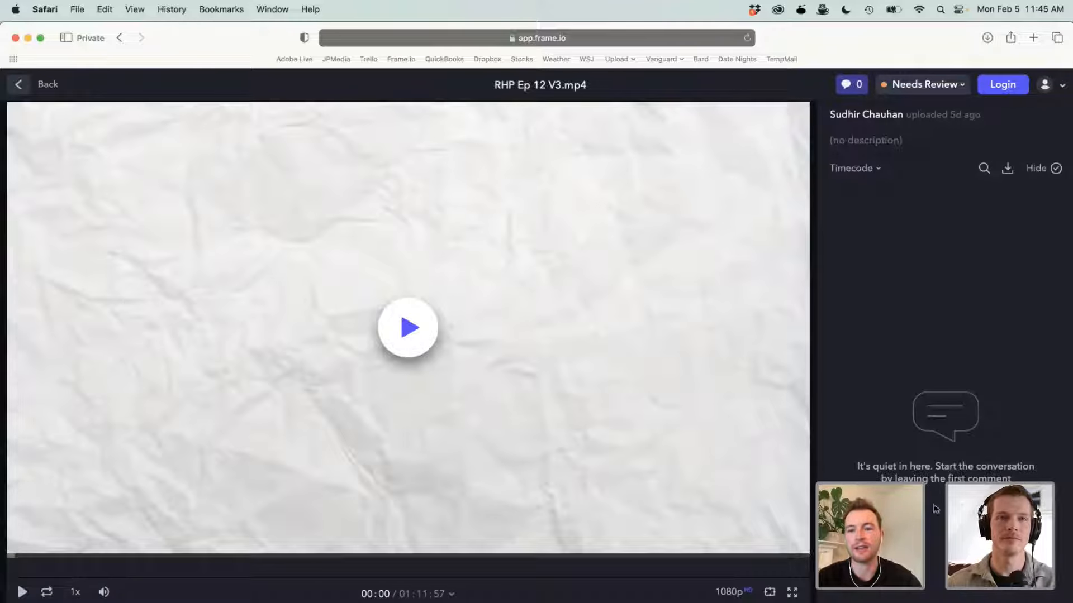
{"action": "key", "text": "super+w"}
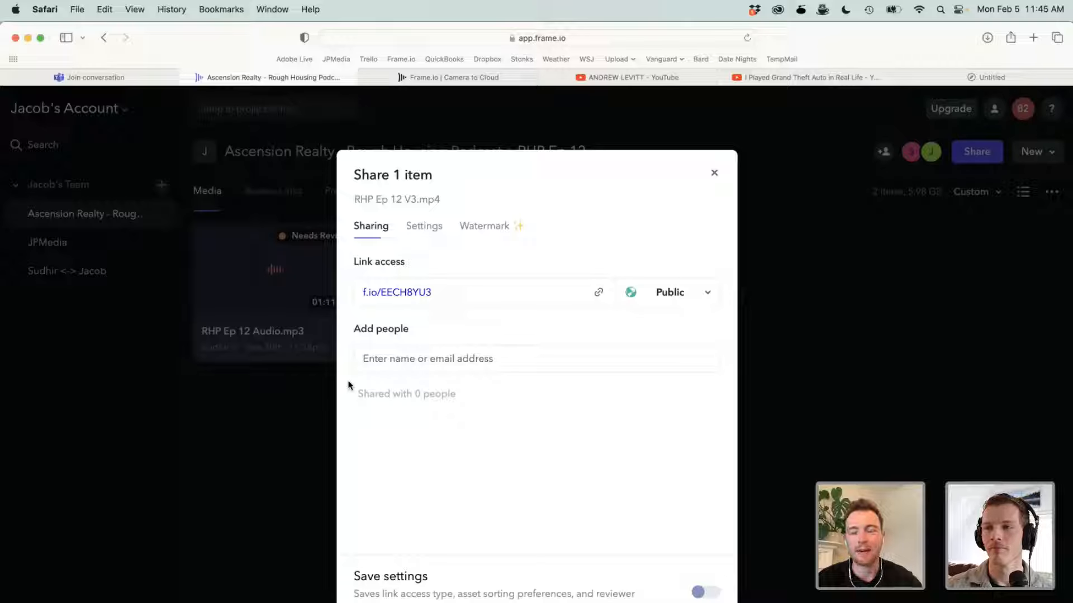
- Switch to Premiere Pro (Beta) and examine the Quick Export and Frame.io review sharing options for the Main sequence
{"action": "key", "text": "super+Tab"}
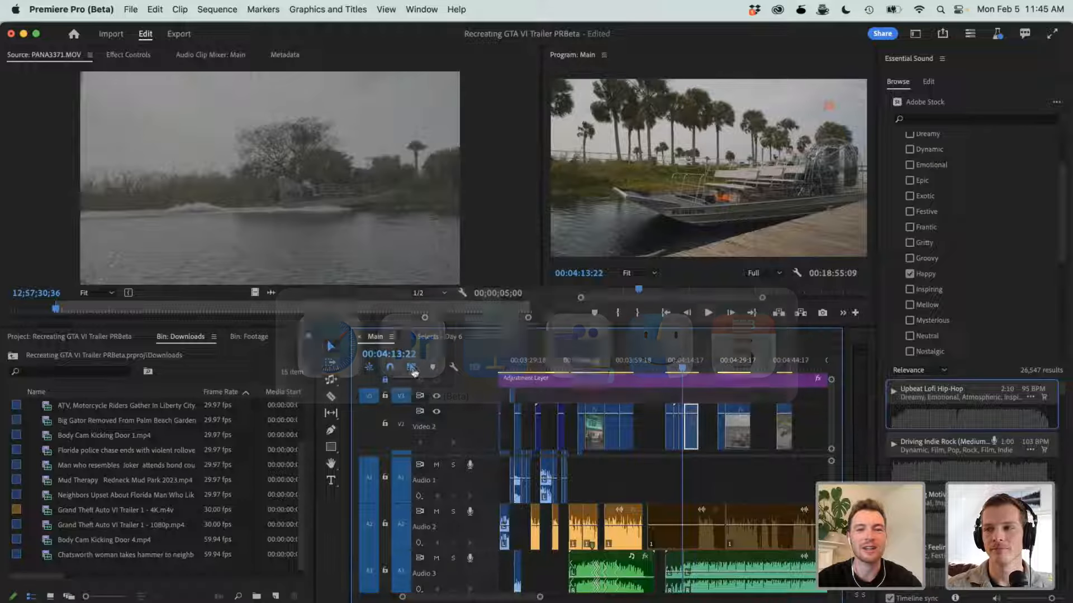
{"action": "left_click", "coordinate": [942, 33]}
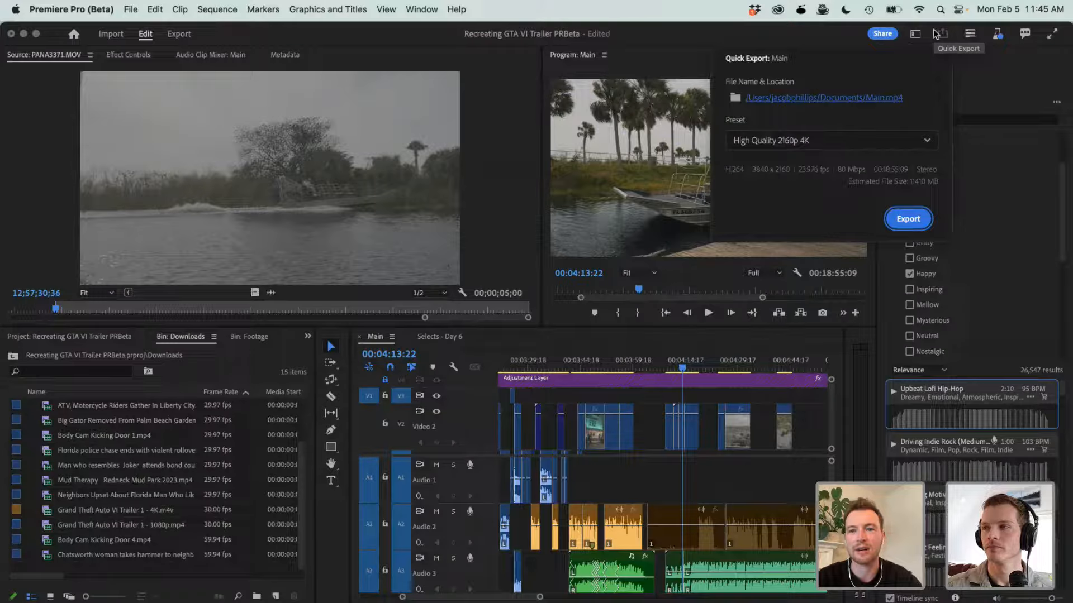
{"action": "left_click", "coordinate": [884, 35]}
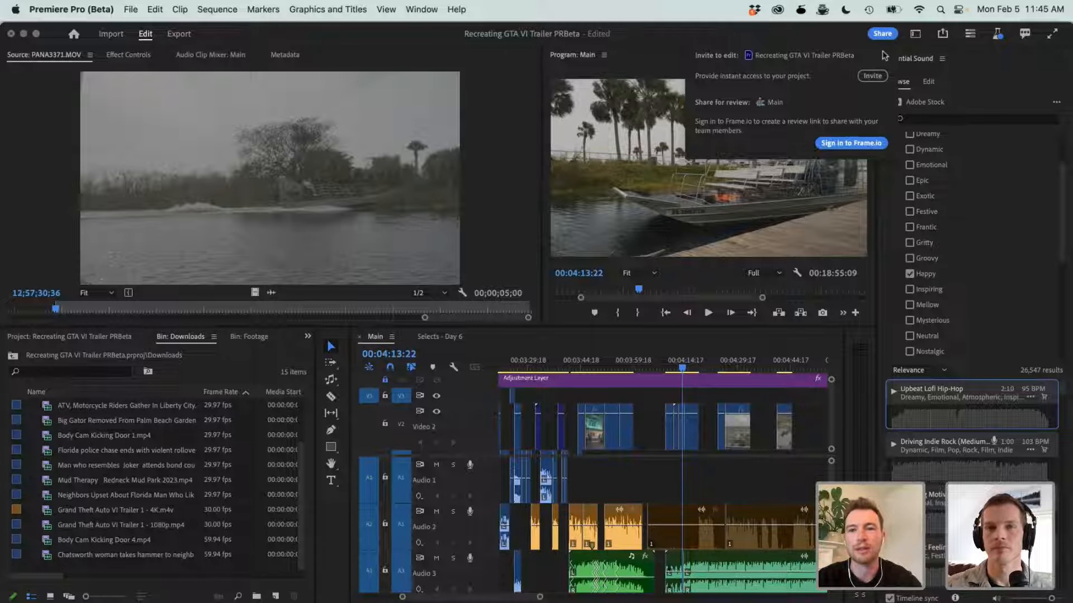
{"action": "left_click", "coordinate": [832, 35]}
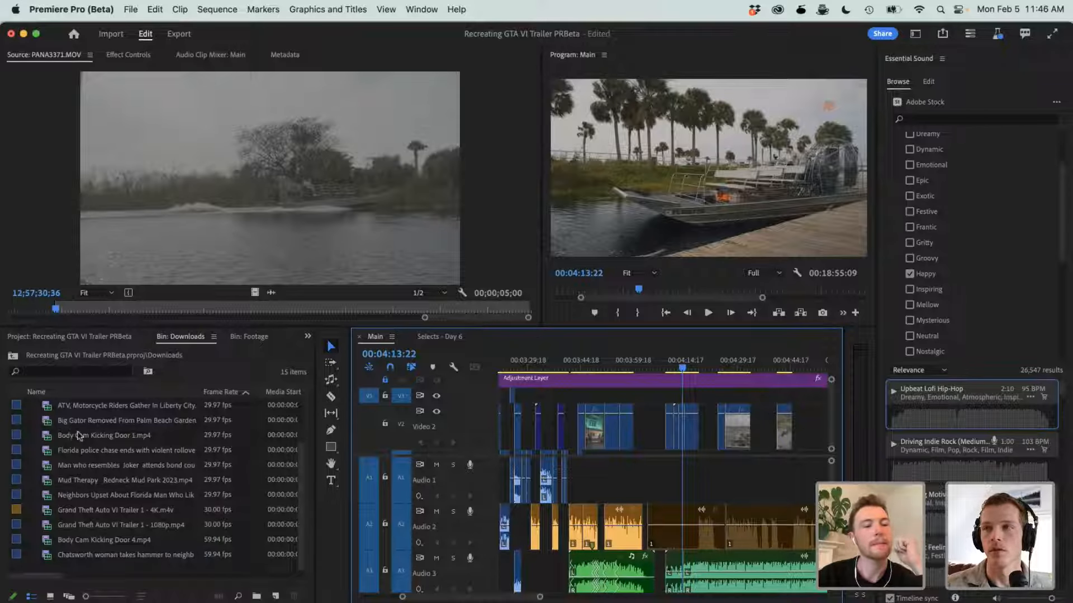
- Go up to the project's root, collapse Footage, expand Compositions, and open the Trailer sequence to look over its tracks
{"action": "left_click", "coordinate": [12, 356]}
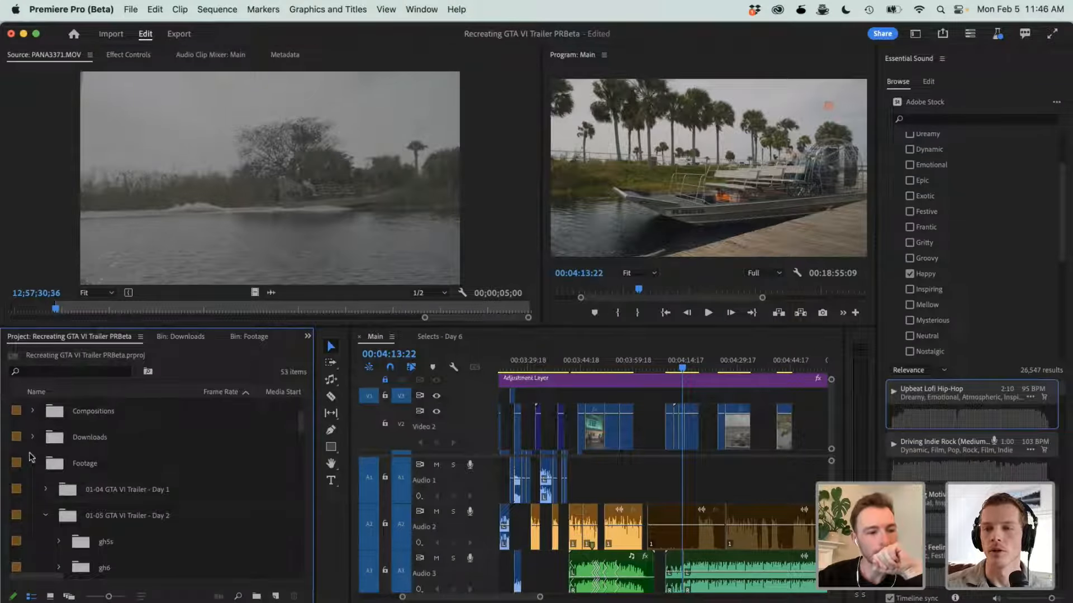
{"action": "left_click", "coordinate": [32, 463]}
{"action": "left_click", "coordinate": [30, 412]}
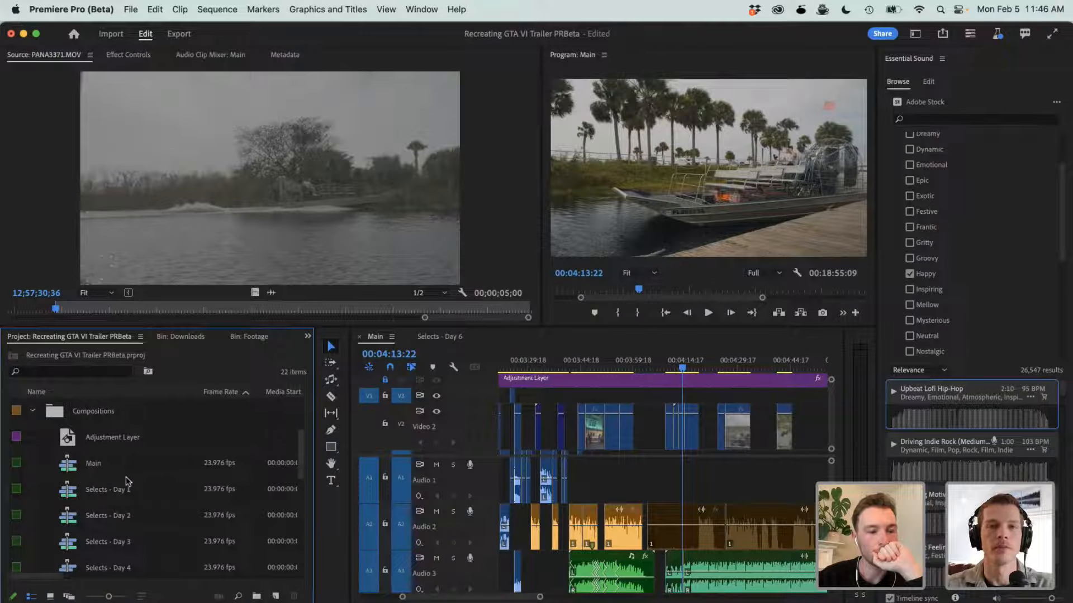
{"action": "scroll", "coordinate": [112, 455], "scroll_direction": "down", "scroll_amount": 5}
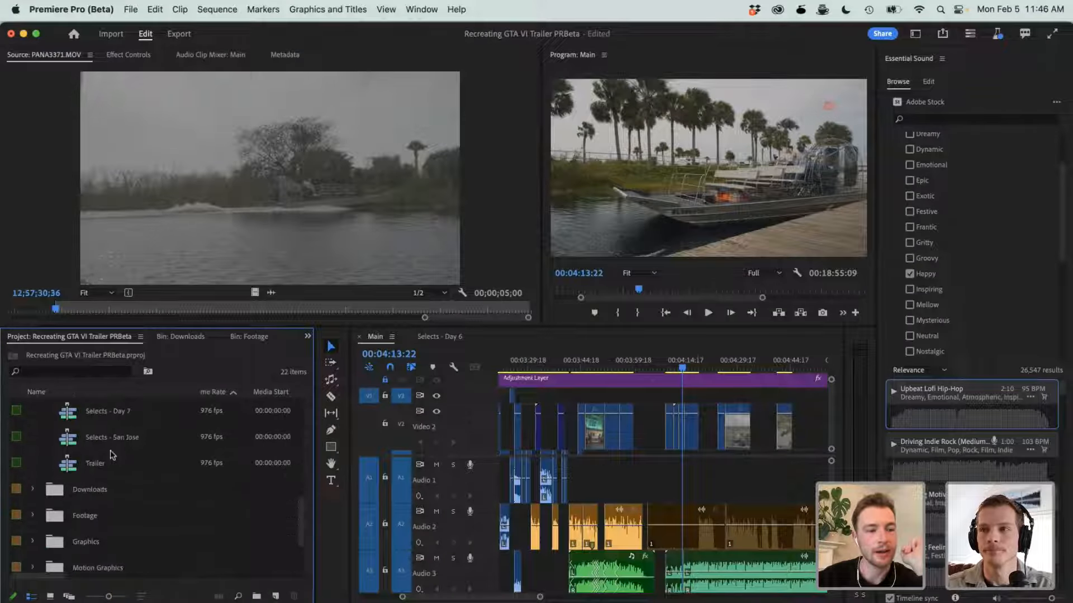
{"action": "scroll", "coordinate": [222, 453], "scroll_direction": "left", "scroll_amount": 1}
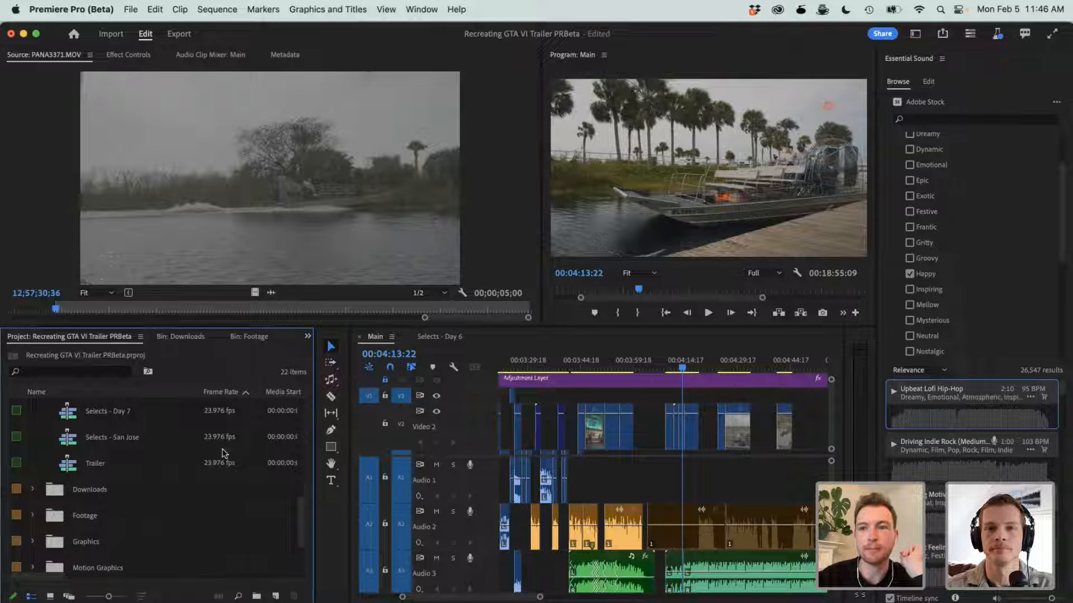
{"action": "scroll", "coordinate": [223, 453], "scroll_direction": "down", "scroll_amount": 1}
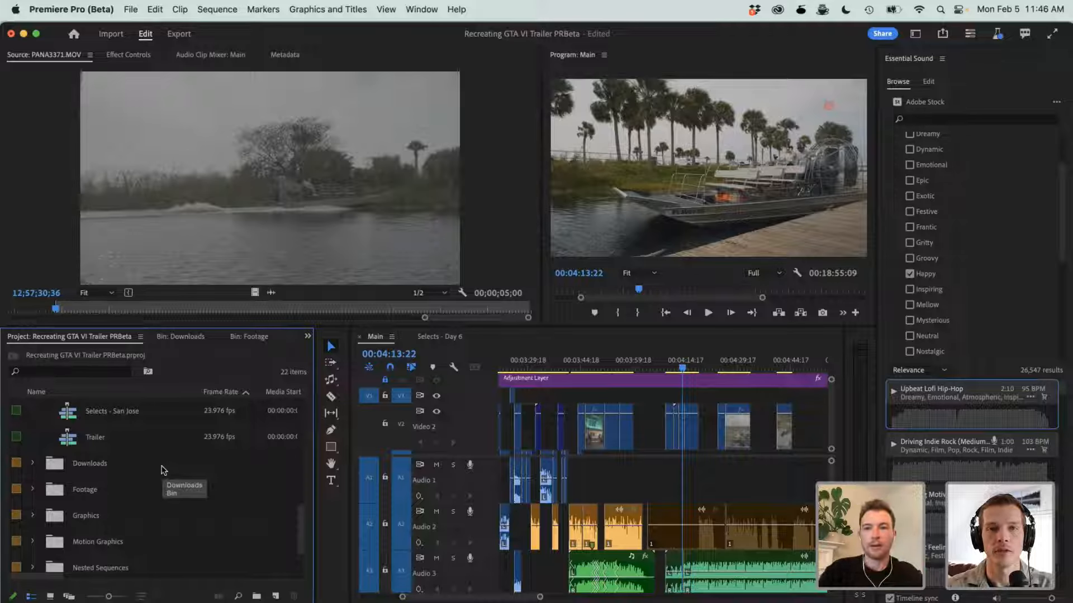
{"action": "double_click", "coordinate": [100, 438]}
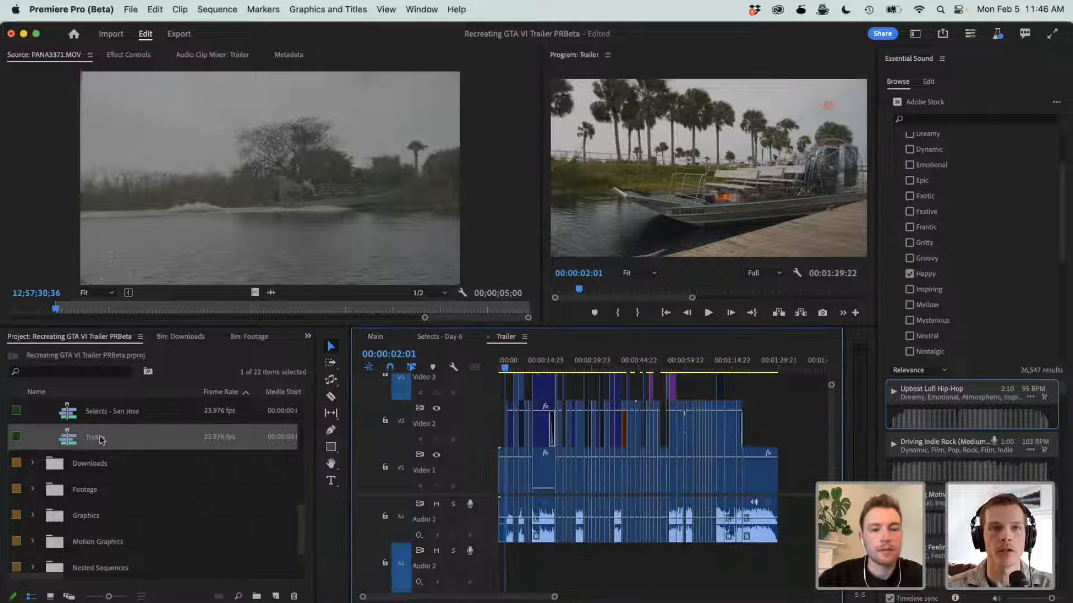
{"action": "scroll", "coordinate": [597, 578], "scroll_direction": "down", "scroll_amount": 1}
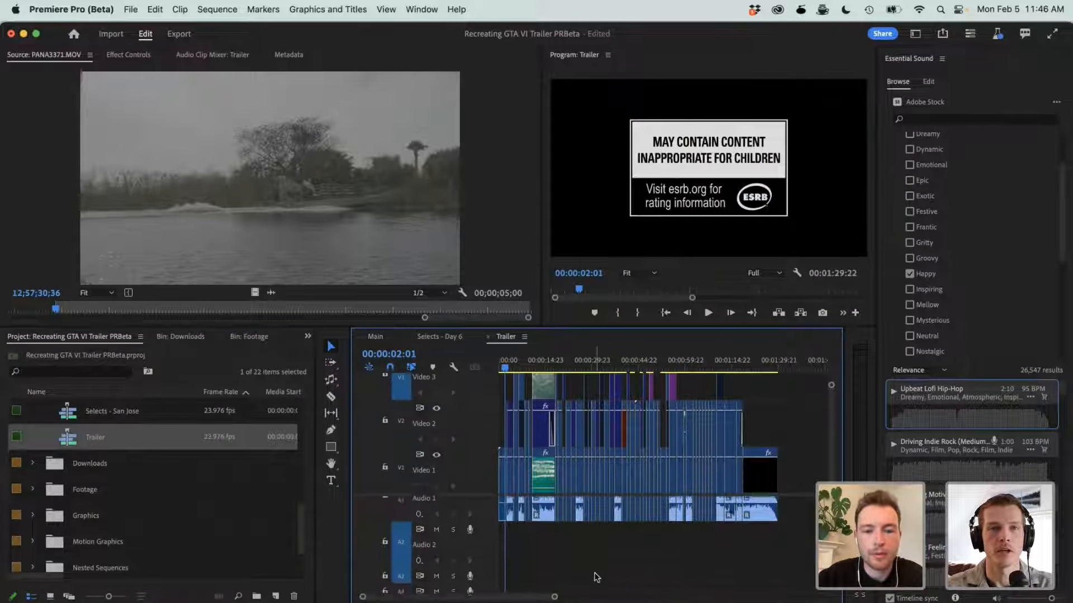
{"action": "scroll", "coordinate": [597, 577], "scroll_direction": "up", "scroll_amount": 1}
{"action": "scroll", "coordinate": [596, 577], "scroll_direction": "down", "scroll_amount": 3}
{"action": "scroll", "coordinate": [596, 577], "scroll_direction": "up", "scroll_amount": 3}
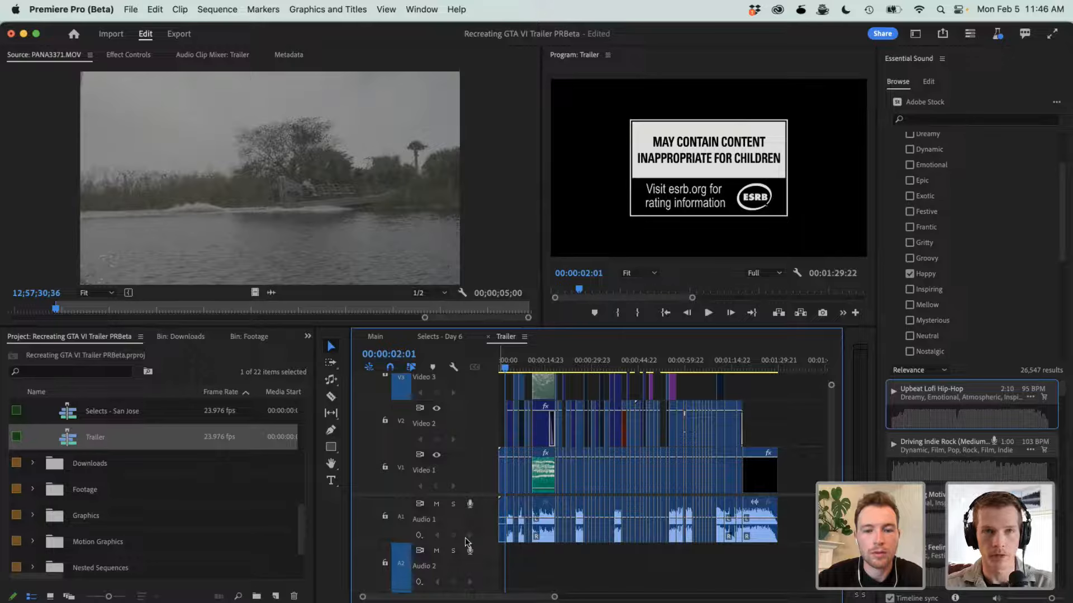
- Mute Audio 1 in the Trailer sequence and play the sequence from 00:00:00:00 at full playback resolution to the beach shot
{"action": "left_click", "coordinate": [436, 504]}
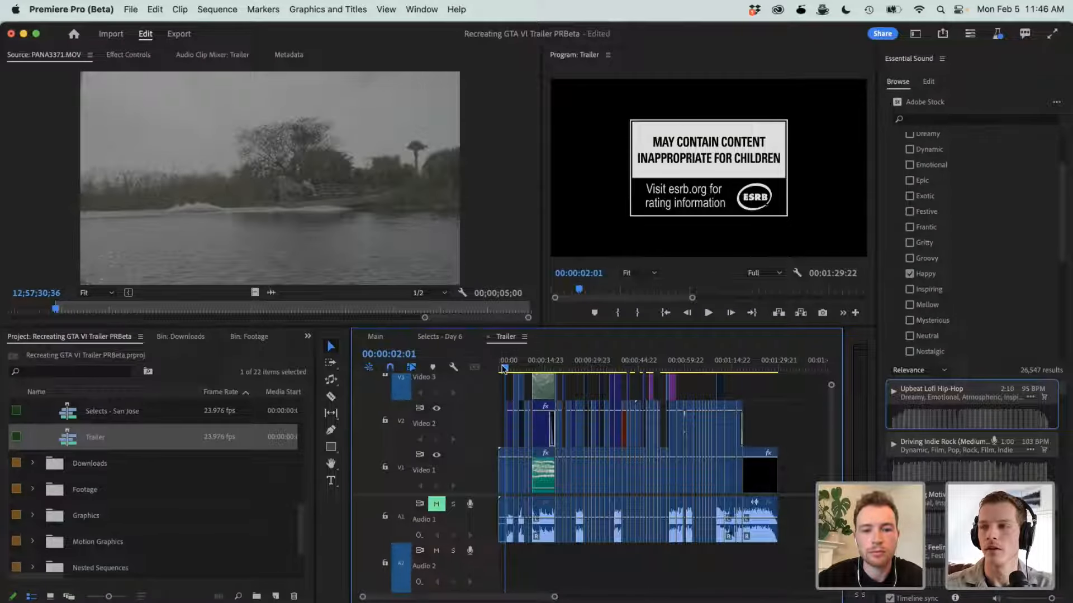
{"action": "left_click_drag", "start_coordinate": [505, 369], "coordinate": [499, 369]}
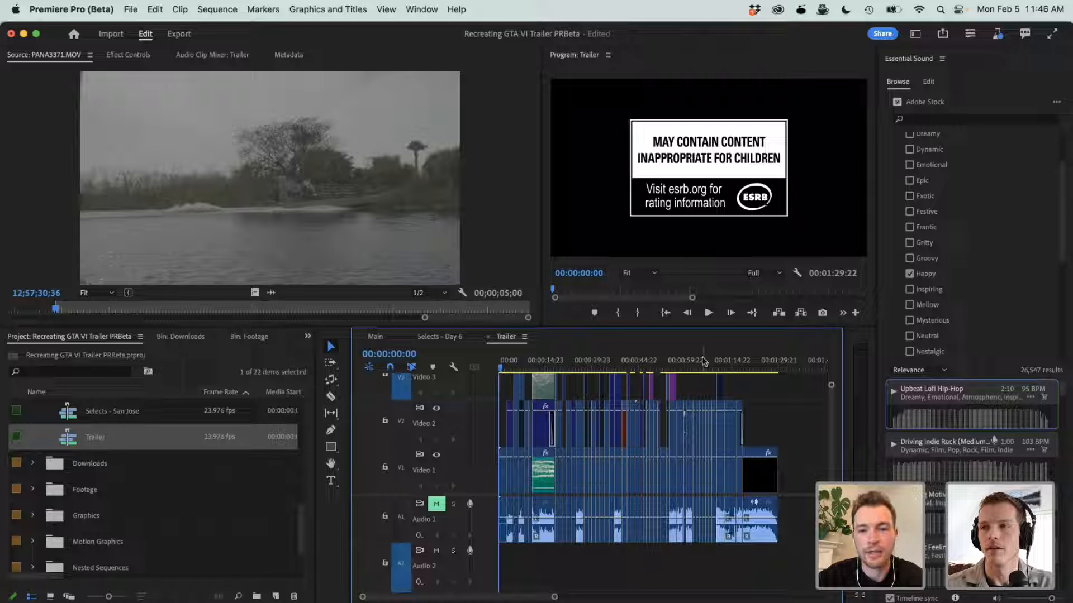
{"action": "left_click", "coordinate": [757, 273]}
{"action": "left_click", "coordinate": [761, 279]}
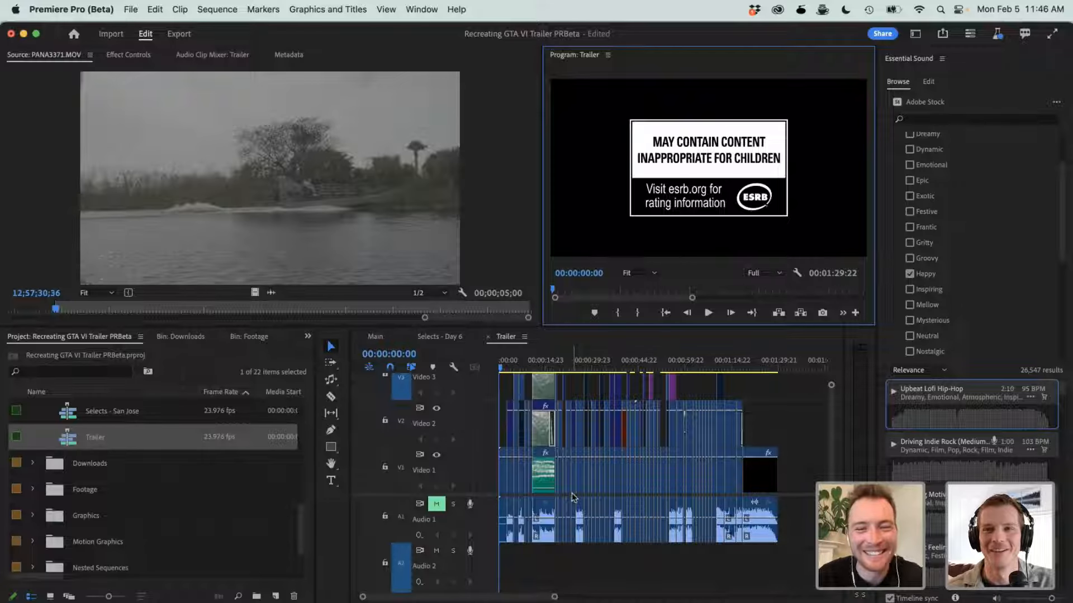
{"action": "key", "text": "space"}
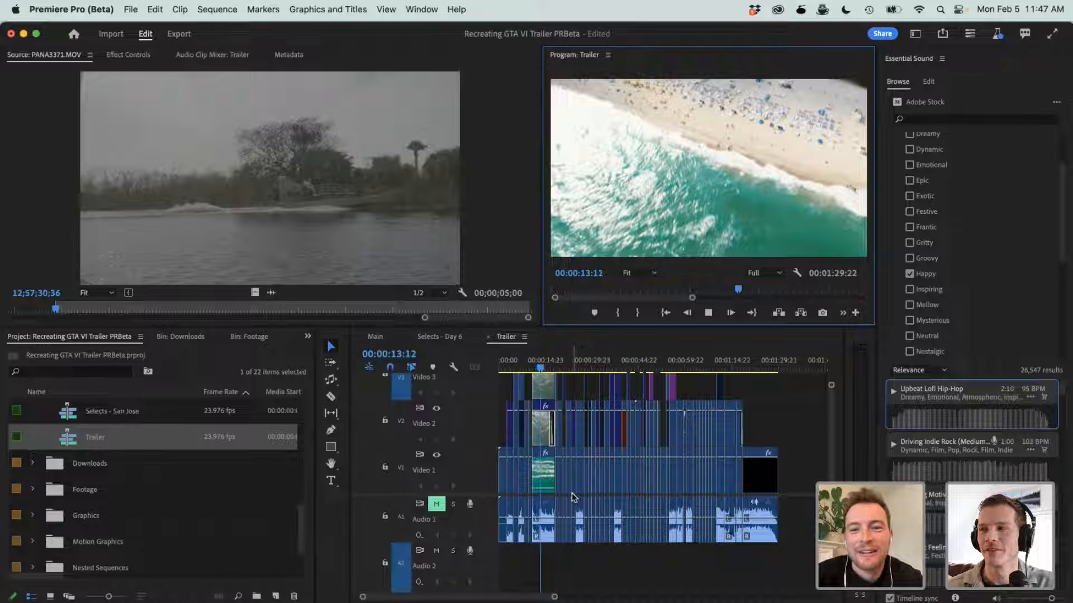
{"action": "key", "text": "space"}
- Lower the Program Monitor's playback resolution to 1/4, return the playhead to 00:00:11:05, and reduce the resolution further to 1/8
{"action": "left_click", "coordinate": [763, 272]}
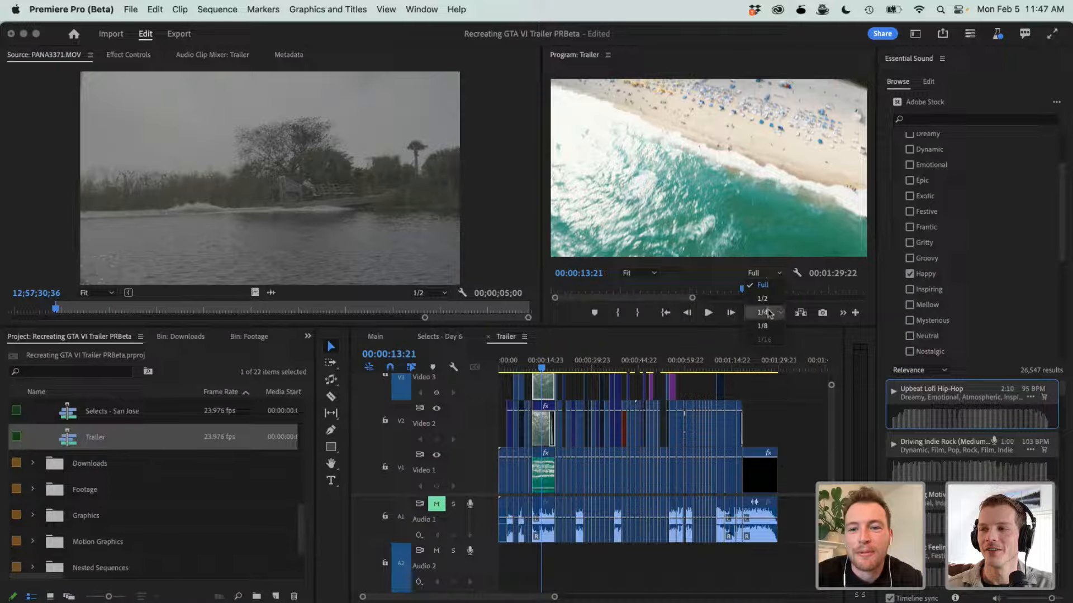
{"action": "left_click", "coordinate": [763, 312]}
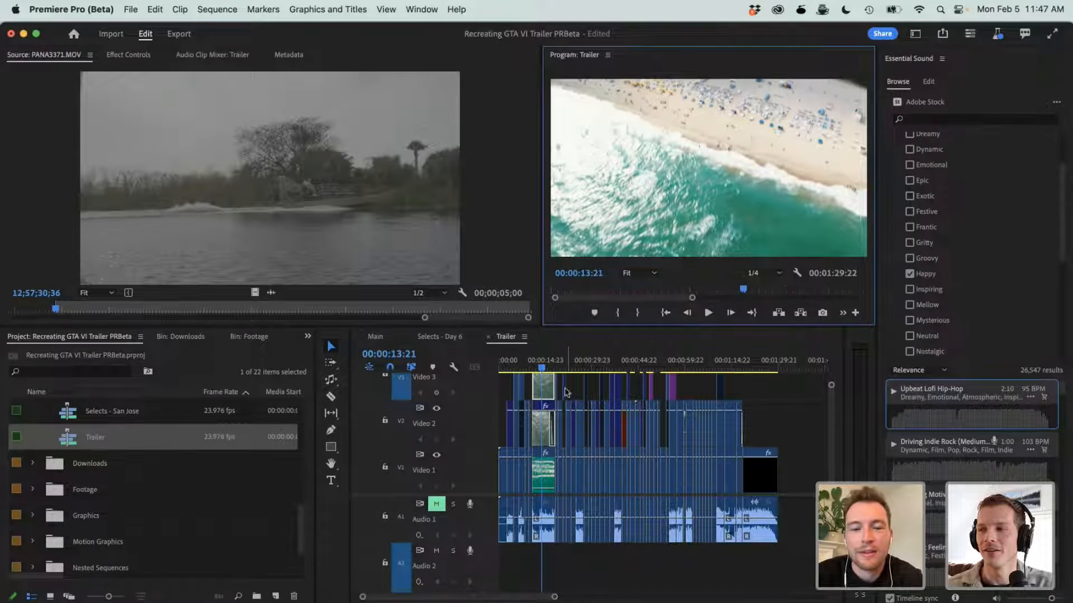
{"action": "left_click", "coordinate": [531, 387]}
{"action": "left_click", "coordinate": [540, 357]}
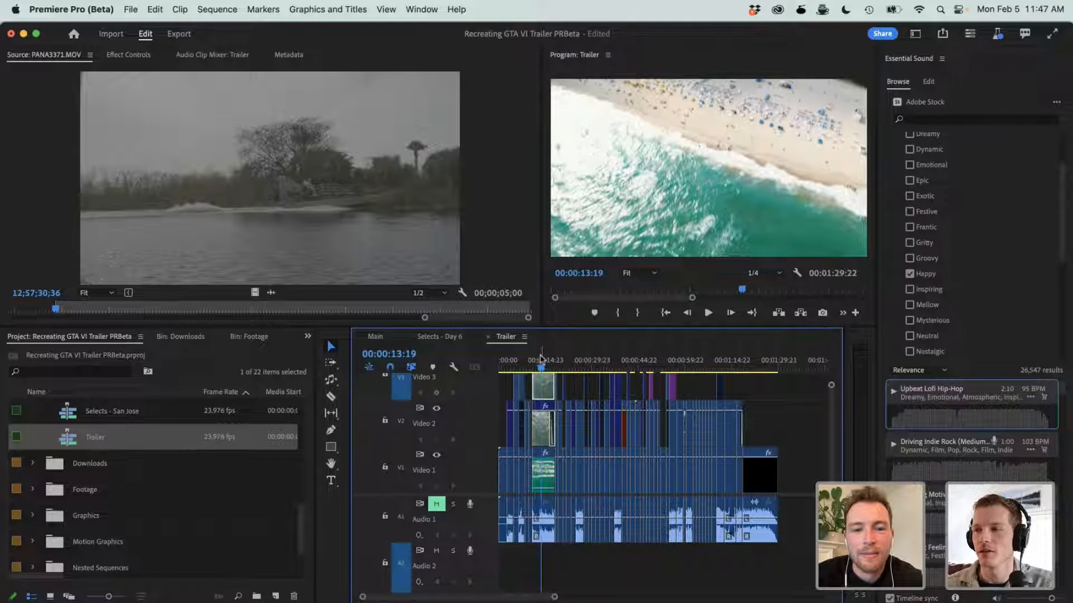
{"action": "left_click_drag", "start_coordinate": [540, 357], "coordinate": [533, 359]}
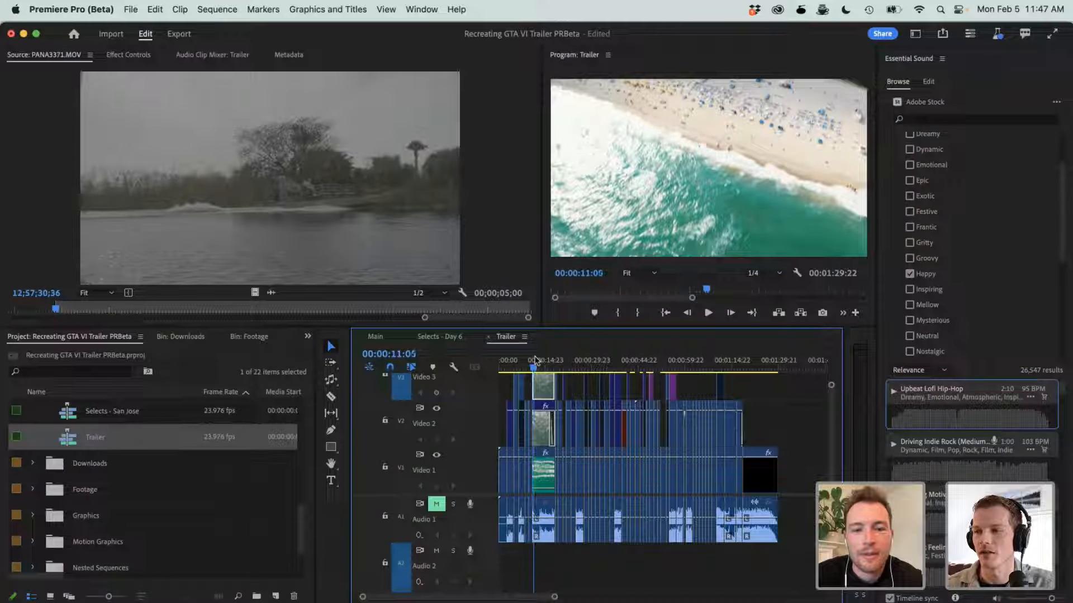
{"action": "left_click", "coordinate": [770, 273]}
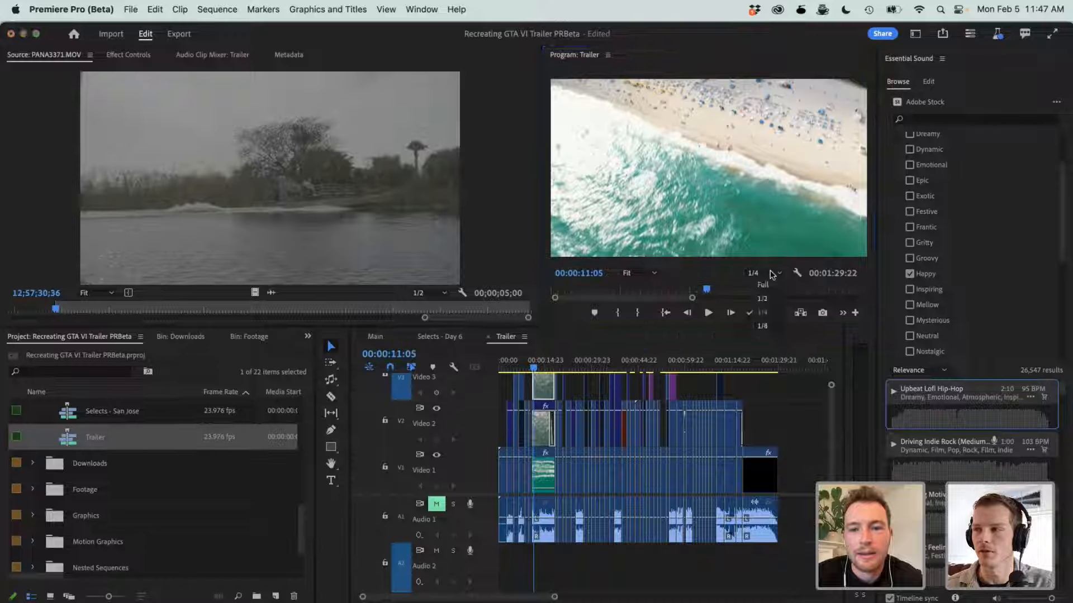
{"action": "left_click", "coordinate": [765, 326]}
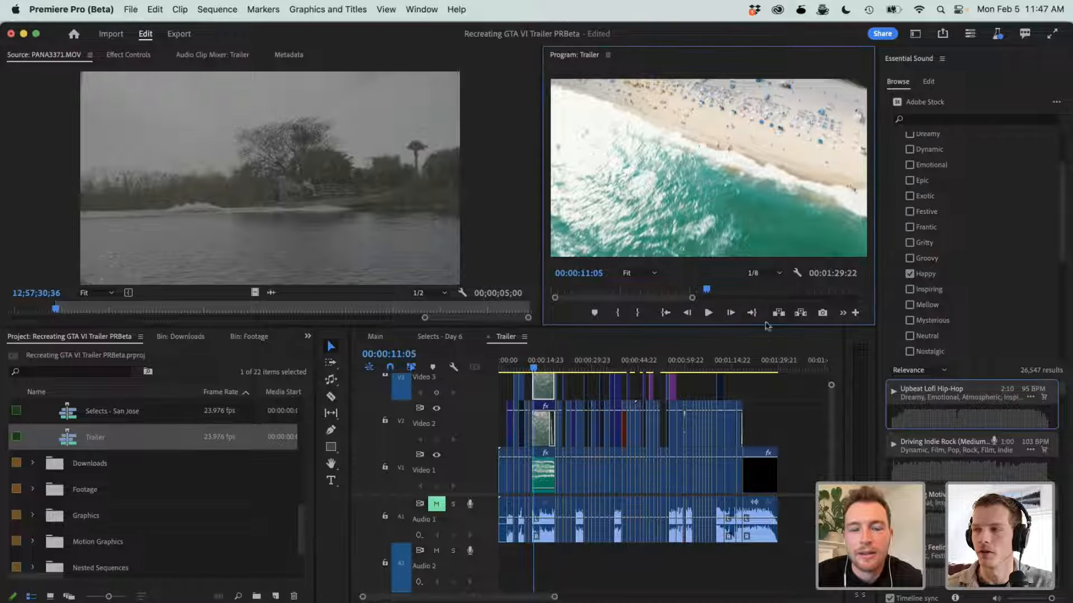
- Review the Trailer sequence full screen, from the airboat shot to the street shot with the pink car, and return to the workspace
{"action": "left_click", "coordinate": [515, 360]}
{"action": "key", "text": "ctrl+grave"}
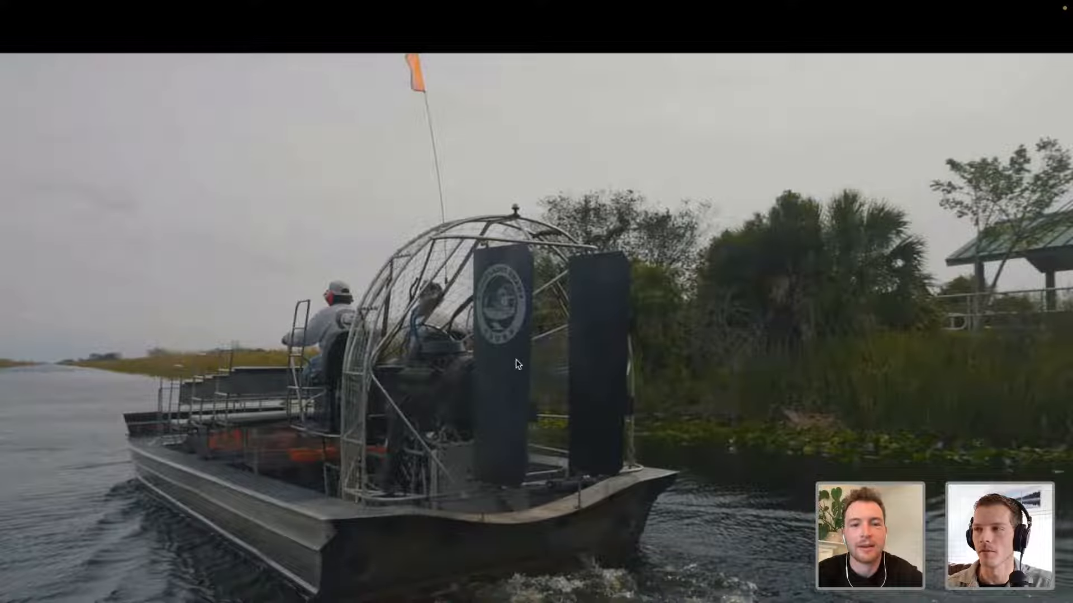
{"action": "key", "text": "ctrl+grave"}
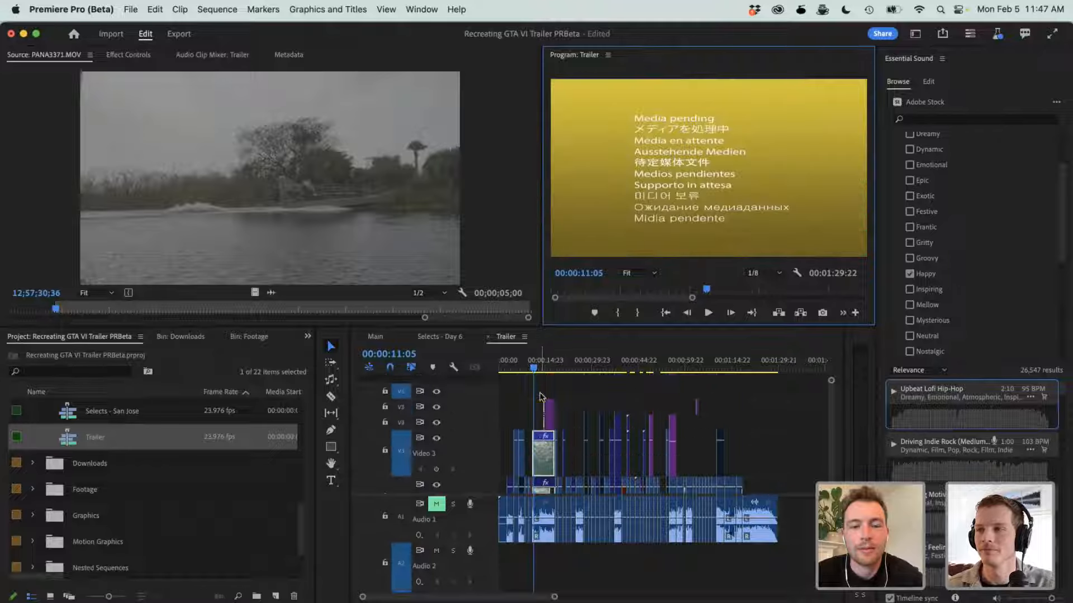
{"action": "left_click", "coordinate": [551, 381]}
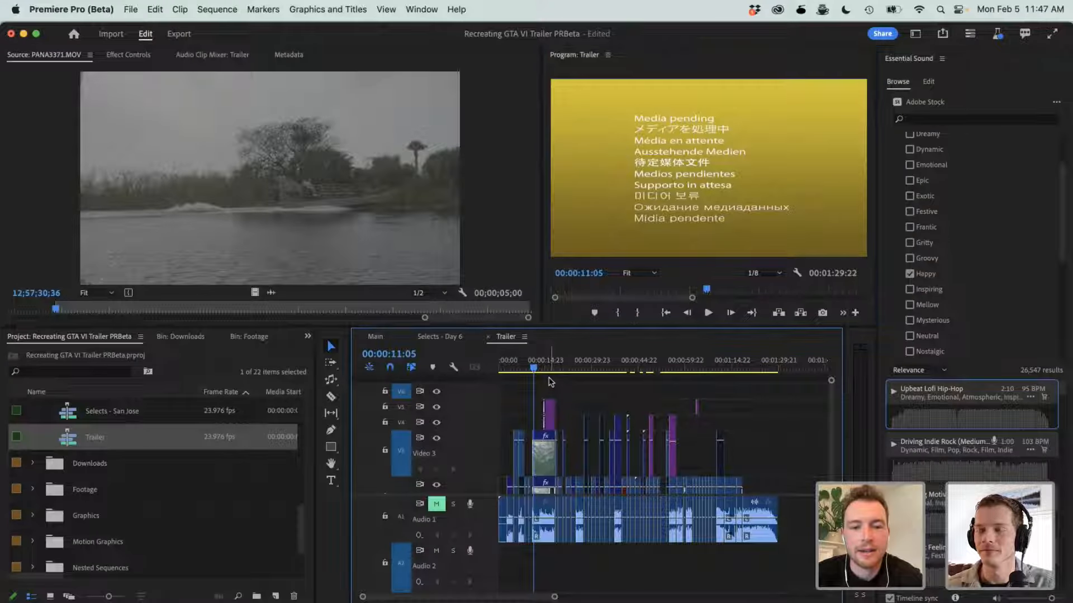
{"action": "scroll", "coordinate": [550, 381], "scroll_direction": "down", "scroll_amount": 3}
{"action": "scroll", "coordinate": [550, 382], "scroll_direction": "down", "scroll_amount": 1}
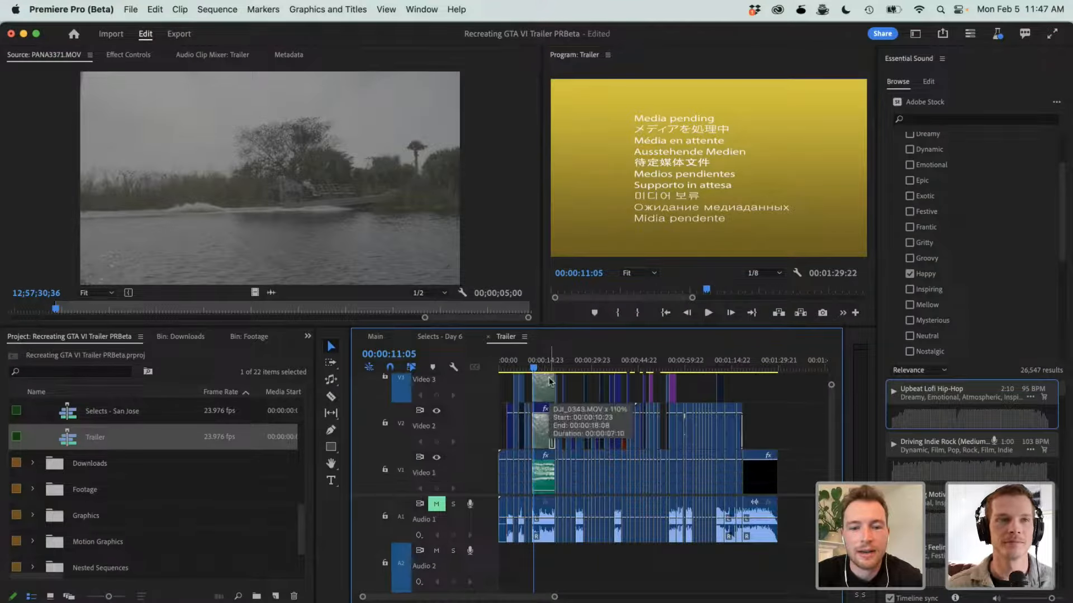
{"action": "scroll", "coordinate": [551, 382], "scroll_direction": "down", "scroll_amount": 1}
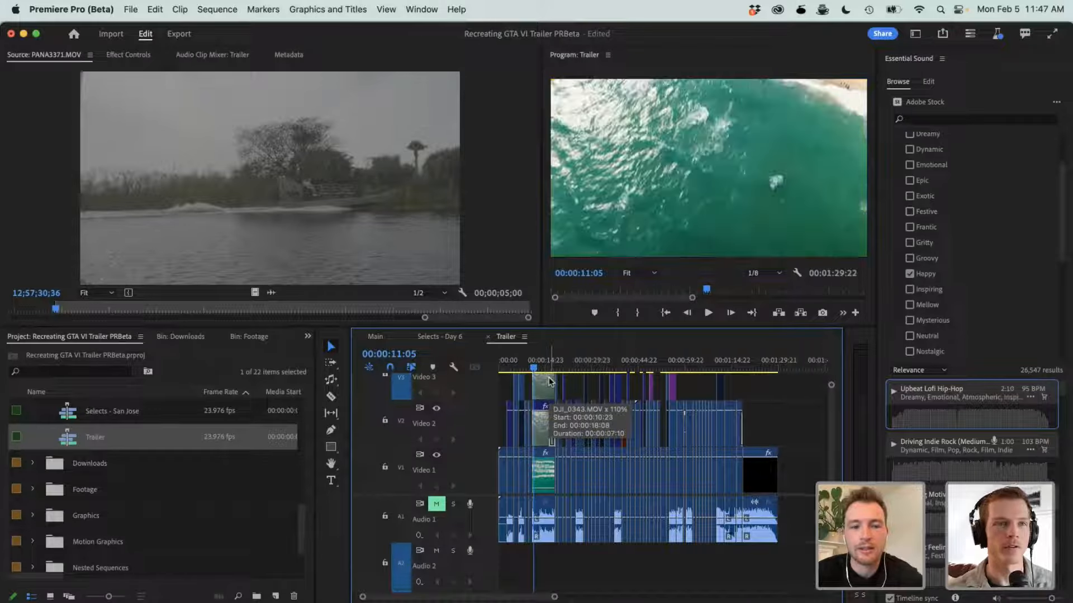
{"action": "key", "text": "ctrl+grave"}
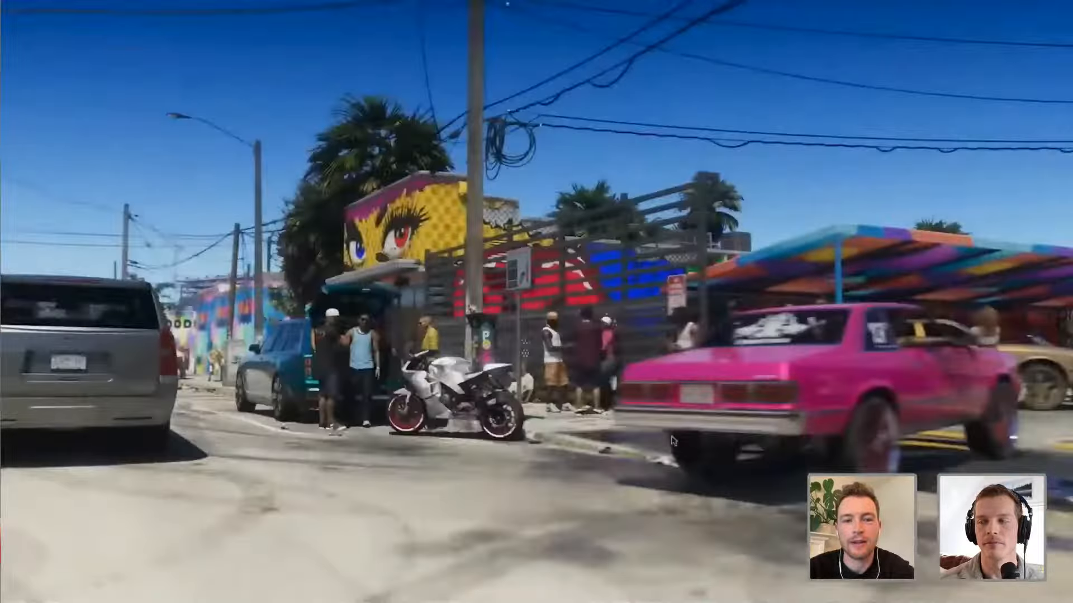
{"action": "key", "text": "Escape"}
- Set the Program Monitor's playback resolution to 1/2 and continue reviewing the Trailer sequence full screen
{"action": "left_click", "coordinate": [768, 219]}
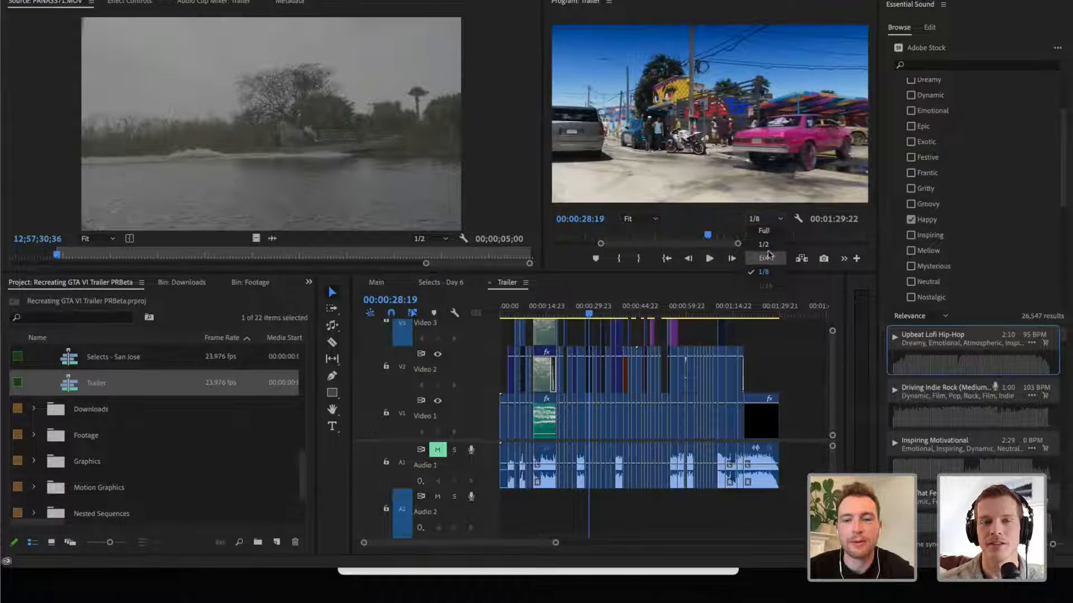
{"action": "left_click", "coordinate": [769, 257]}
{"action": "left_click", "coordinate": [763, 219]}
{"action": "left_click", "coordinate": [765, 244]}
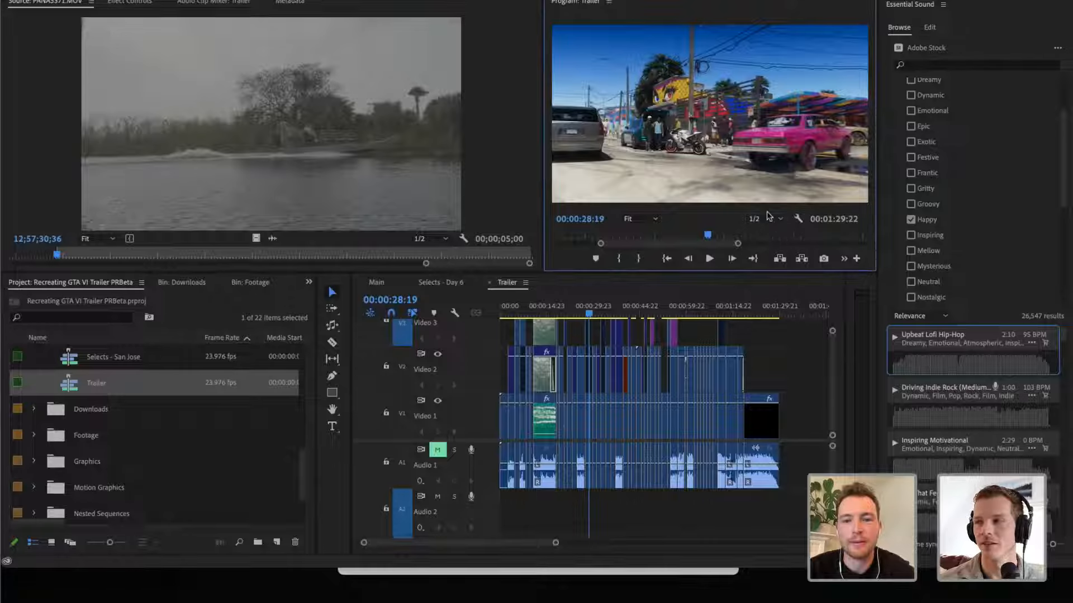
{"action": "key", "text": "ctrl+grave"}
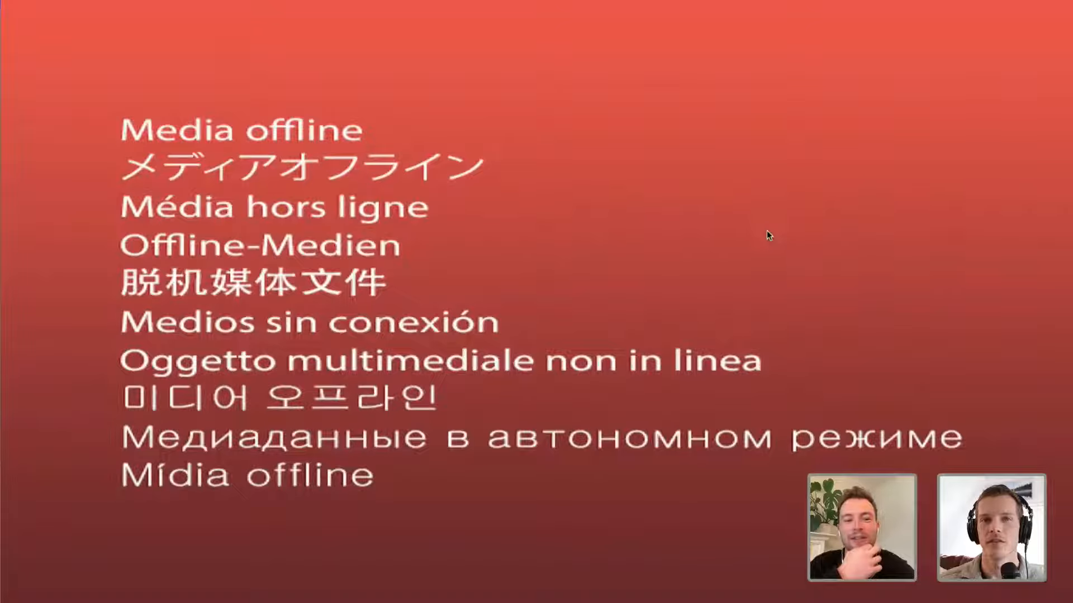
{"action": "key", "text": "Escape"}
- Step through the Trailer sequence's social-media and news-style shots at 00:00:55:06, 00:00:57:20 and 00:01:04:06
{"action": "left_click_drag", "start_coordinate": [627, 309], "coordinate": [671, 310]}
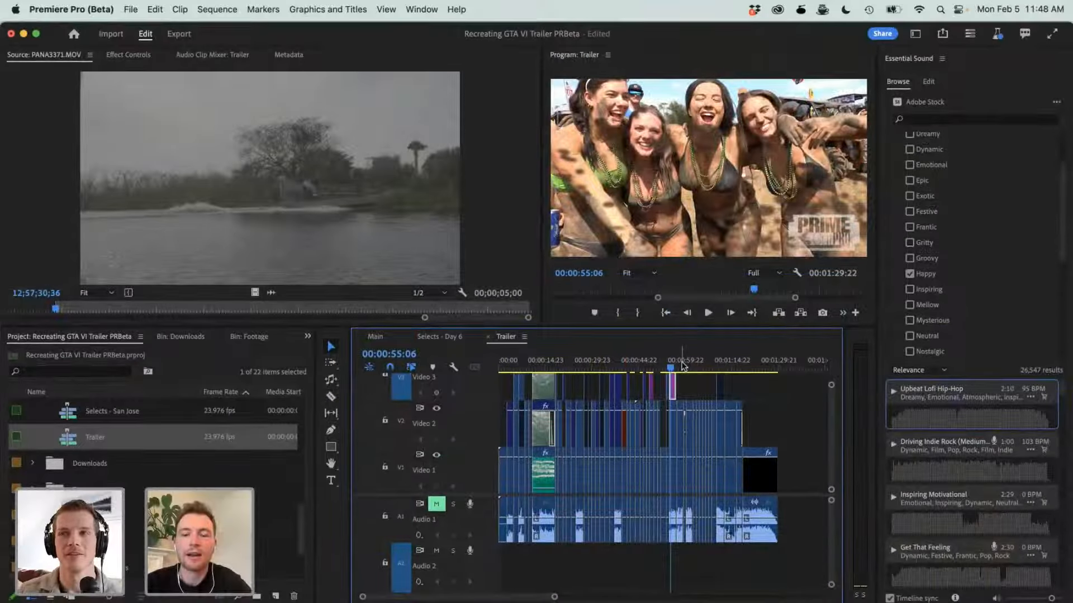
{"action": "left_click", "coordinate": [679, 366]}
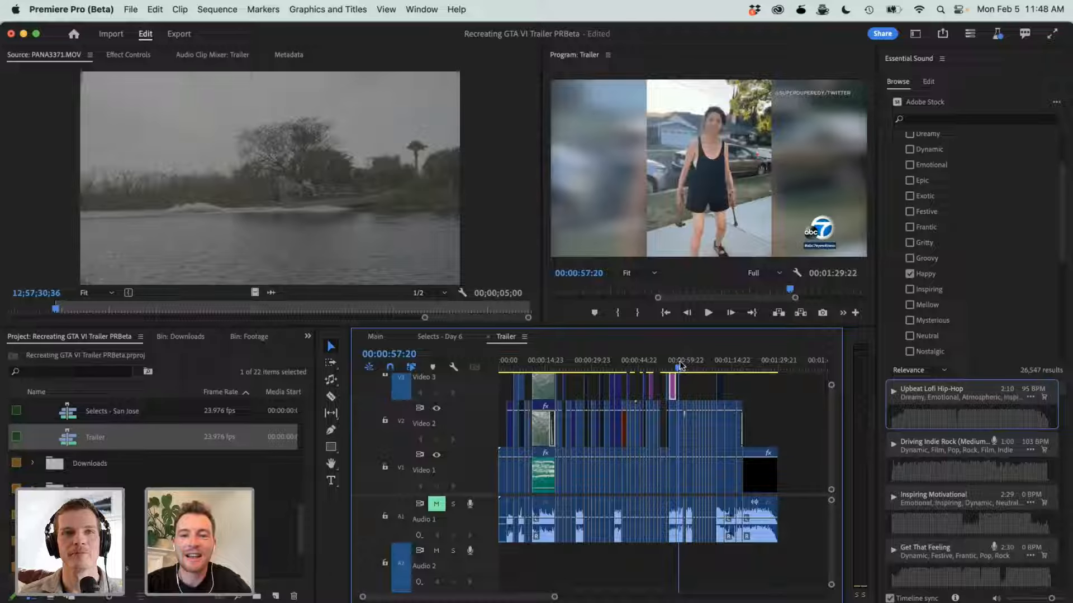
{"action": "left_click", "coordinate": [698, 366]}
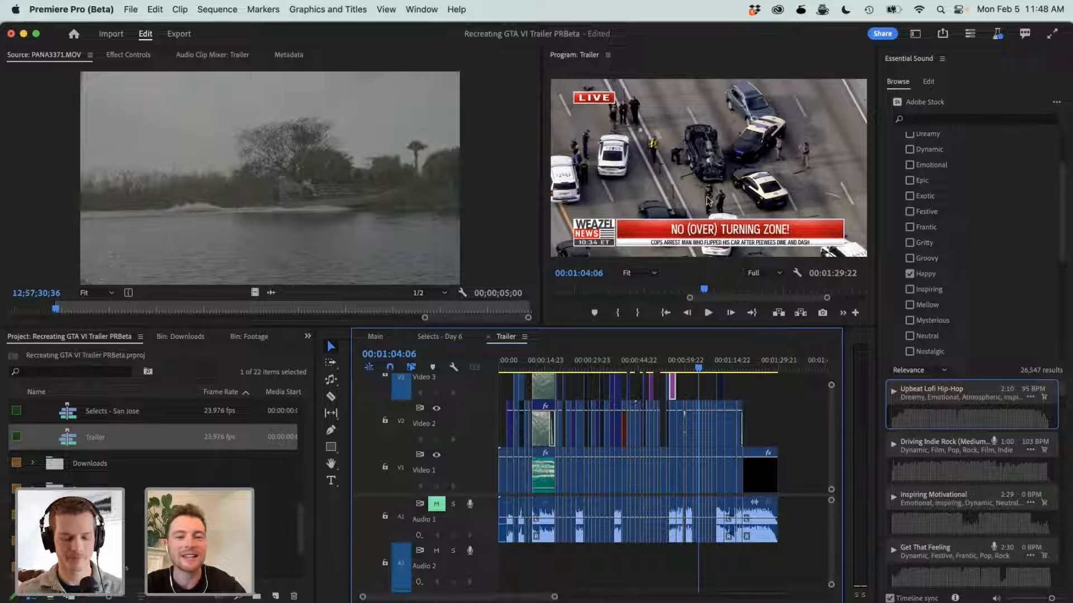
- Play the Trailer sequence from the news shots, partly full screen, up to the VI logo and stop at 00:01:21:13
{"action": "key", "text": "space"}
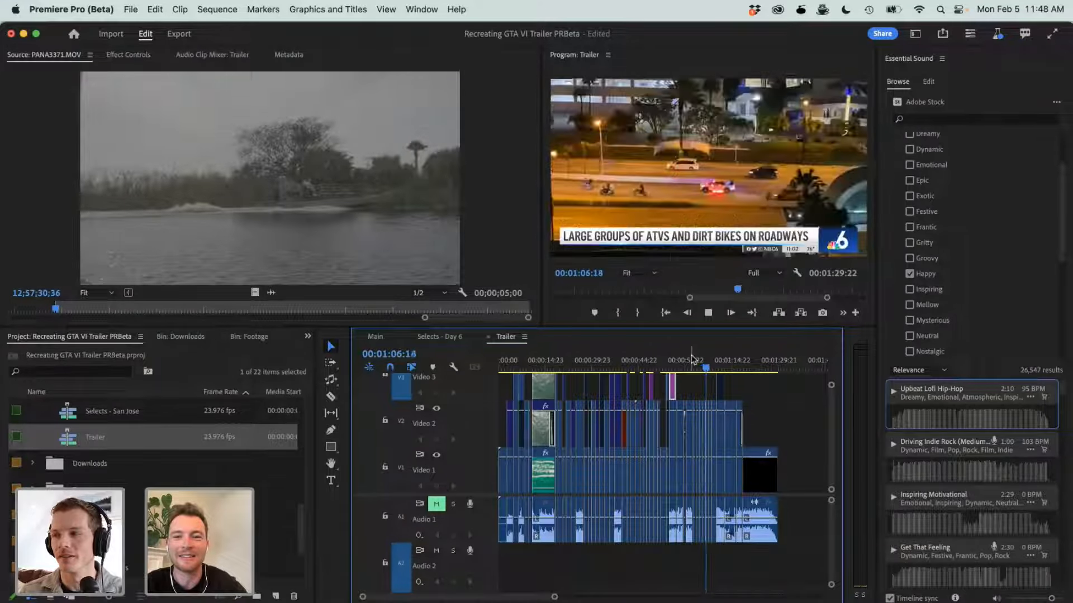
{"action": "key", "text": "ctrl+grave"}
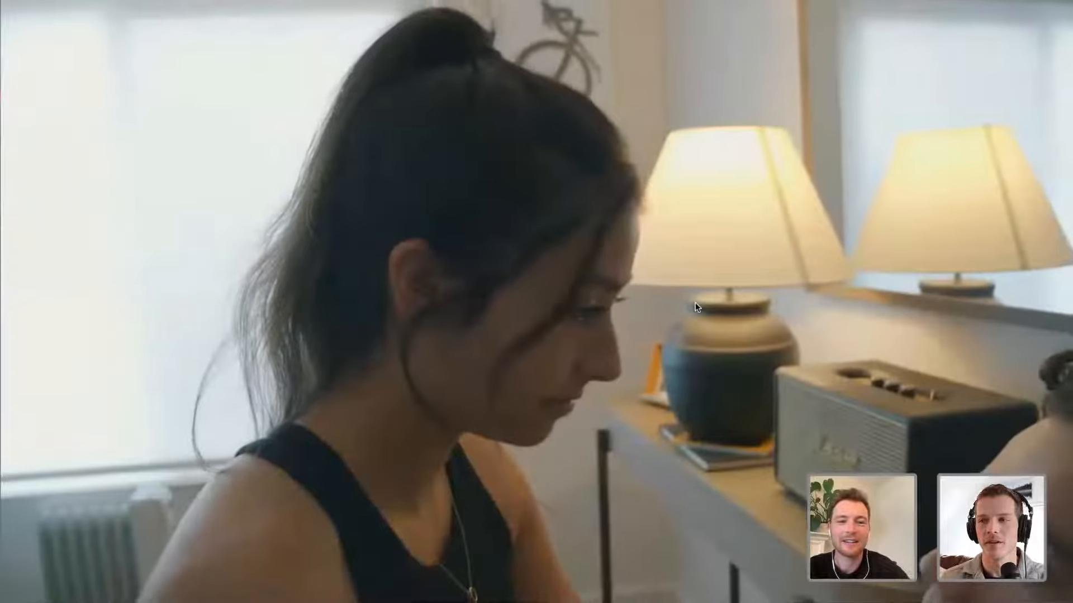
{"action": "key", "text": "ctrl+grave"}
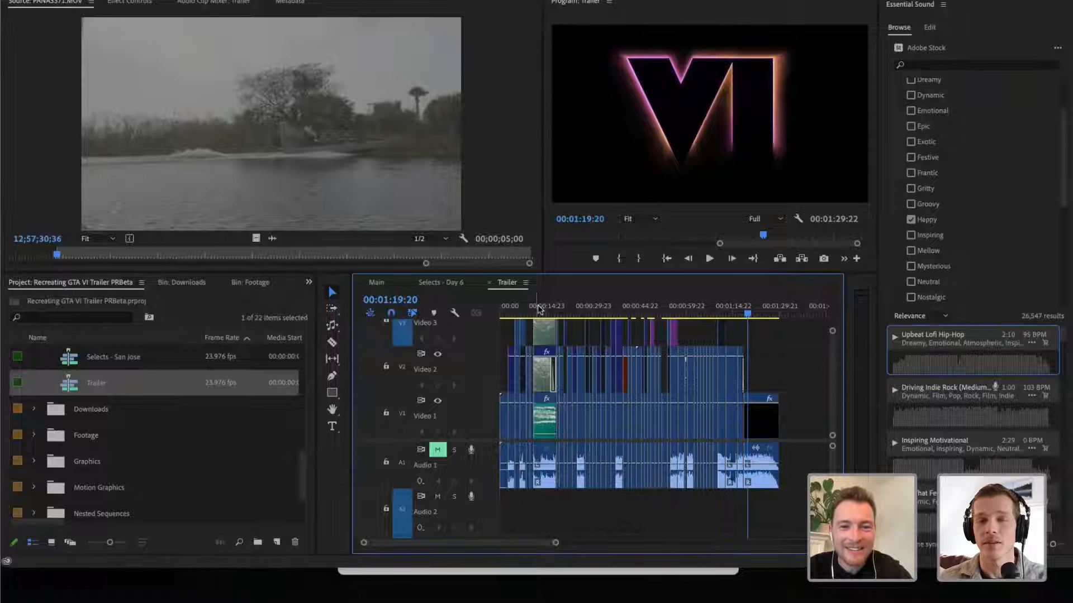
{"action": "key", "text": "space"}
{"action": "key", "text": "space"}
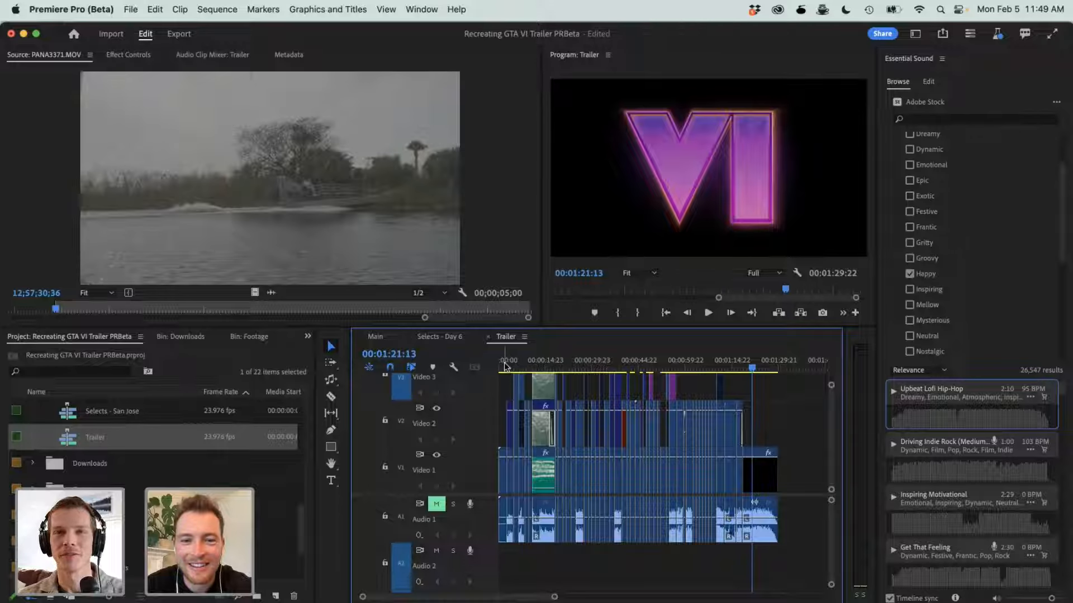
- Compare the Selects - Day 6 sequence, zoomed out to its full extent, with the Trailer sequence, ending on Selects - Day 6
{"action": "left_click", "coordinate": [454, 337]}
{"action": "key", "text": "minus"}
{"action": "key", "text": "minus"}
{"action": "key", "text": "minus"}
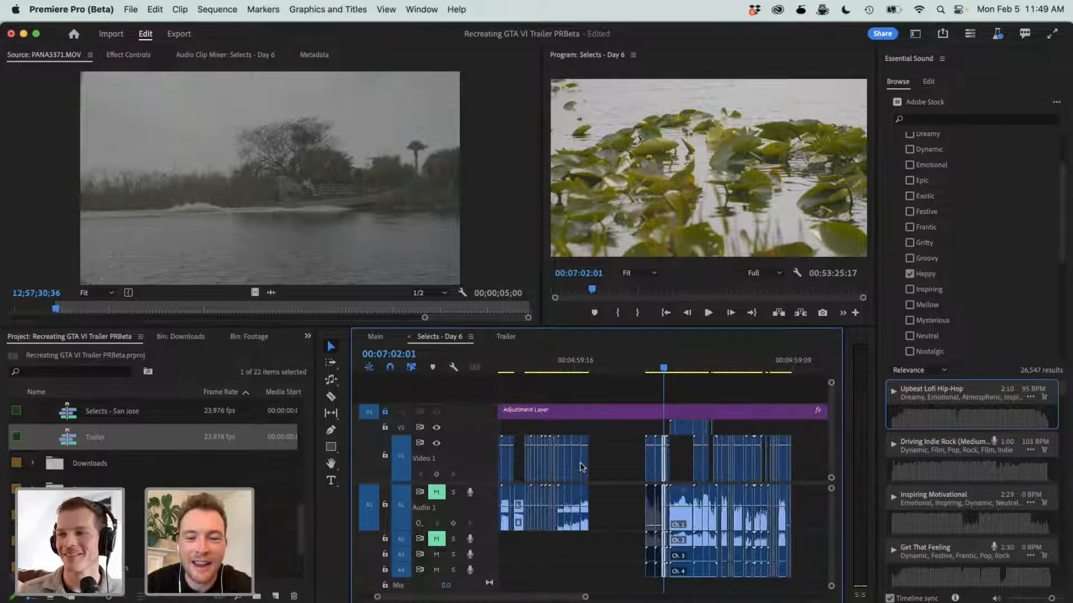
{"action": "left_click", "coordinate": [505, 338]}
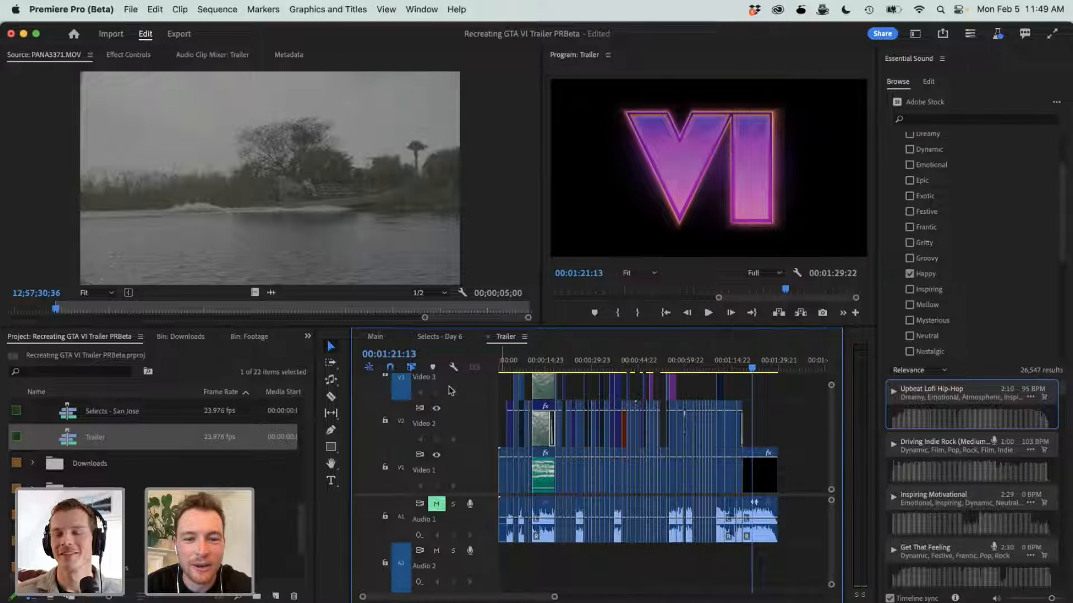
{"action": "left_click", "coordinate": [436, 337]}
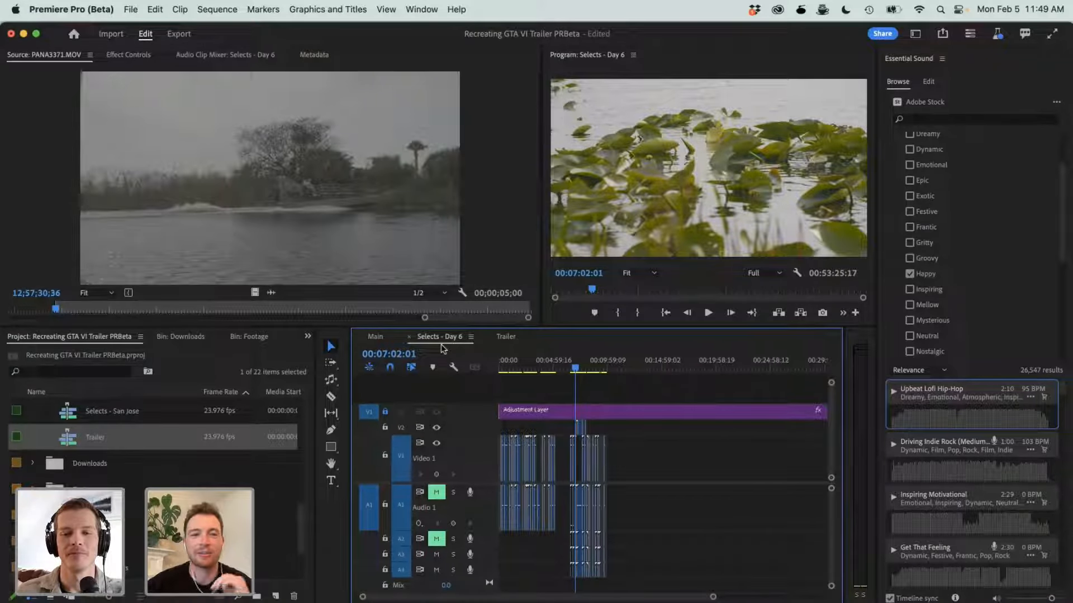
- Open Grand Theft Auto VI Trailer 1 - 4K.m4v from the Downloads bin in the Source Monitor and scrub to 00:00:33:00
{"action": "scroll", "coordinate": [81, 483], "scroll_direction": "up", "scroll_amount": 2}
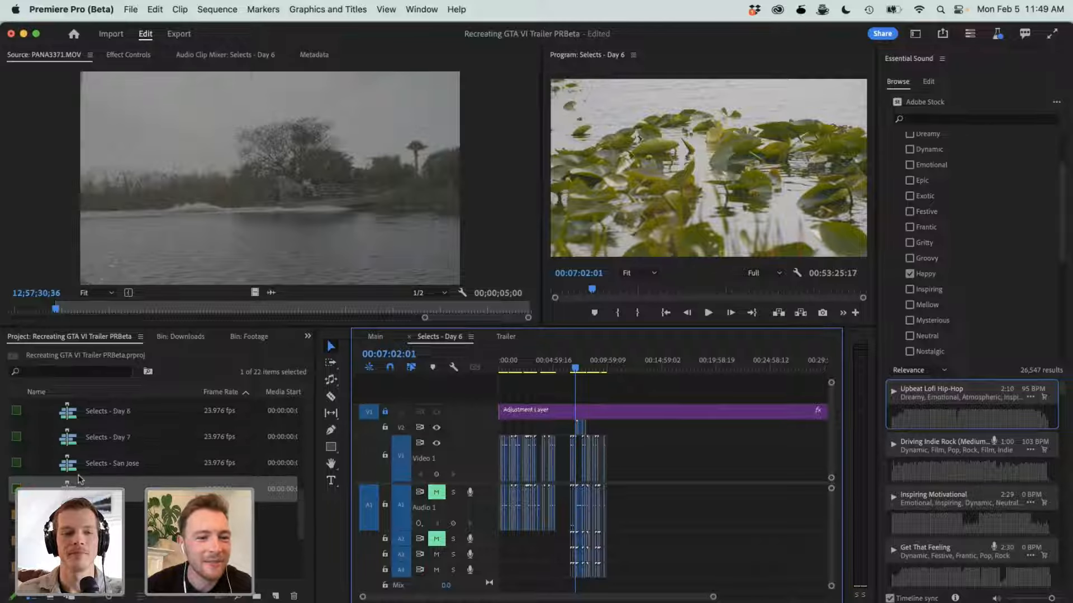
{"action": "scroll", "coordinate": [81, 484], "scroll_direction": "up", "scroll_amount": 3}
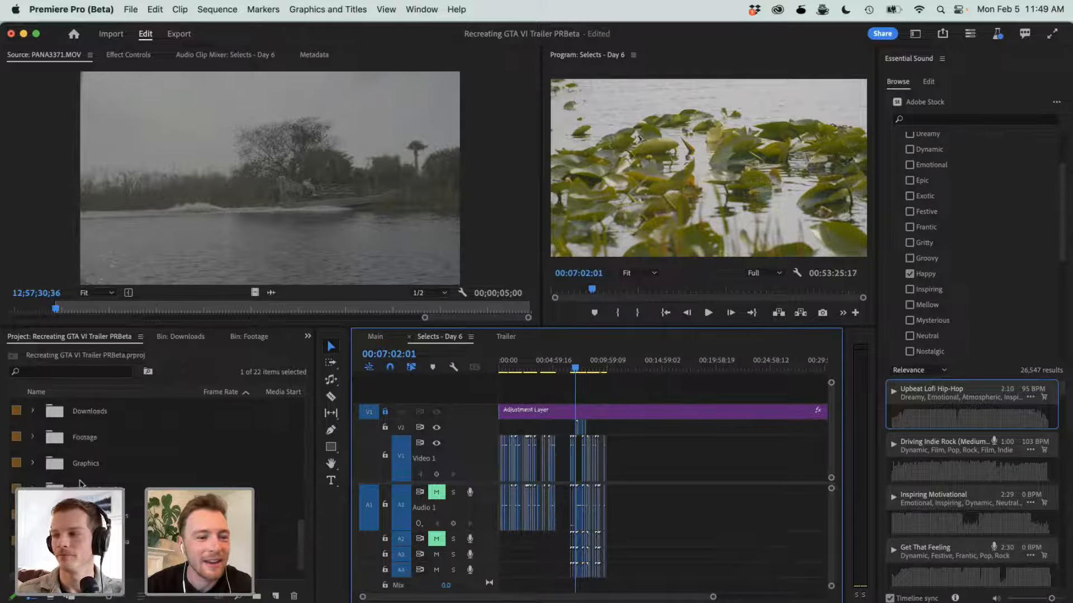
{"action": "double_click", "coordinate": [85, 414]}
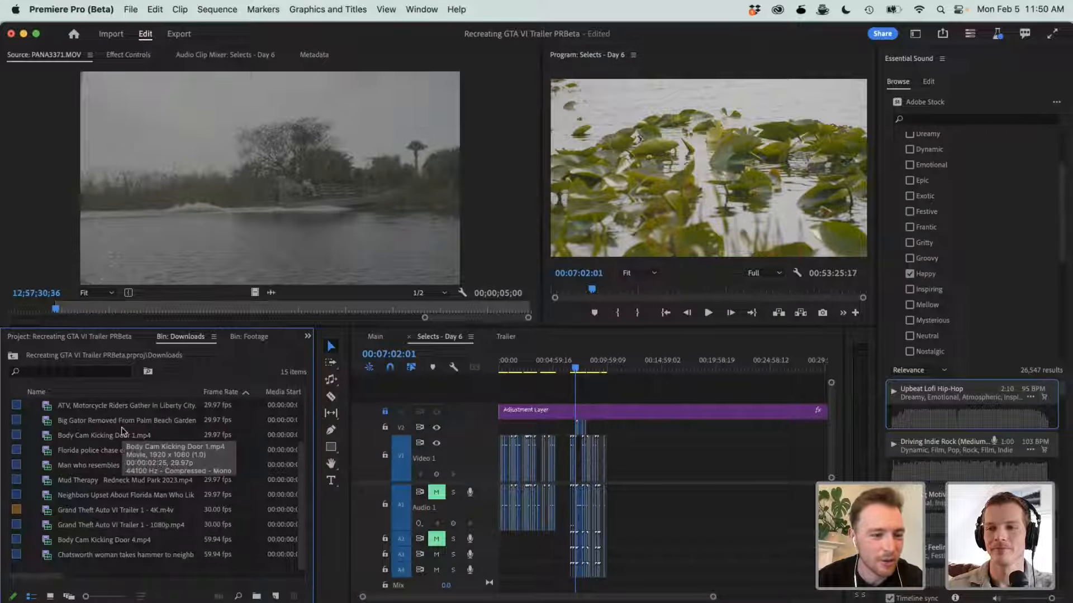
{"action": "double_click", "coordinate": [151, 511]}
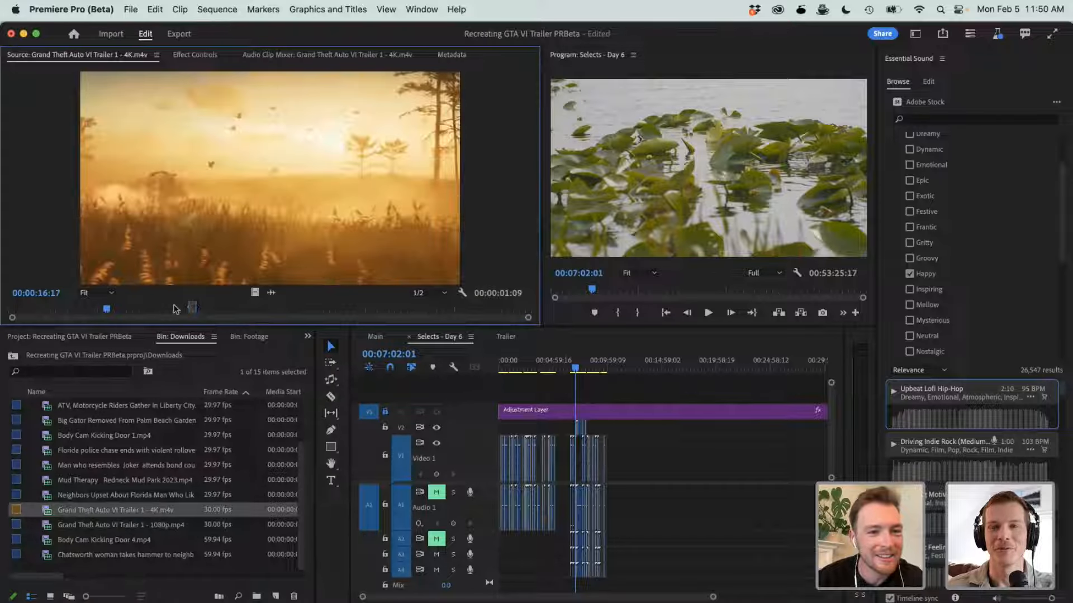
{"action": "left_click", "coordinate": [175, 309]}
{"action": "left_click", "coordinate": [199, 308]}
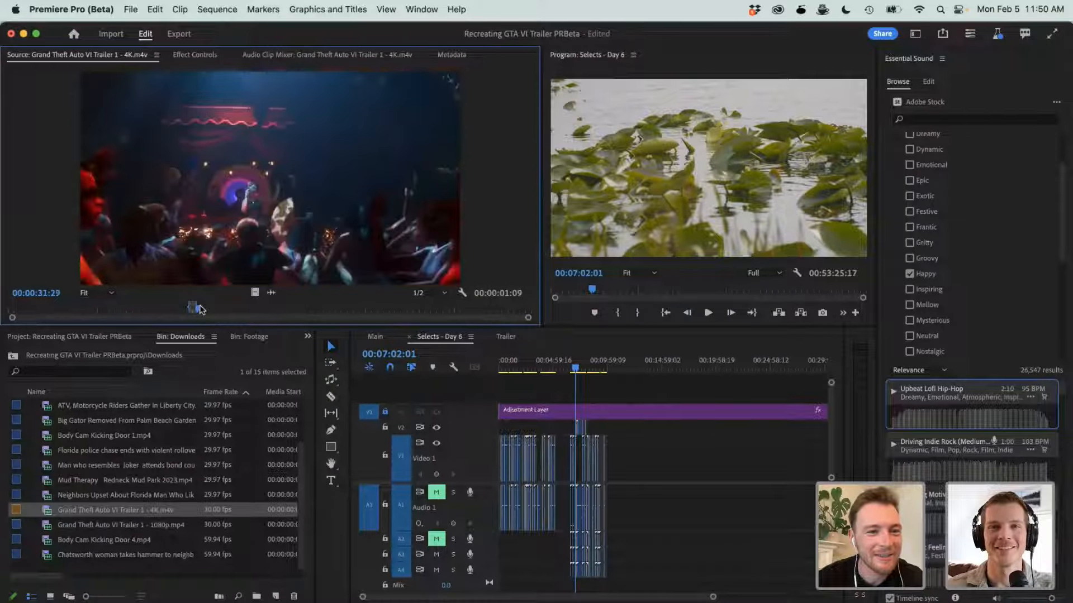
{"action": "left_click", "coordinate": [206, 309]}
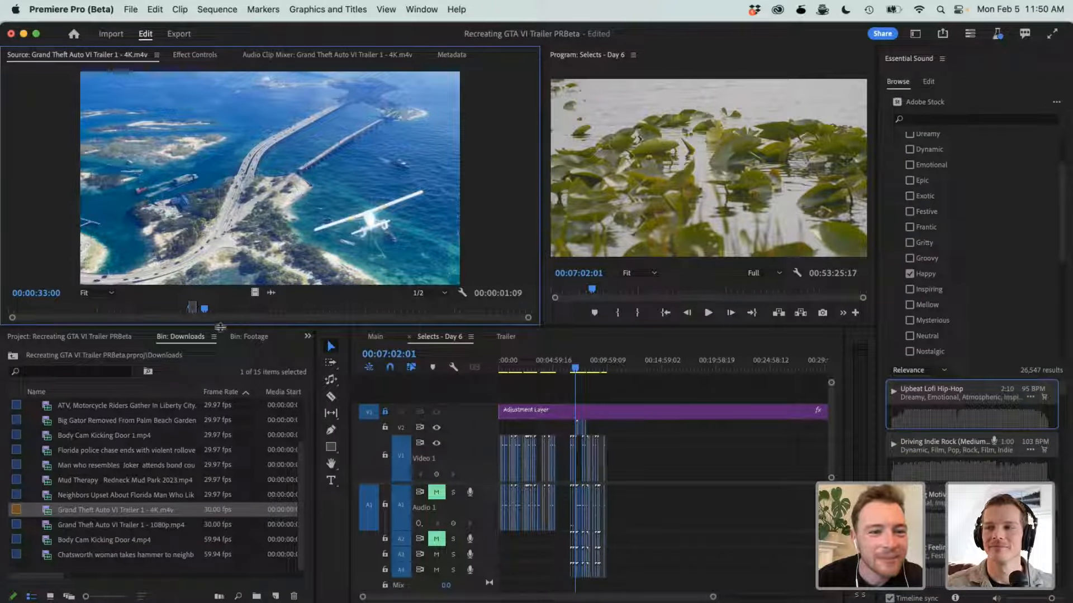
- Scrub the original Grand Theft Auto VI trailer in the Source Monitor to 00:00:35:09, 00:01:06:07 and 00:00:11:15
{"action": "left_click", "coordinate": [216, 309]}
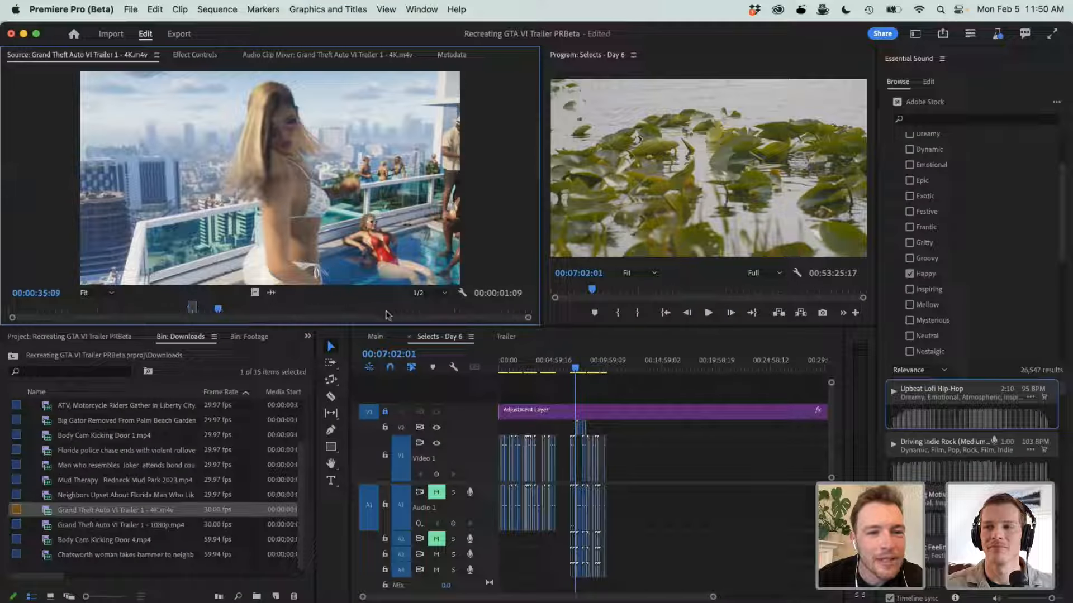
{"action": "left_click", "coordinate": [404, 311]}
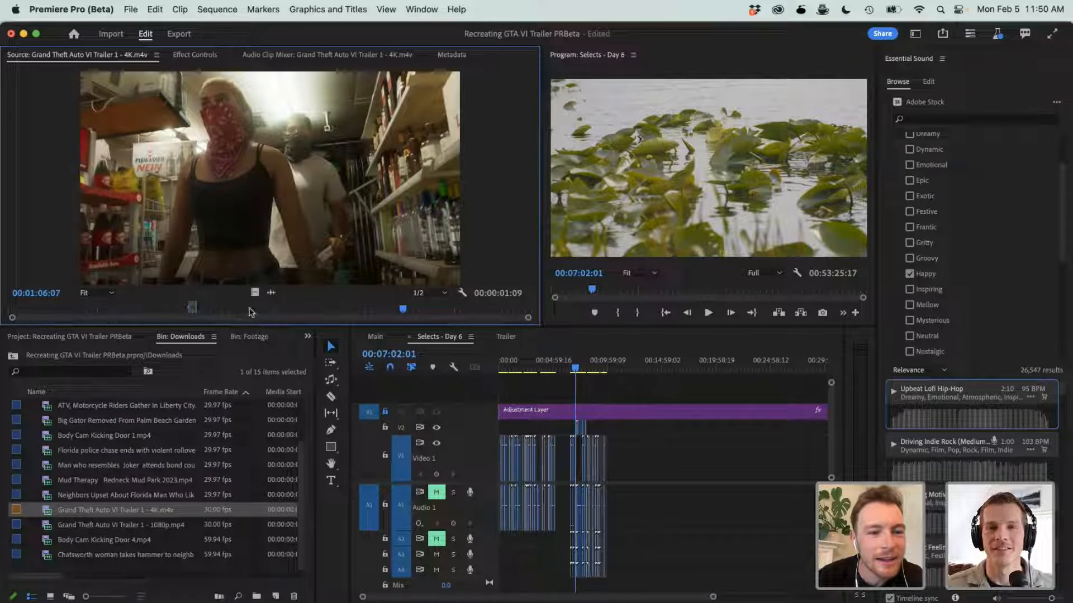
{"action": "left_click_drag", "start_coordinate": [251, 311], "coordinate": [79, 314]}
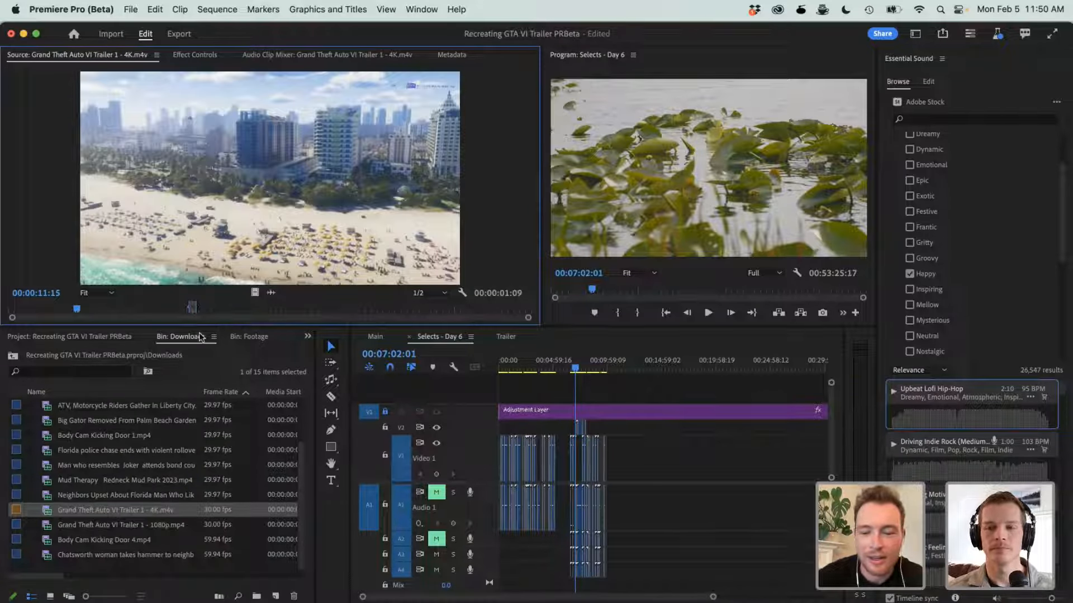
- Play the original trailer from 00:00:07:03, partly full screen, through the nightclub shot and end at 00:00:22:01
{"action": "key", "text": "XF86AudioMute"}
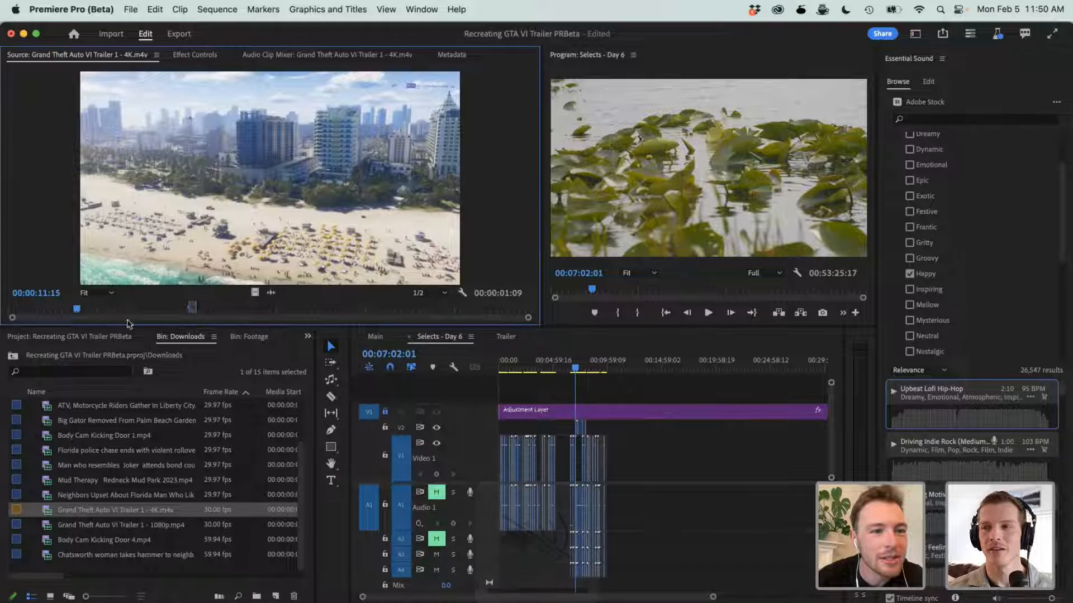
{"action": "left_click", "coordinate": [60, 310]}
{"action": "mouse_move", "coordinate": [61, 311]}
{"action": "left_mouse_down"}
{"action": "mouse_move", "coordinate": [41, 311]}
{"action": "mouse_move", "coordinate": [53, 312]}
{"action": "left_mouse_up"}
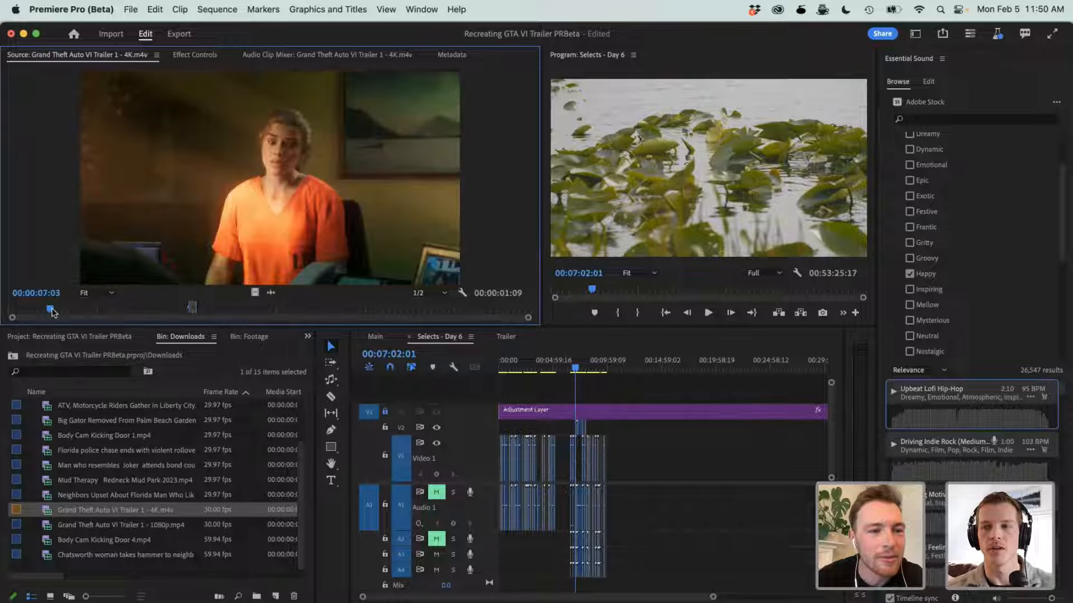
{"action": "key", "text": "space"}
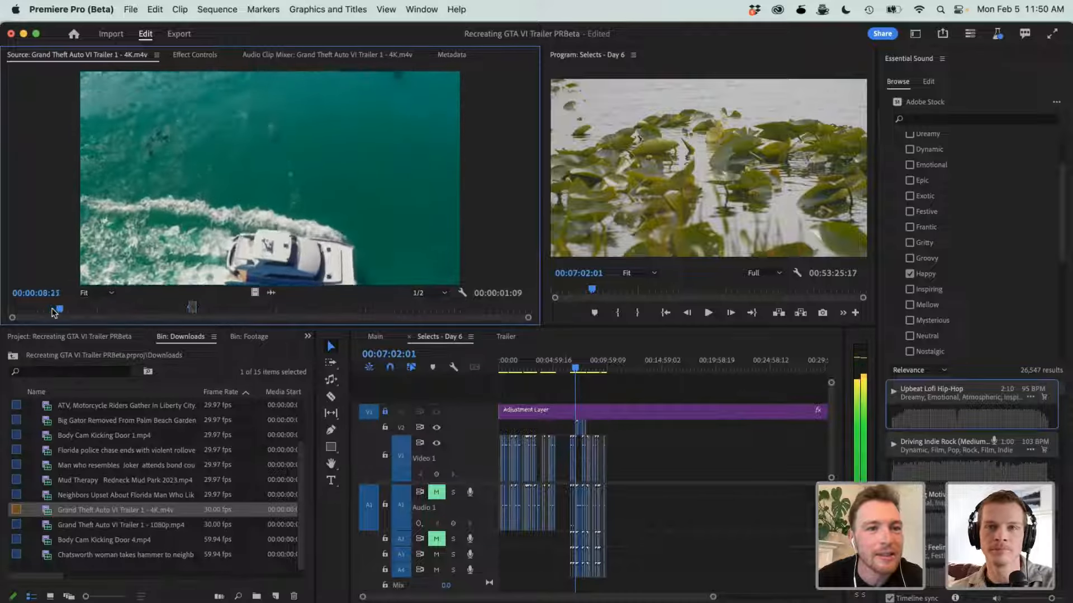
{"action": "key", "text": "ctrl+grave"}
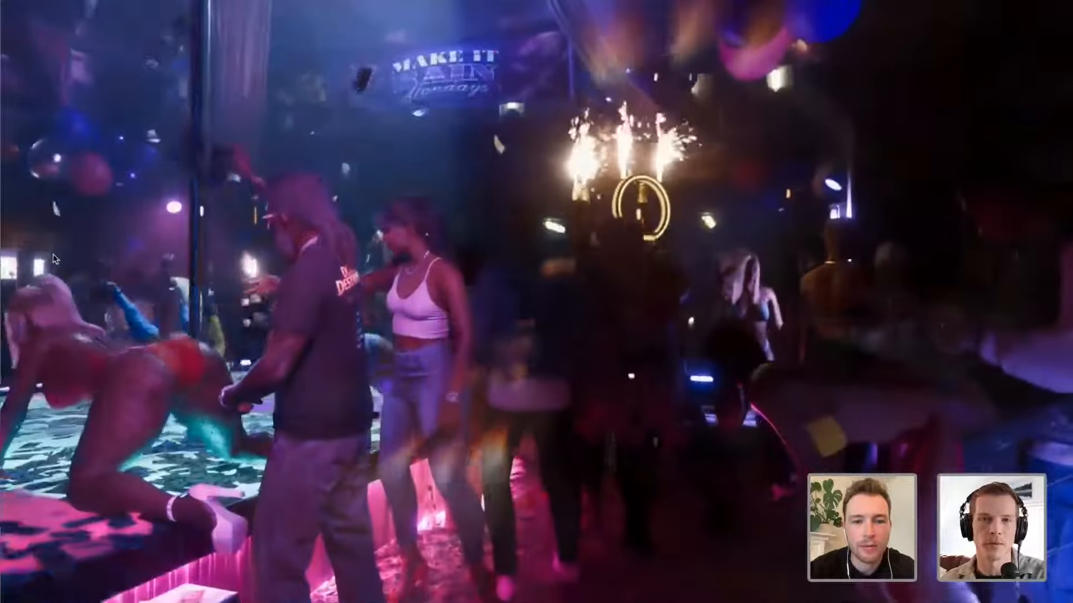
{"action": "key", "text": "Escape"}
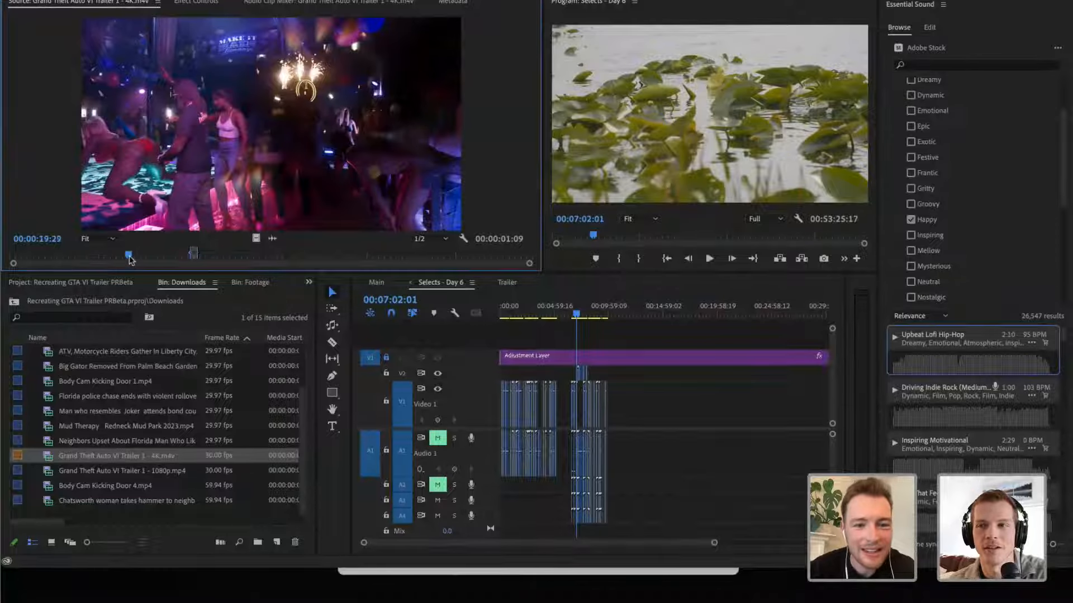
{"action": "left_click_drag", "start_coordinate": [129, 261], "coordinate": [140, 259]}
- Play the opening of the Trailer sequence full screen through the orange-shirt shot to the beach aerials and stop at 00:00:14:05
{"action": "left_click", "coordinate": [506, 283]}
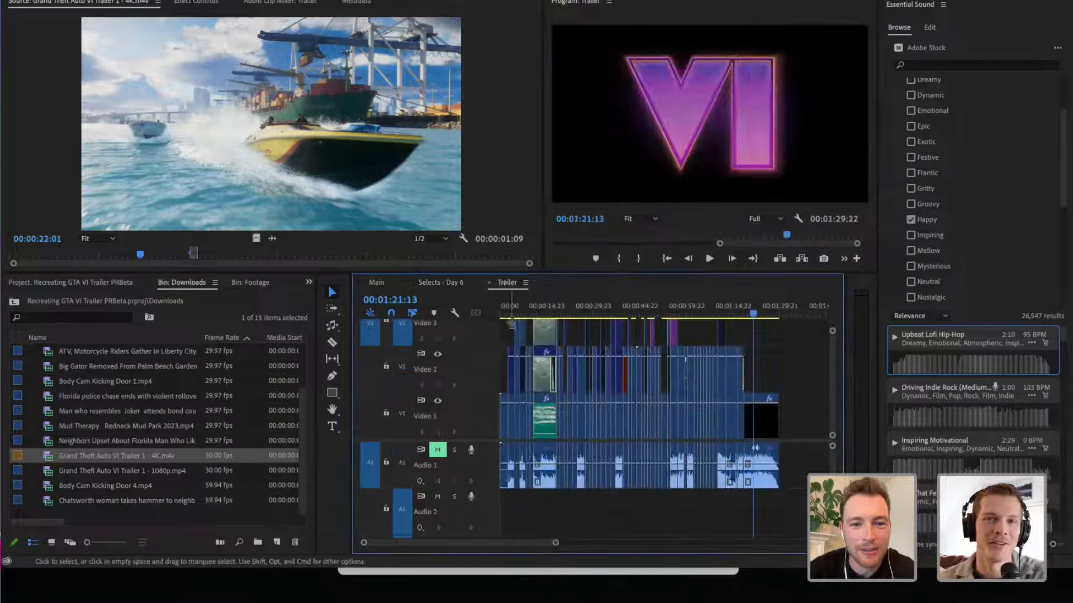
{"action": "left_click_drag", "start_coordinate": [504, 311], "coordinate": [510, 313]}
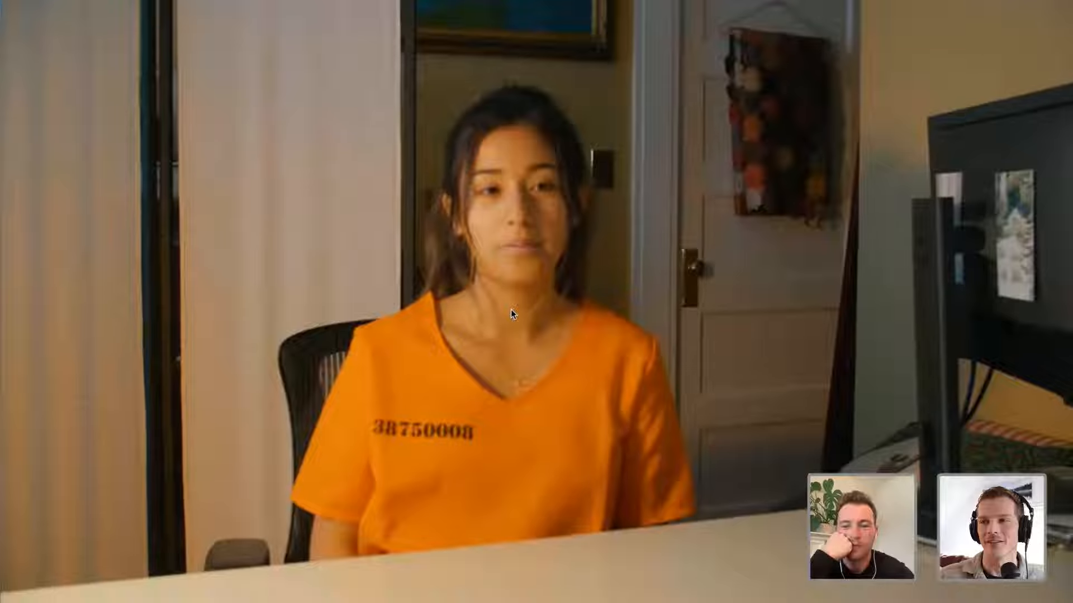
{"action": "key", "text": "XF86AudioLowerVolume"}
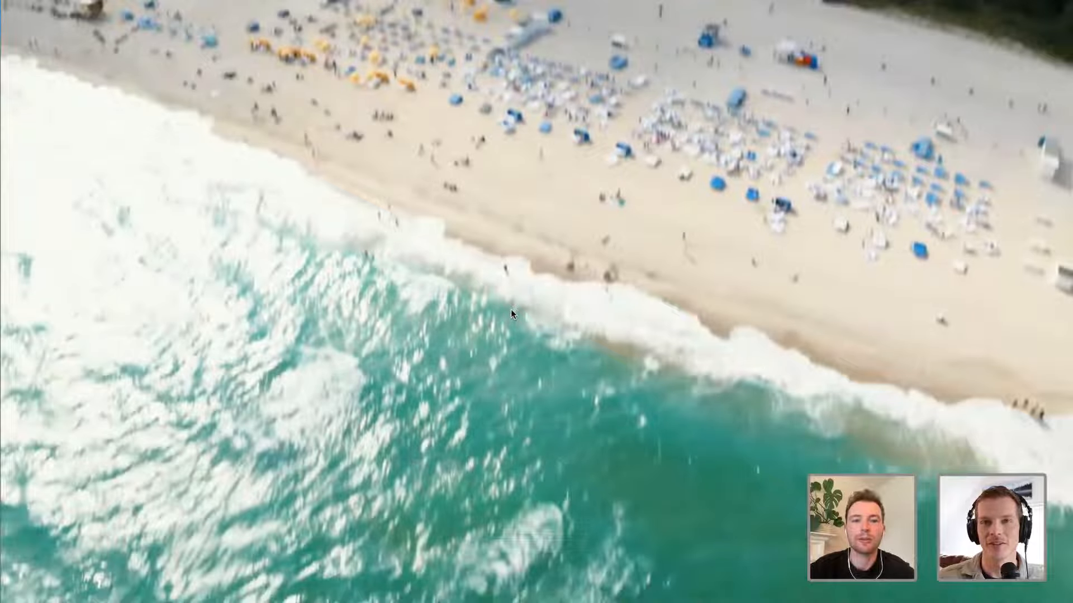
{"action": "key", "text": "ctrl+grave"}
{"action": "left_click", "coordinate": [545, 306]}
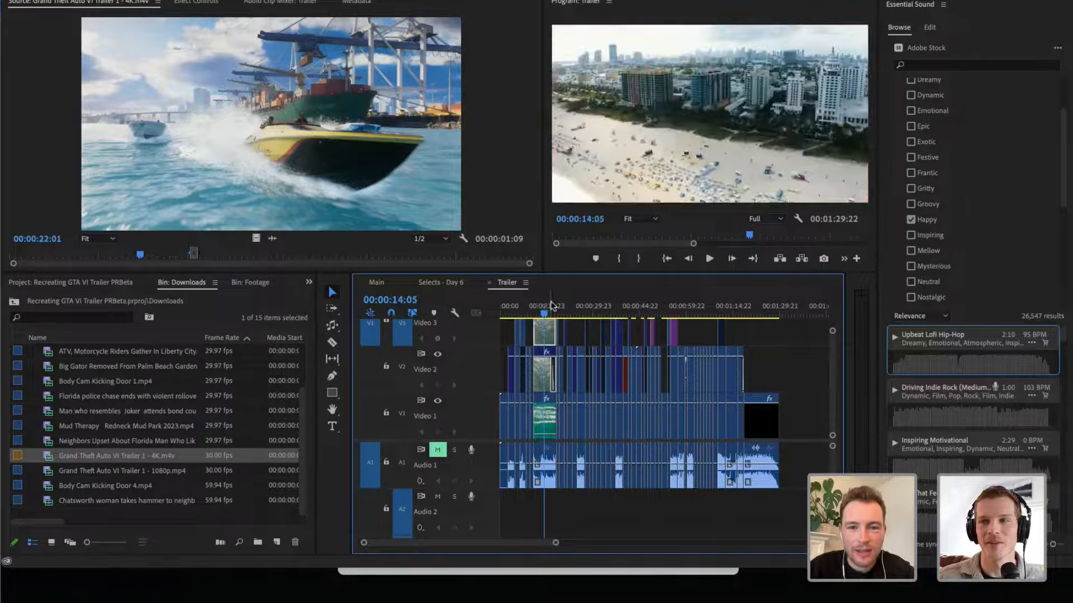
- Play the Trailer sequence full screen from the airboat shot at 00:00:19:10 and stop at 00:00:27:18
{"action": "left_click", "coordinate": [560, 307]}
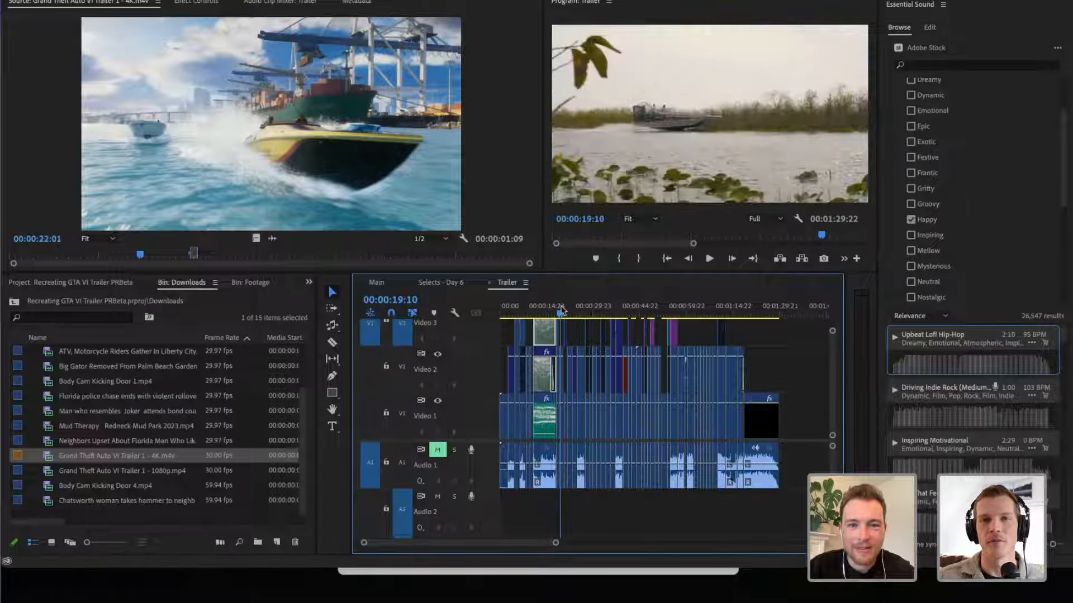
{"action": "key", "text": "space"}
{"action": "key", "text": "ctrl+grave"}
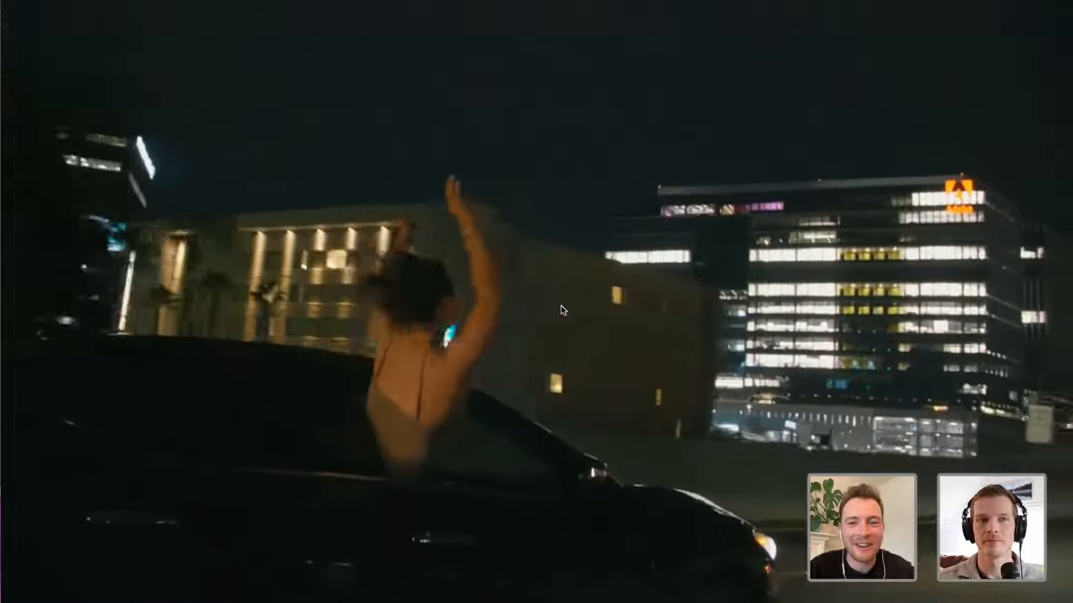
{"action": "key", "text": "Escape"}
- Replay the night car shot of the Trailer sequence full screen from 00:00:26:10 and stop at 00:00:31:04
{"action": "key", "text": "="}
{"action": "key", "text": "="}
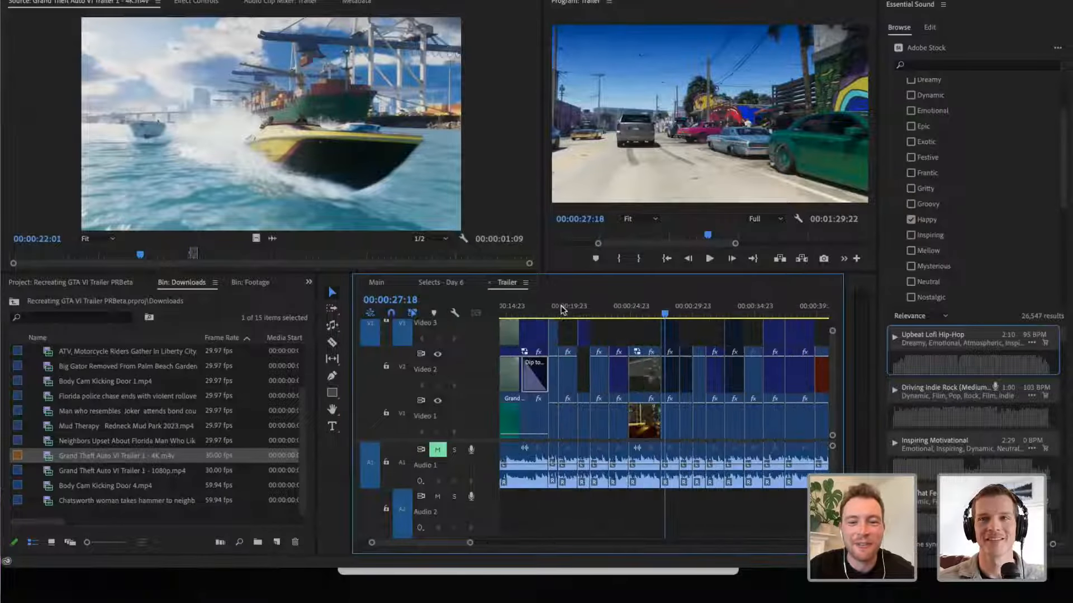
{"action": "left_click", "coordinate": [651, 310]}
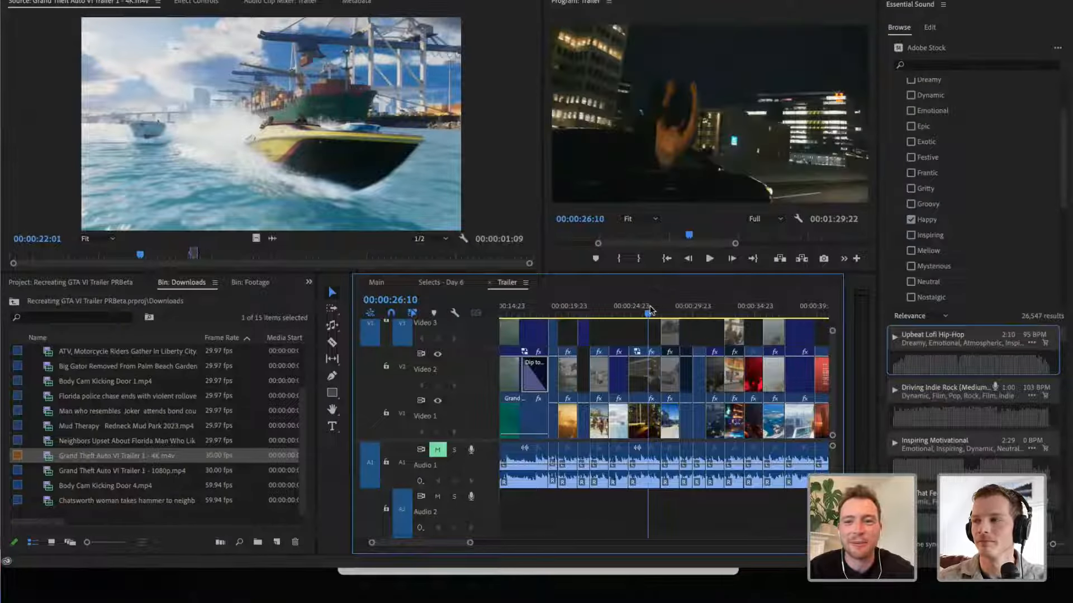
{"action": "key", "text": "ctrl+grave"}
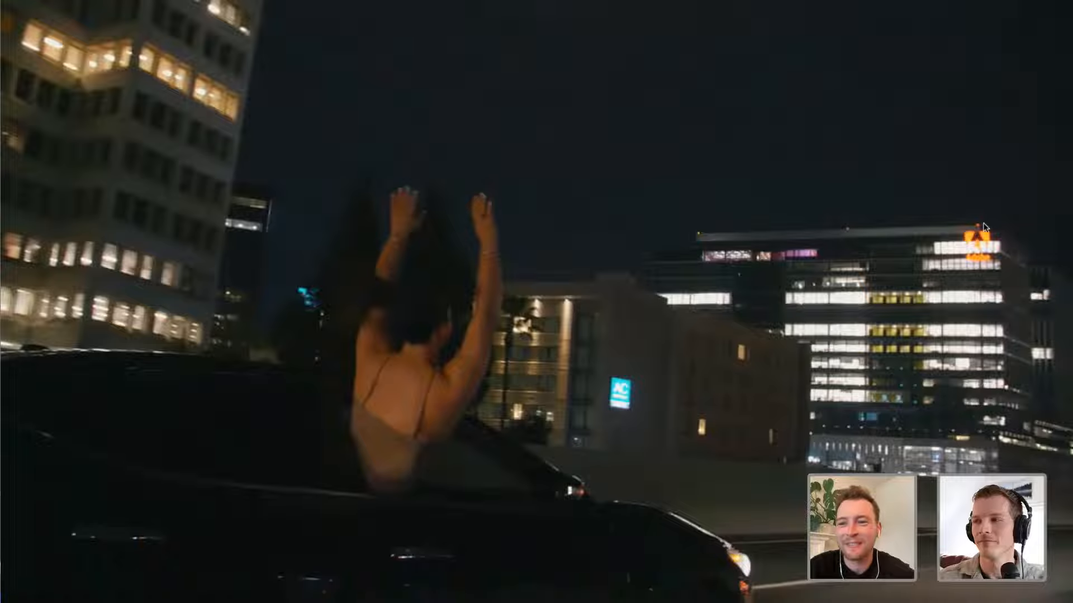
{"action": "key", "text": "space"}
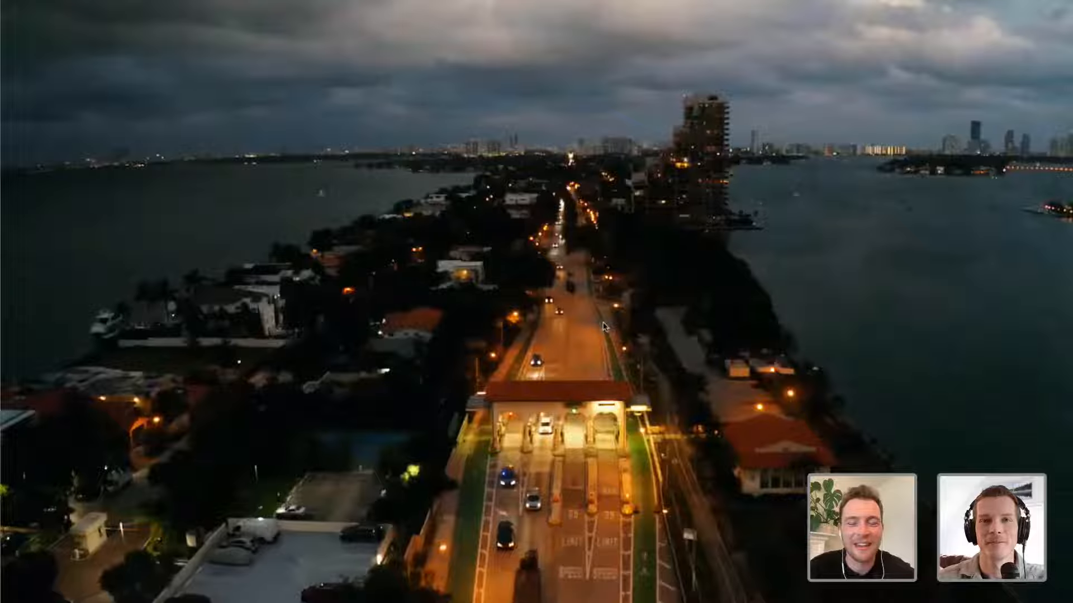
{"action": "key", "text": "Escape"}
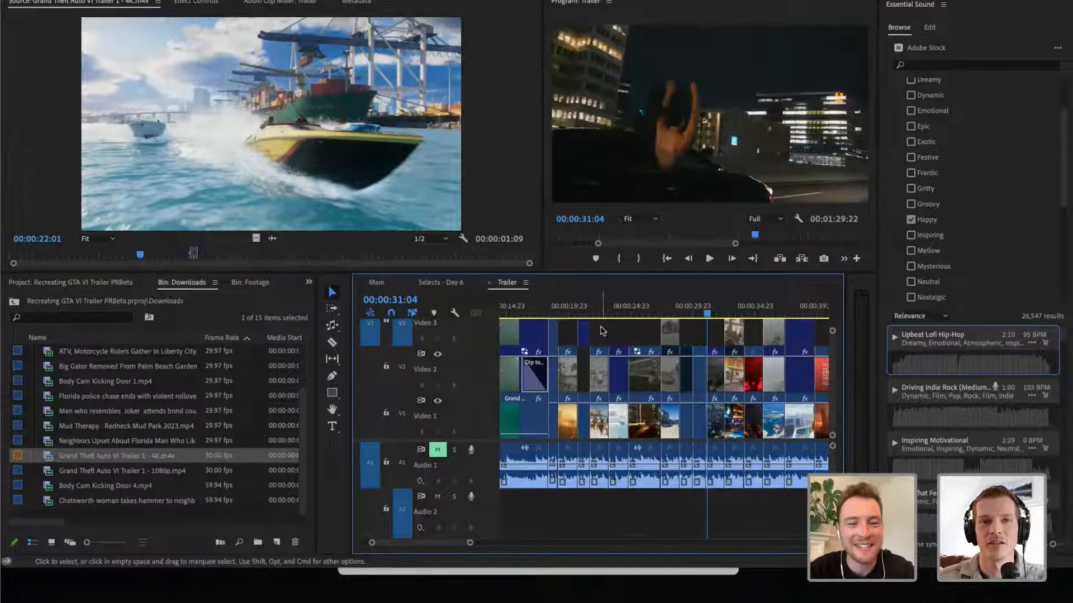
- Show the layered clips at the start of the Trailer sequence, and open the Main sequence at 00:03:31:02
{"action": "scroll", "coordinate": [556, 364], "scroll_direction": "left", "scroll_amount": 3}
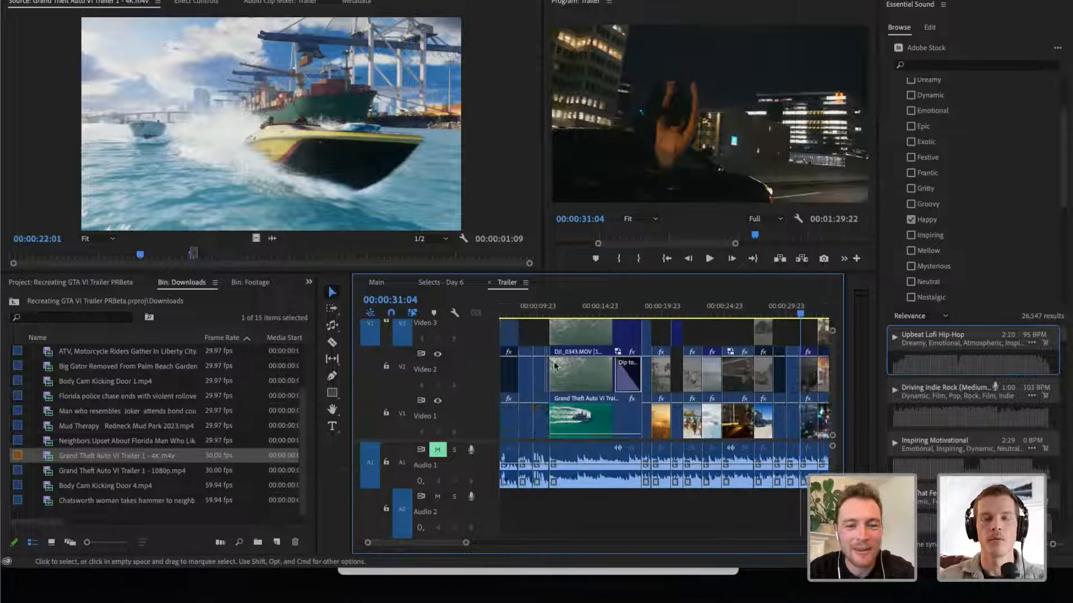
{"action": "scroll", "coordinate": [555, 366], "scroll_direction": "left", "scroll_amount": 3}
{"action": "scroll", "coordinate": [556, 366], "scroll_direction": "up", "scroll_amount": 2}
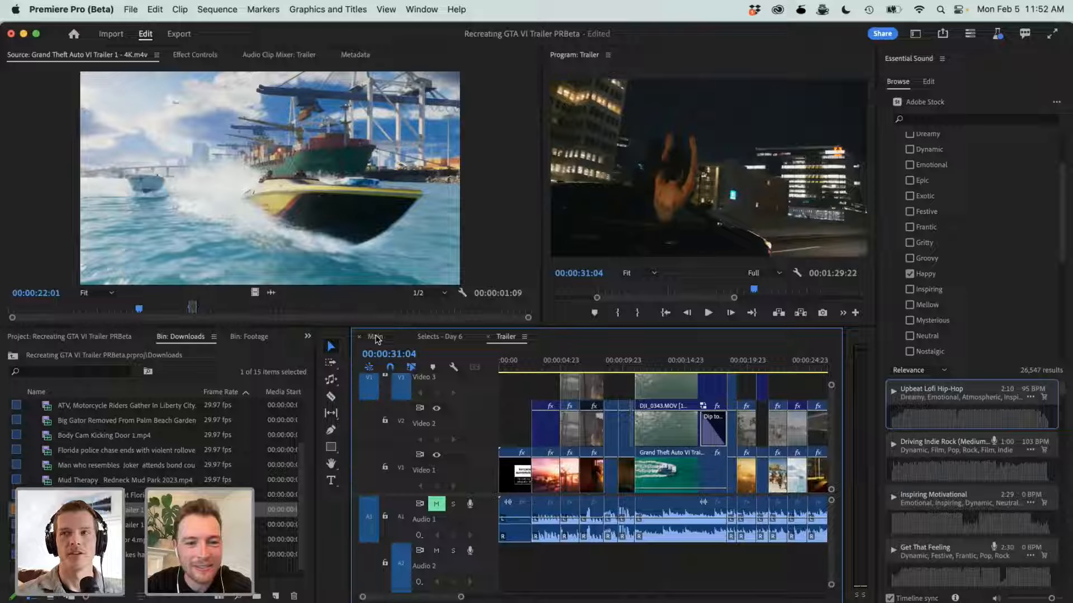
{"action": "left_click", "coordinate": [377, 284]}
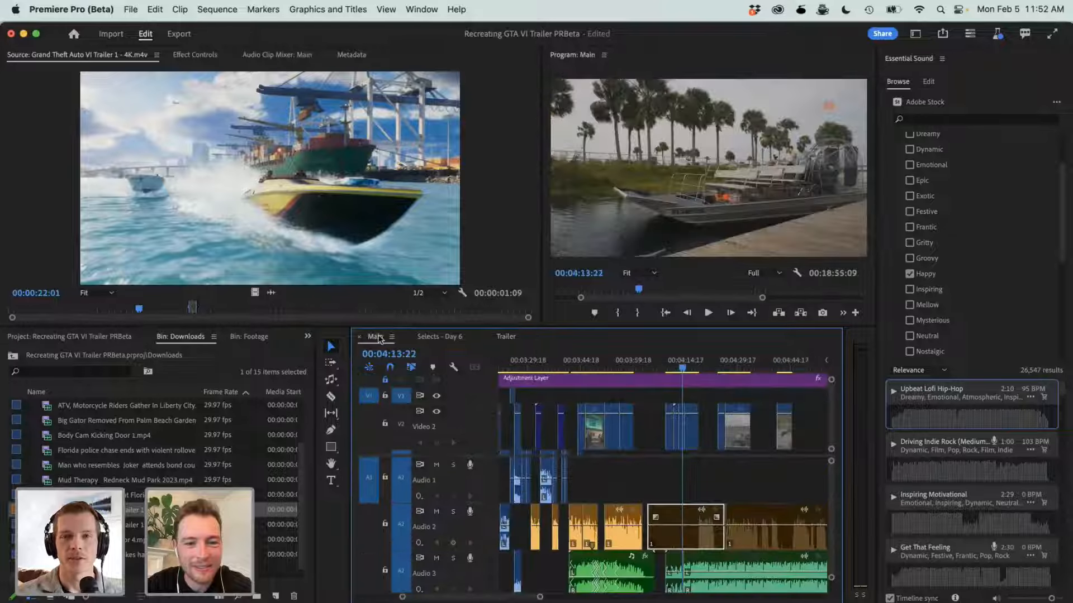
{"action": "left_click", "coordinate": [533, 364]}
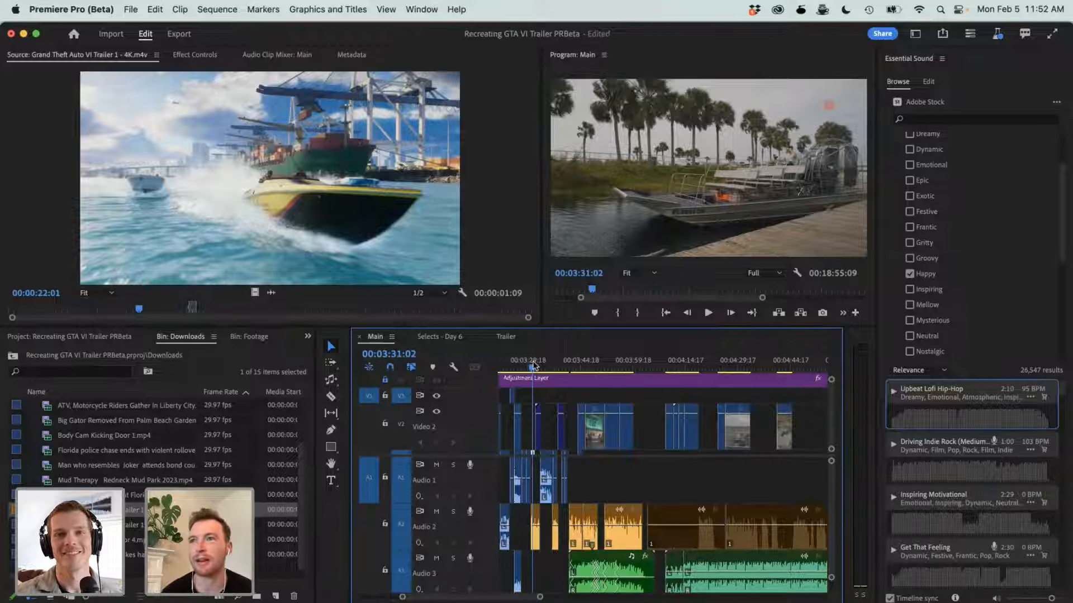
- Switch to Safari and show the YouTube video "I Played Grand Theft Auto in Real Life"
{"action": "key", "text": "super+Tab"}
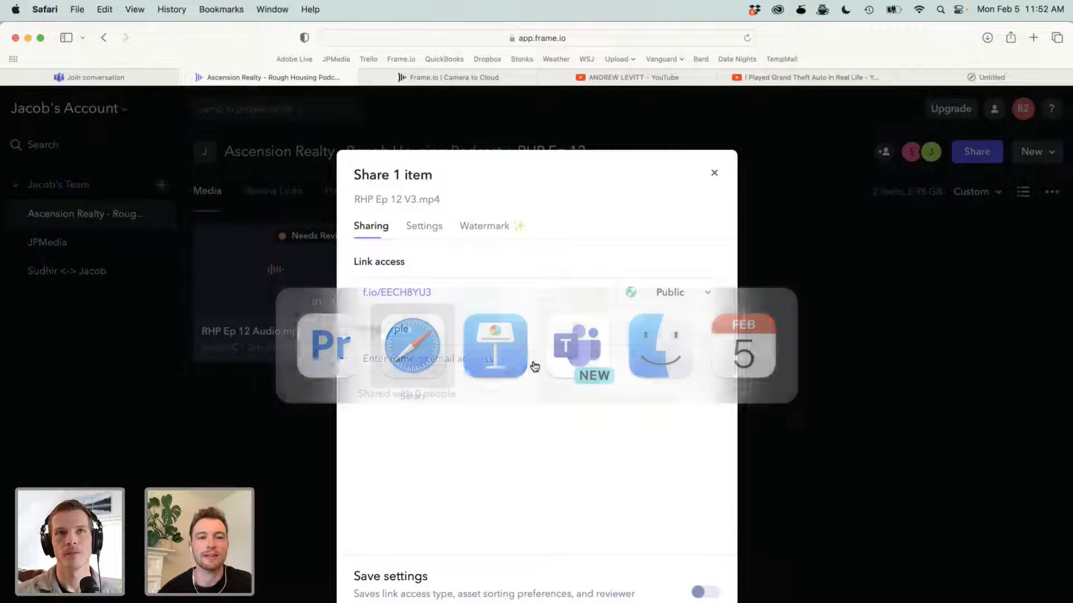
{"action": "left_click", "coordinate": [774, 78]}
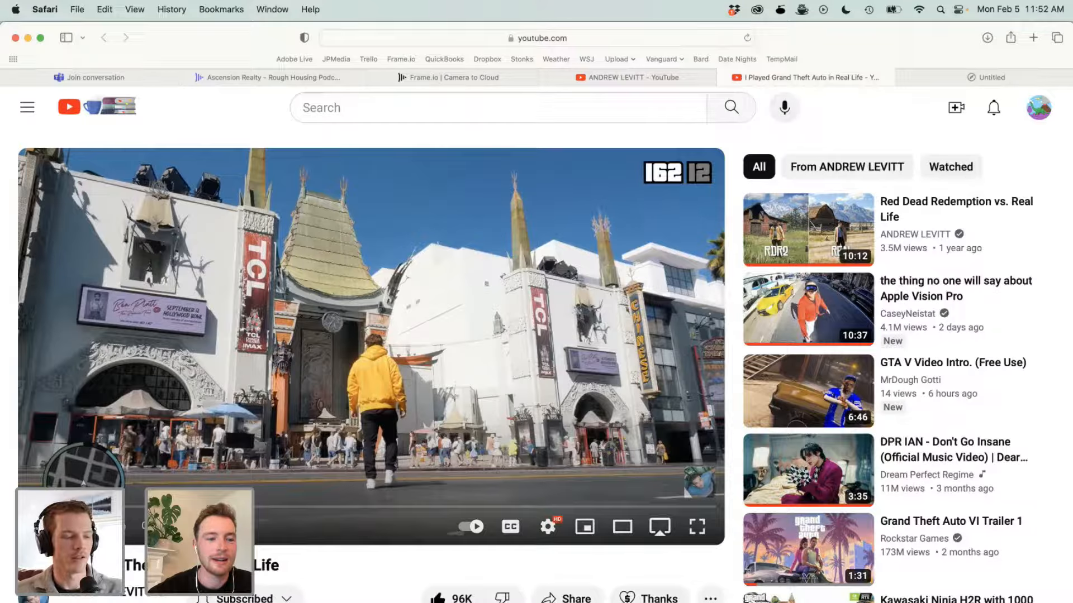
{"action": "key", "text": "super+Tab"}
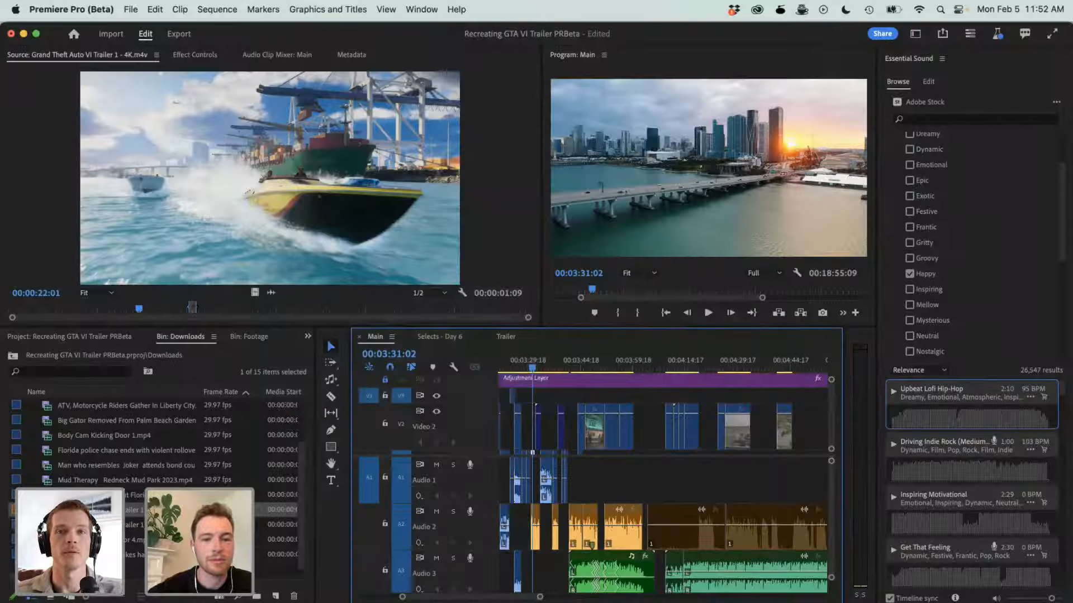
{"action": "key", "text": "super+Tab"}
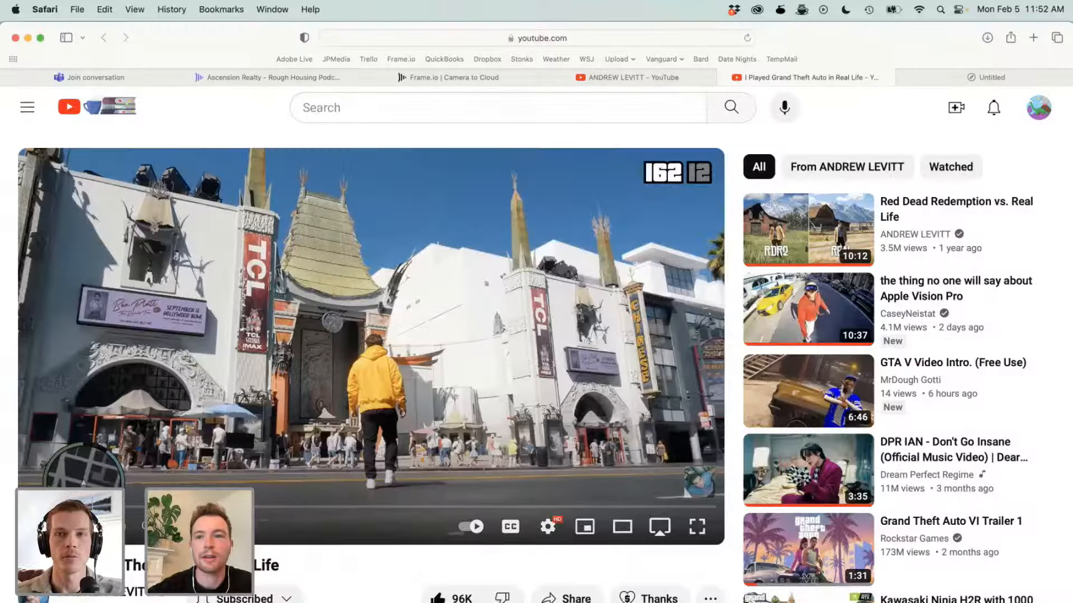
- Open the JPMedia portfolio website in a new browser tab
{"action": "key", "text": "super+t"}
{"action": "type", "text": "jacob"}
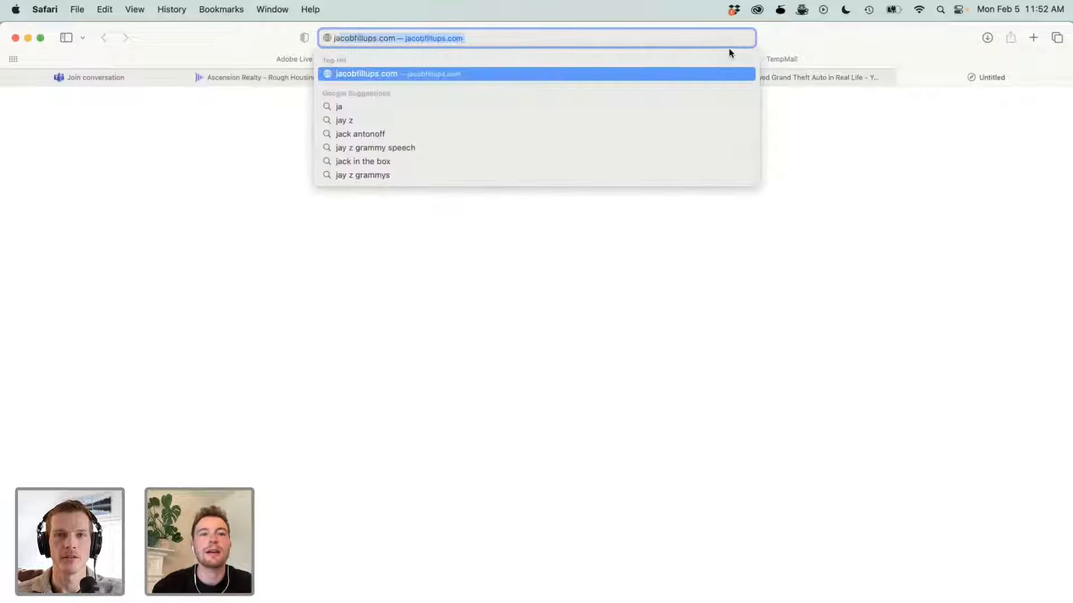
{"action": "type", "text": "phil"}
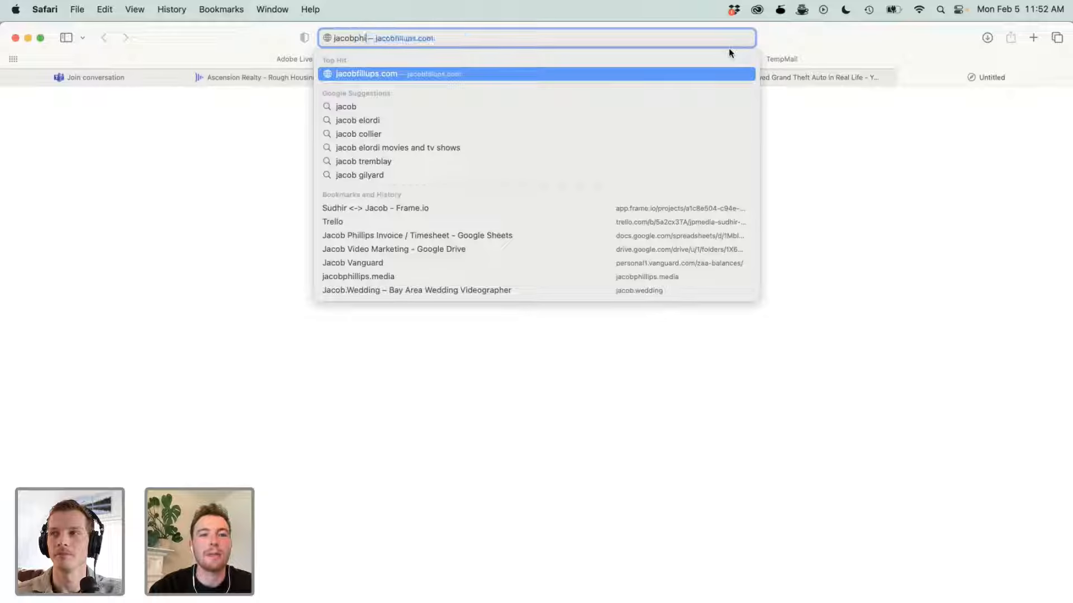
{"action": "key", "text": "Return"}
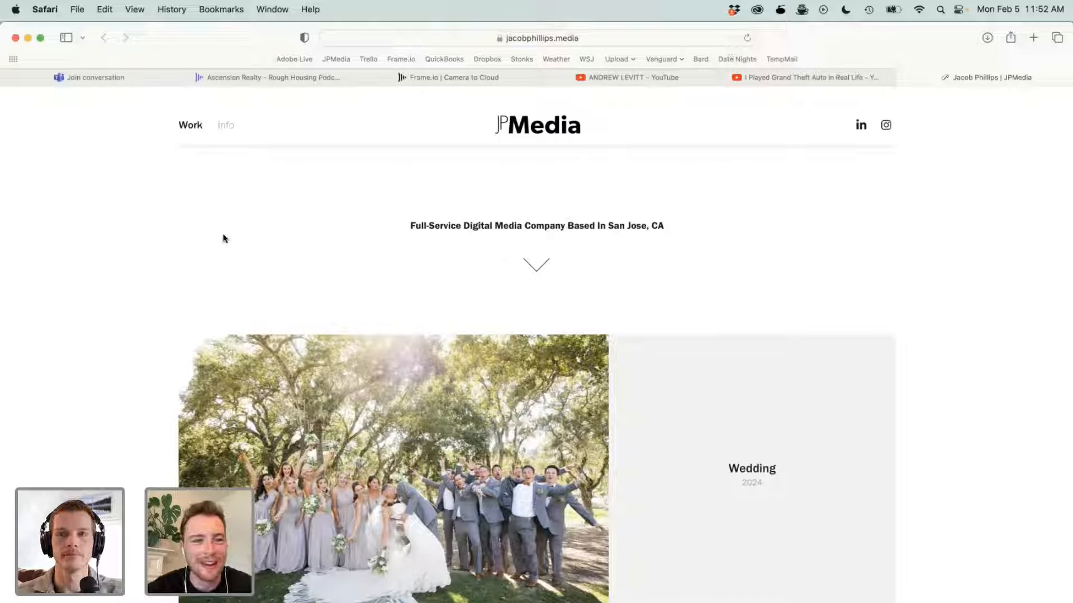
- Look through the Wedding, Youtube and Real Estate projects on the JPMedia site and return to Premiere Pro (Beta)
{"action": "scroll", "coordinate": [110, 260], "scroll_direction": "down", "scroll_amount": 5}
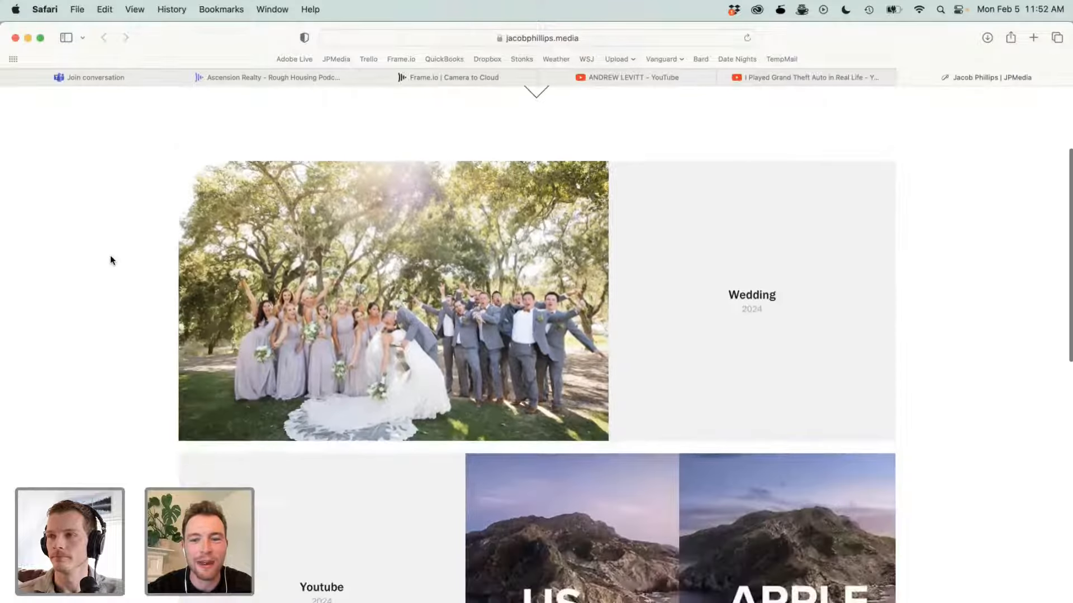
{"action": "scroll", "coordinate": [110, 260], "scroll_direction": "down", "scroll_amount": 20}
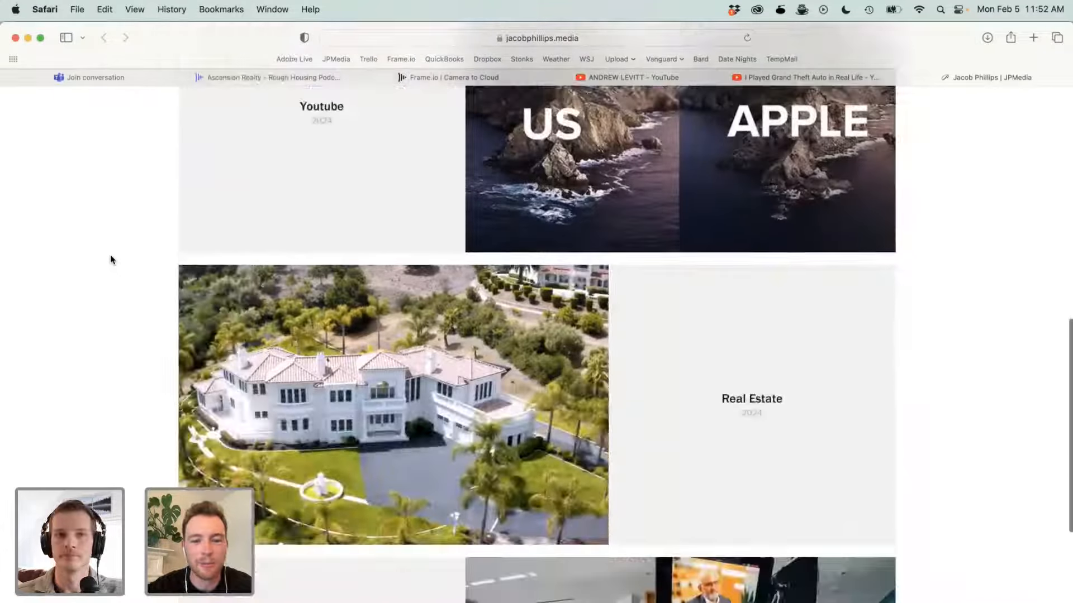
{"action": "scroll", "coordinate": [110, 259], "scroll_direction": "down", "scroll_amount": 3}
{"action": "scroll", "coordinate": [110, 259], "scroll_direction": "up", "scroll_amount": 15}
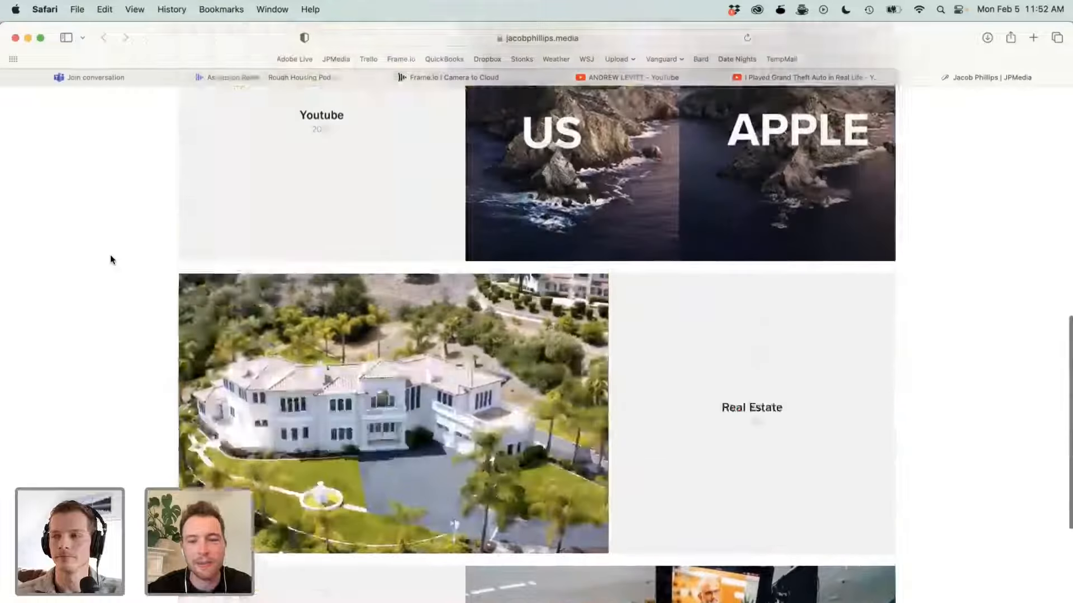
{"action": "scroll", "coordinate": [110, 260], "scroll_direction": "up", "scroll_amount": 6}
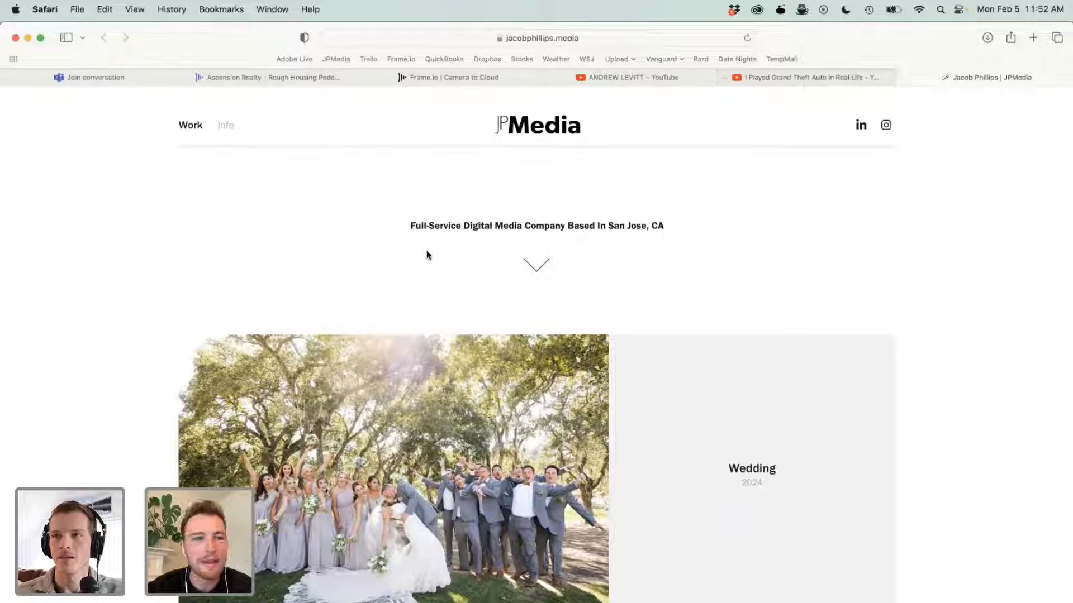
{"action": "key", "text": "super+Tab"}
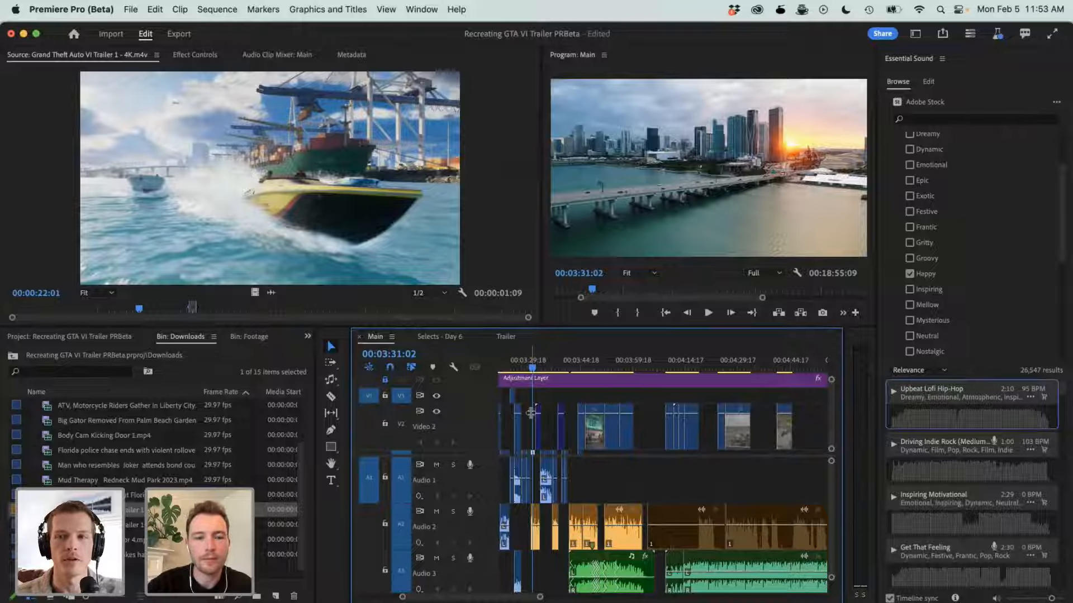
- Look over the video and audio tracks of the Main sequence, from the 00:03:31:02 section back to its earlier clips
{"action": "key", "text": "minus"}
{"action": "key", "text": "minus"}
{"action": "key", "text": "minus"}
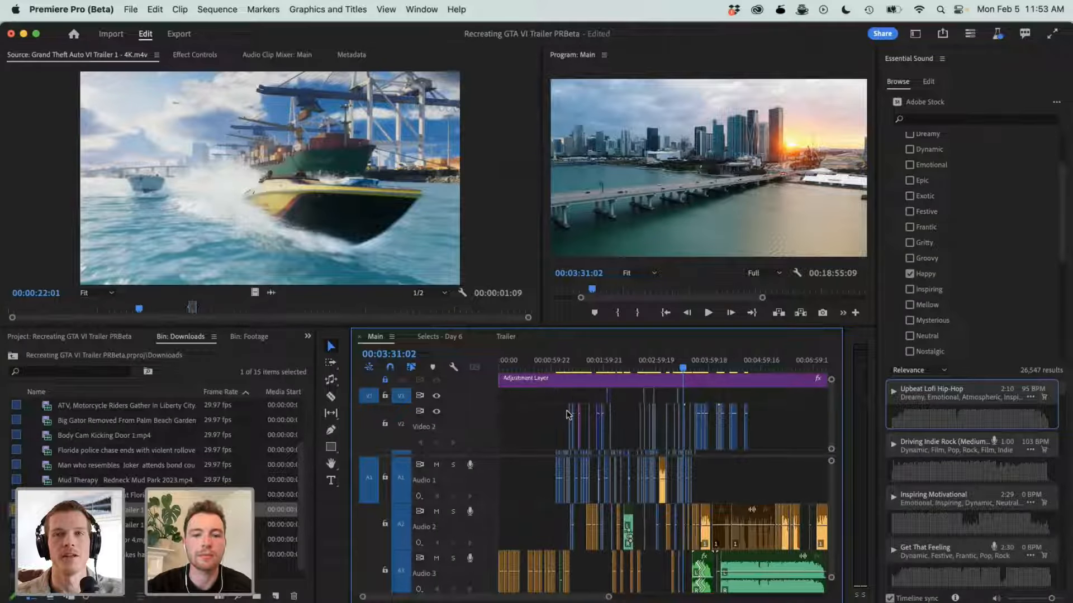
{"action": "scroll", "coordinate": [568, 415], "scroll_direction": "down", "scroll_amount": 2}
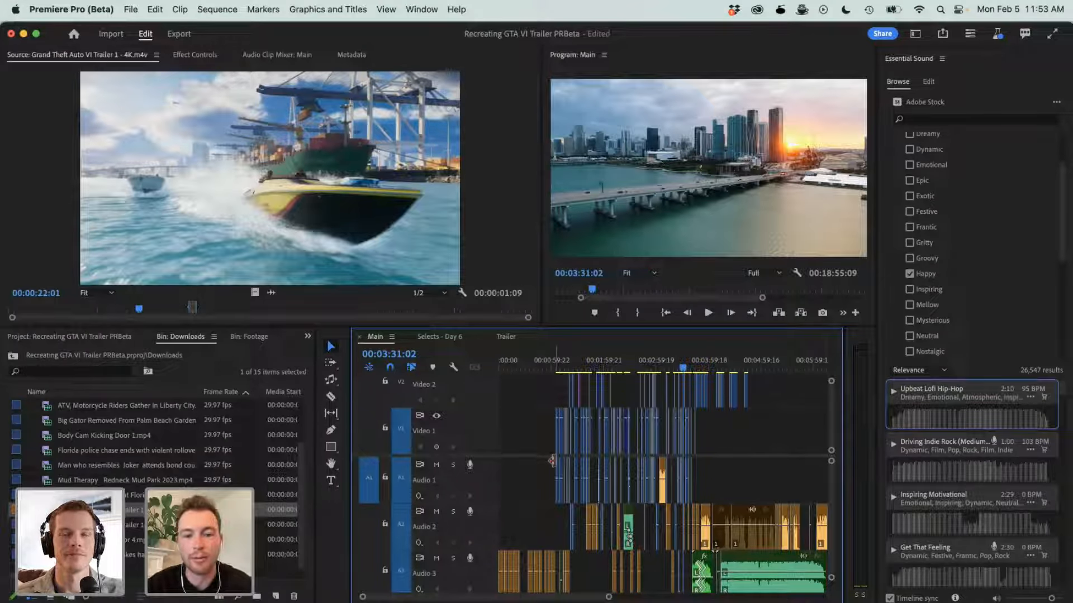
{"action": "key", "text": "="}
{"action": "key", "text": "="}
{"action": "key", "text": "="}
{"action": "scroll", "coordinate": [552, 460], "scroll_direction": "left", "scroll_amount": 8}
{"action": "scroll", "coordinate": [554, 462], "scroll_direction": "down", "scroll_amount": 1}
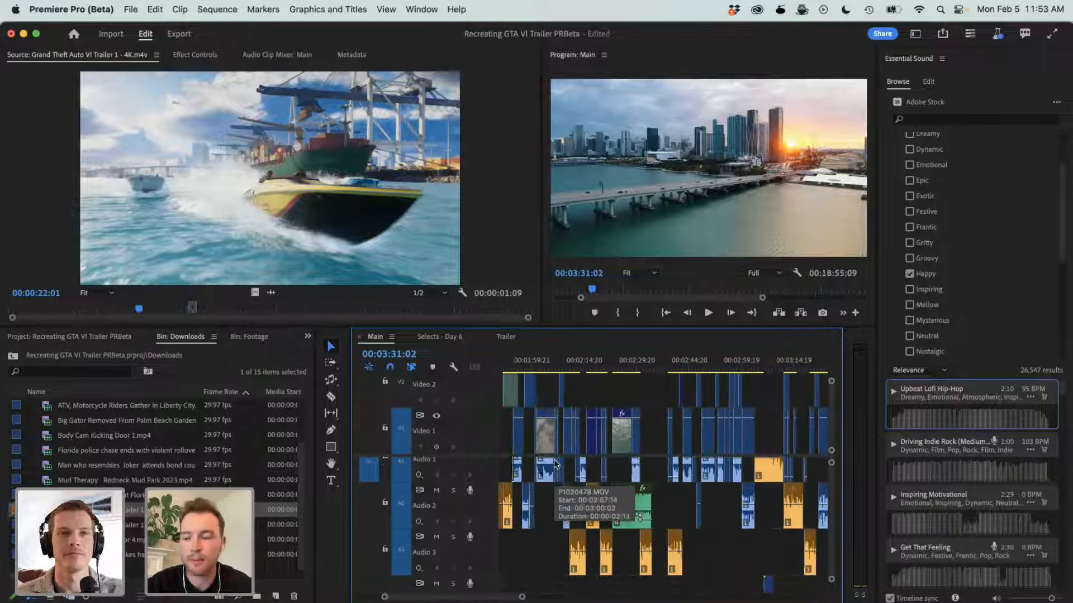
{"action": "scroll", "coordinate": [556, 464], "scroll_direction": "left", "scroll_amount": 1}
{"action": "scroll", "coordinate": [555, 465], "scroll_direction": "down", "scroll_amount": 1}
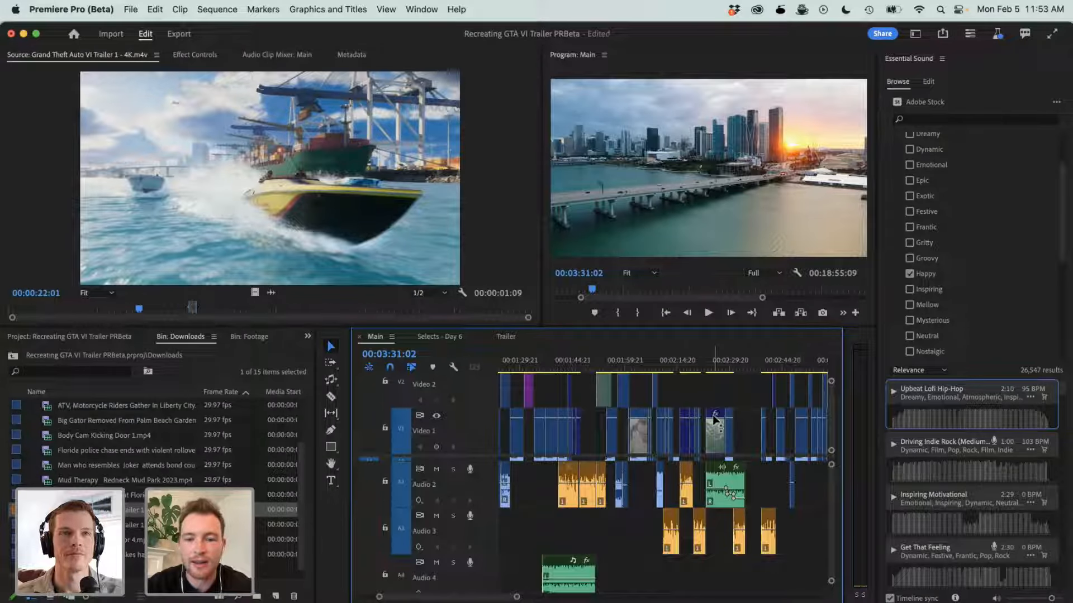
- Place the playhead at 00:01:51:11, add a short crossfade between the two adjacent Audio 2 clips just after it, and remove the crossfade
{"action": "key", "text": "="}
{"action": "key", "text": "="}
{"action": "scroll", "coordinate": [717, 423], "scroll_direction": "left", "scroll_amount": 10}
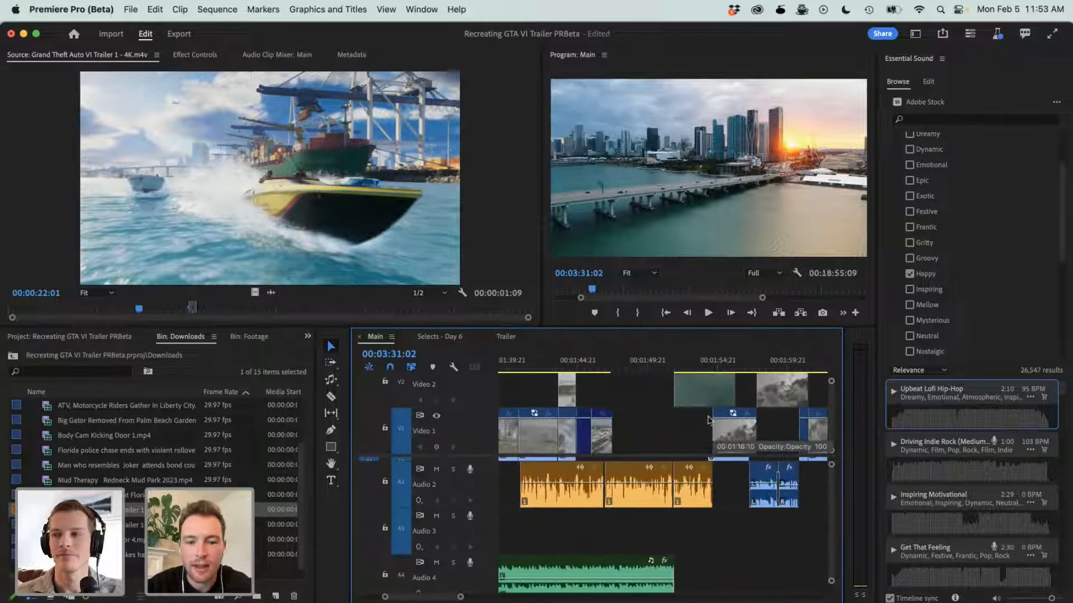
{"action": "left_click", "coordinate": [671, 358]}
{"action": "key", "text": "="}
{"action": "key", "text": "="}
{"action": "key", "text": "="}
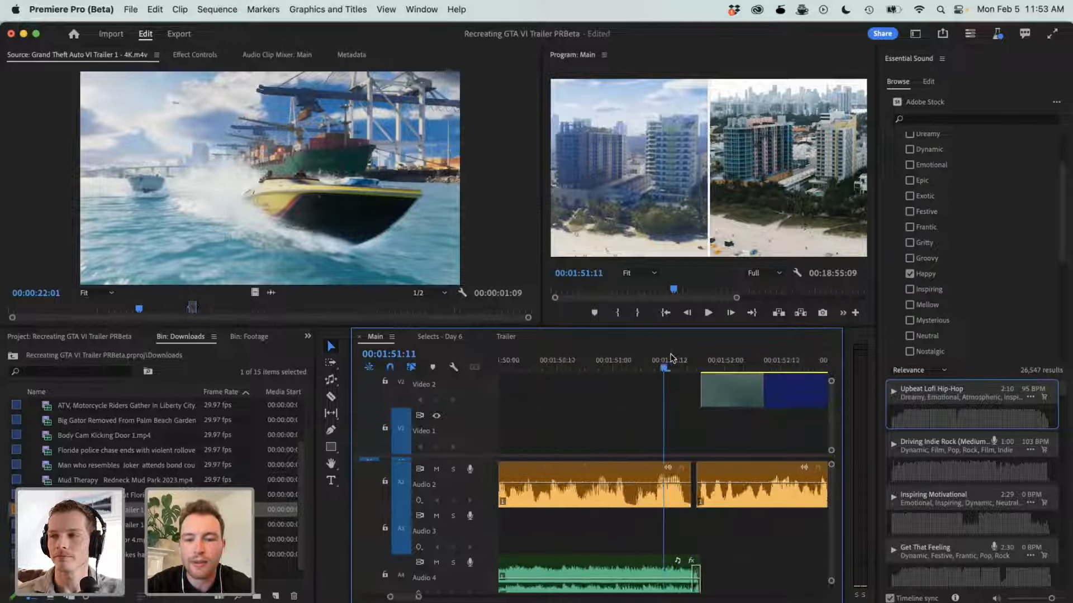
{"action": "left_click_drag", "start_coordinate": [740, 487], "coordinate": [763, 482]}
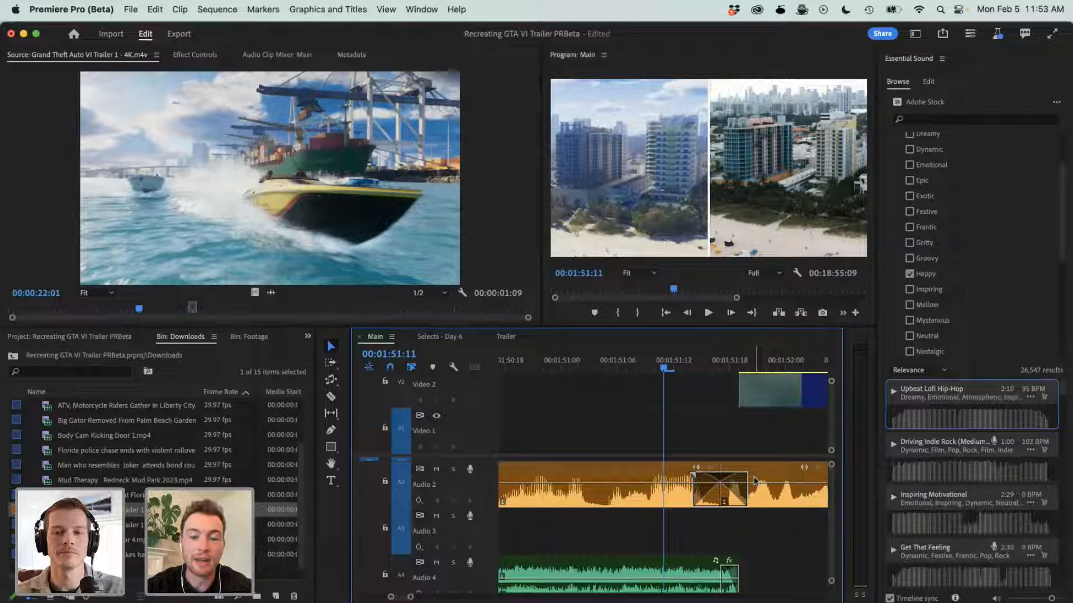
{"action": "left_click", "coordinate": [696, 477]}
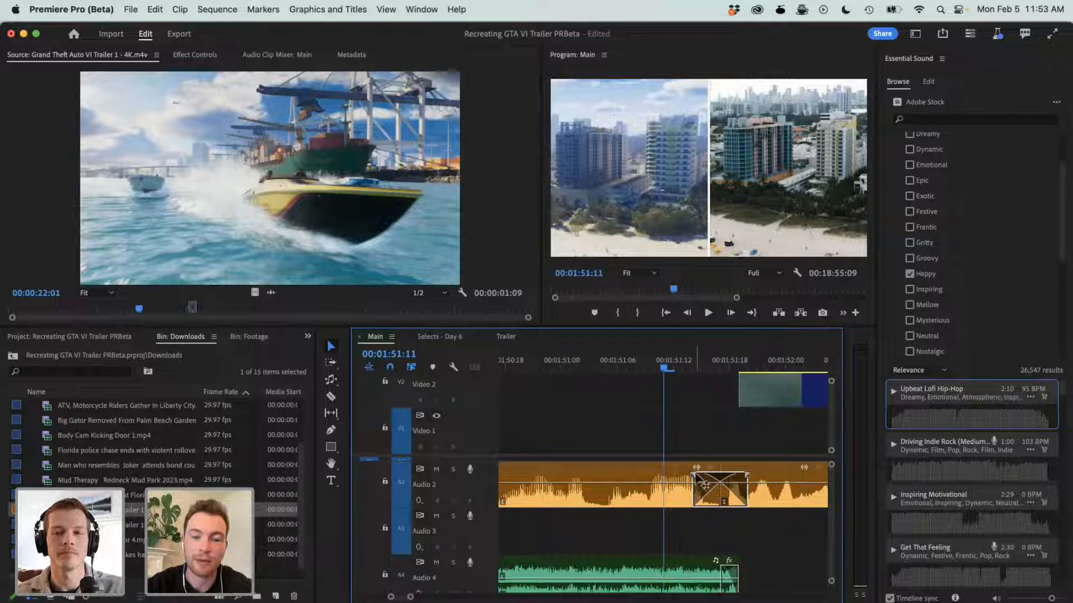
{"action": "key", "text": "Delete"}
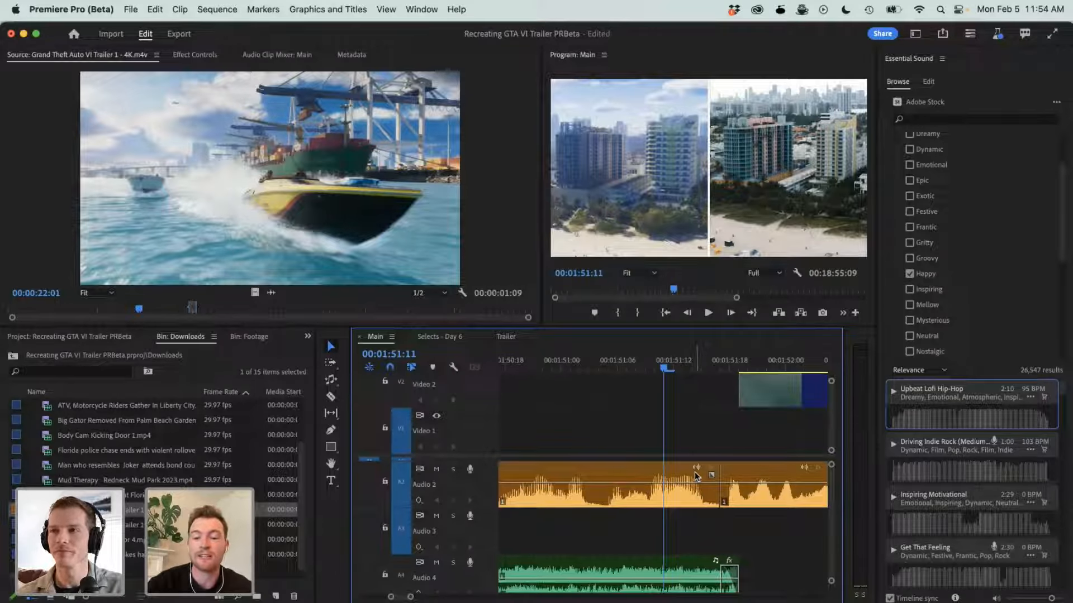
{"action": "key", "text": "minus"}
{"action": "key", "text": "minus"}
{"action": "key", "text": "minus"}
{"action": "key", "text": "minus"}
{"action": "key", "text": "minus"}
{"action": "key", "text": "minus"}
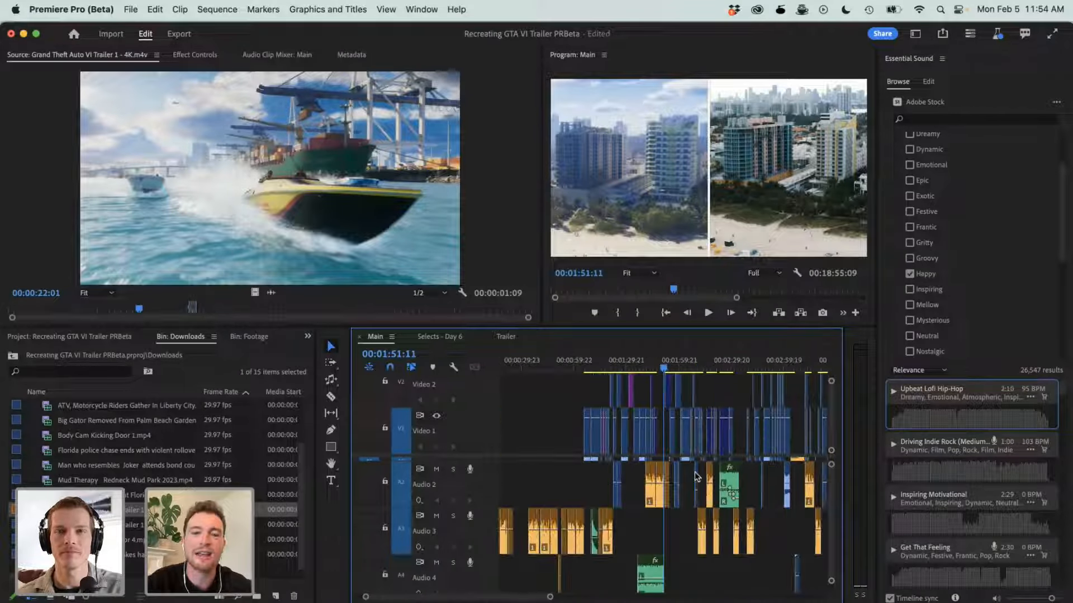
{"action": "key", "text": "minus"}
{"action": "key", "text": "minus"}
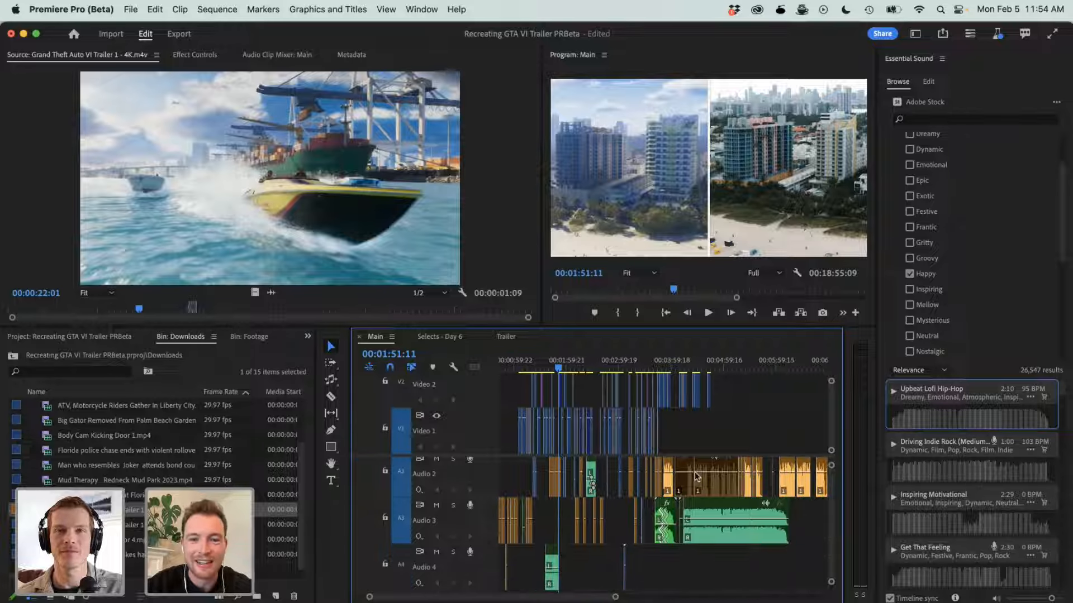
{"action": "key", "text": "minus"}
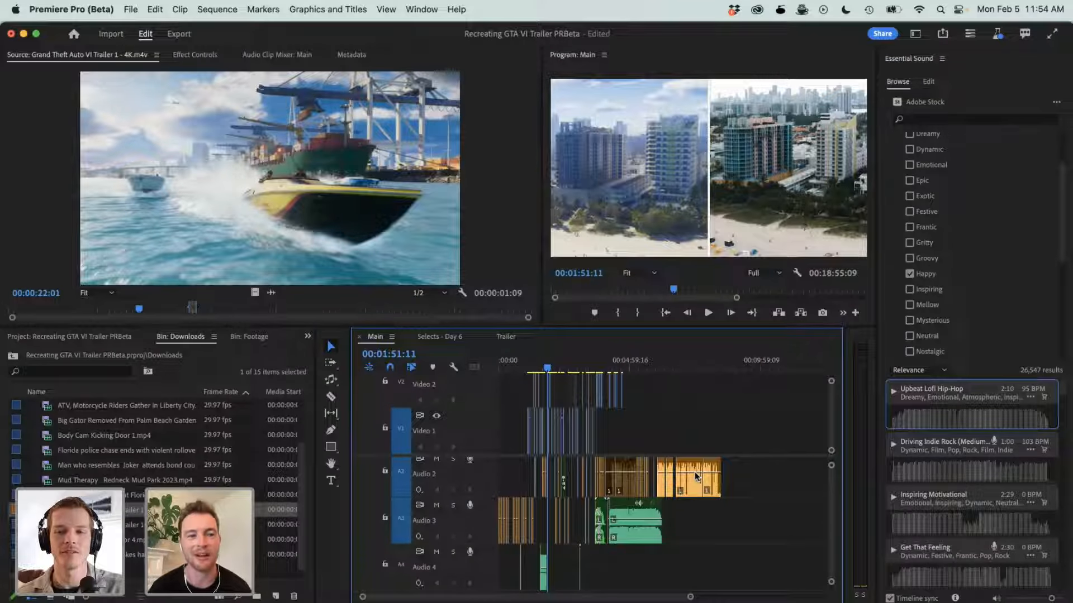